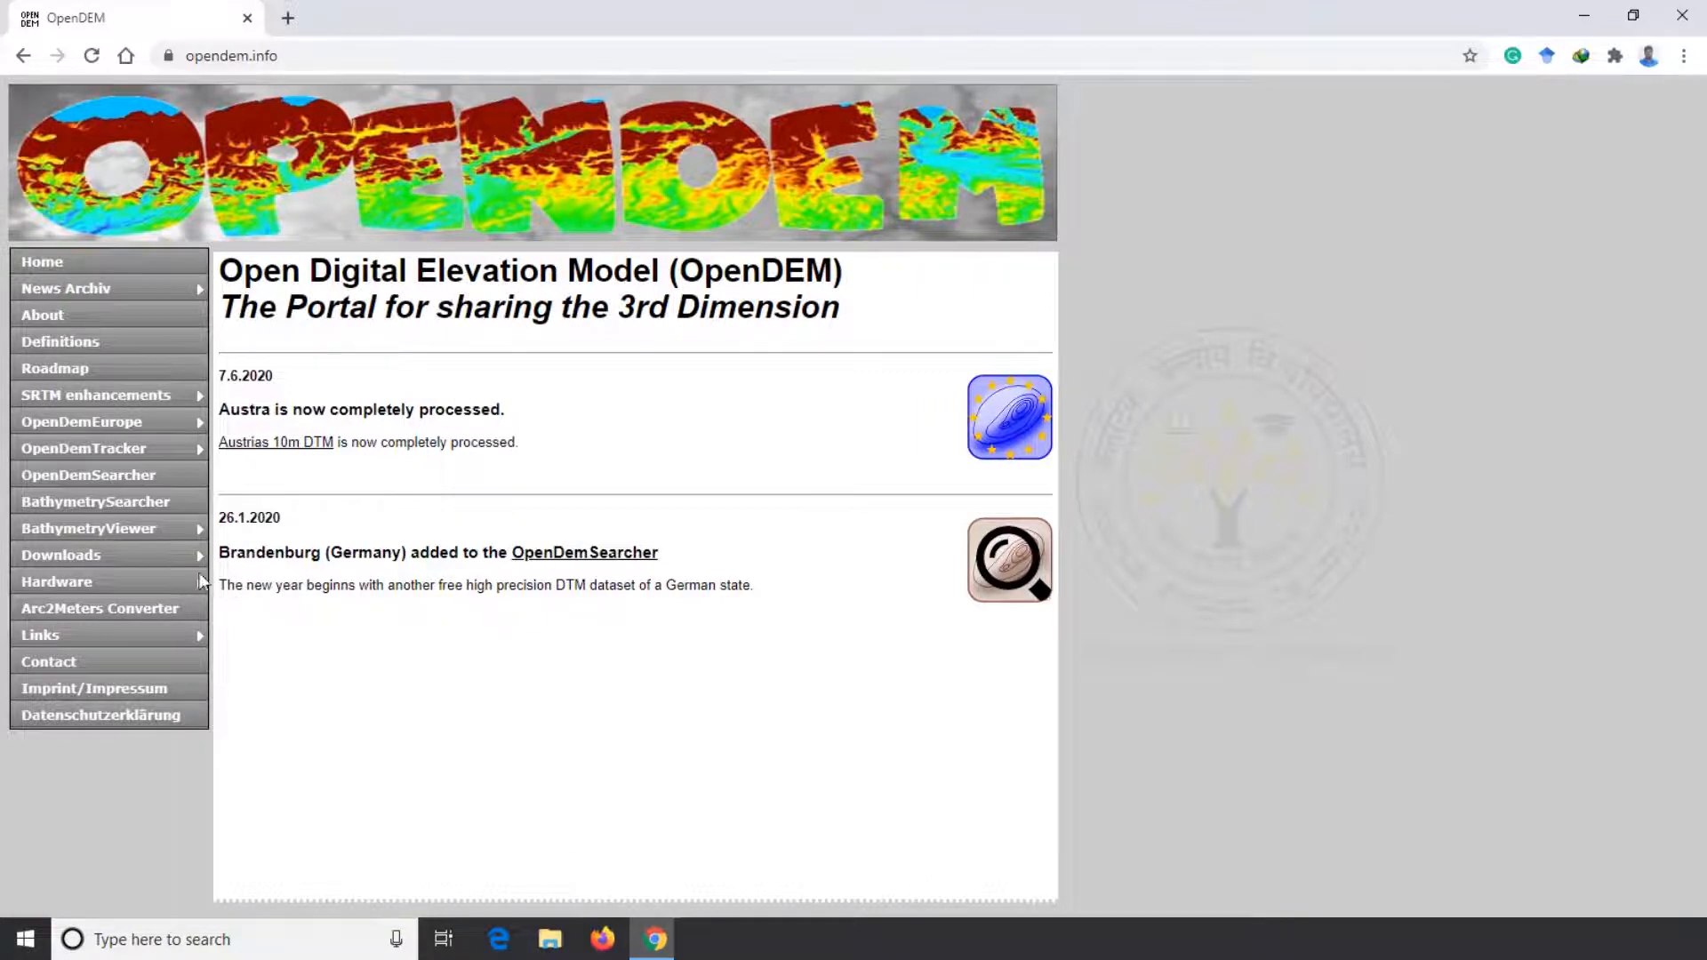
Open the SRTM Contours as SHP download page and launch its map client for selecting contour data
mouse_move(177, 560)
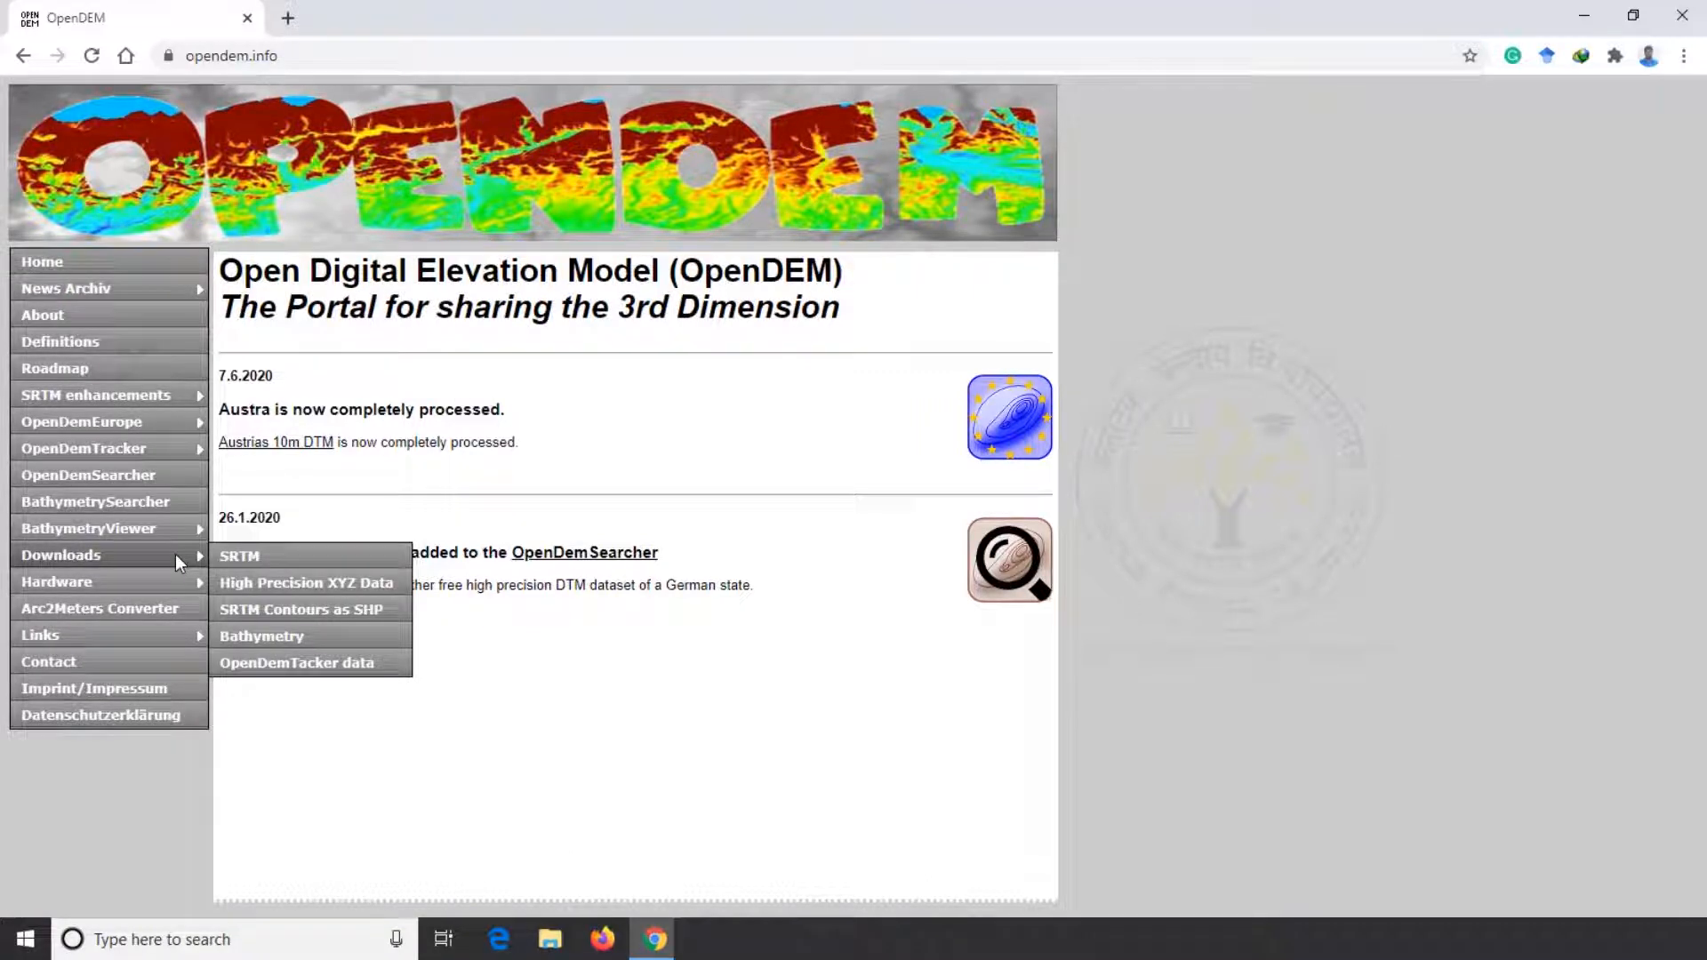
click(376, 613)
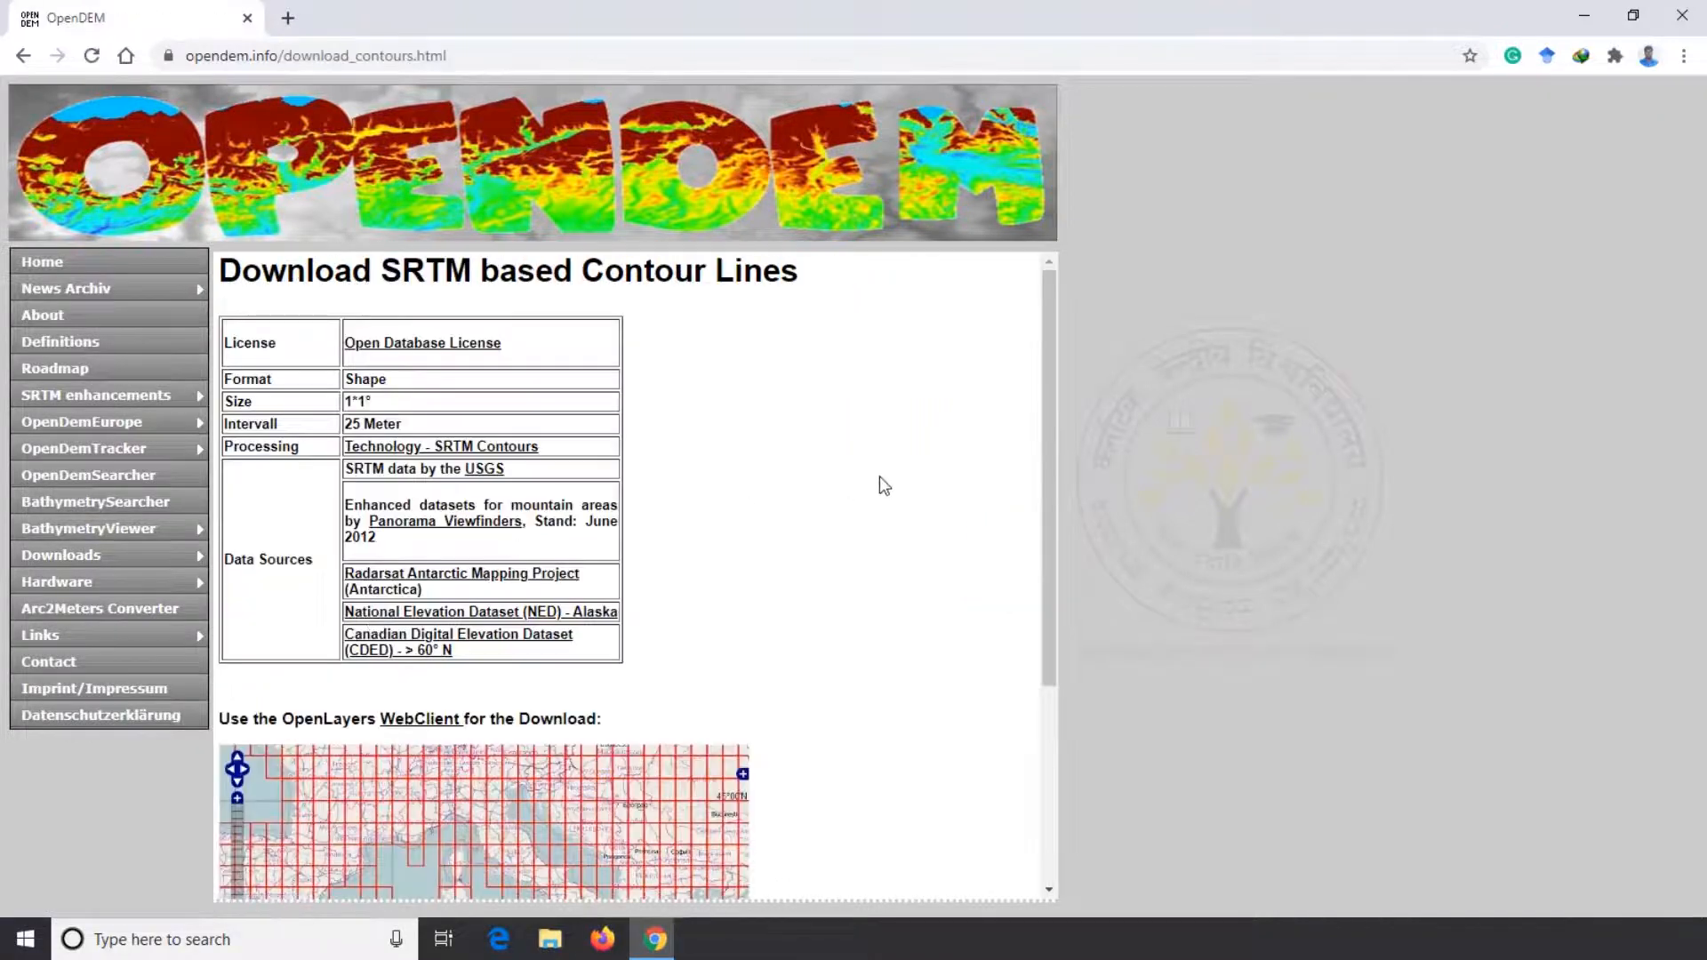
scroll(880, 459, down, 2)
scroll(879, 458, down, 2)
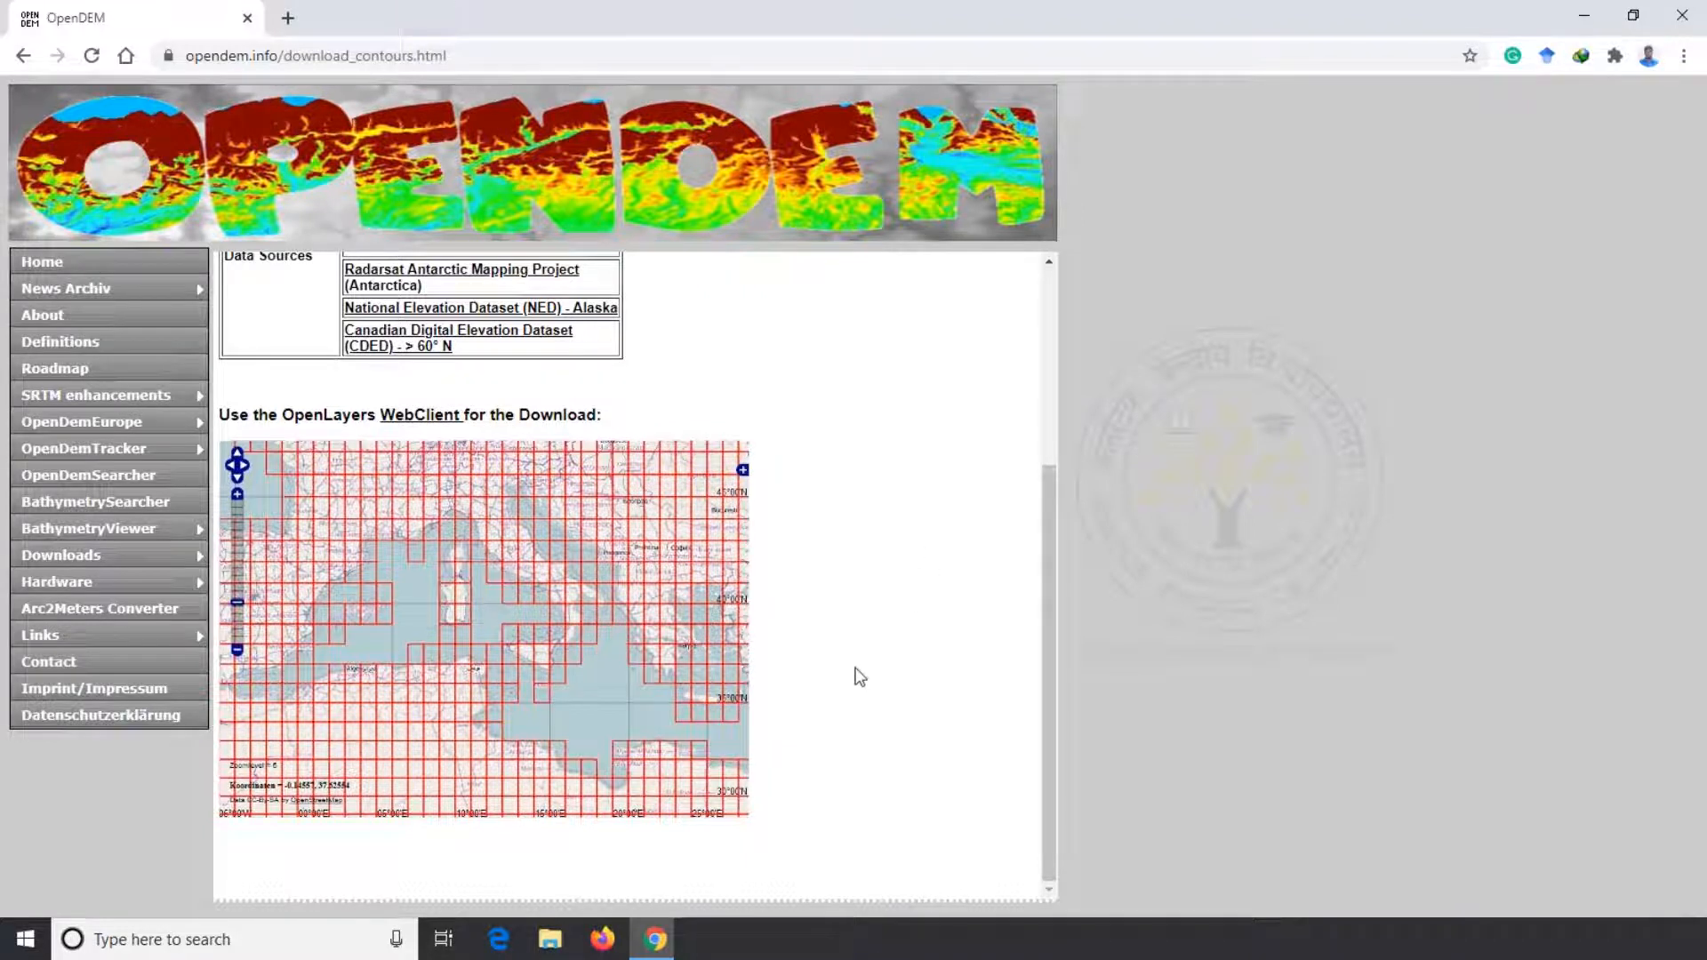
click(482, 602)
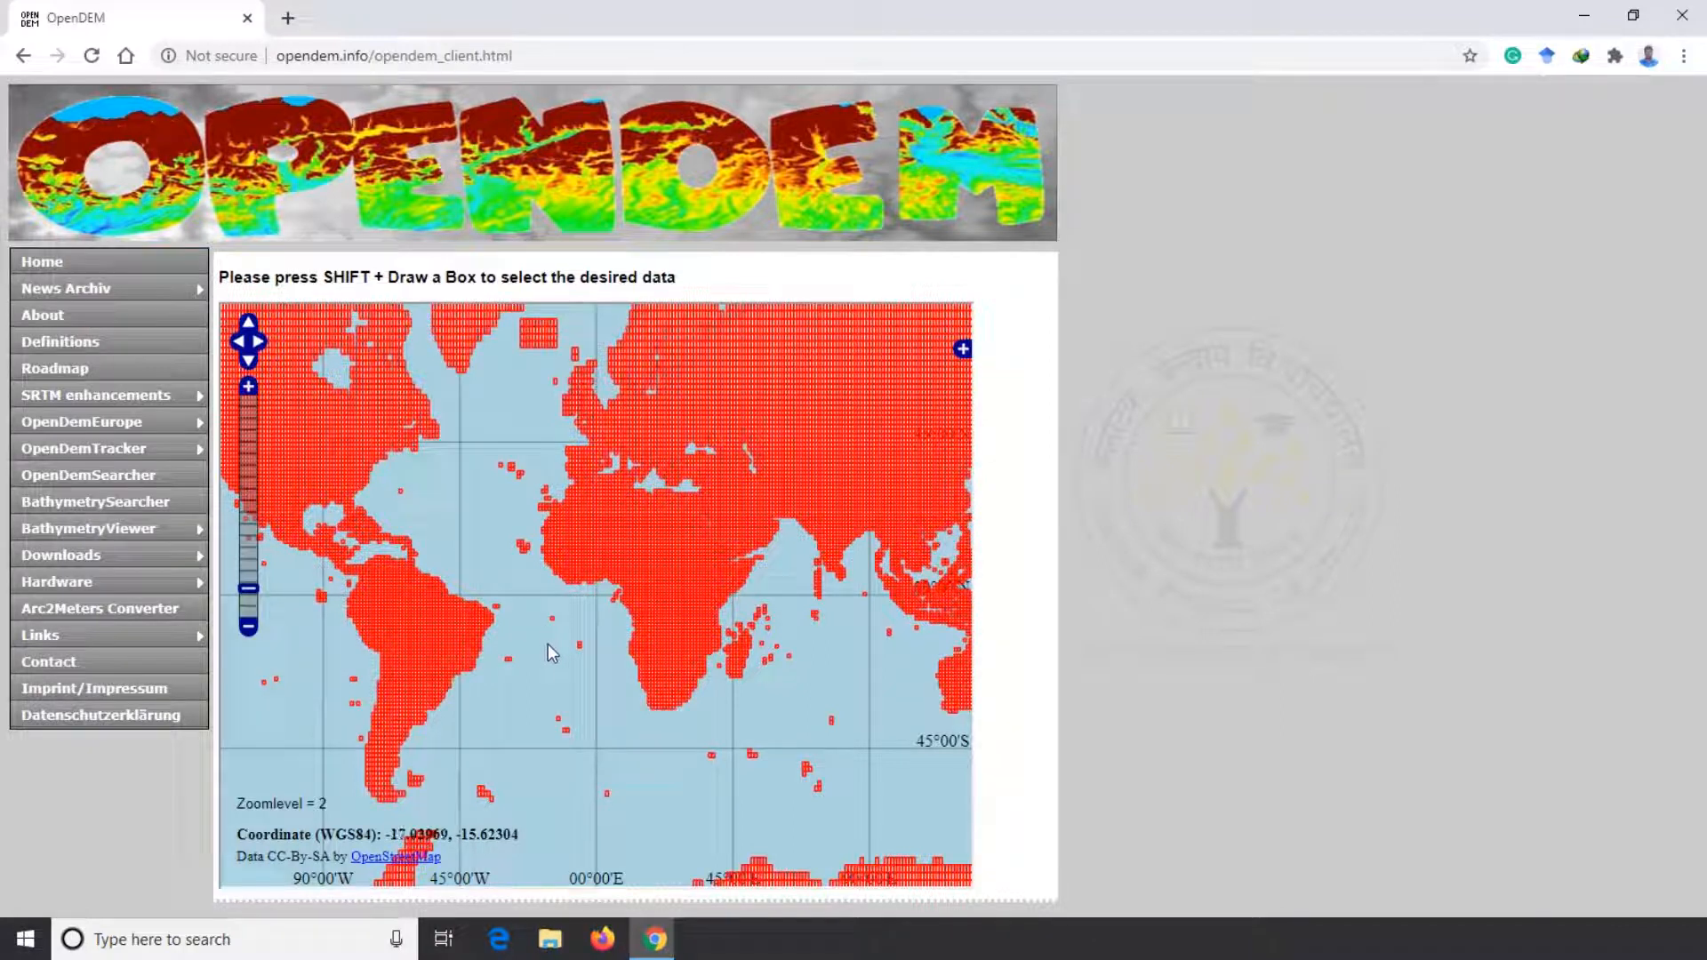
Select the contour tile southeast of Mangaluru, between 12–13°N and 75–76°E, and download N12E075.zip
click(249, 389)
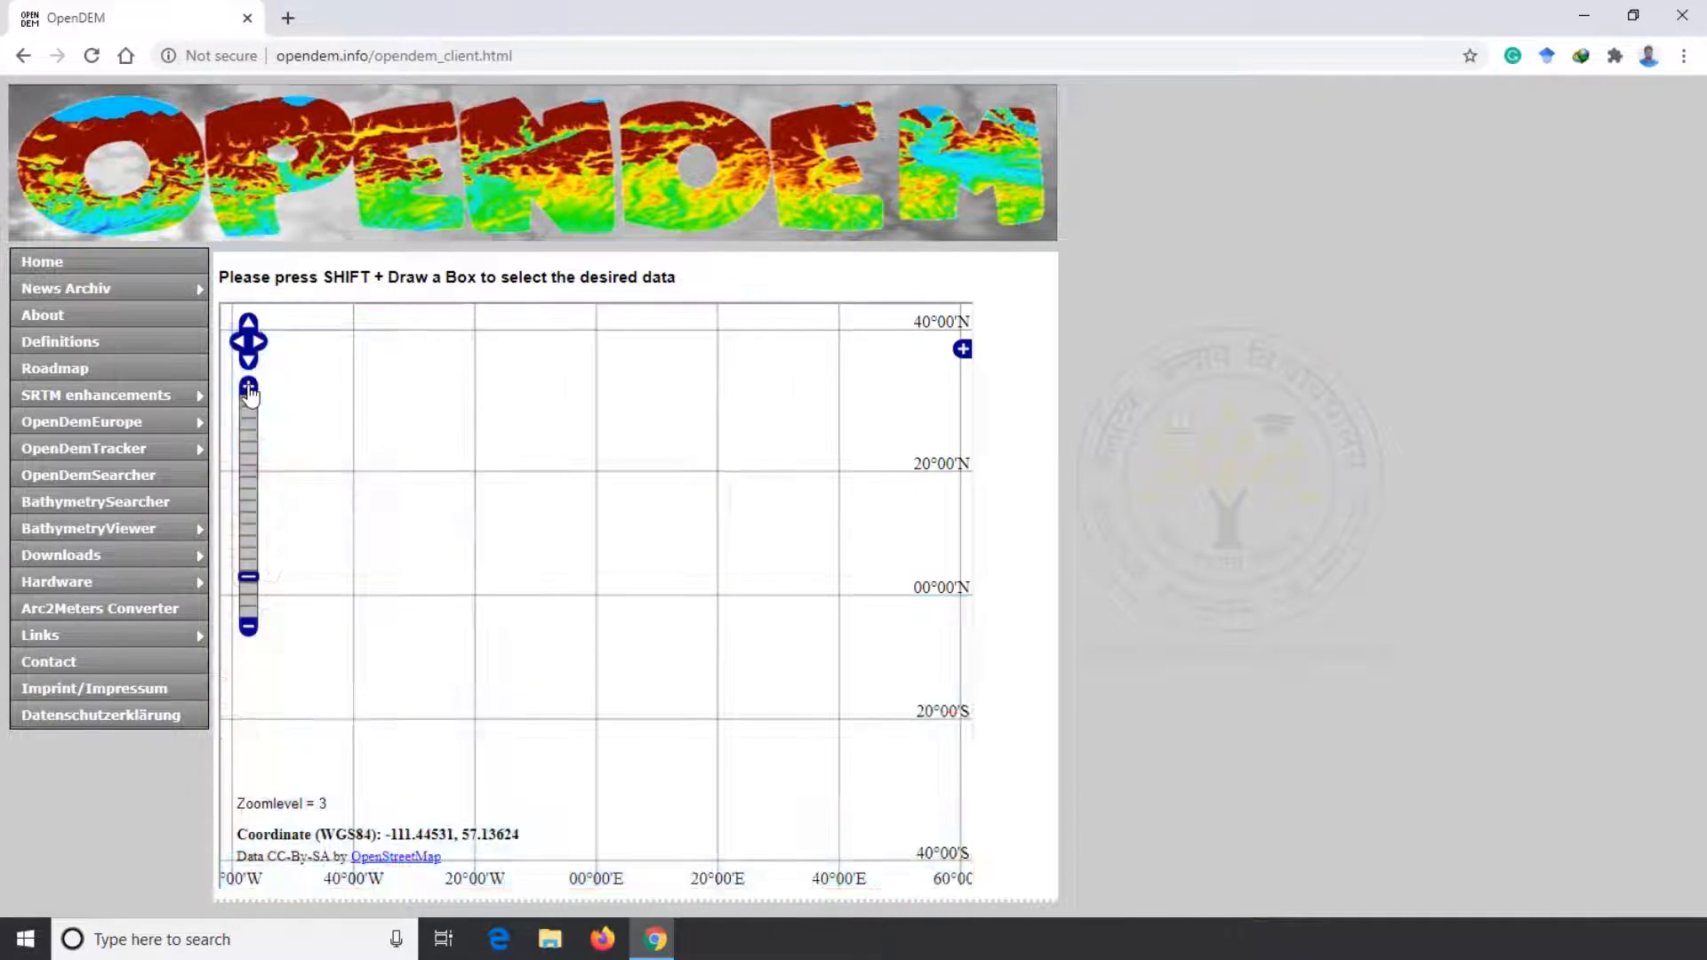
click(248, 627)
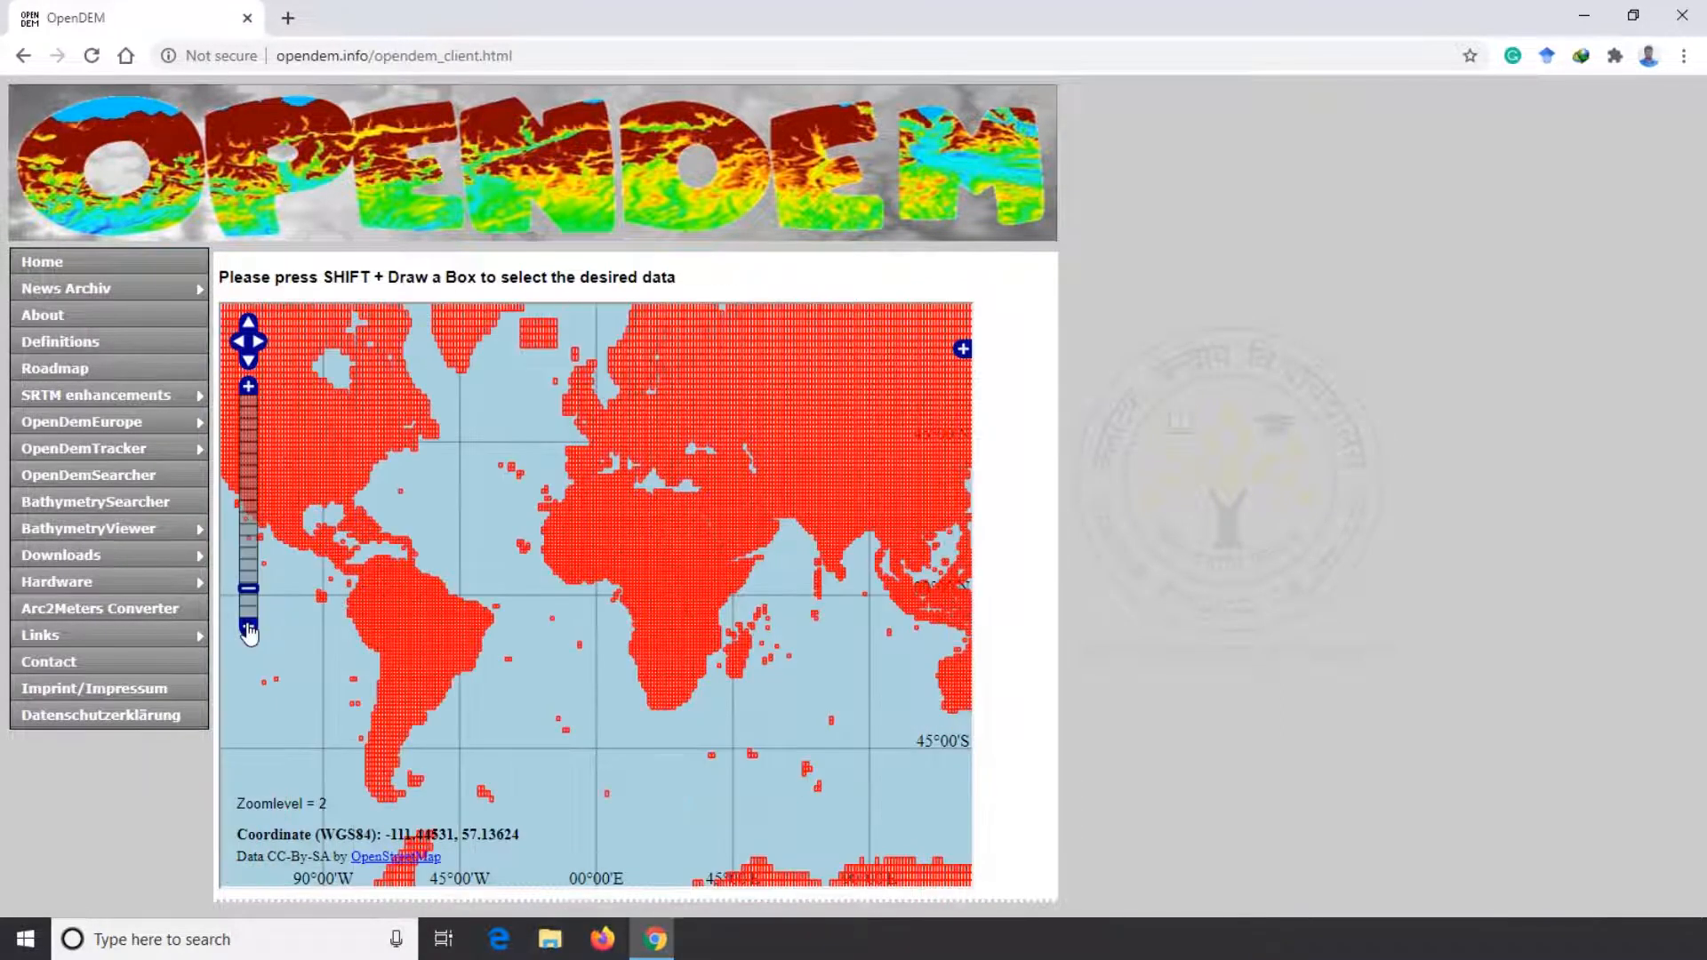
double_click(834, 570)
double_click(584, 587)
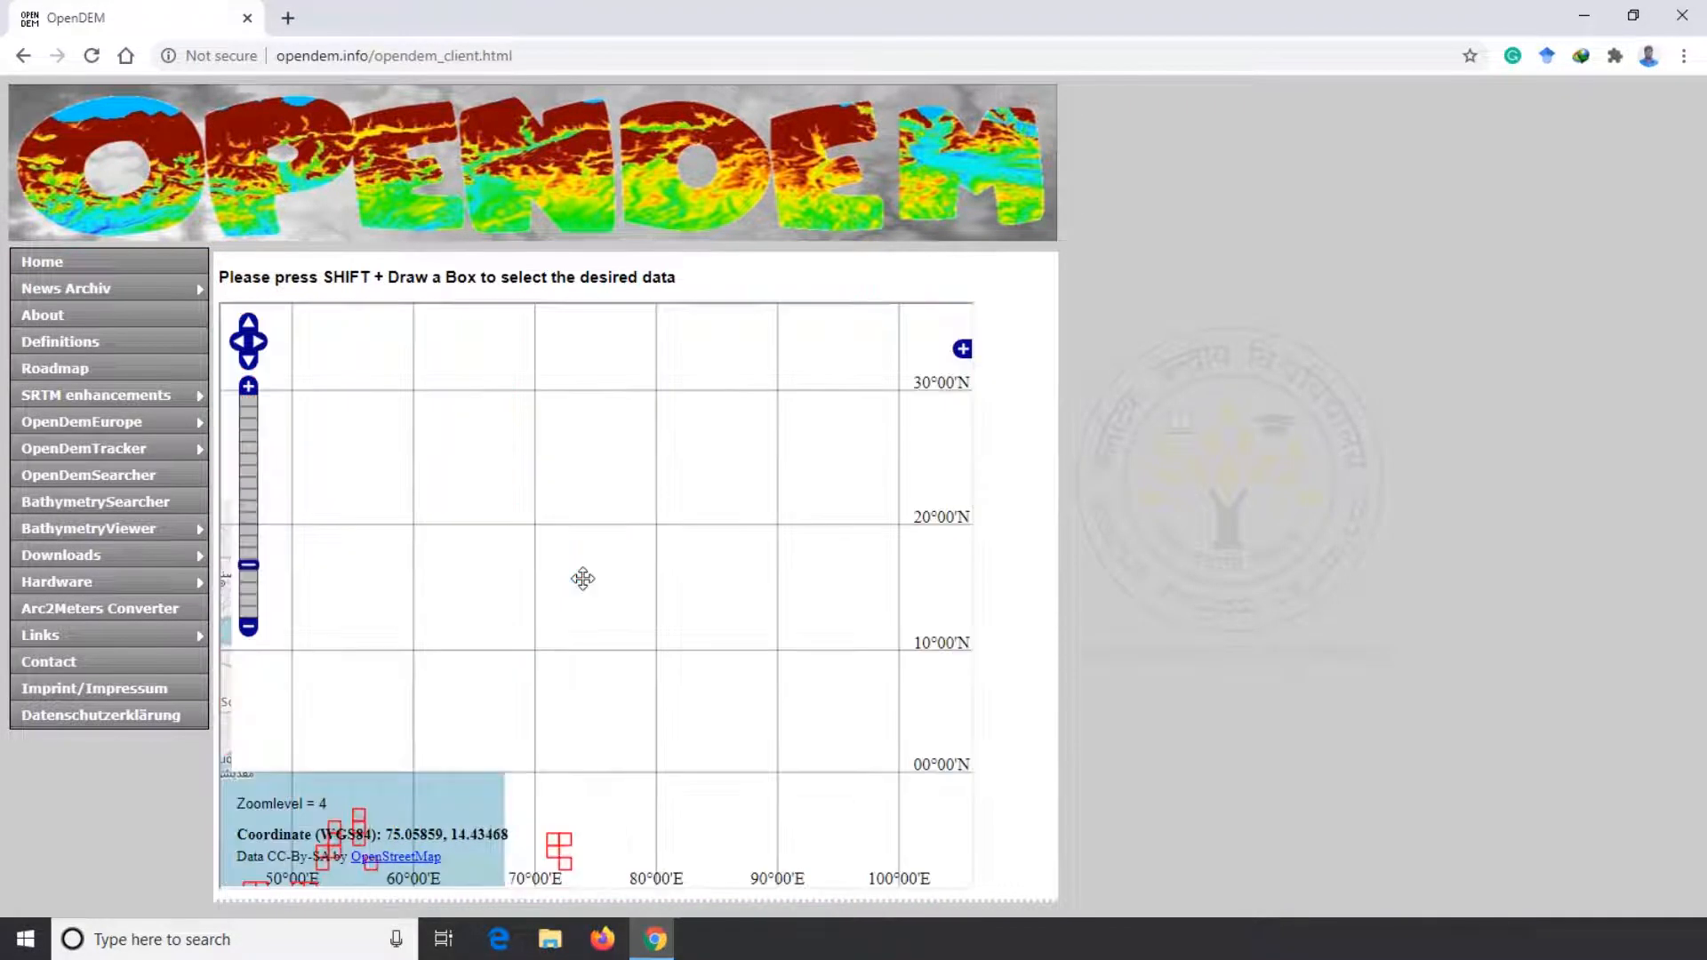
double_click(585, 551)
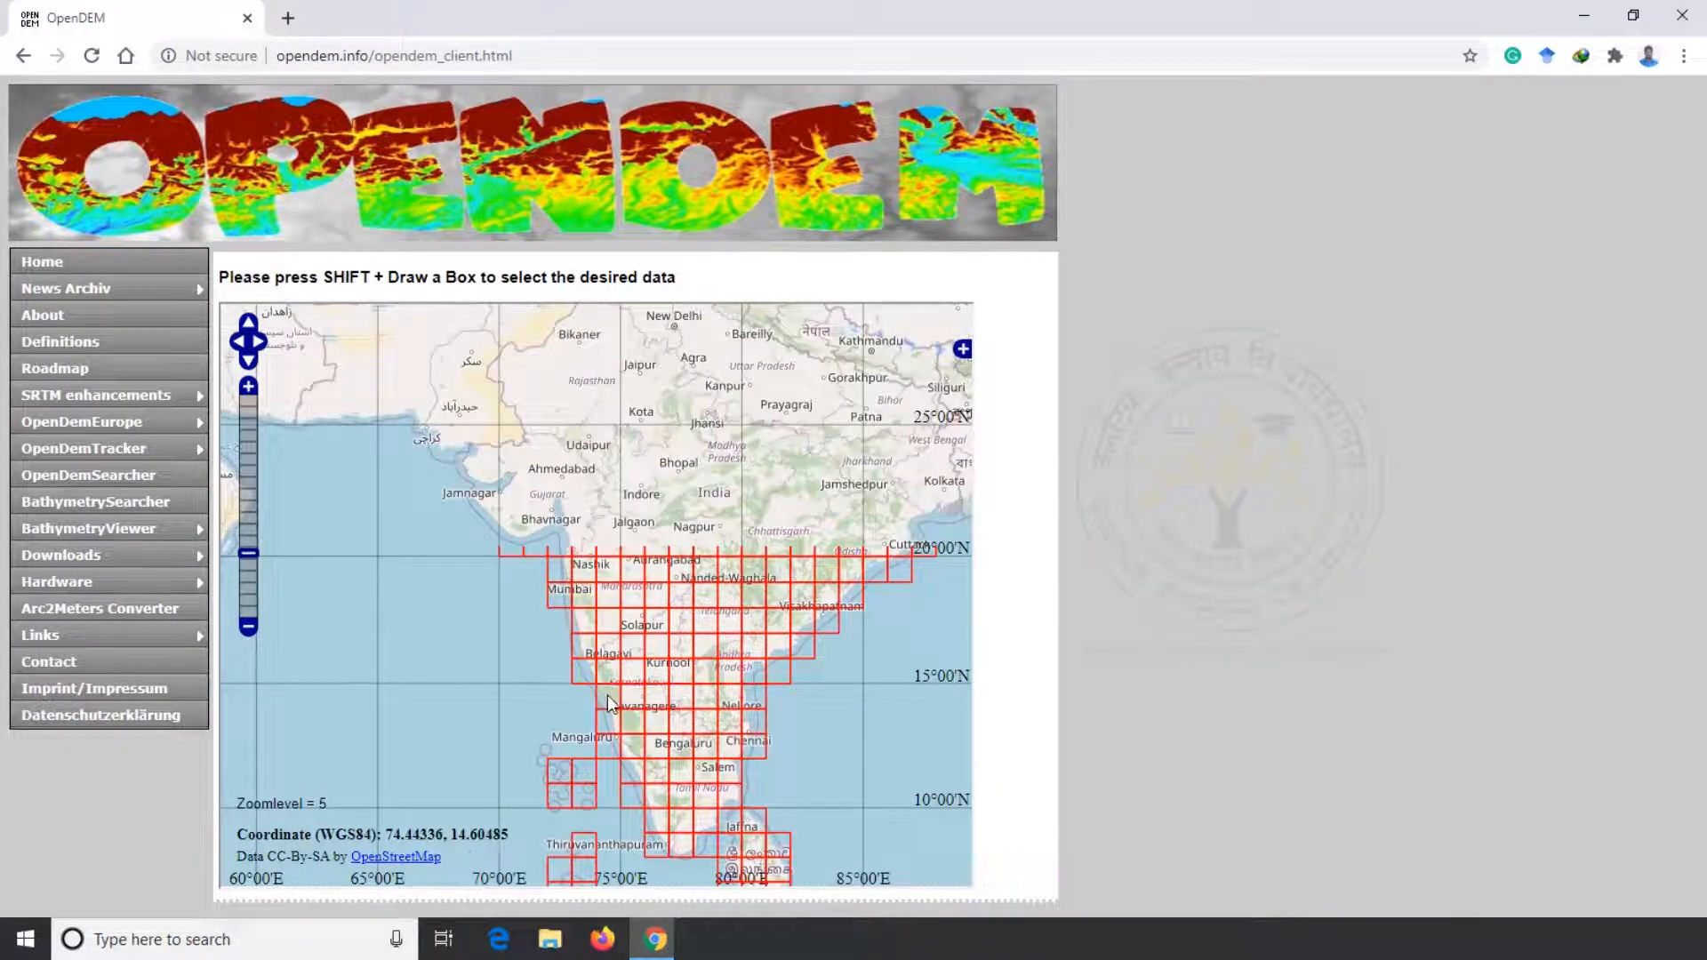
double_click(607, 694)
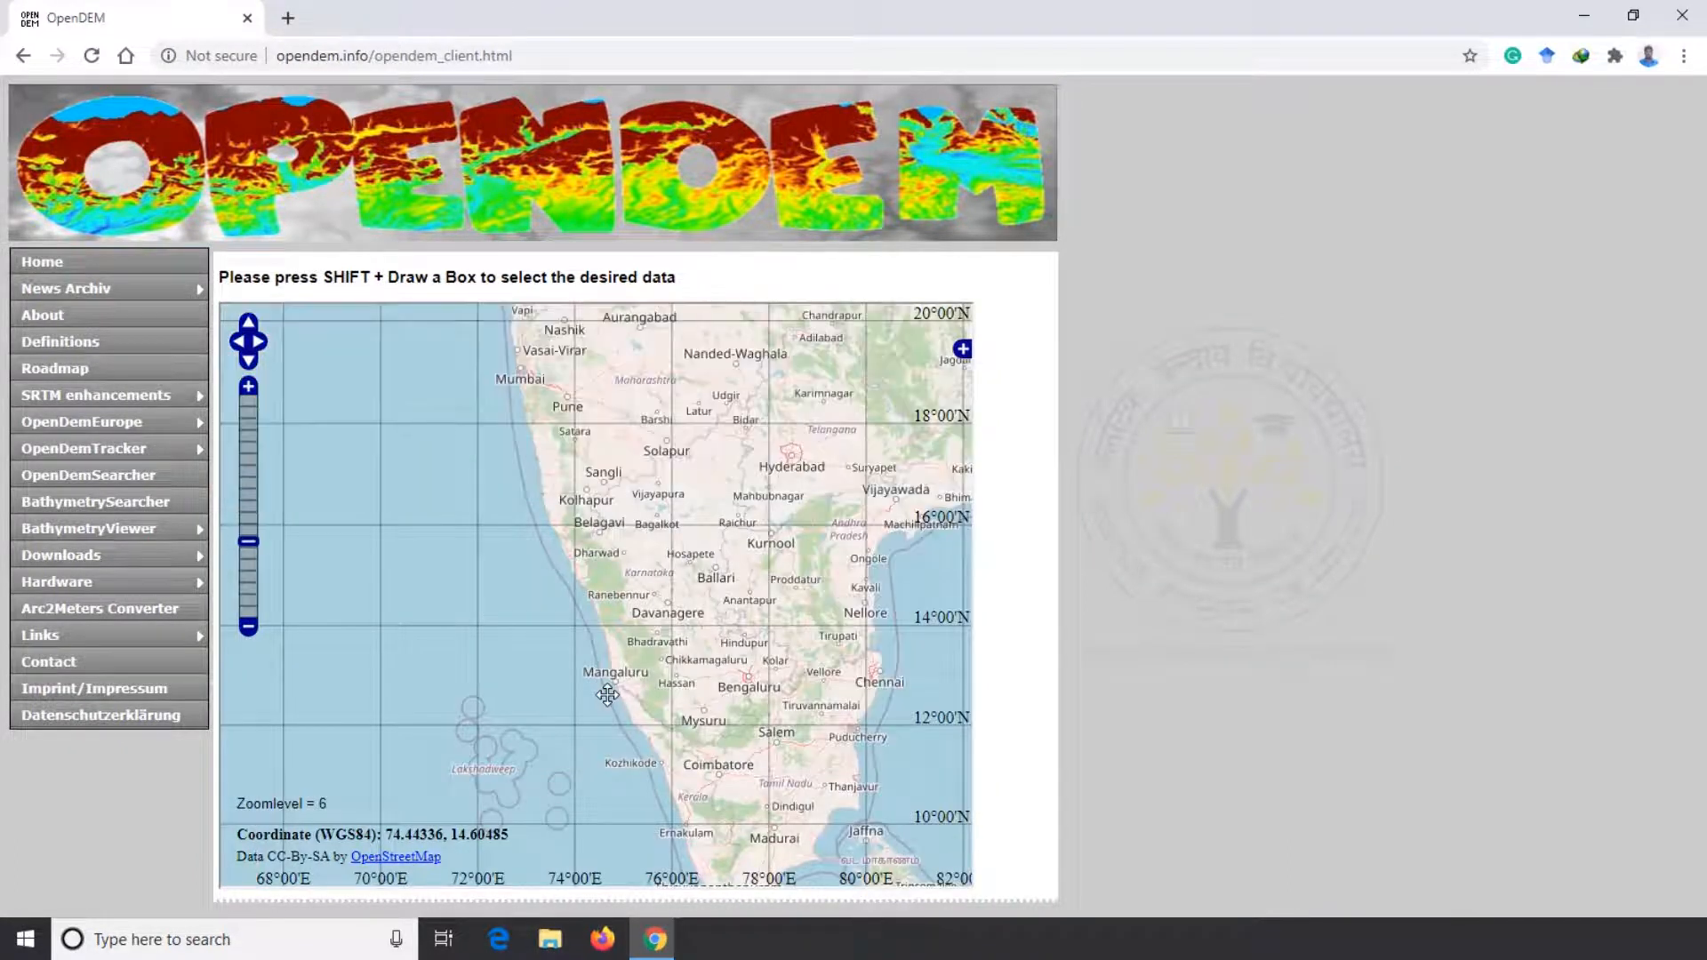
double_click(652, 702)
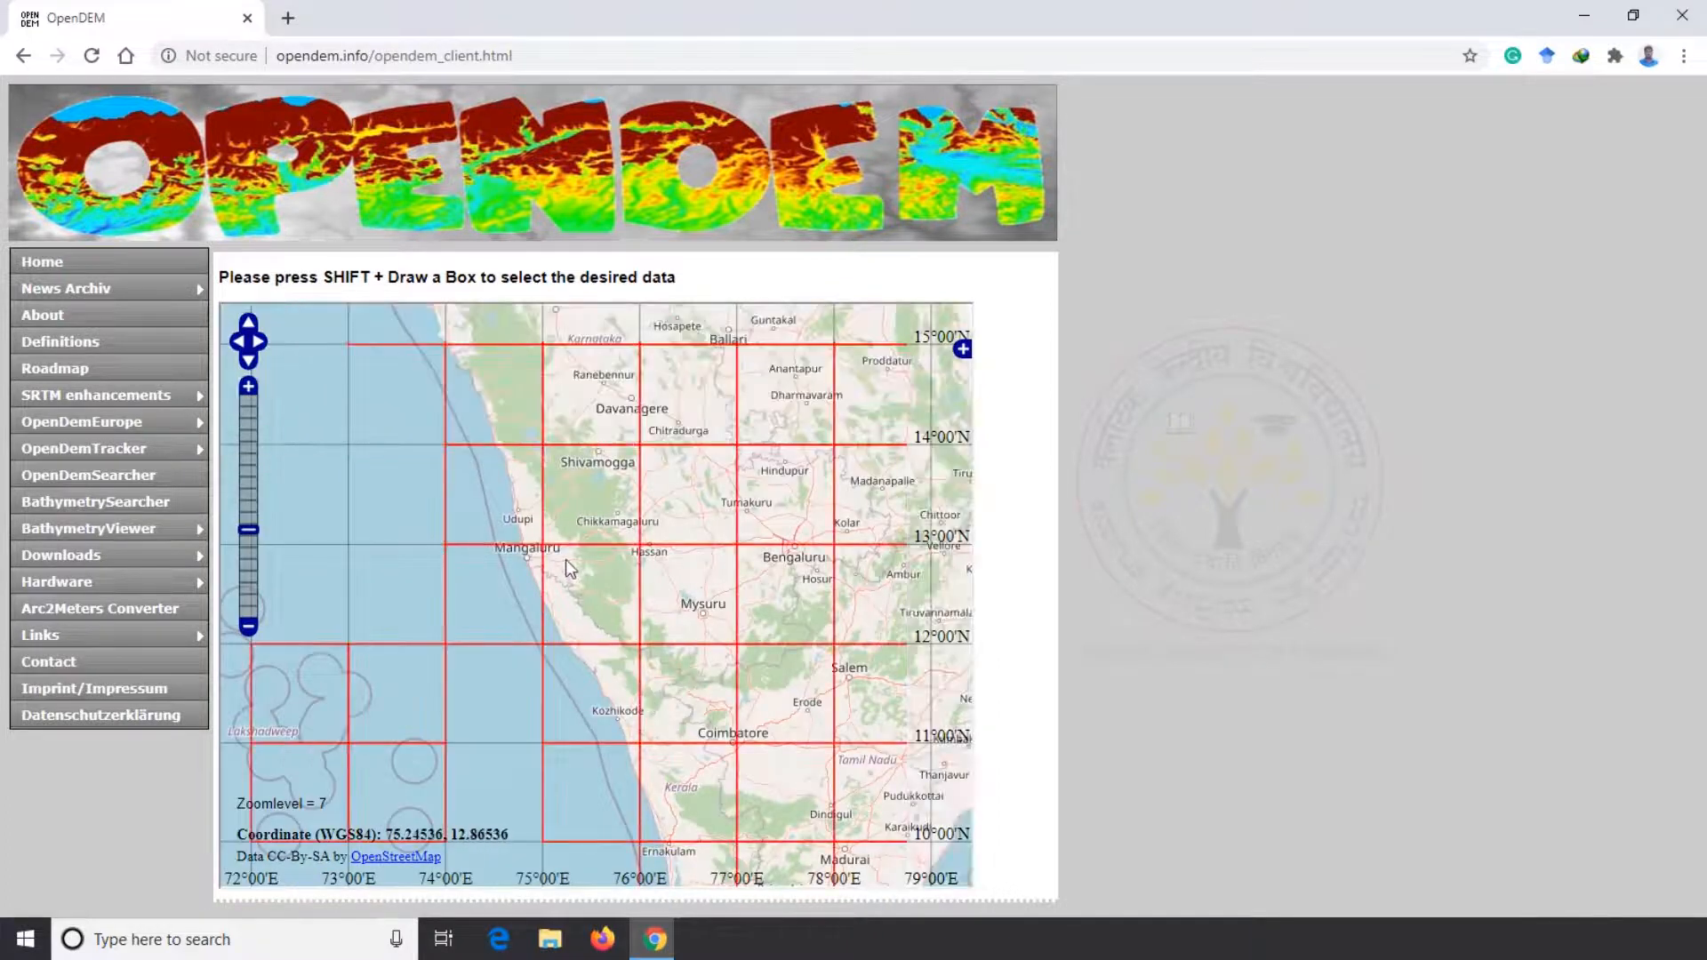
double_click(579, 612)
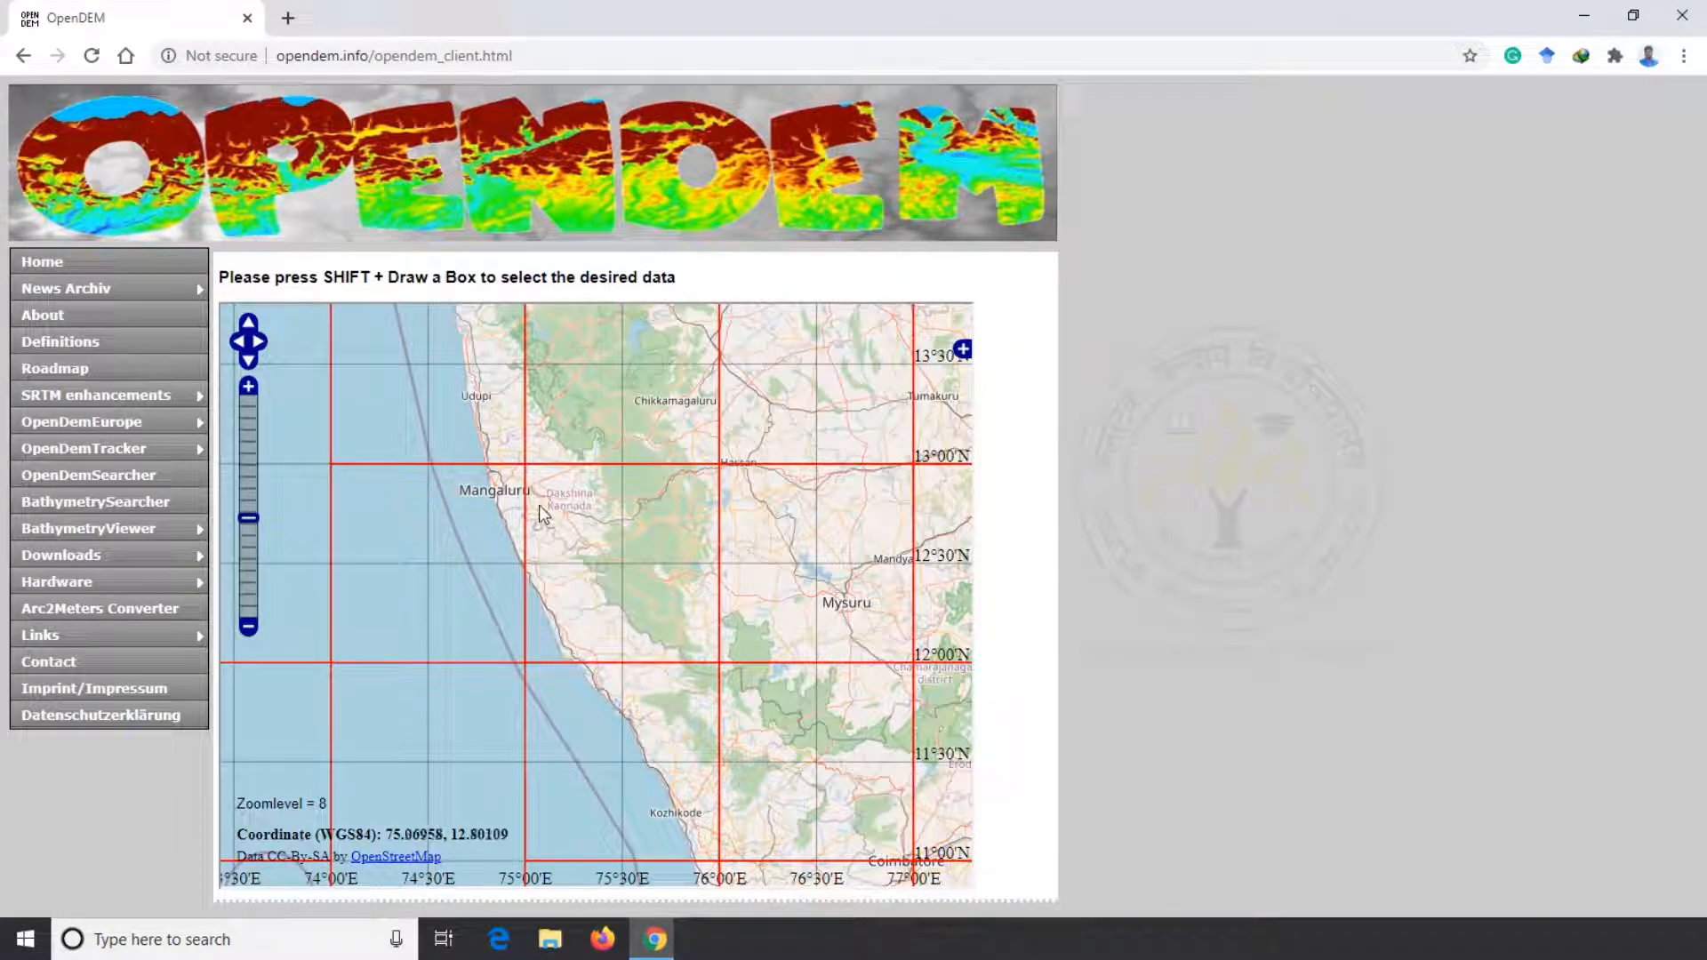
drag(539, 505, 696, 652)
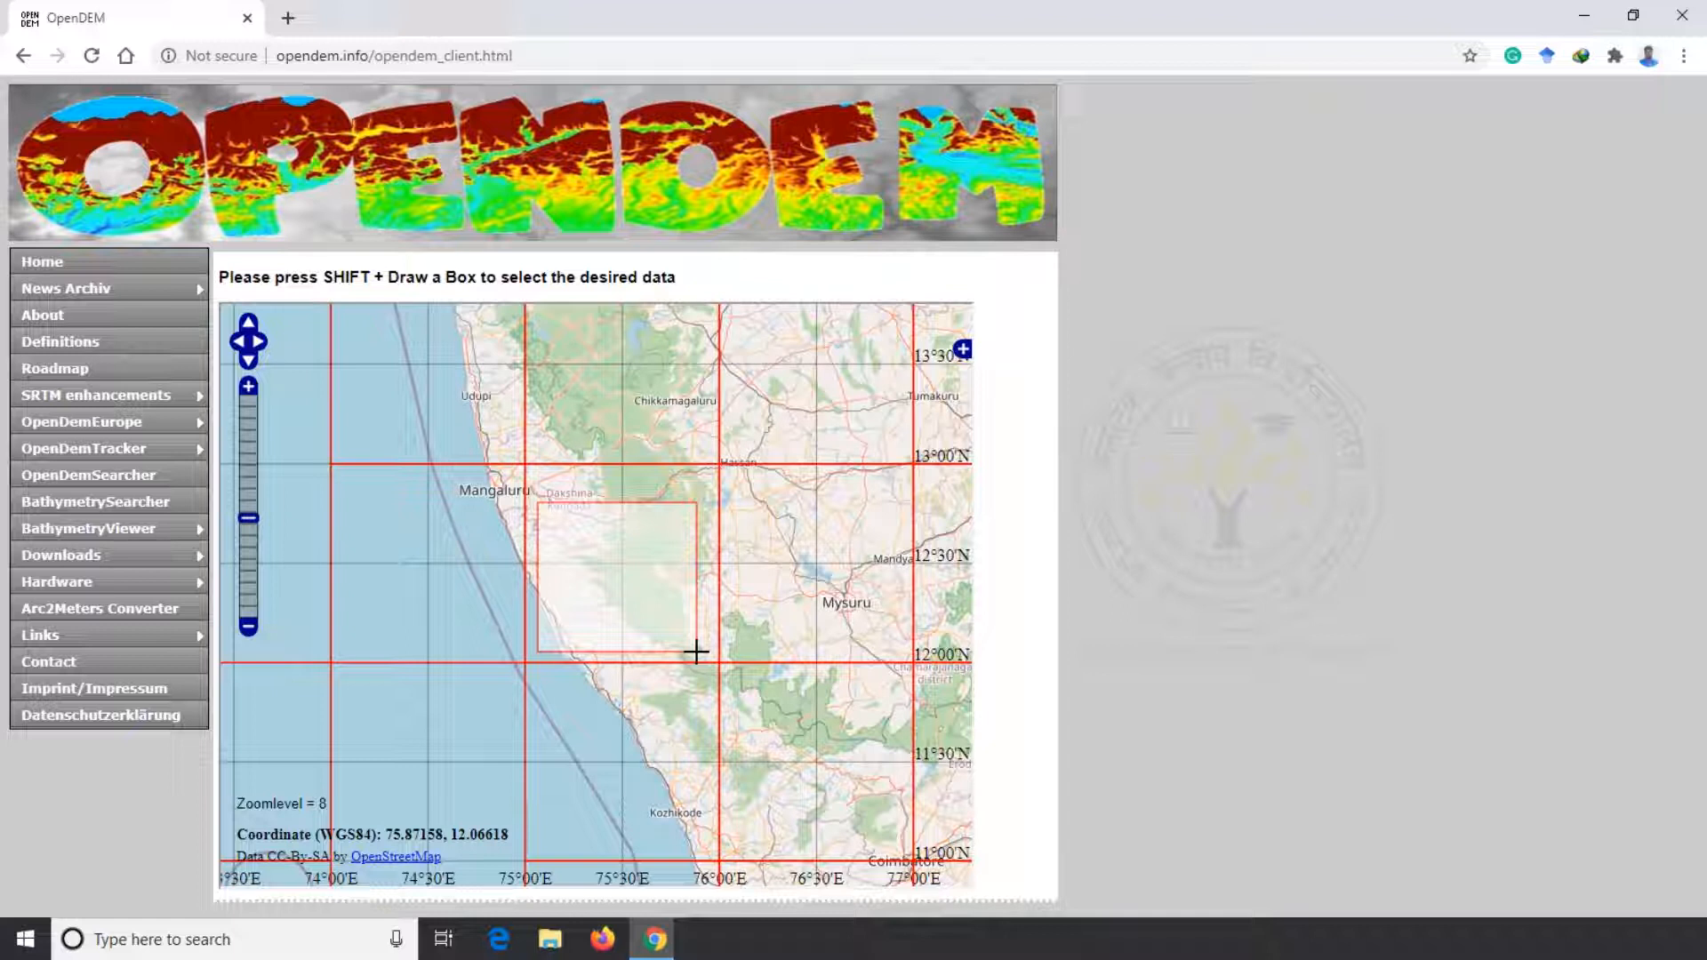
drag(696, 652, 696, 652)
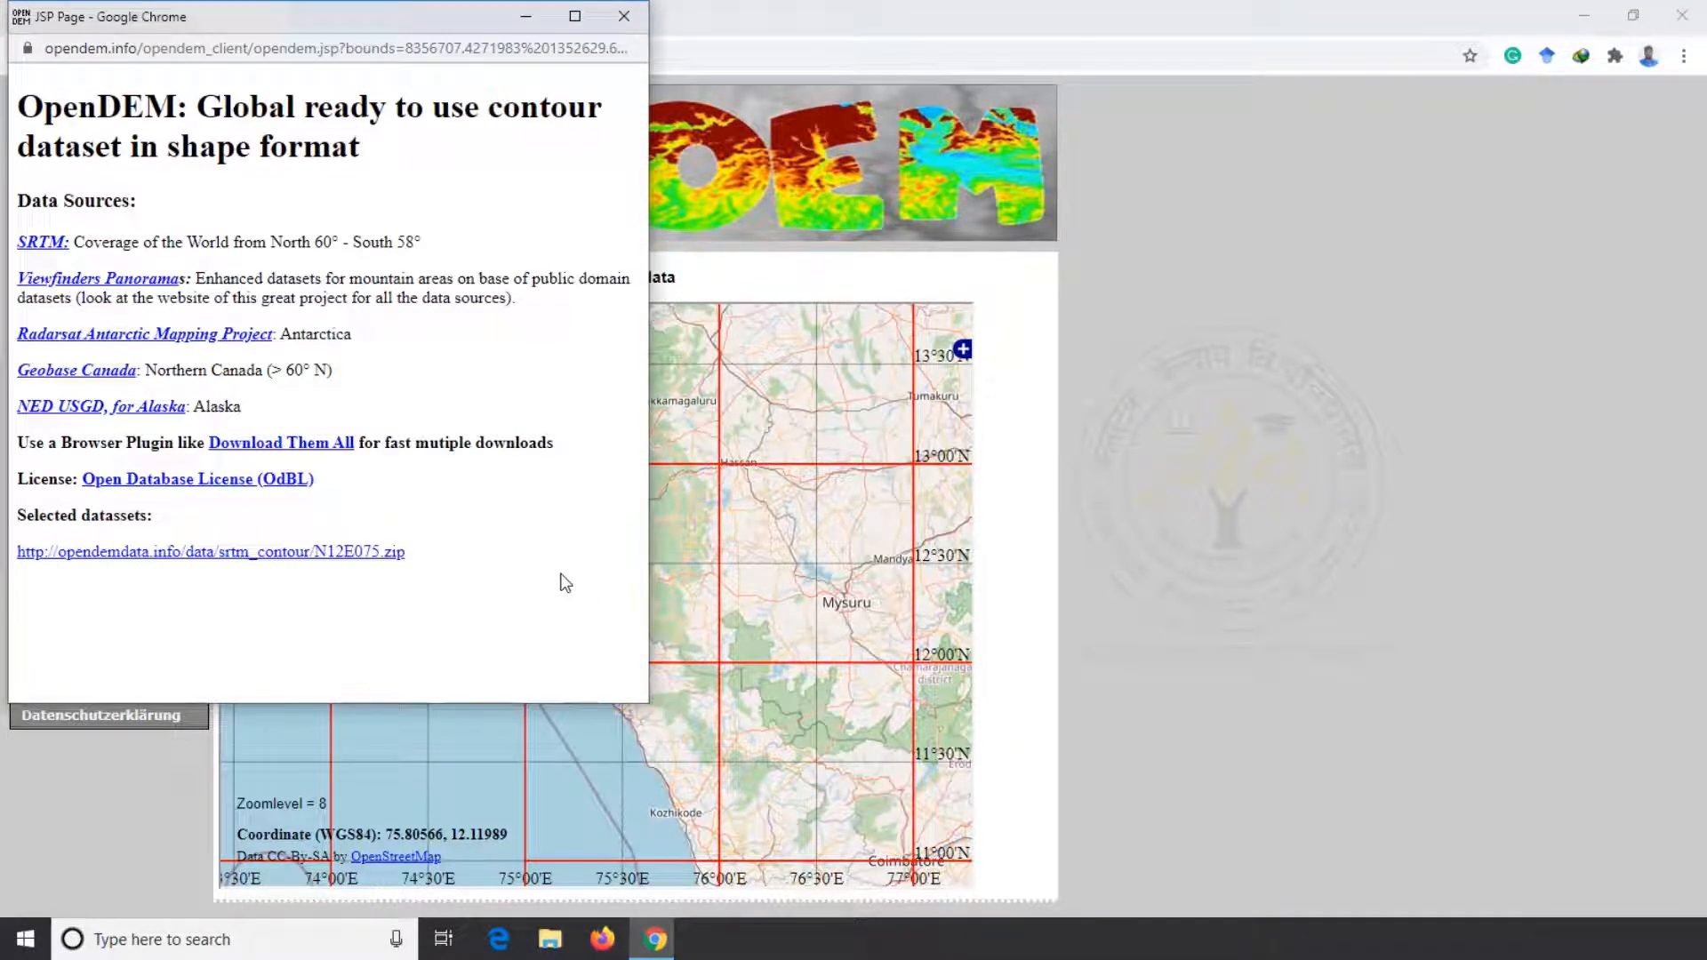
click(334, 553)
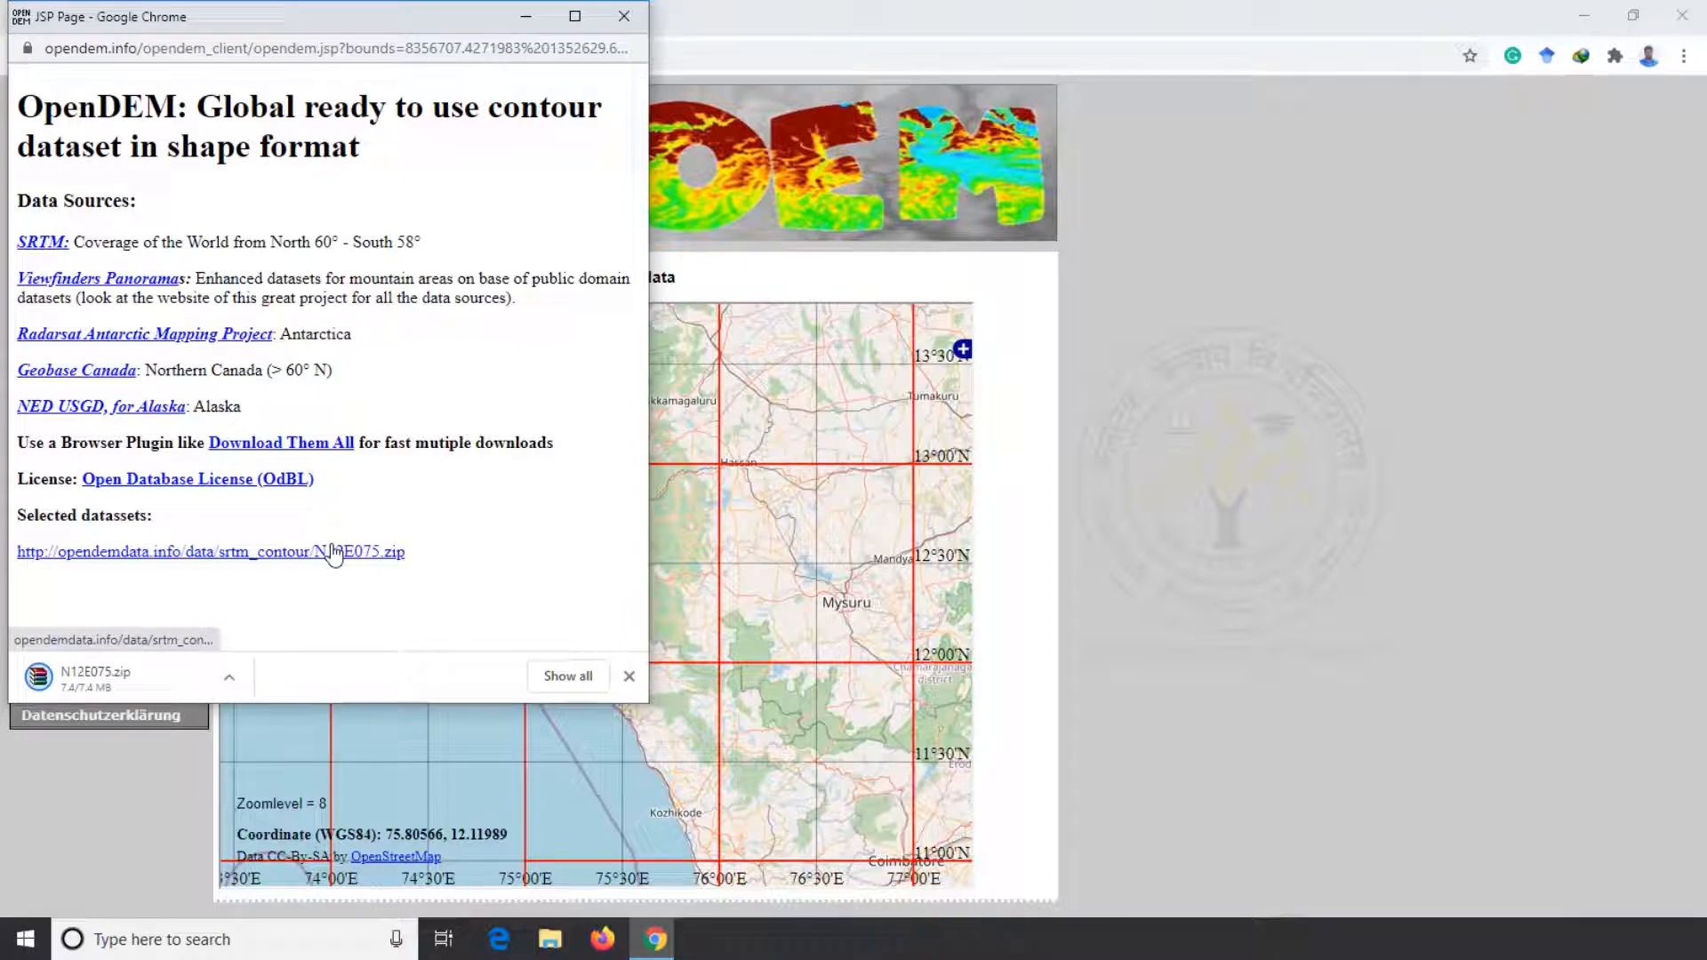
Show the downloaded N12E075.zip in its folder and extract it into an N12E075 subfolder
click(229, 678)
click(291, 777)
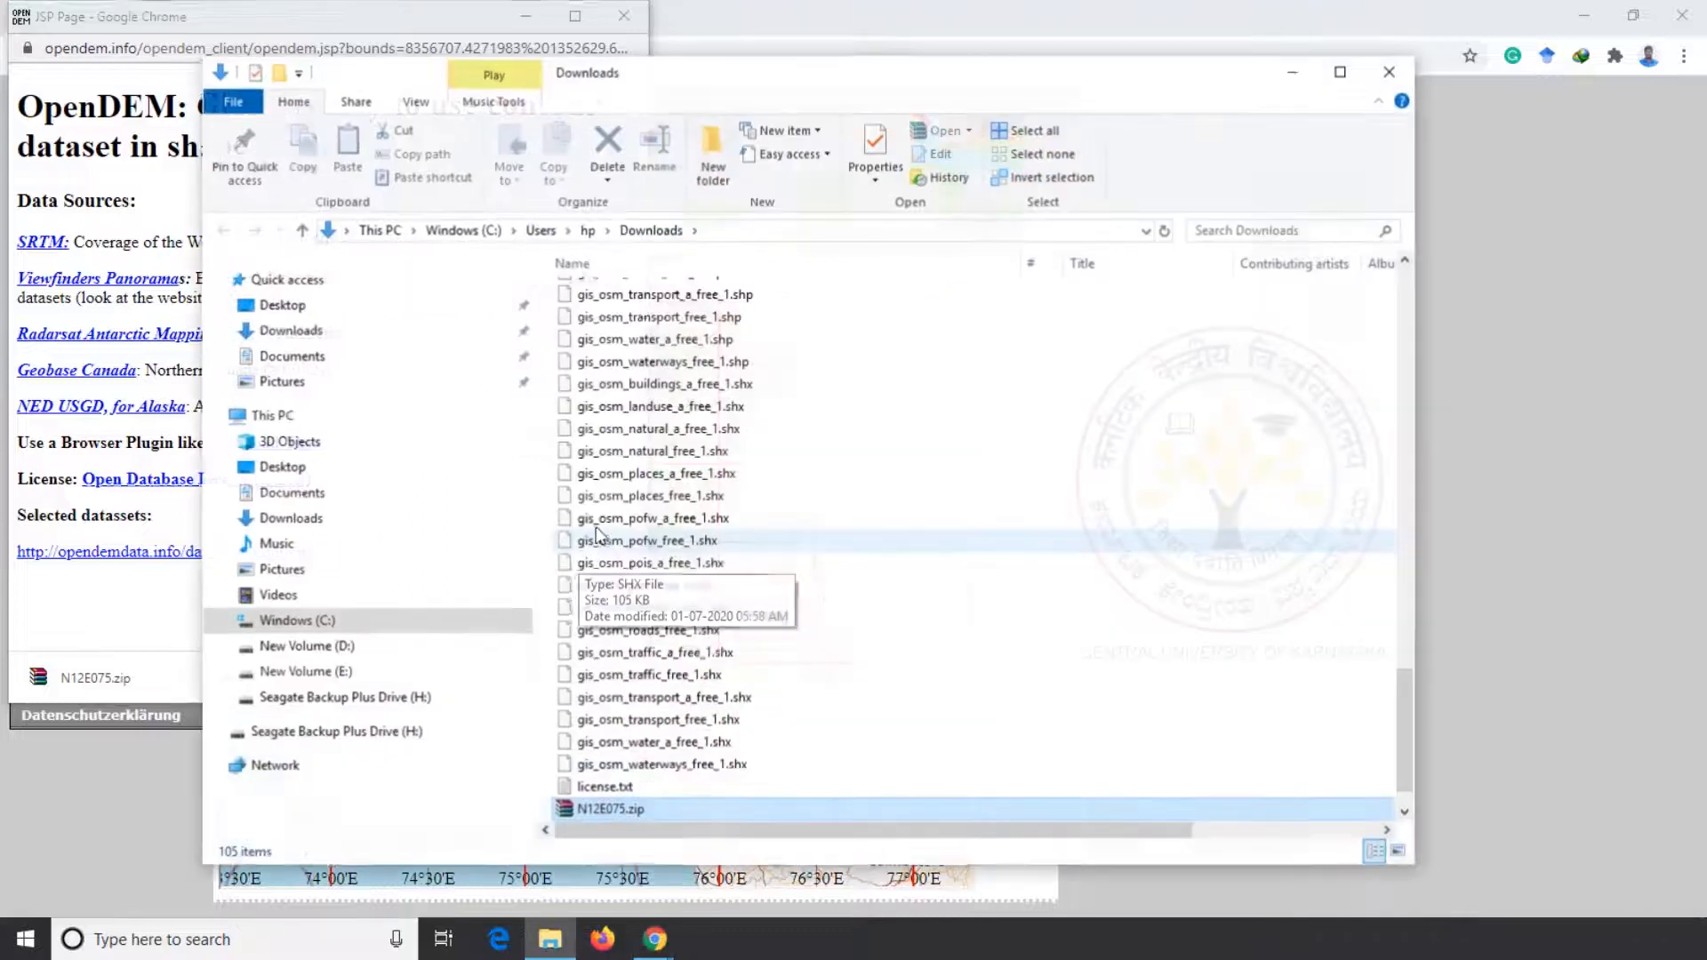
right_click(622, 766)
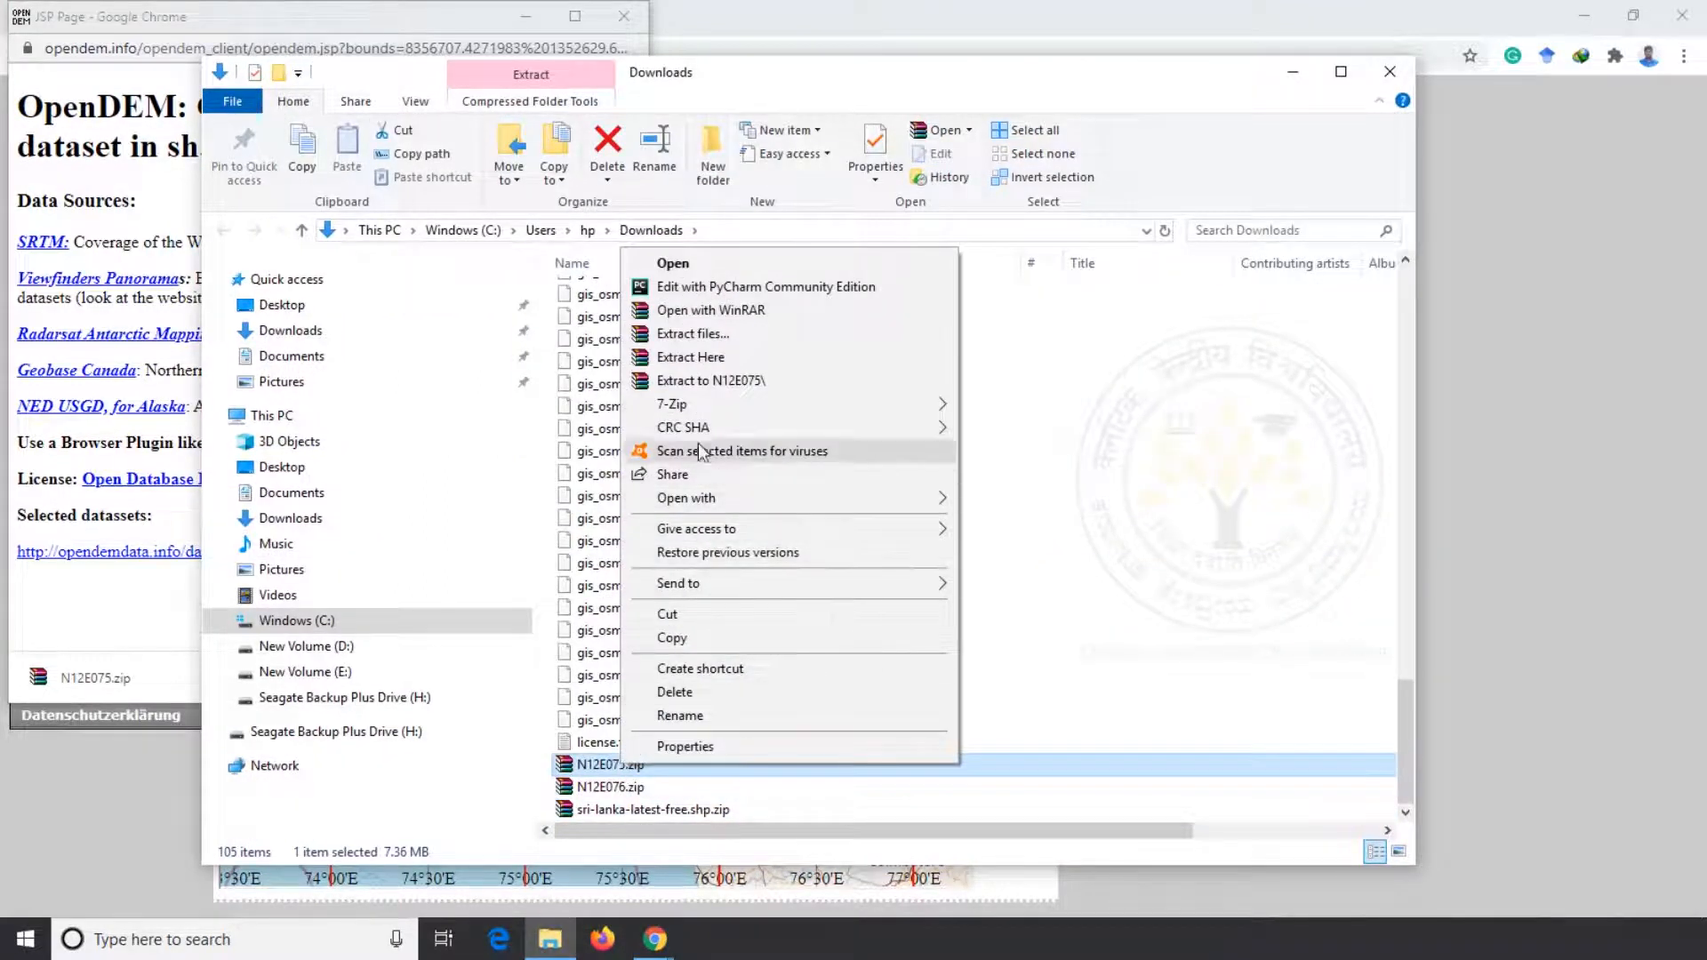
click(715, 379)
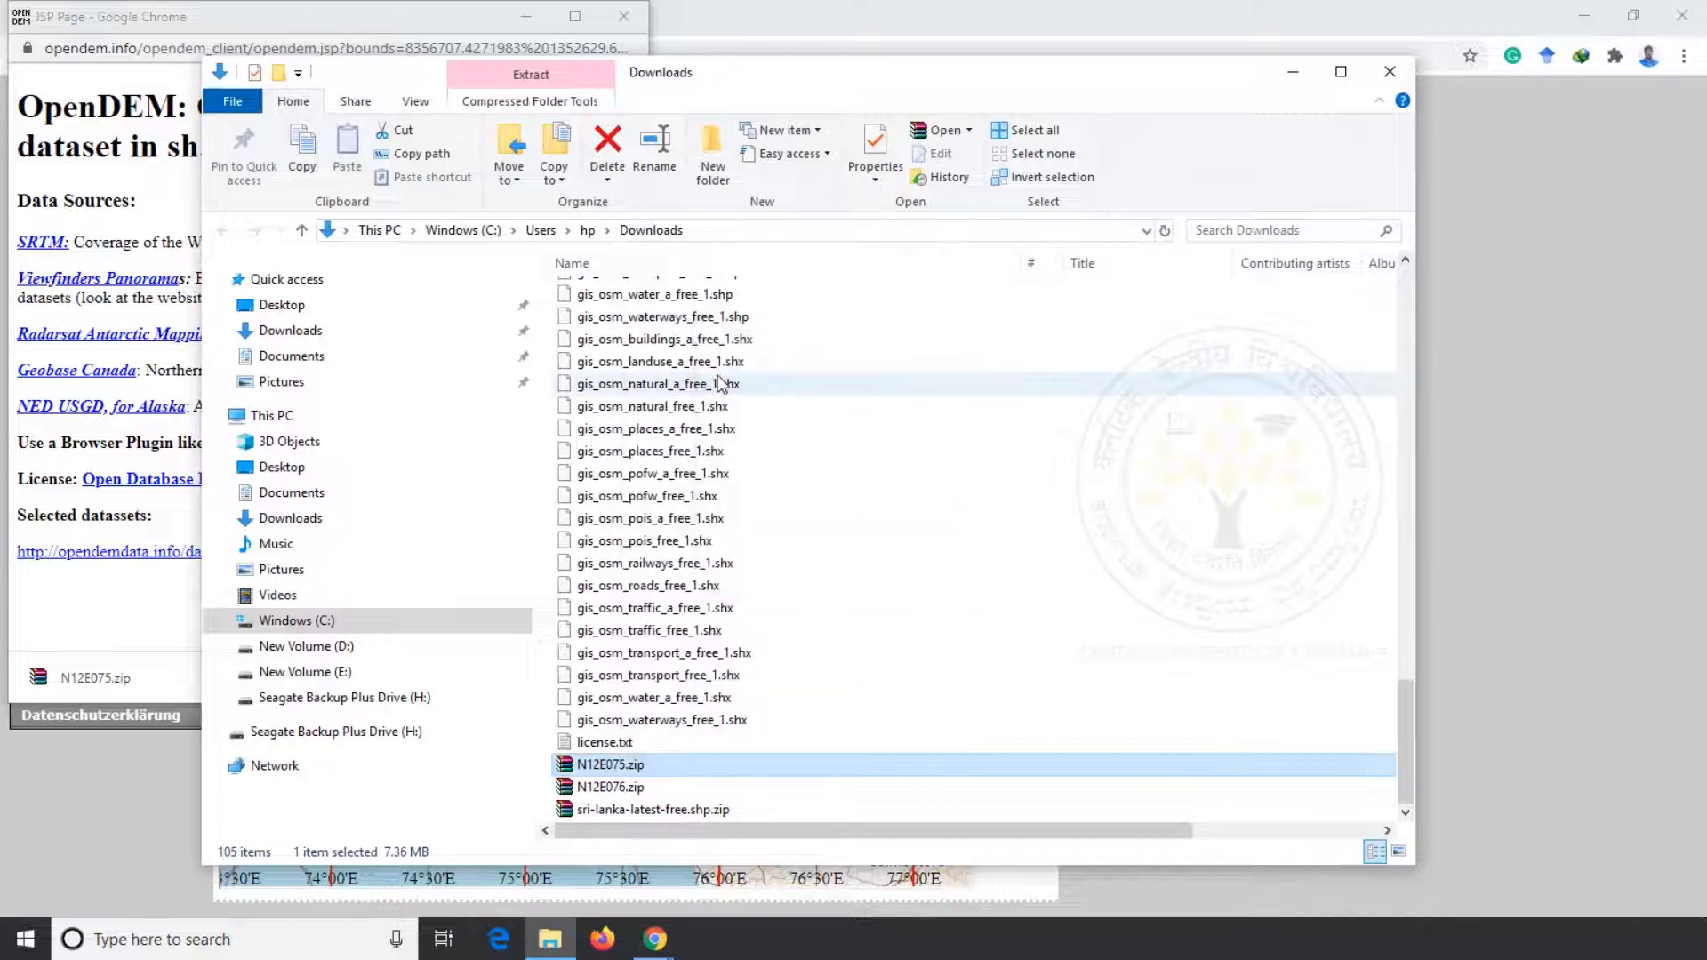
Browse into the nested extracted N12E075 folders and locate the N12E075.shp file
scroll(702, 620, up, 10)
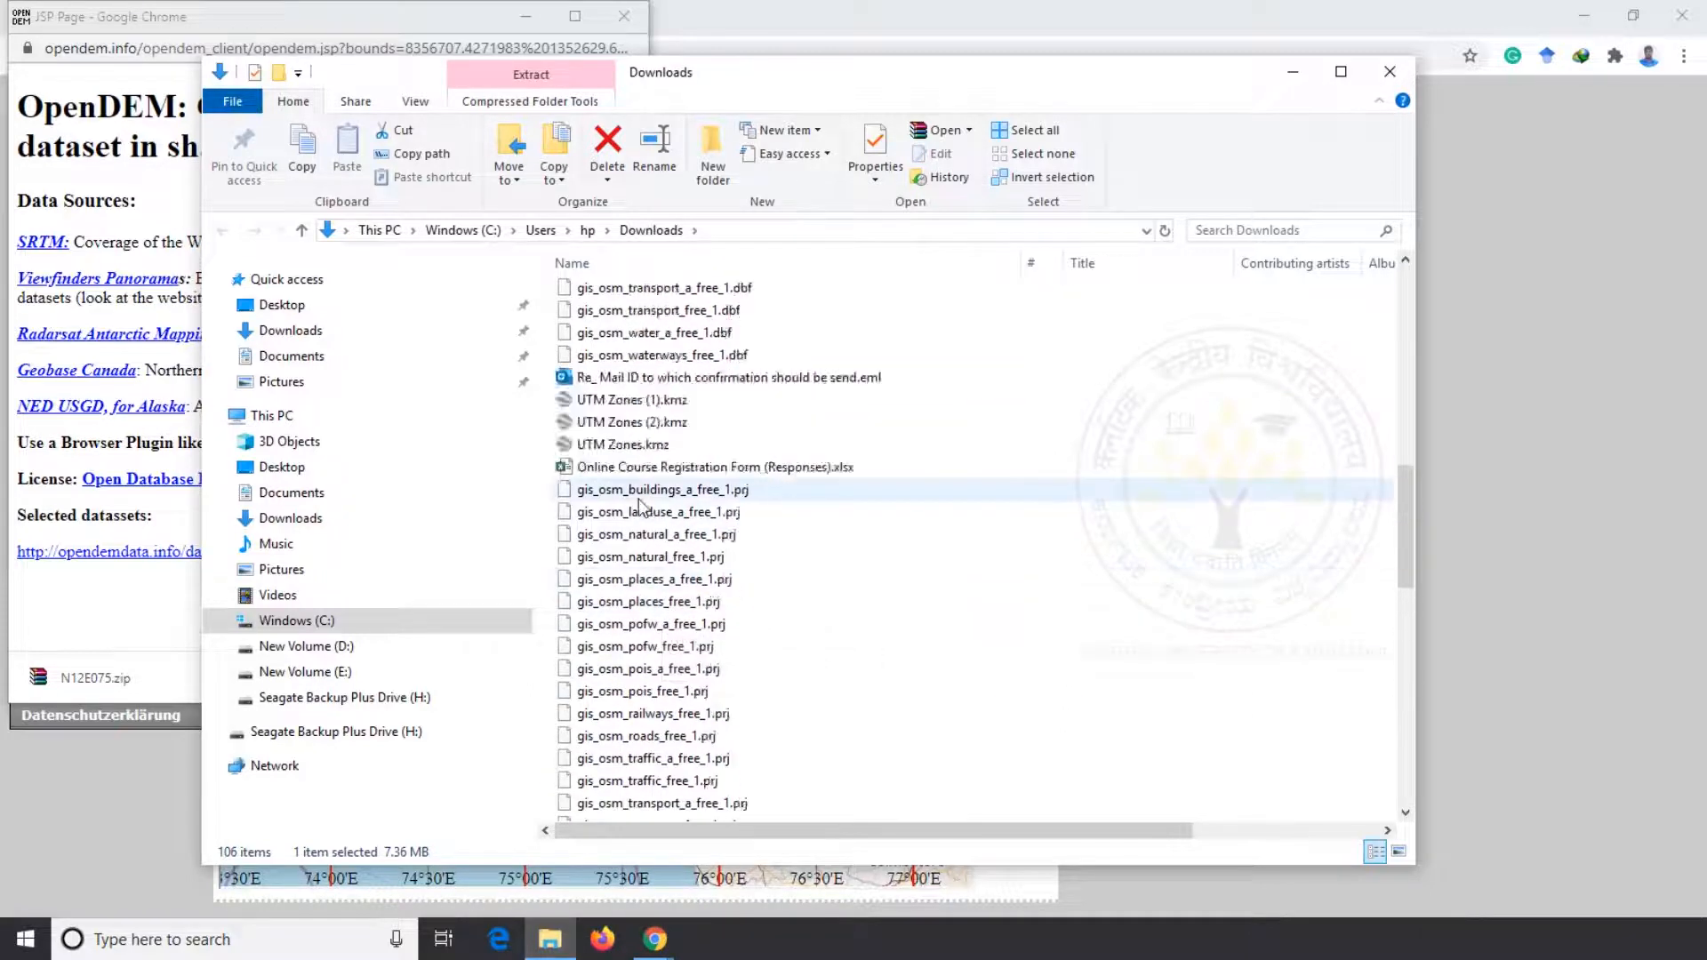
scroll(638, 498, up, 5)
double_click(617, 301)
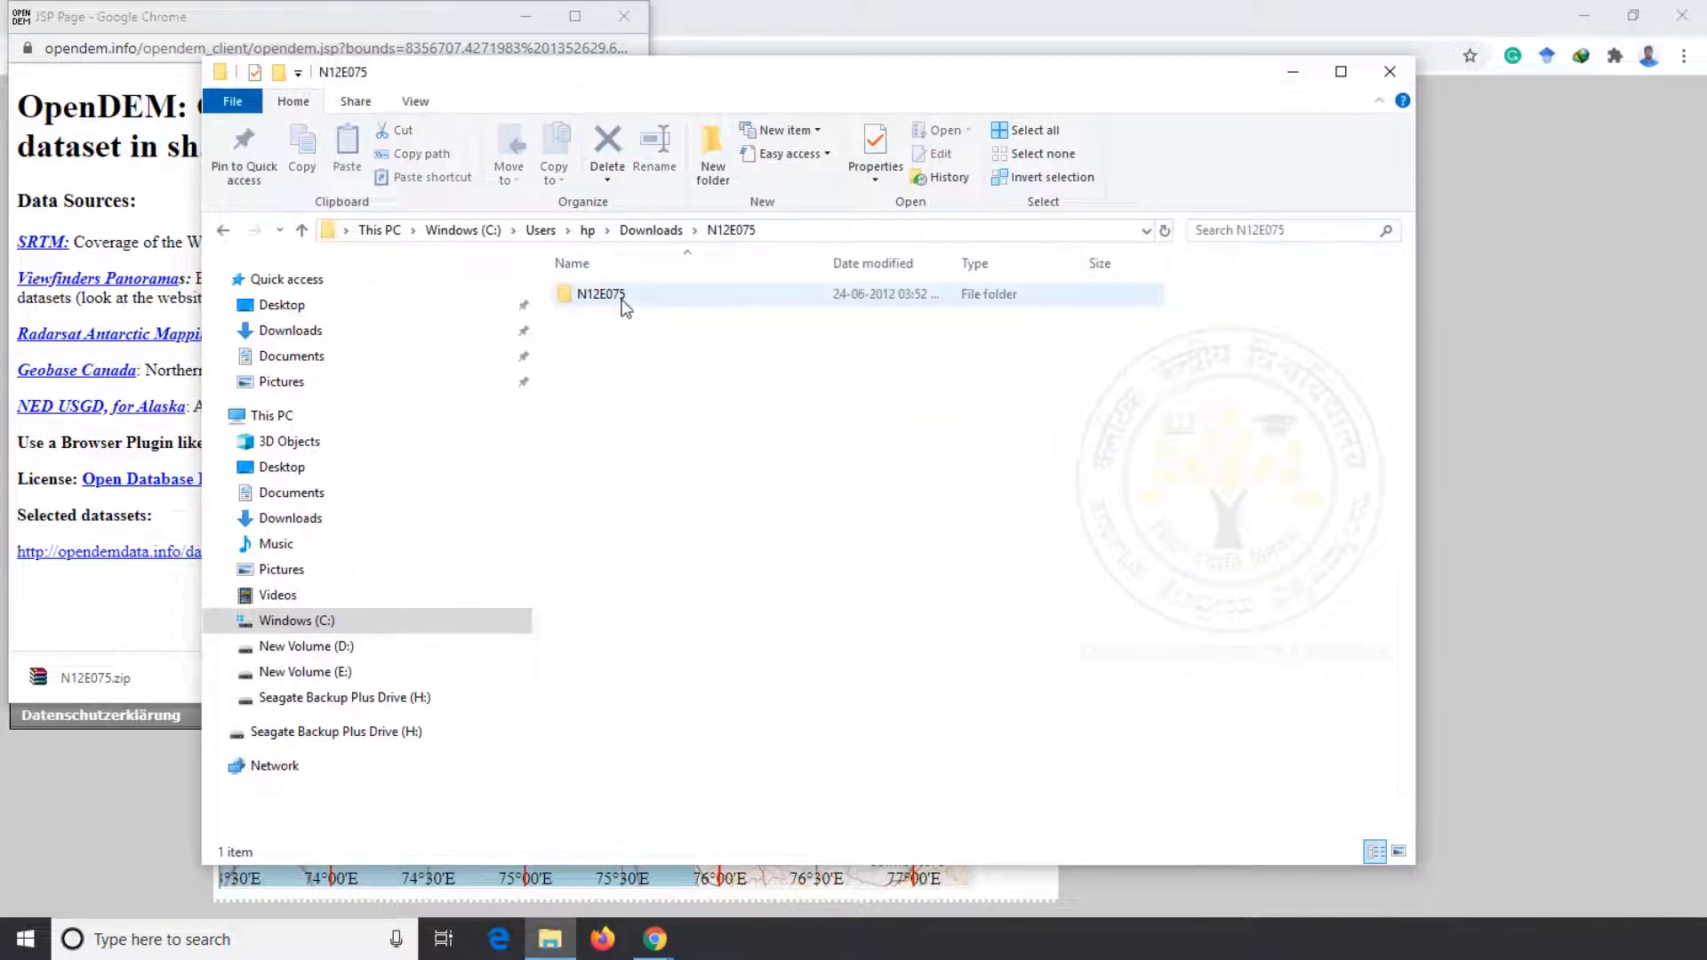
double_click(617, 302)
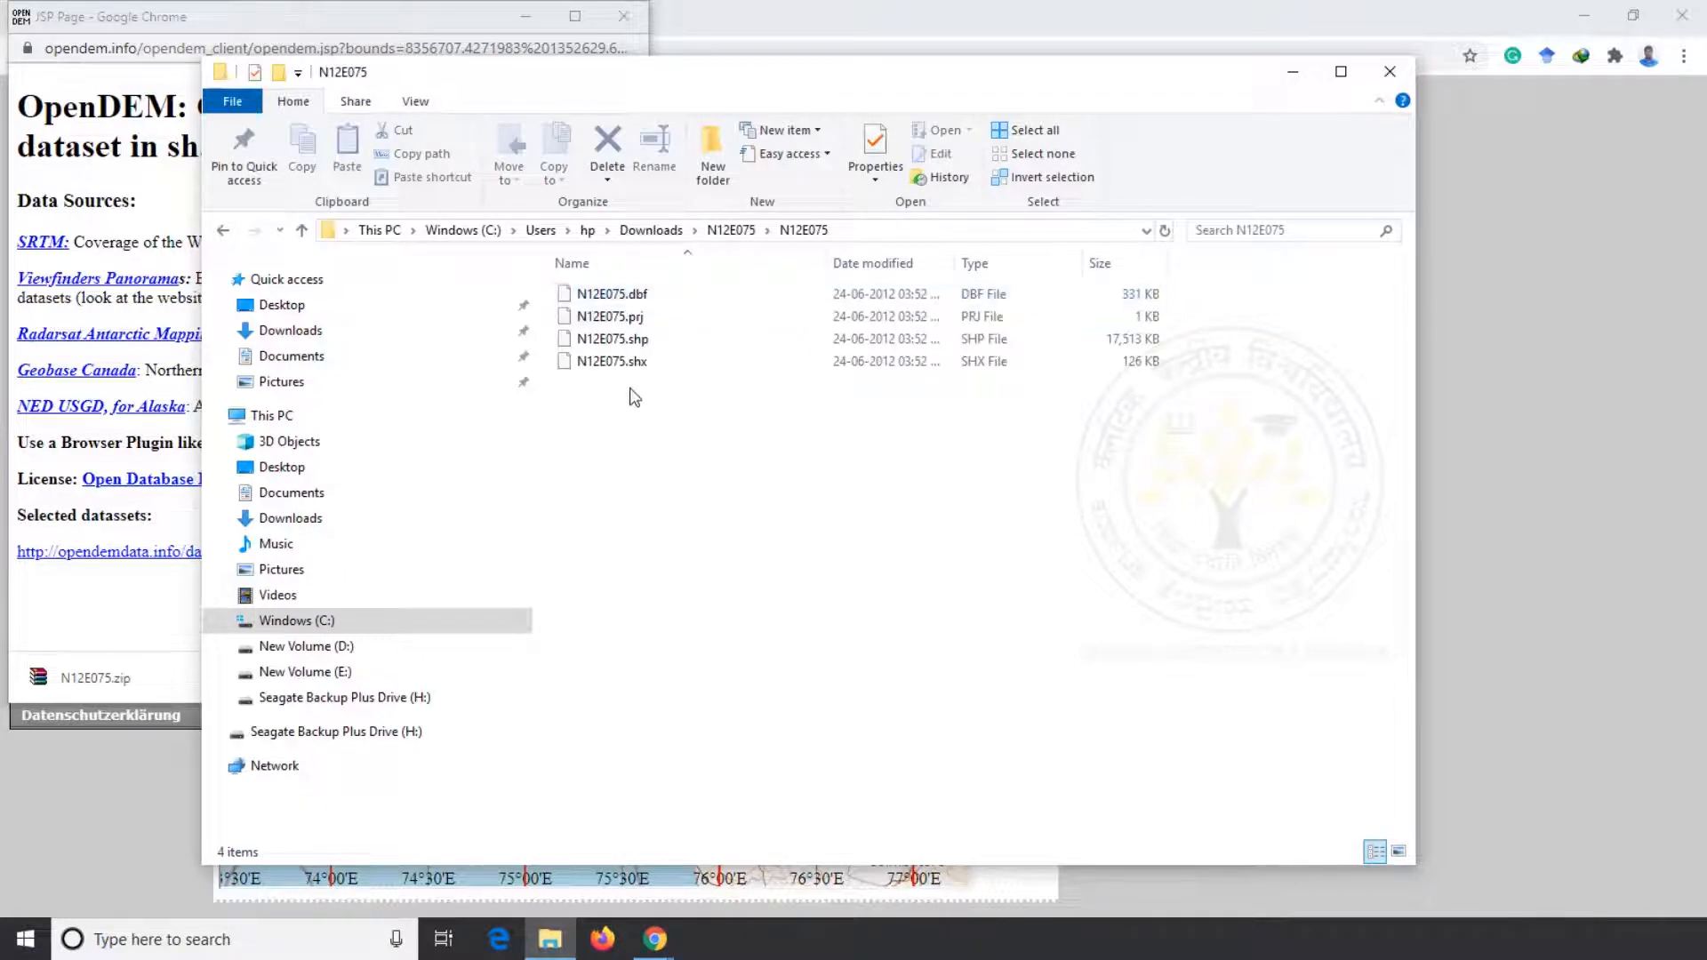
click(644, 341)
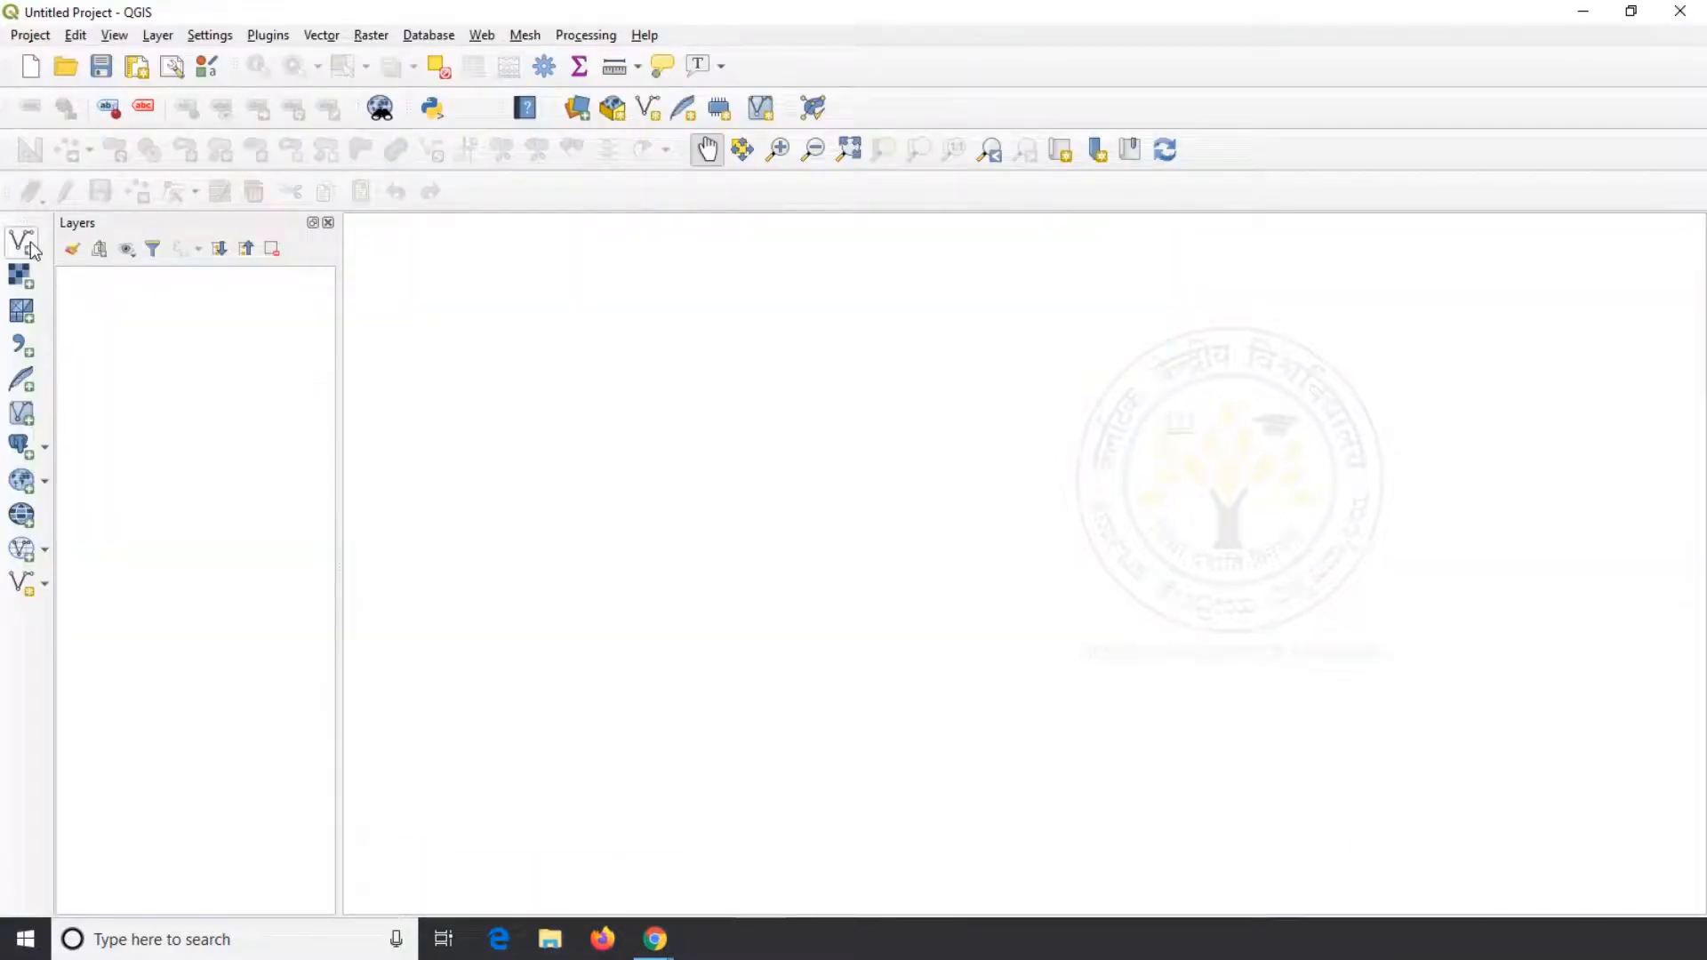
Switch to QGIS and add N12E075.shp from the Downloads N12E075 subfolder as a vector layer
click(30, 245)
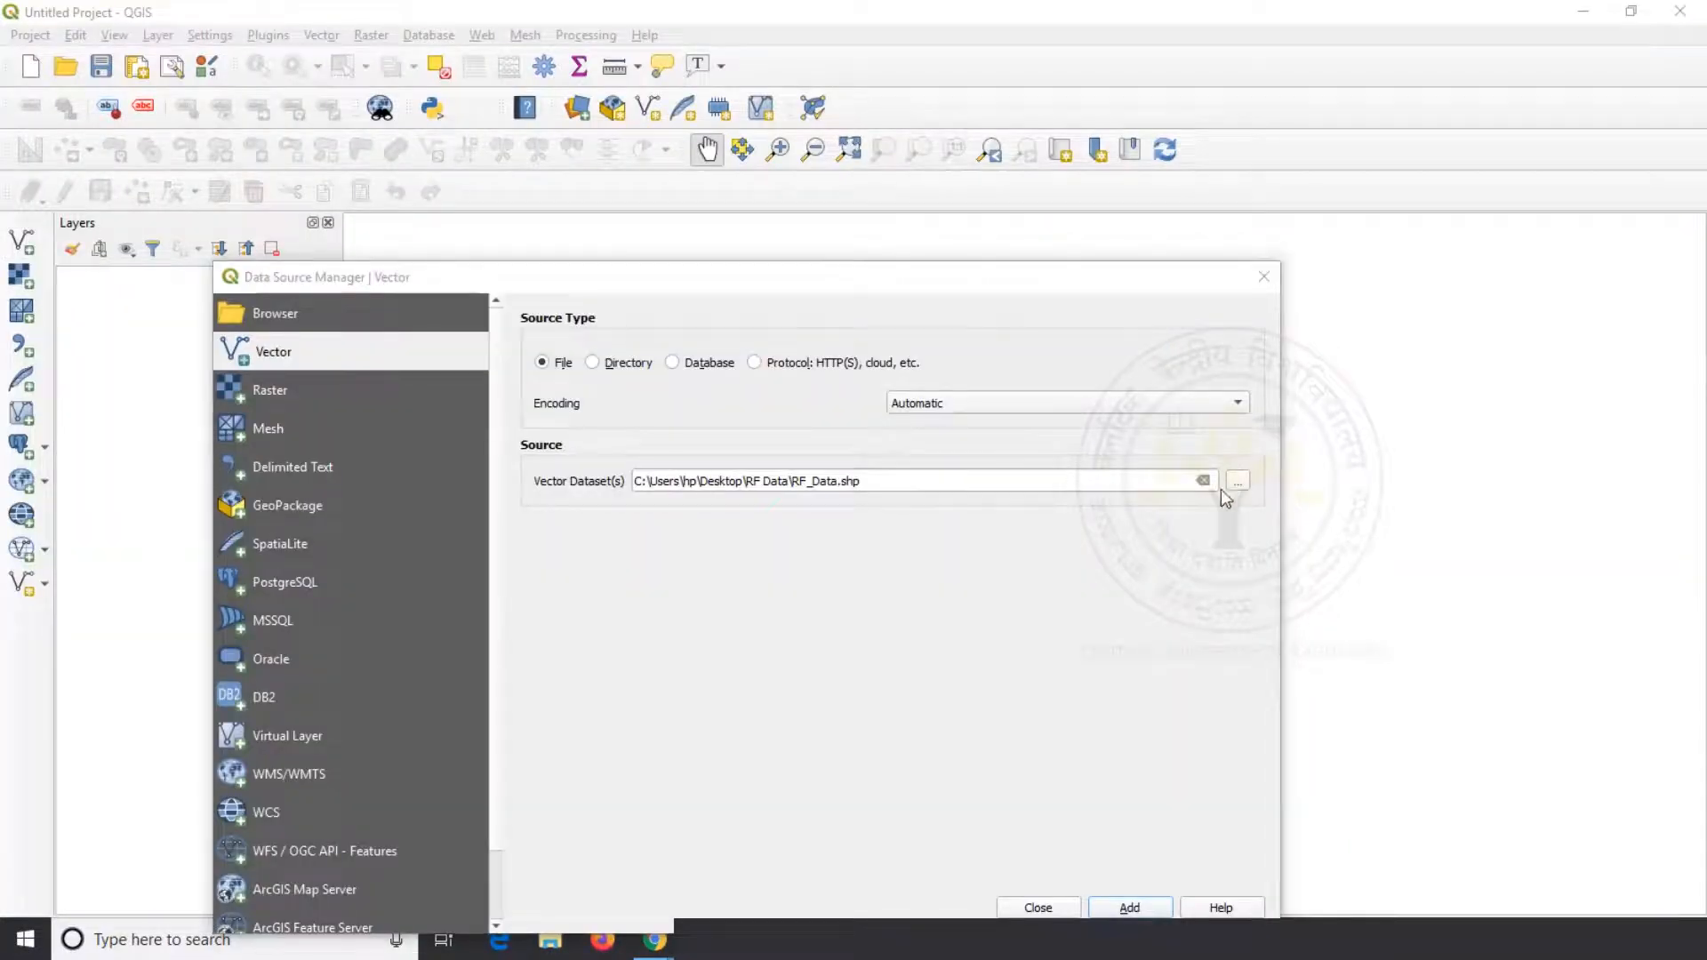
click(1235, 484)
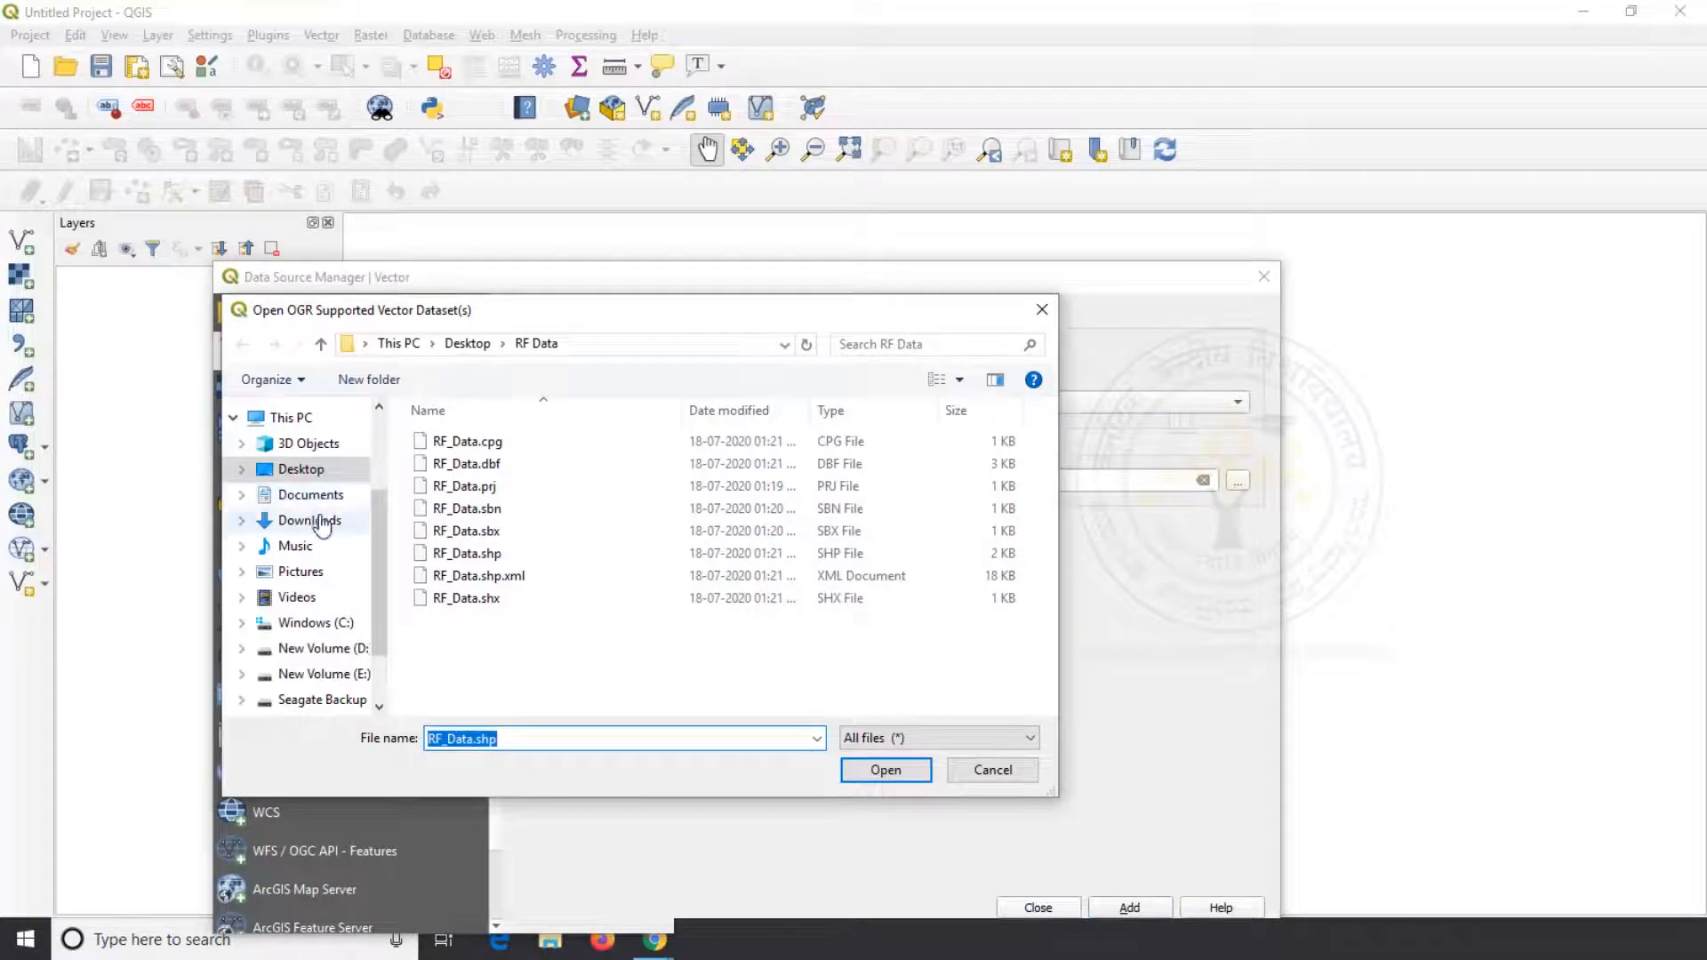
click(322, 525)
double_click(463, 441)
double_click(513, 441)
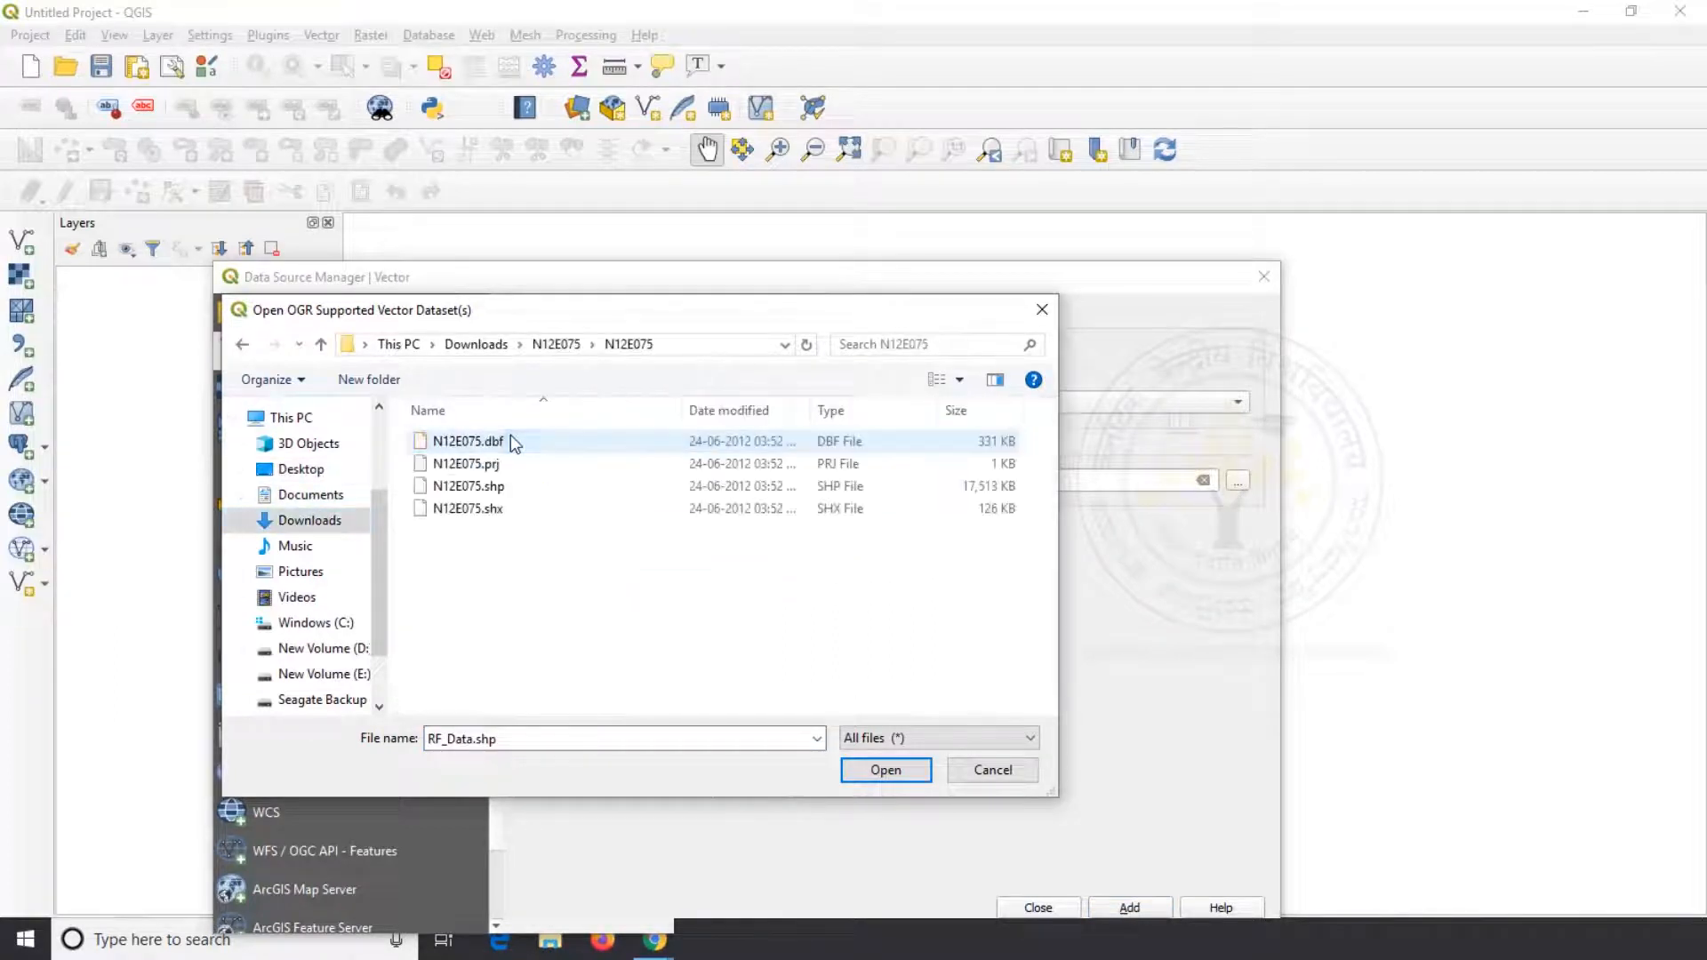
click(491, 489)
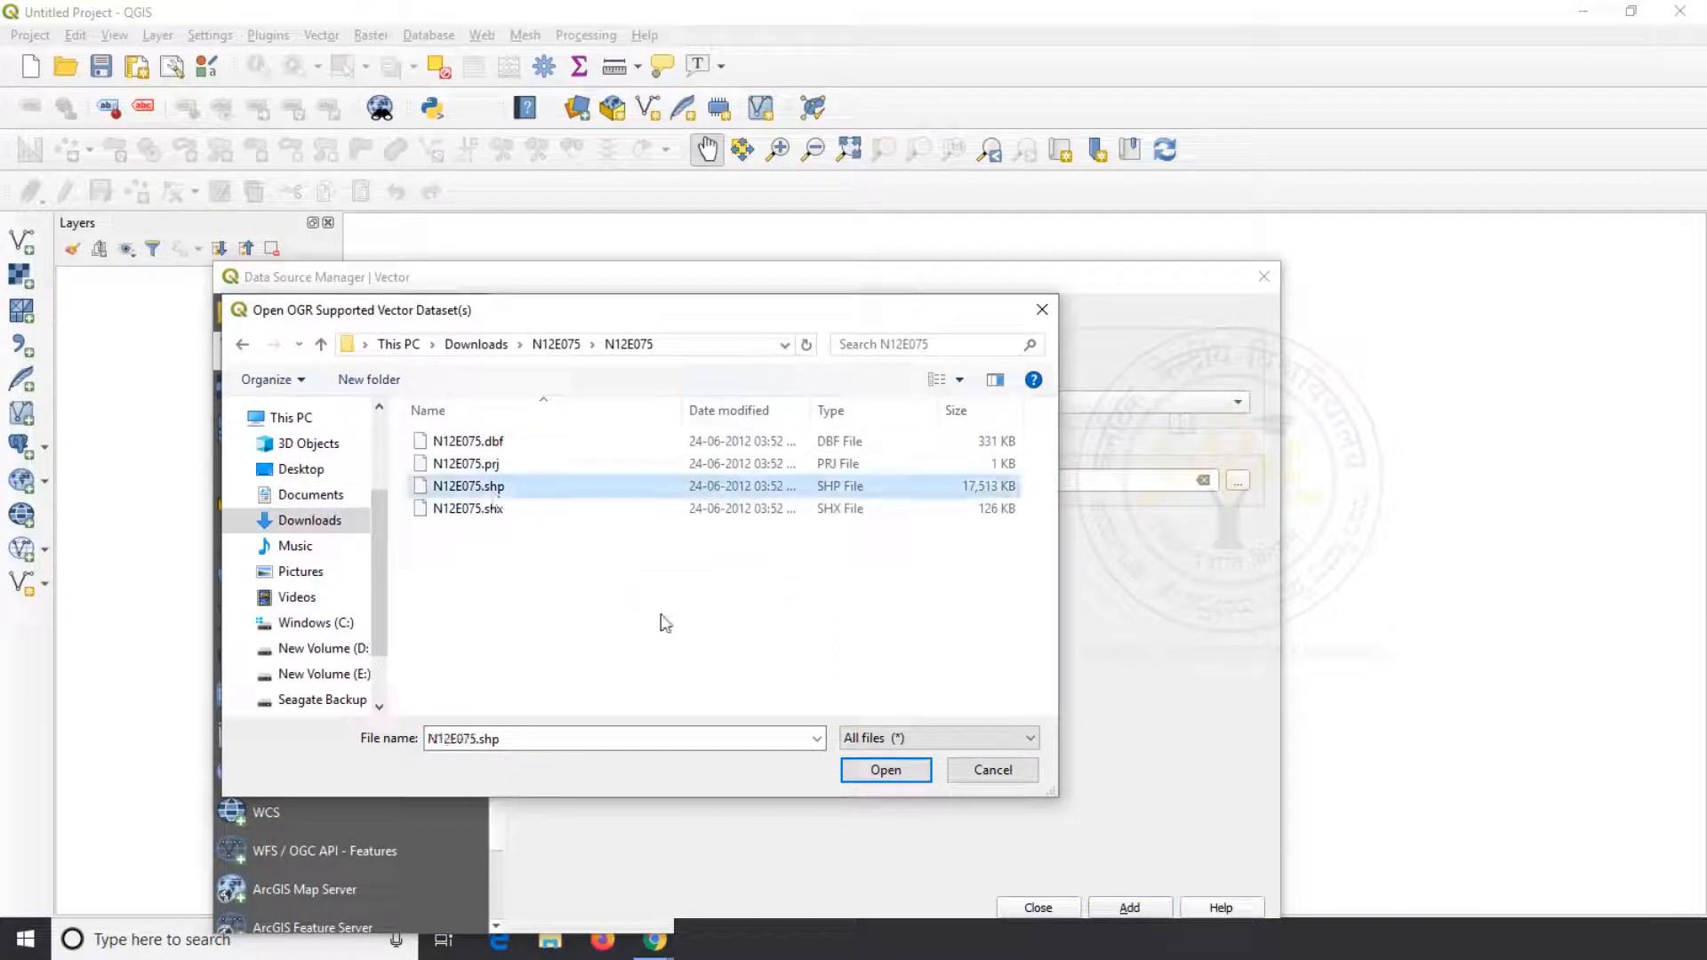
click(886, 771)
click(1130, 908)
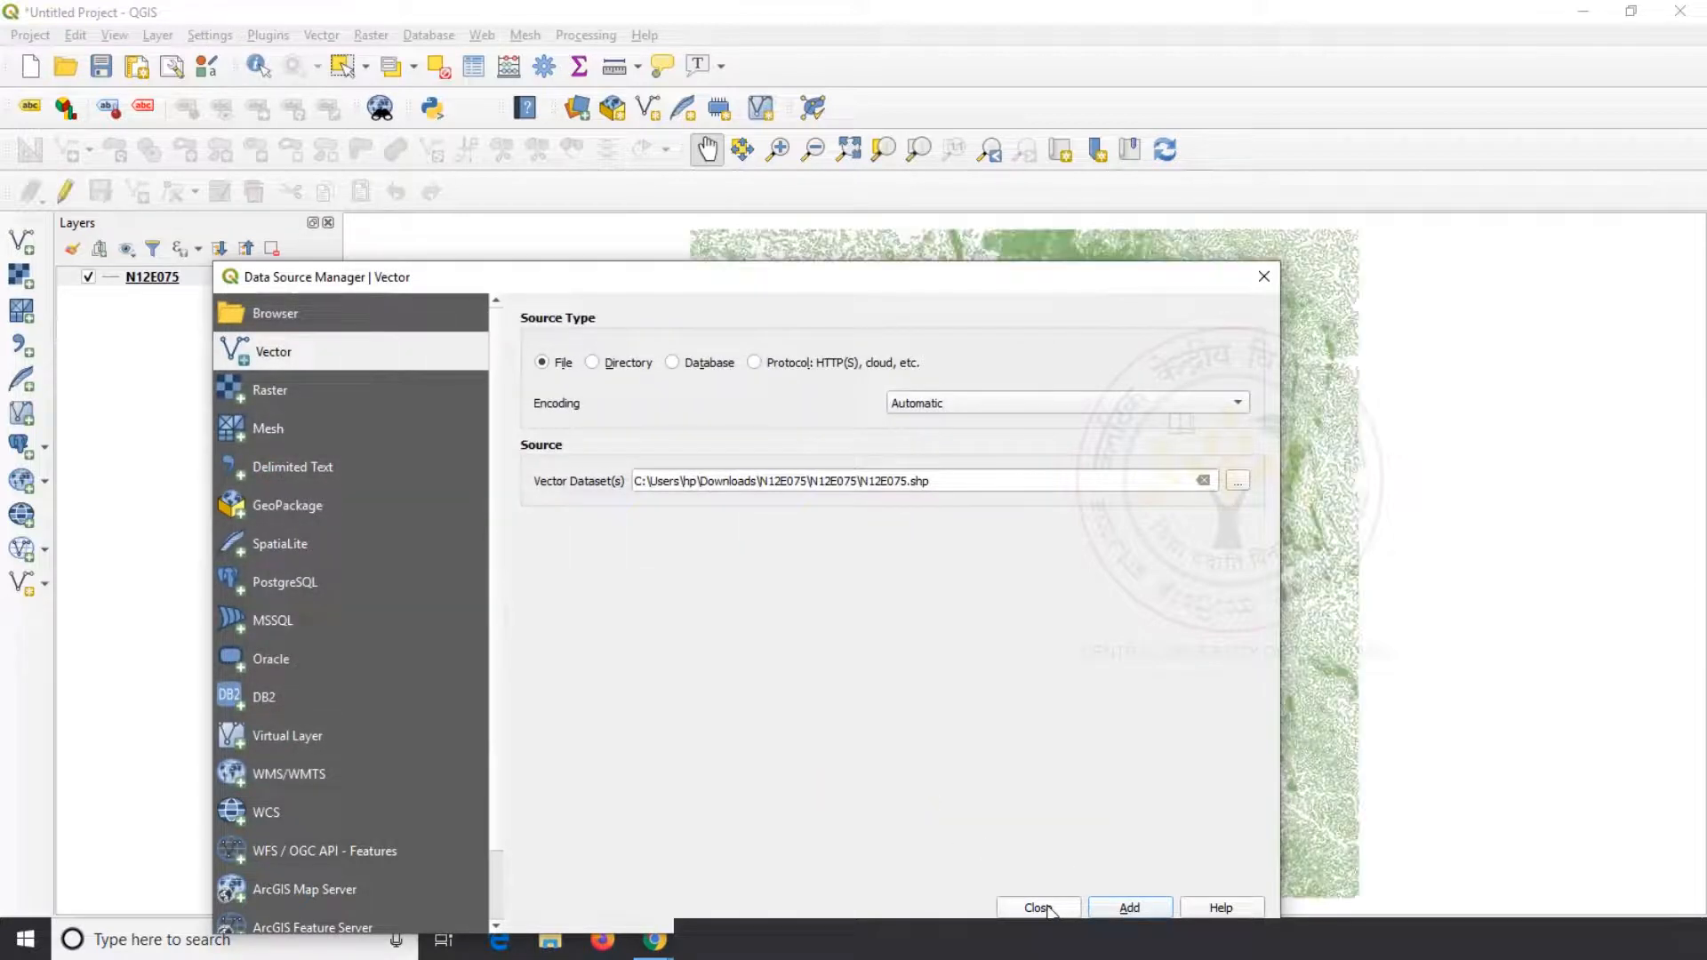
click(1039, 908)
drag(898, 584, 865, 564)
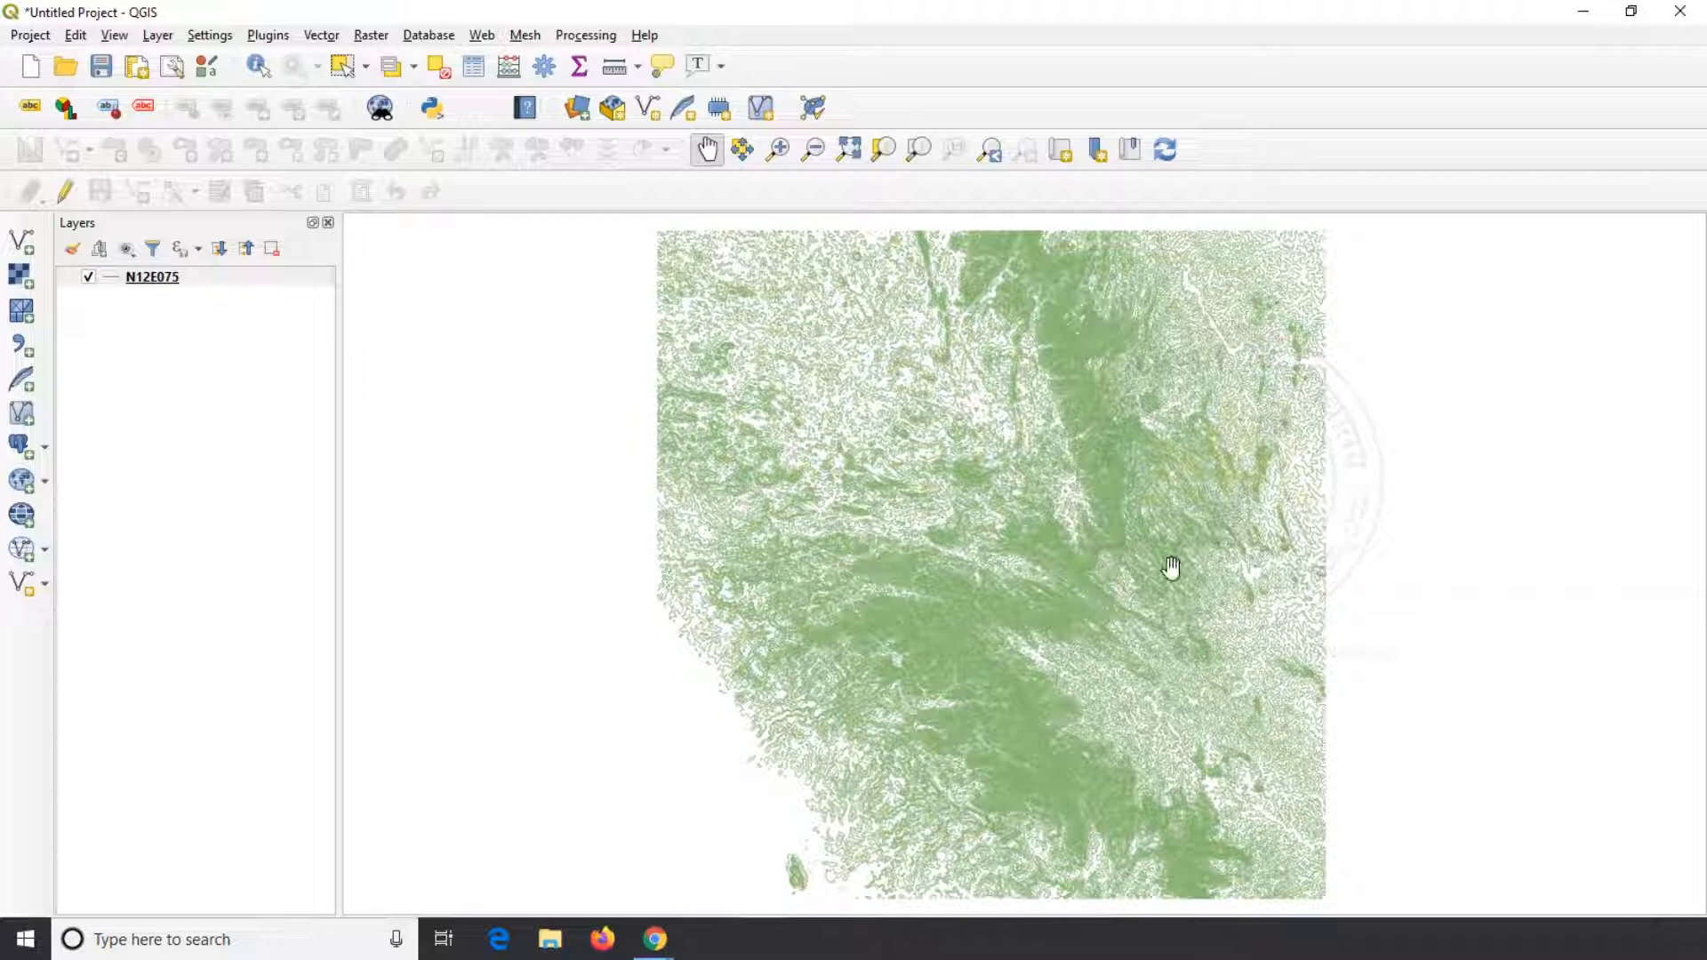
Check the coordinate reference system in the N12E075 layer's properties, leaving its settings as they are
right_click(175, 282)
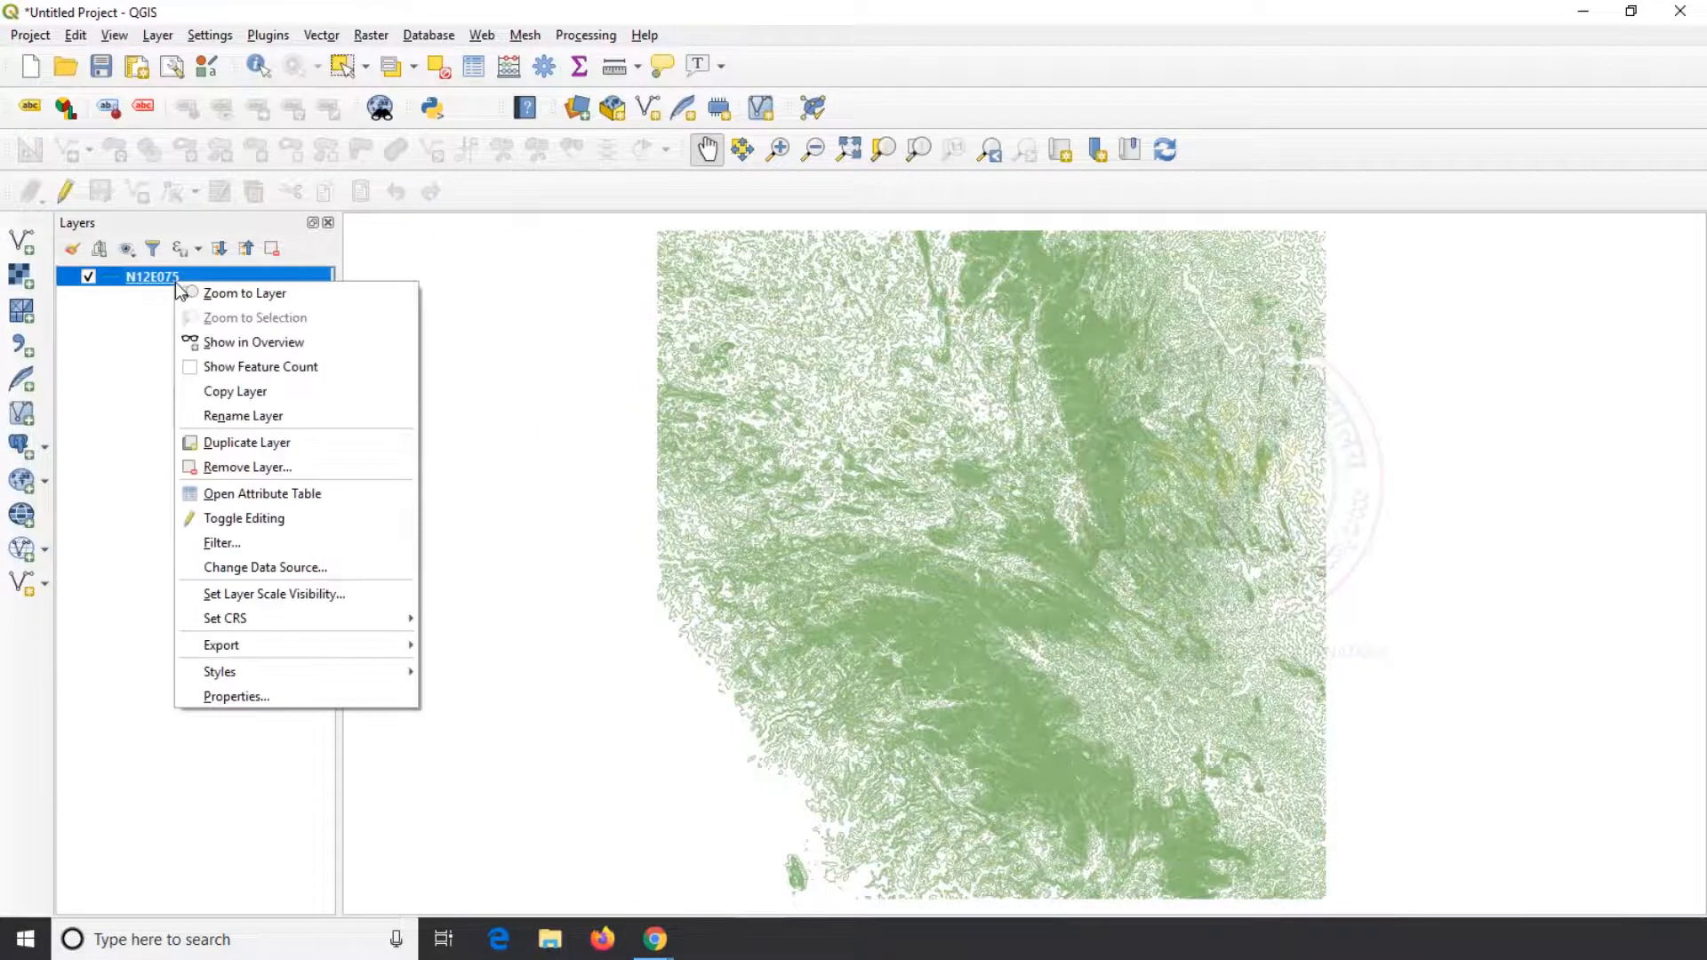
click(281, 689)
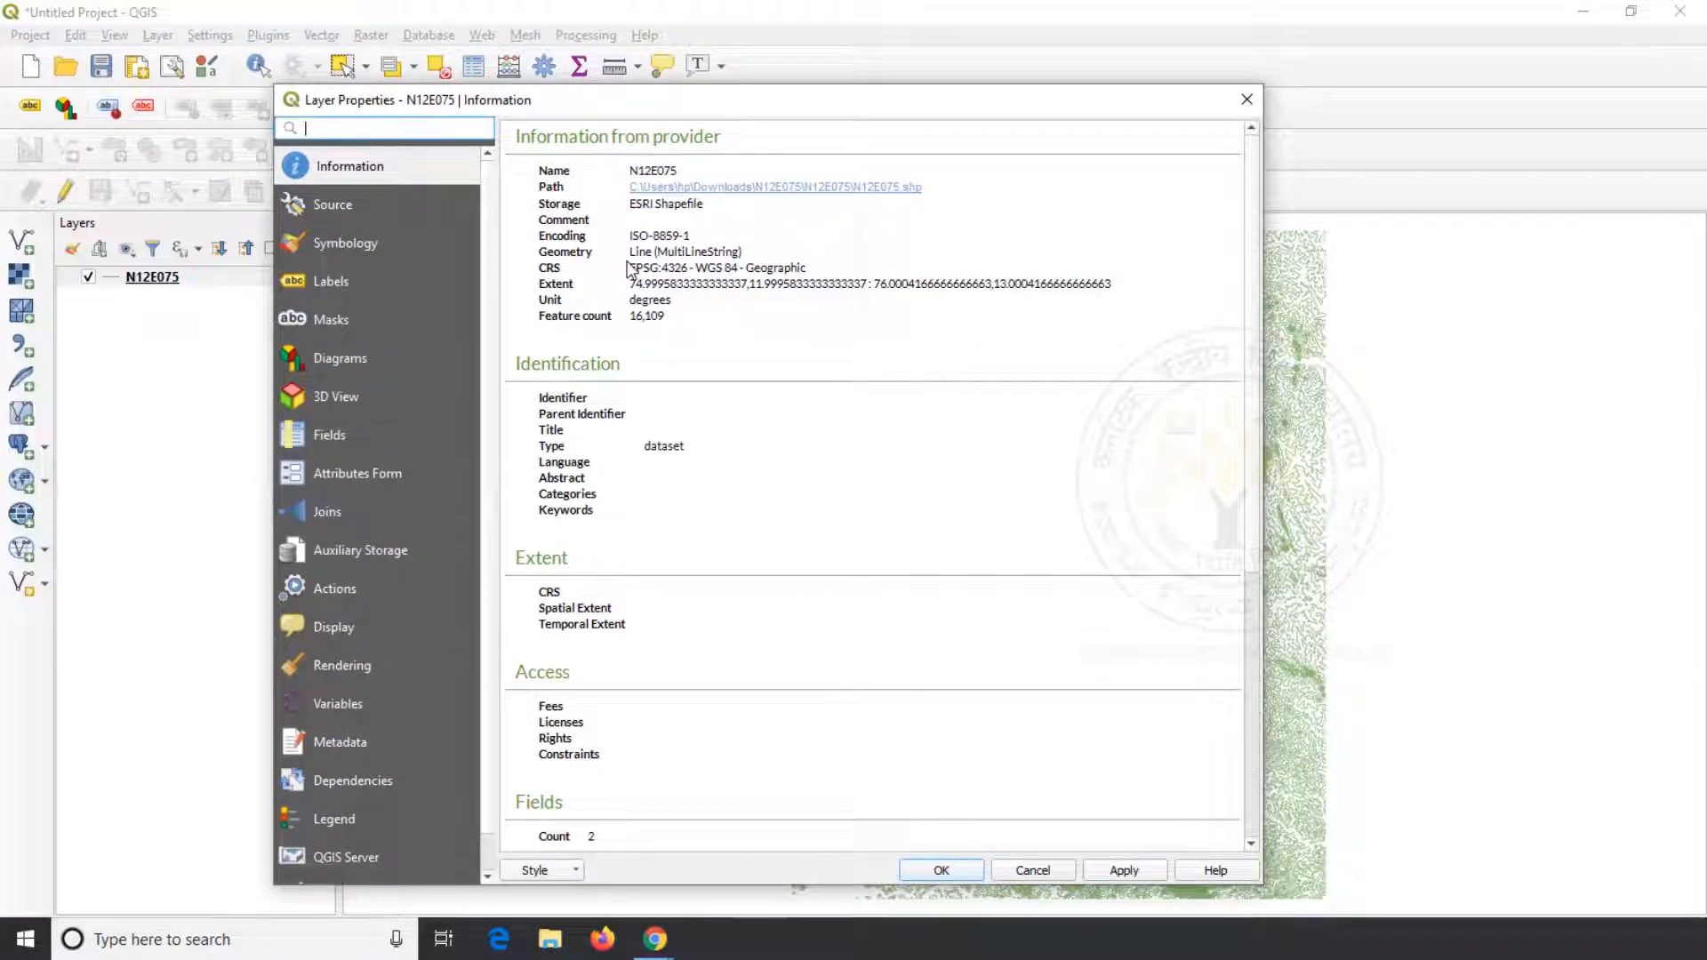
drag(628, 269, 735, 260)
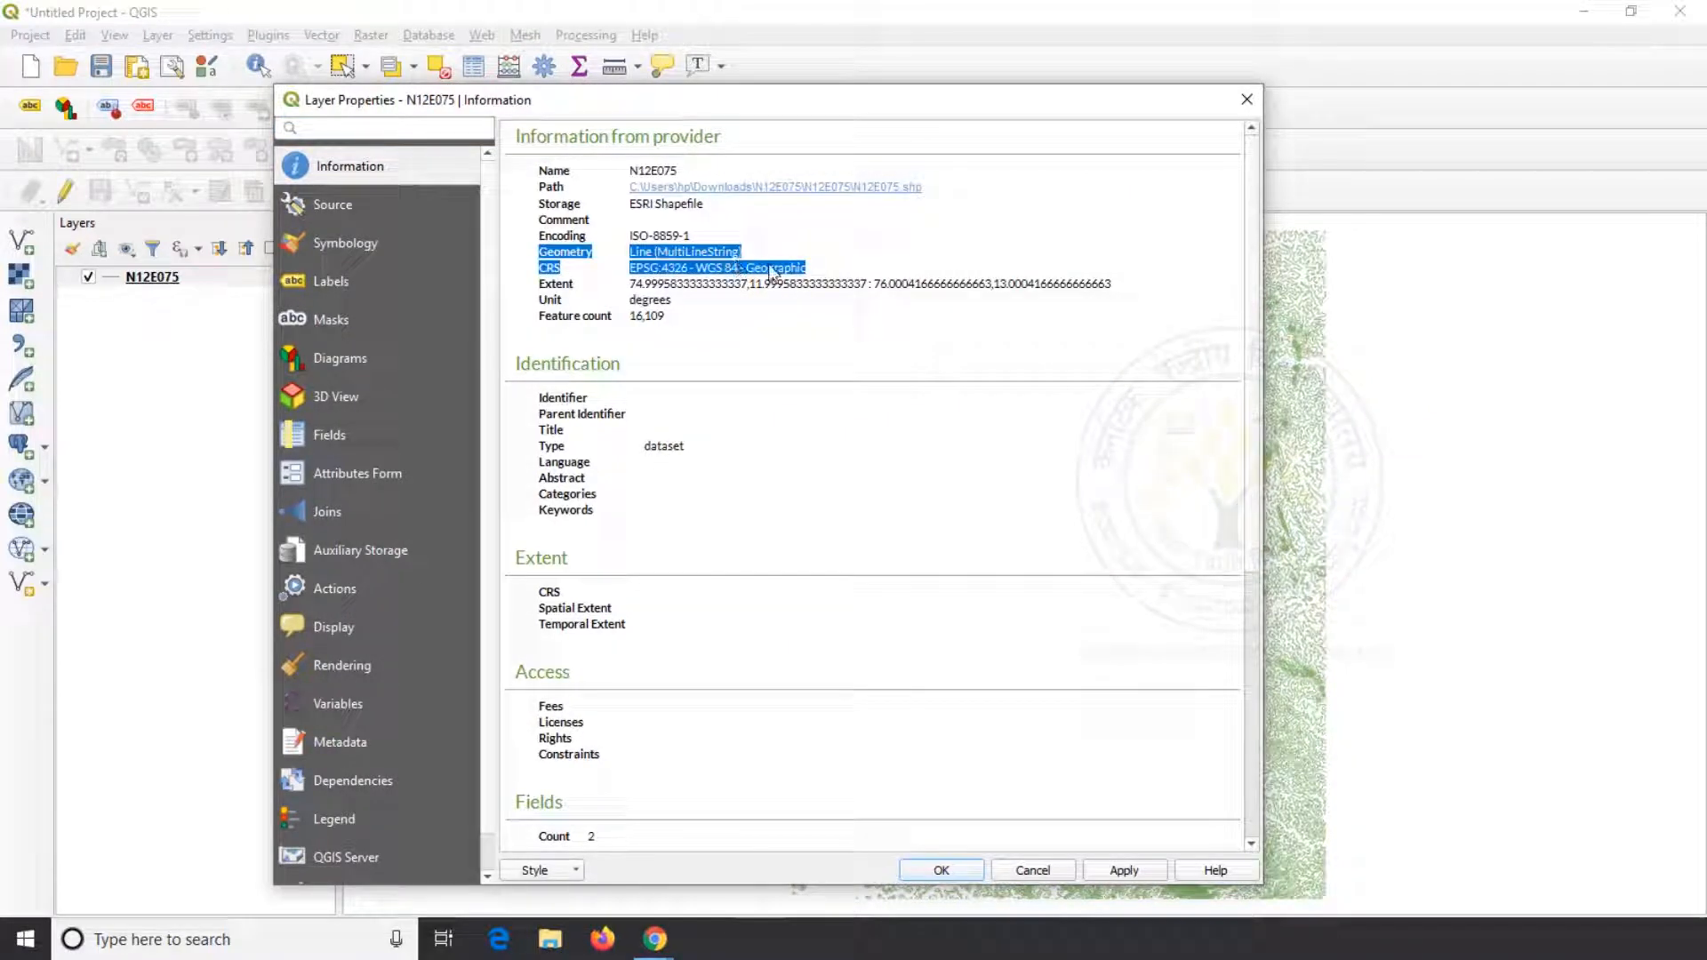
click(774, 268)
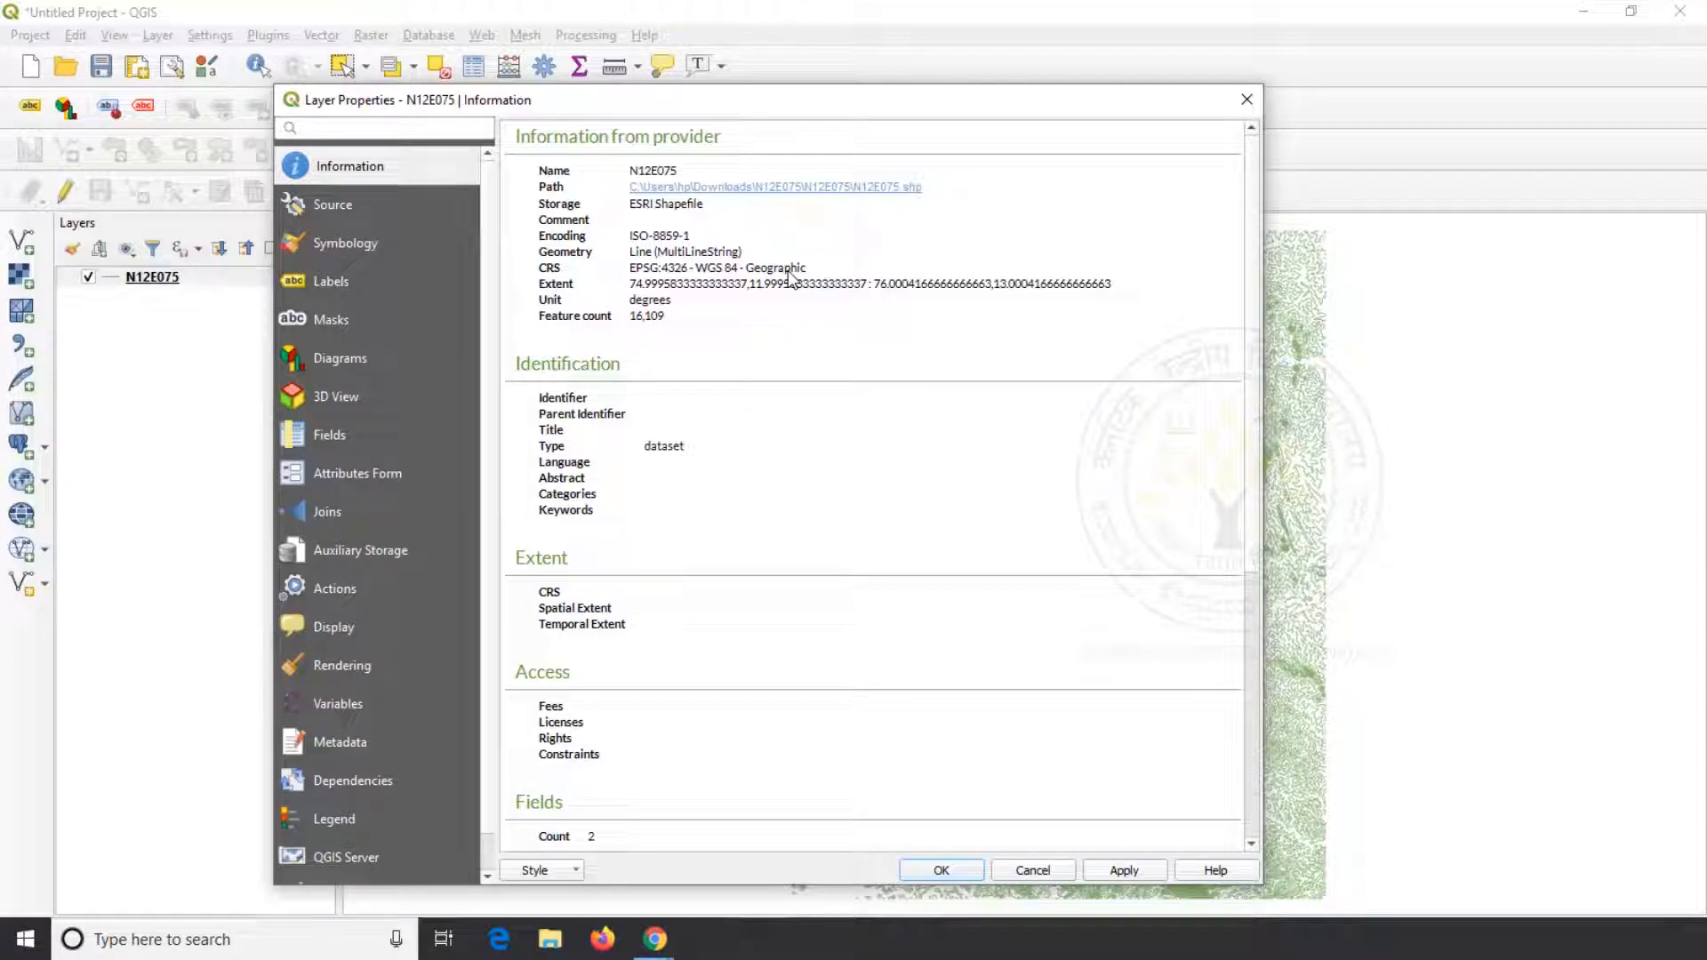
key(Escape)
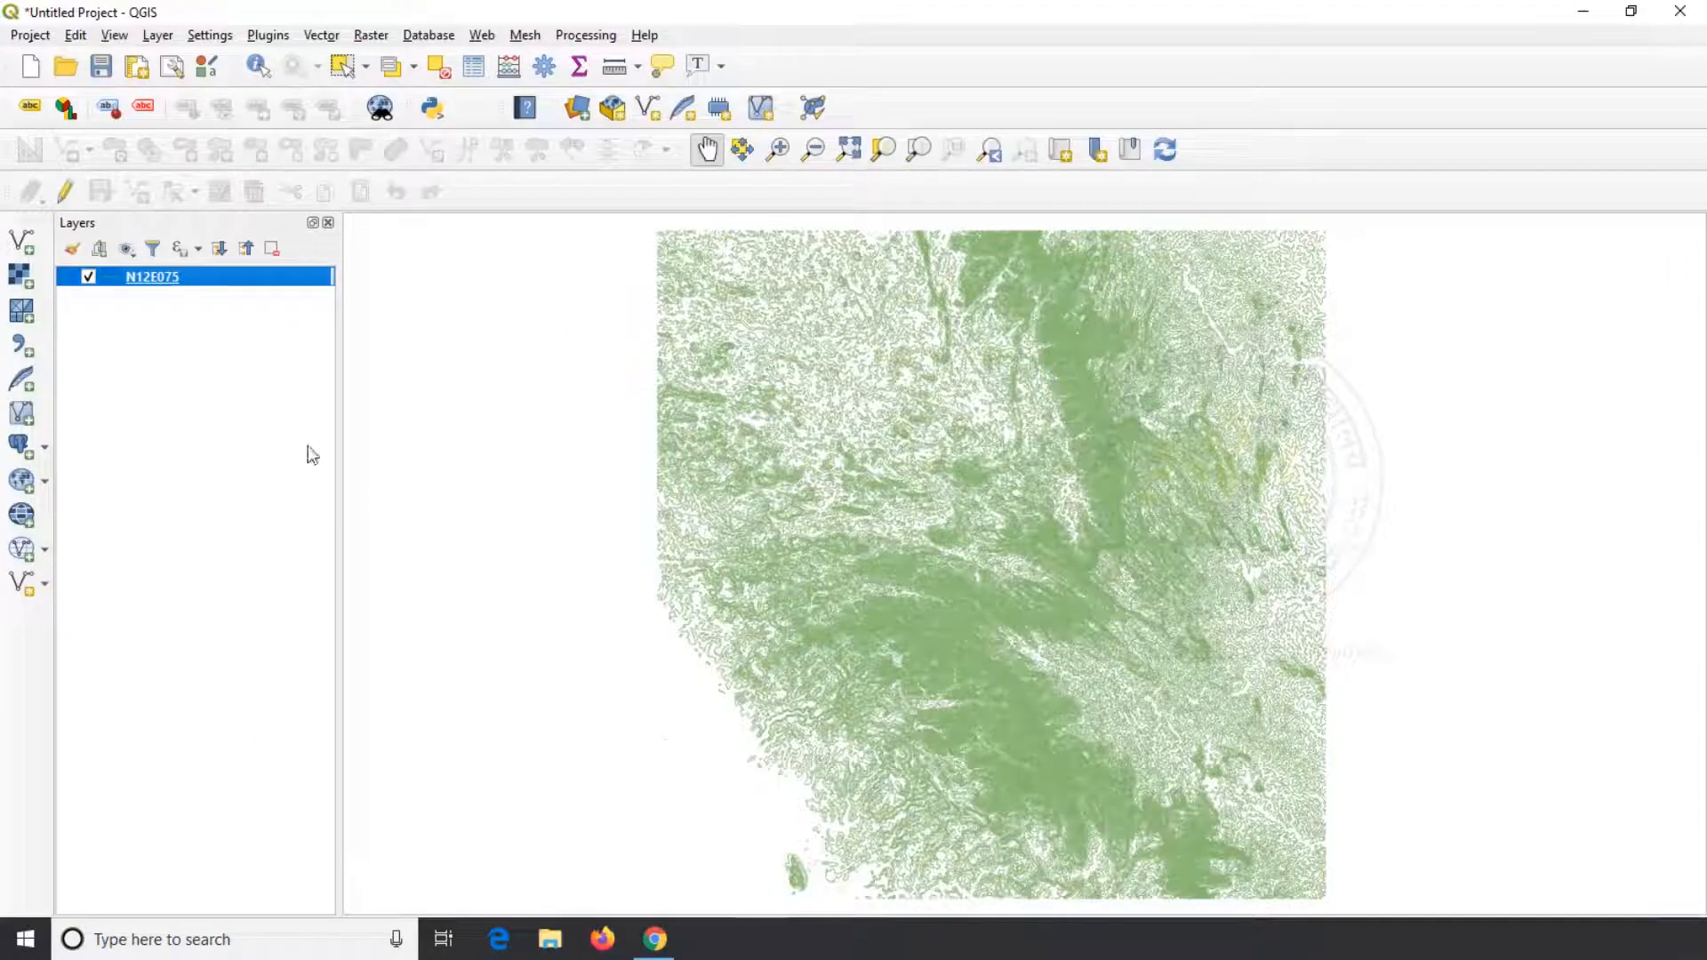
Start exporting the N12E075 layer's features to a new file in ESRI Shapefile format
right_click(189, 283)
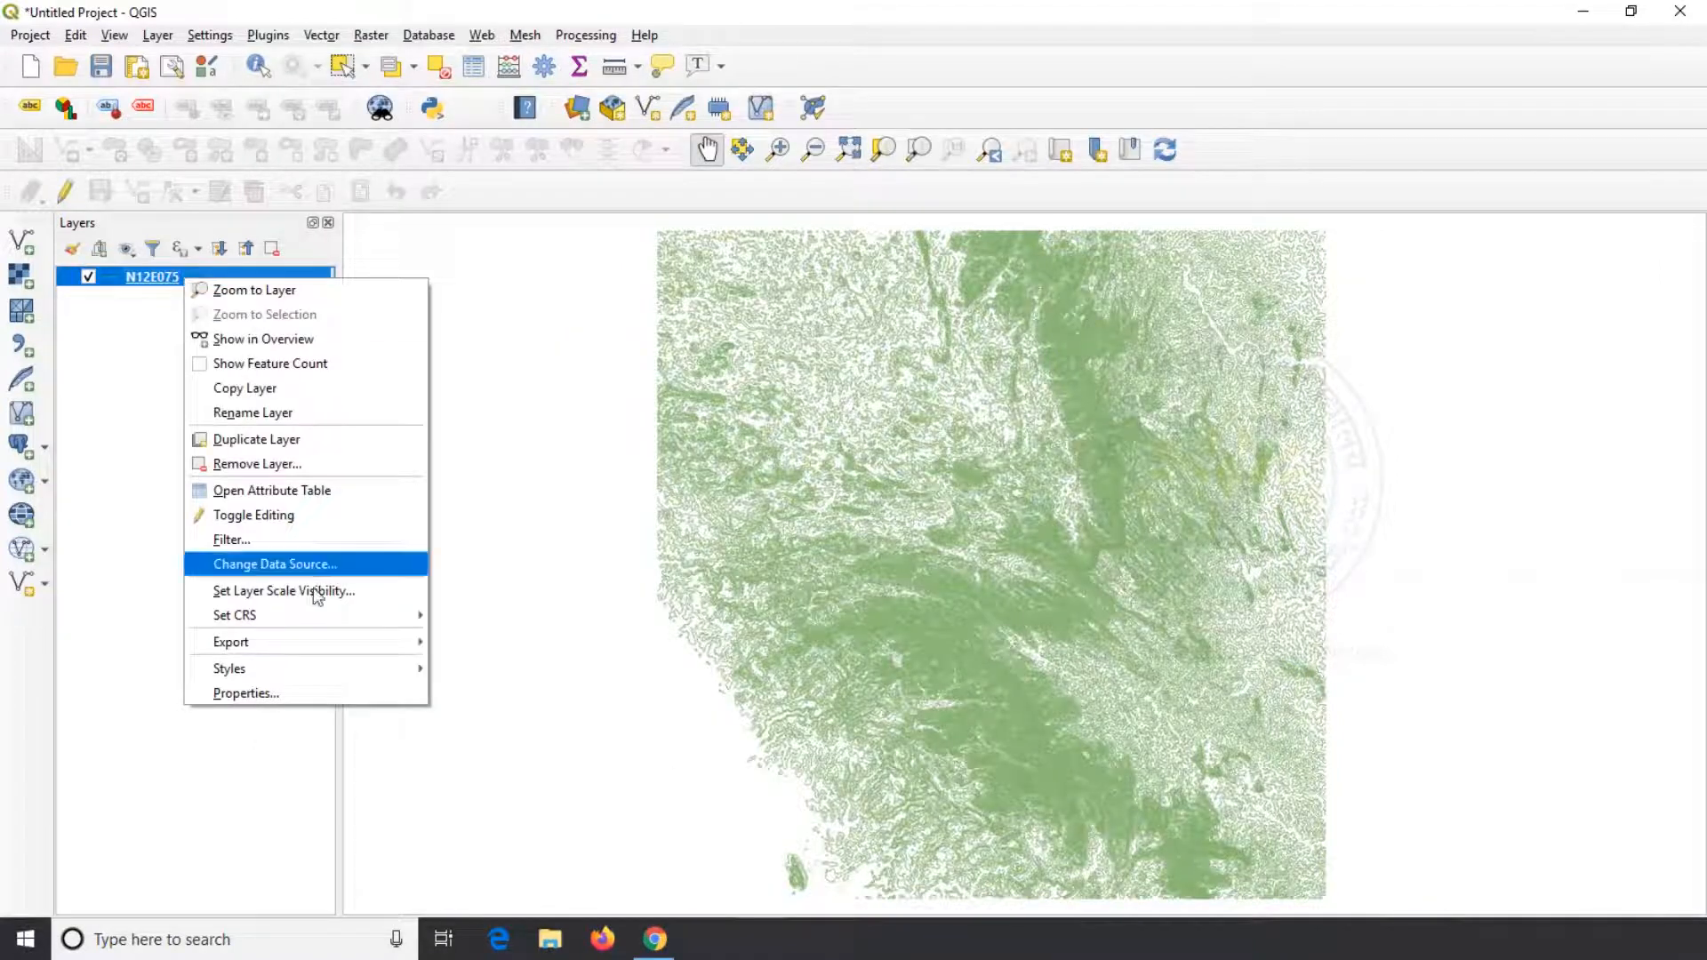
mouse_move(327, 641)
click(462, 642)
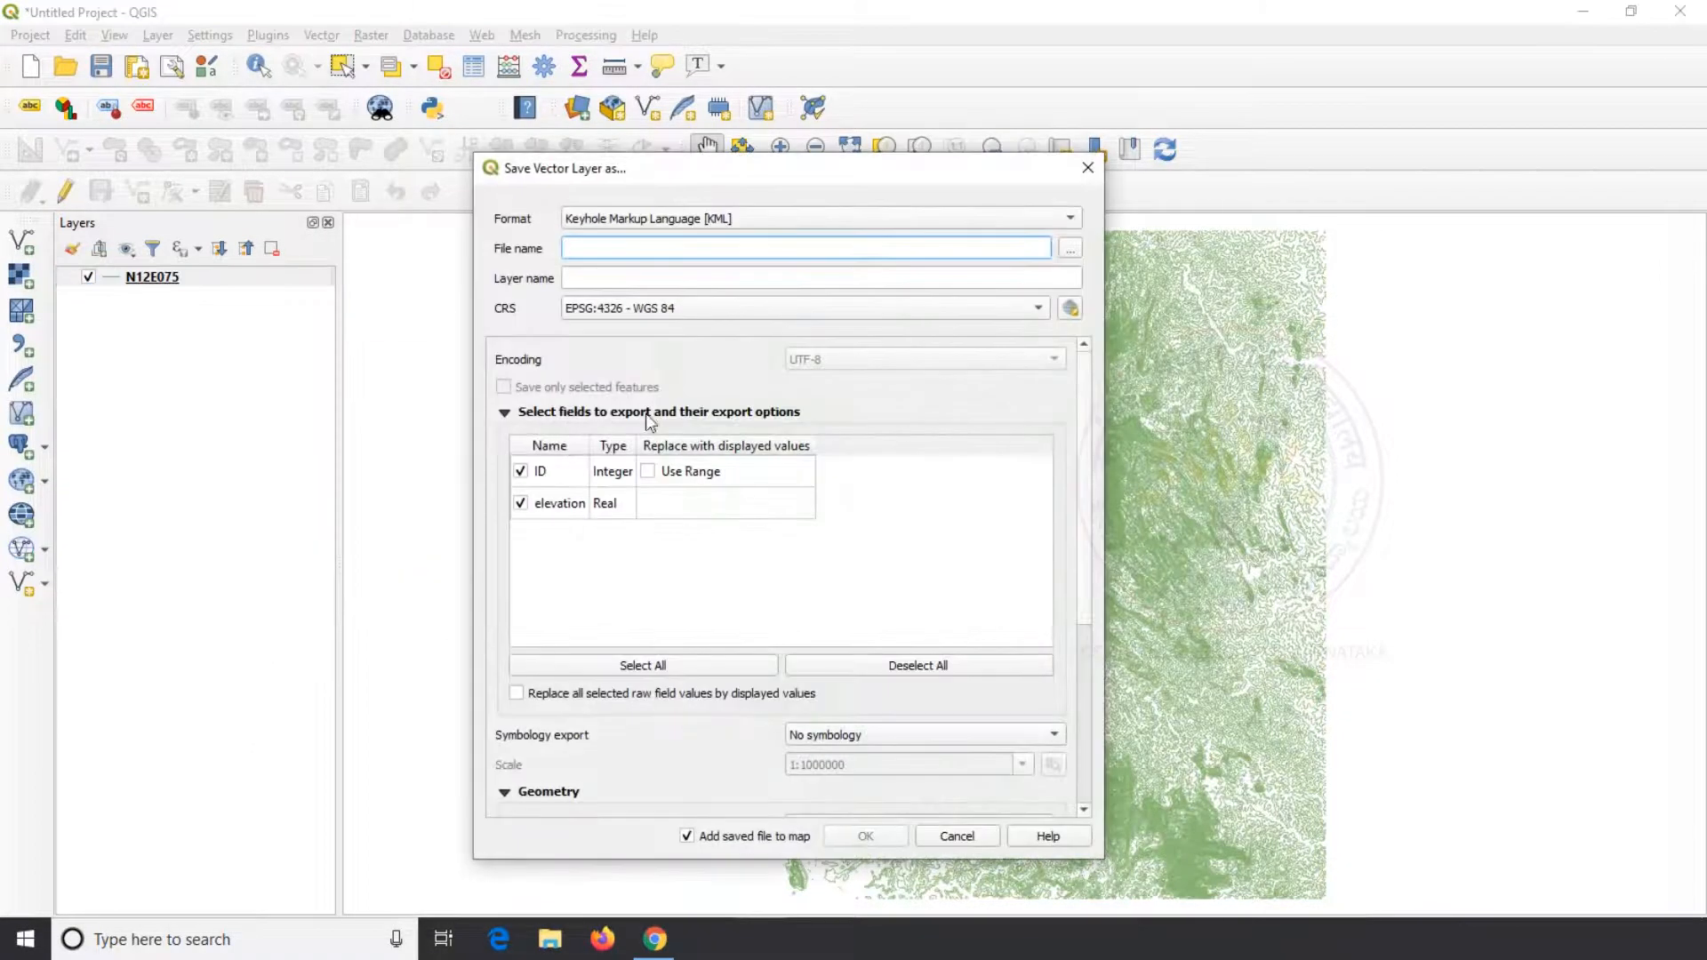
click(1017, 218)
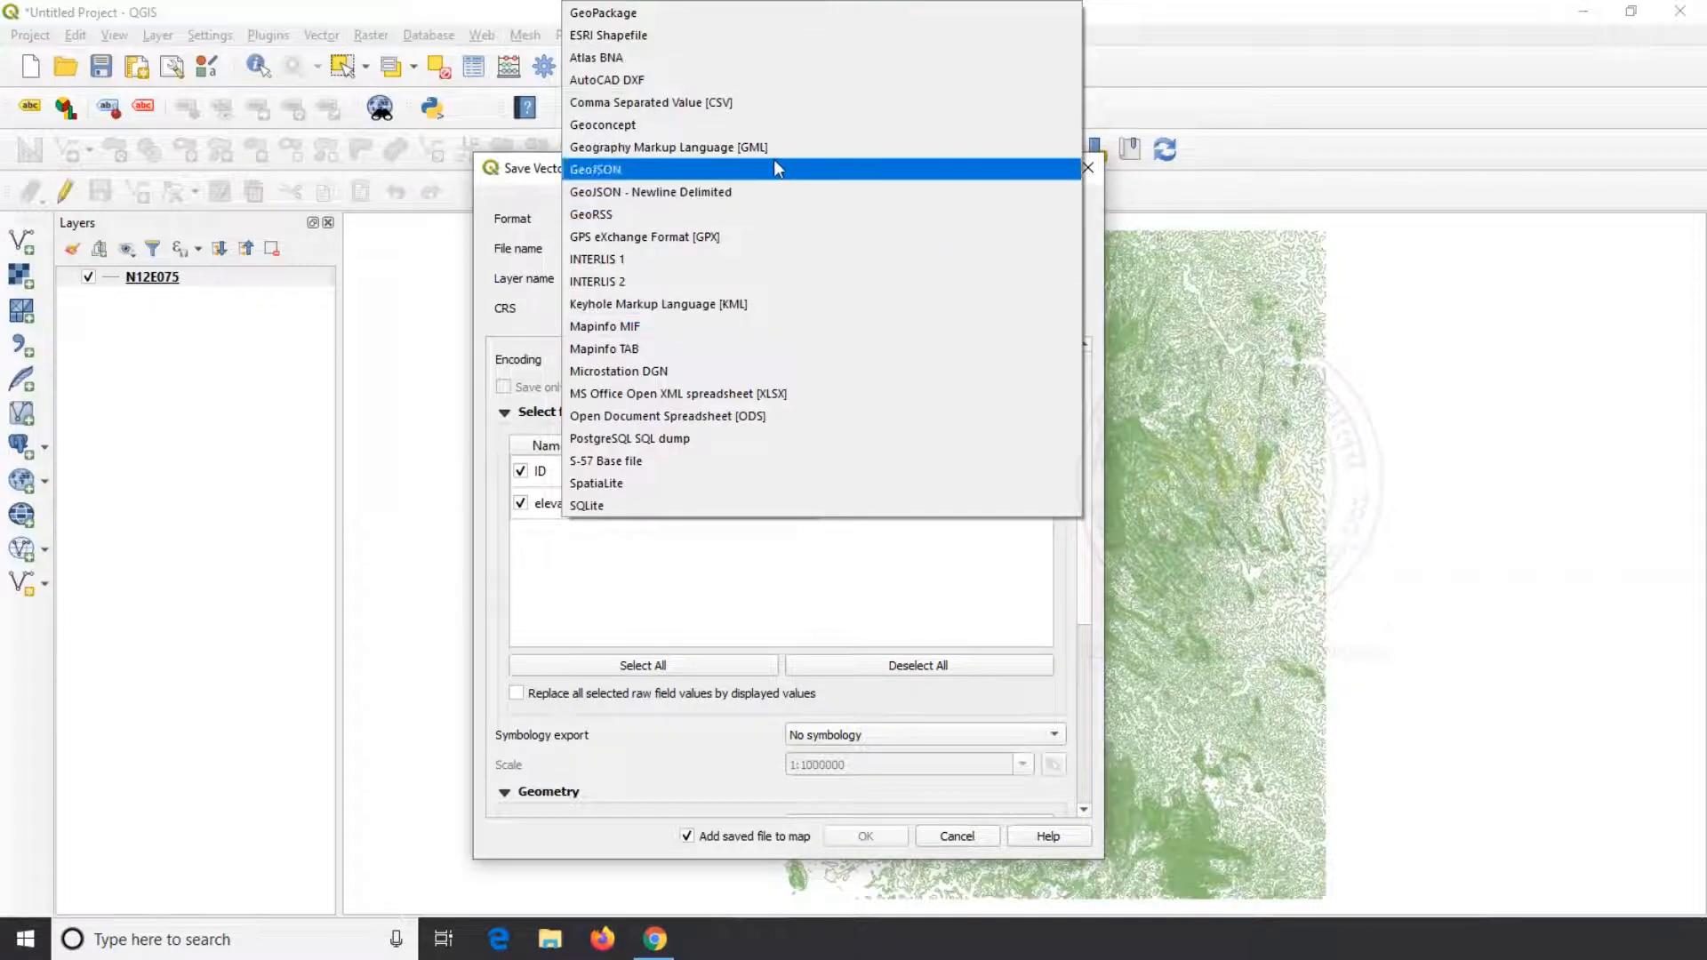
click(721, 35)
Set the export's output file to Pro_Contour in the Contours folder on the Desktop
click(1069, 256)
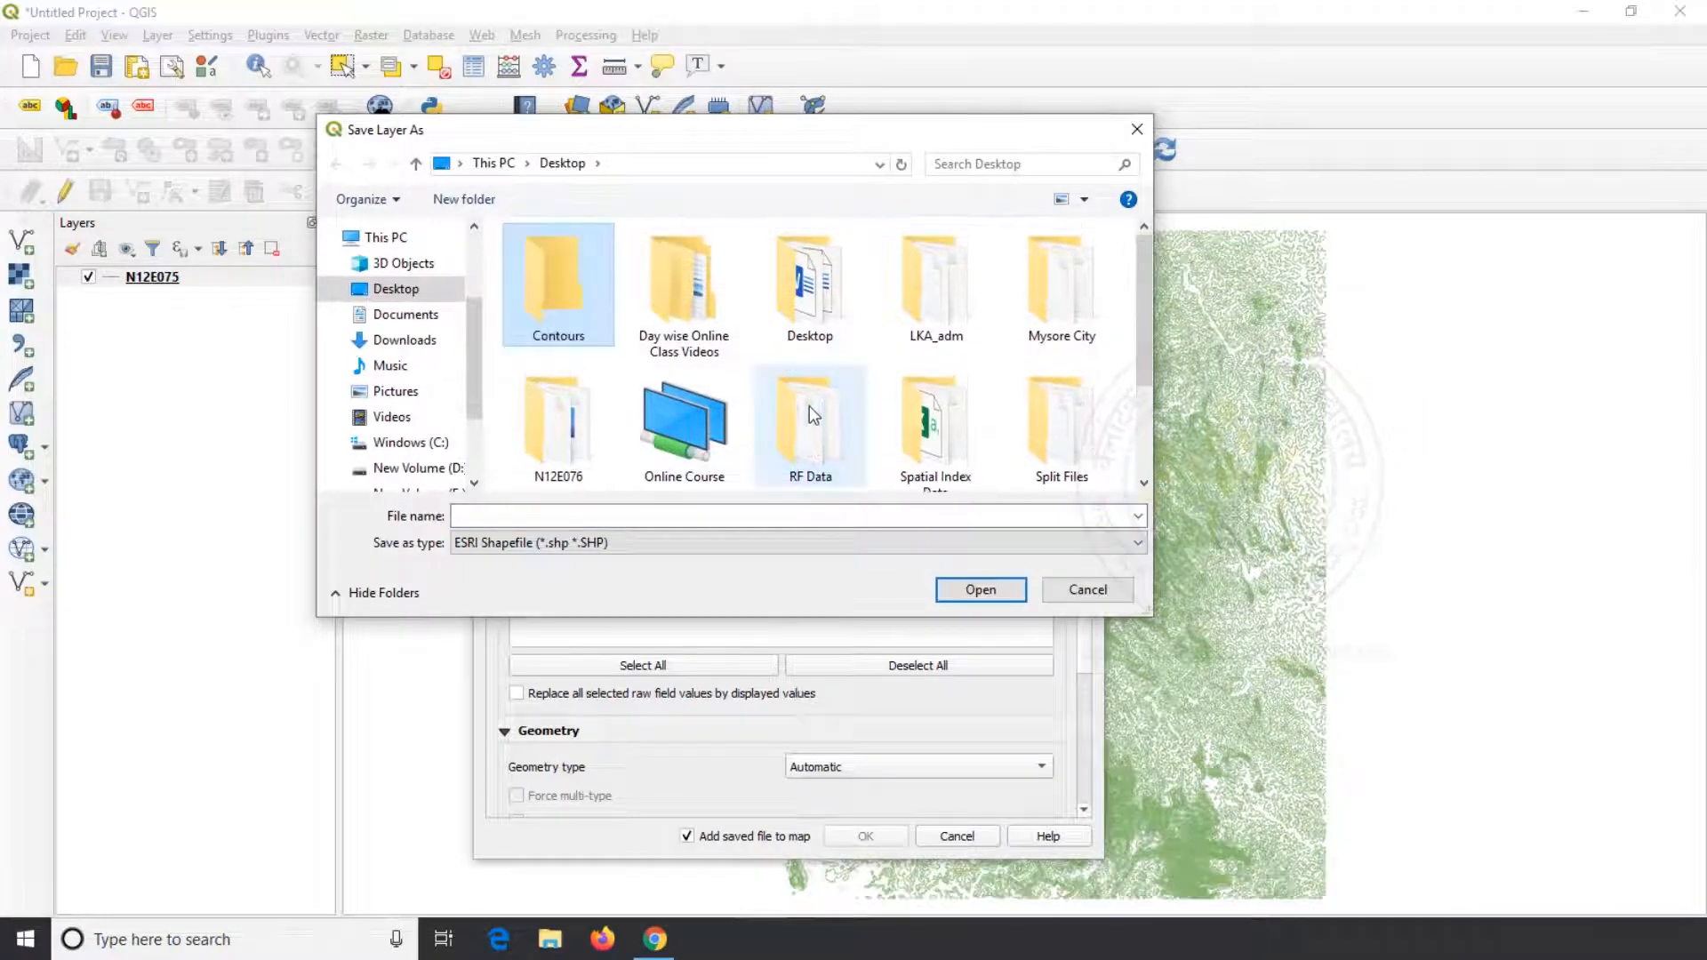
double_click(547, 288)
click(565, 521)
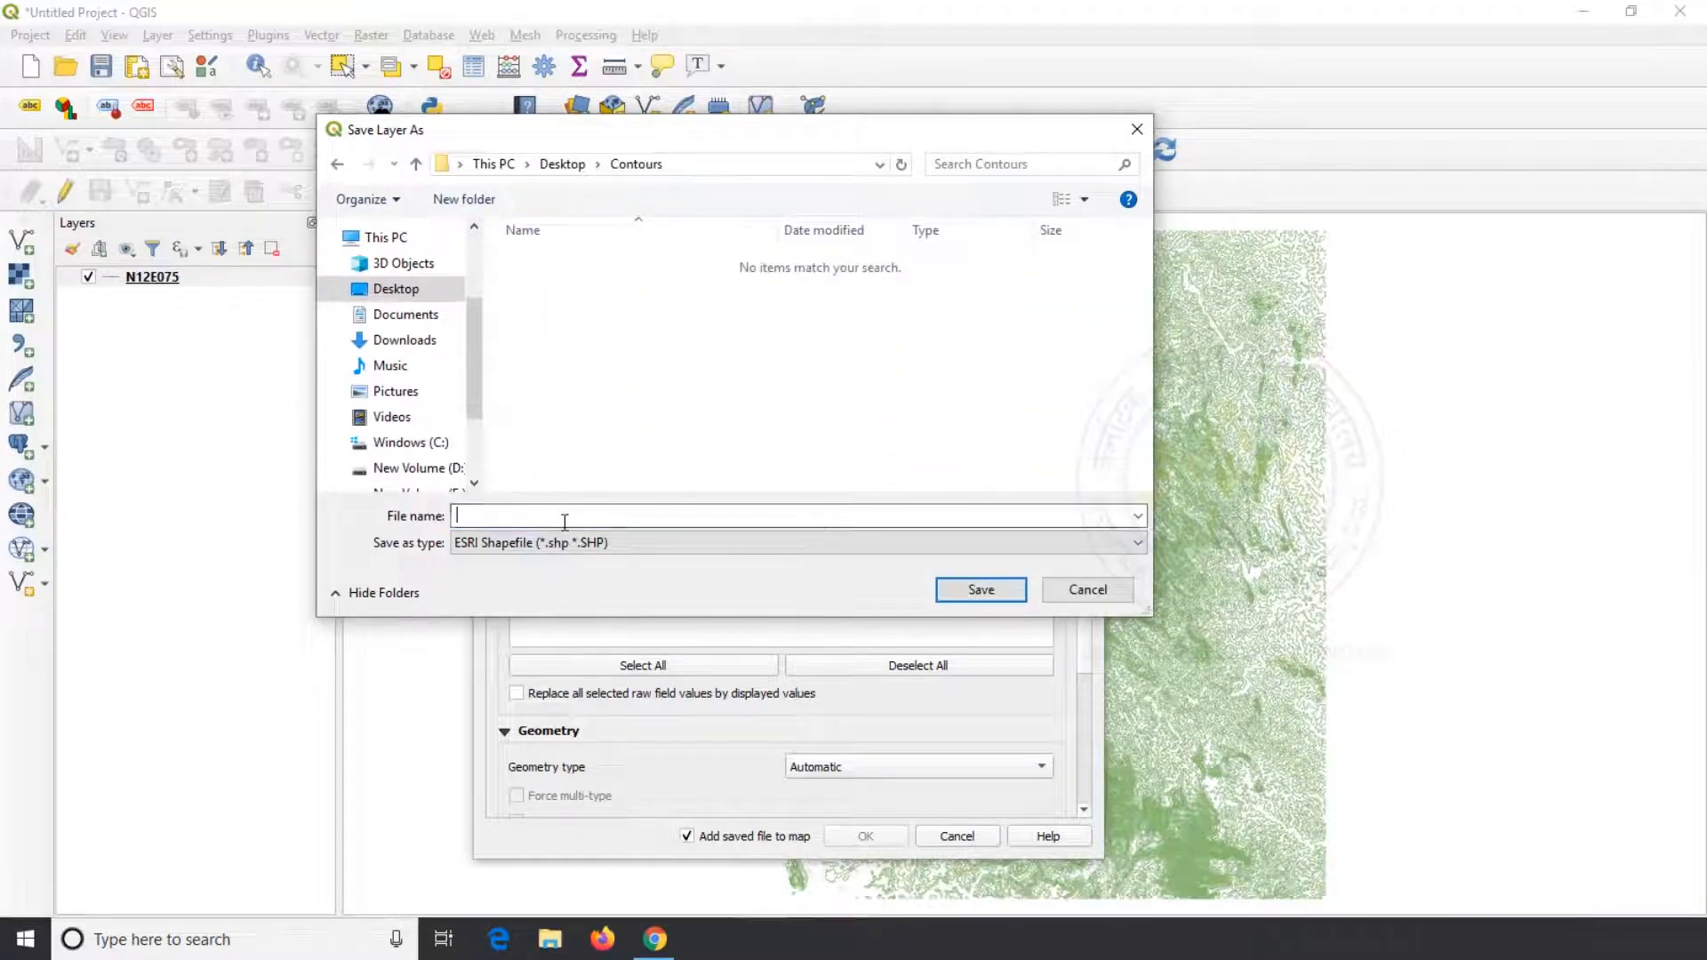
text(Pro_Co)
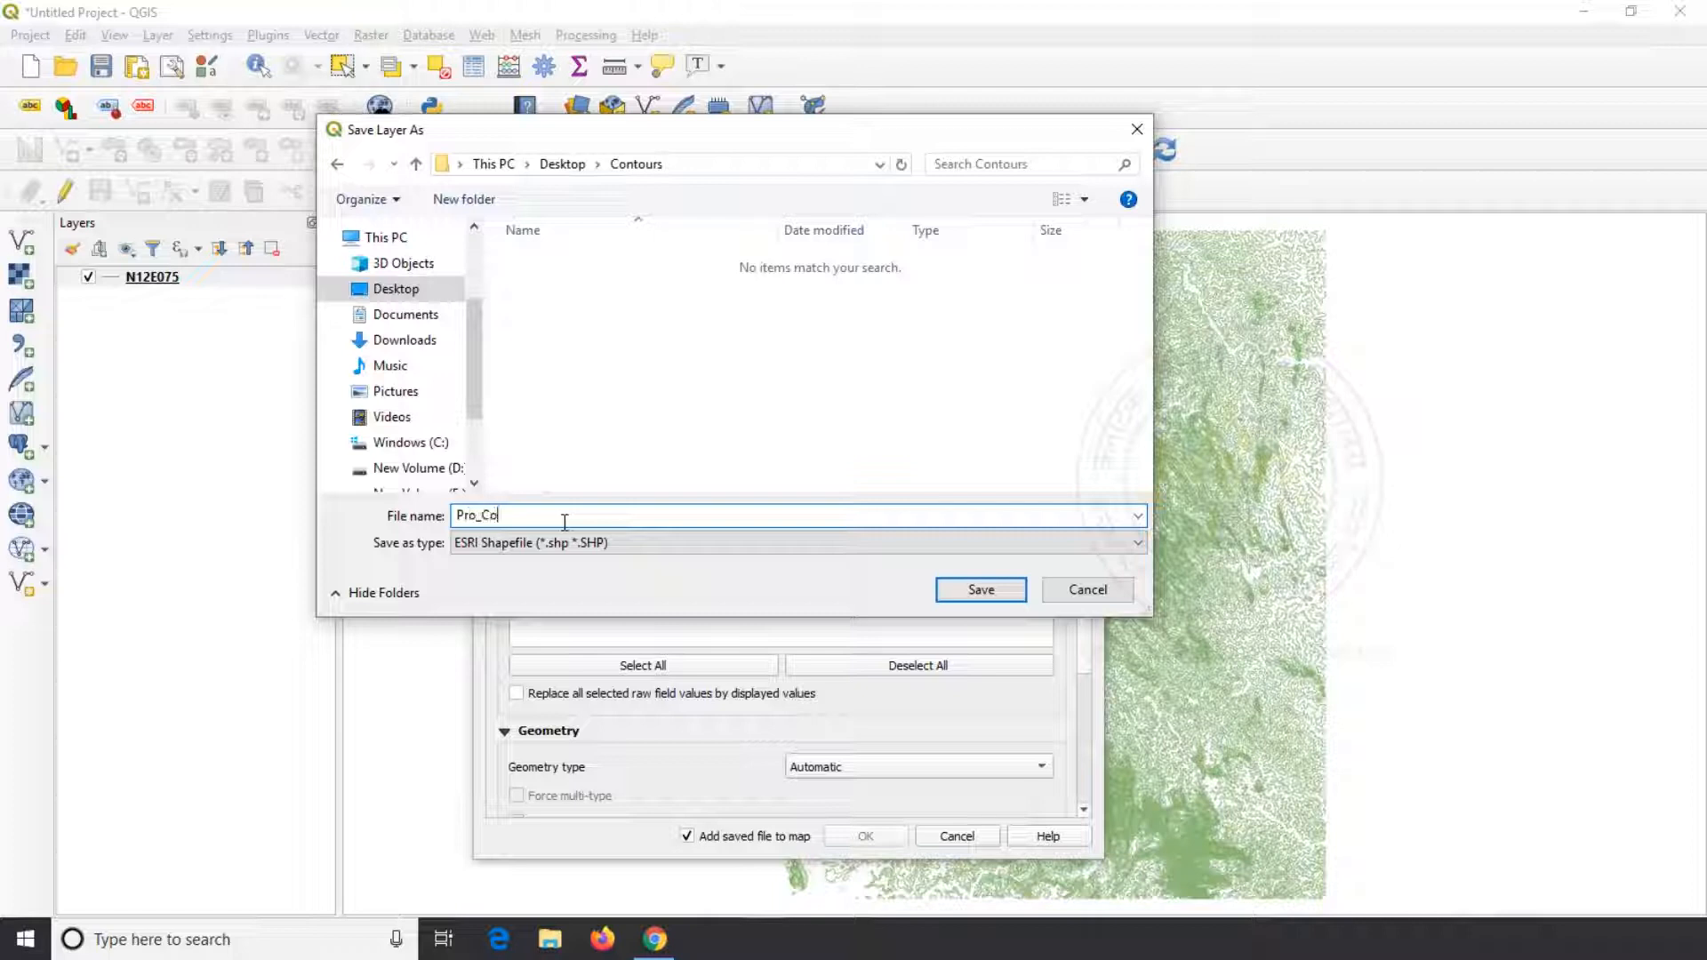
text(ntour)
click(978, 590)
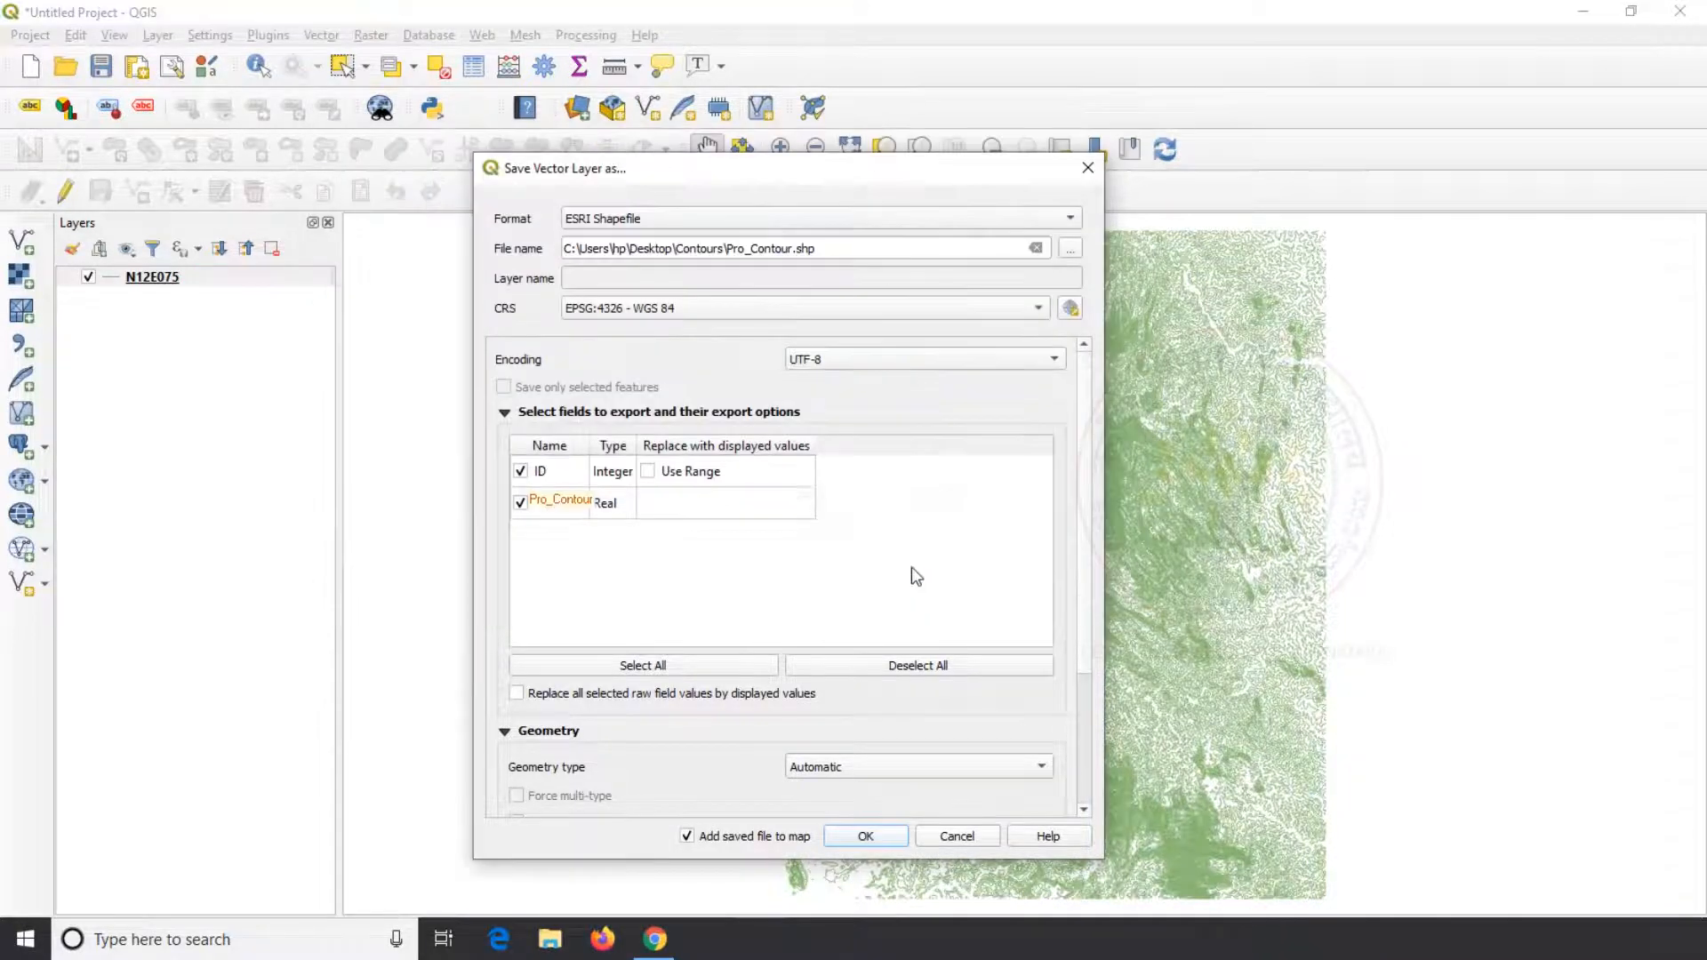
Set the export's coordinate reference system to WGS 84 / UTM zone 43N (EPSG:32643) and export the layer
click(1070, 308)
click(948, 378)
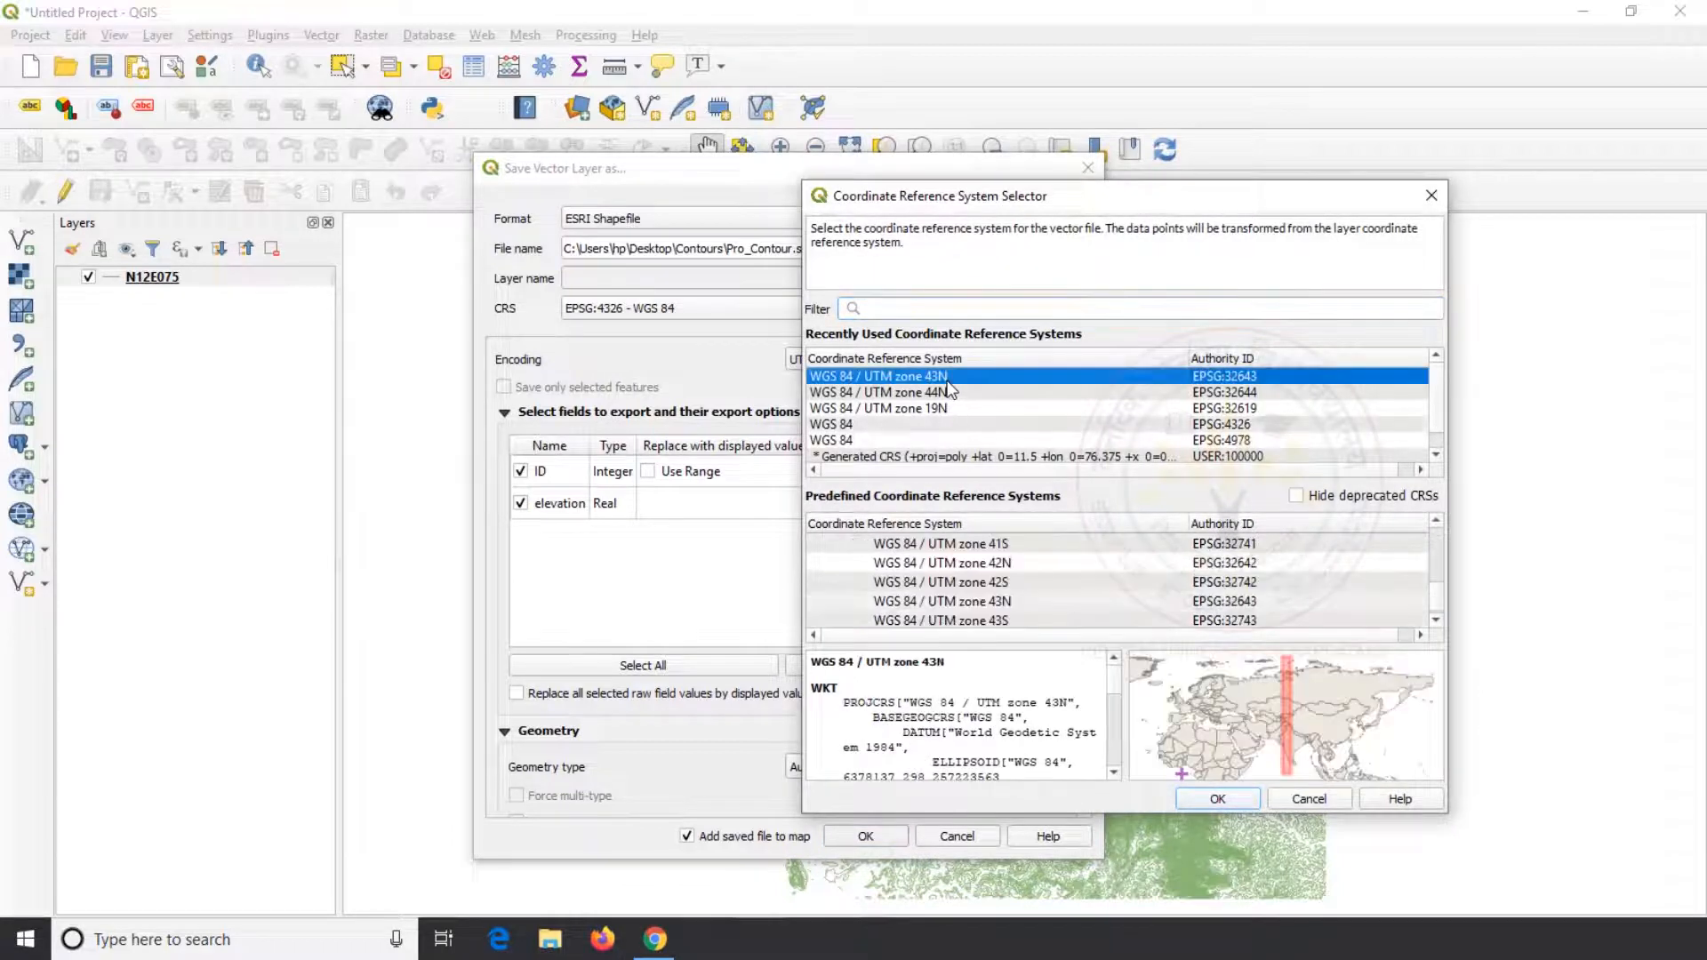
click(1219, 801)
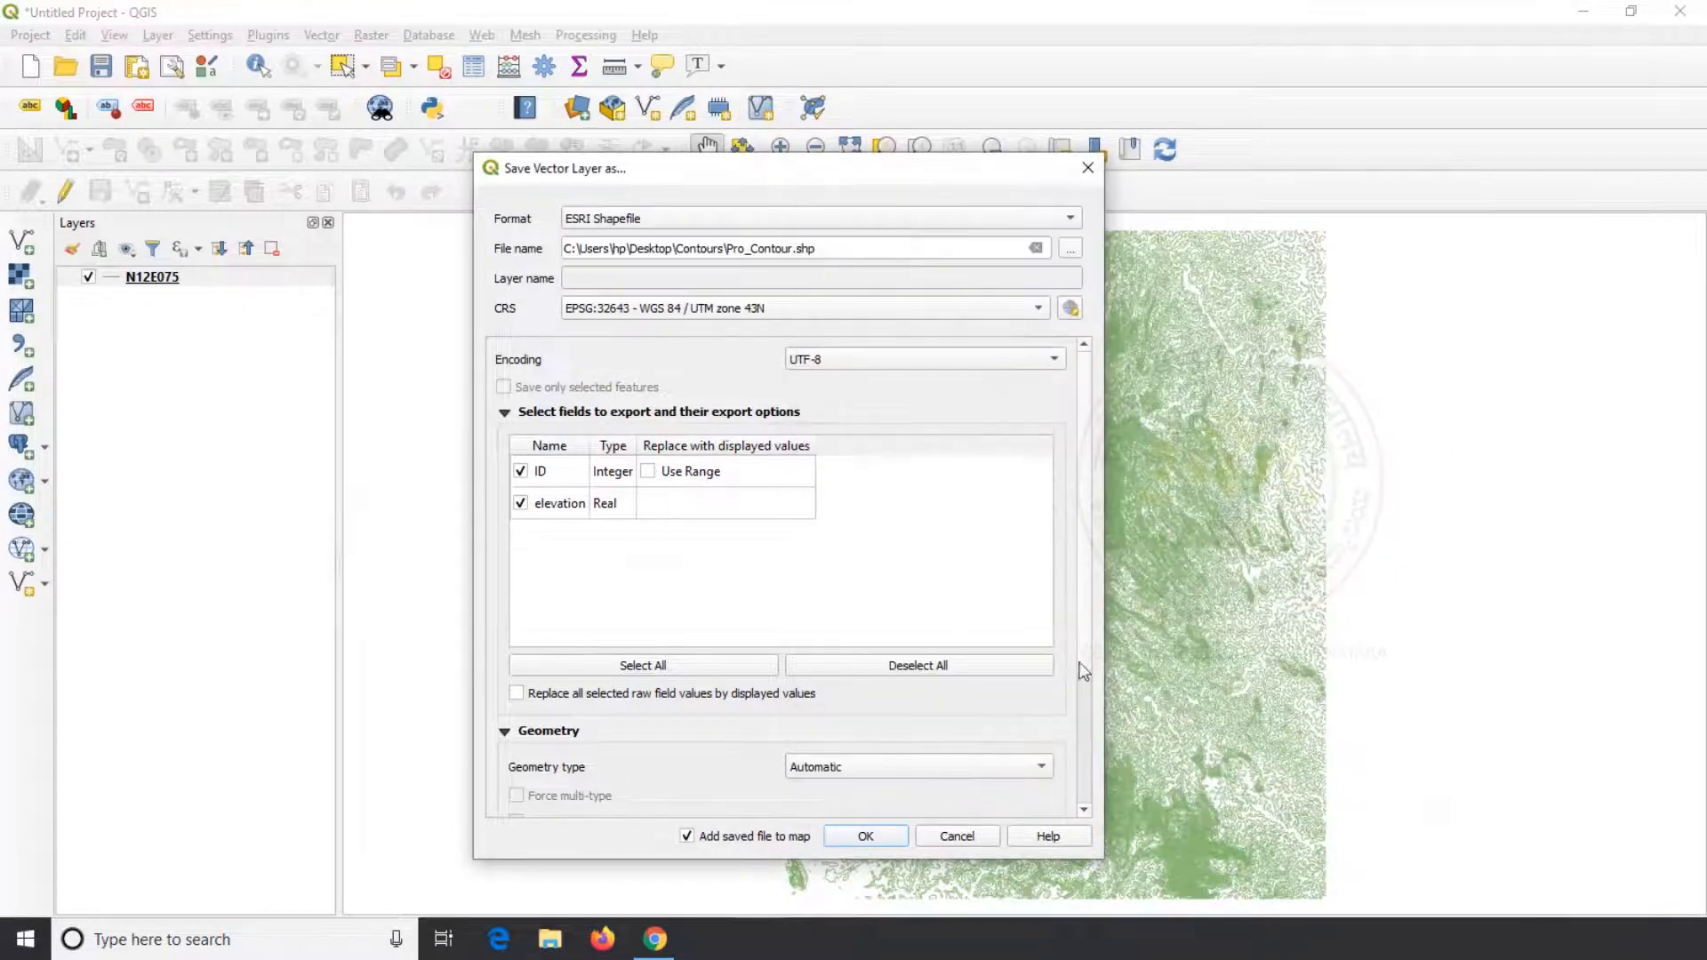
click(866, 836)
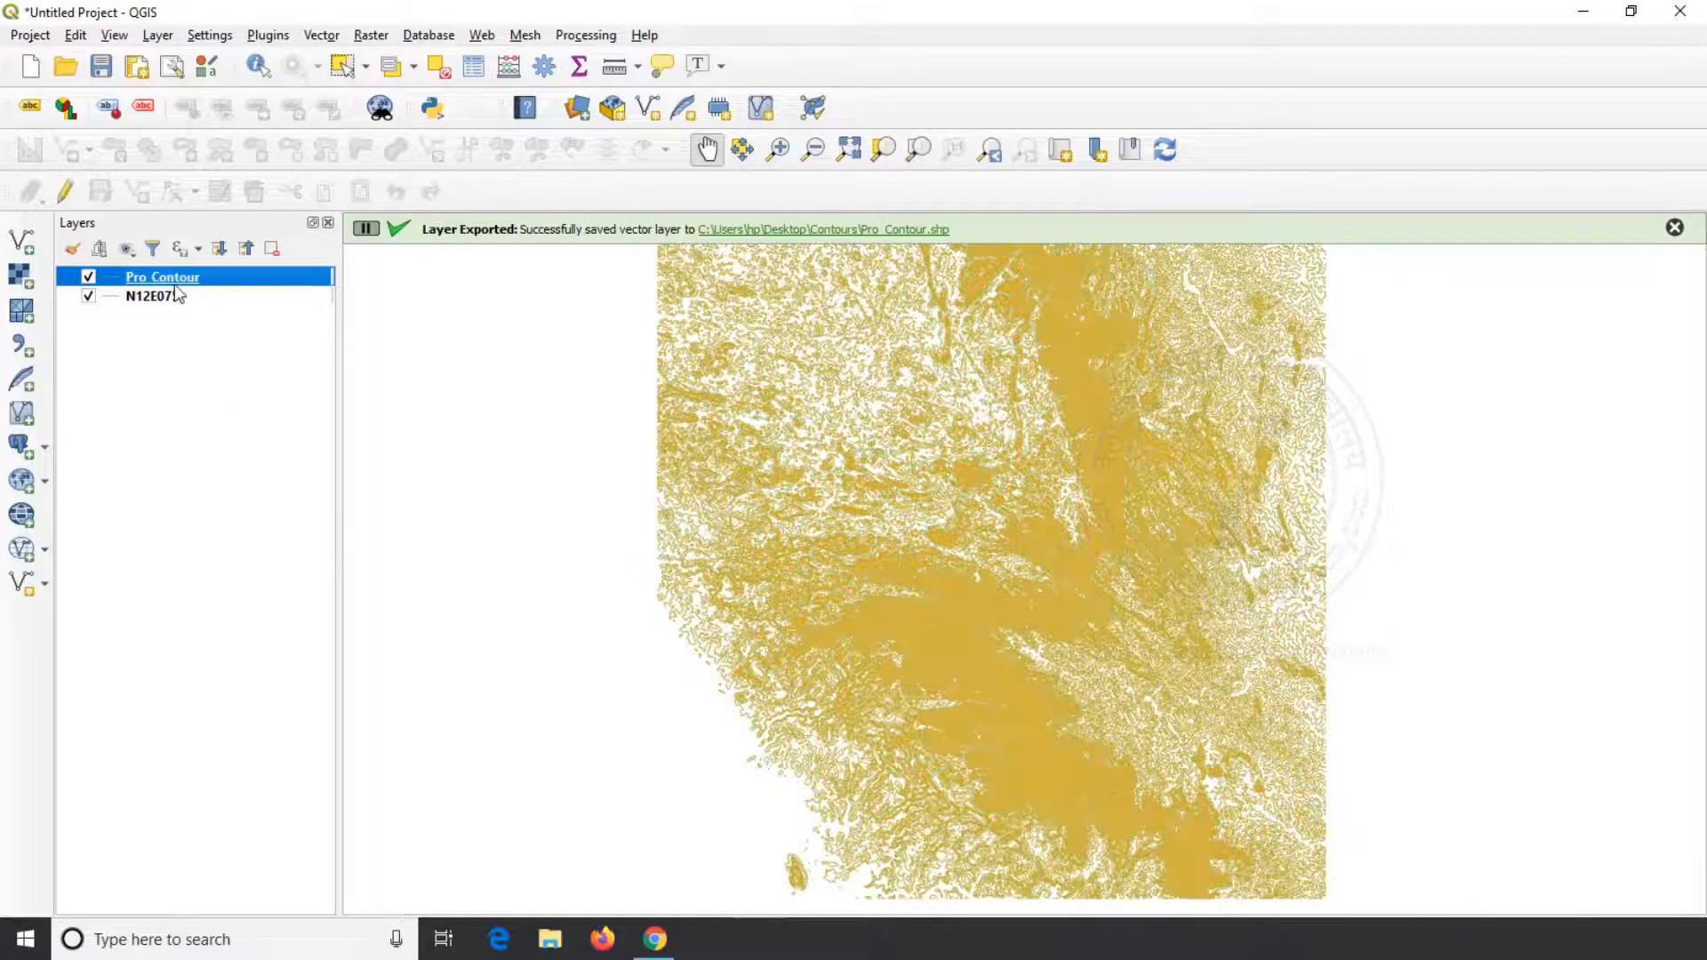
Dismiss the export notification and remove the original N12E075 layer from the project
click(163, 300)
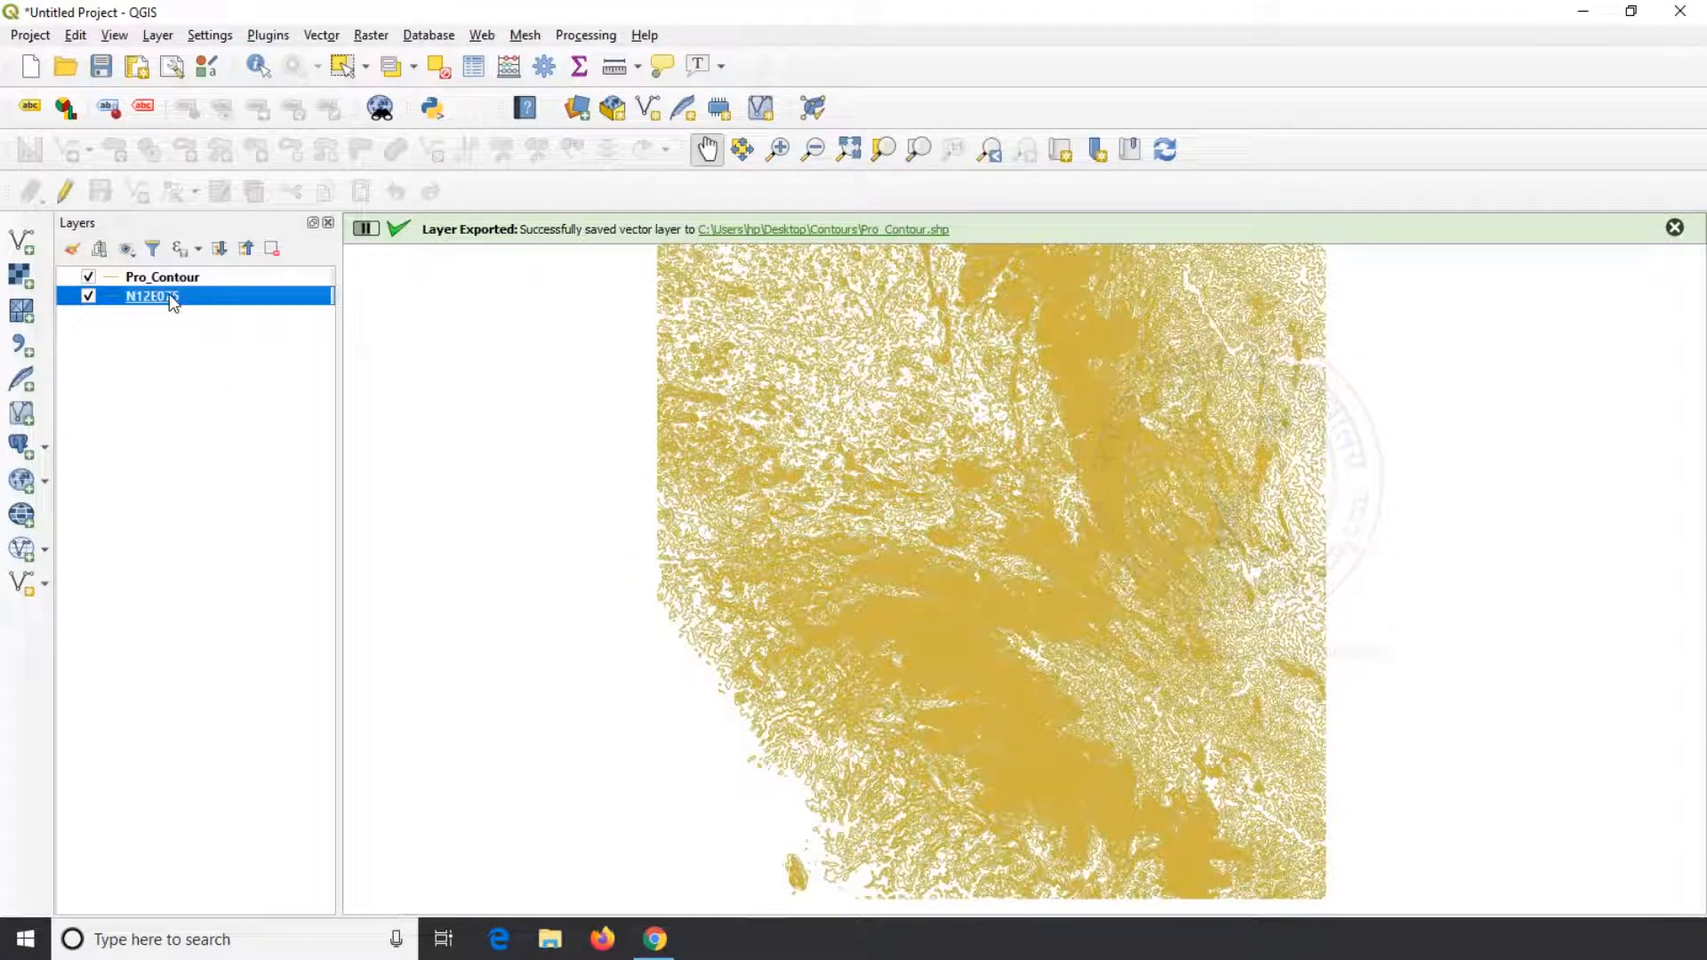
click(1674, 228)
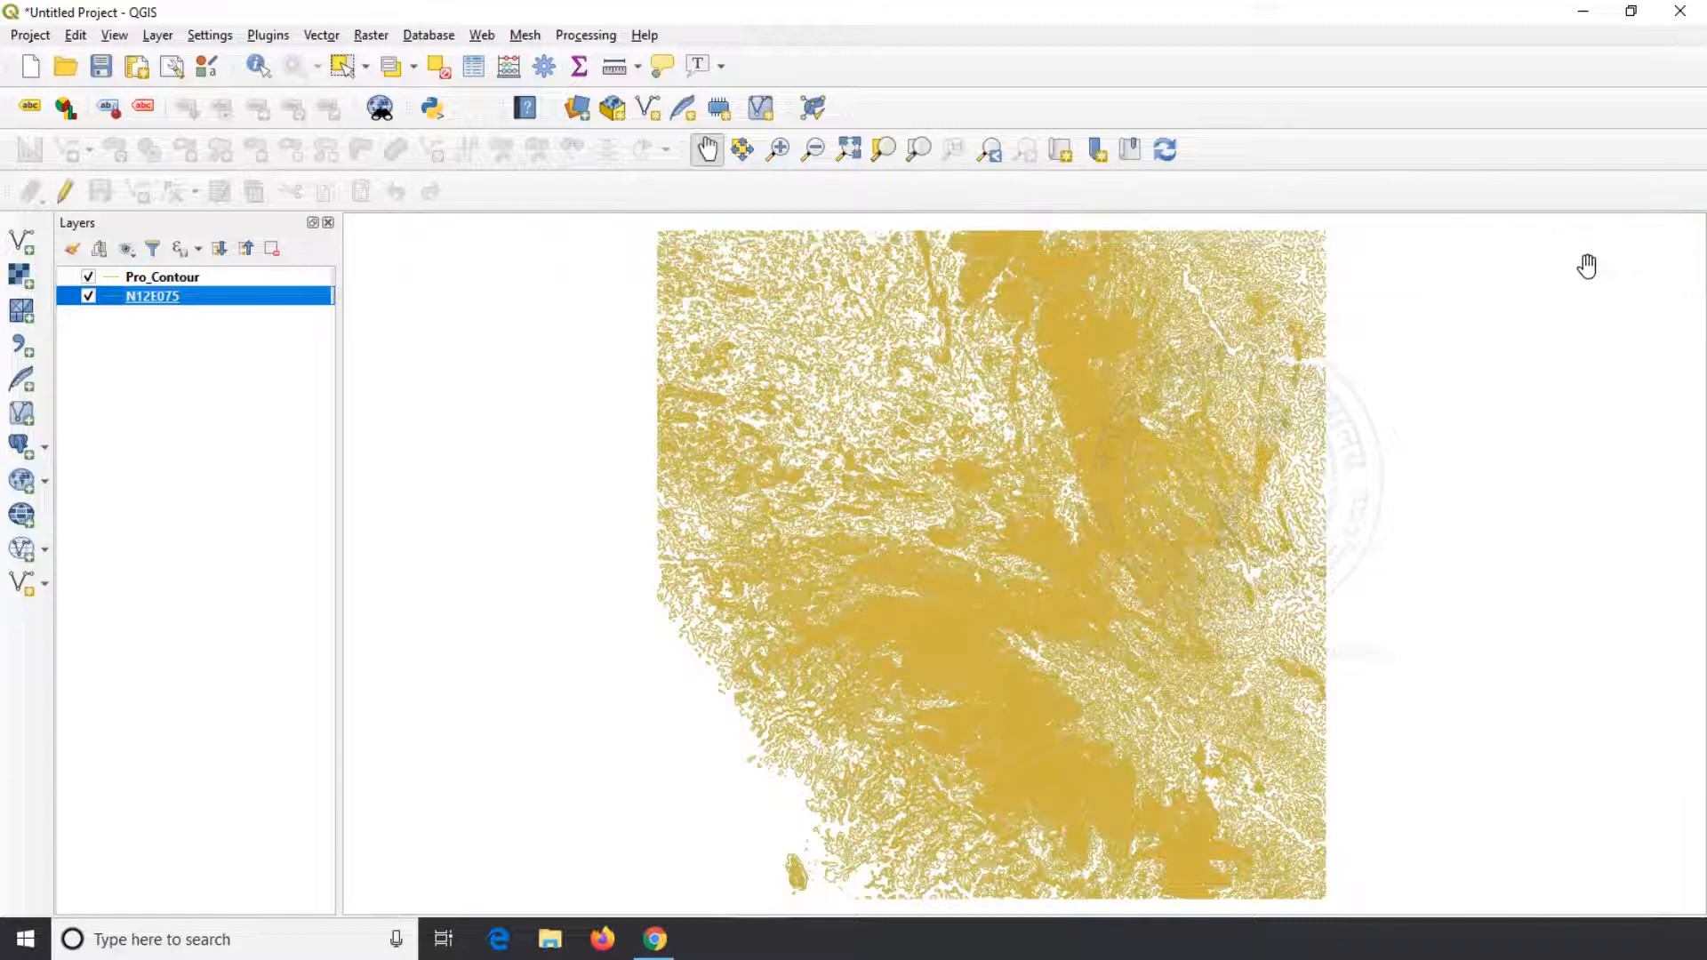
right_click(182, 302)
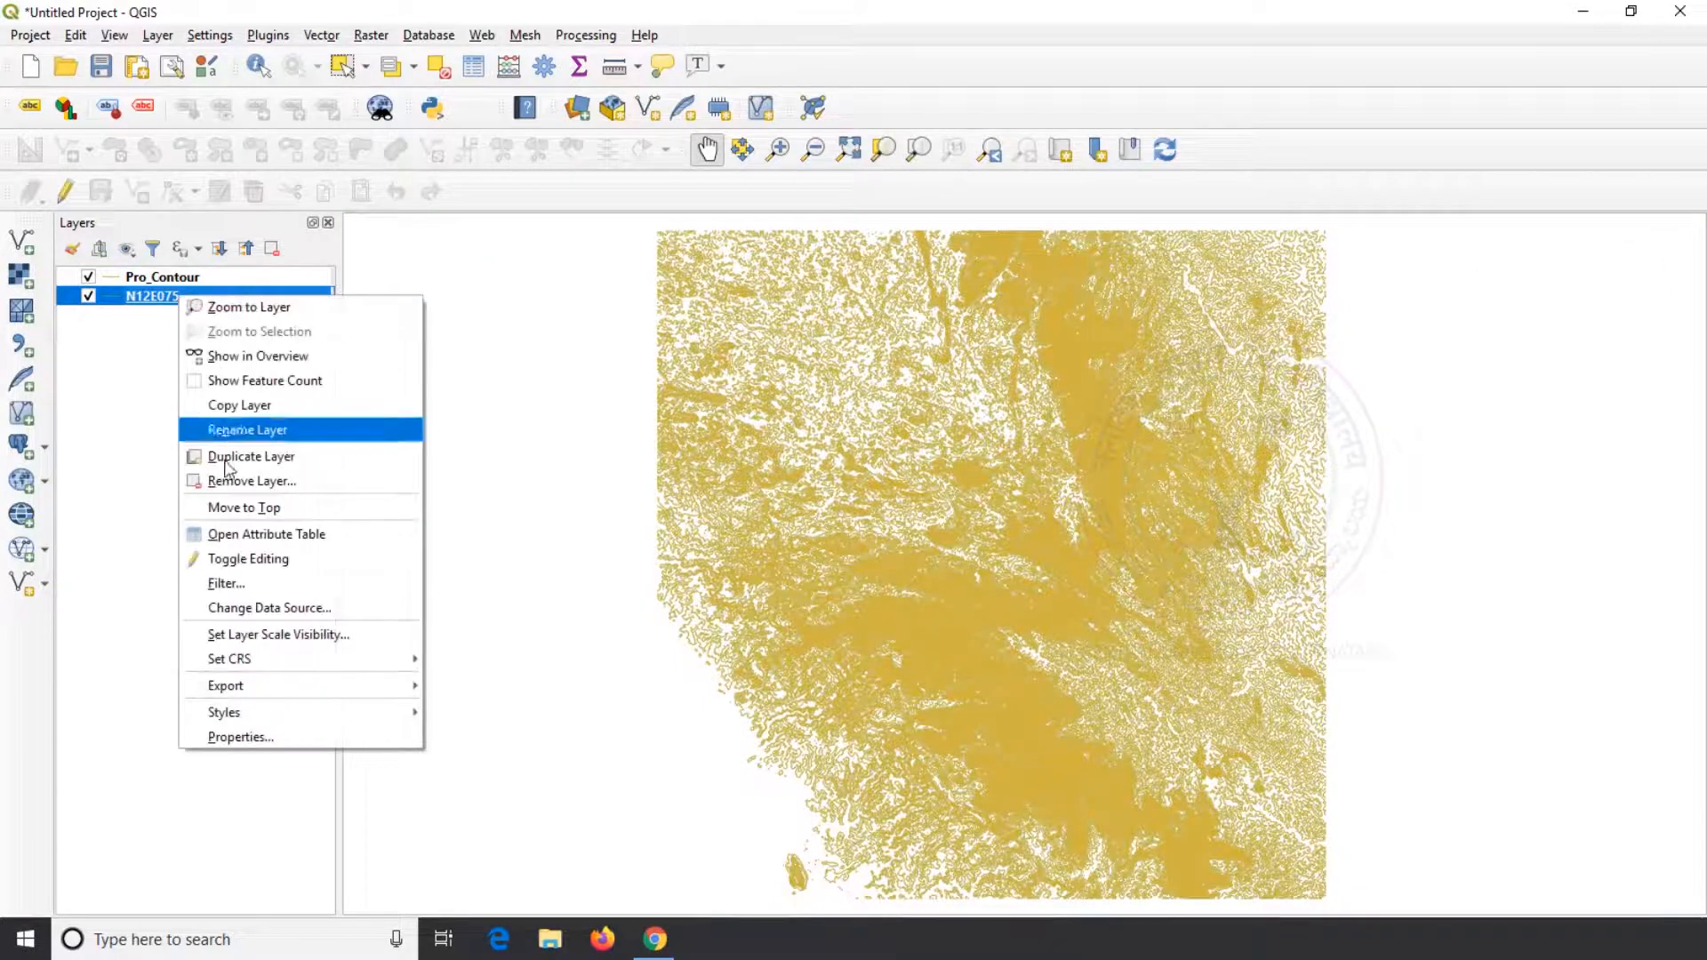
click(227, 481)
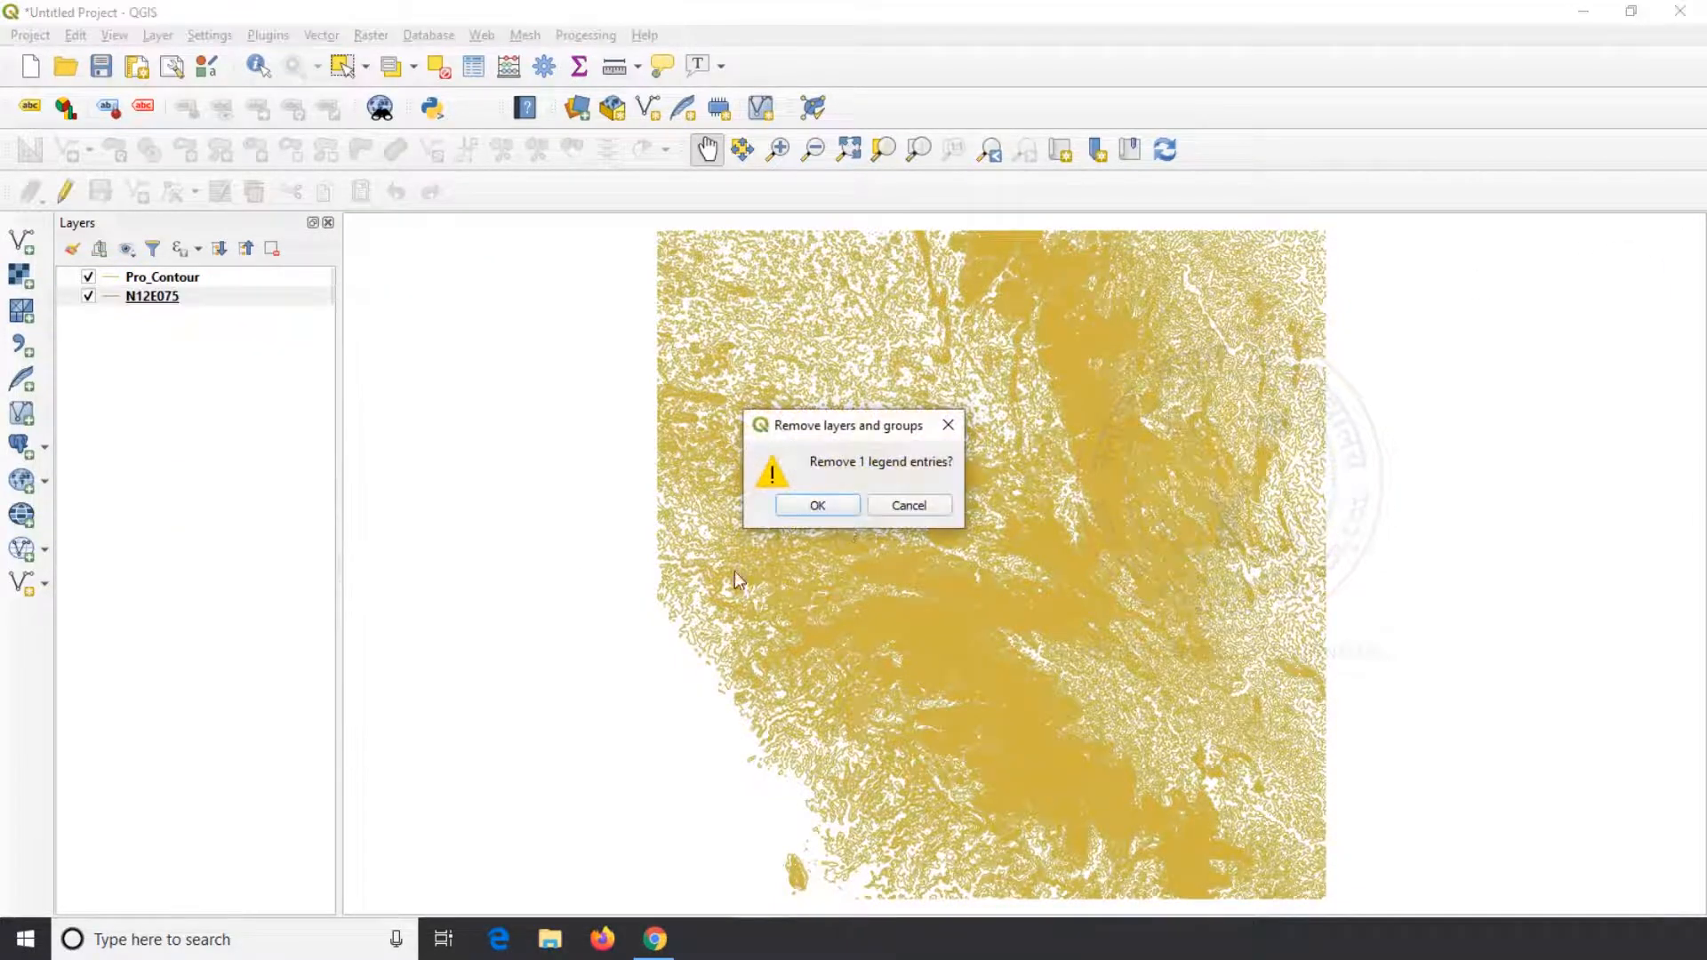
click(840, 509)
Examine the Pro_Contour layer's attribute table, sorting the records by elevation in descending order
click(227, 281)
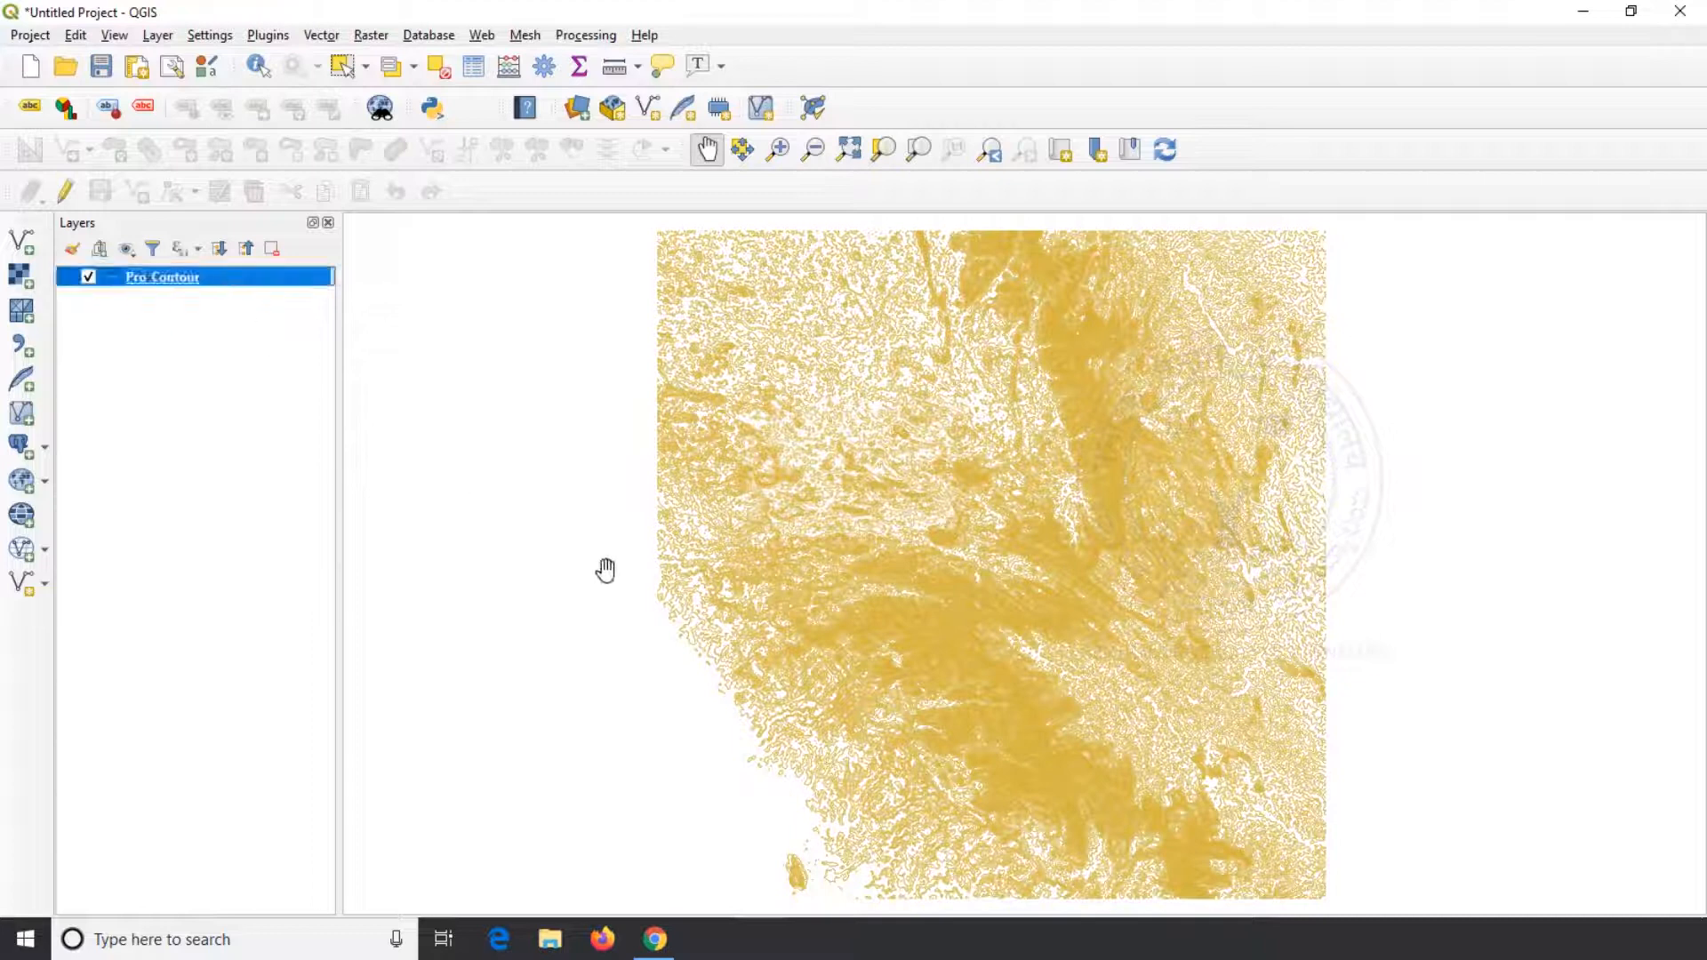
right_click(175, 276)
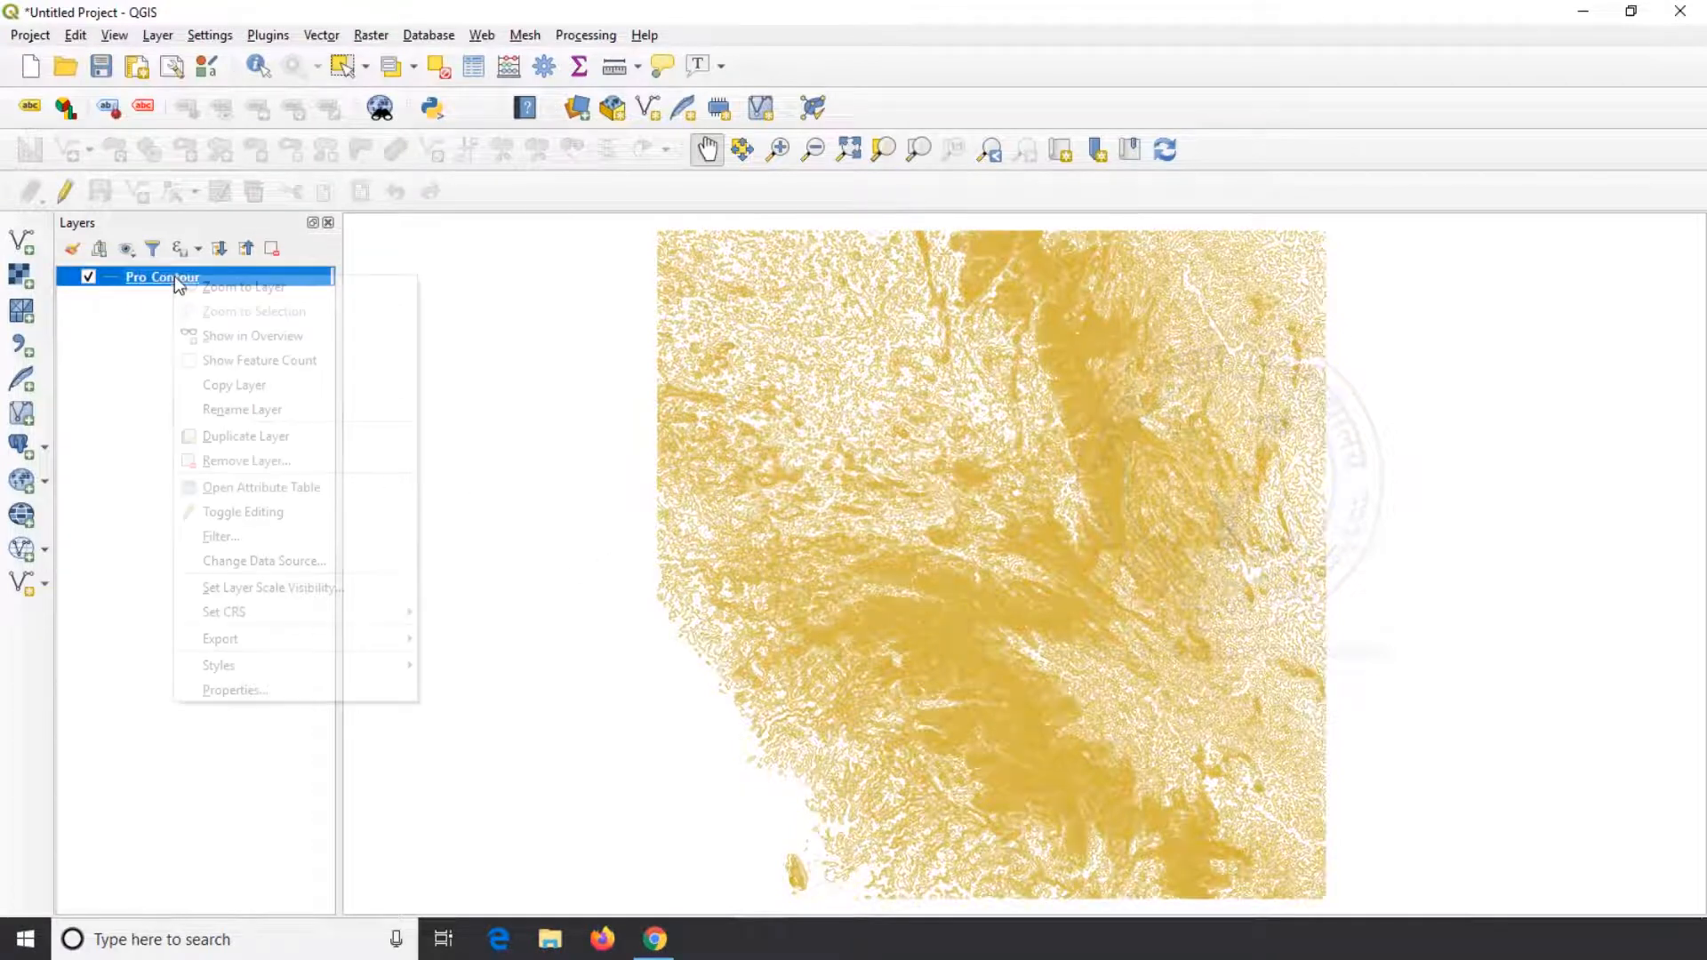
click(303, 483)
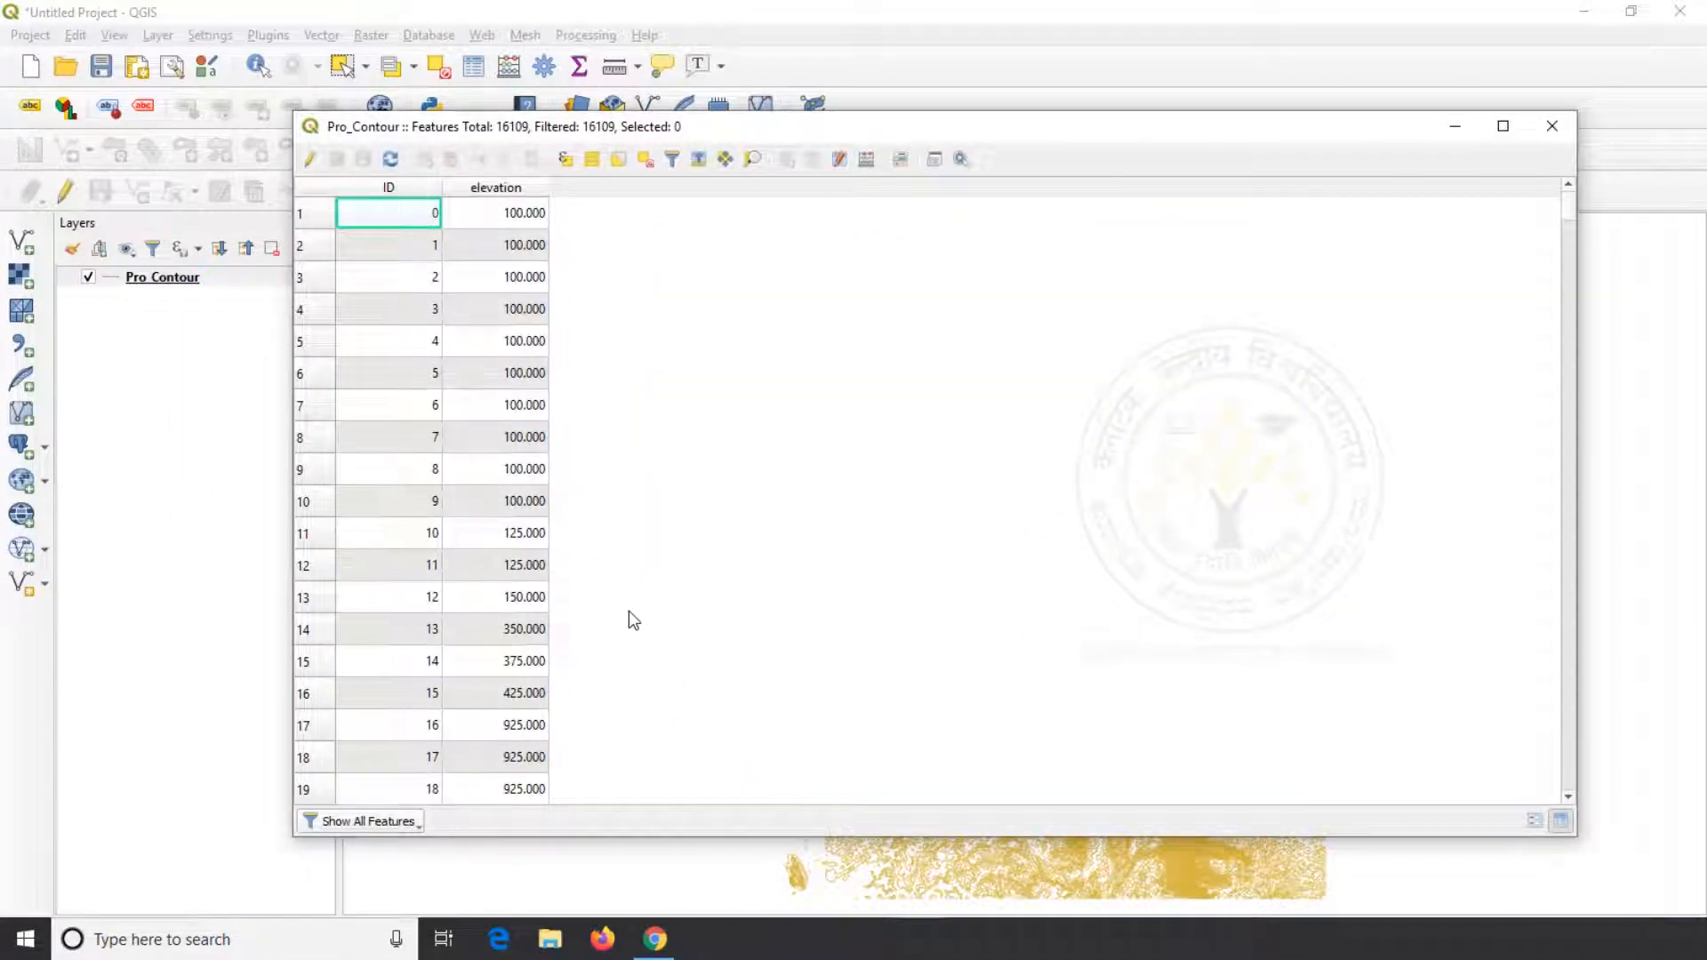
click(419, 191)
click(496, 189)
click(497, 189)
scroll(508, 281, down, 6)
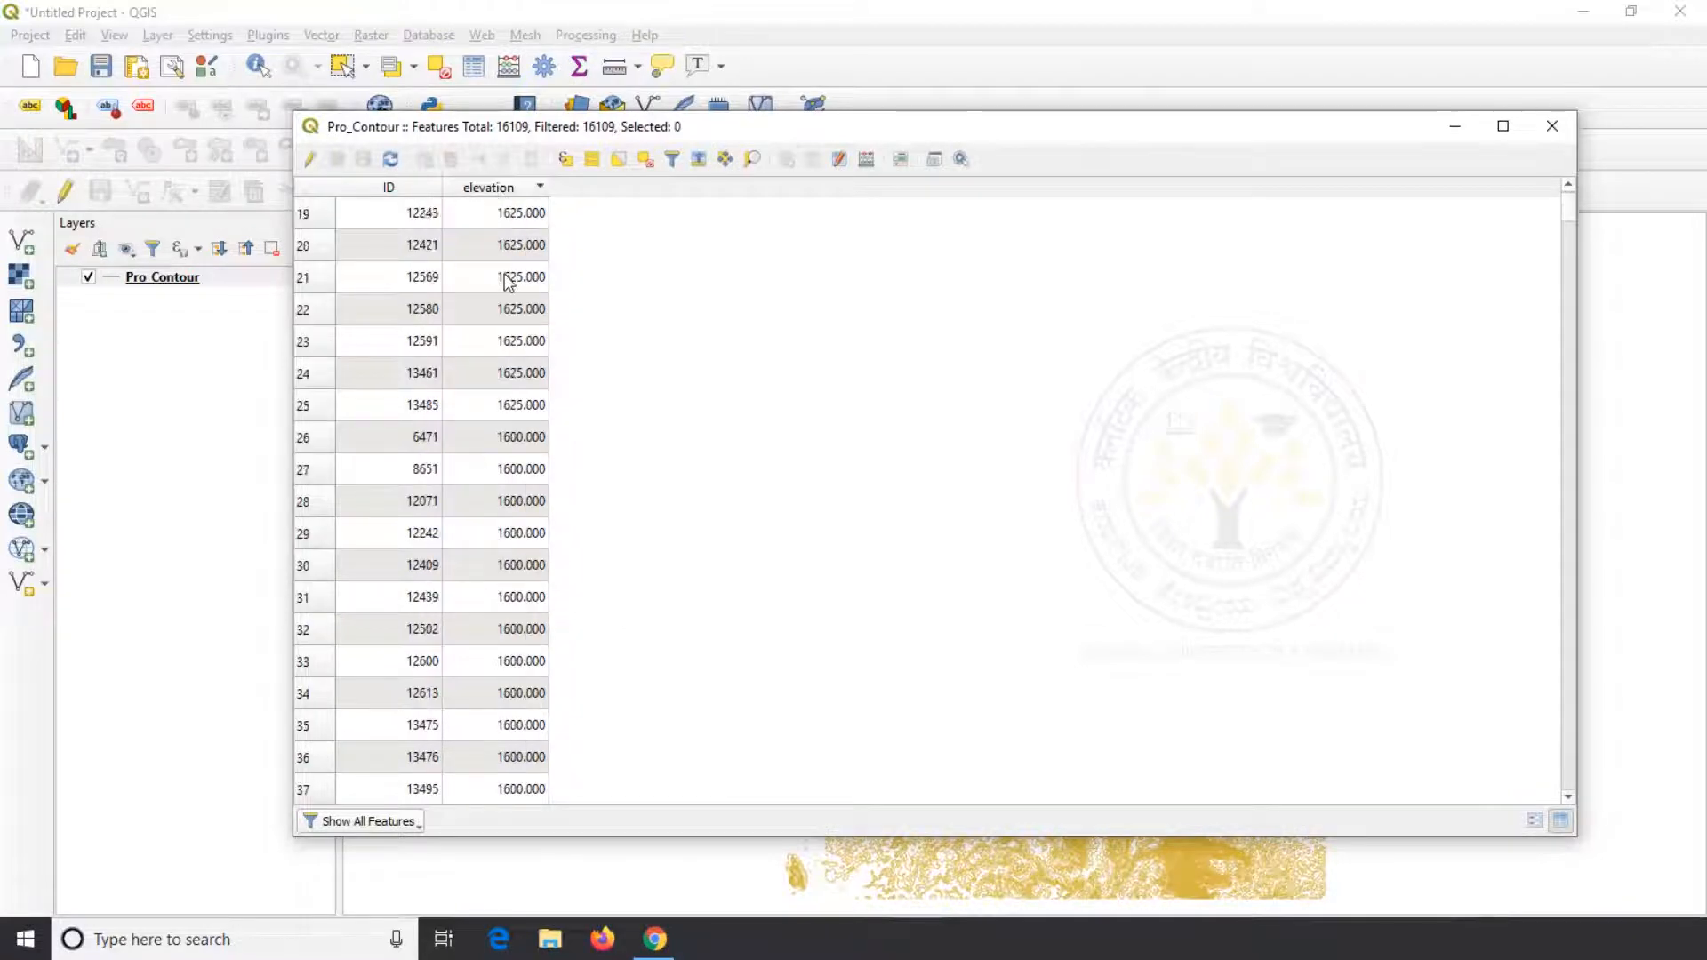
scroll(507, 281, down, 20)
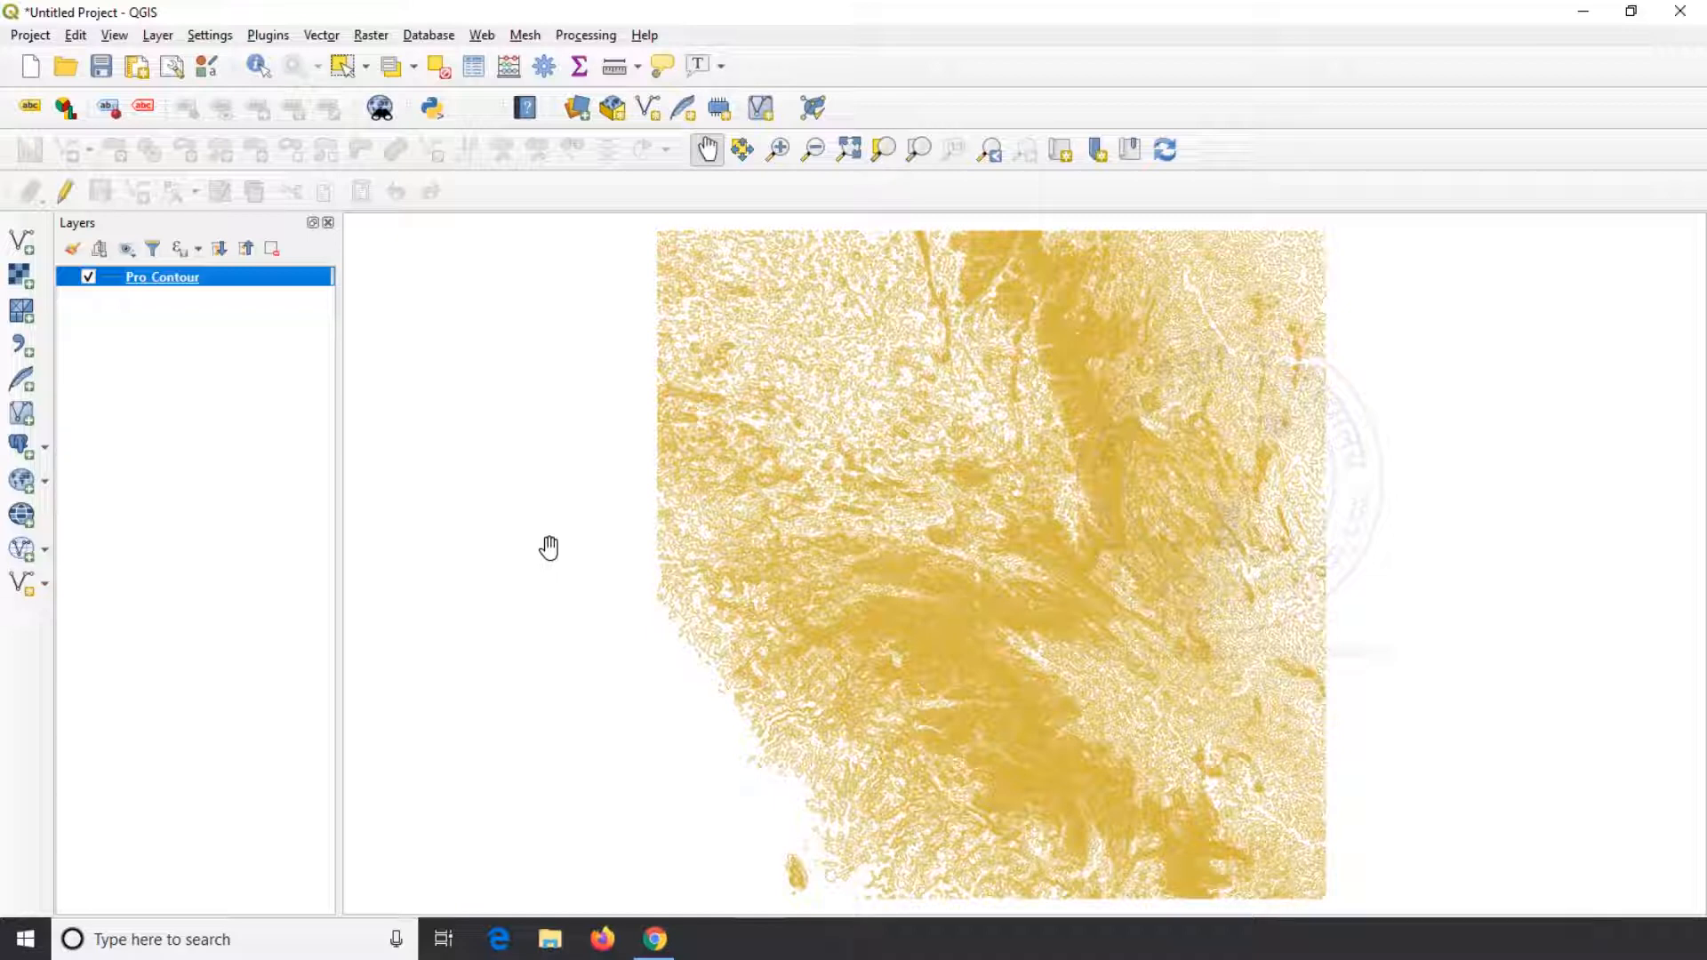
Open the TIN interpolation tool from the Interpolation group of the processing algorithms
click(582, 36)
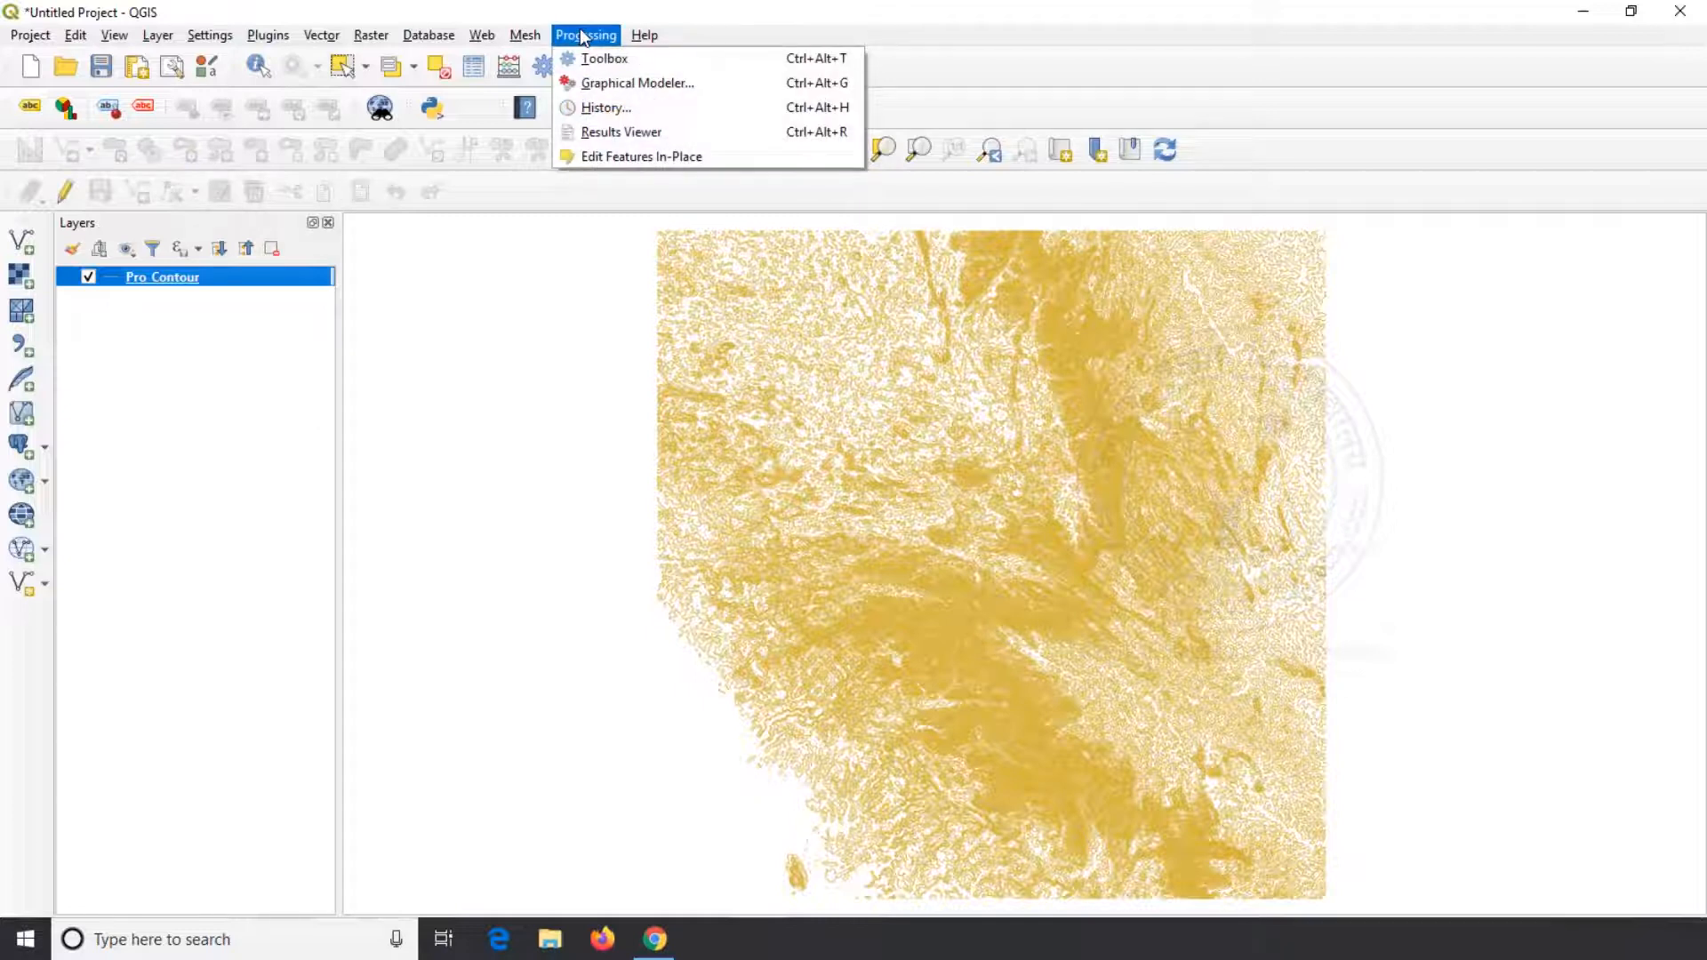
click(597, 62)
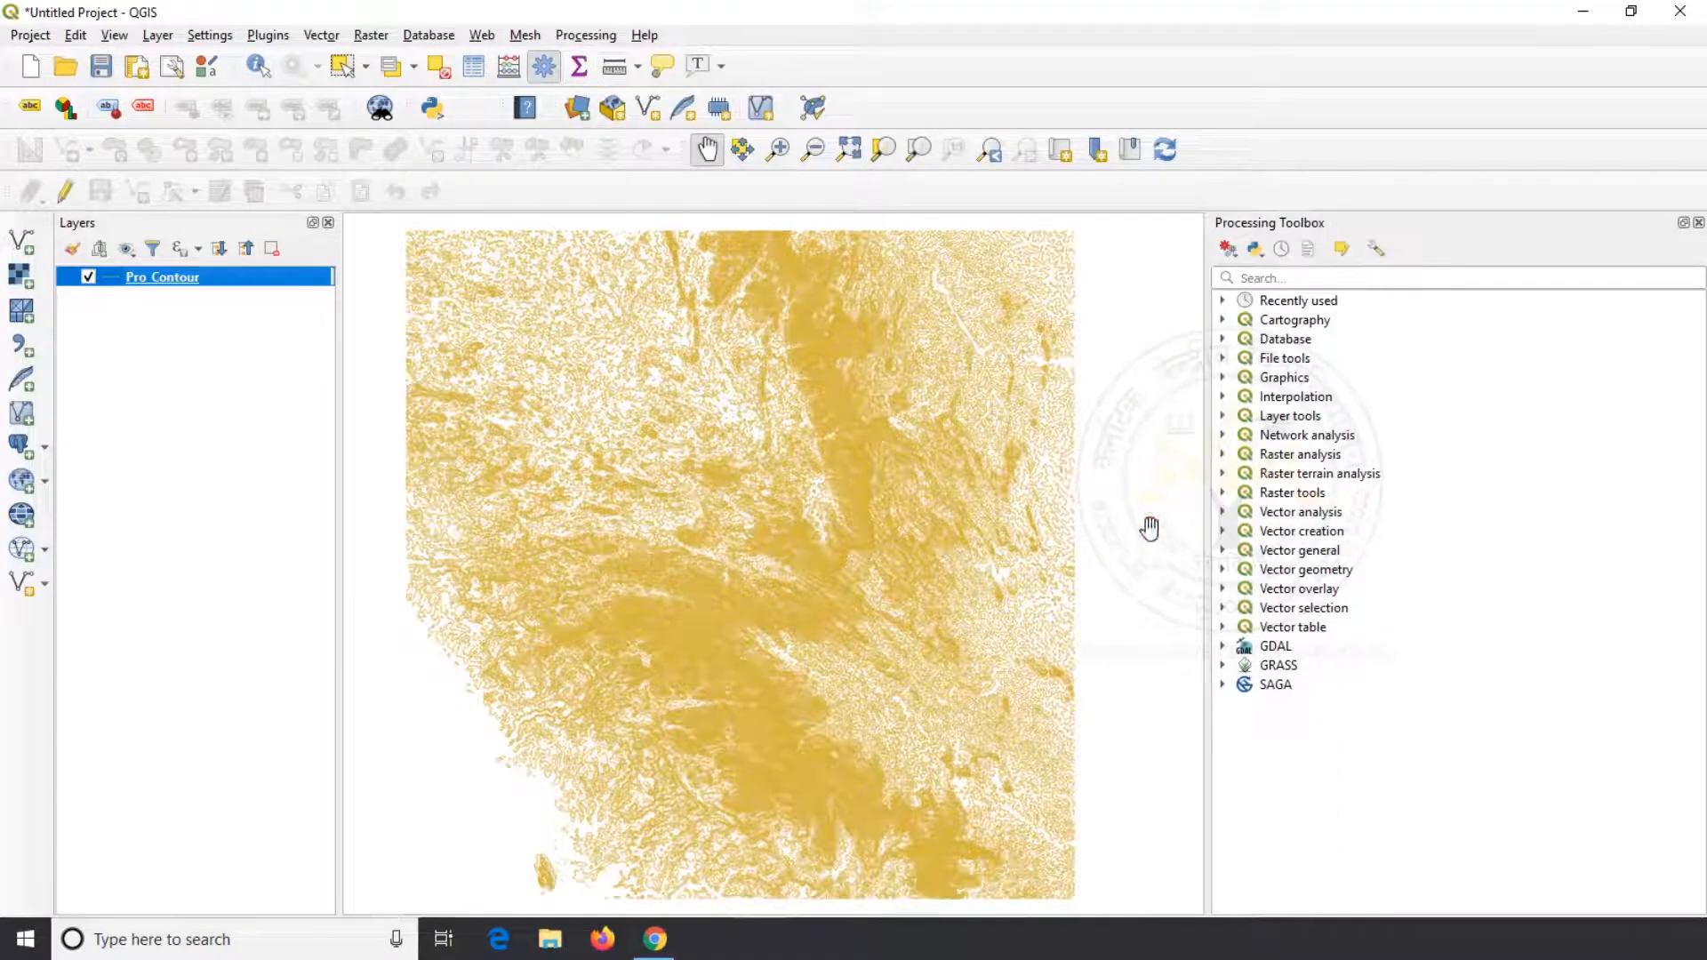
click(1224, 398)
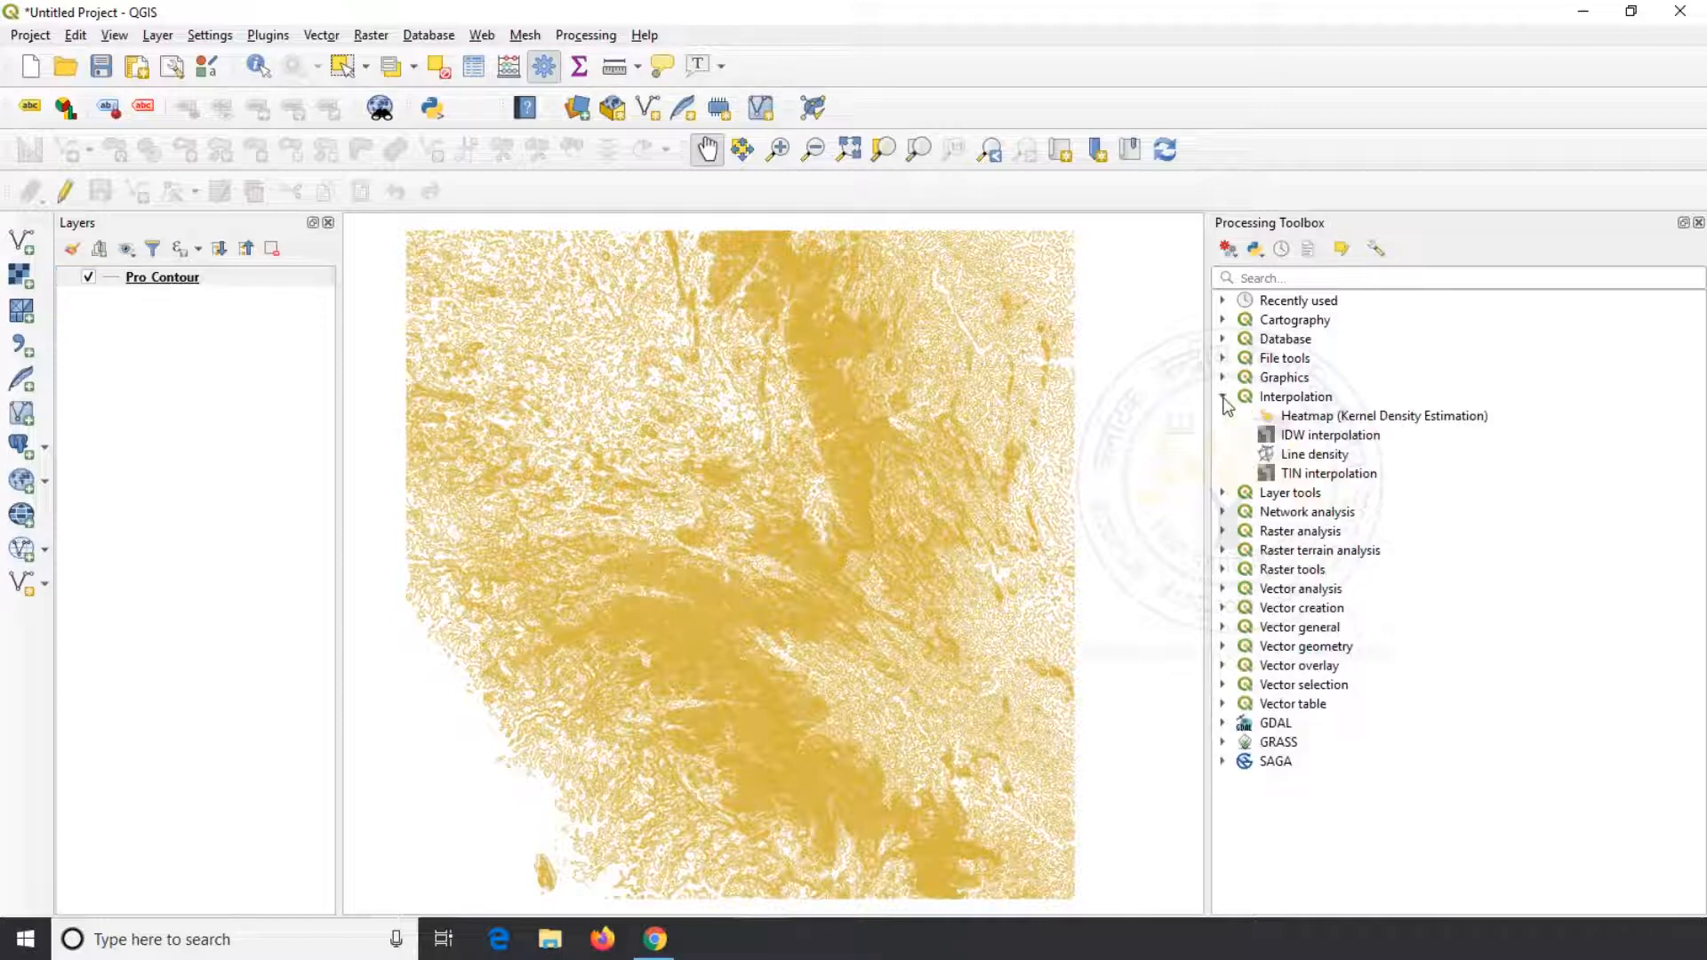
click(1306, 478)
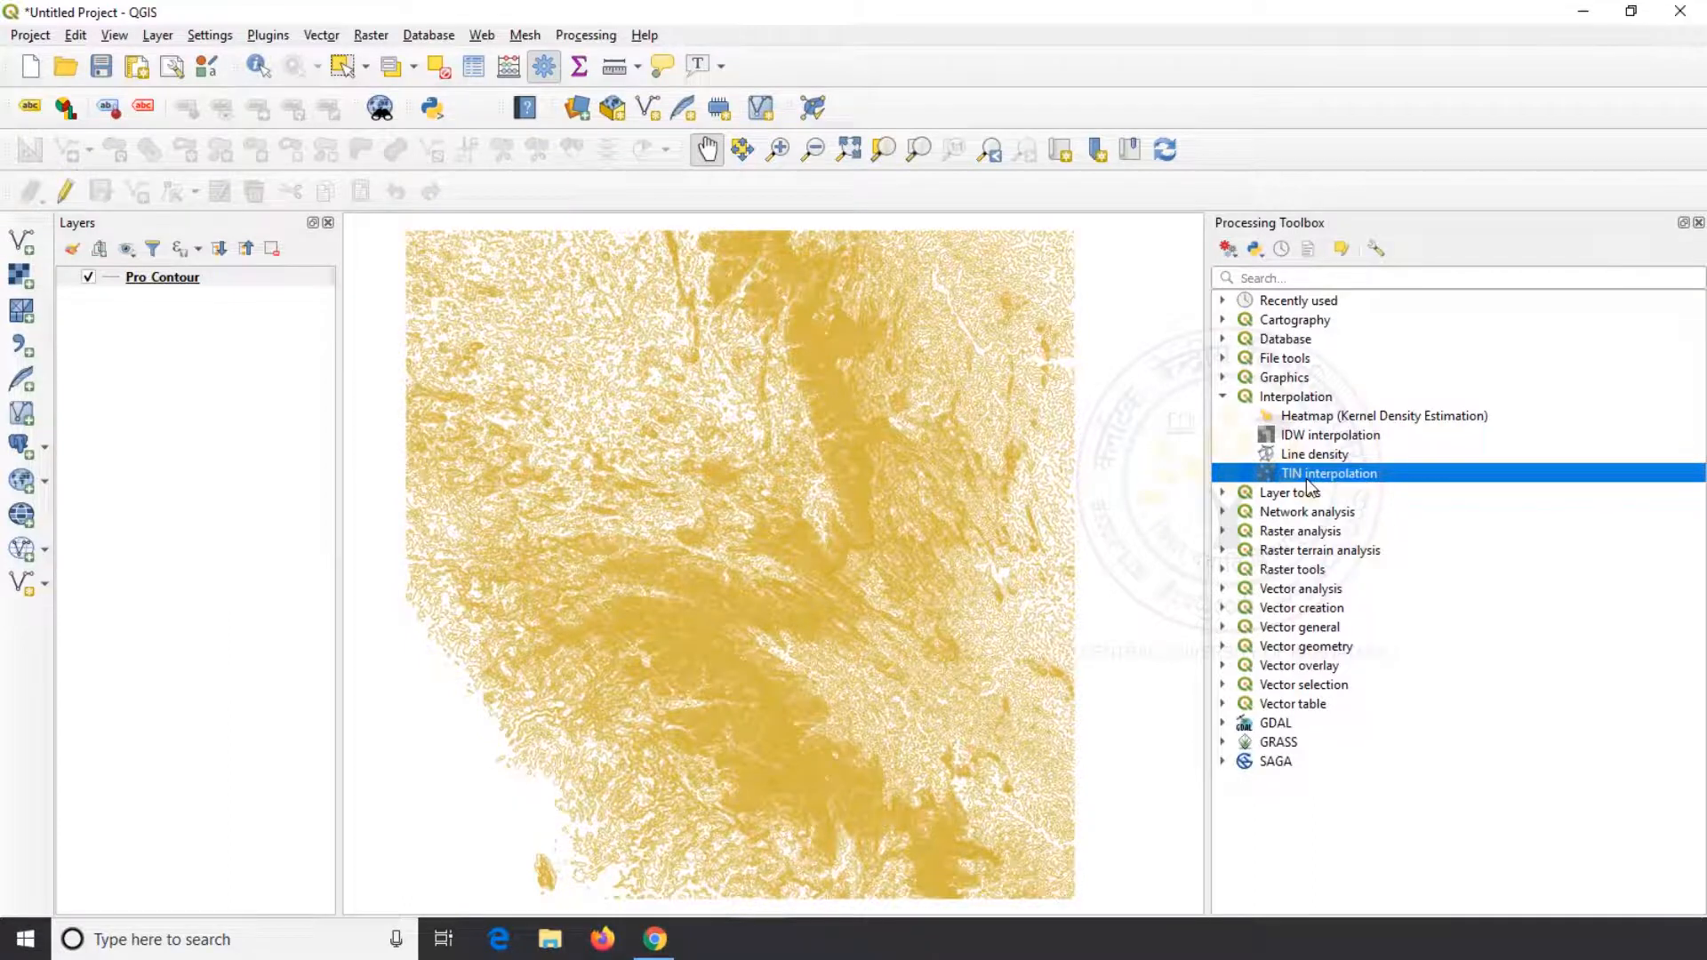
double_click(1306, 478)
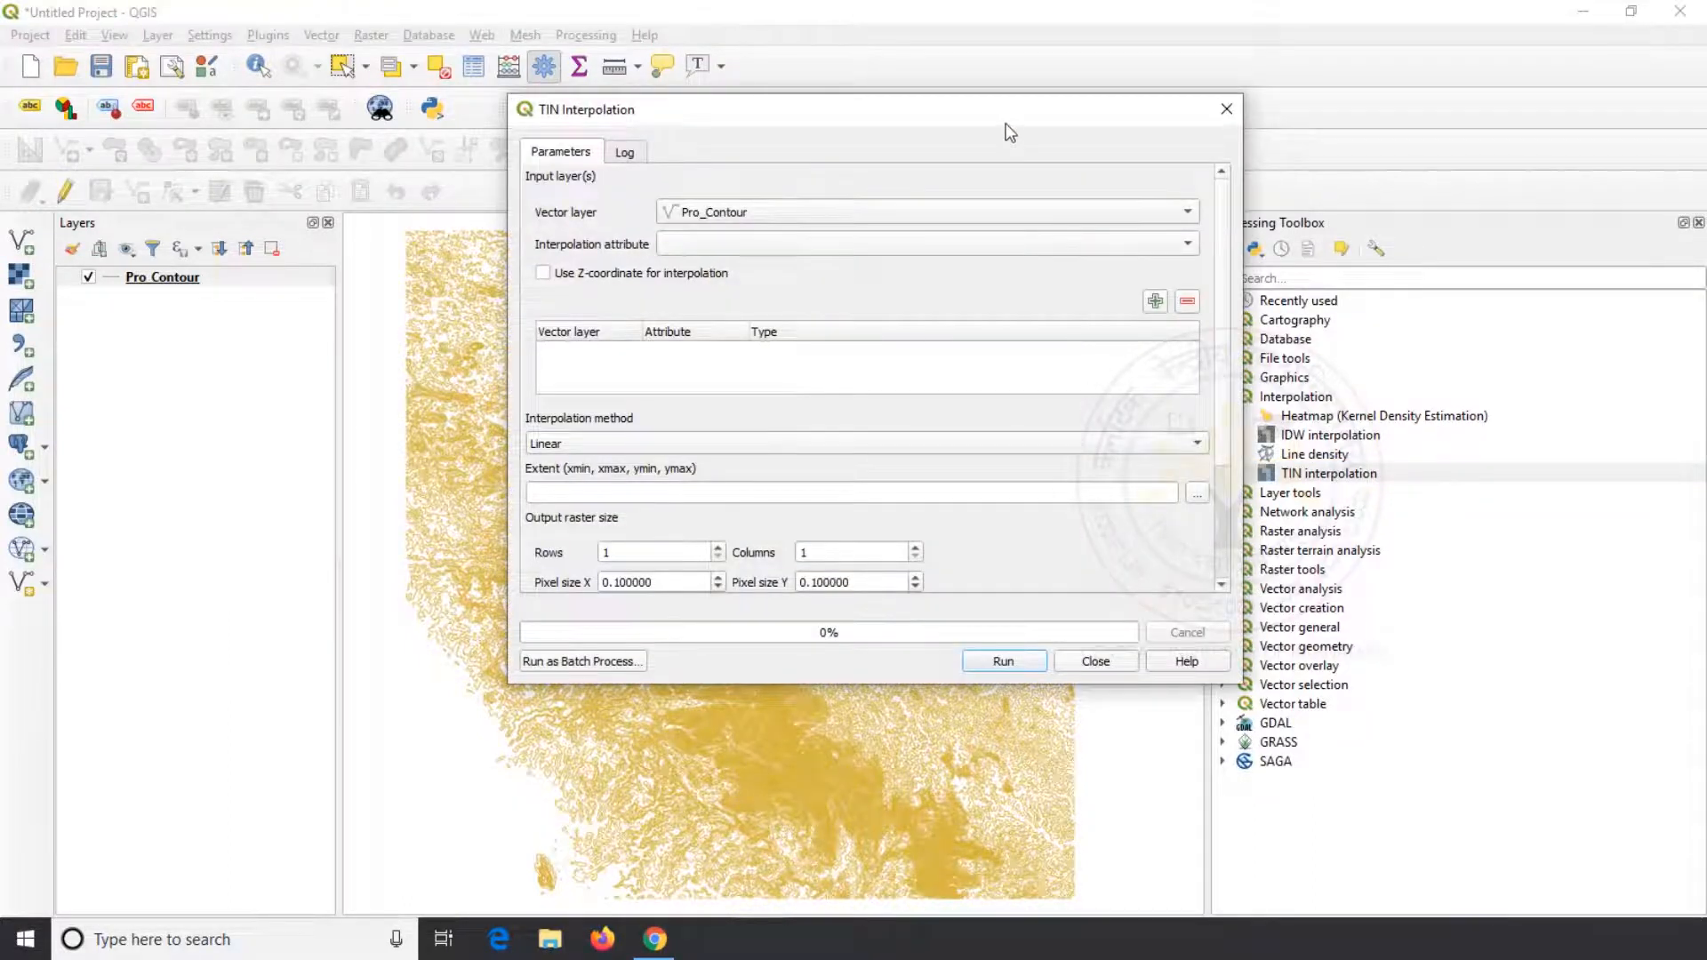
drag(1010, 131, 869, 145)
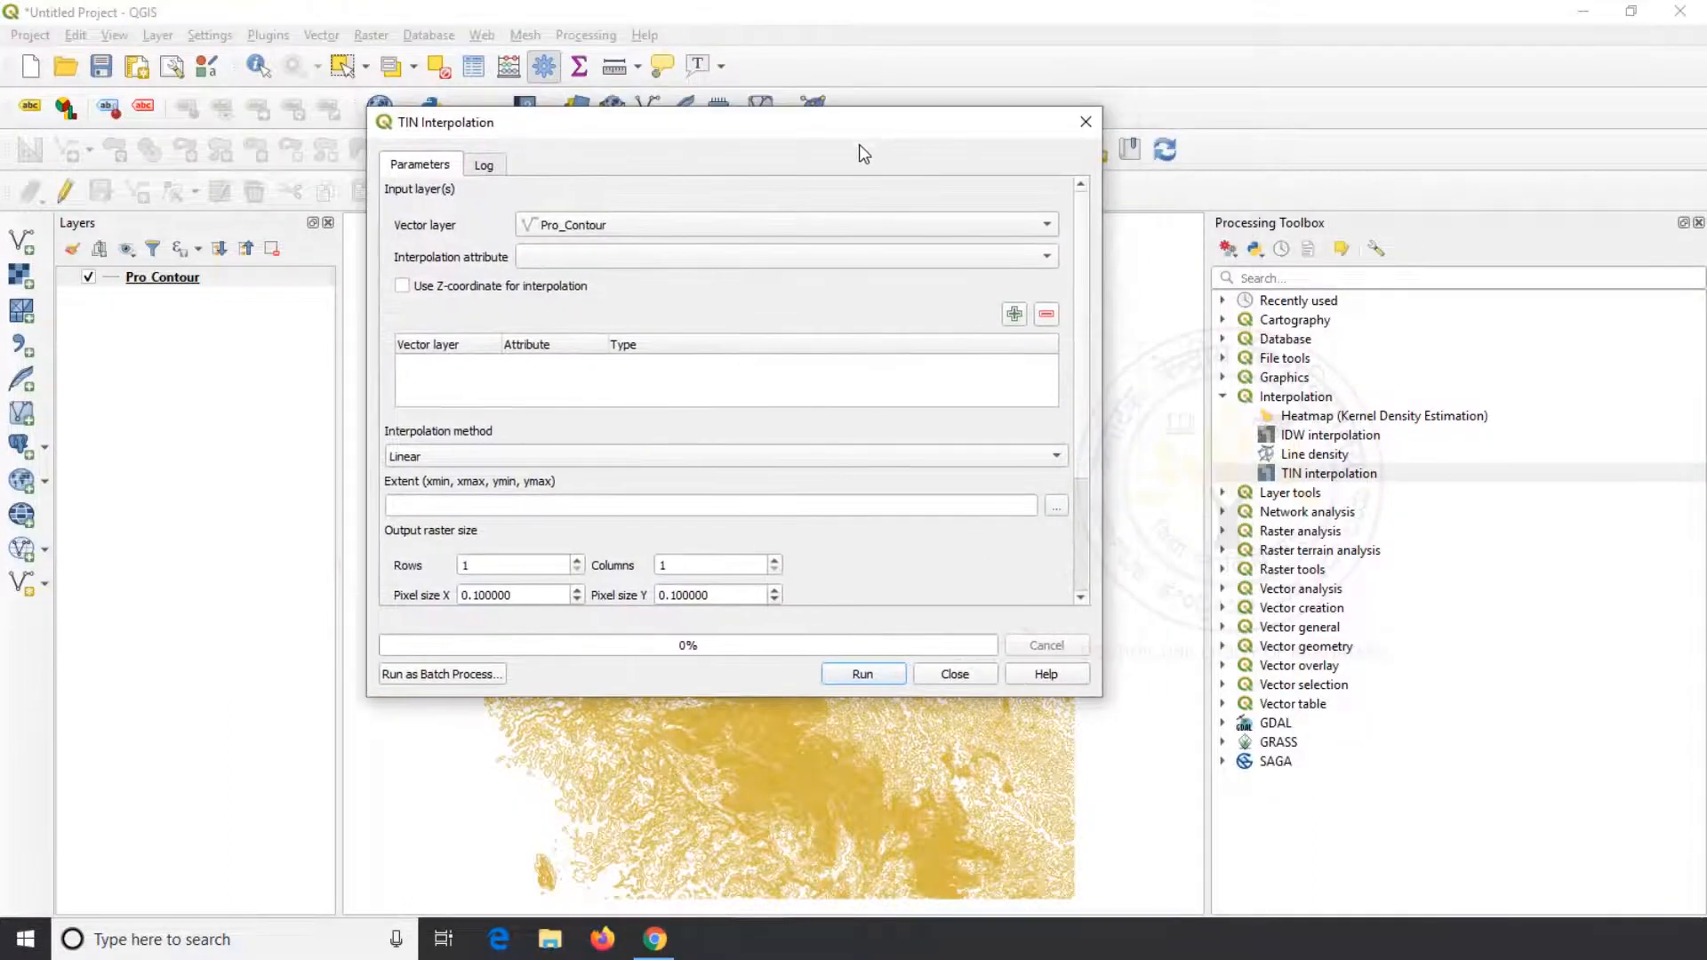
Add Pro_Contour with the elevation attribute as the TIN interpolation input, using the Structure lines type
click(1029, 233)
click(779, 224)
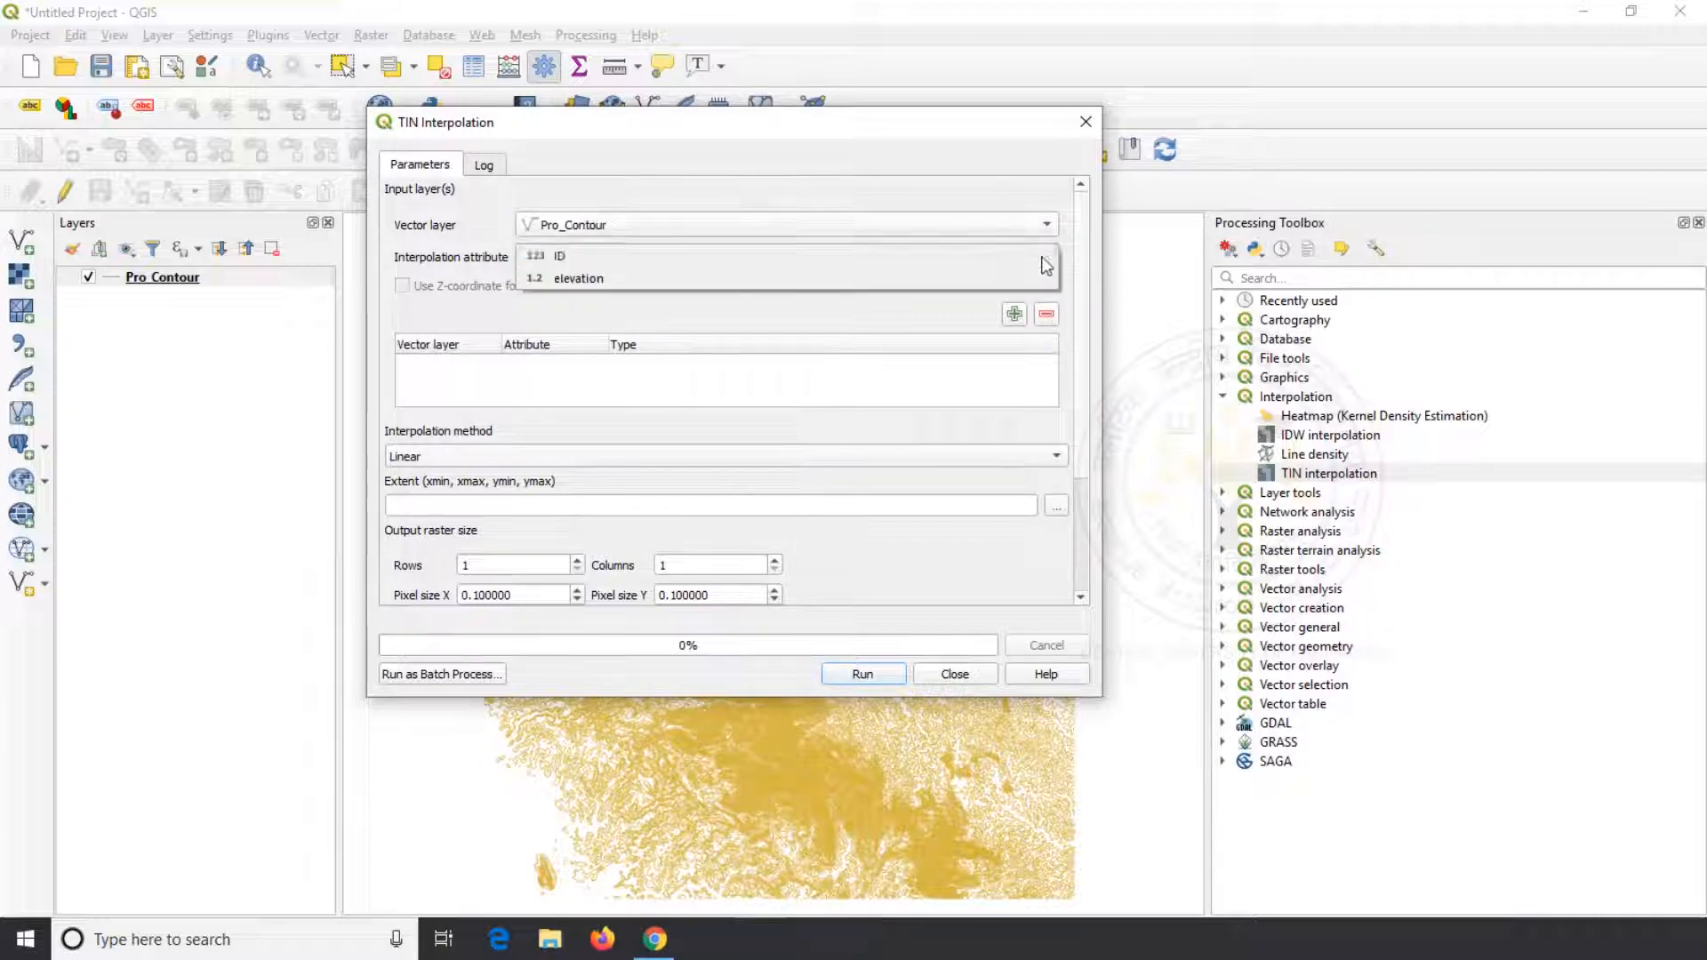
click(686, 275)
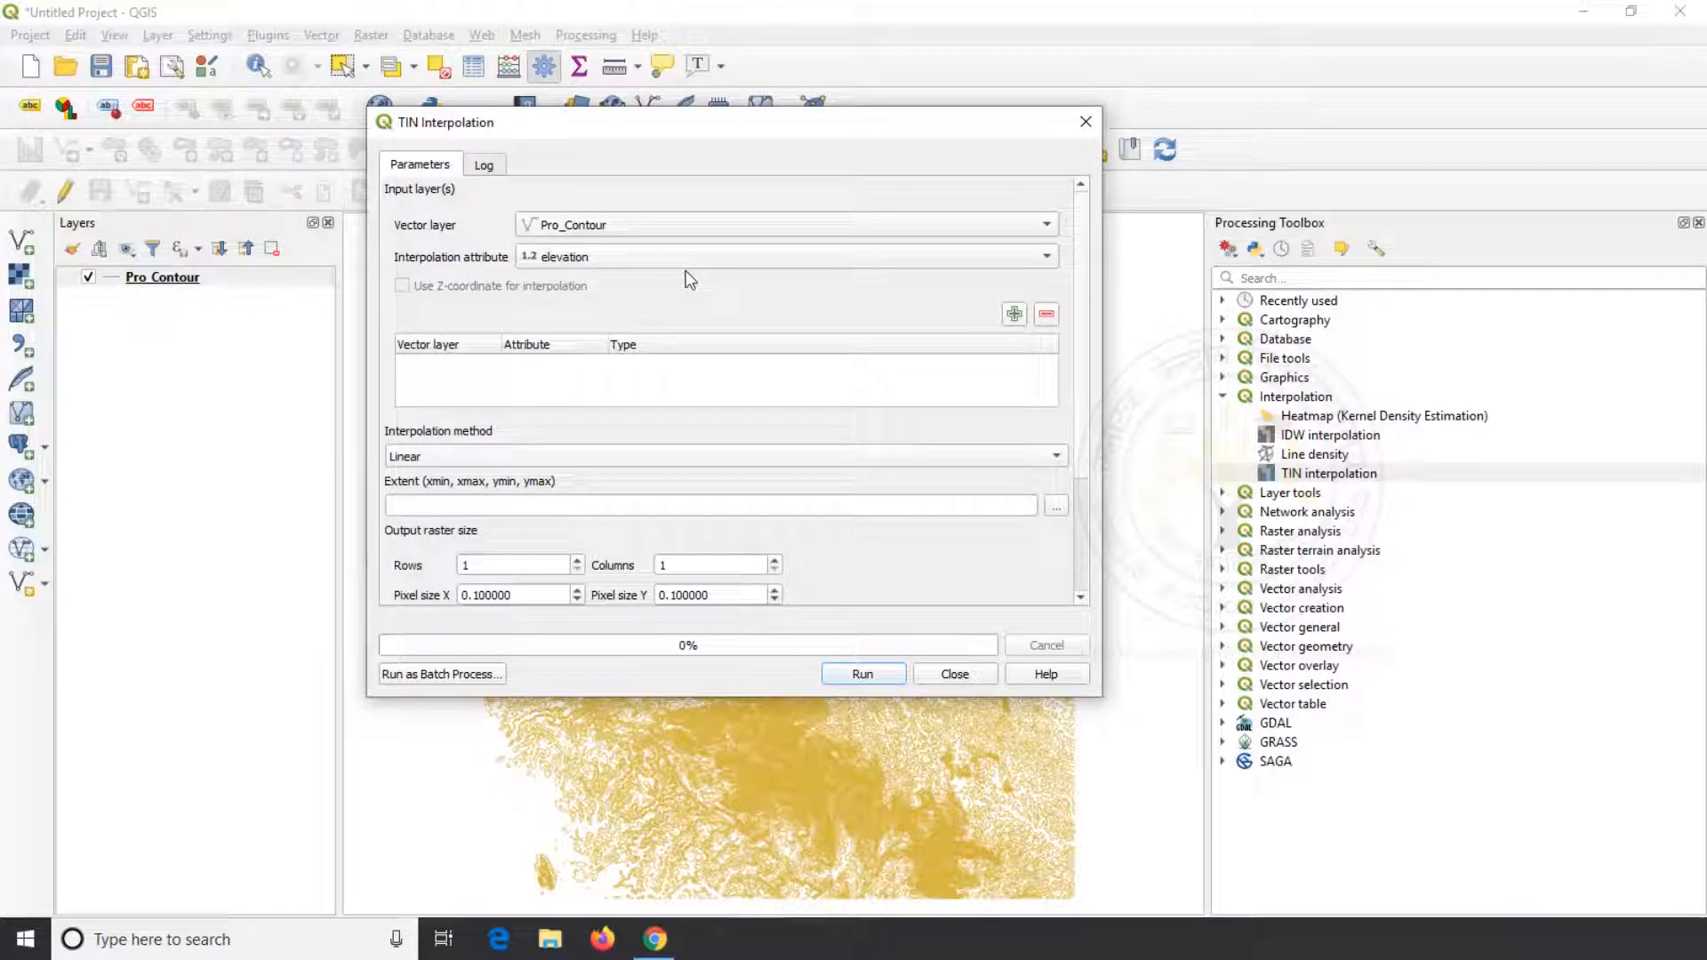
click(1015, 317)
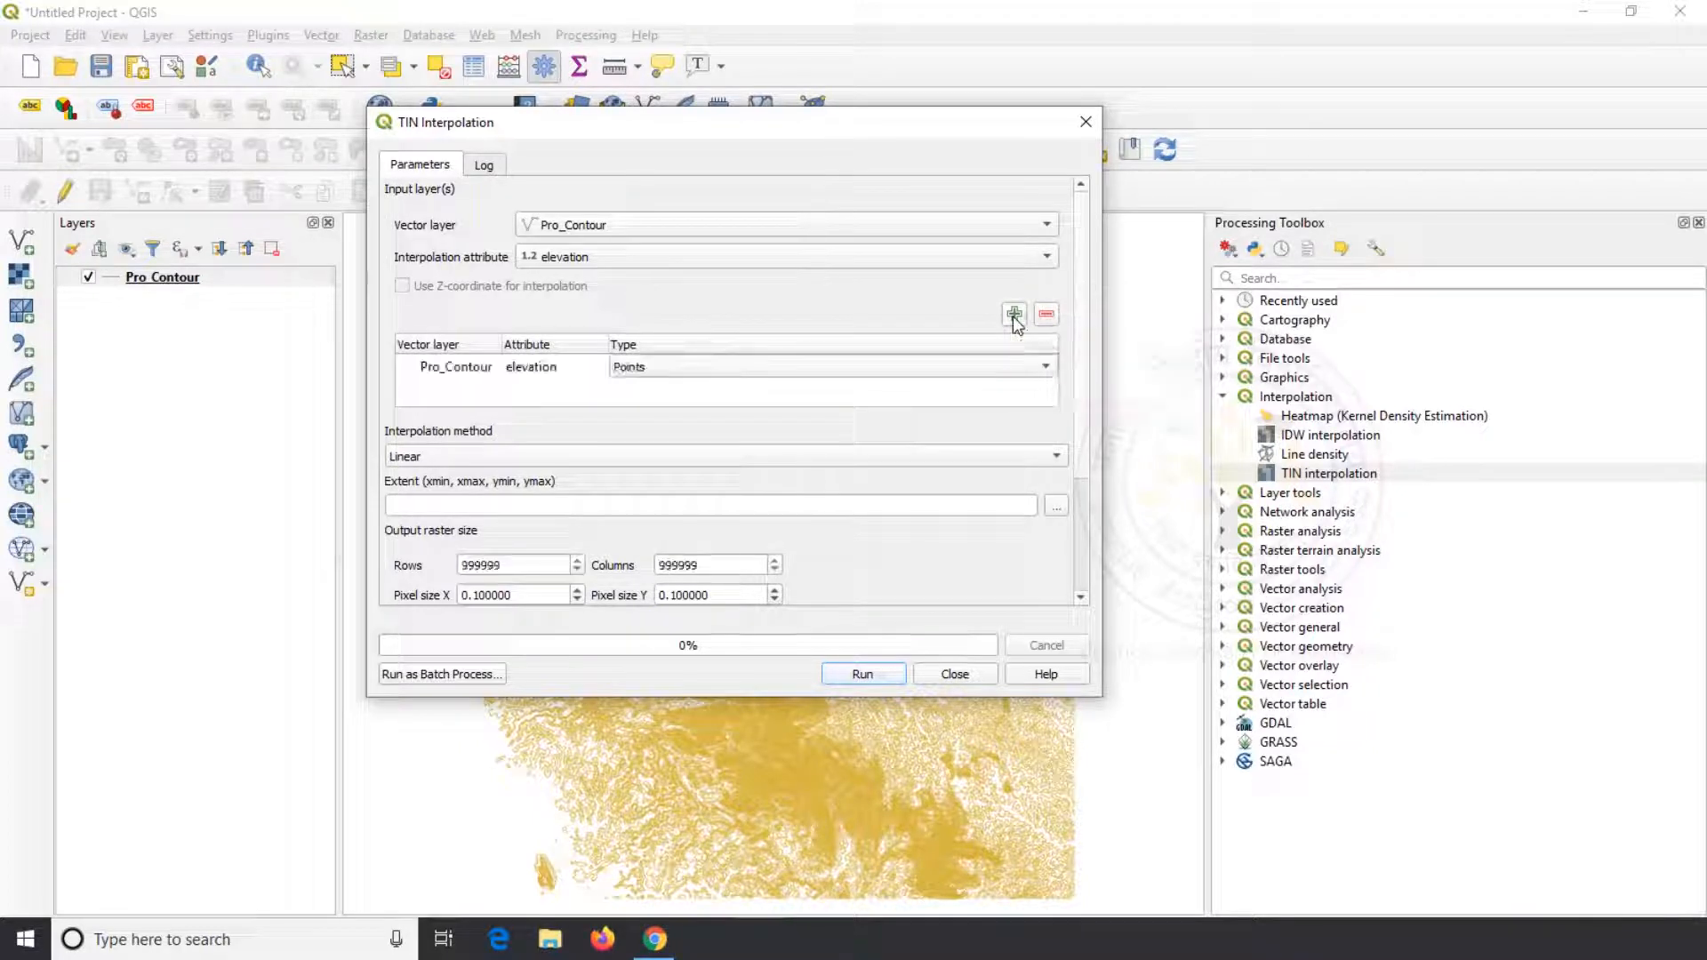
click(1041, 372)
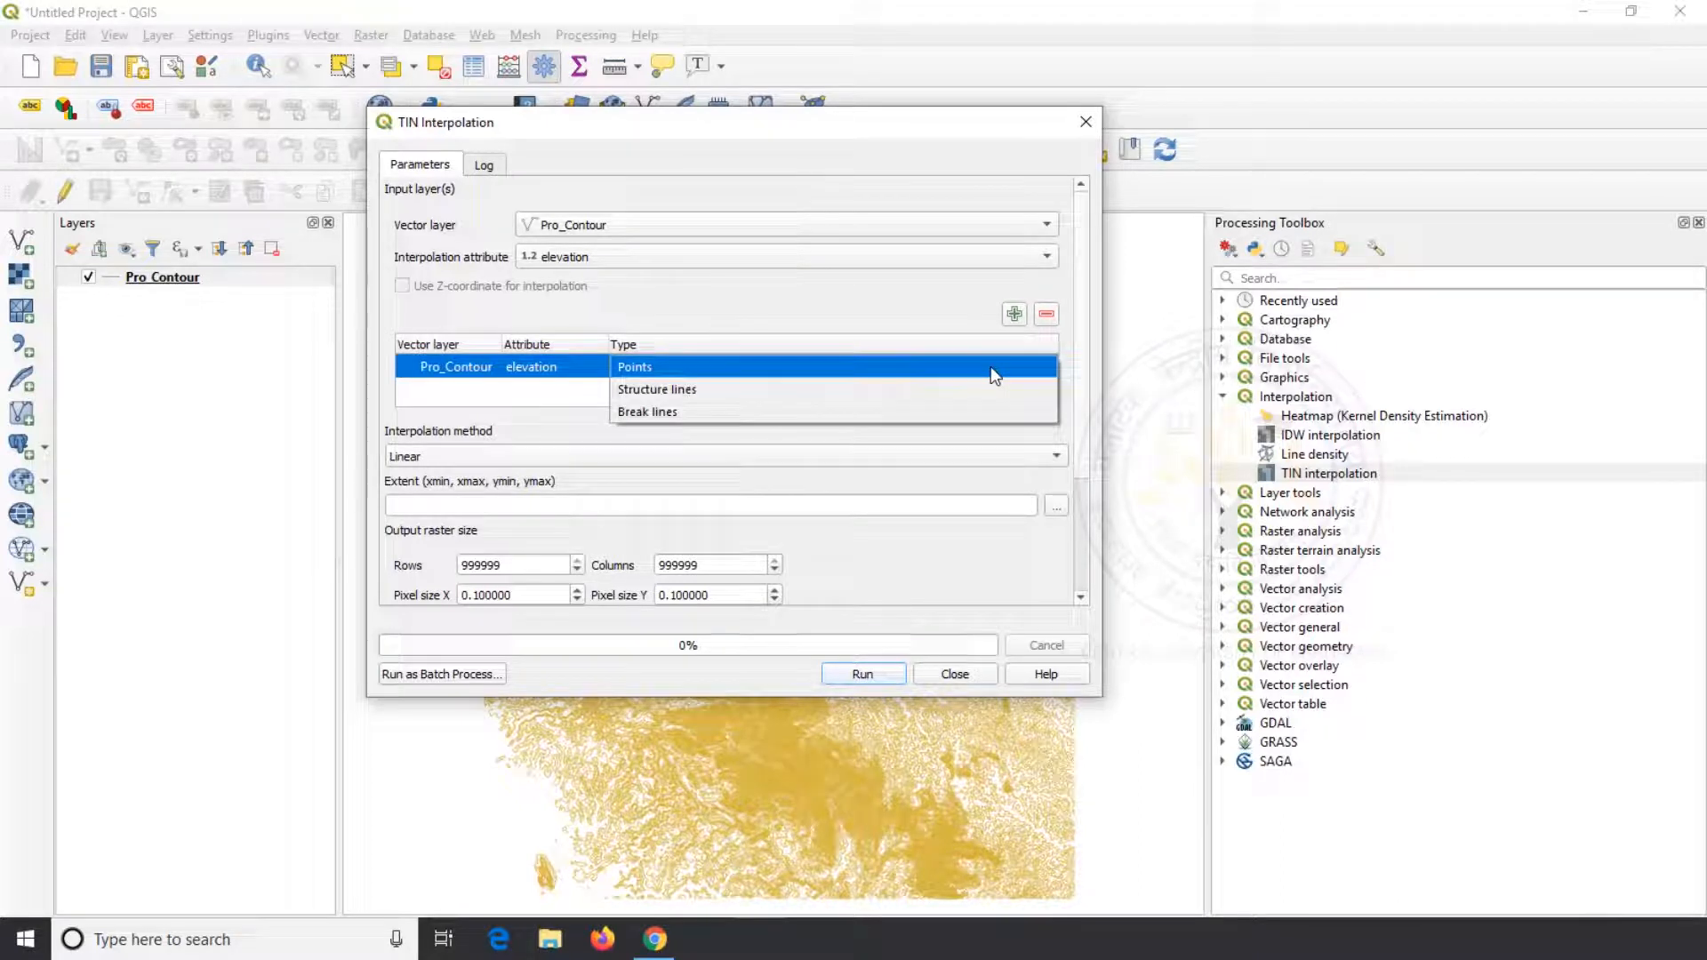
click(976, 391)
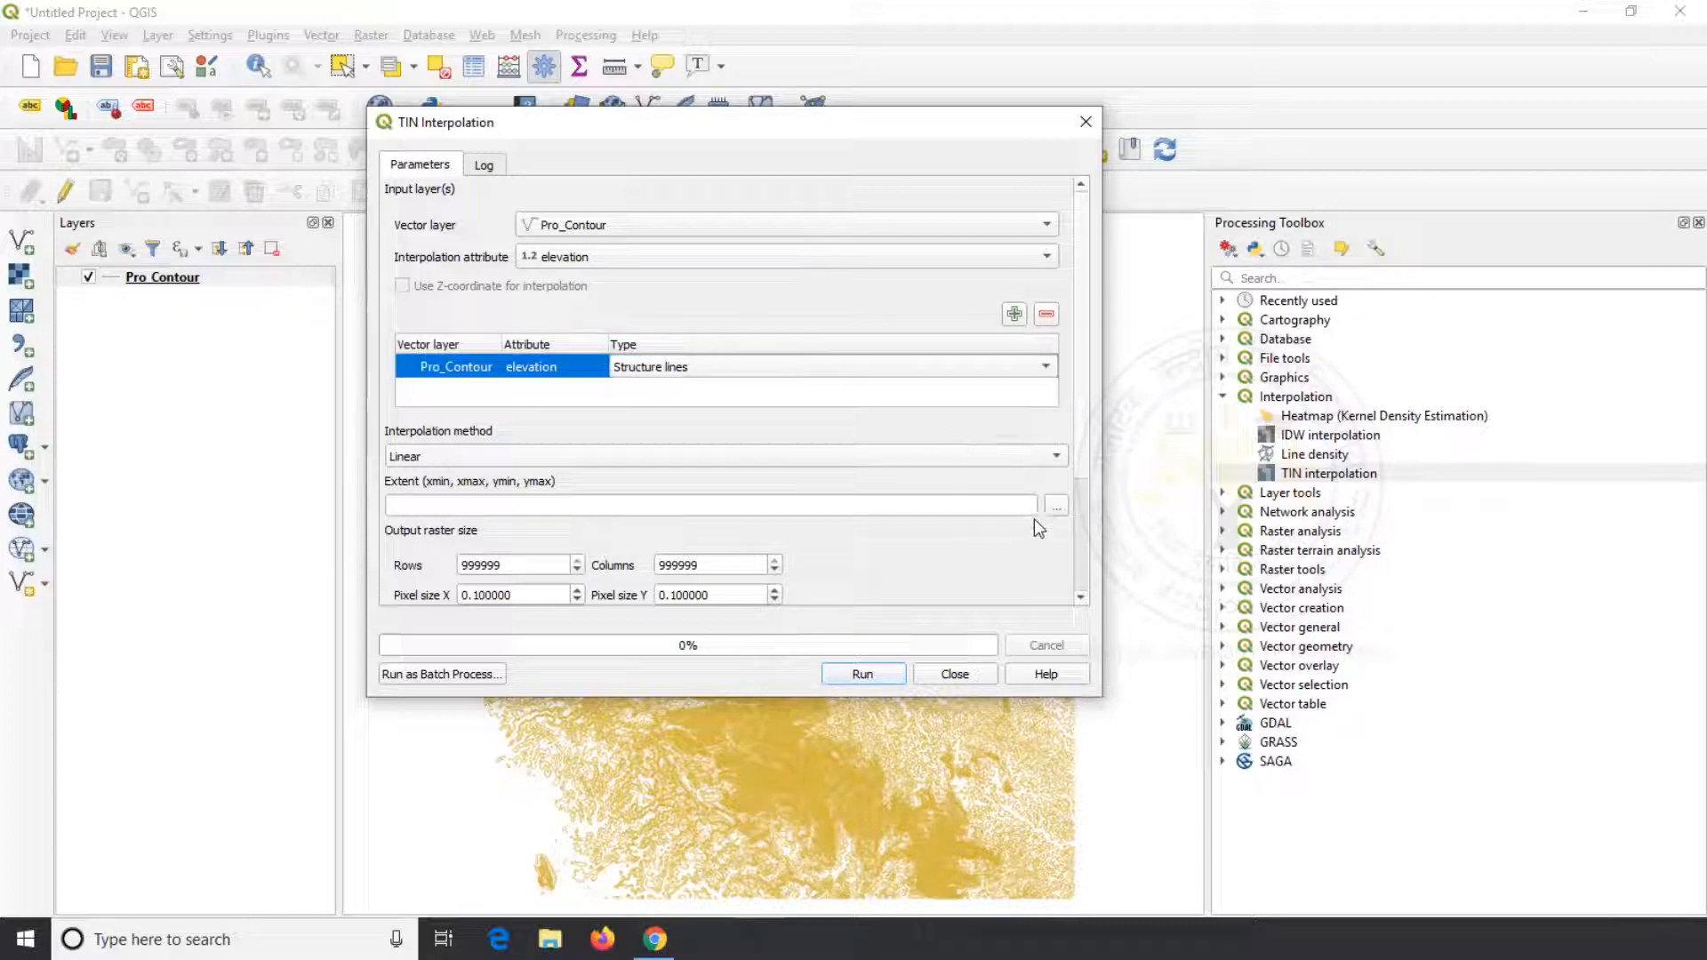
Take the interpolation extent from the Pro_Contour layer and set the output raster's pixel size X to 100
click(1057, 510)
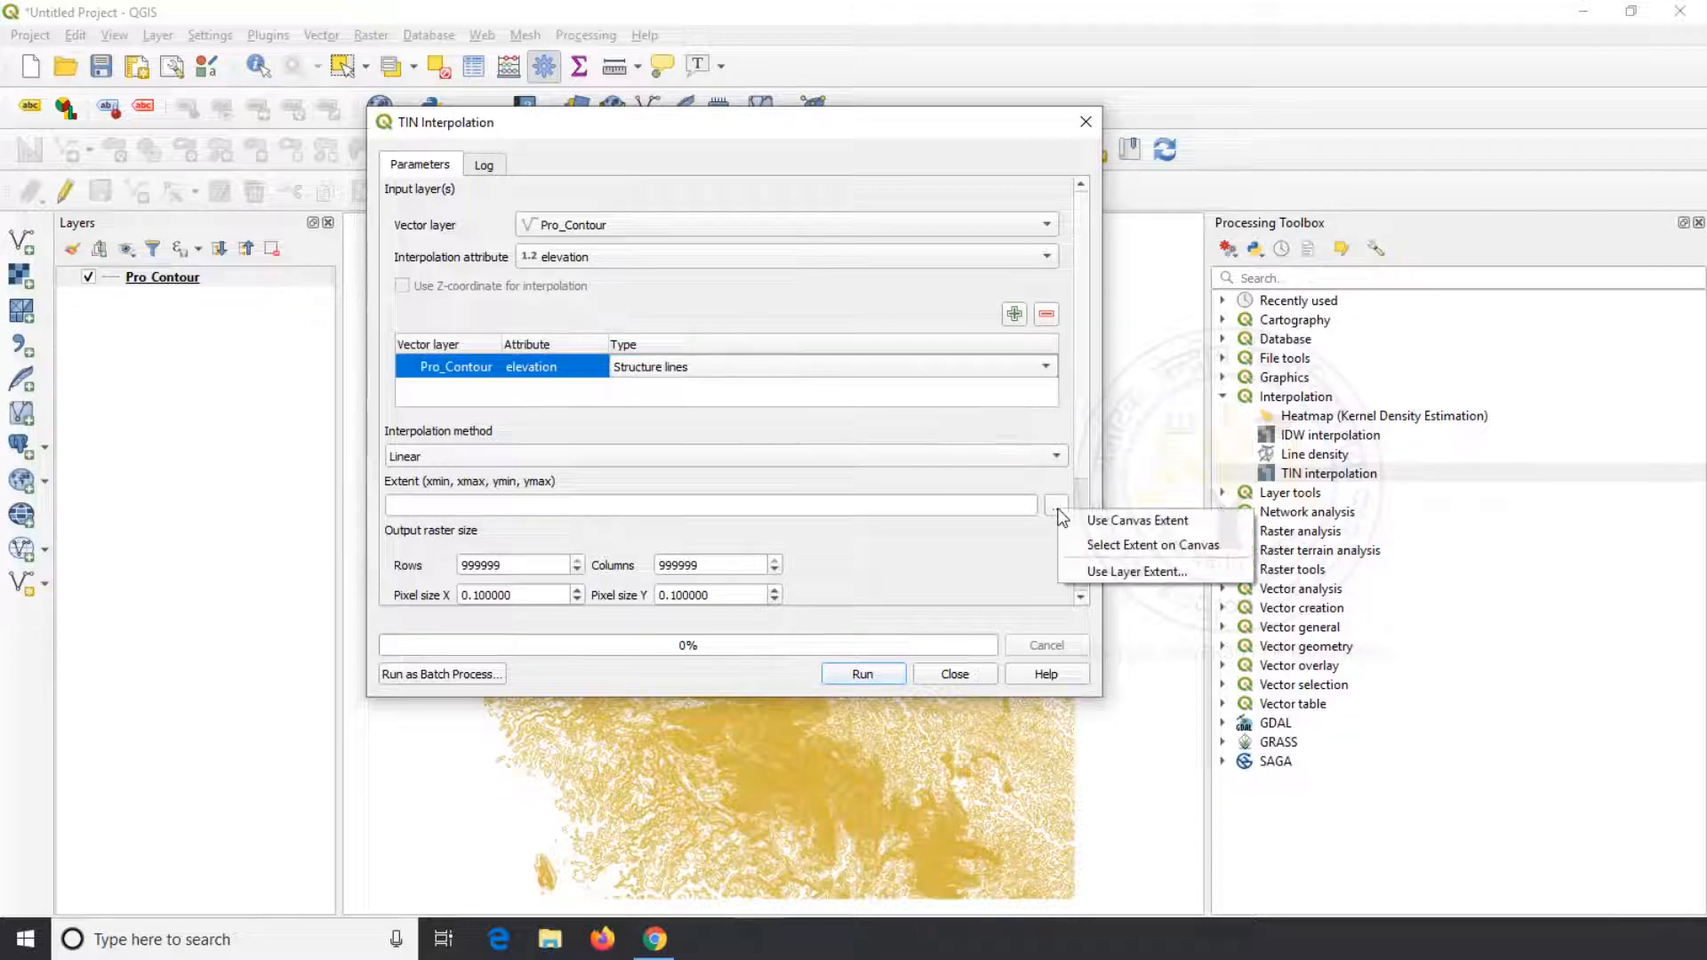
click(1089, 575)
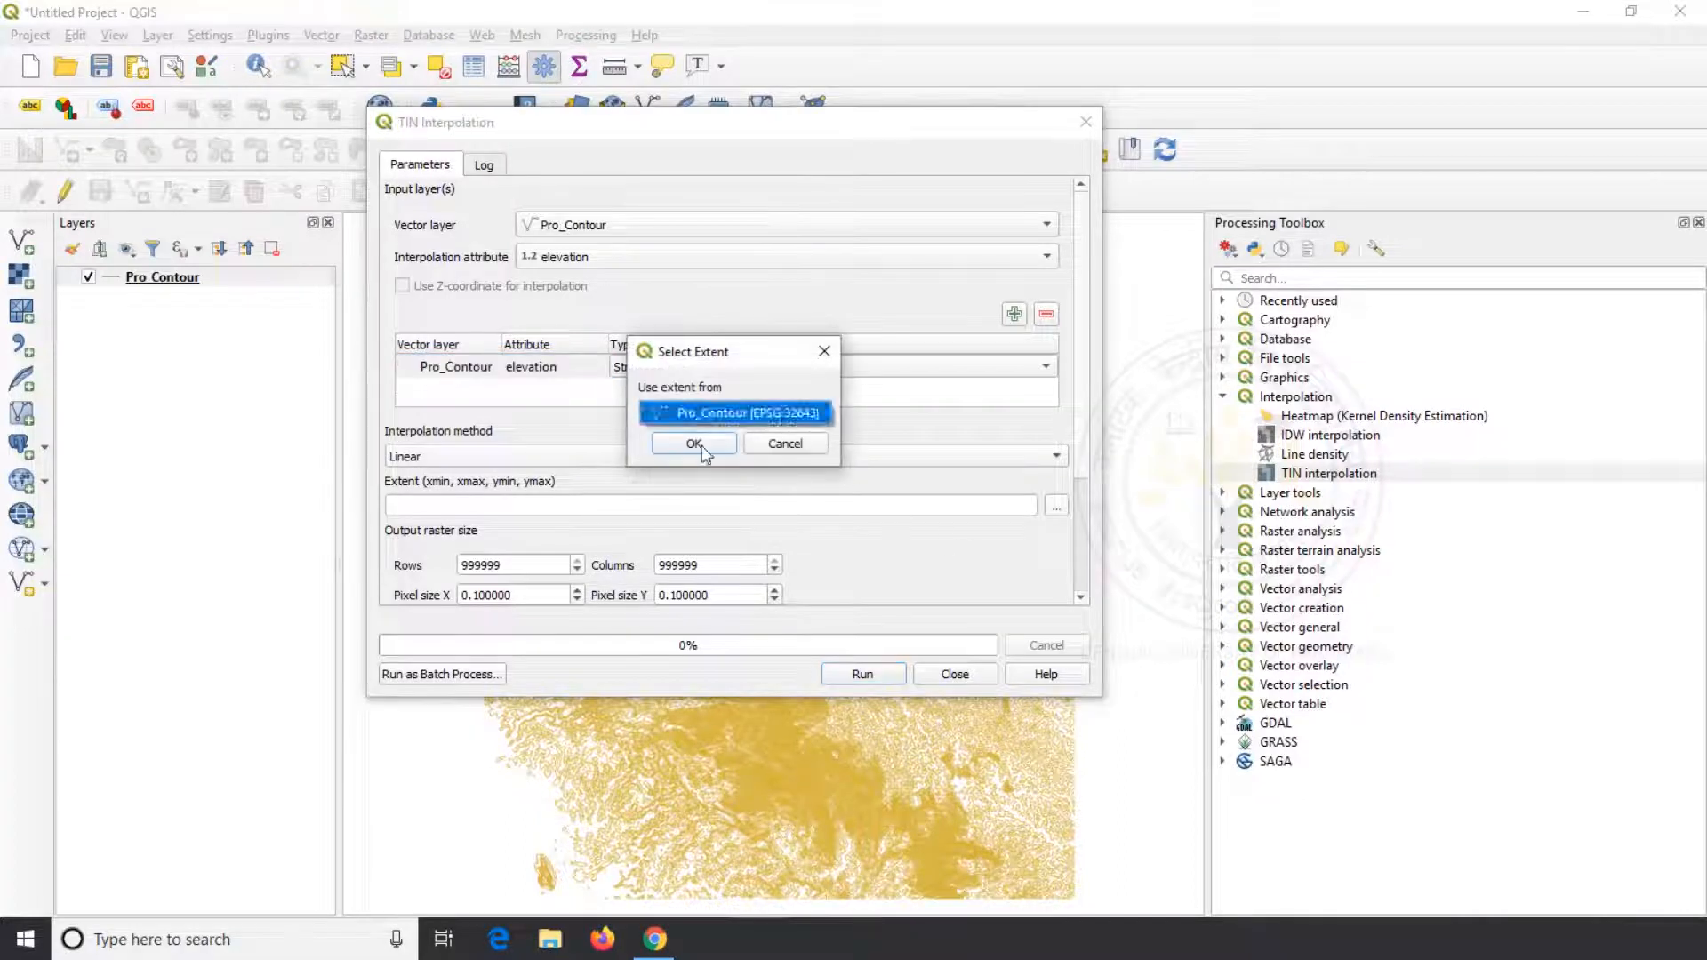
click(698, 447)
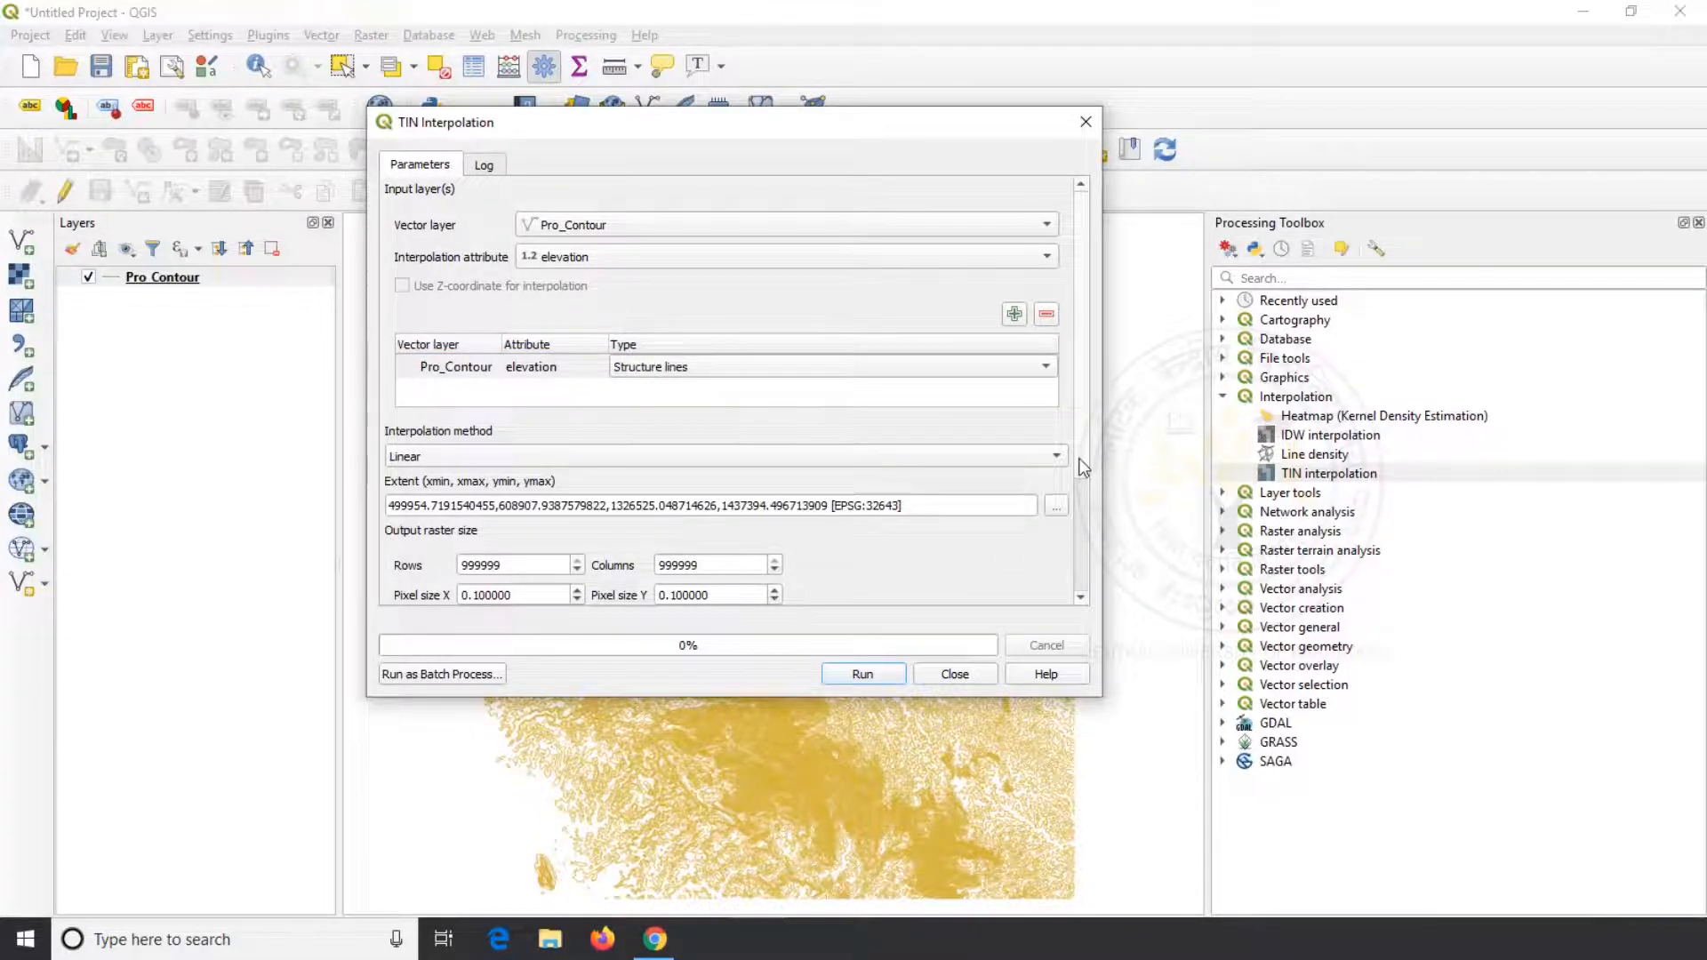
scroll(1081, 493, down, 3)
drag(526, 447, 375, 450)
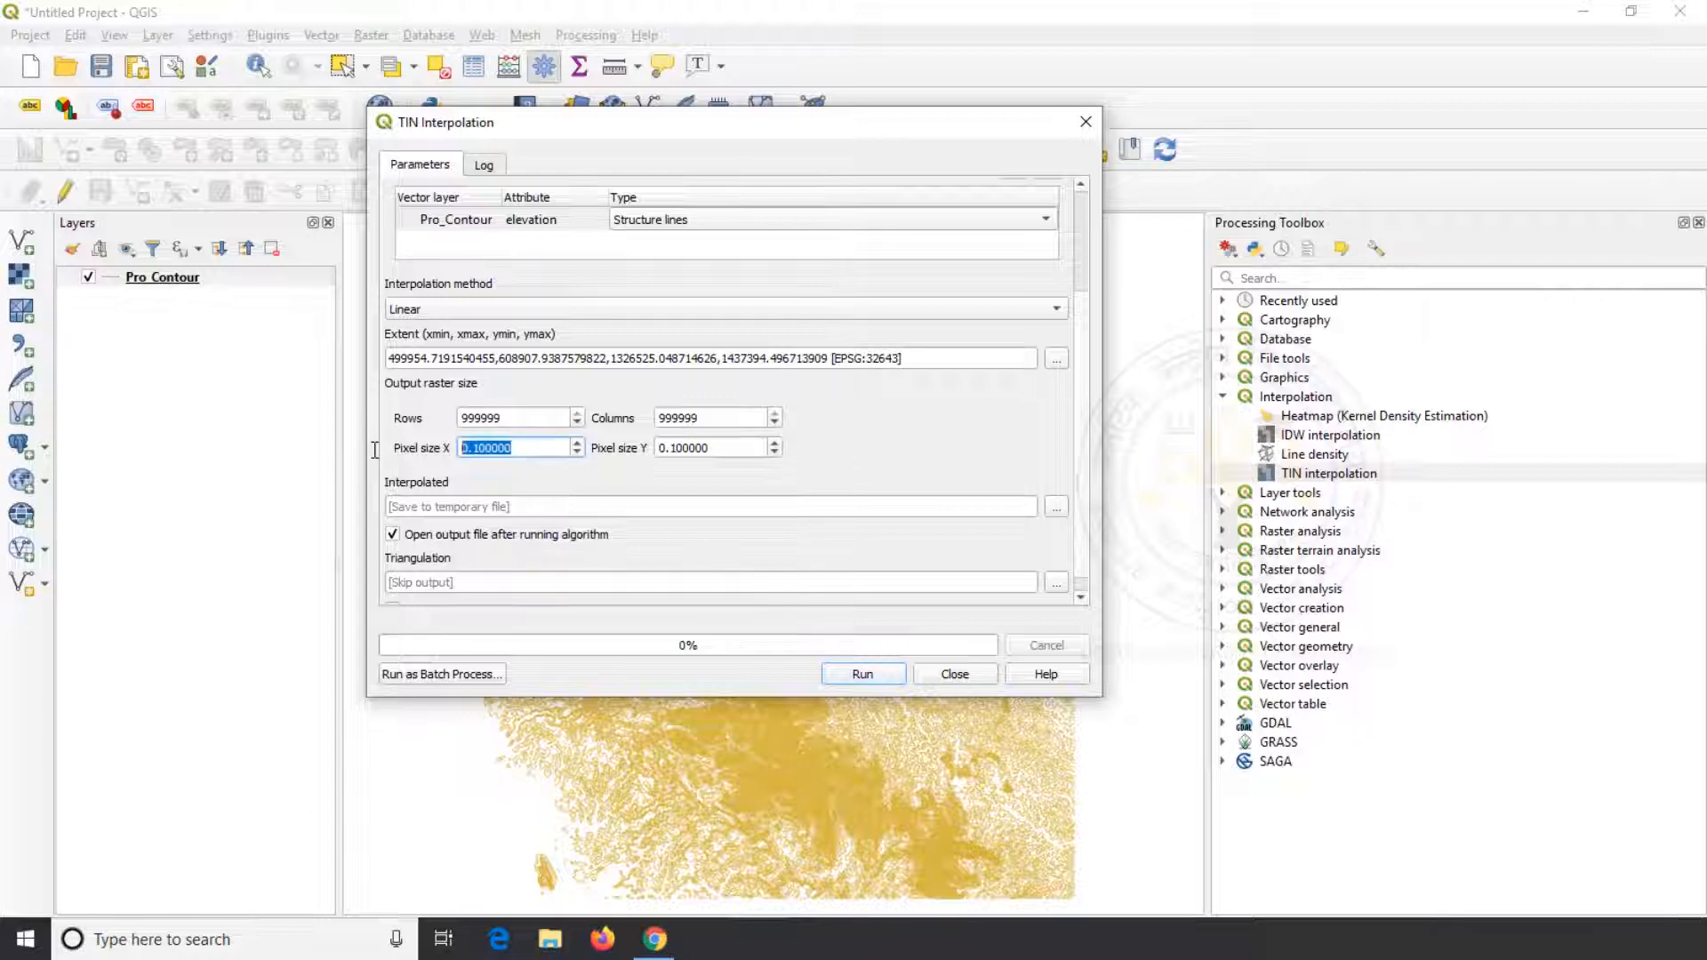
text(100)
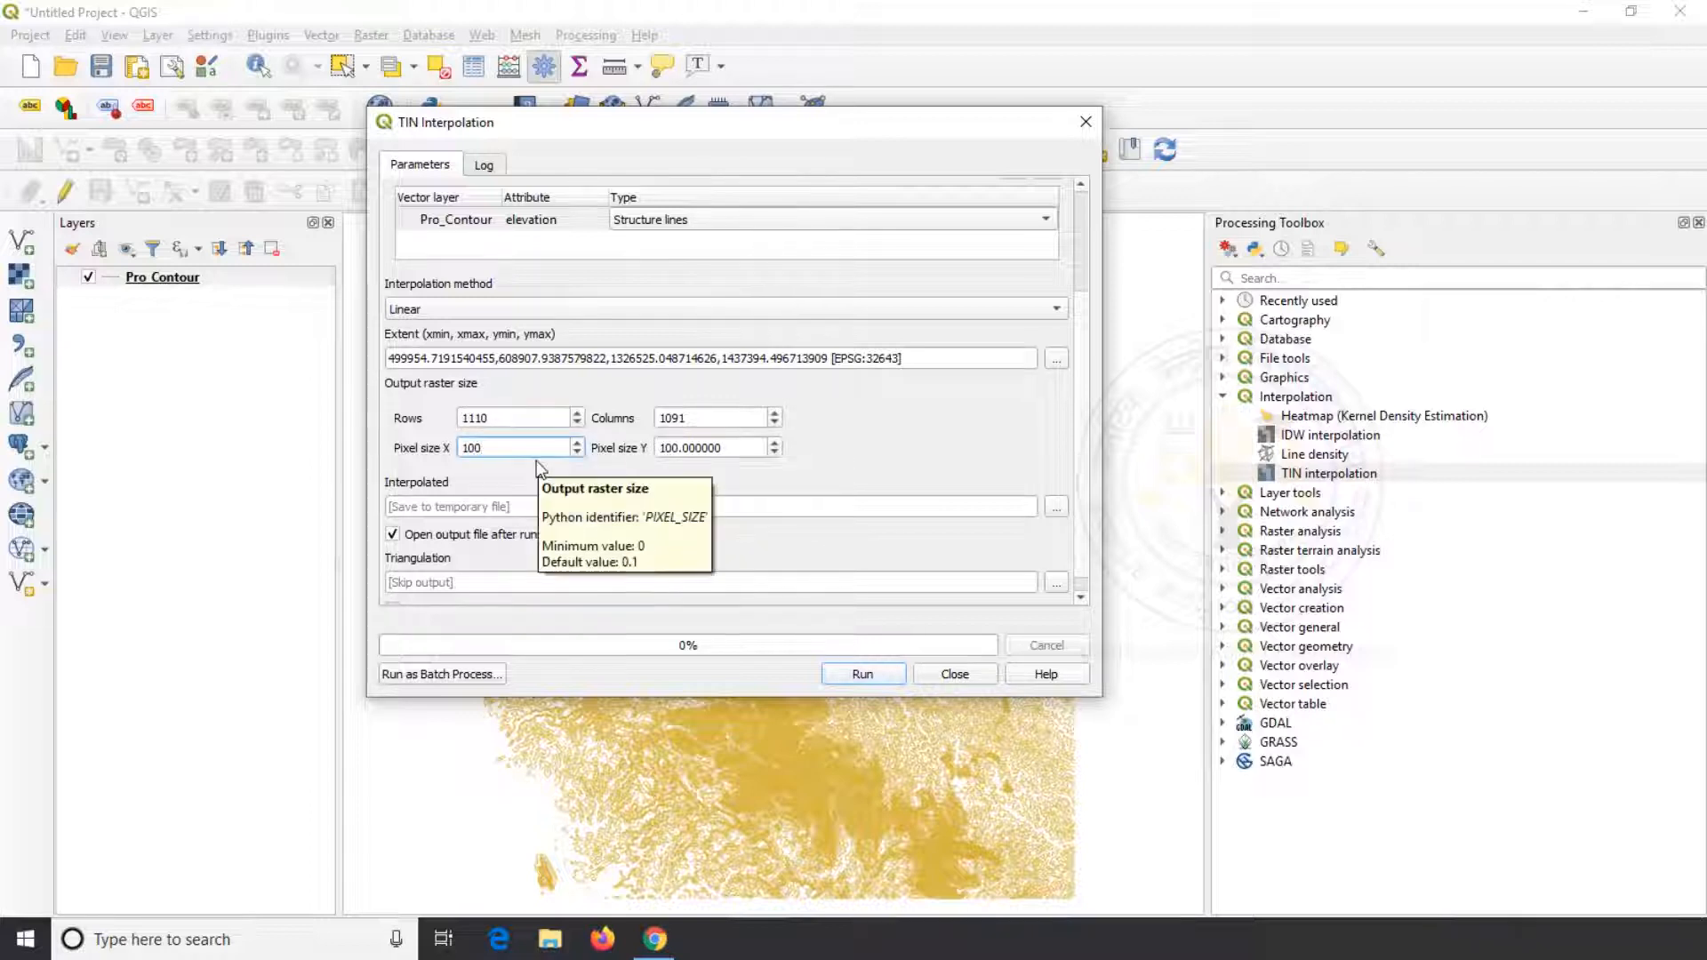
Run the TIN interpolation of the contours, close its dialog and hide the Pro_Contour layer
click(862, 678)
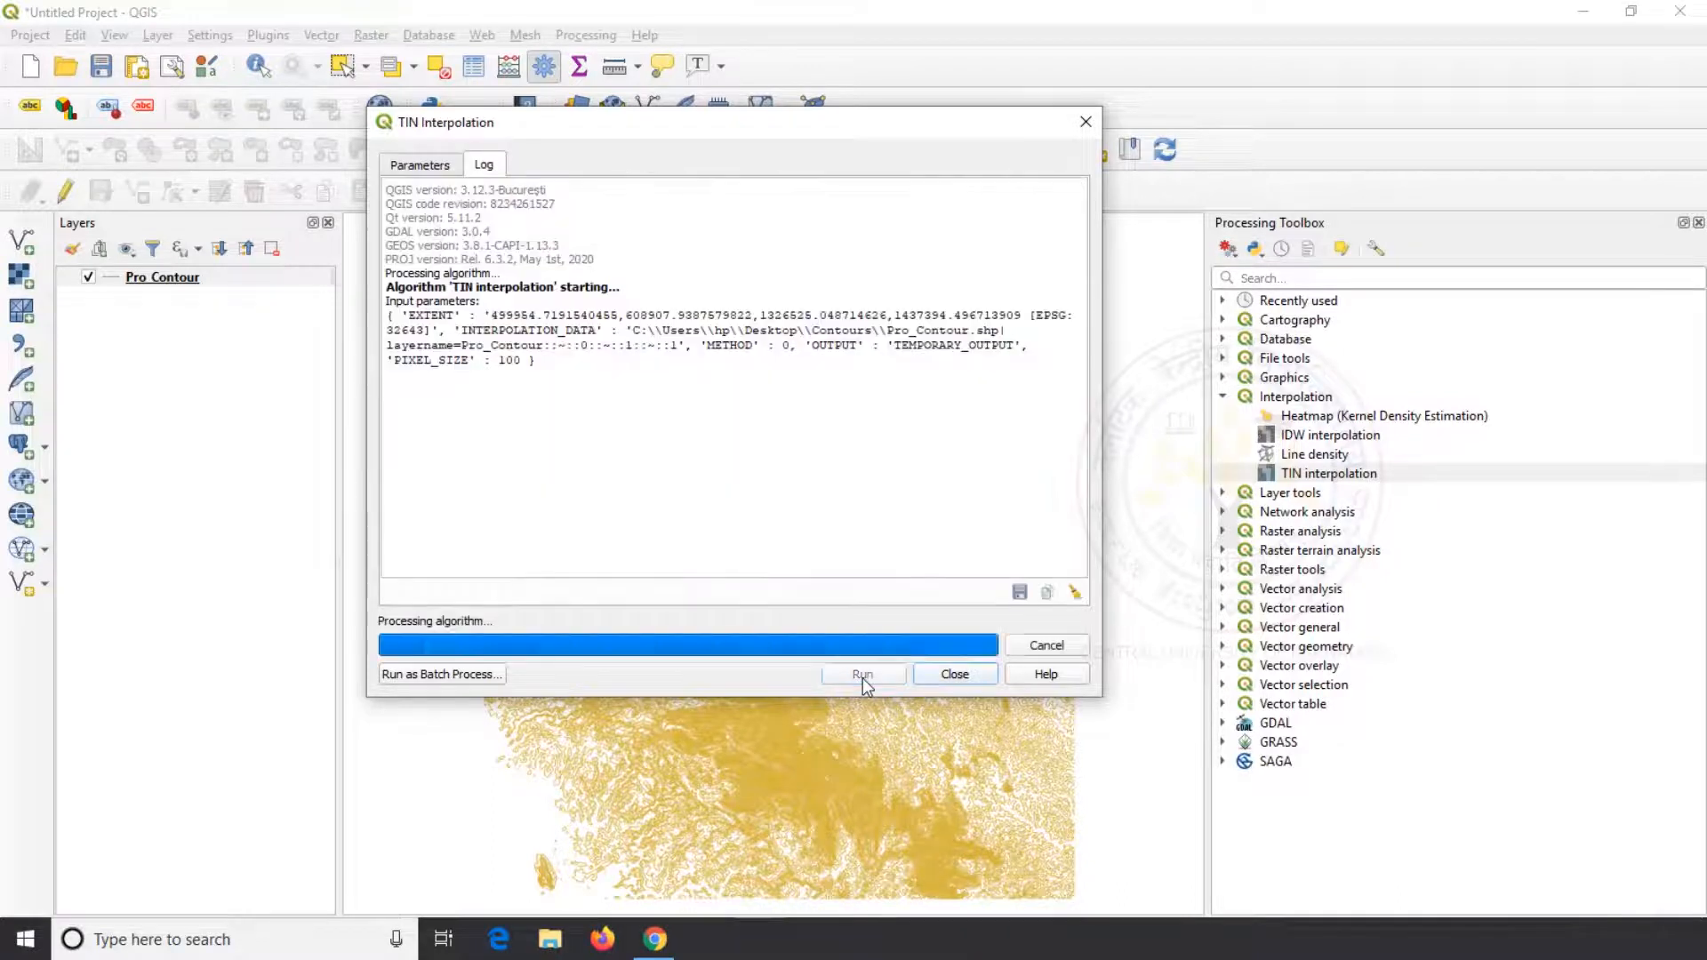
click(949, 674)
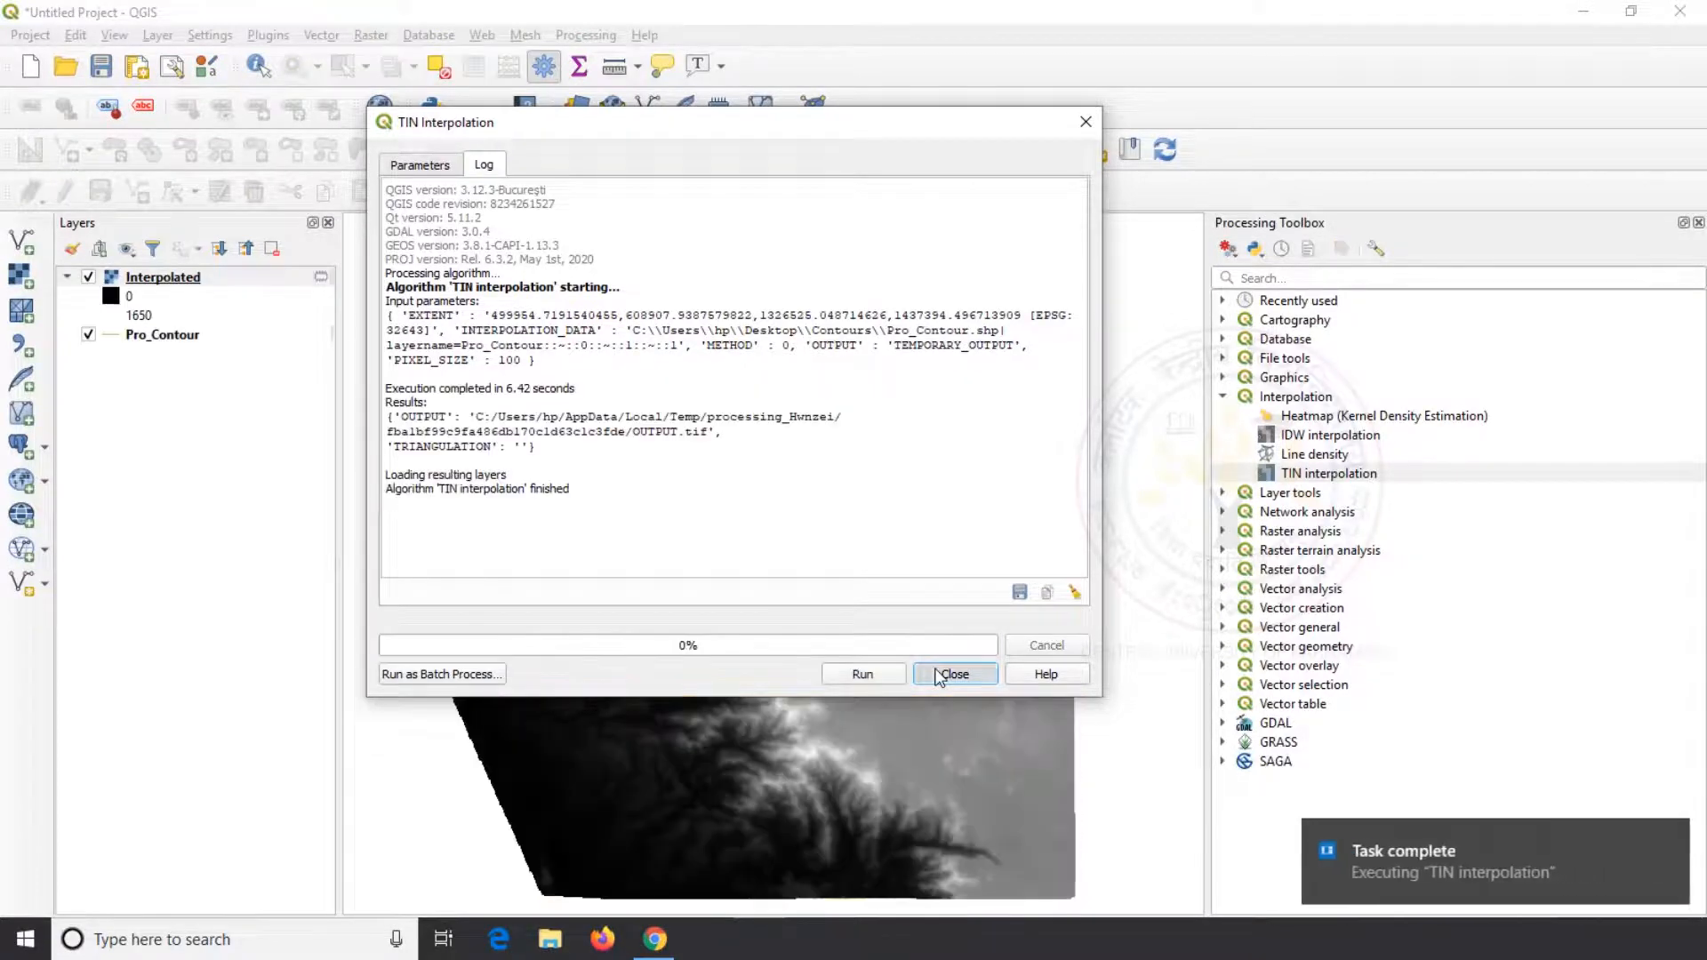
click(88, 335)
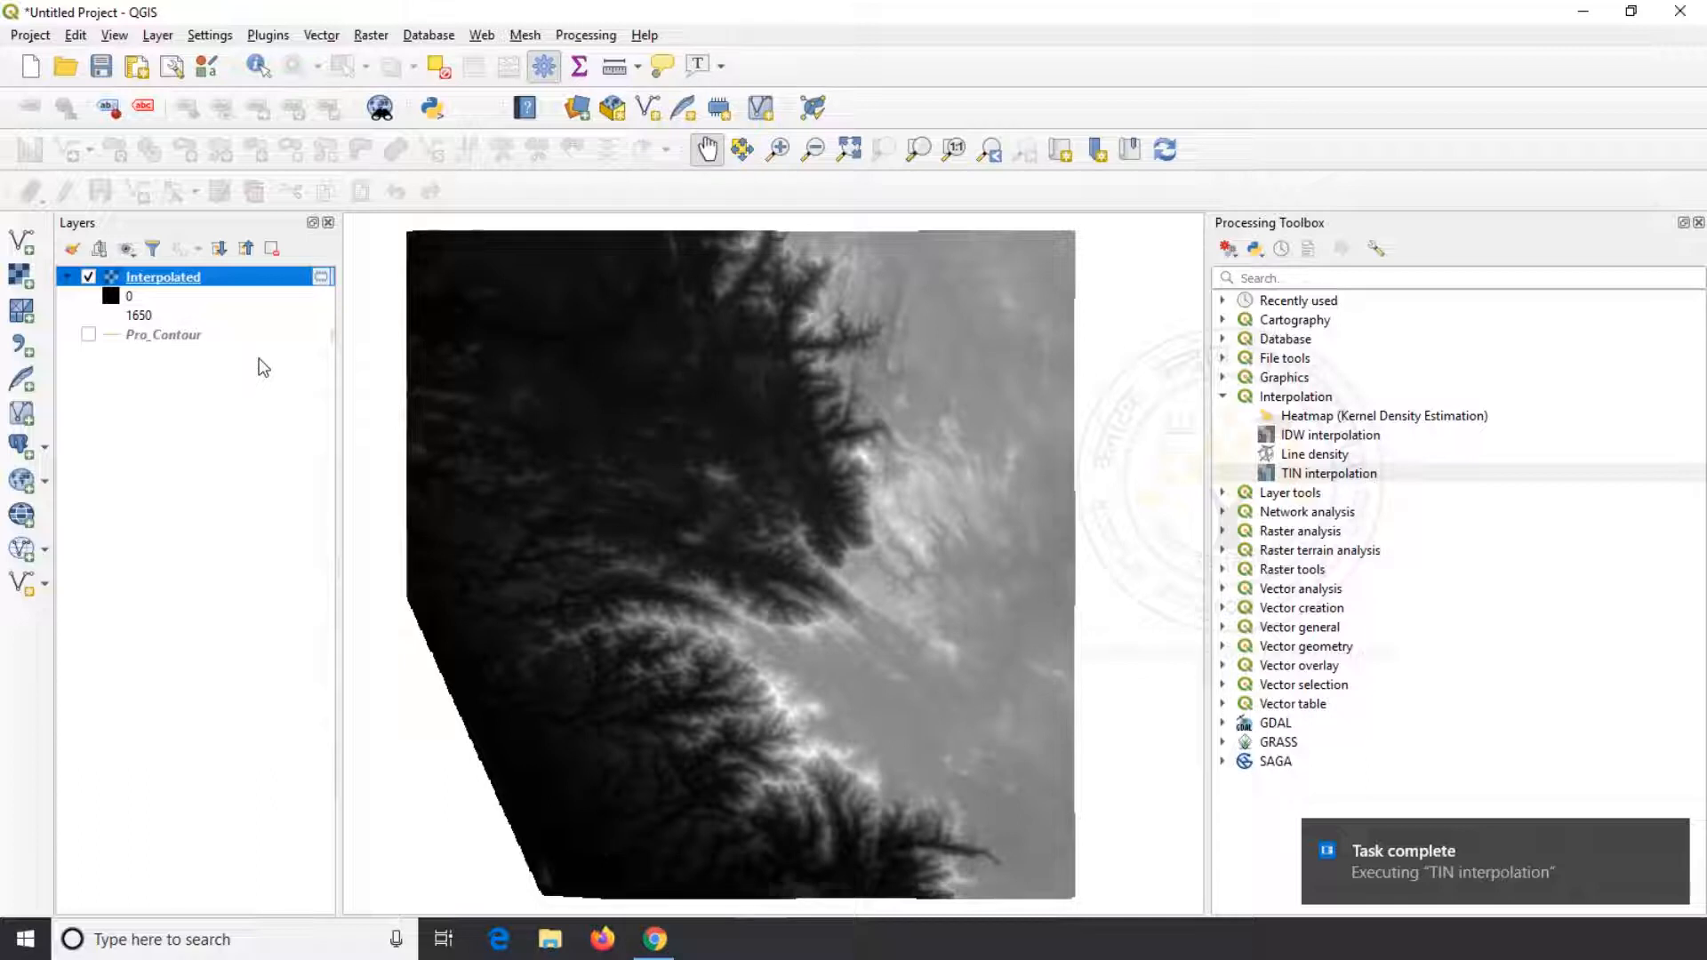
Export the Interpolated raster as the GeoTIFF Elevation in the Desktop's Contours folder, adding the saved file to the map
right_click(183, 279)
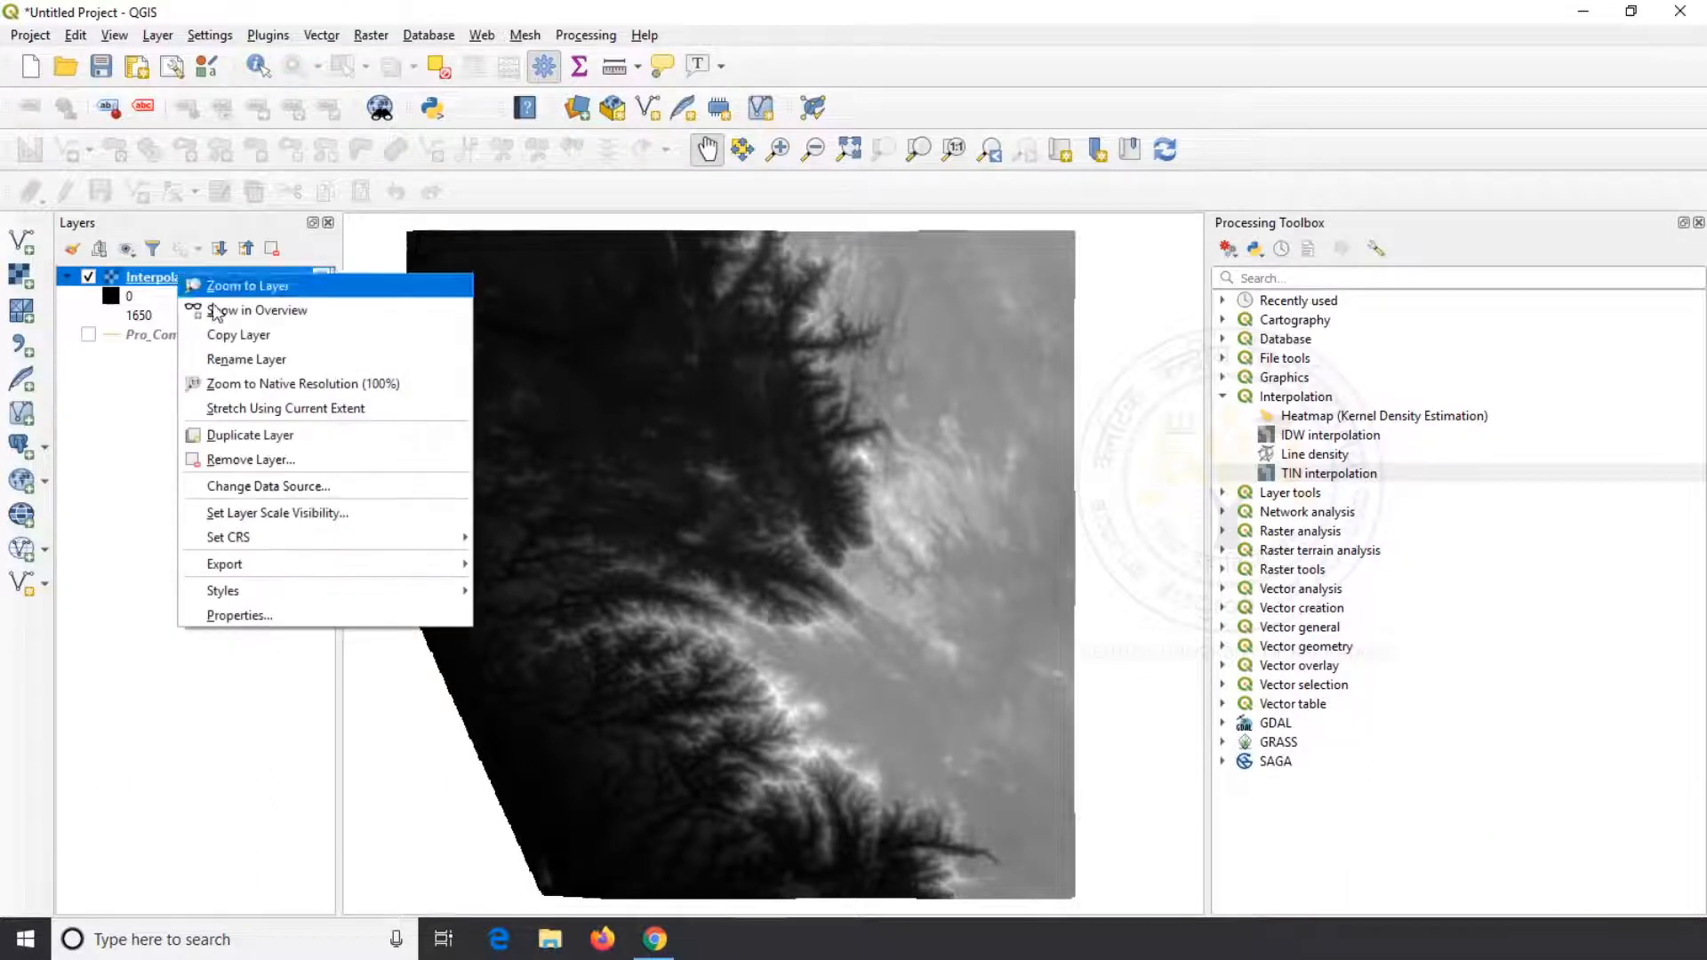
mouse_move(382, 573)
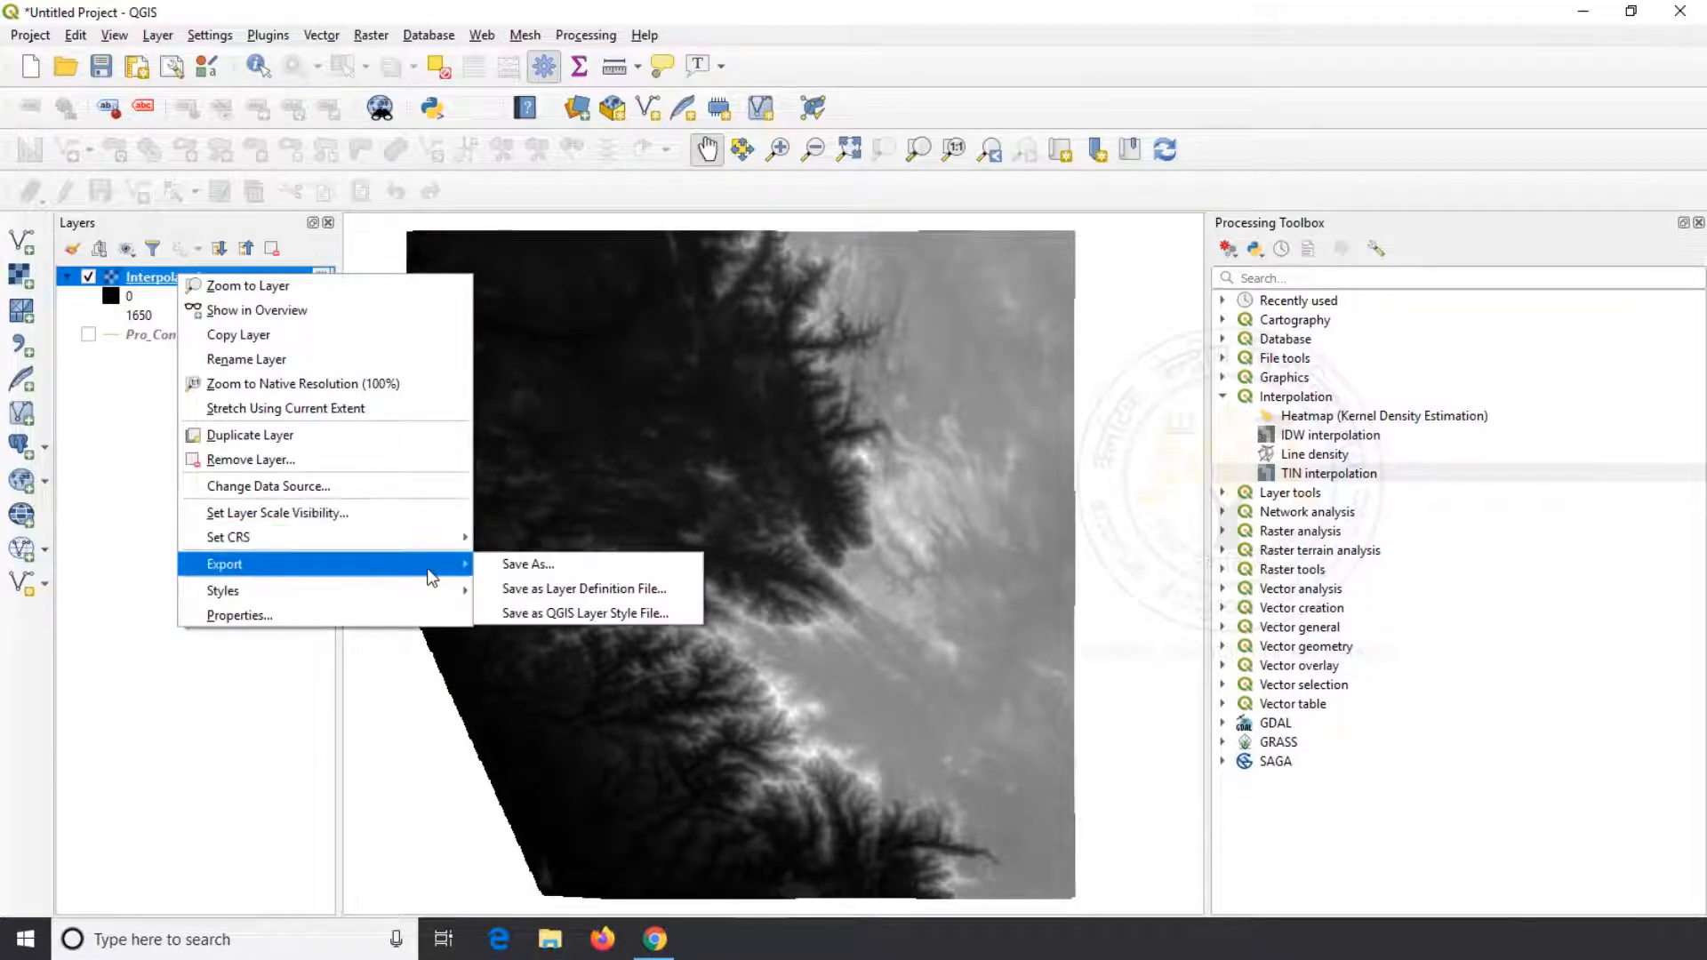
click(528, 573)
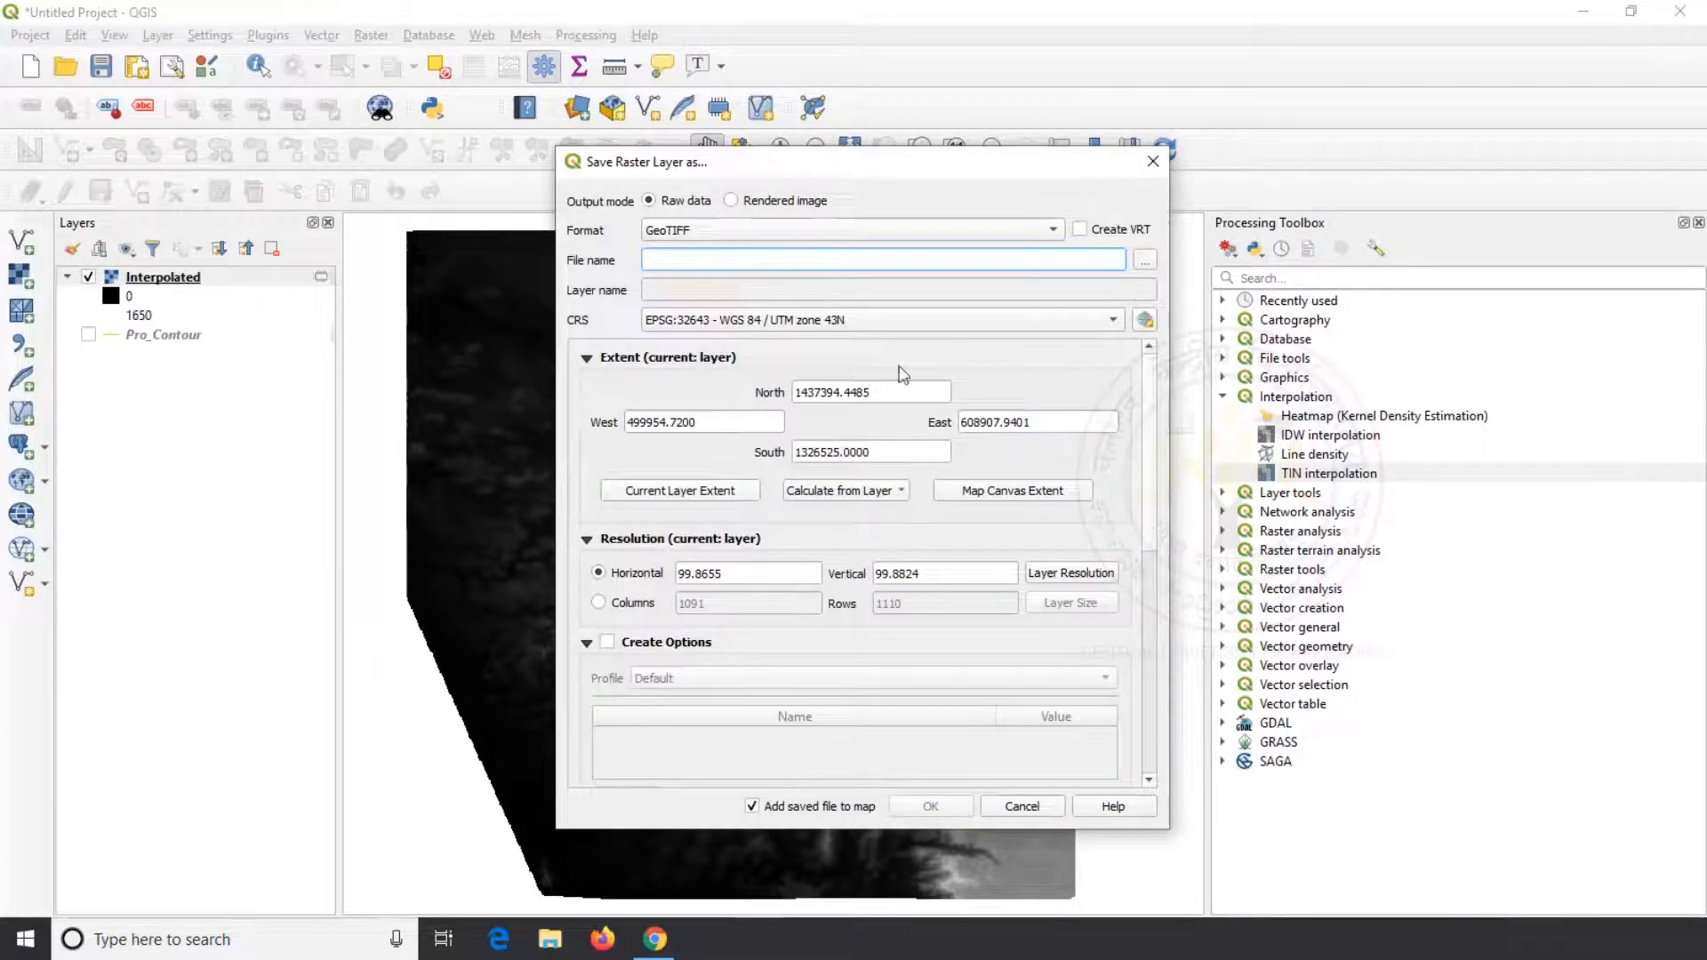
click(1145, 261)
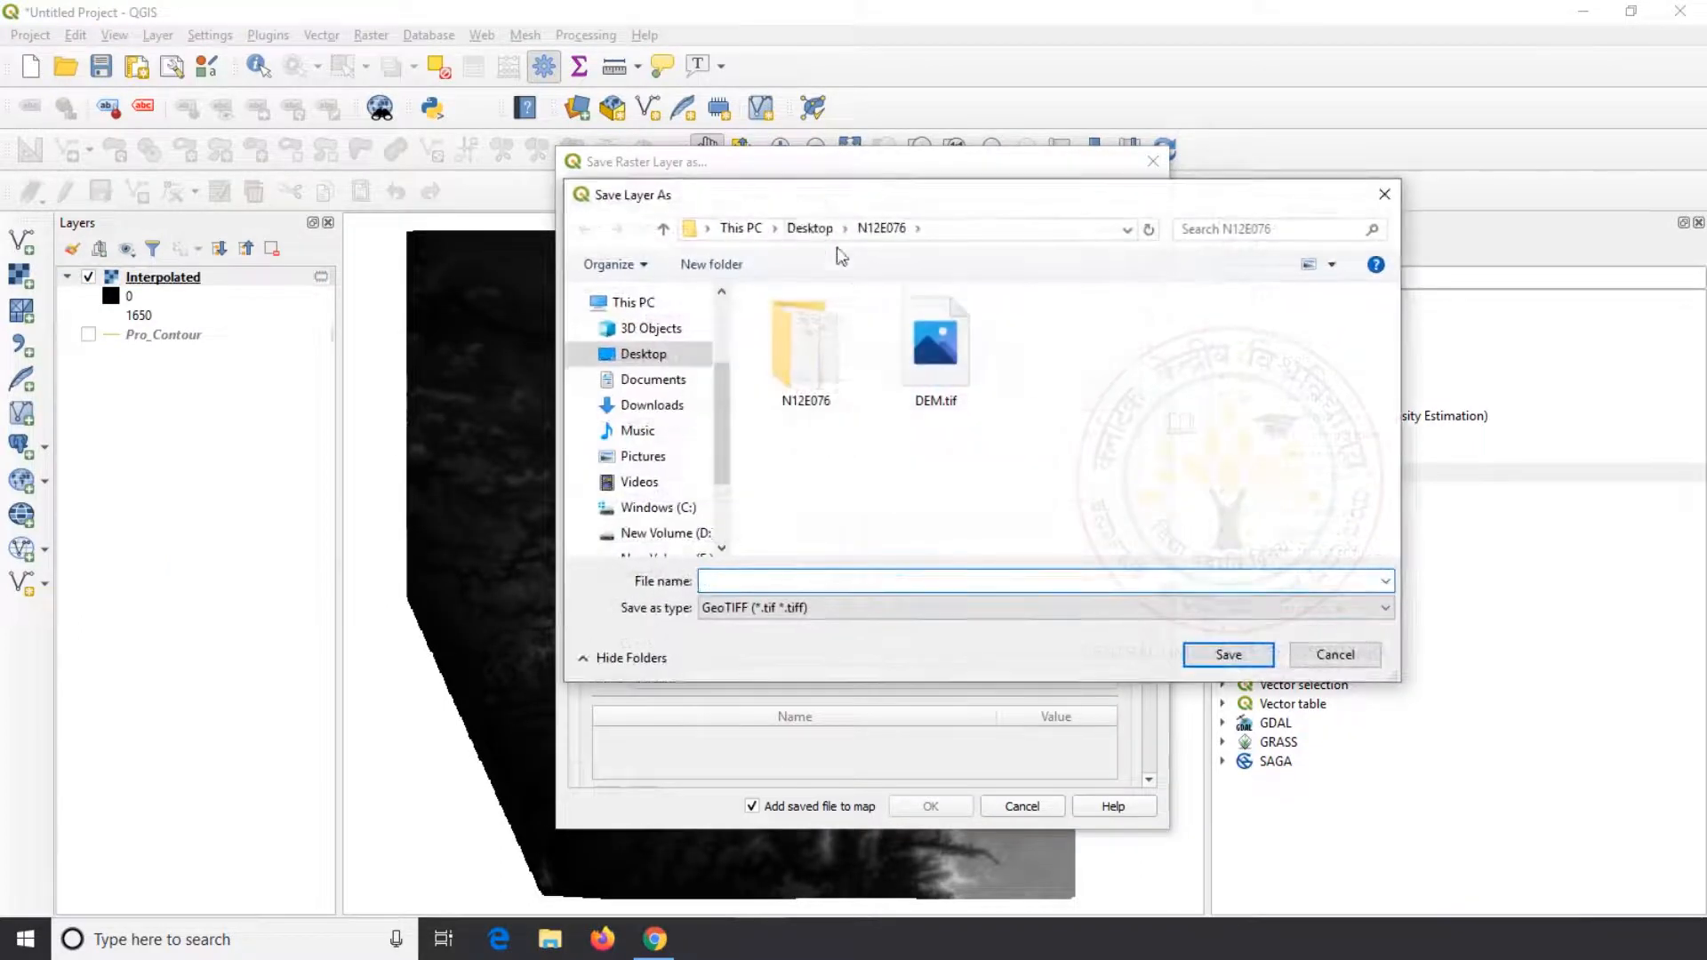
click(810, 229)
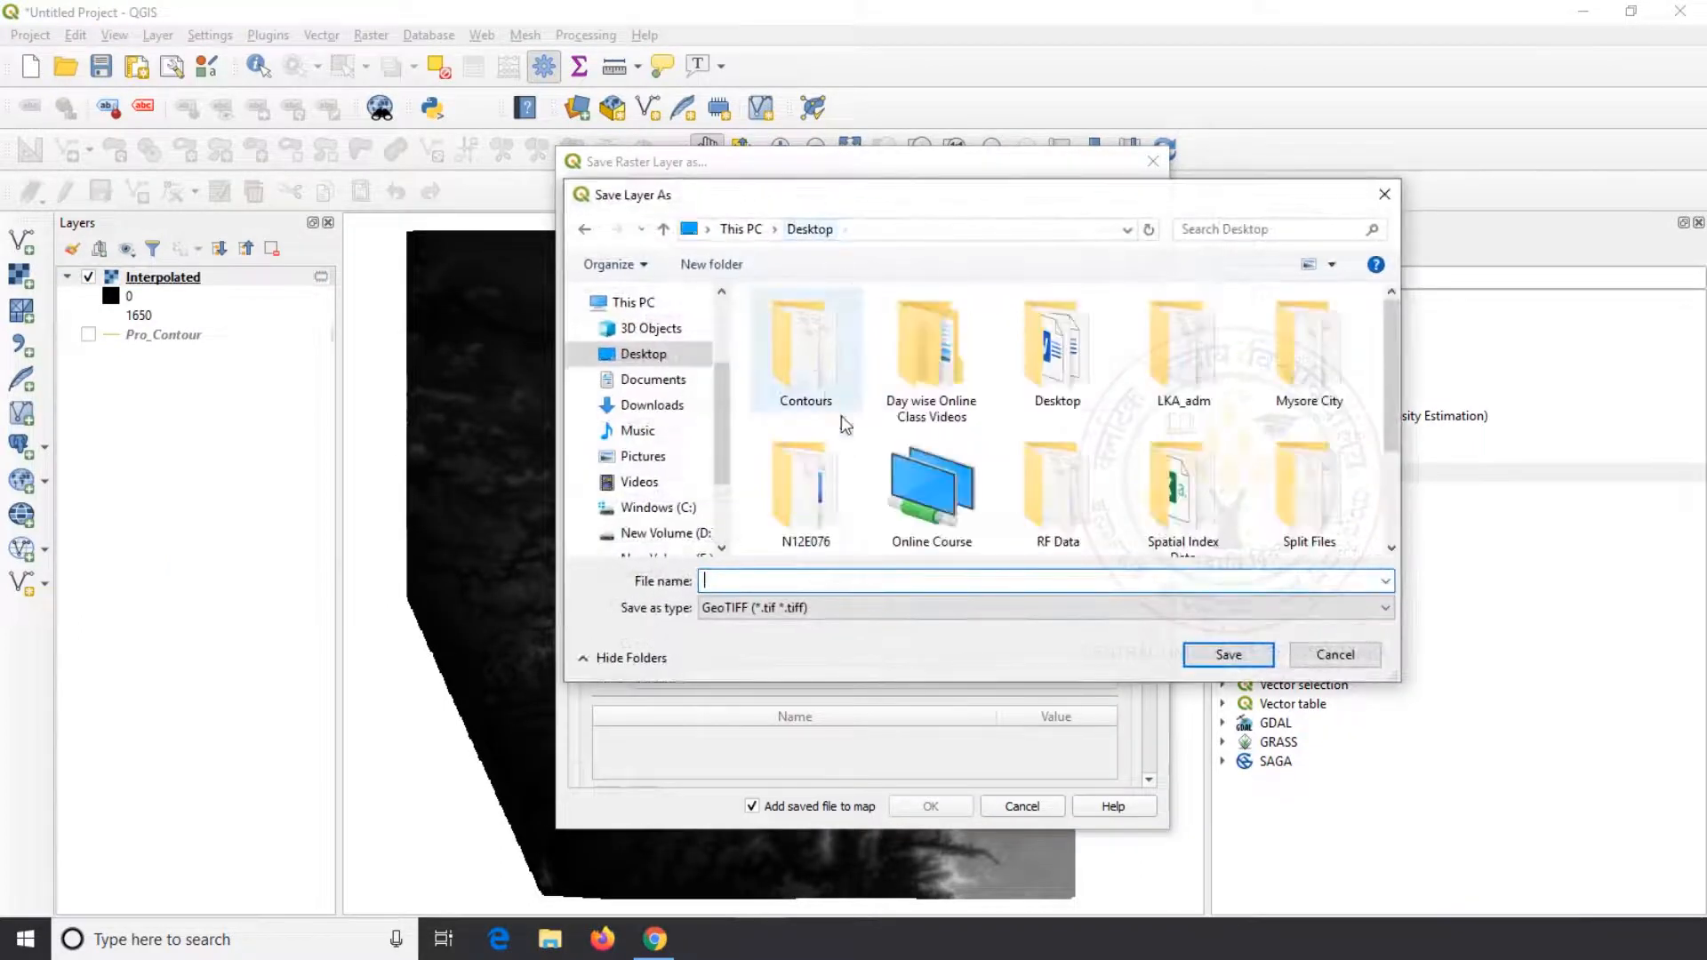
double_click(809, 339)
text(Elevation)
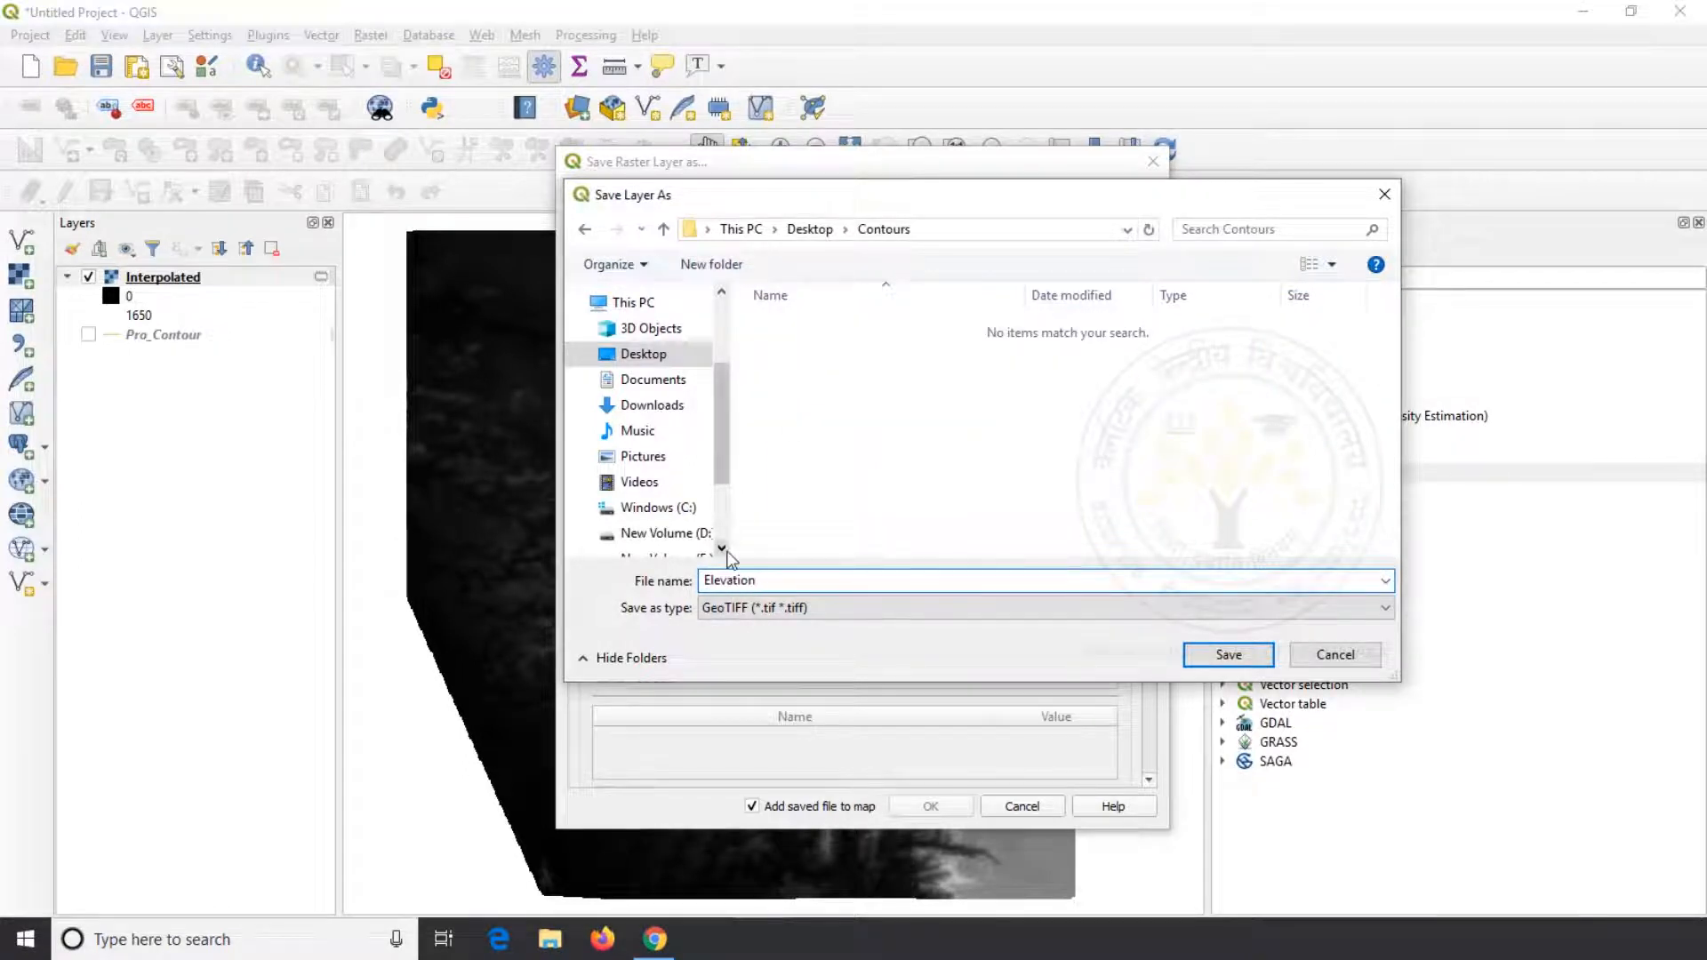
click(1228, 654)
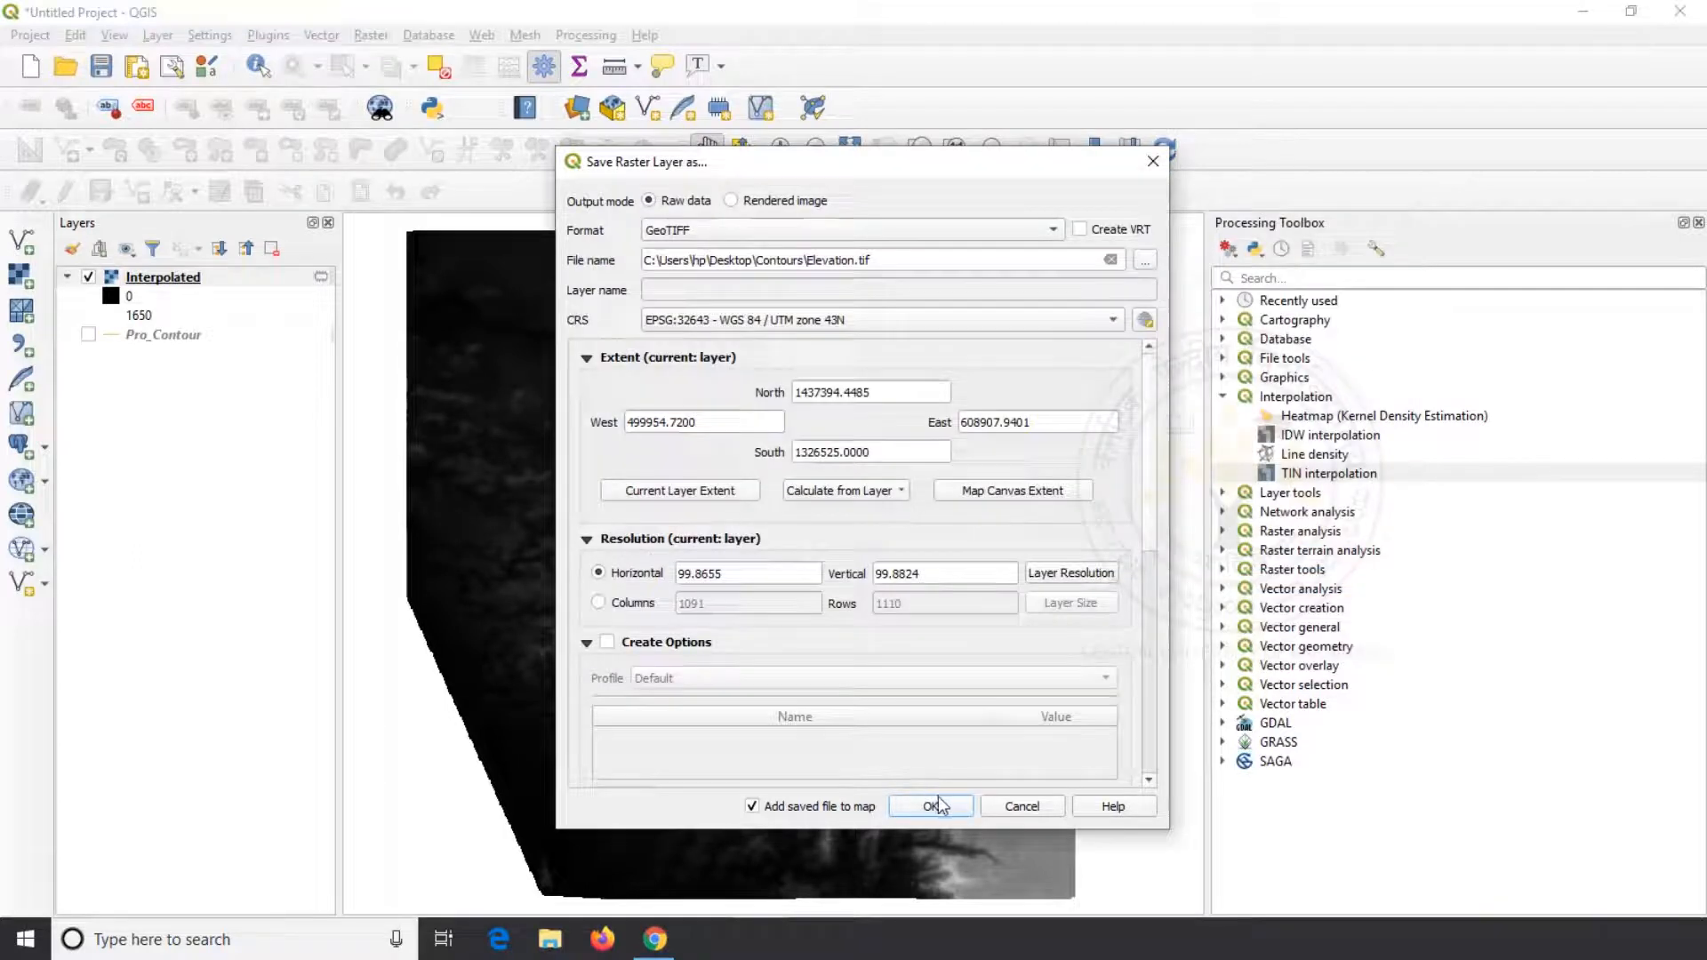
click(931, 805)
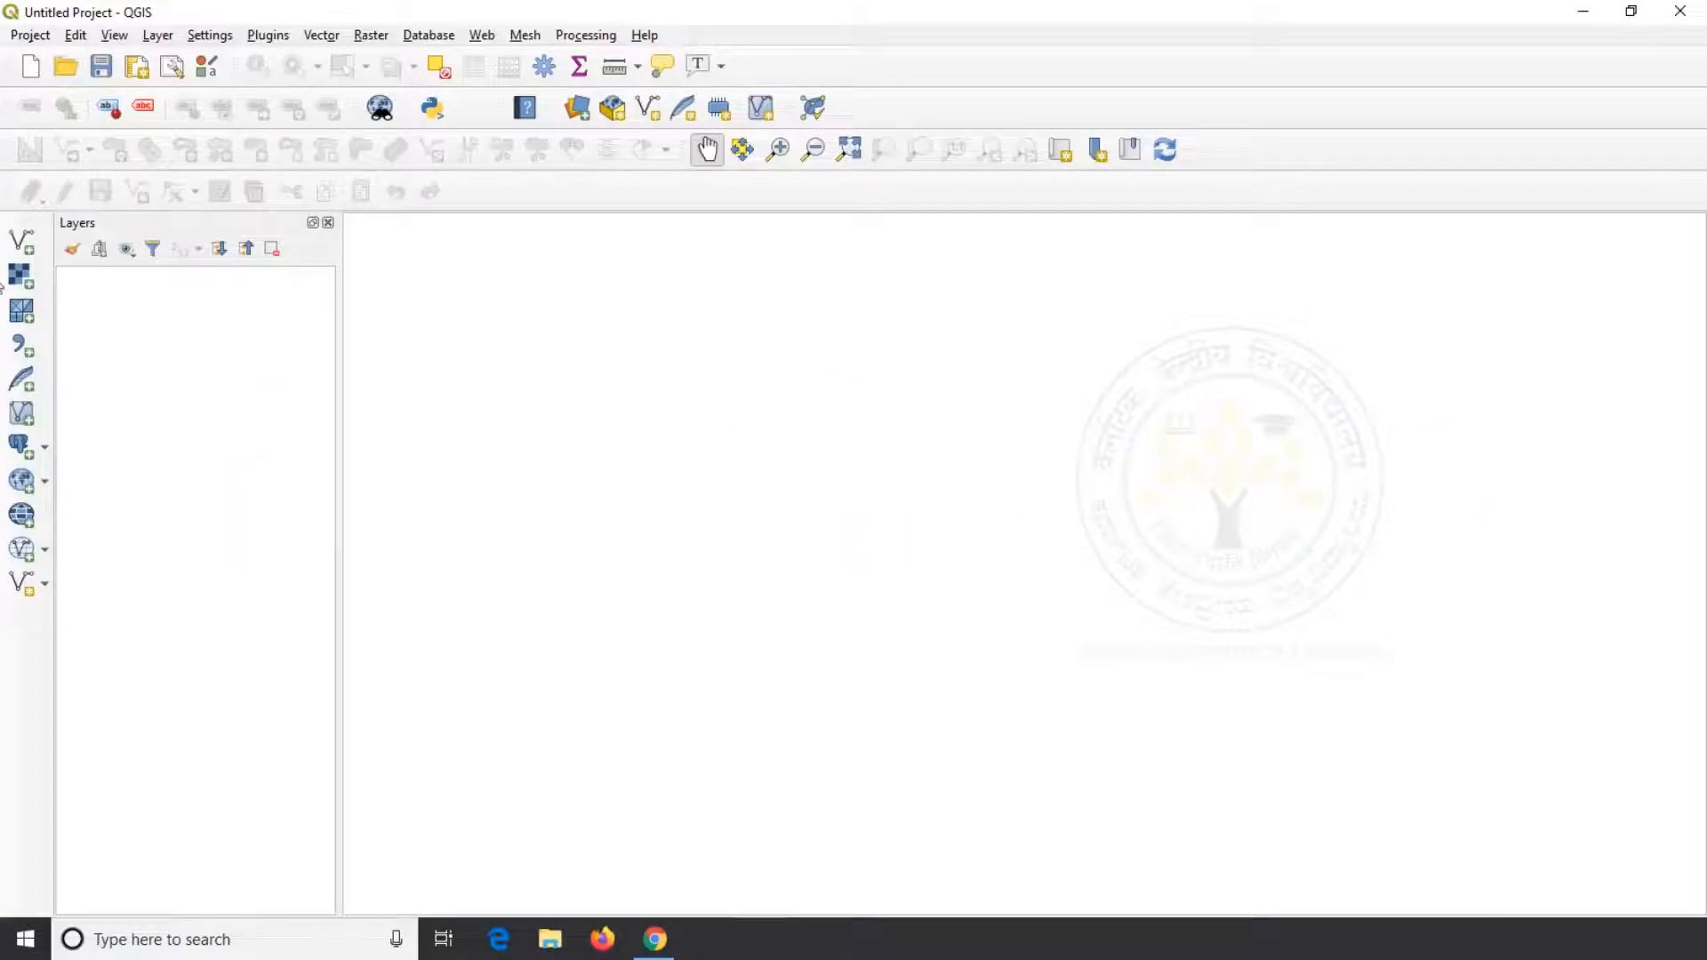
Add the raster Elevation.tif from the Desktop's Contours folder to the empty project
click(21, 275)
click(1238, 451)
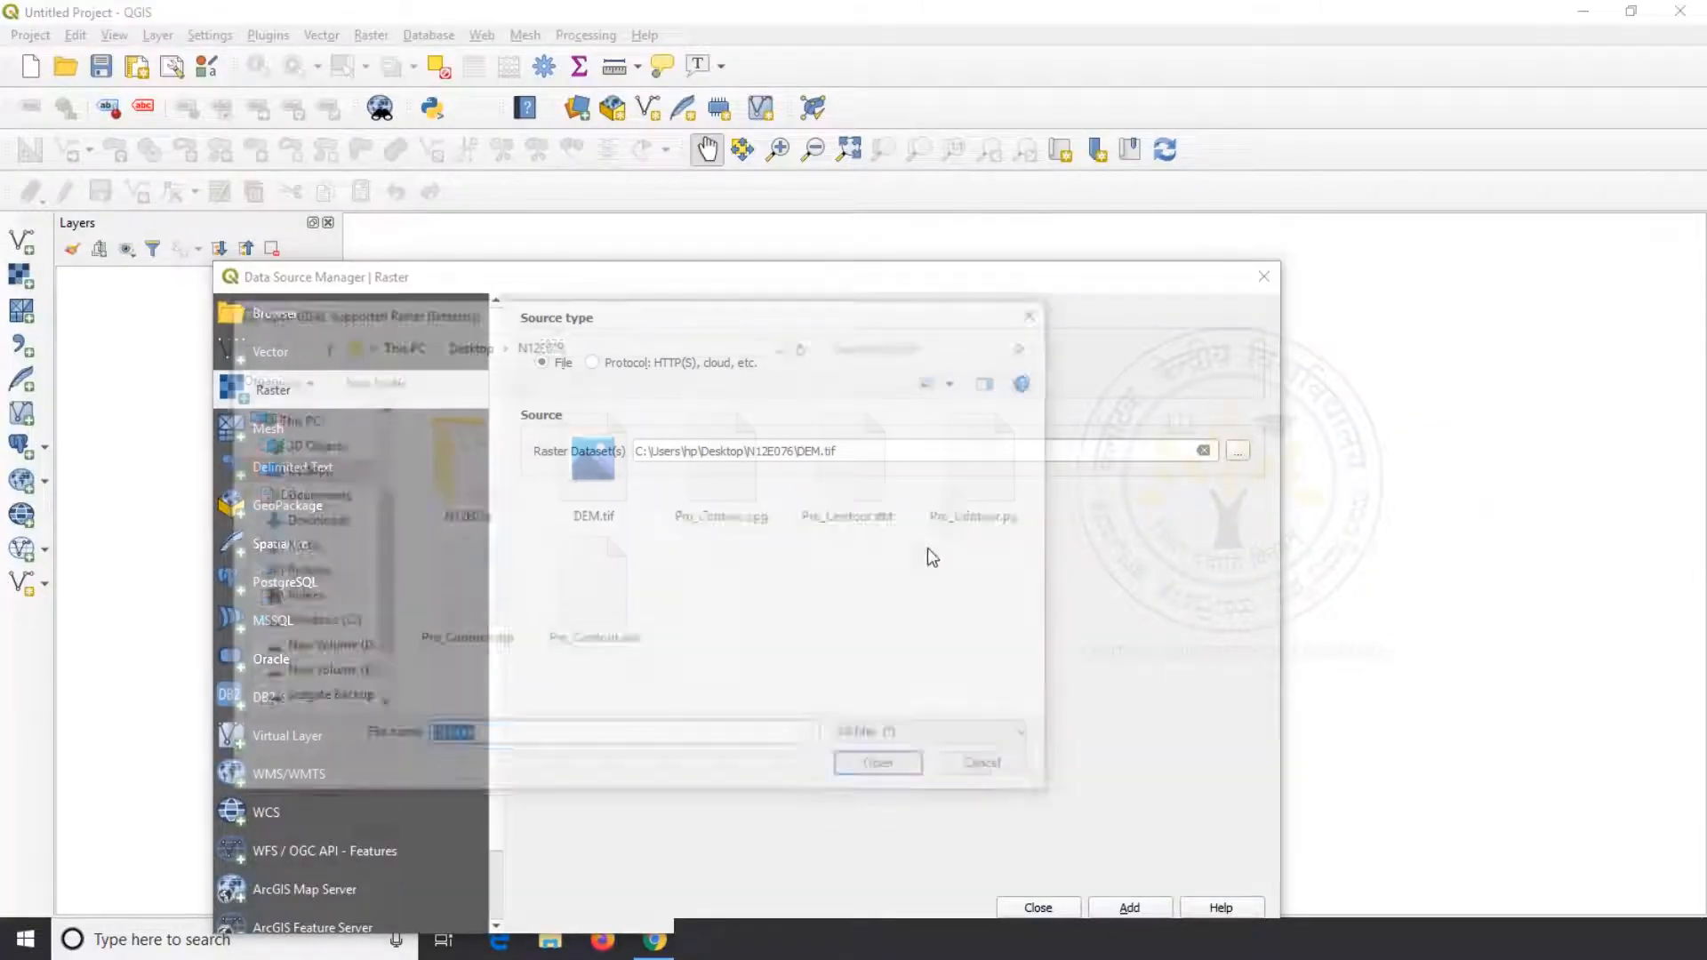
click(481, 355)
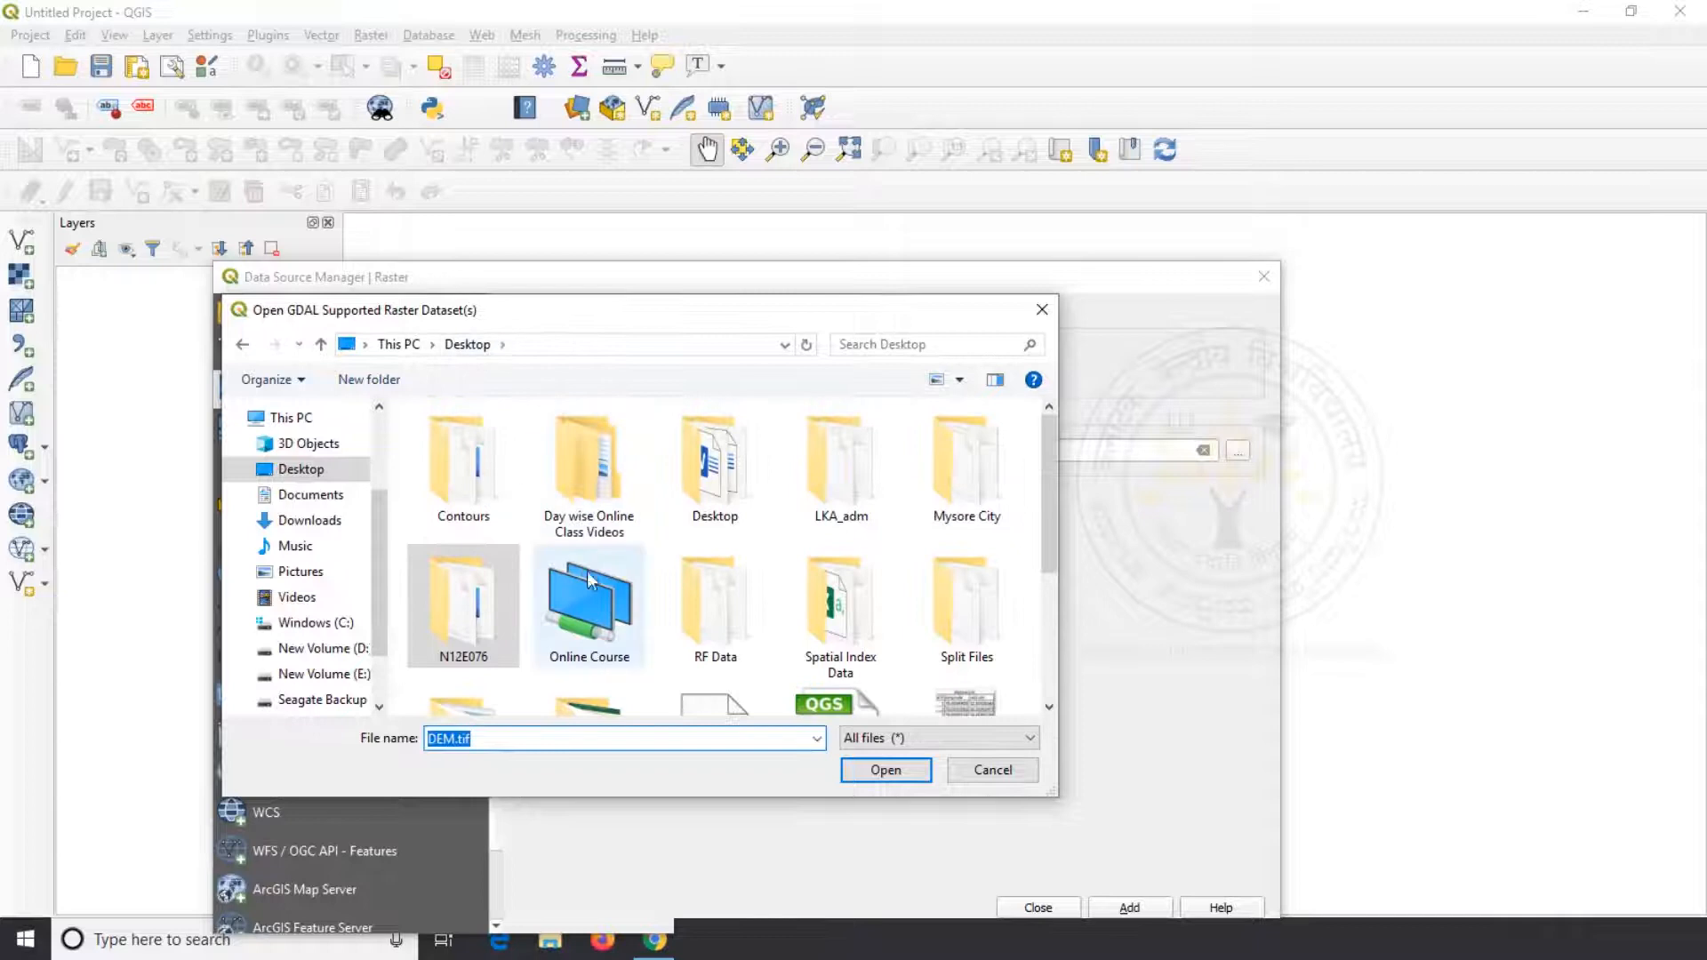
double_click(491, 485)
click(531, 442)
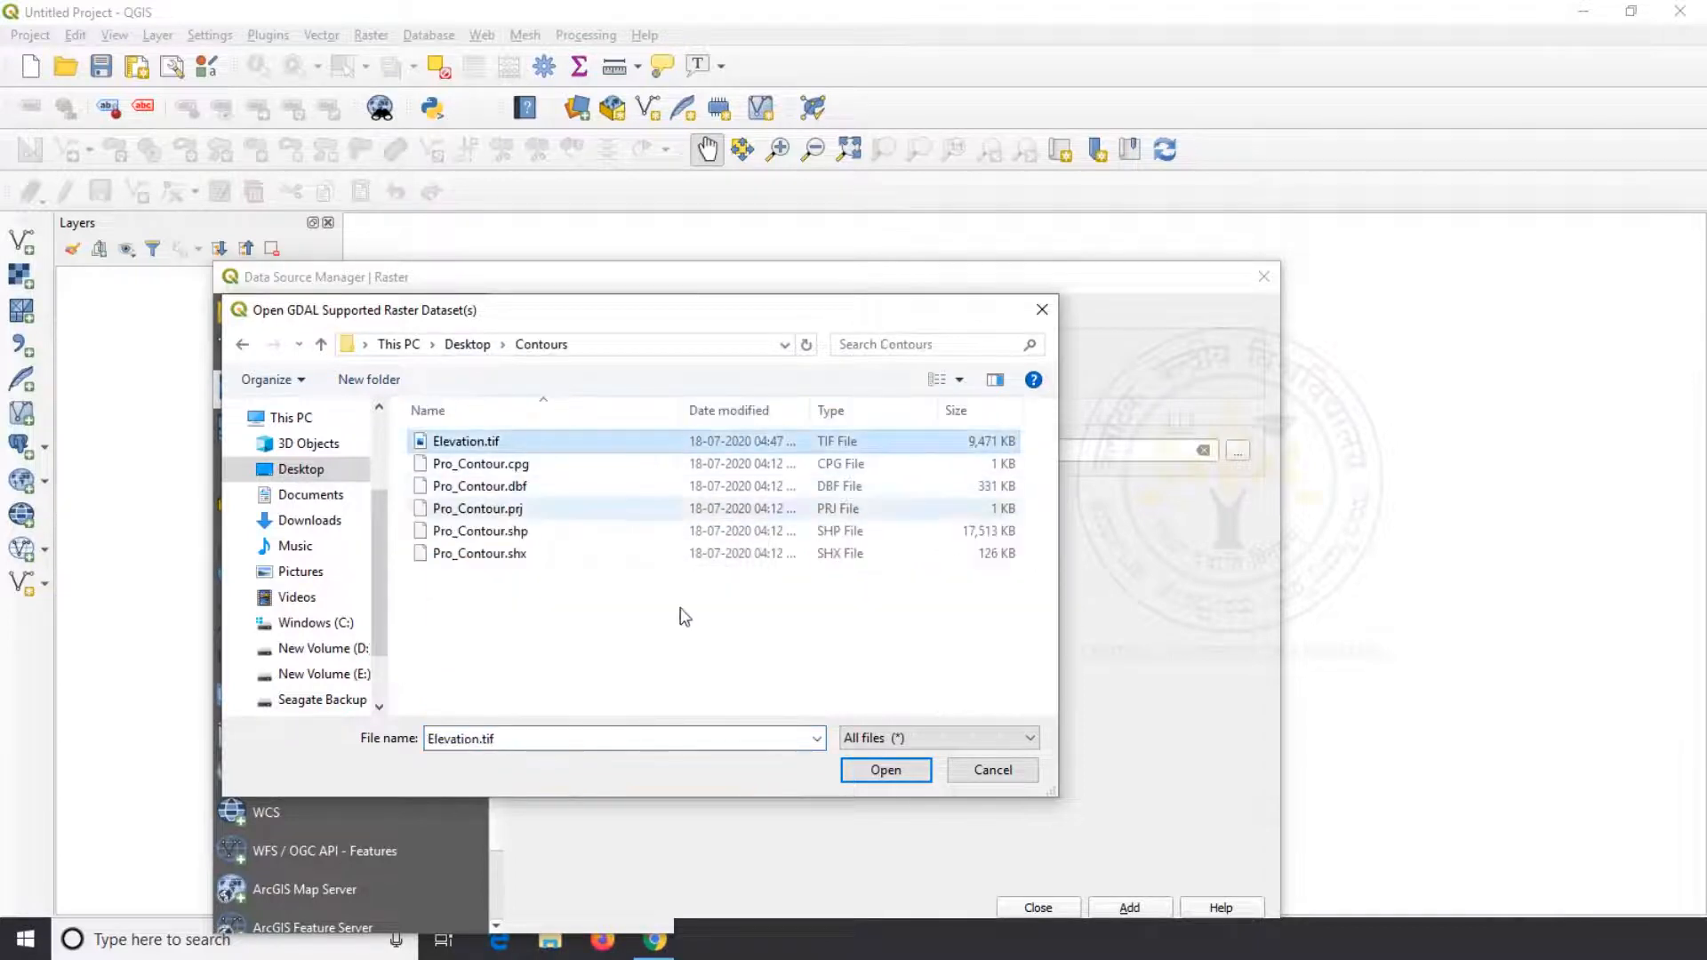
click(886, 770)
click(1125, 907)
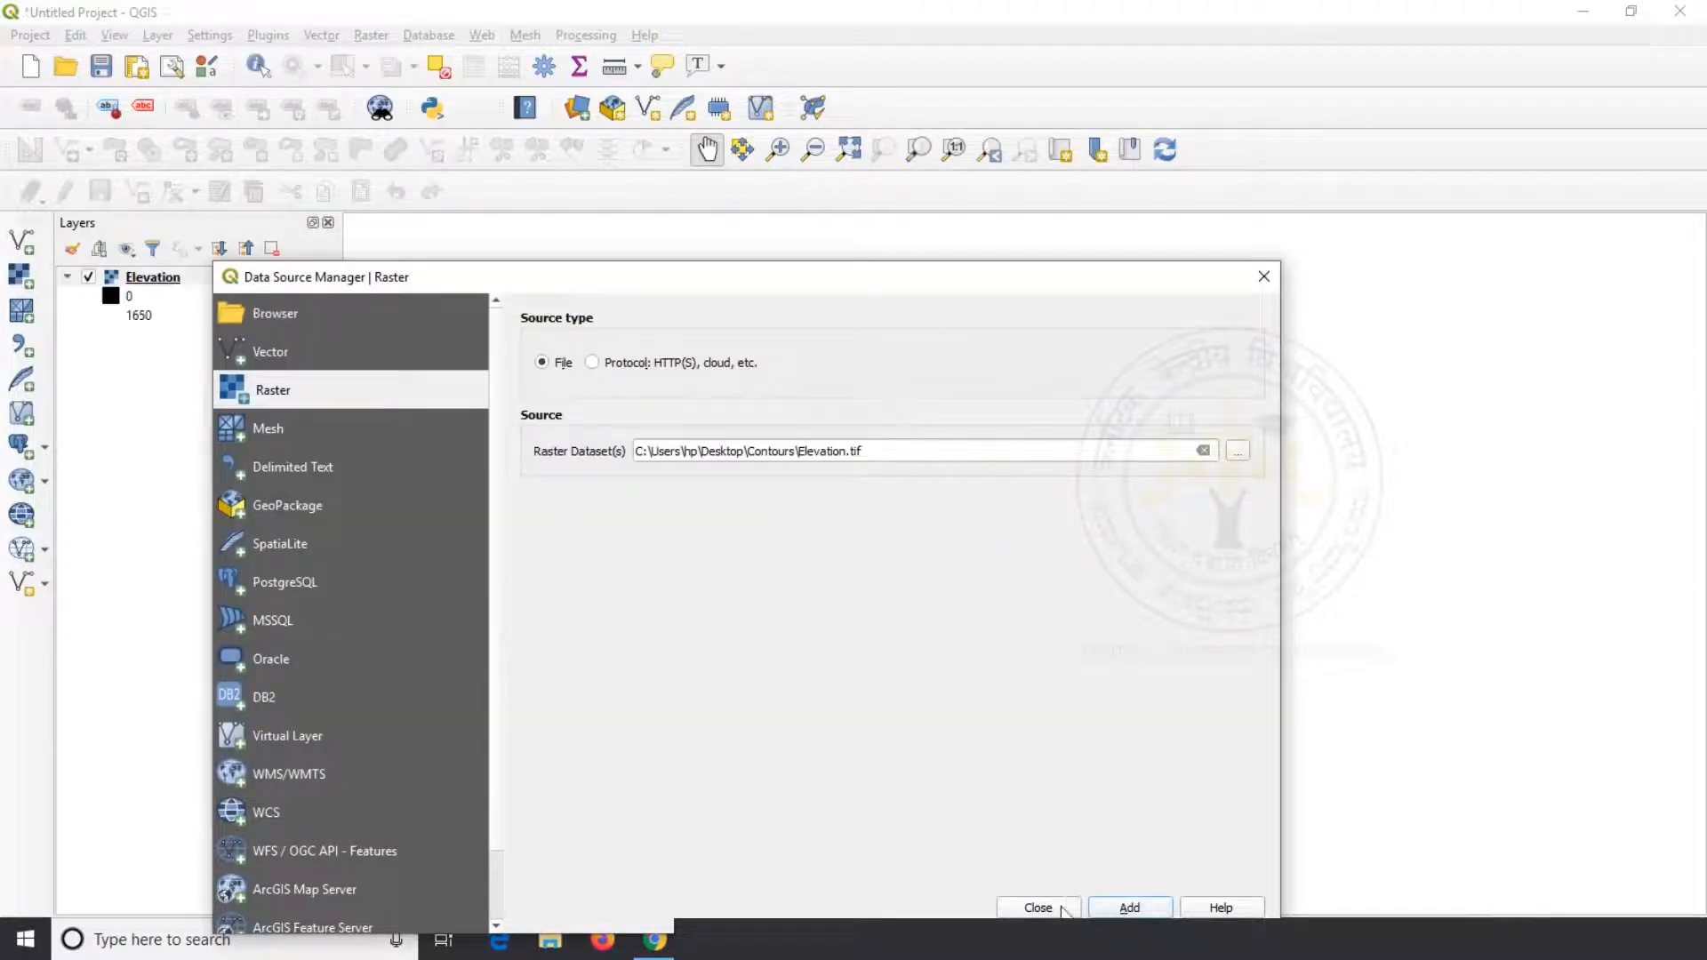
click(1039, 907)
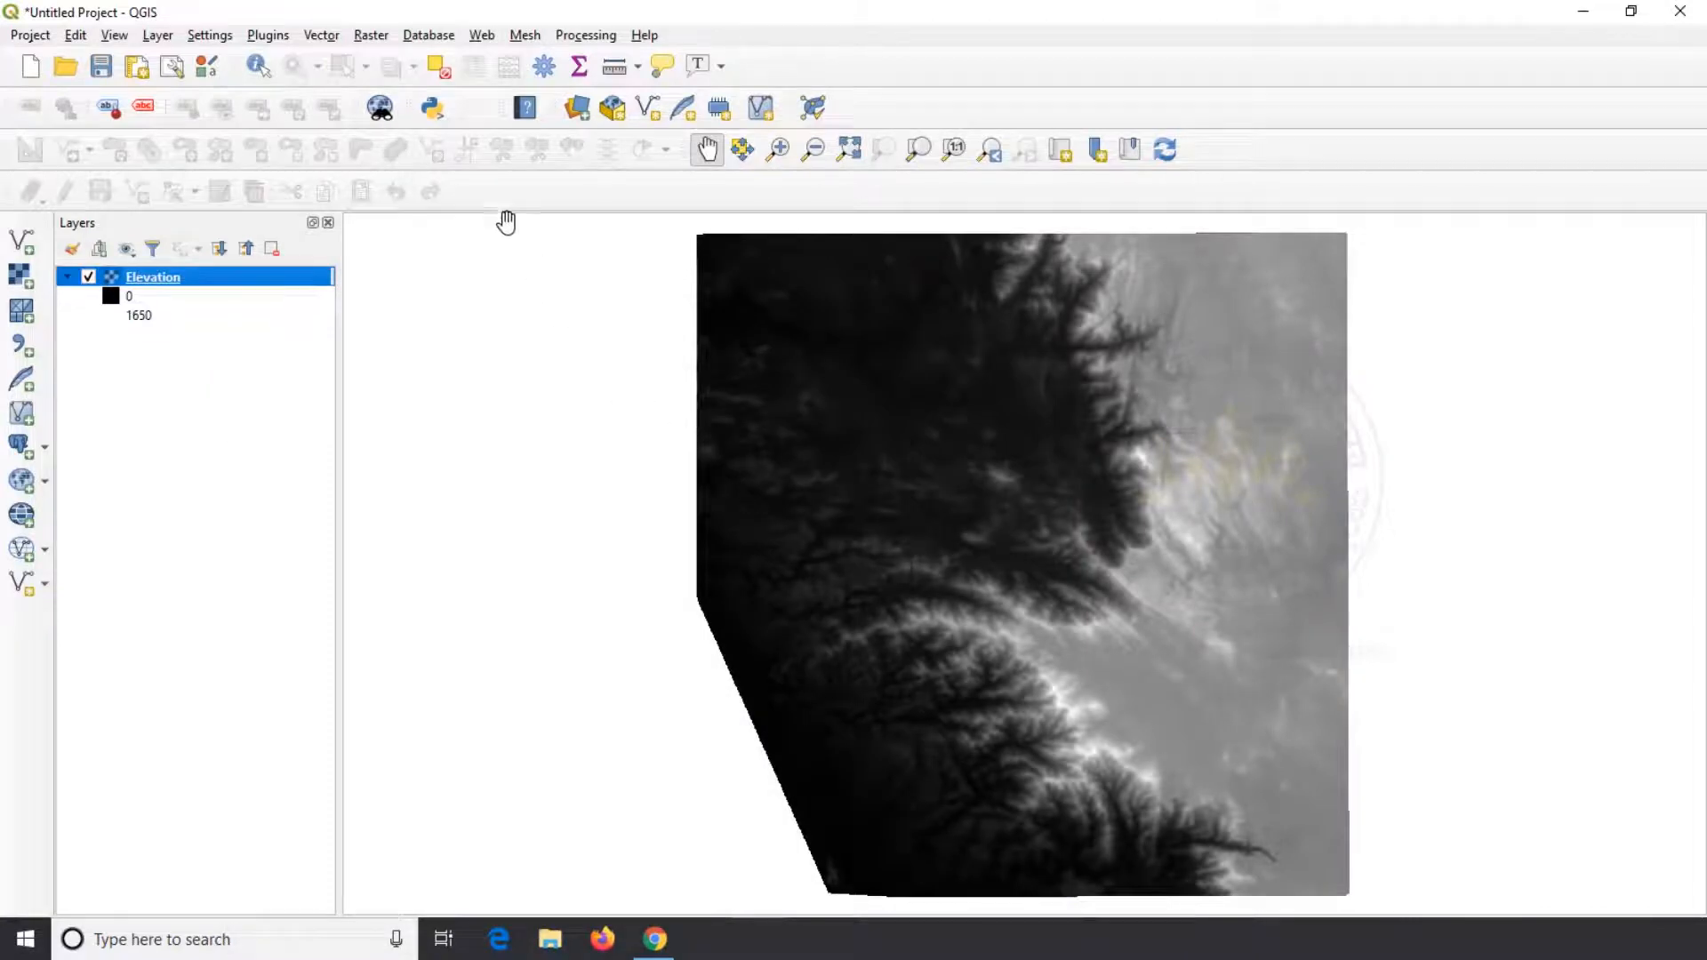
Open the Hillshade raster analysis tool with the Elevation layer as its input
click(370, 36)
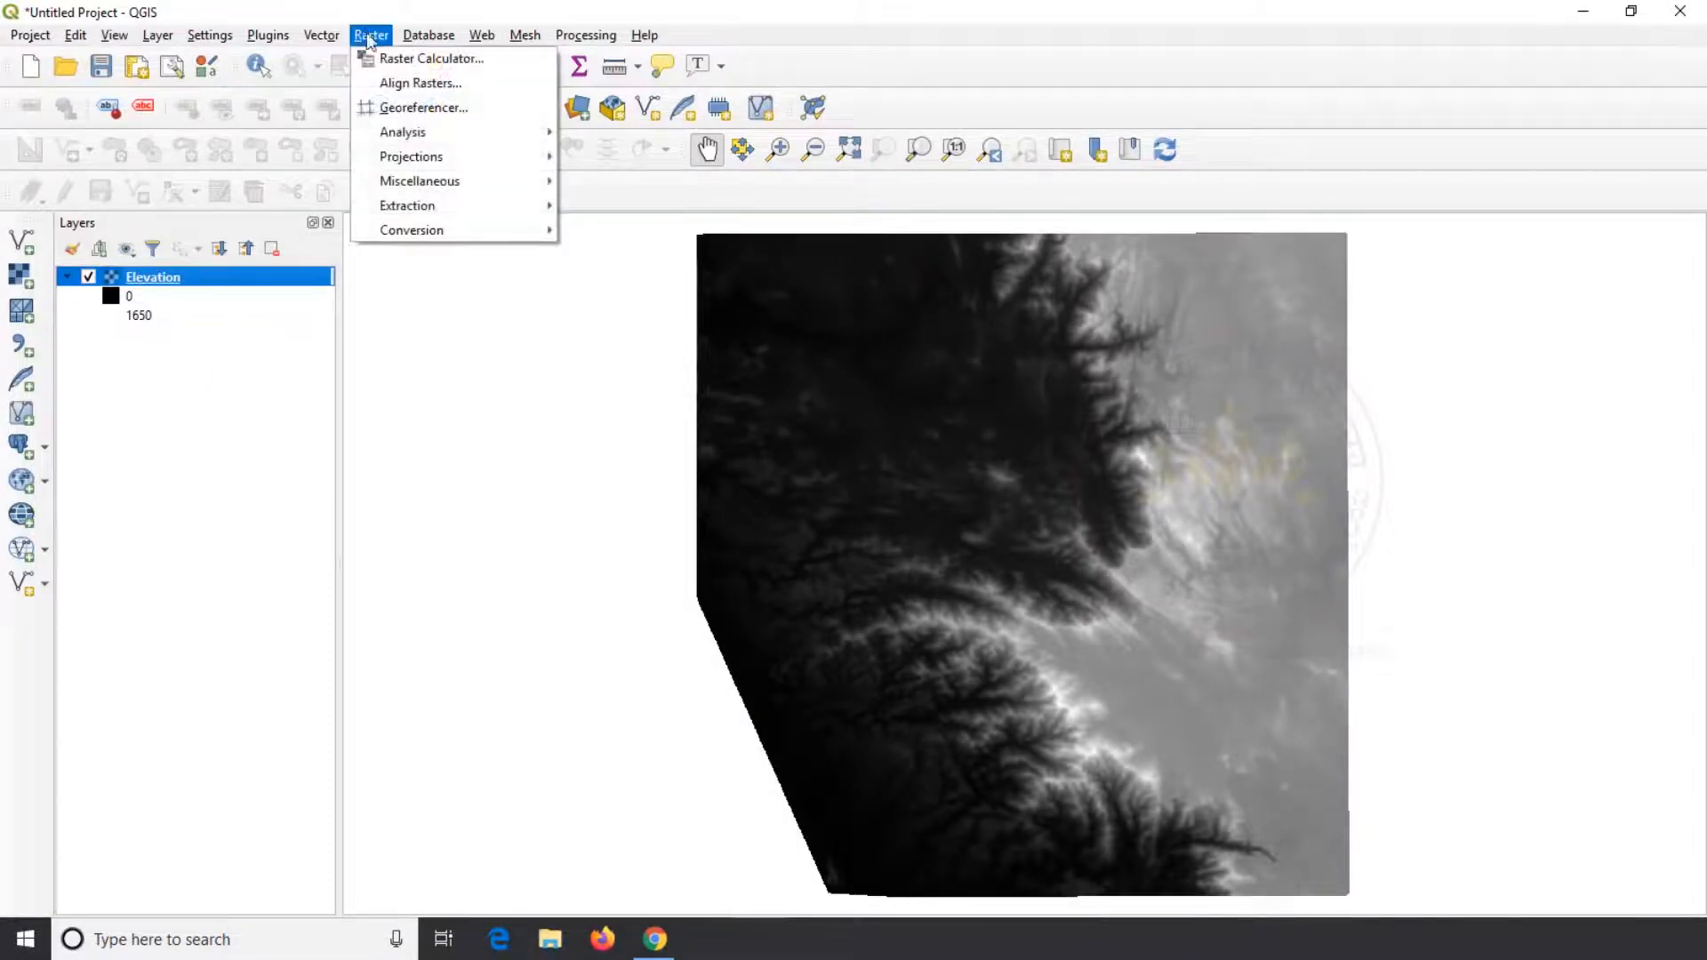
mouse_move(509, 138)
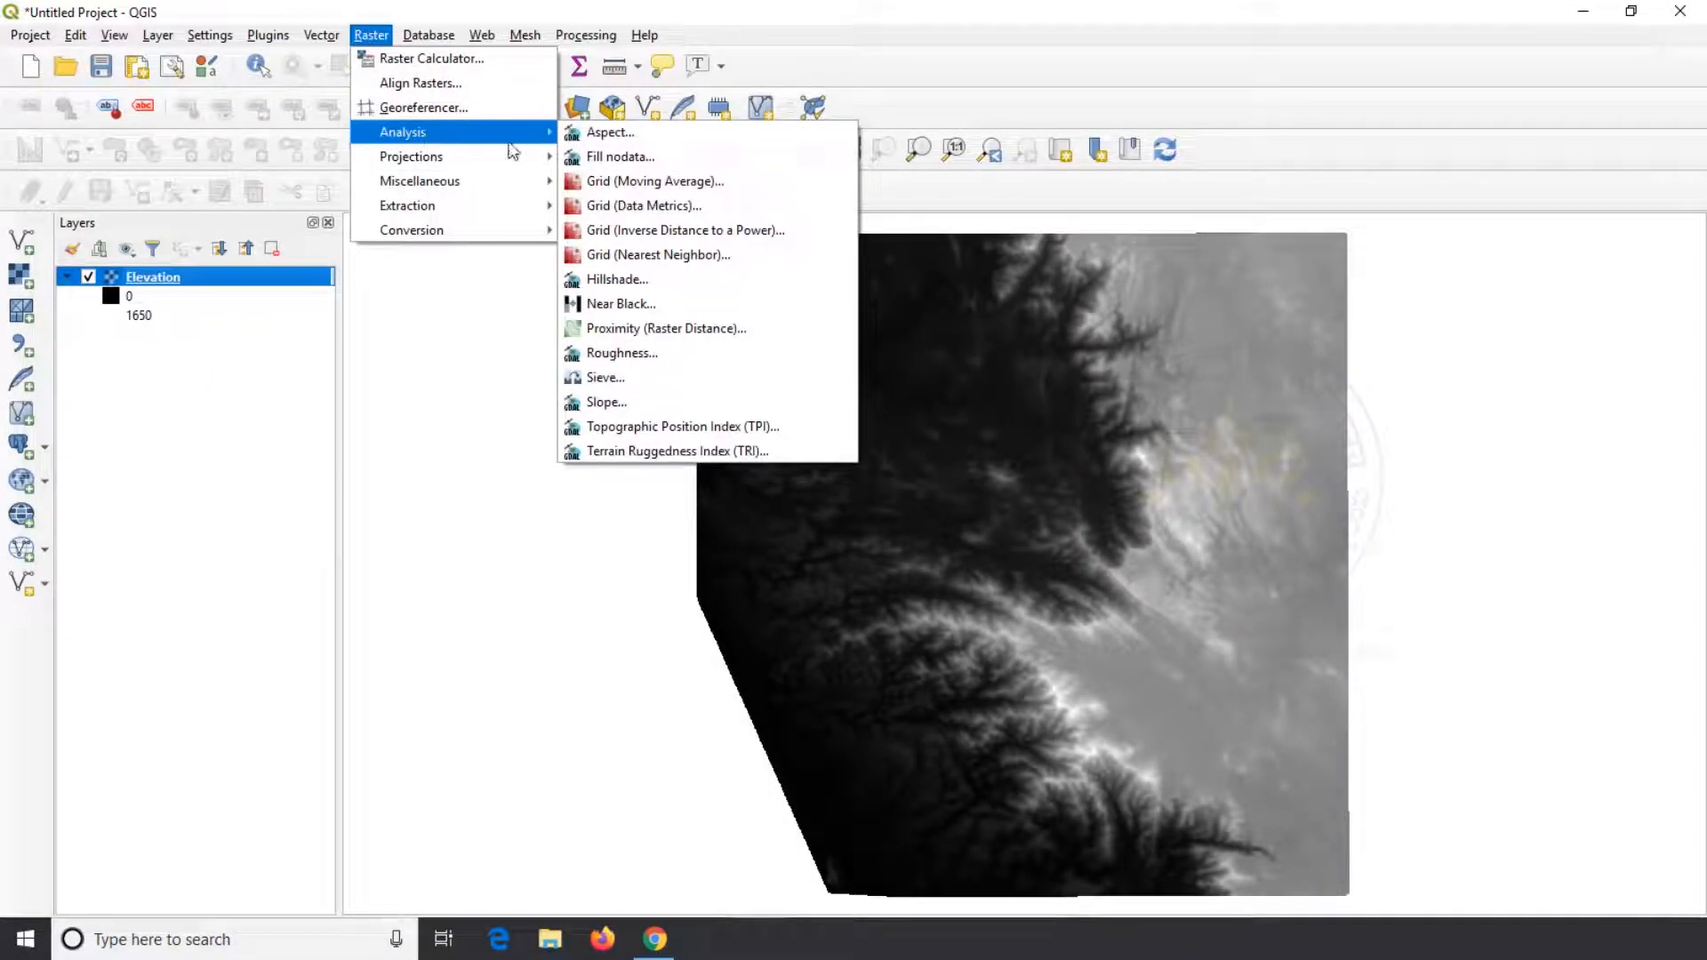
click(660, 278)
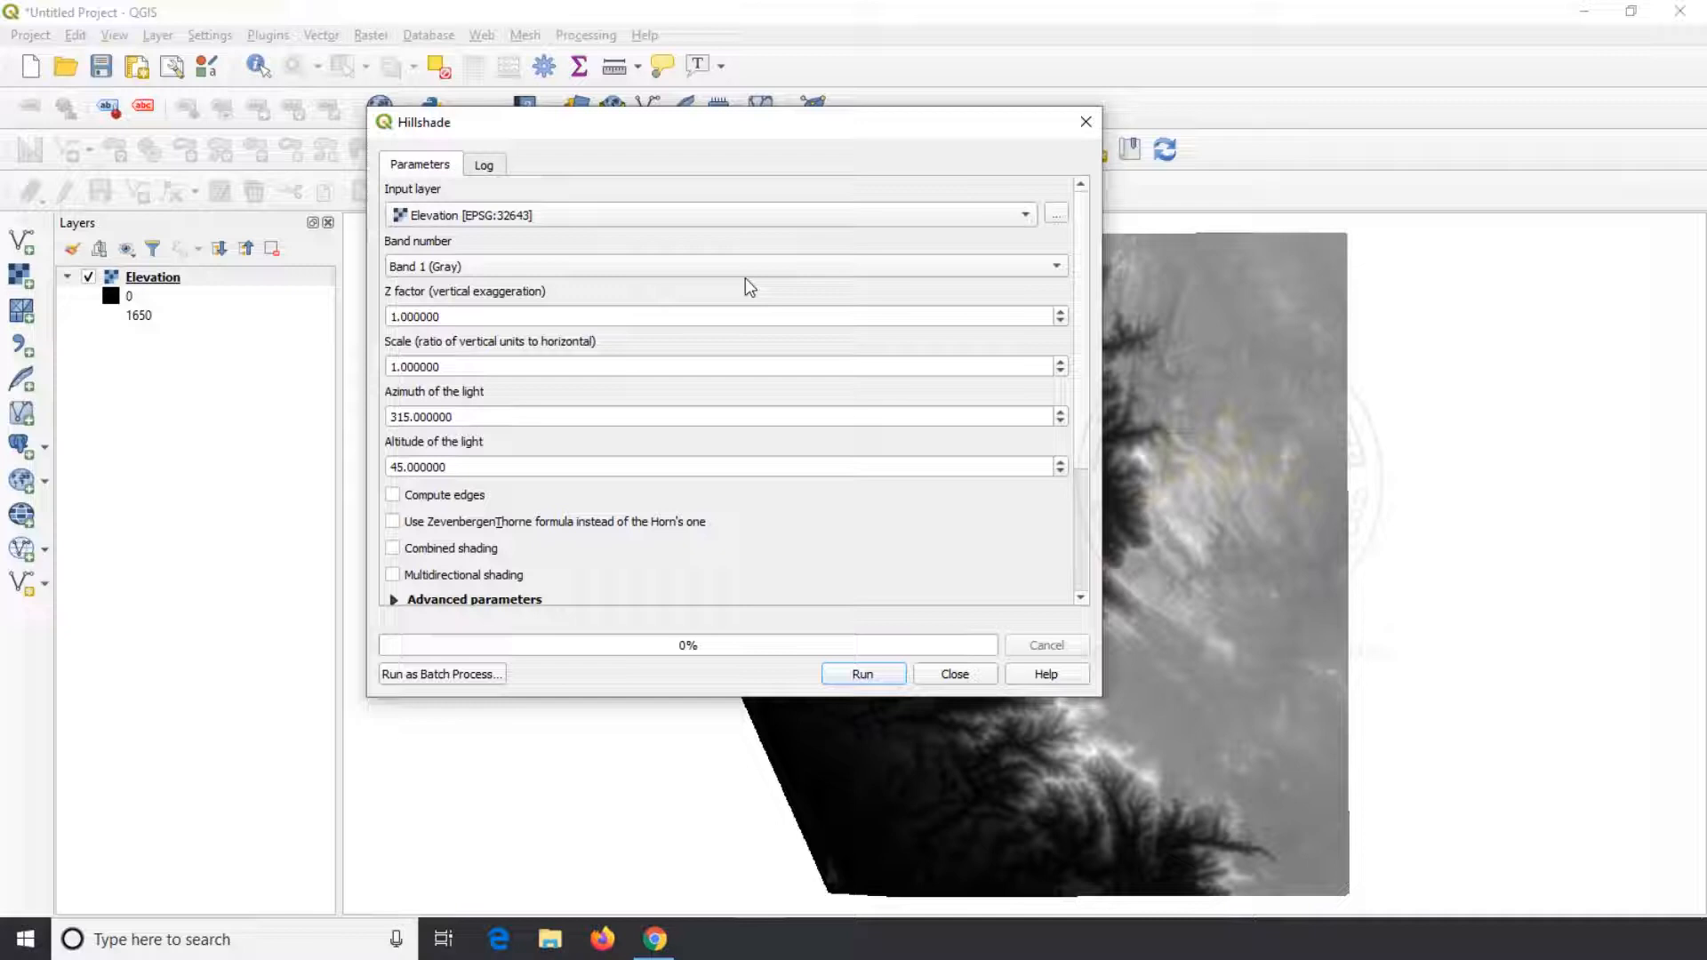
click(1022, 220)
click(1022, 220)
Consult the Hillshade tool's help page for its parameters and outputs, and return to the tool
click(1042, 676)
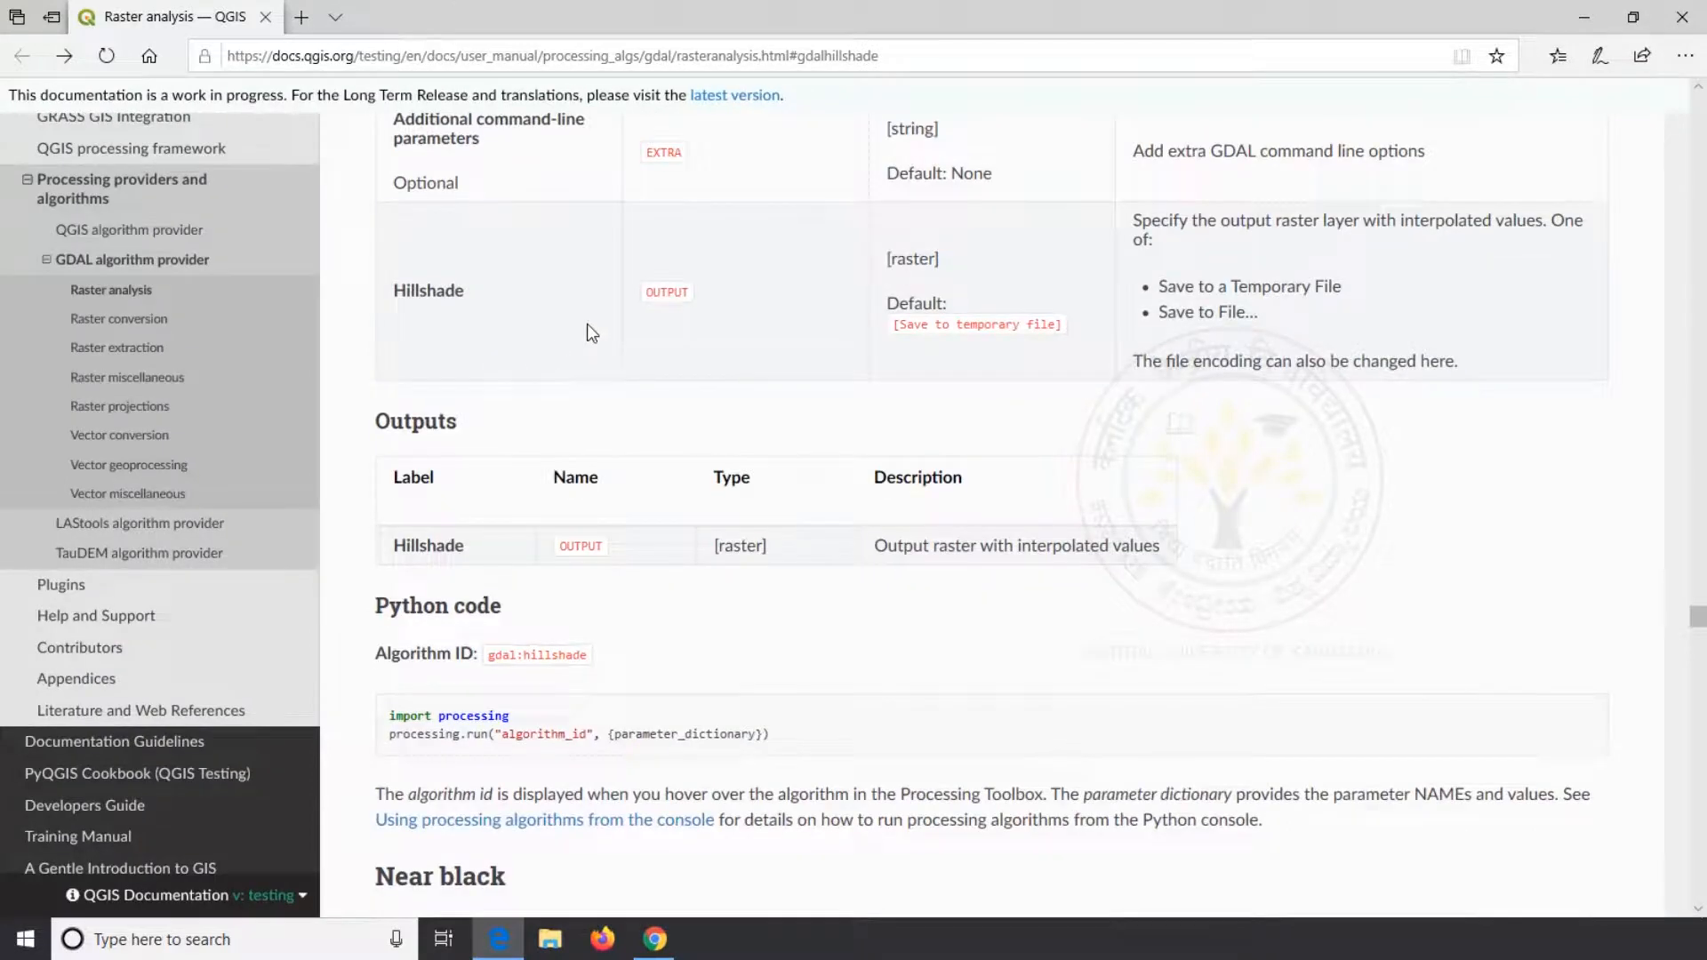
scroll(587, 324, up, 10)
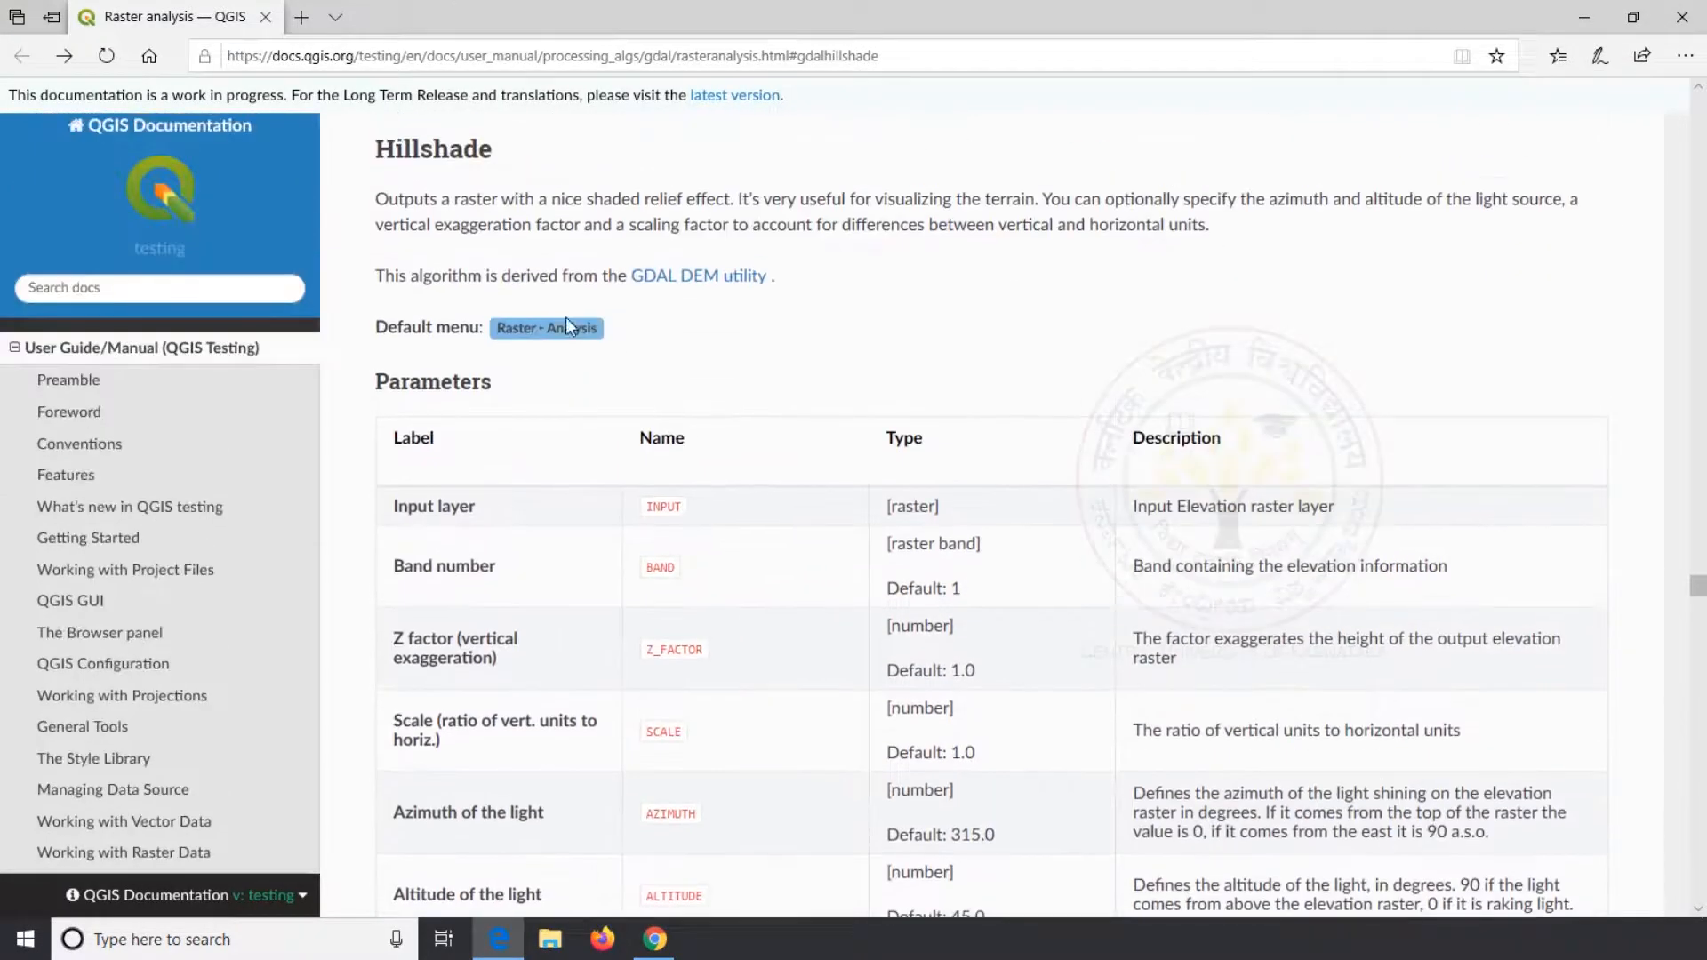
scroll(926, 466, down, 7)
scroll(927, 464, down, 3)
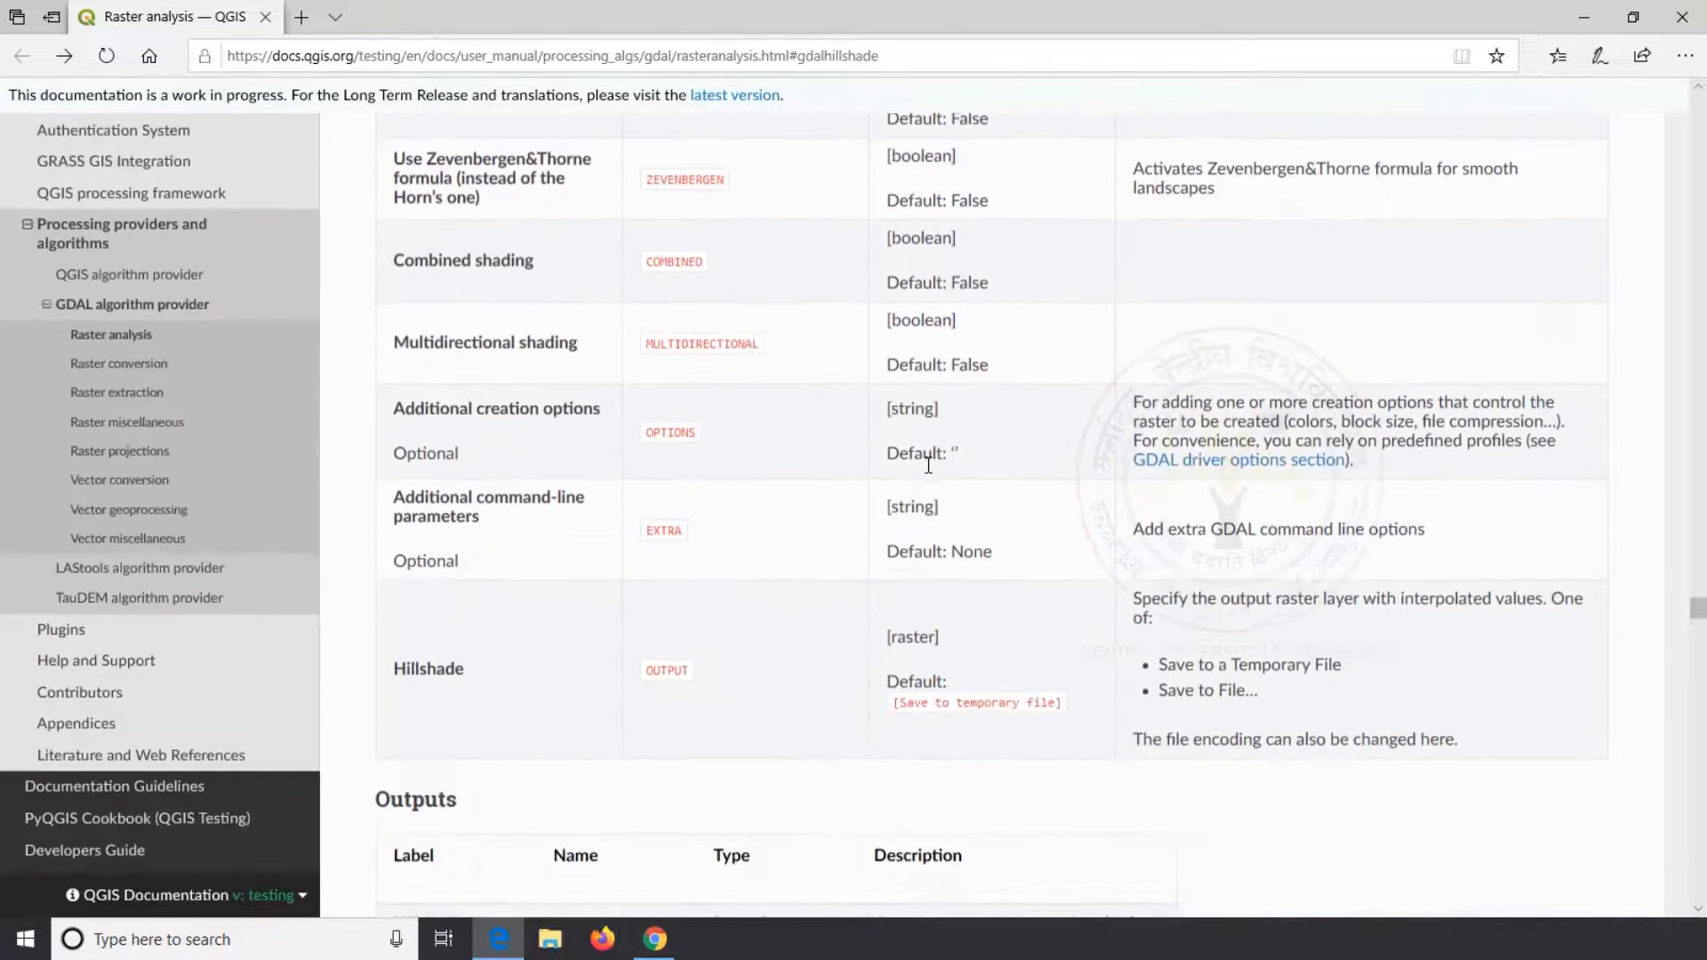
click(1678, 22)
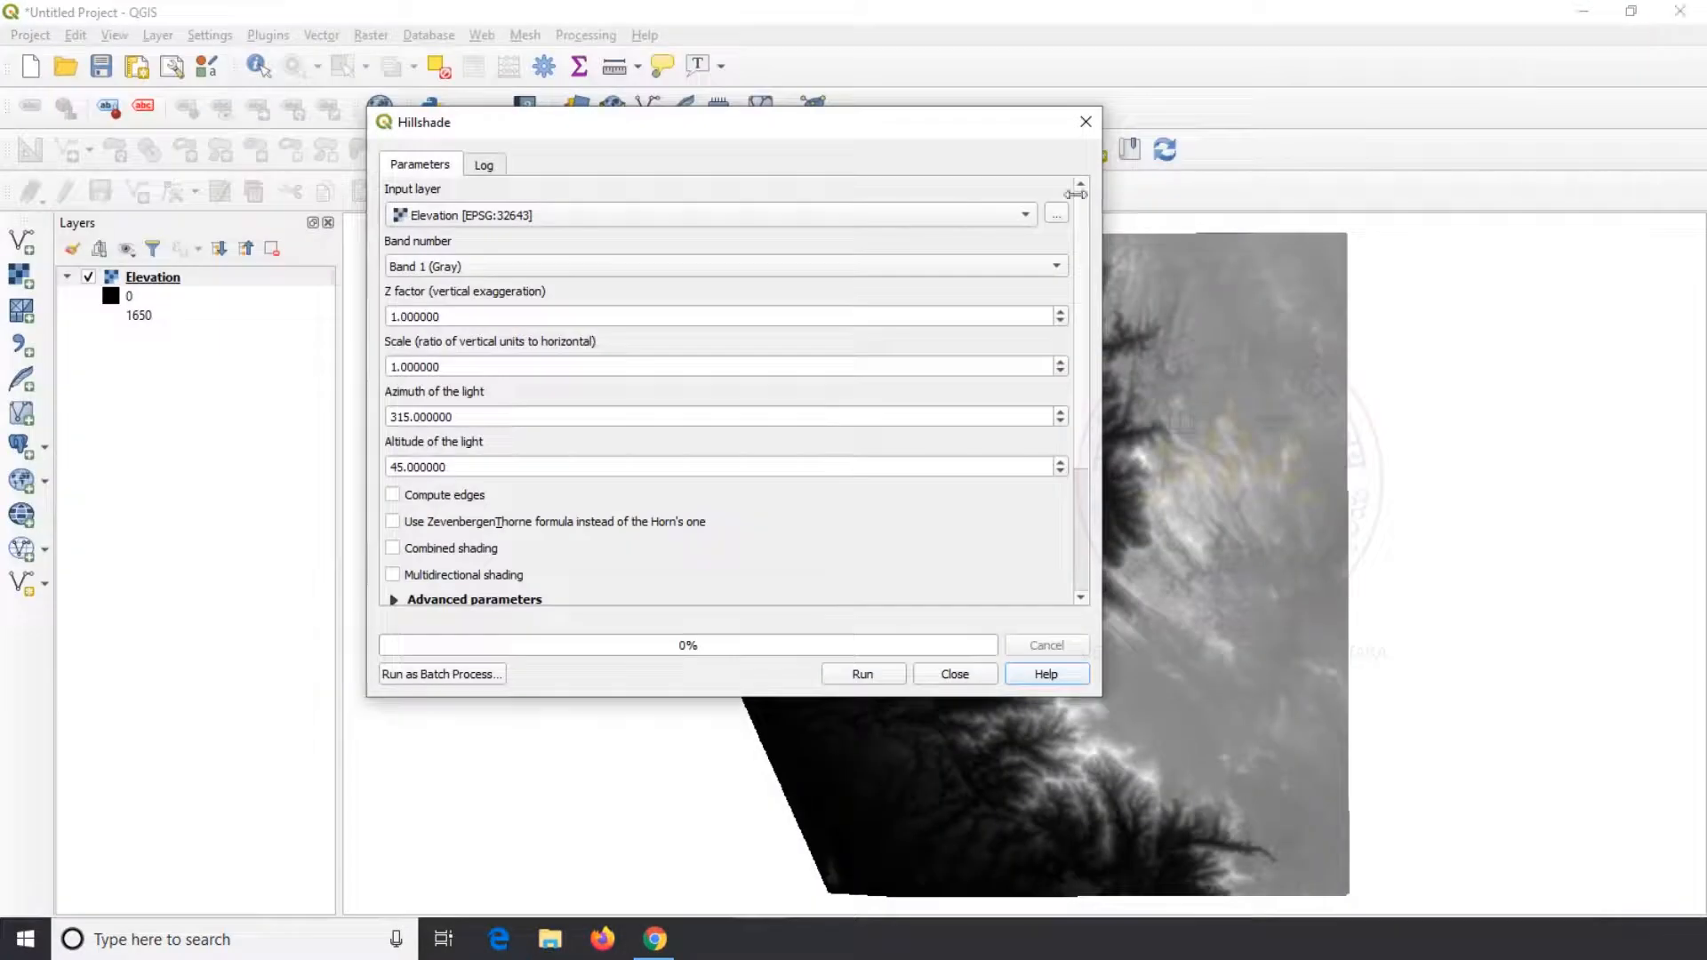
Generate the hillshade from the Elevation raster with light azimuth 315 and altitude 45, and close the tool
click(857, 679)
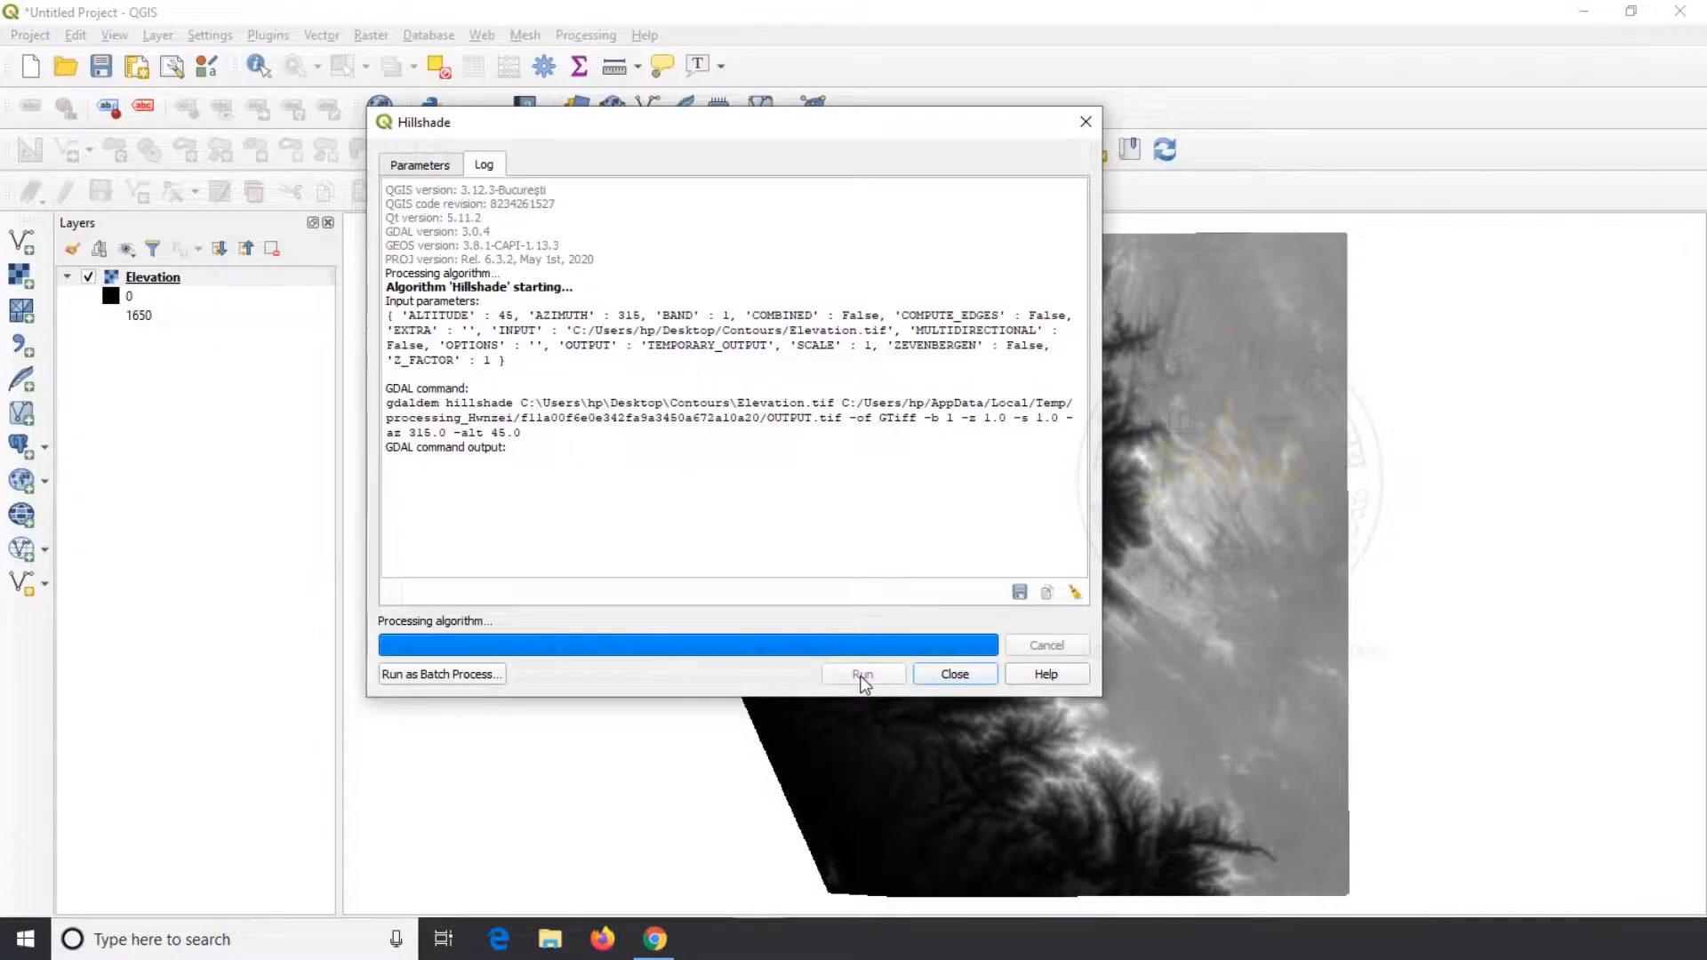
click(955, 674)
Examine the relief of the hillshade raster up close across the mountain ridges and valleys
scroll(1116, 403, up, 2)
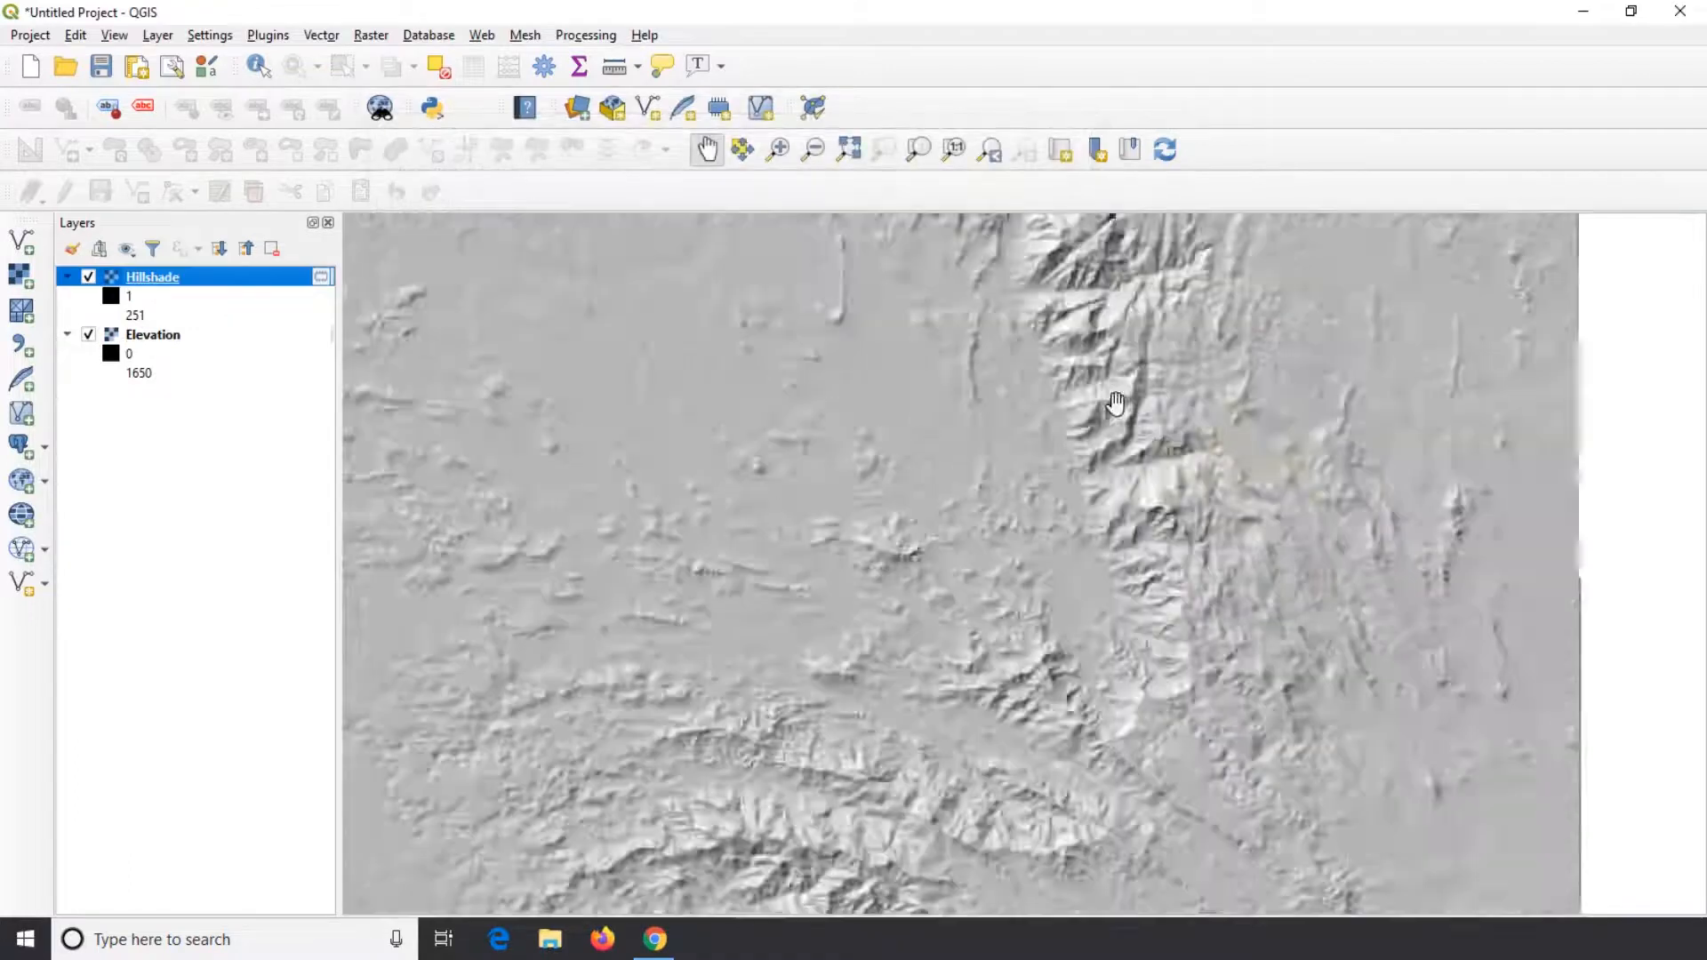
scroll(1116, 403, up, 1)
drag(1162, 401, 1110, 703)
drag(902, 364, 984, 667)
drag(862, 471, 1052, 311)
drag(1022, 658, 1040, 299)
drag(1158, 764, 908, 487)
drag(991, 711, 1376, 405)
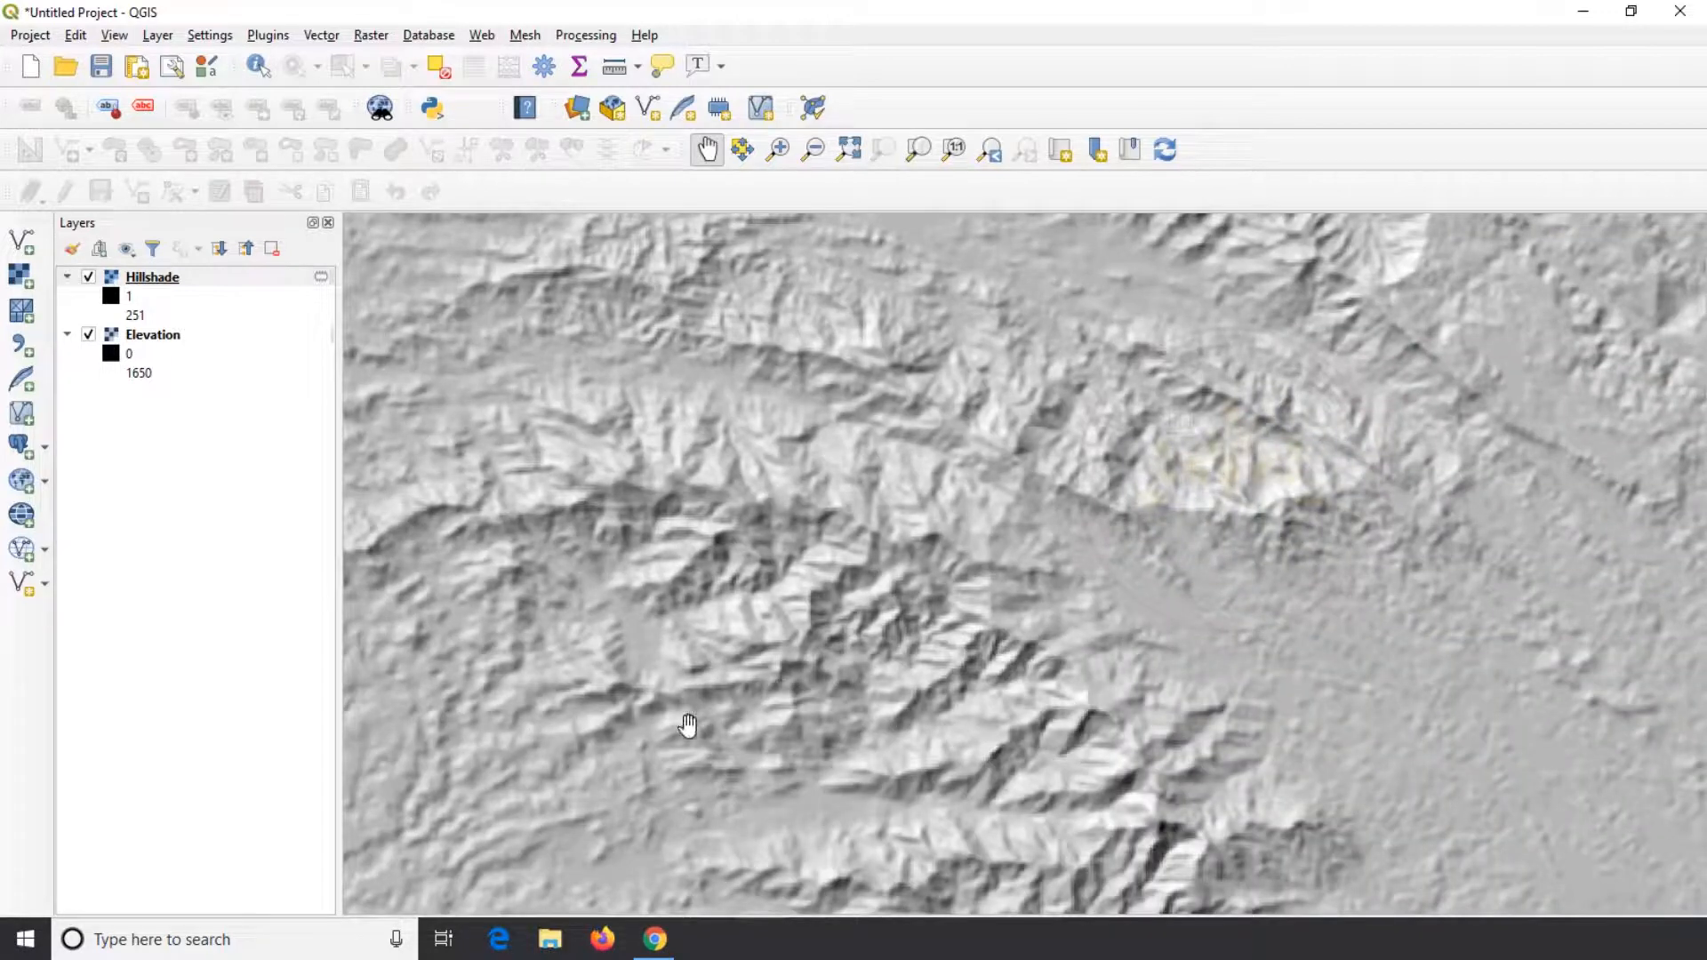
drag(689, 725, 1133, 525)
drag(726, 579, 587, 444)
drag(1332, 688, 938, 498)
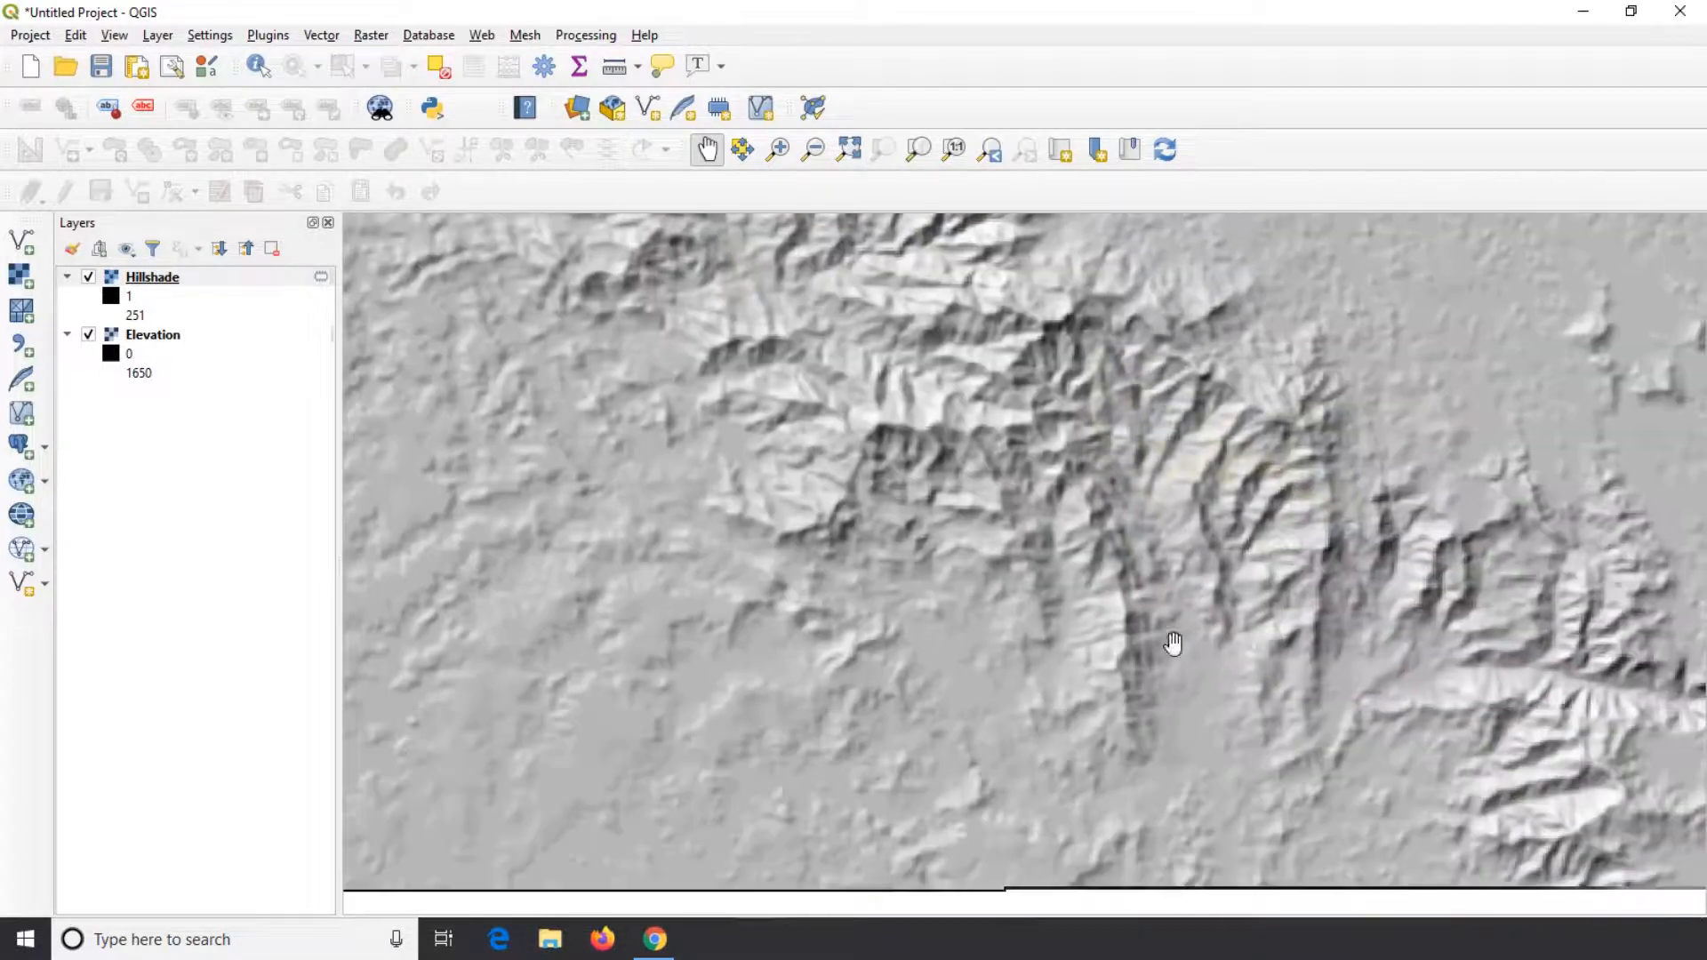
drag(1173, 642, 1029, 628)
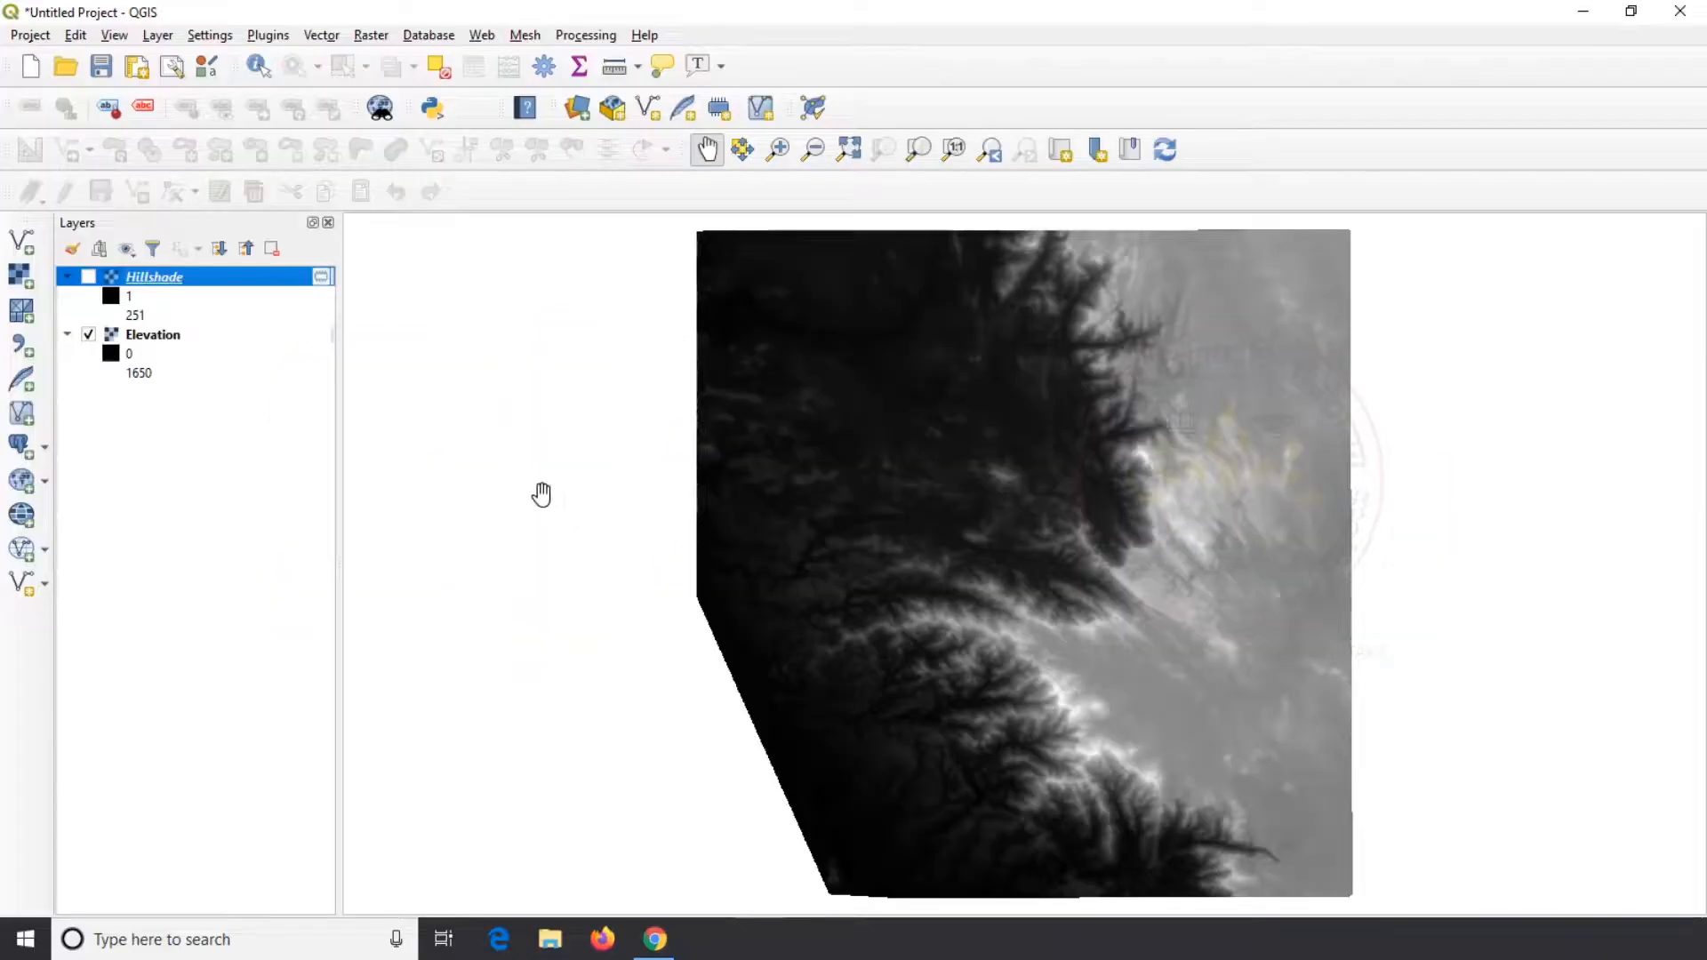
Generate a slope raster from the Elevation layer, expressed in degrees rather than percent
click(378, 37)
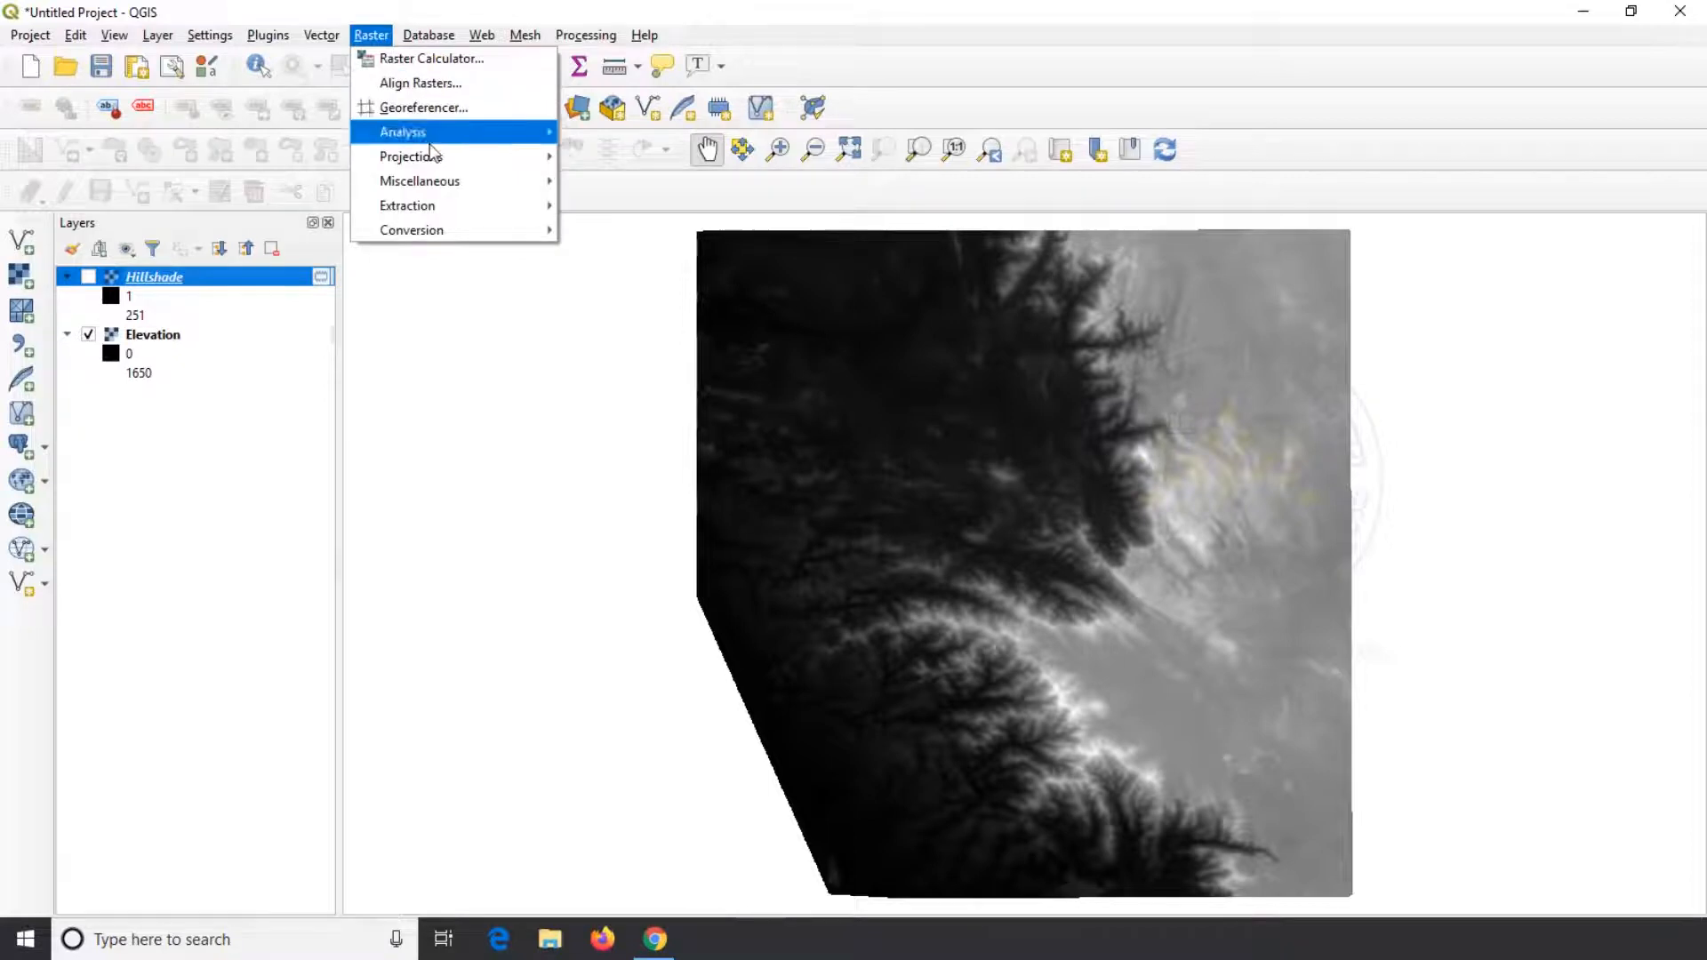
mouse_move(533, 131)
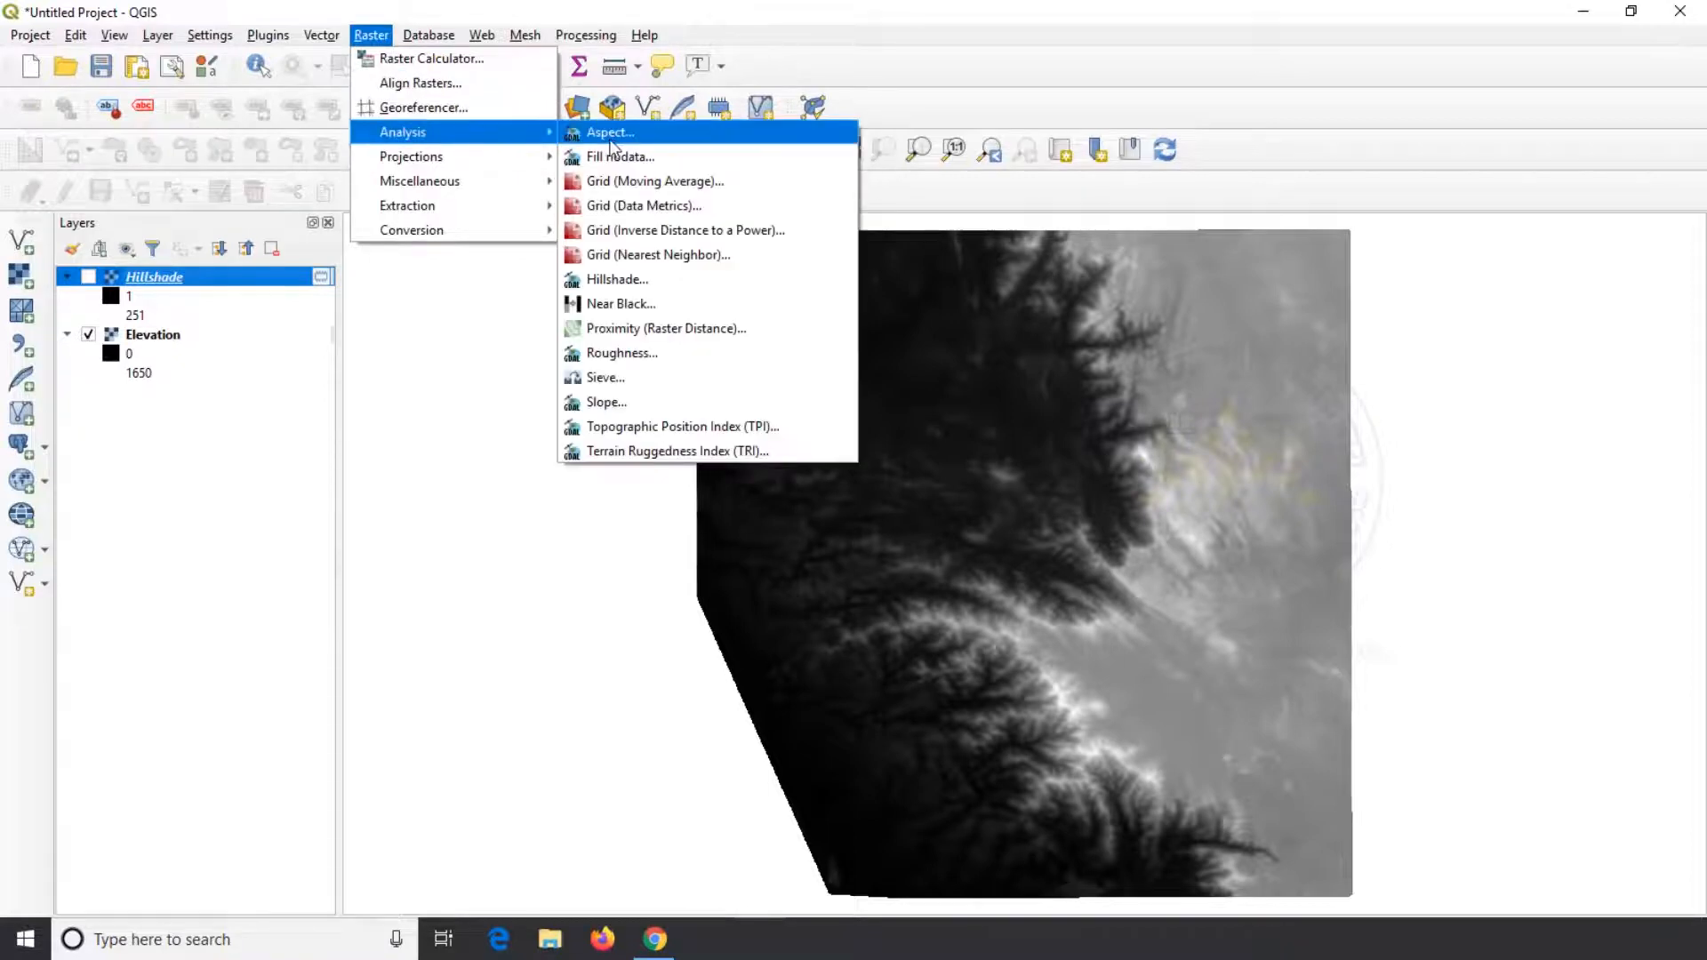
click(640, 402)
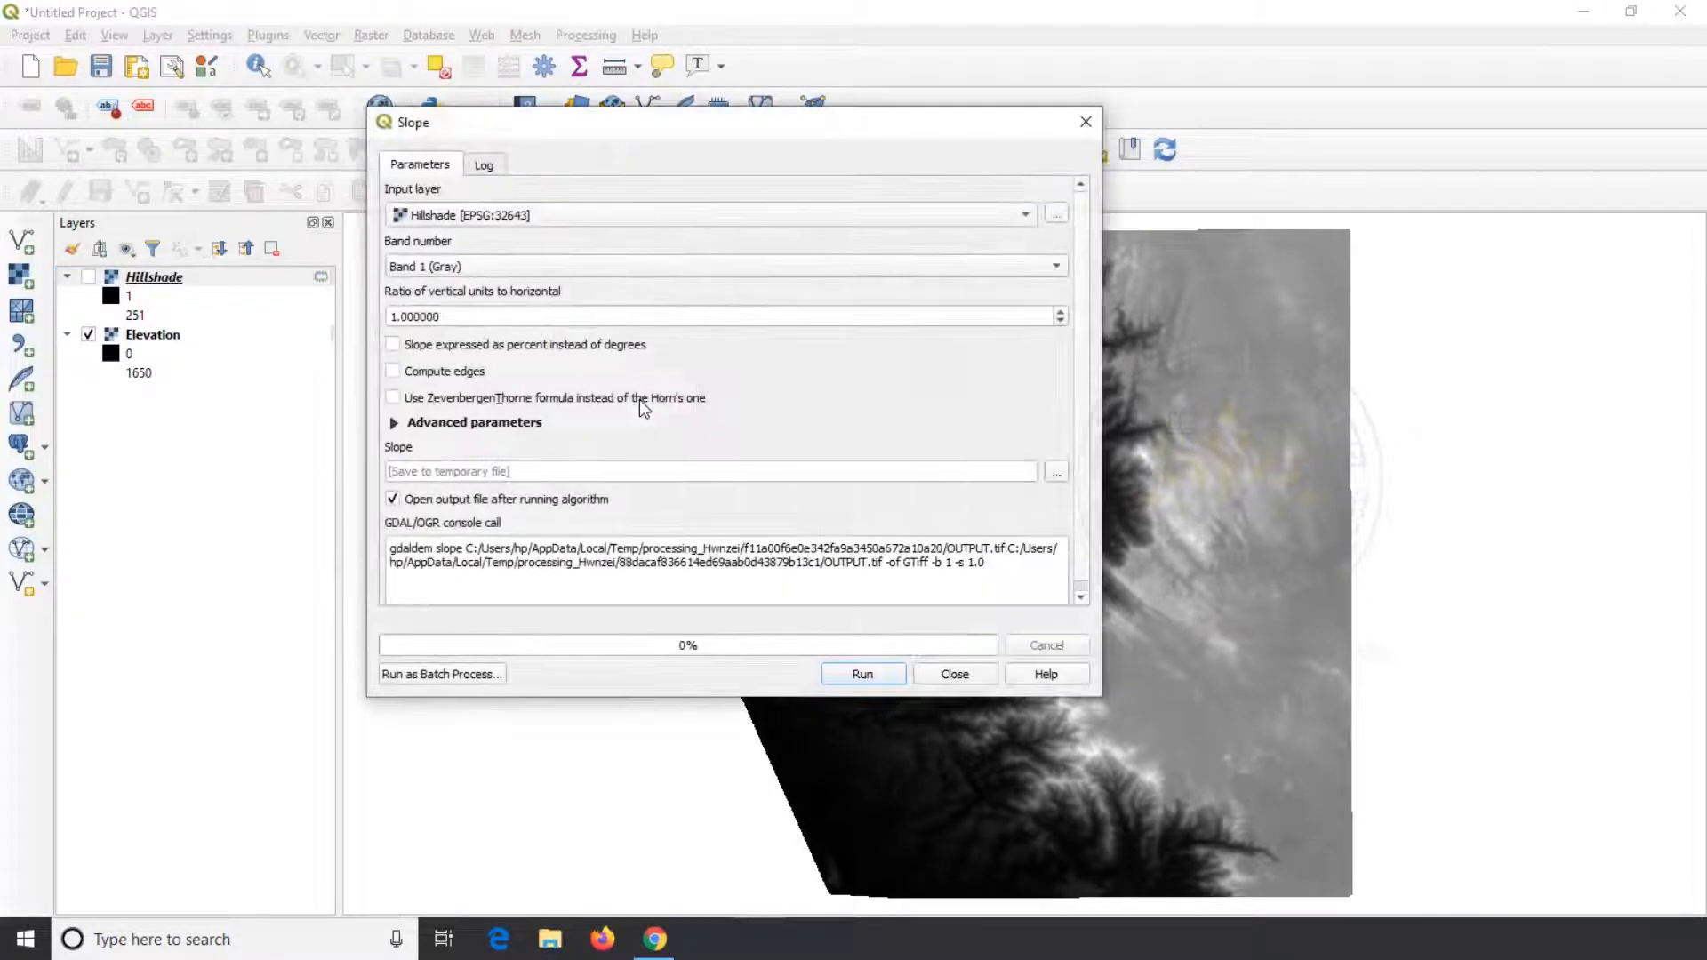
click(967, 222)
click(622, 195)
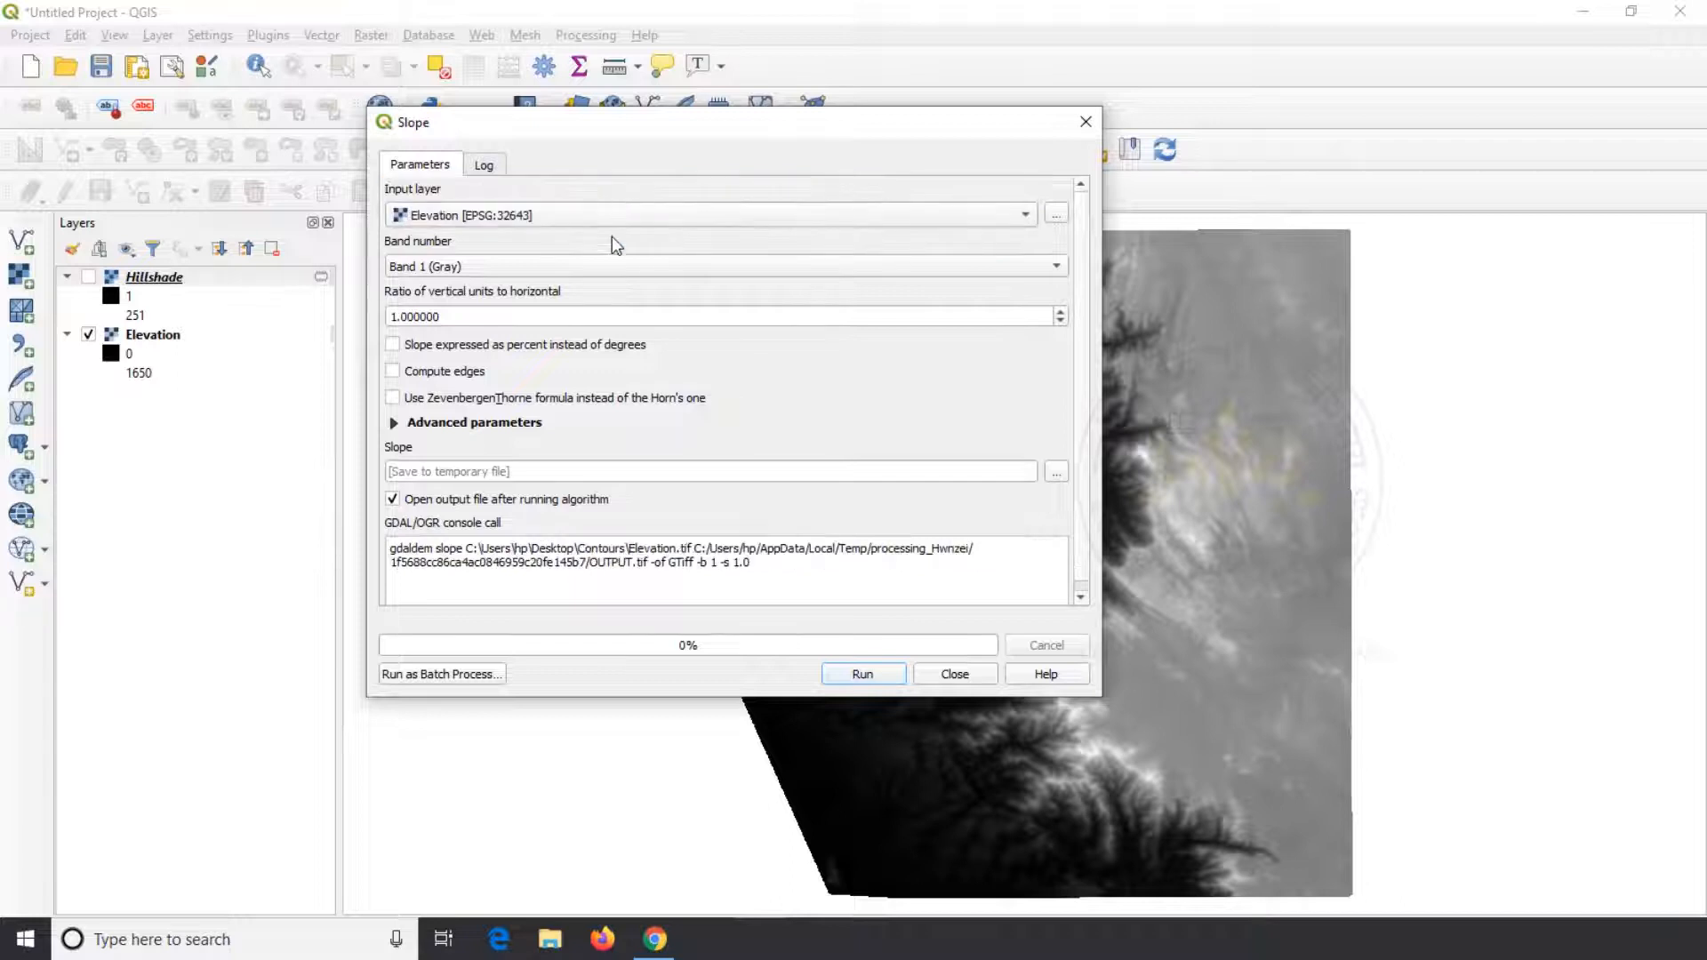
click(393, 345)
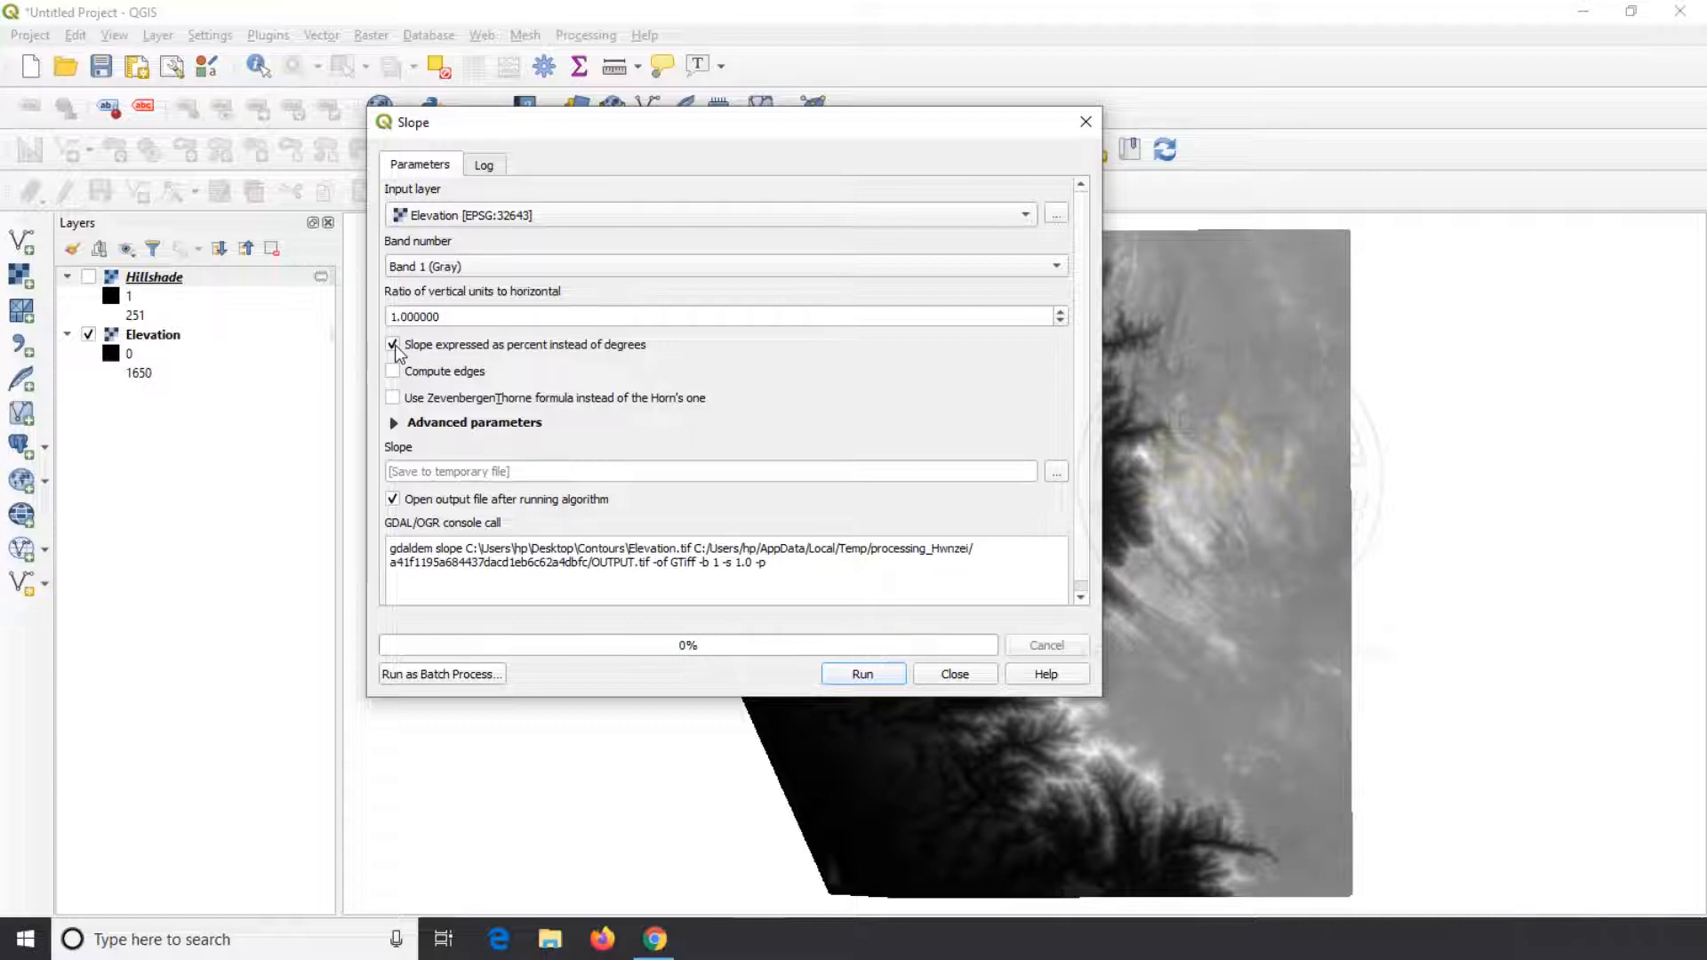
click(394, 345)
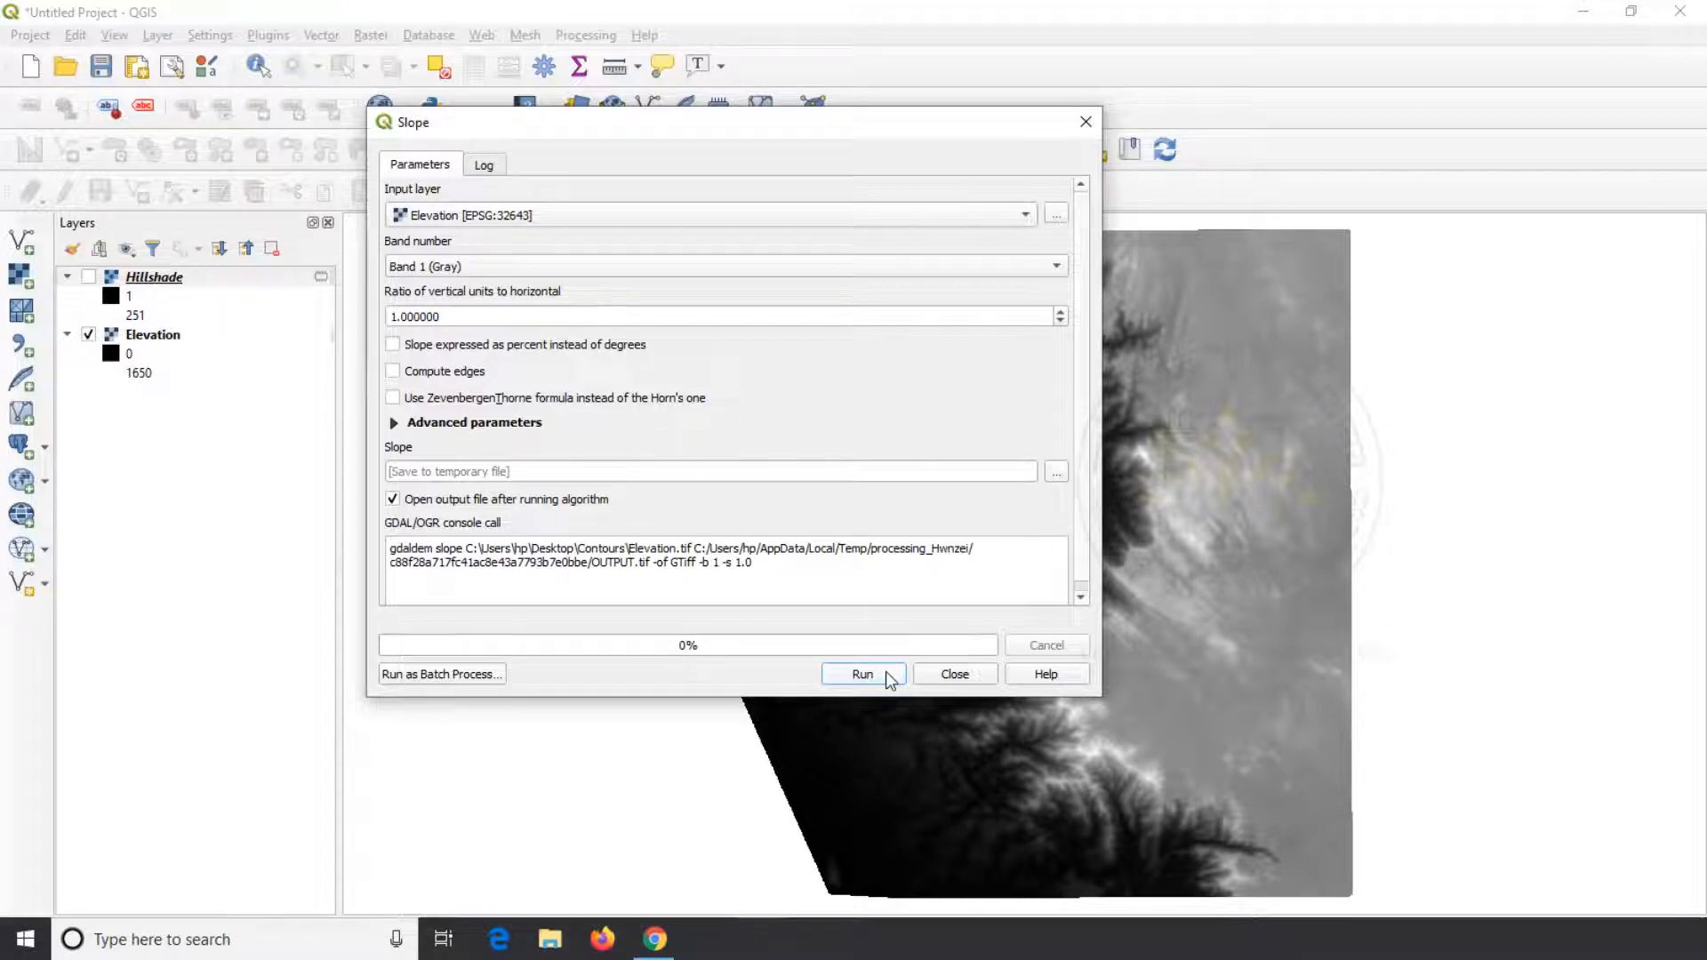
click(862, 674)
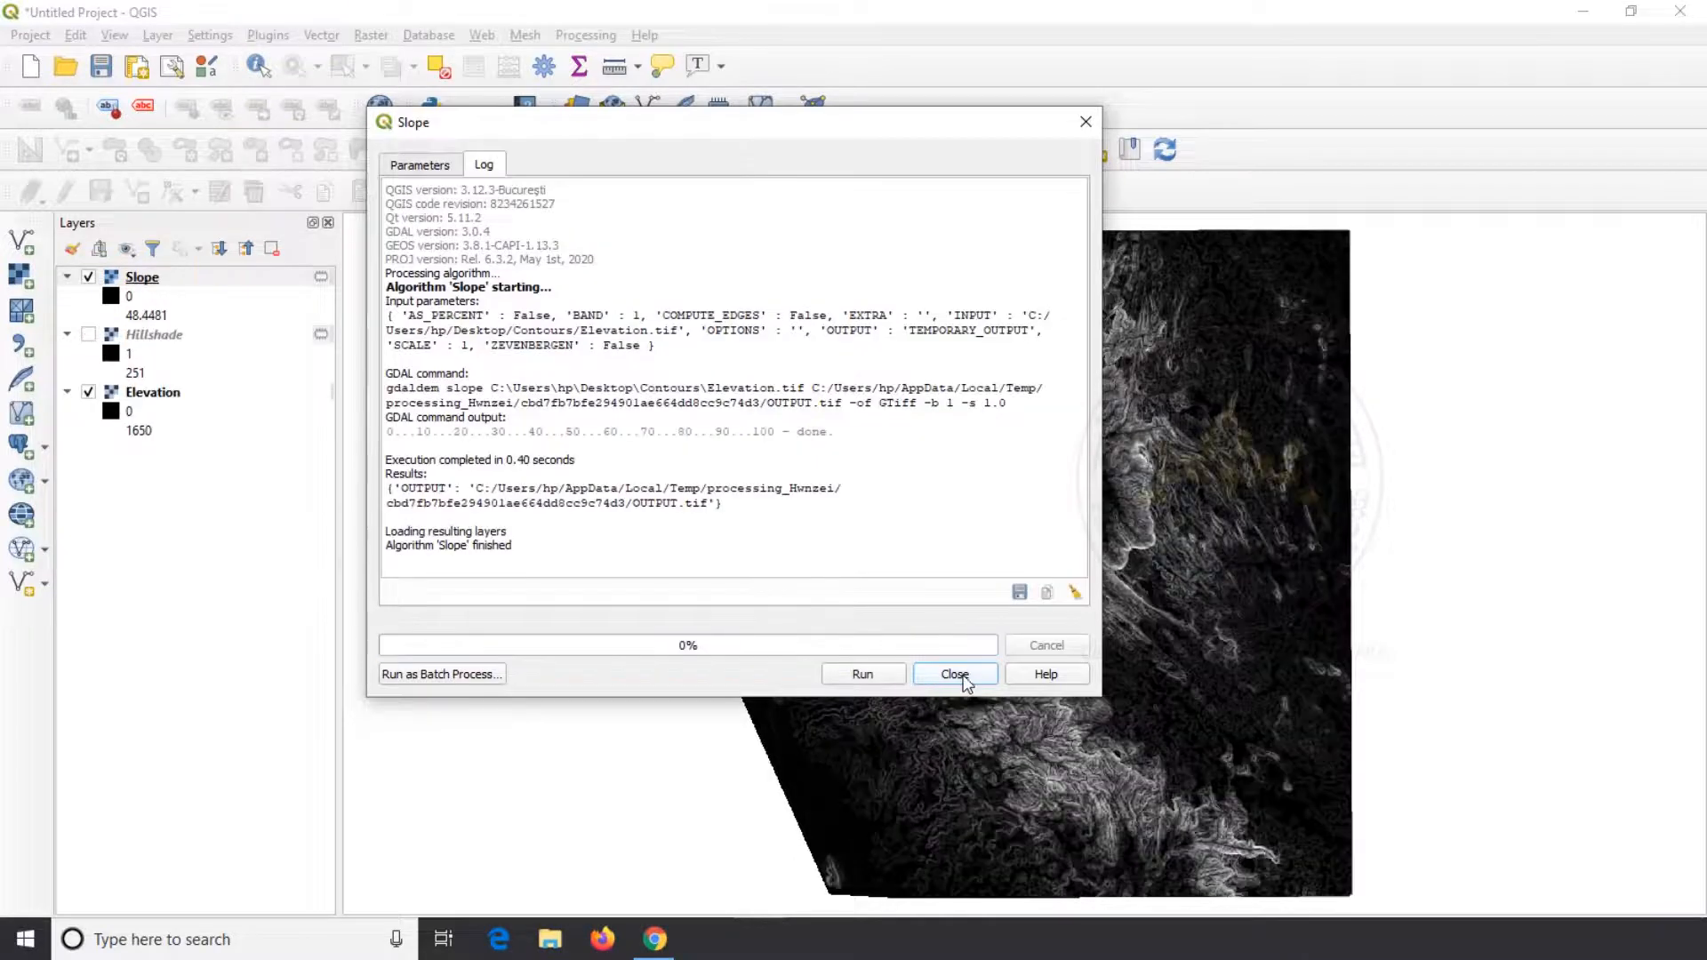
Close the Slope tool and examine the slope raster up close around the central ridge
click(964, 678)
drag(1055, 571, 884, 583)
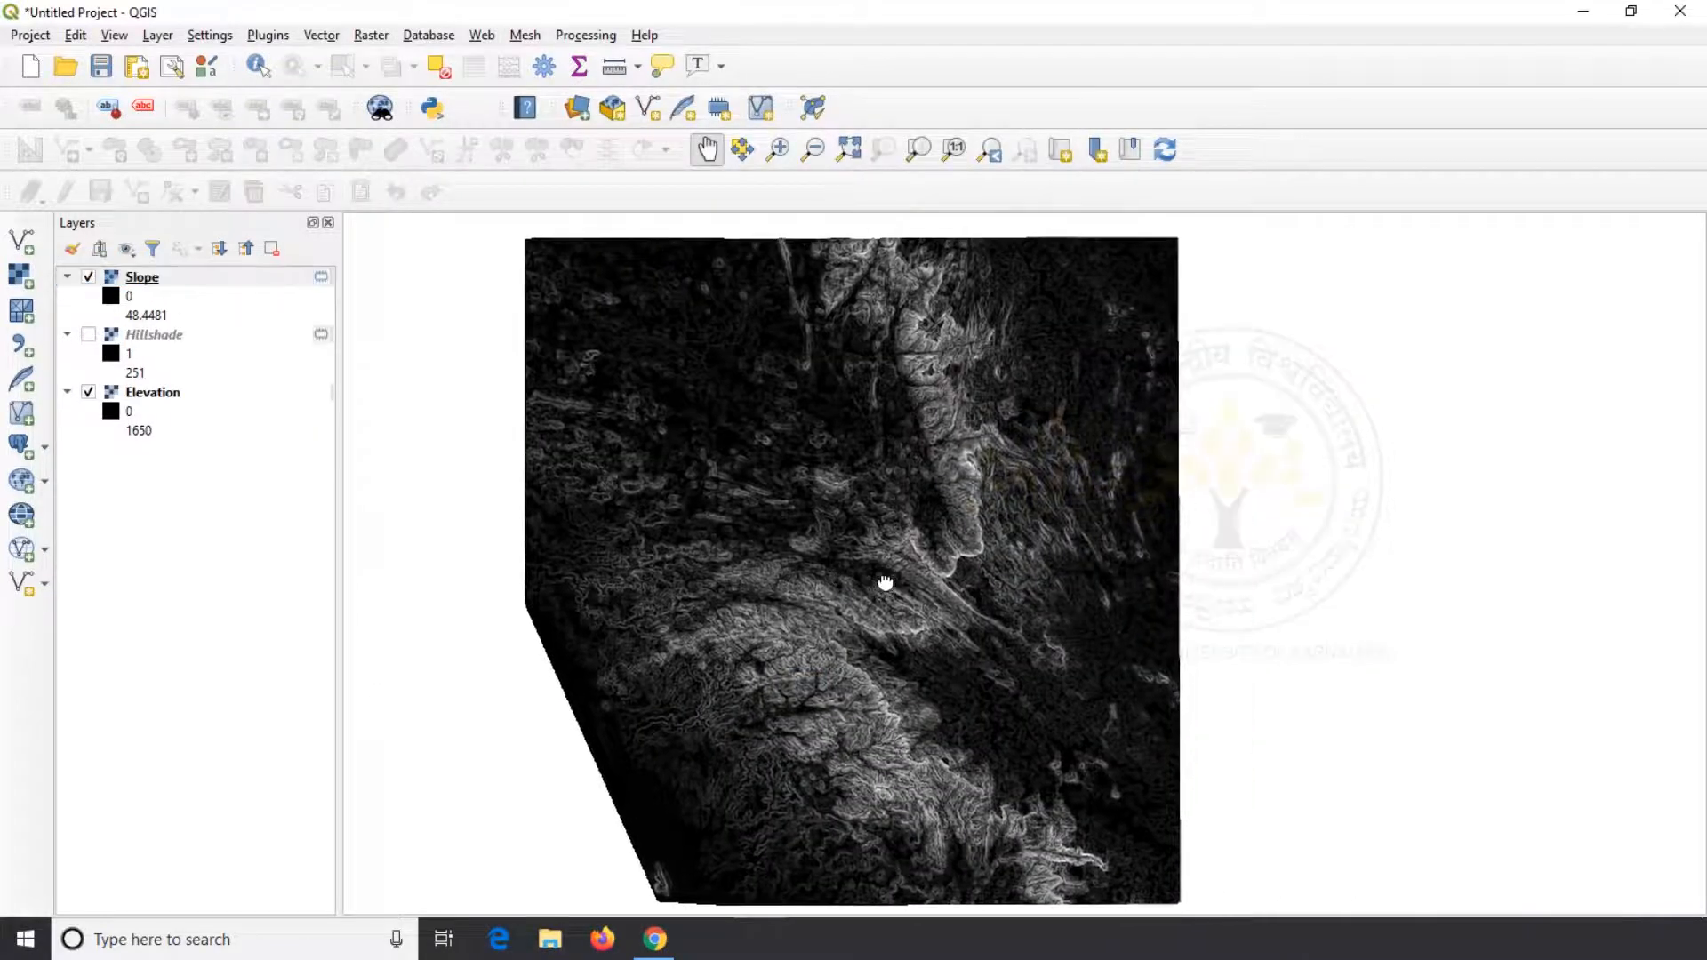
scroll(983, 507, up, 1)
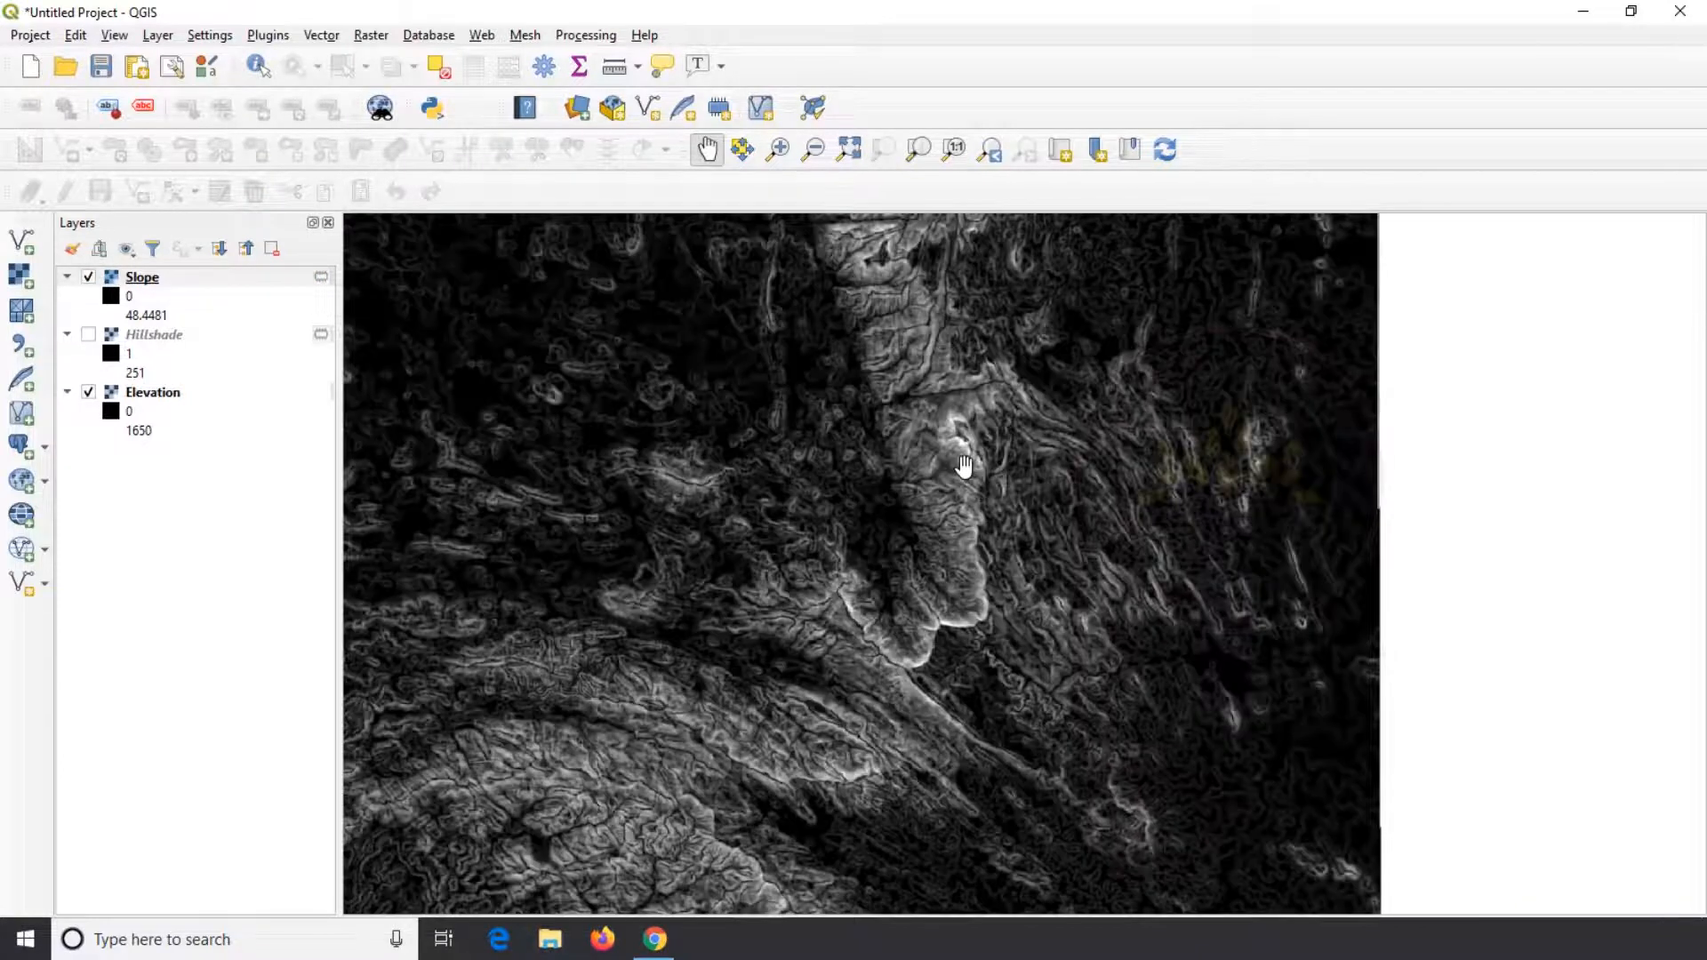
scroll(934, 400, up, 1)
scroll(937, 412, down, 1)
Identify the slope values at several points along the edge of the central ridge
click(256, 68)
click(958, 442)
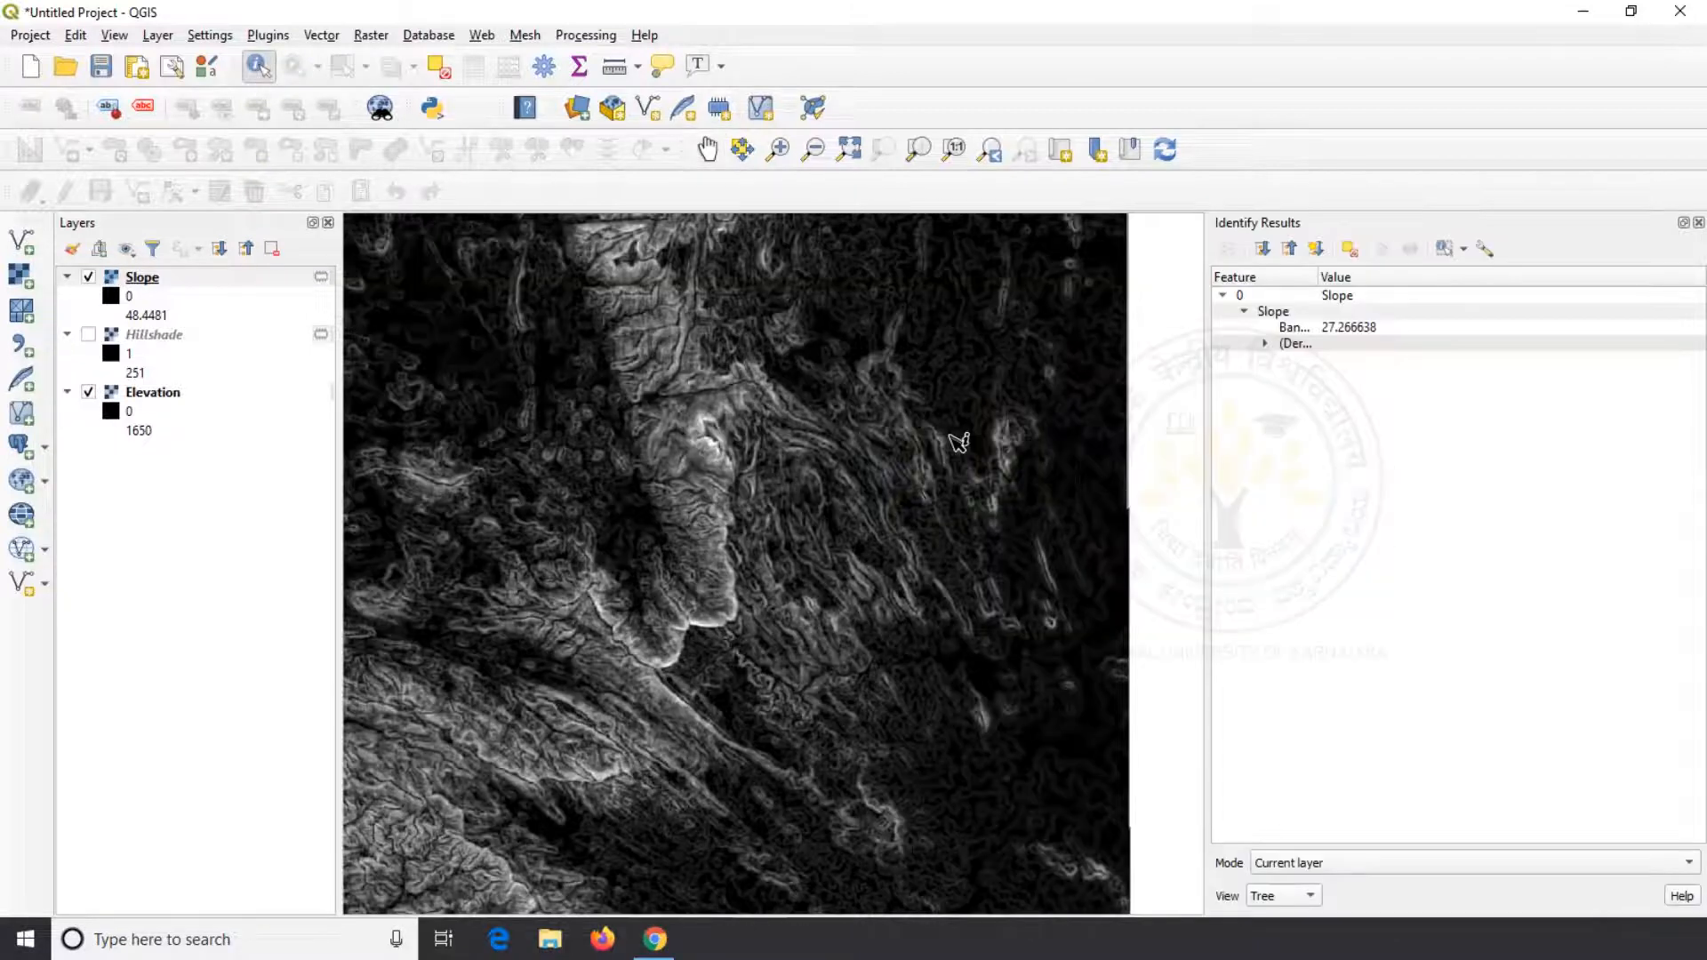
click(726, 465)
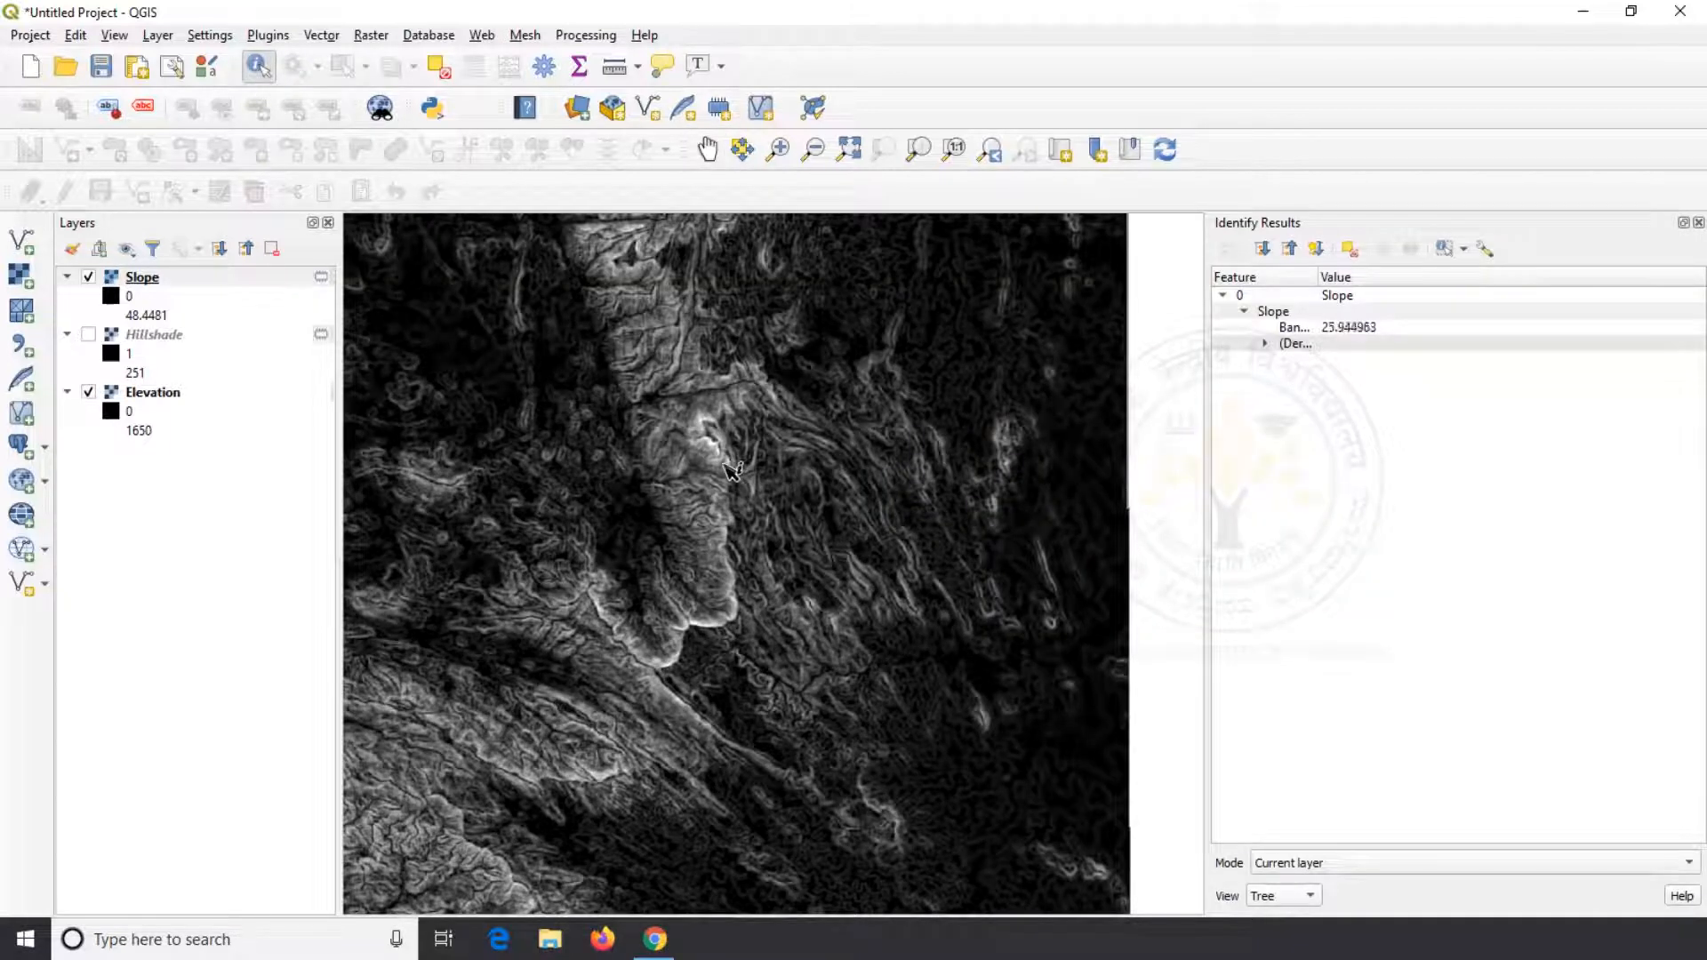
click(1370, 327)
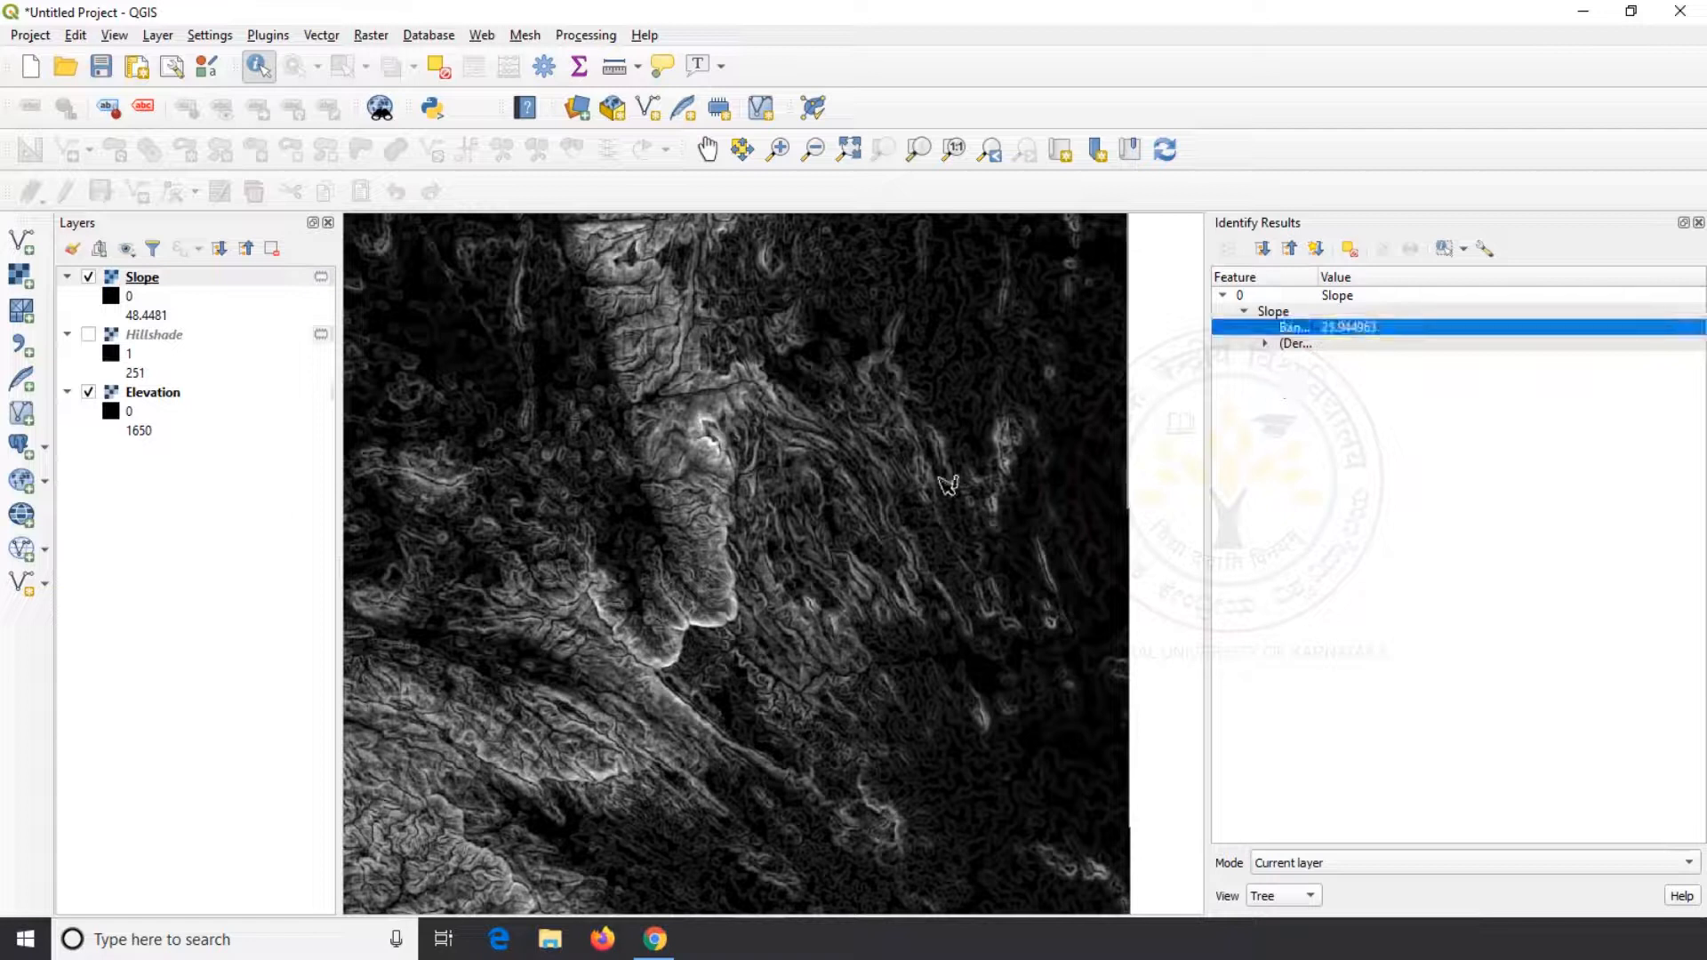
click(714, 530)
click(717, 570)
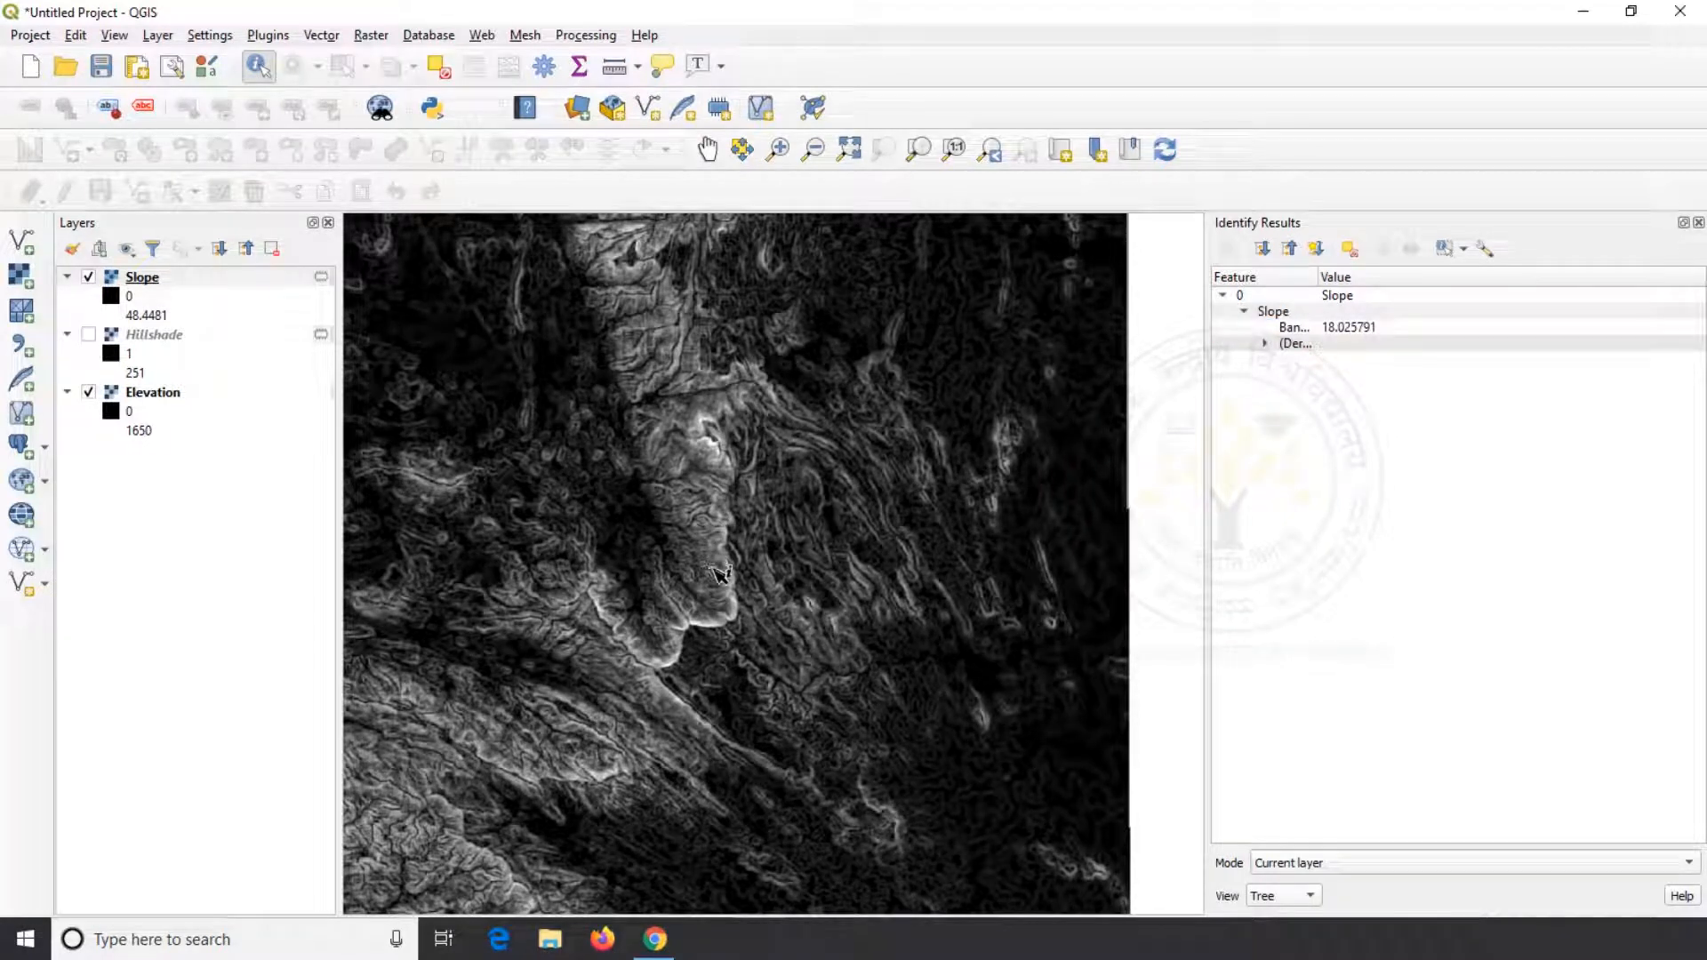
click(713, 594)
click(697, 649)
click(626, 652)
Bring the Hillshade layer to the top of the layer order and identify its values east of the ridge
click(162, 345)
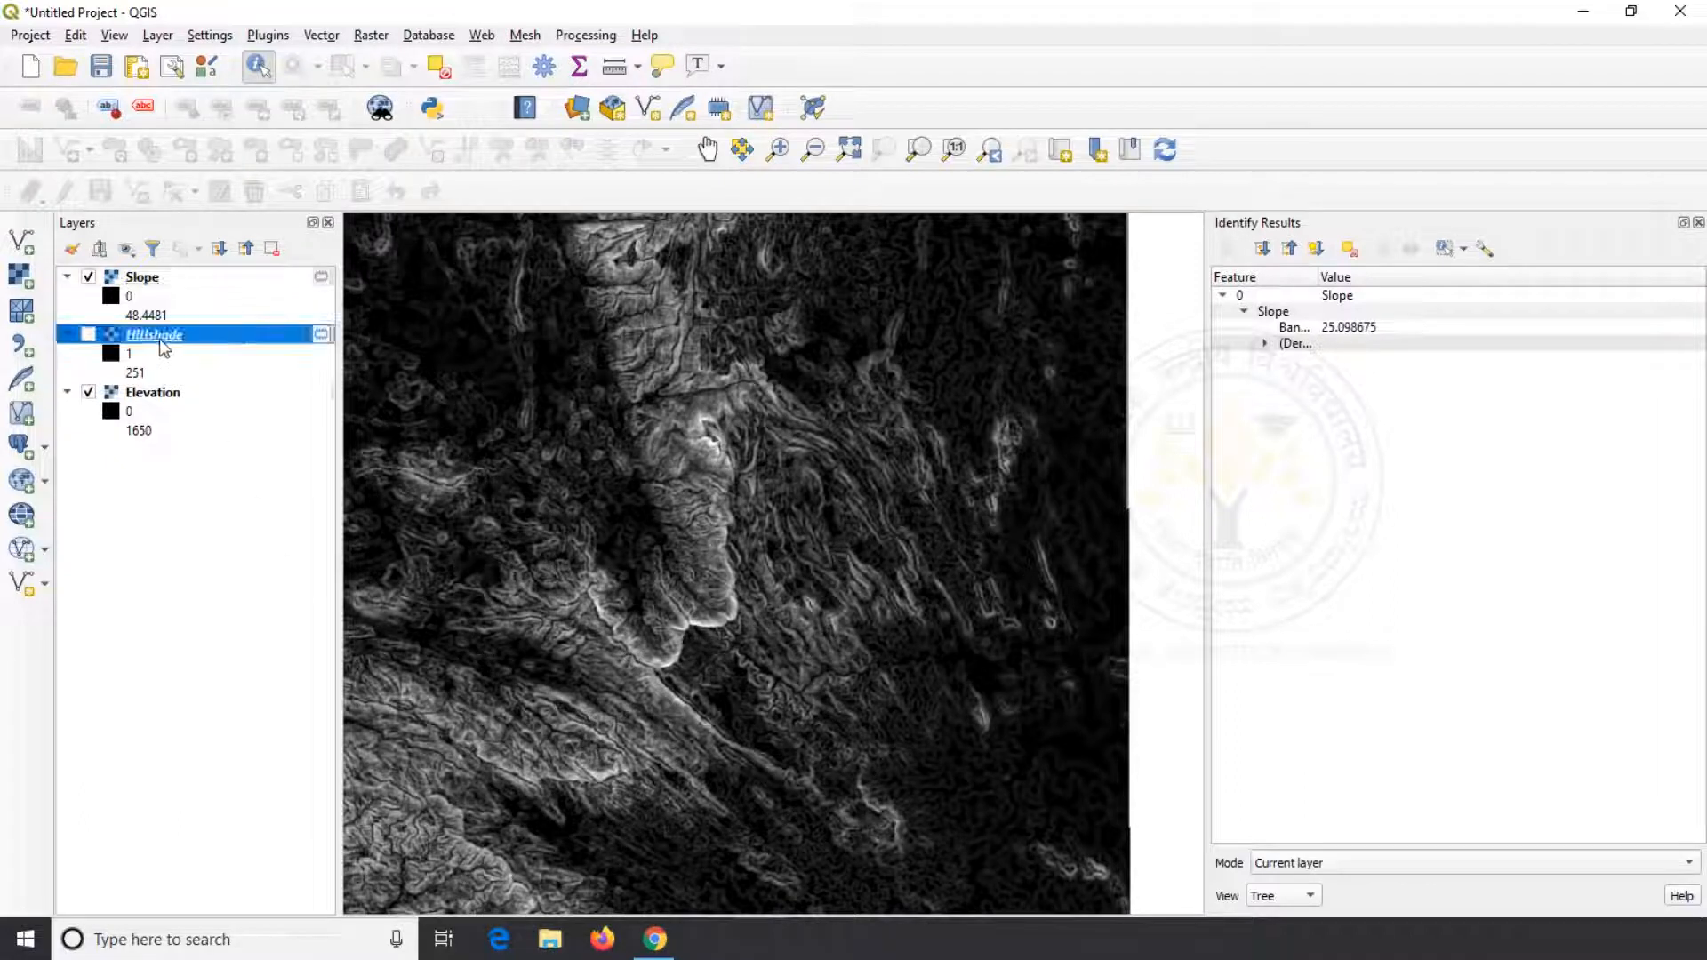
drag(160, 341, 162, 279)
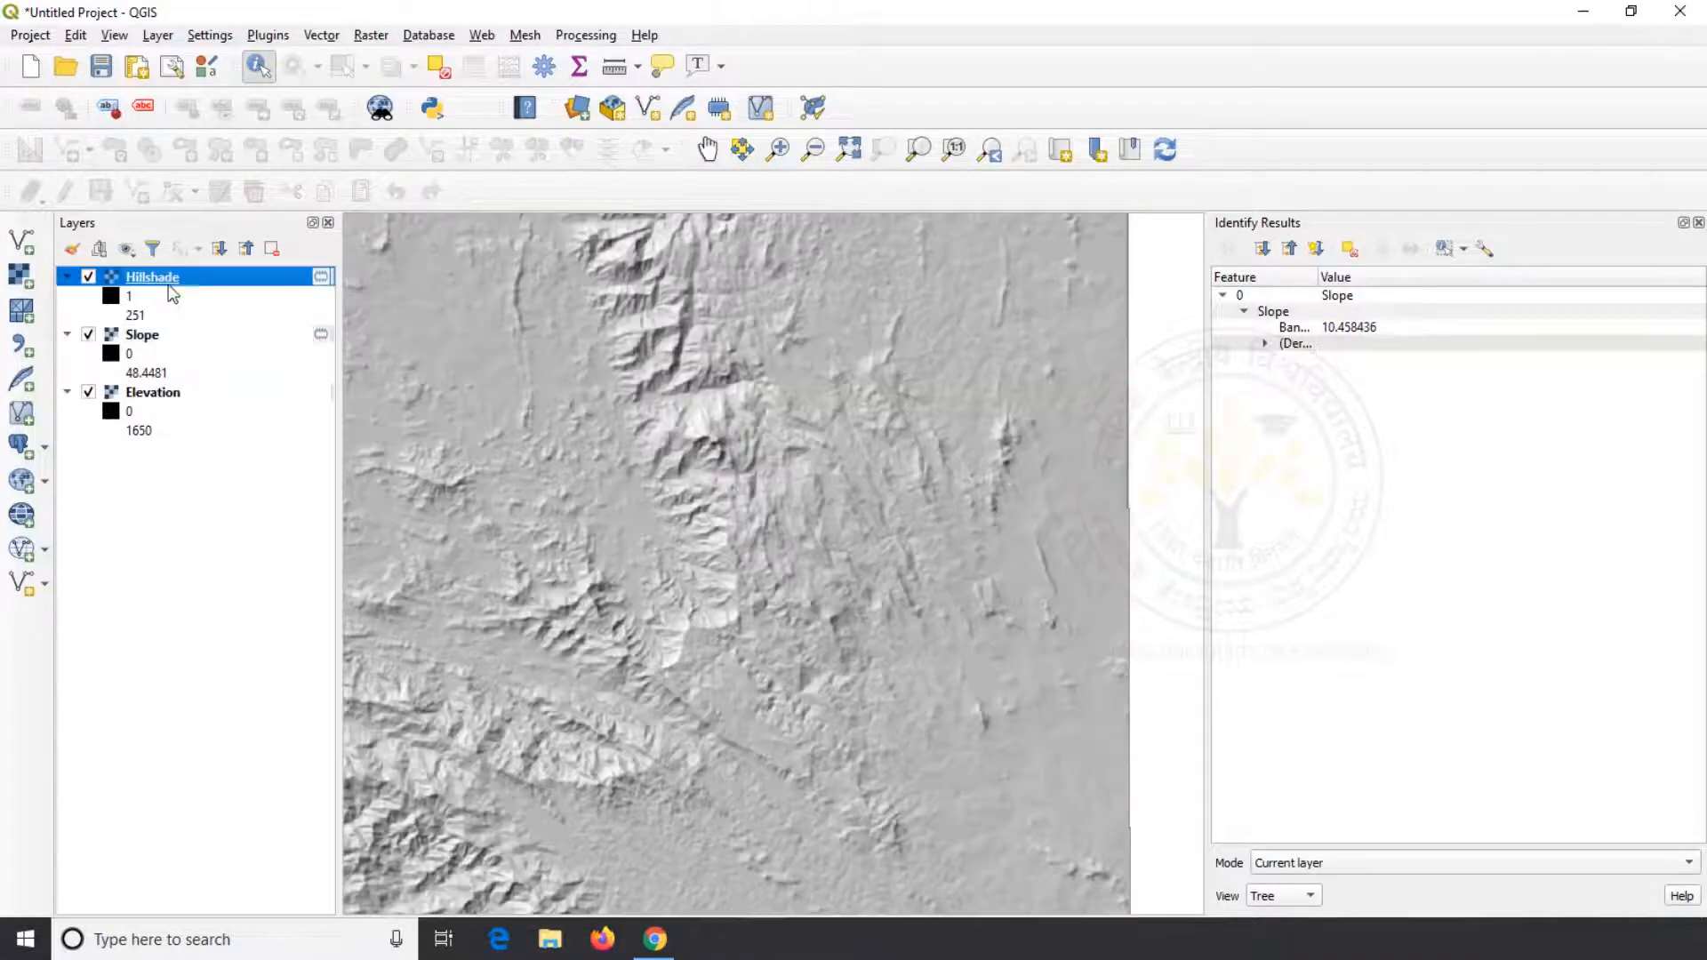
click(806, 488)
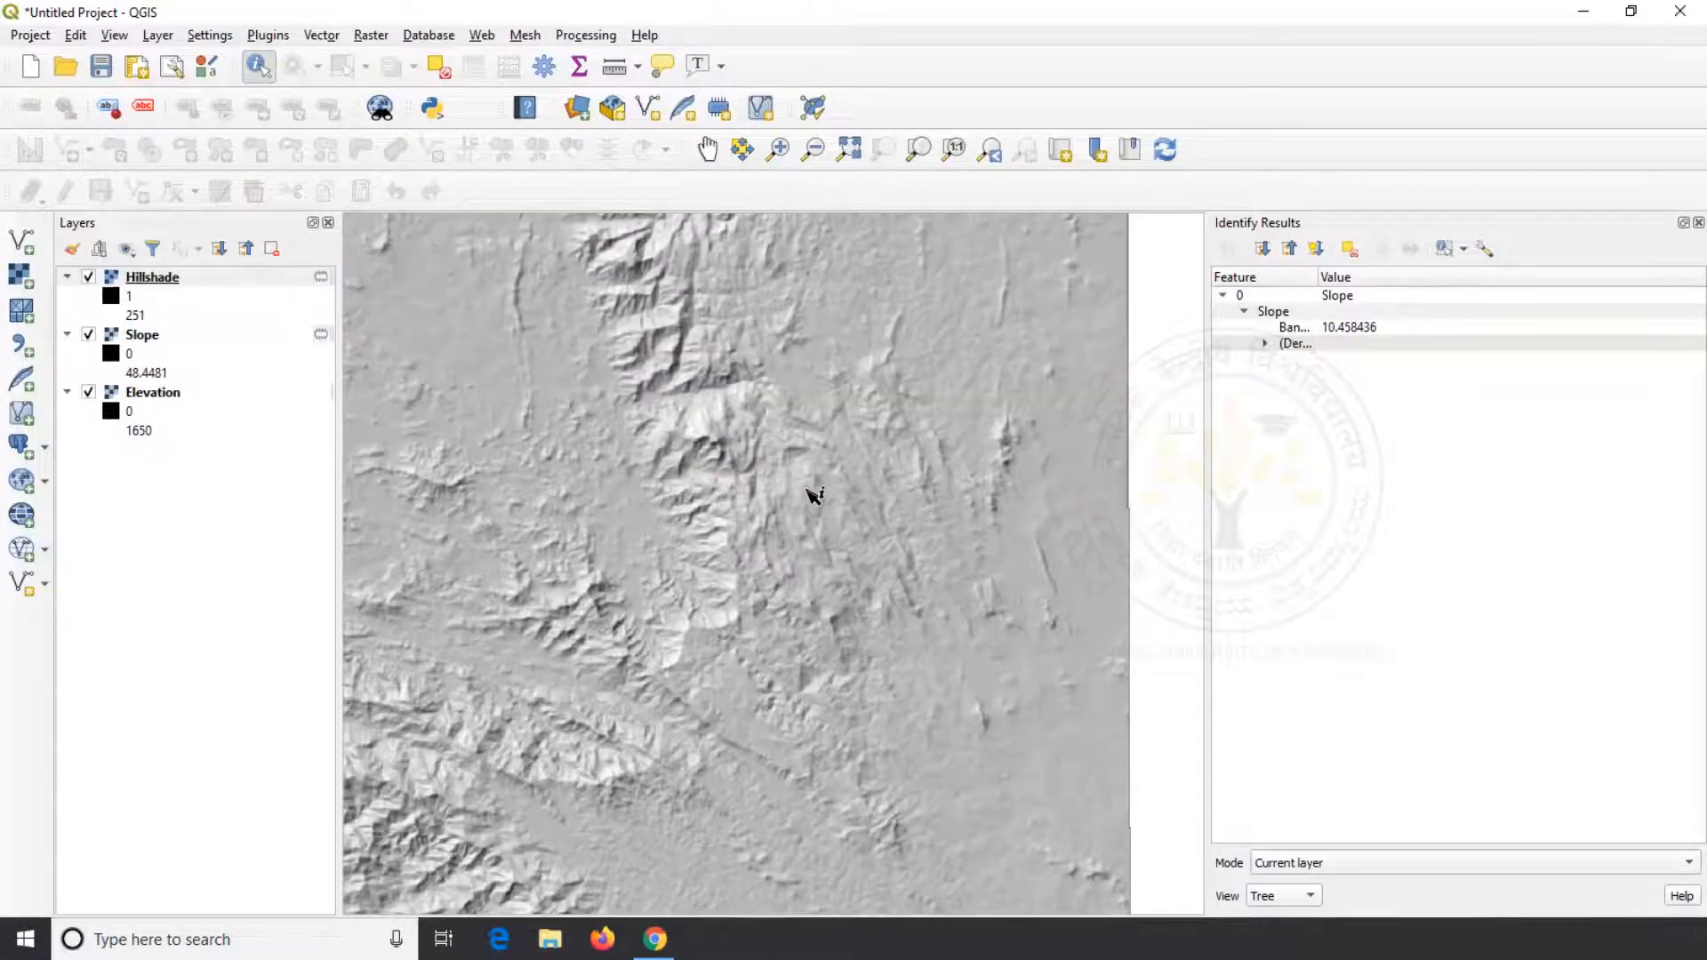
click(902, 518)
Move the Elevation layer to the top of the layer order and identify its values on the lowland and the plateau
drag(178, 396, 178, 278)
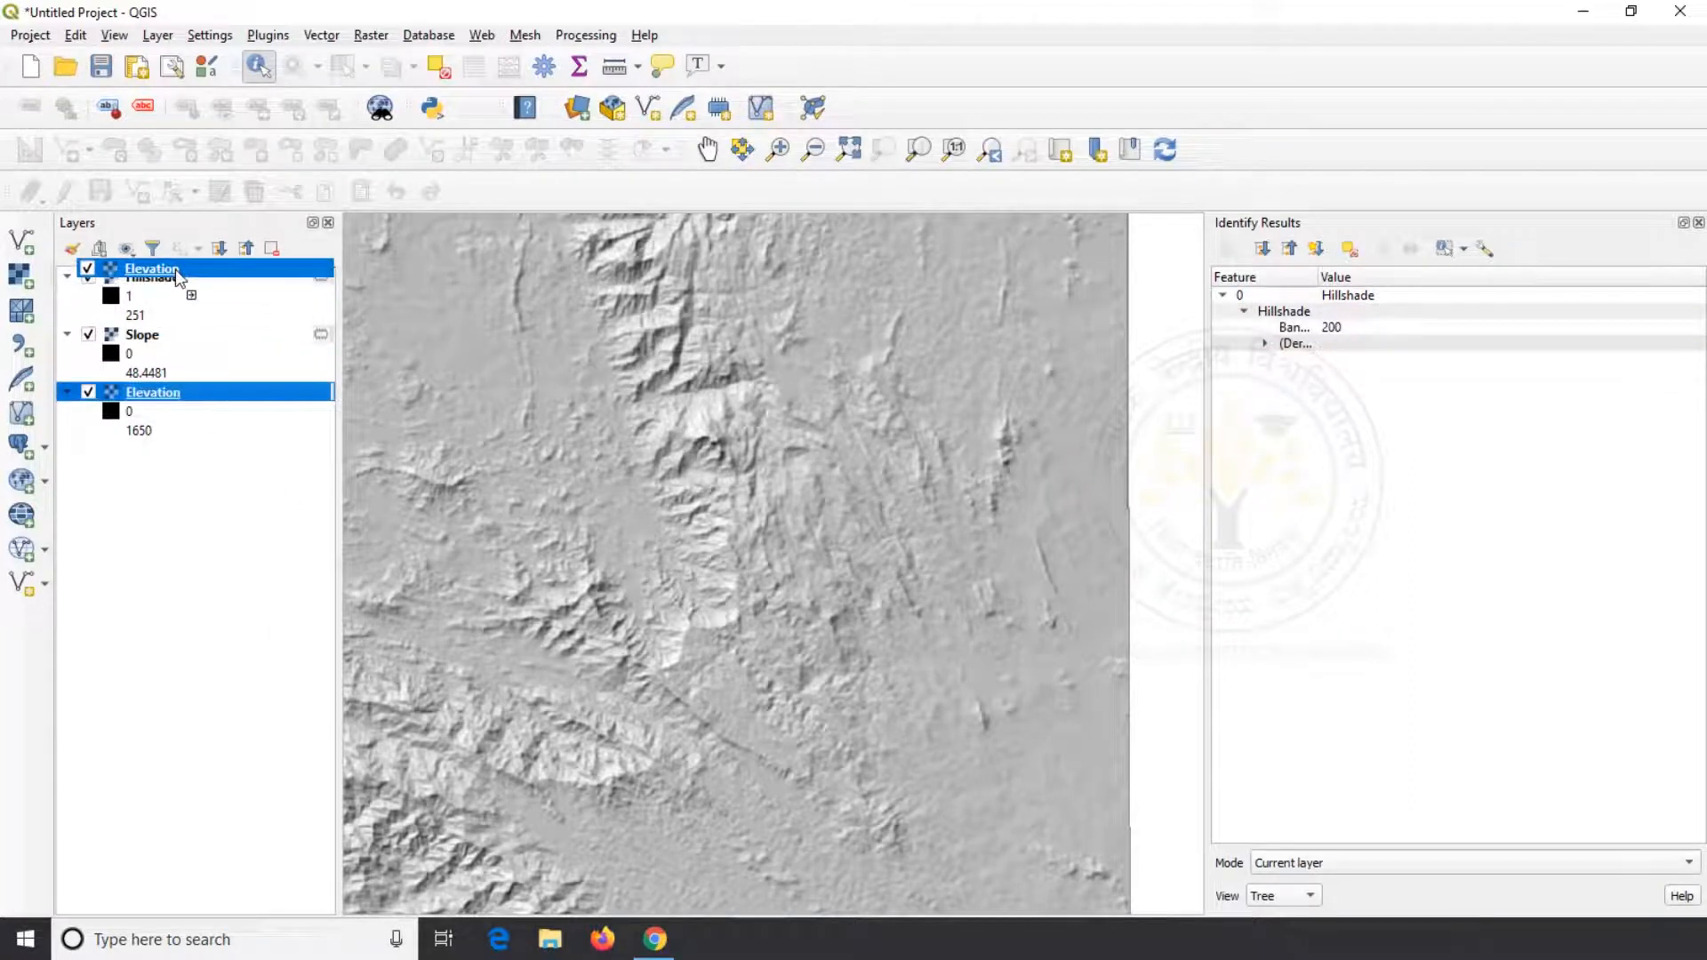
click(140, 286)
click(601, 448)
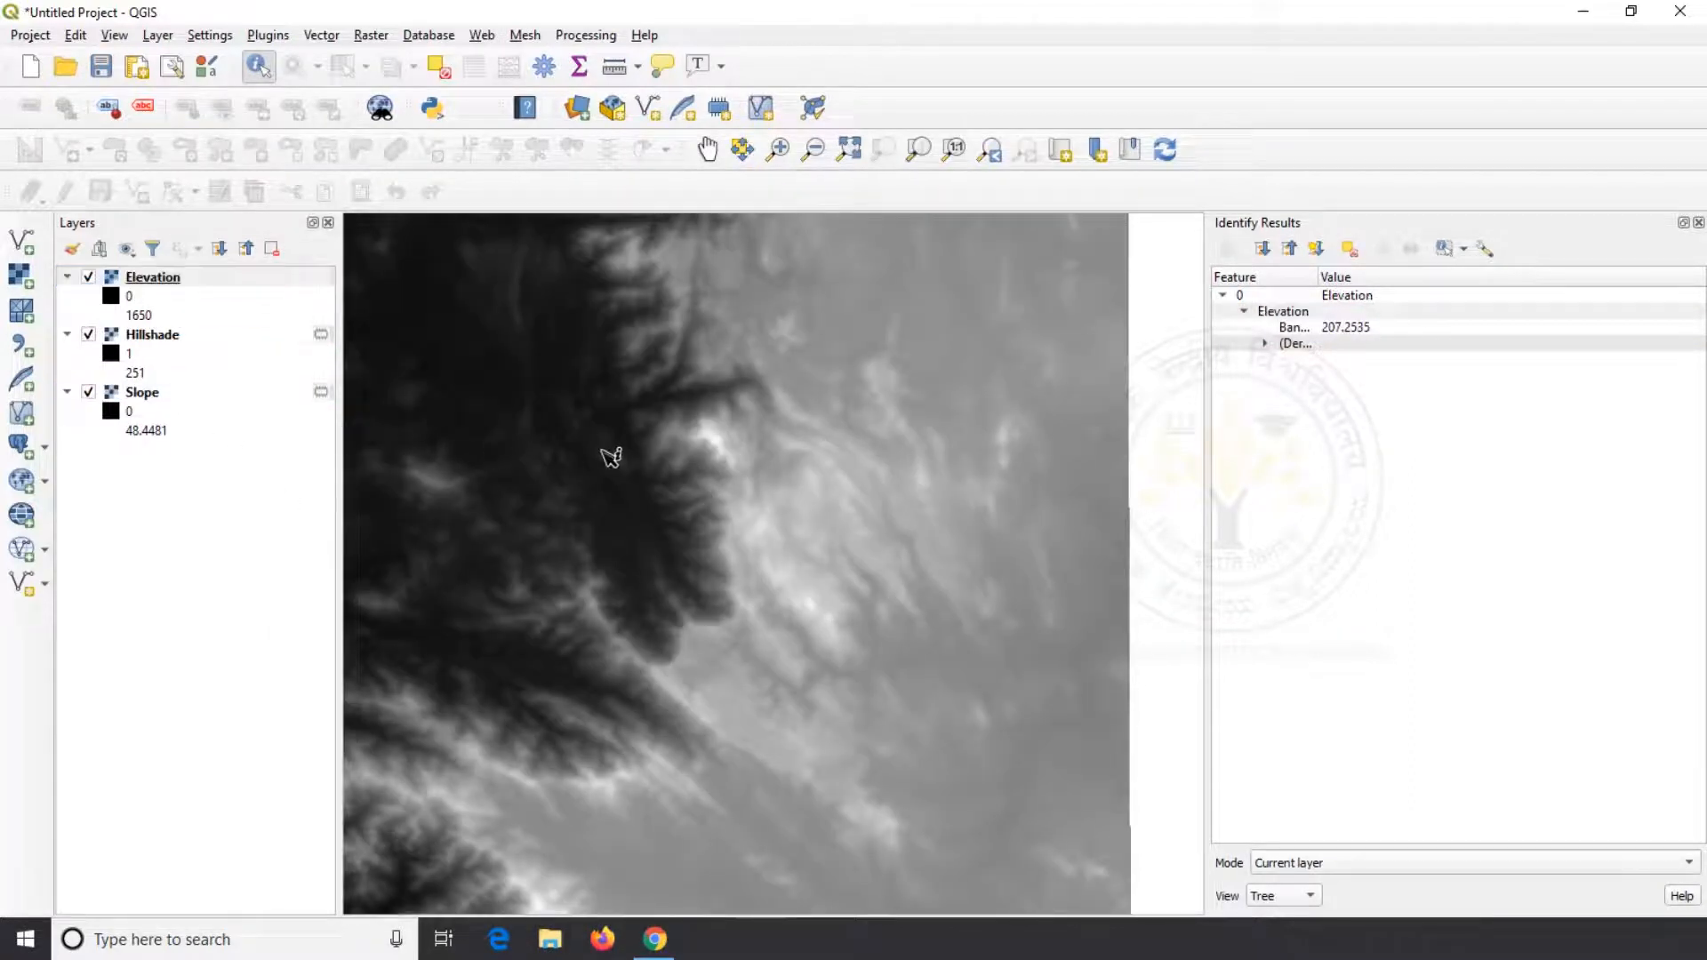
click(821, 566)
click(1381, 327)
click(819, 570)
click(652, 630)
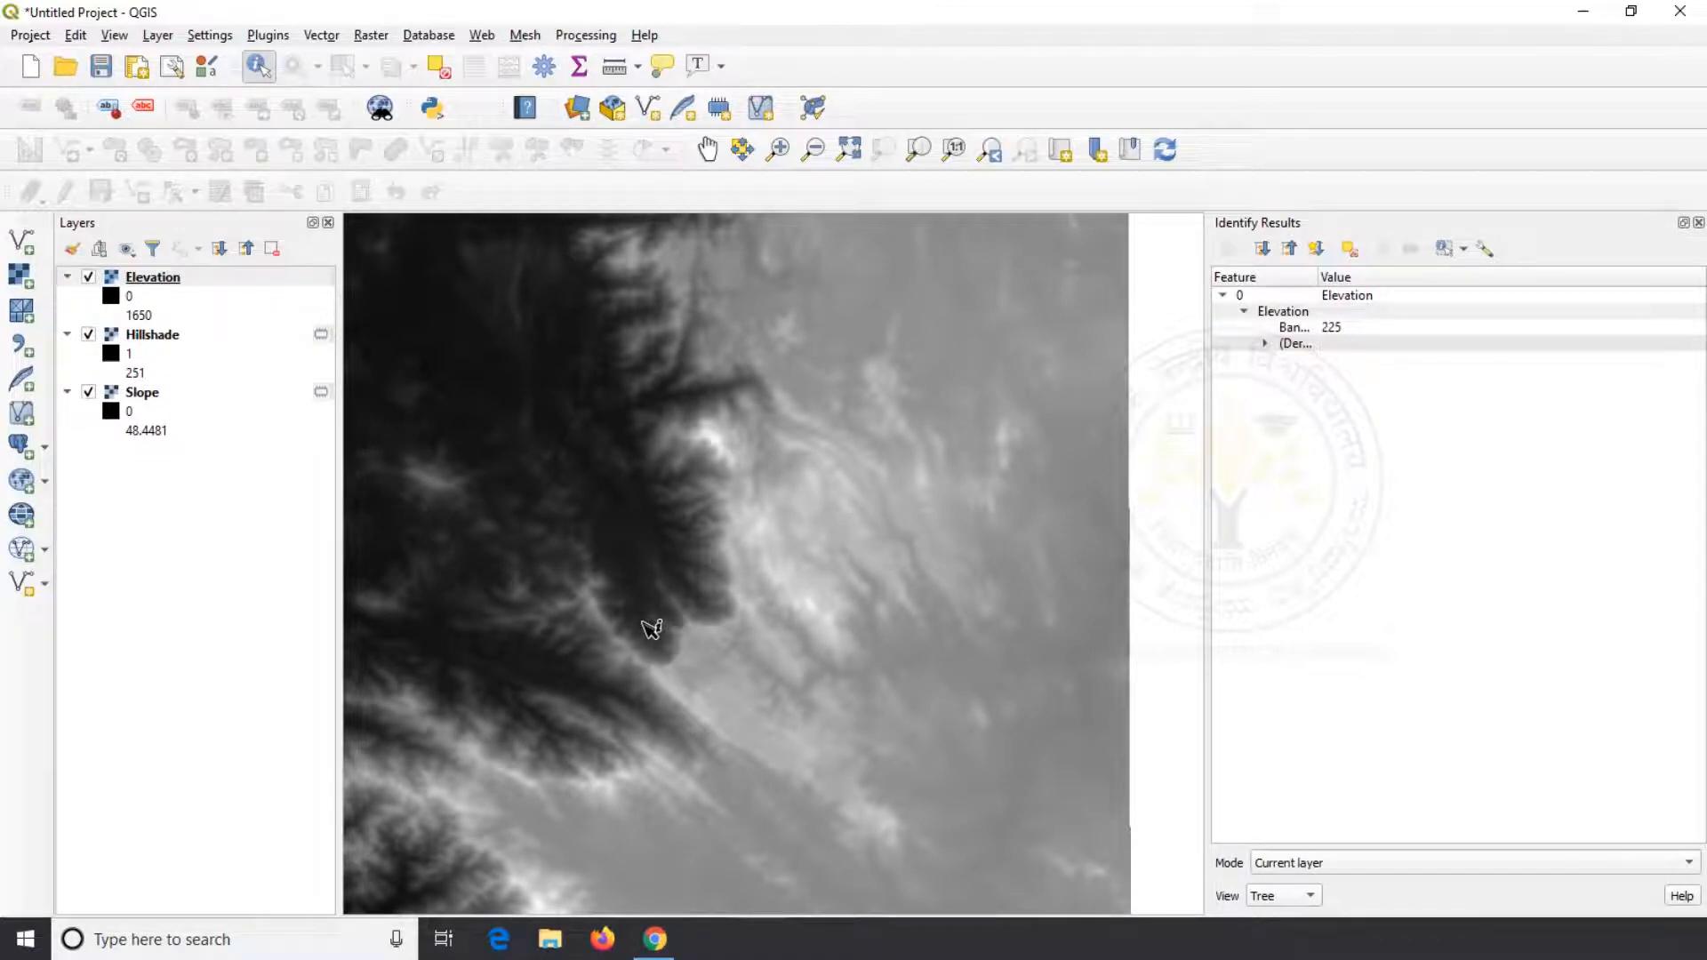
Set the identify mode to Top down and view the results as a table and as a graph at a larger size
click(1345, 864)
click(1369, 884)
click(1361, 864)
click(1313, 884)
click(1298, 896)
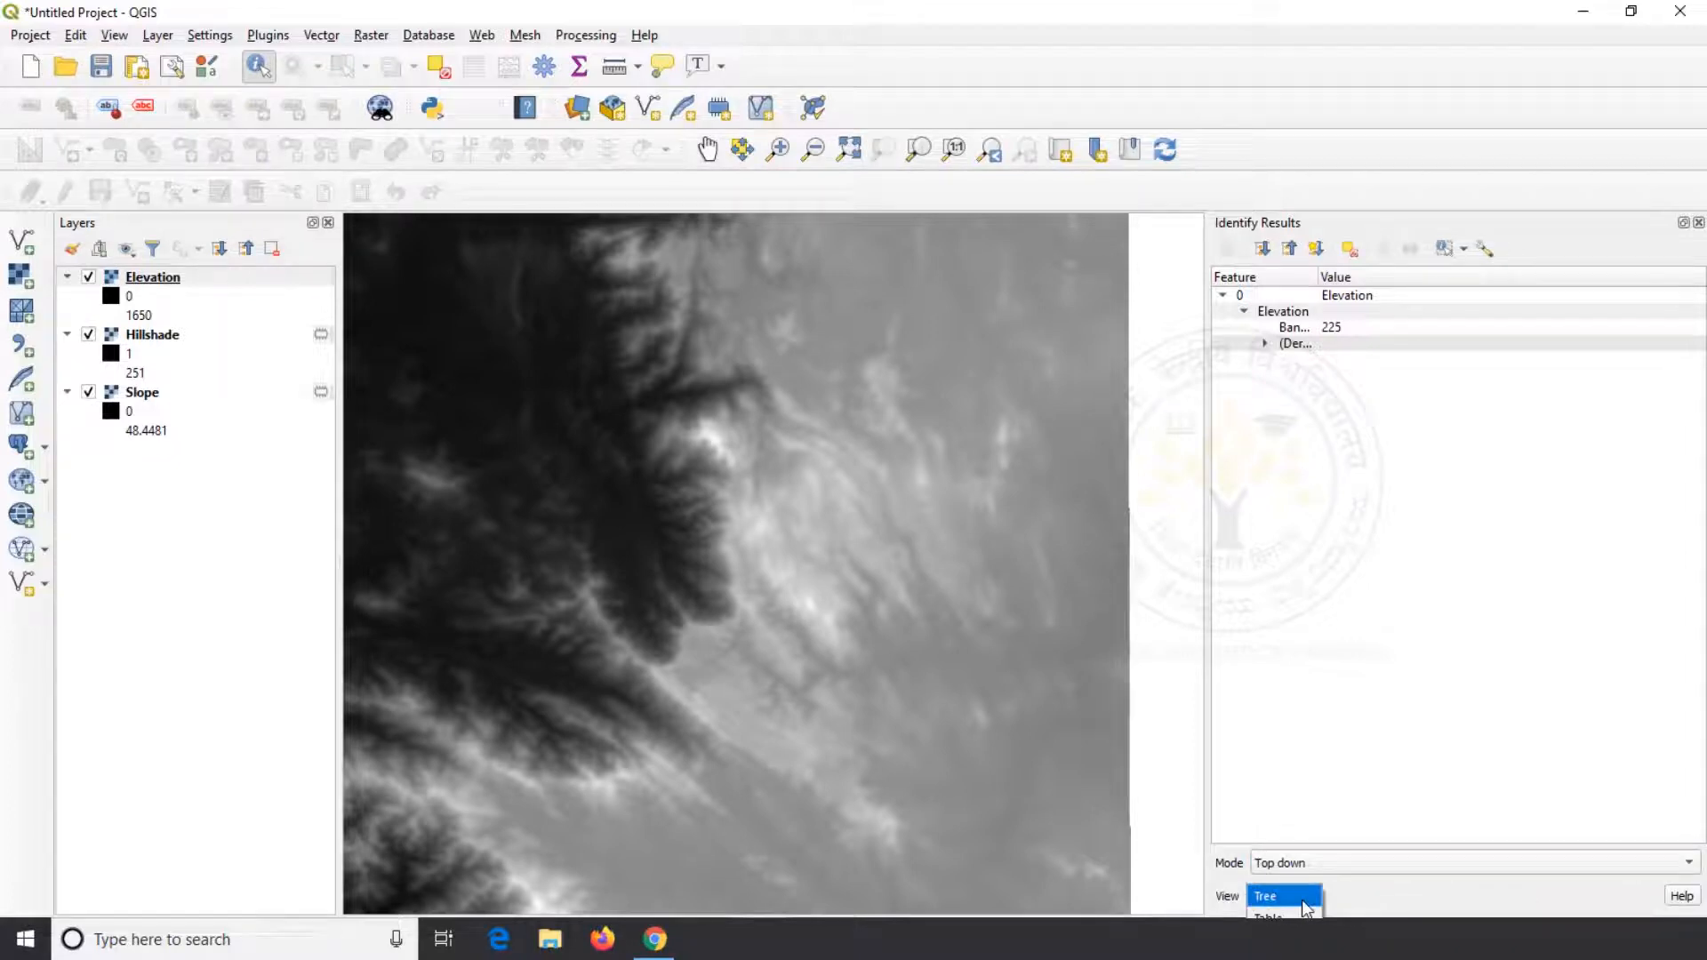
click(1312, 900)
click(1312, 896)
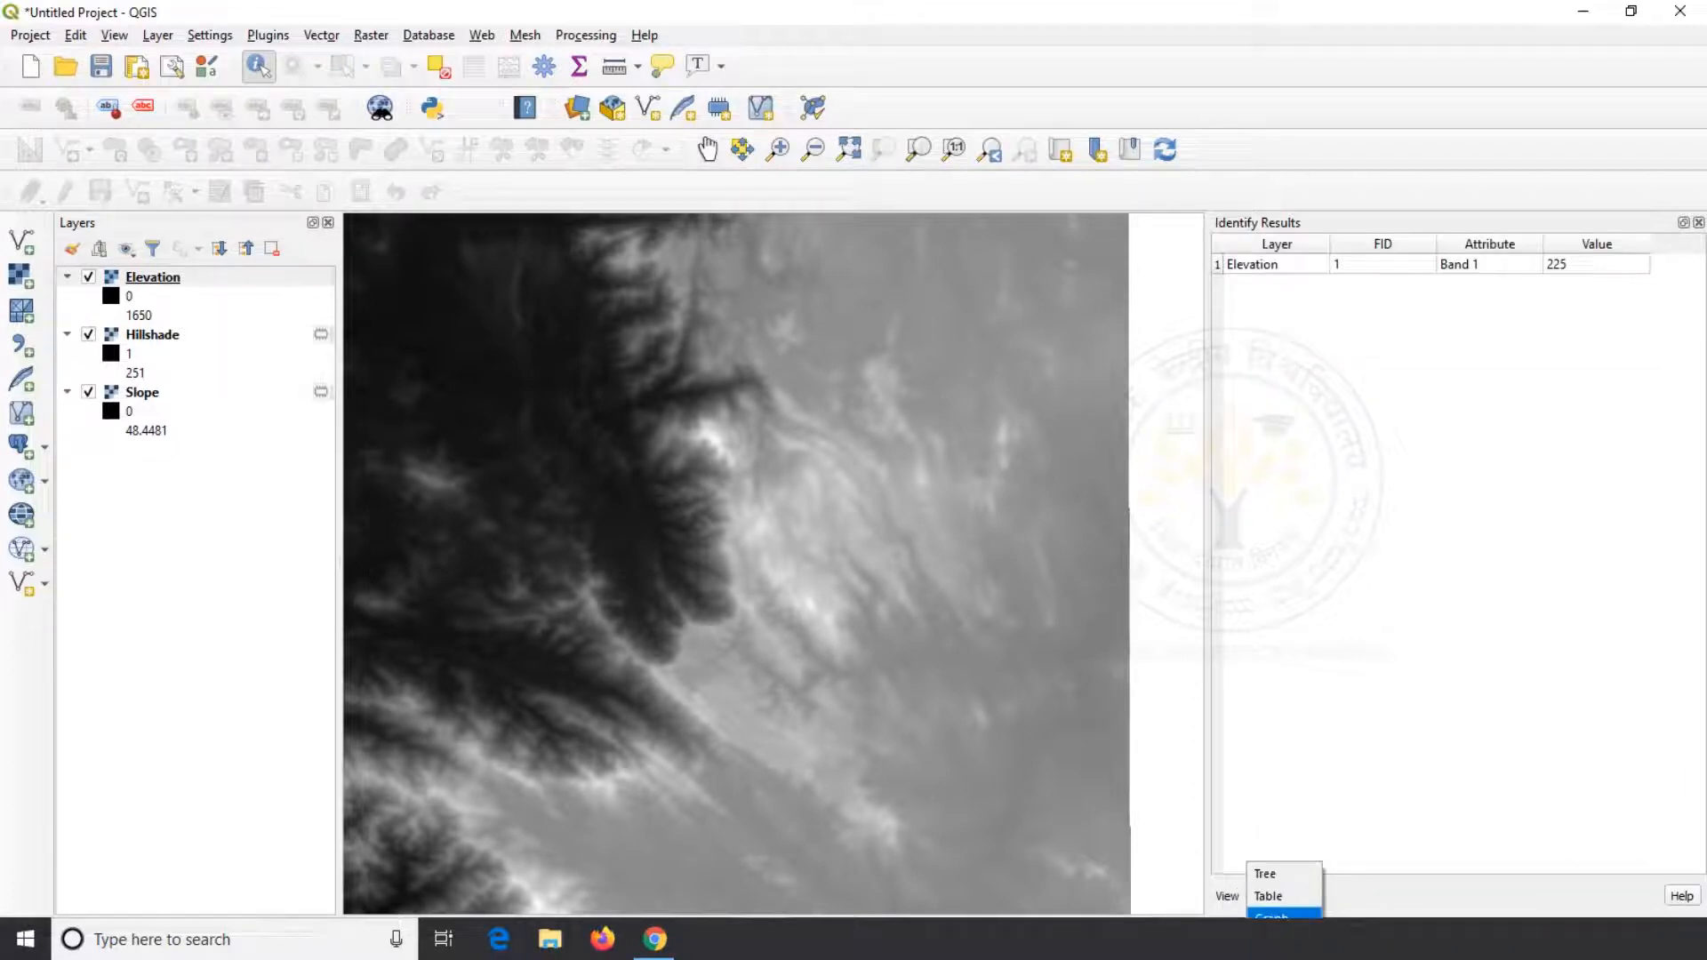
click(1305, 907)
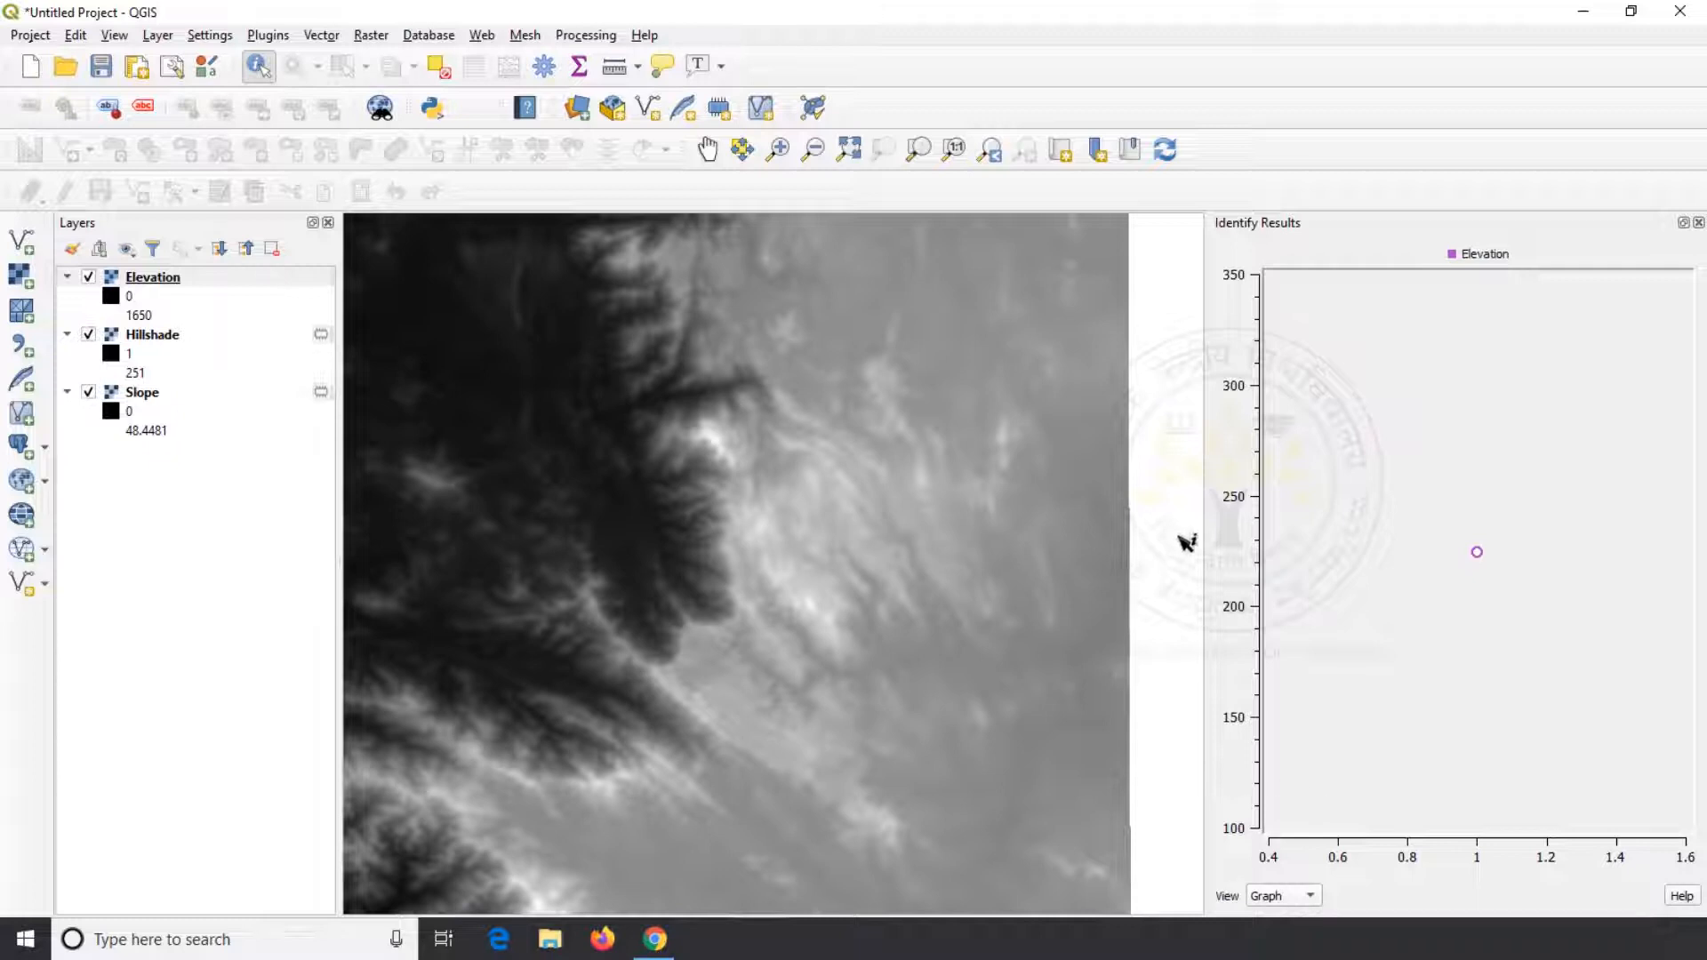
drag(1208, 538, 640, 541)
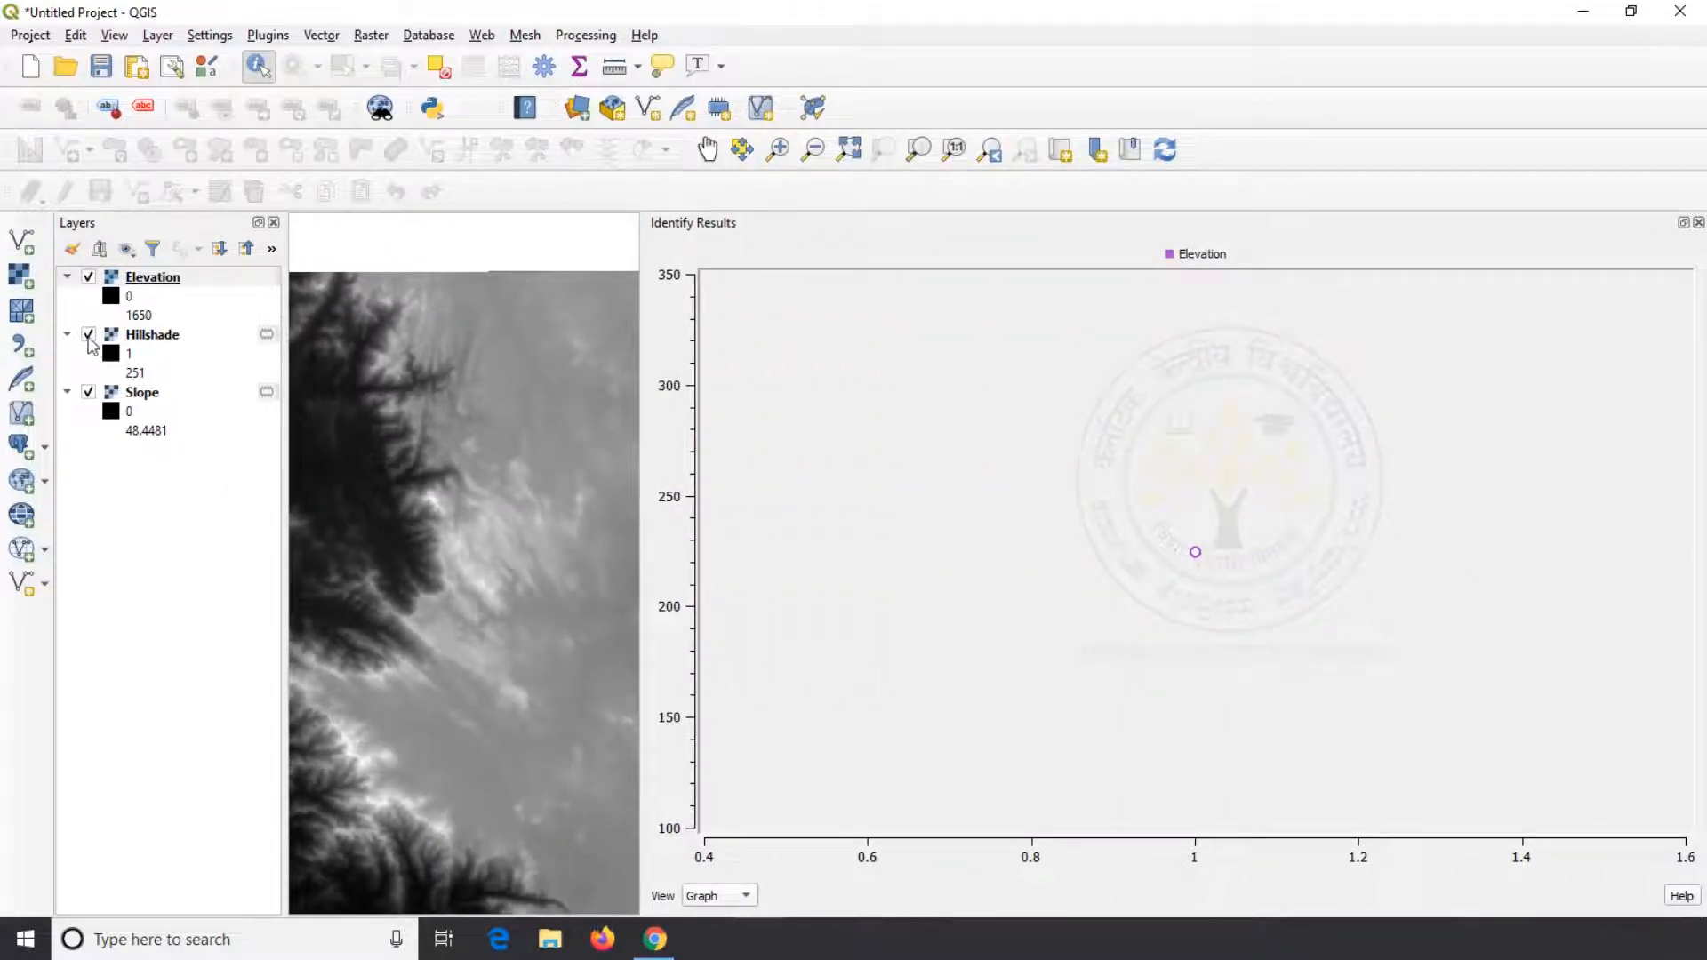
Place the Slope layer above Hillshade and generate a temporary aspect raster from band 1 of Elevation
click(148, 396)
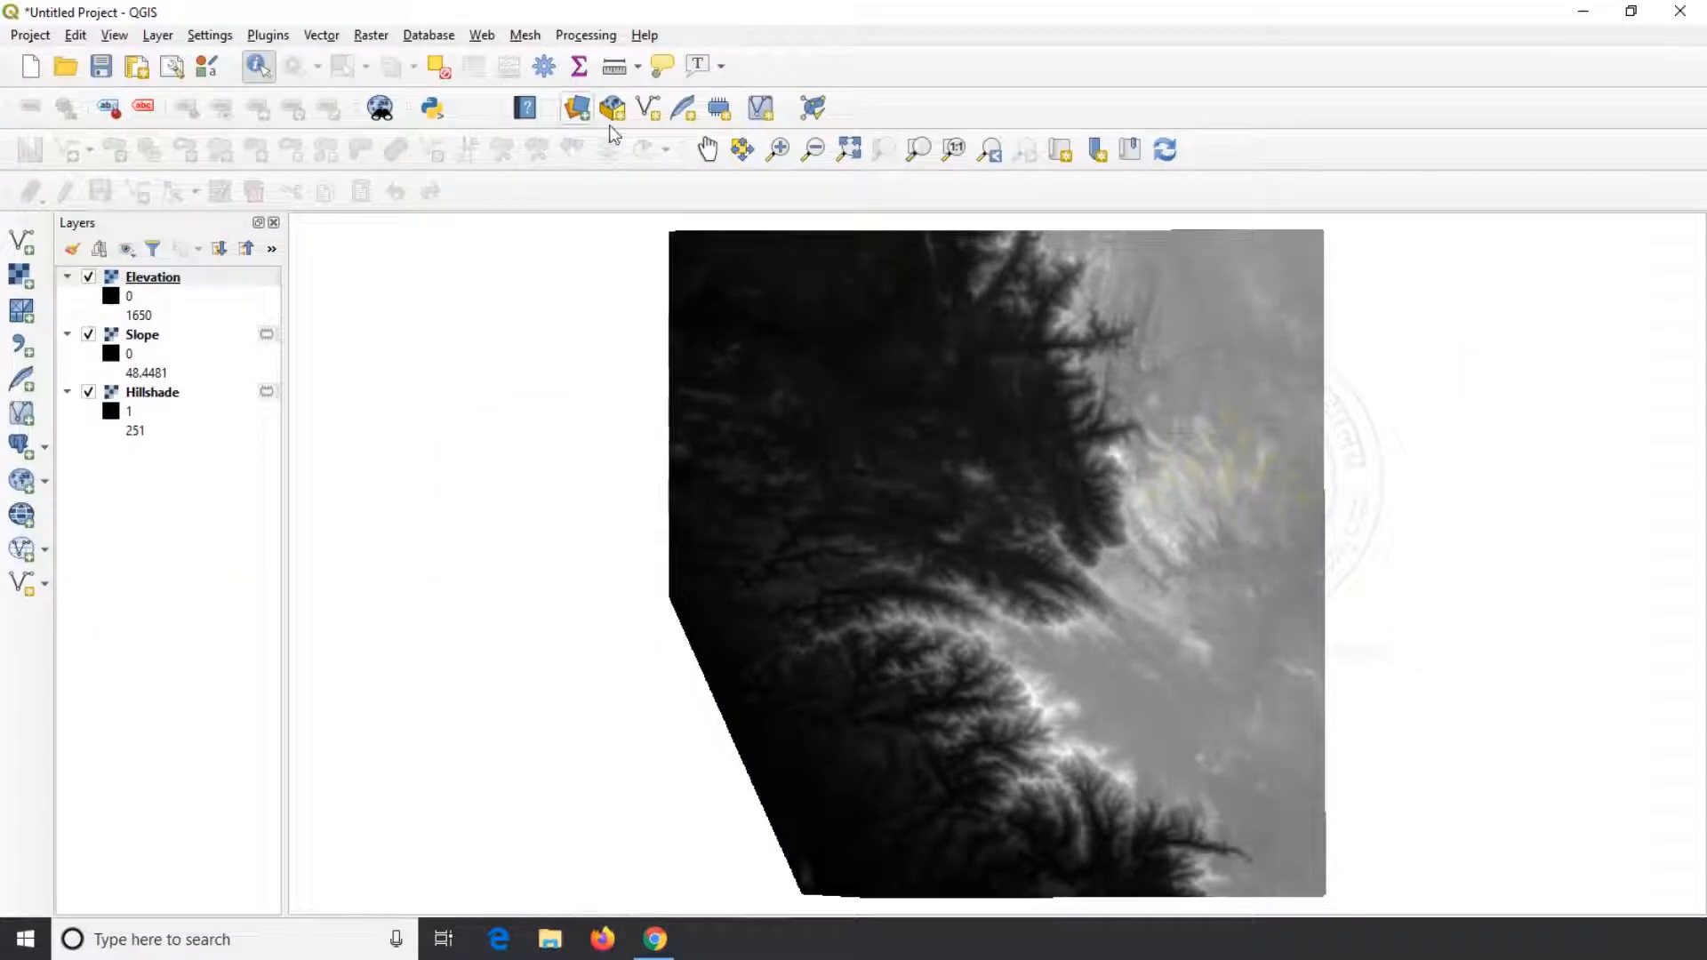
click(370, 35)
mouse_move(403, 131)
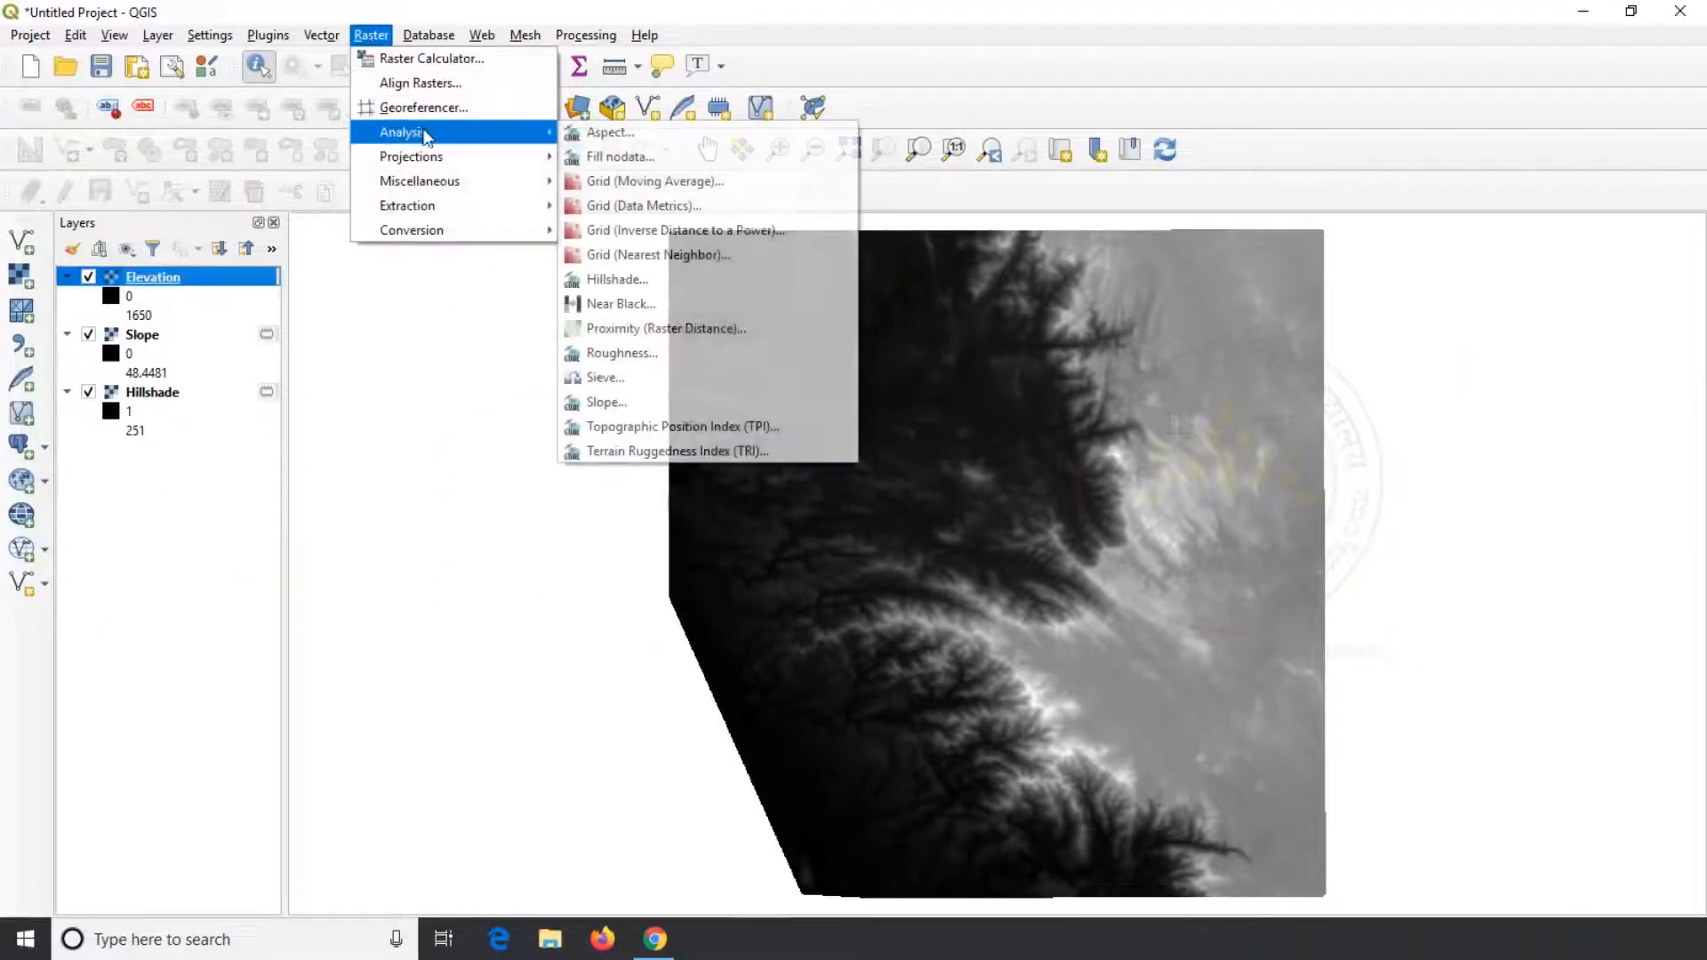
click(592, 131)
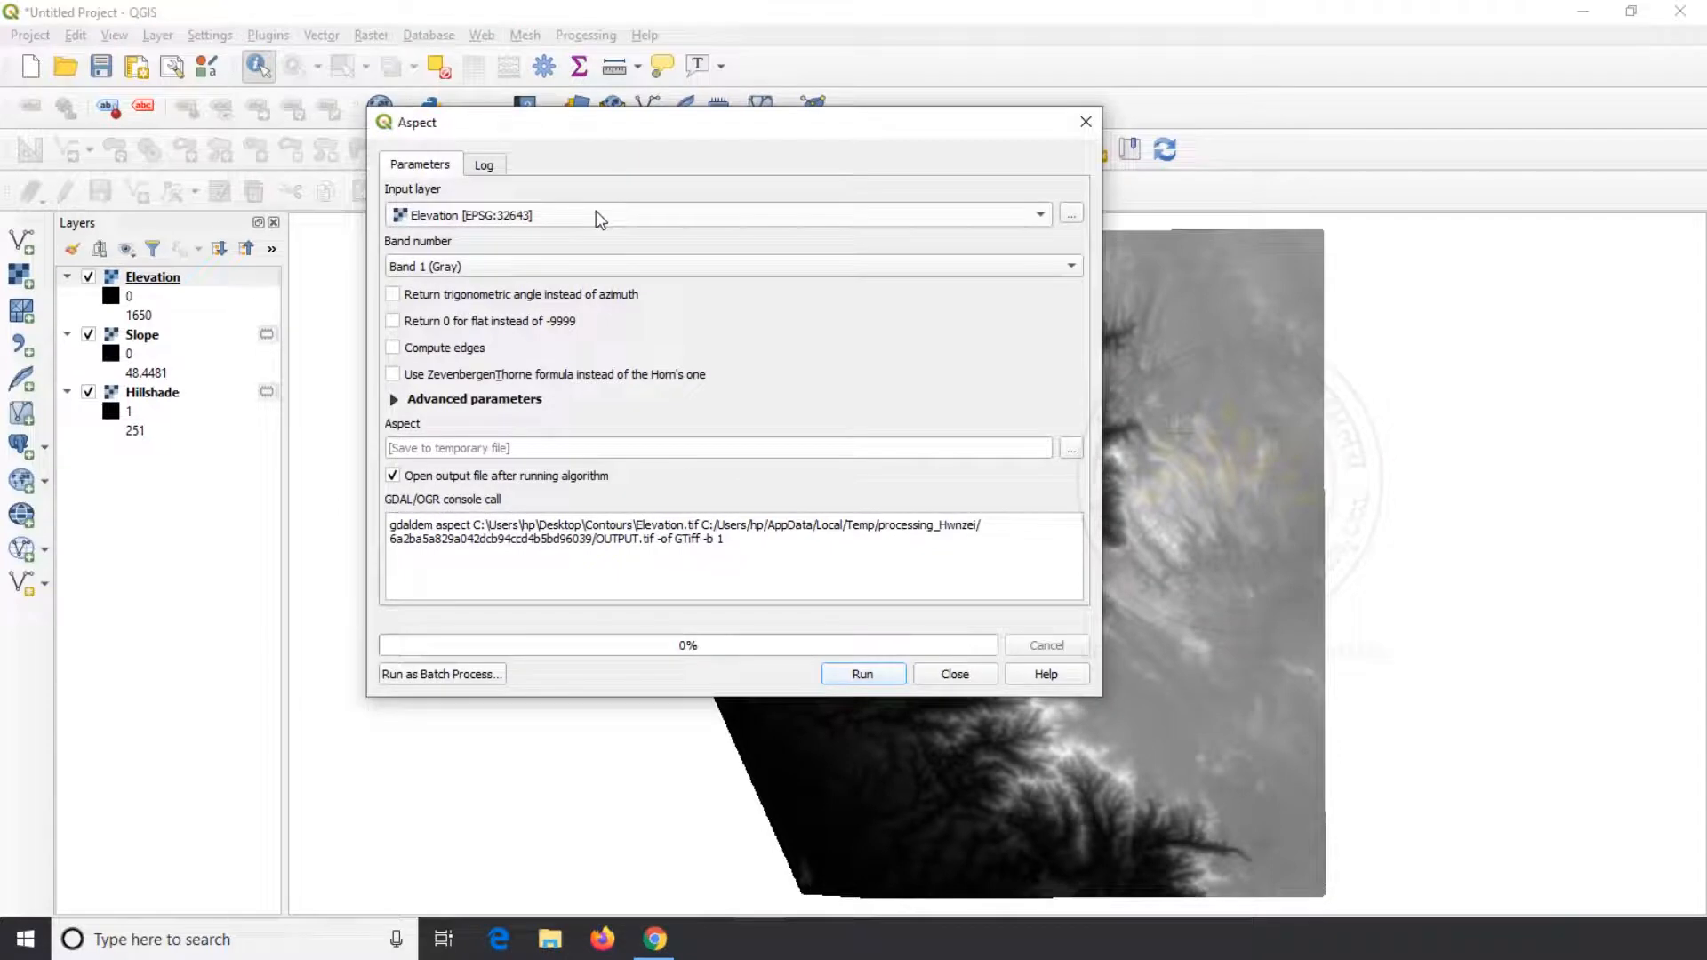
click(595, 214)
click(596, 214)
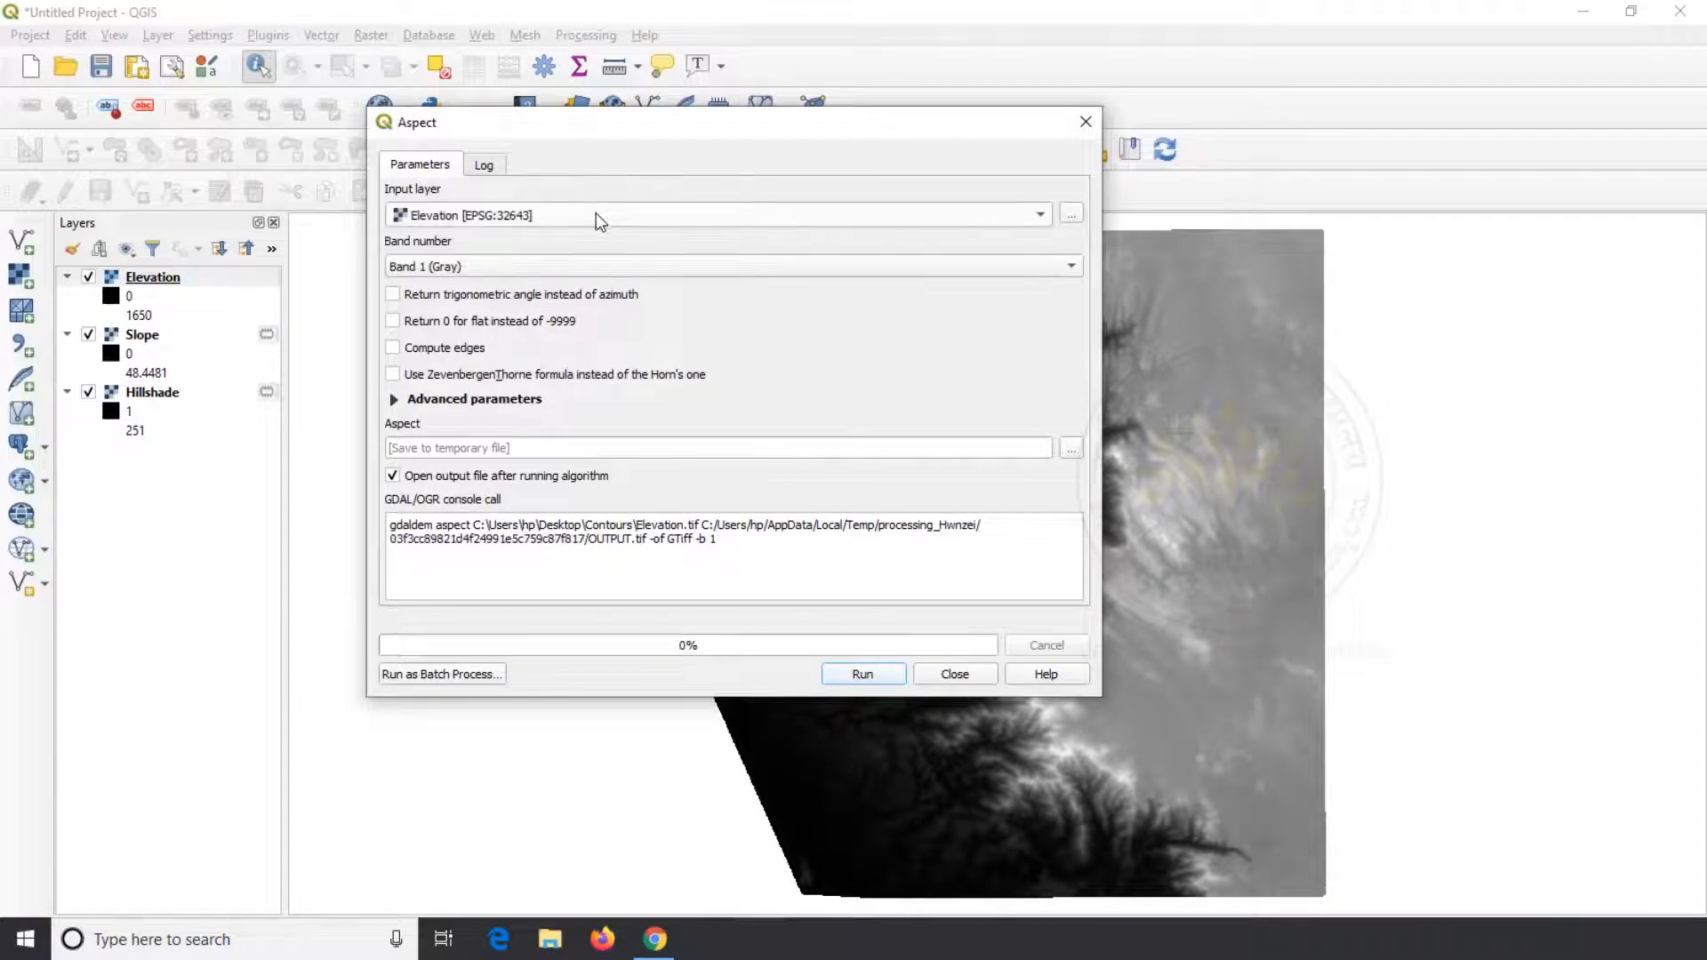
click(900, 676)
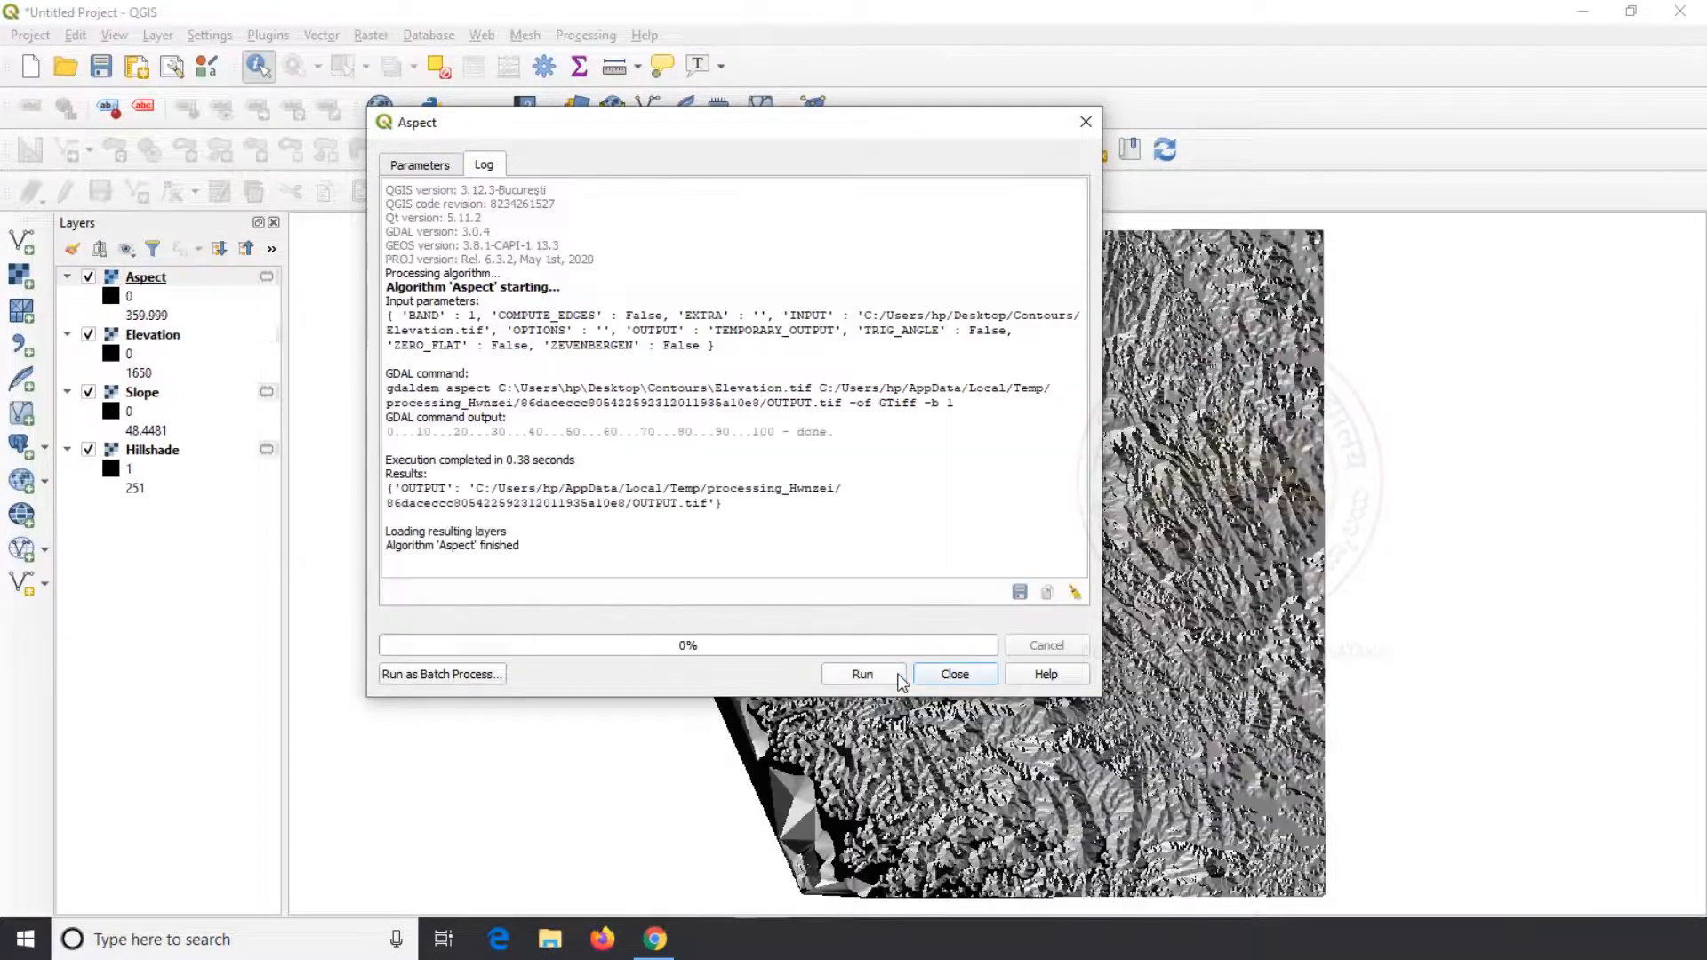
click(953, 674)
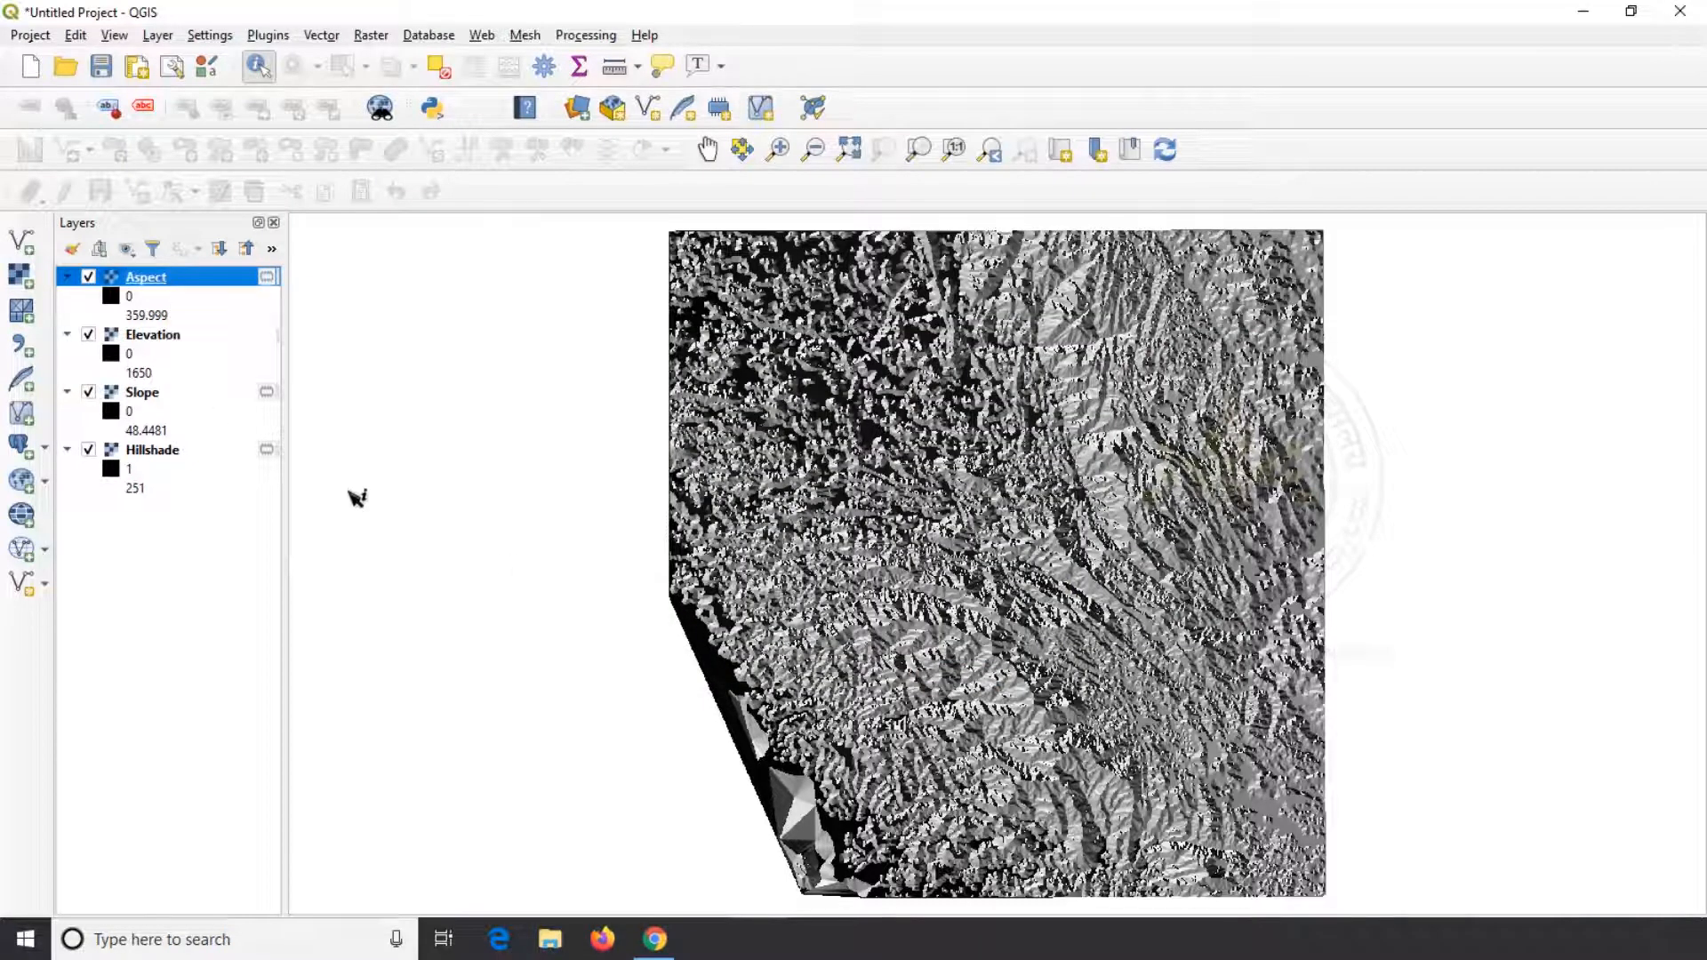
Style the Aspect layer as singleband pseudocolor with linear interpolation and the black-purple-orange-yellow color ramp
right_click(149, 281)
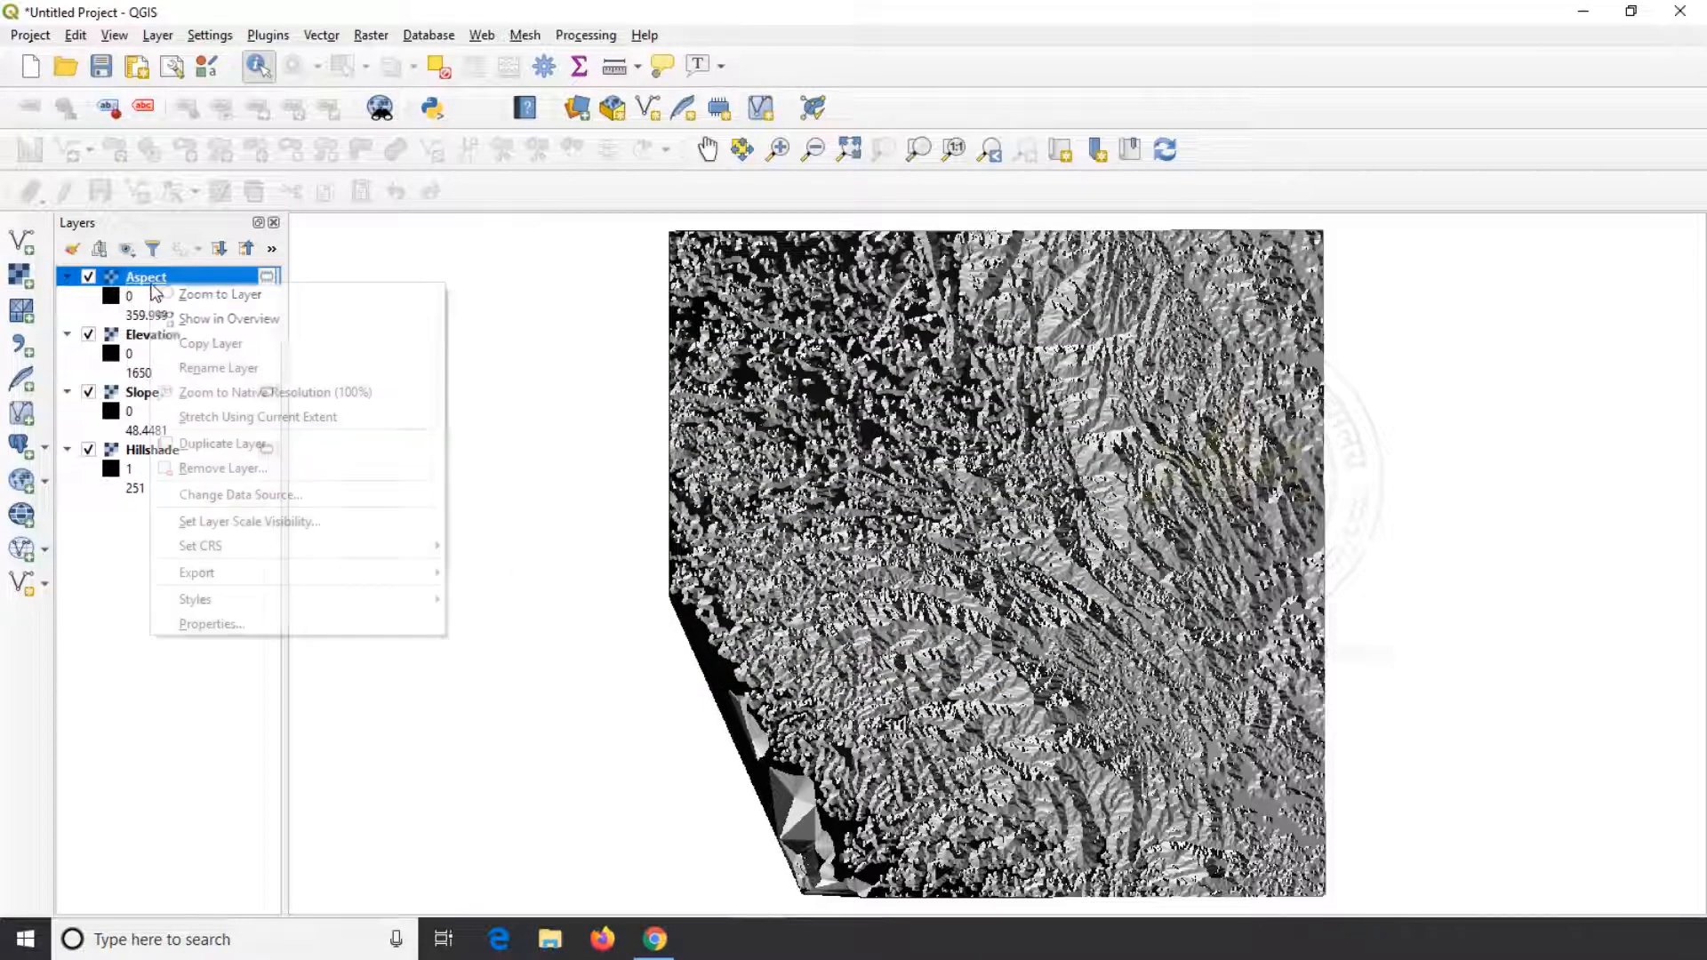
click(253, 623)
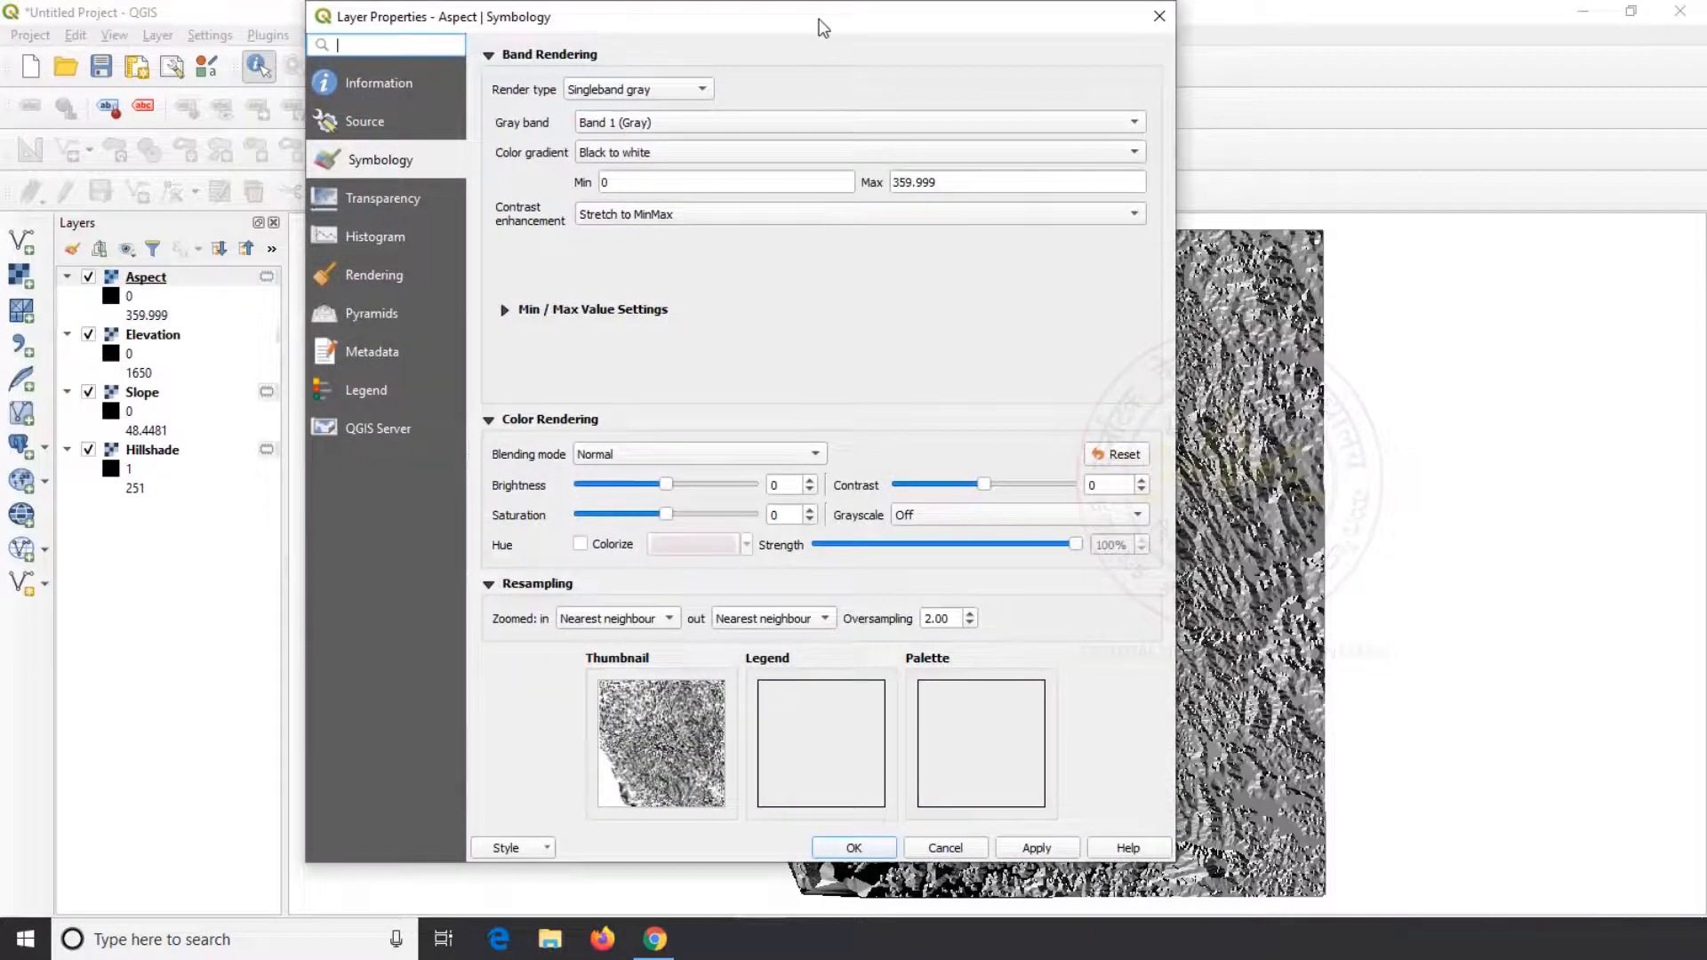
drag(823, 28, 526, 54)
click(371, 115)
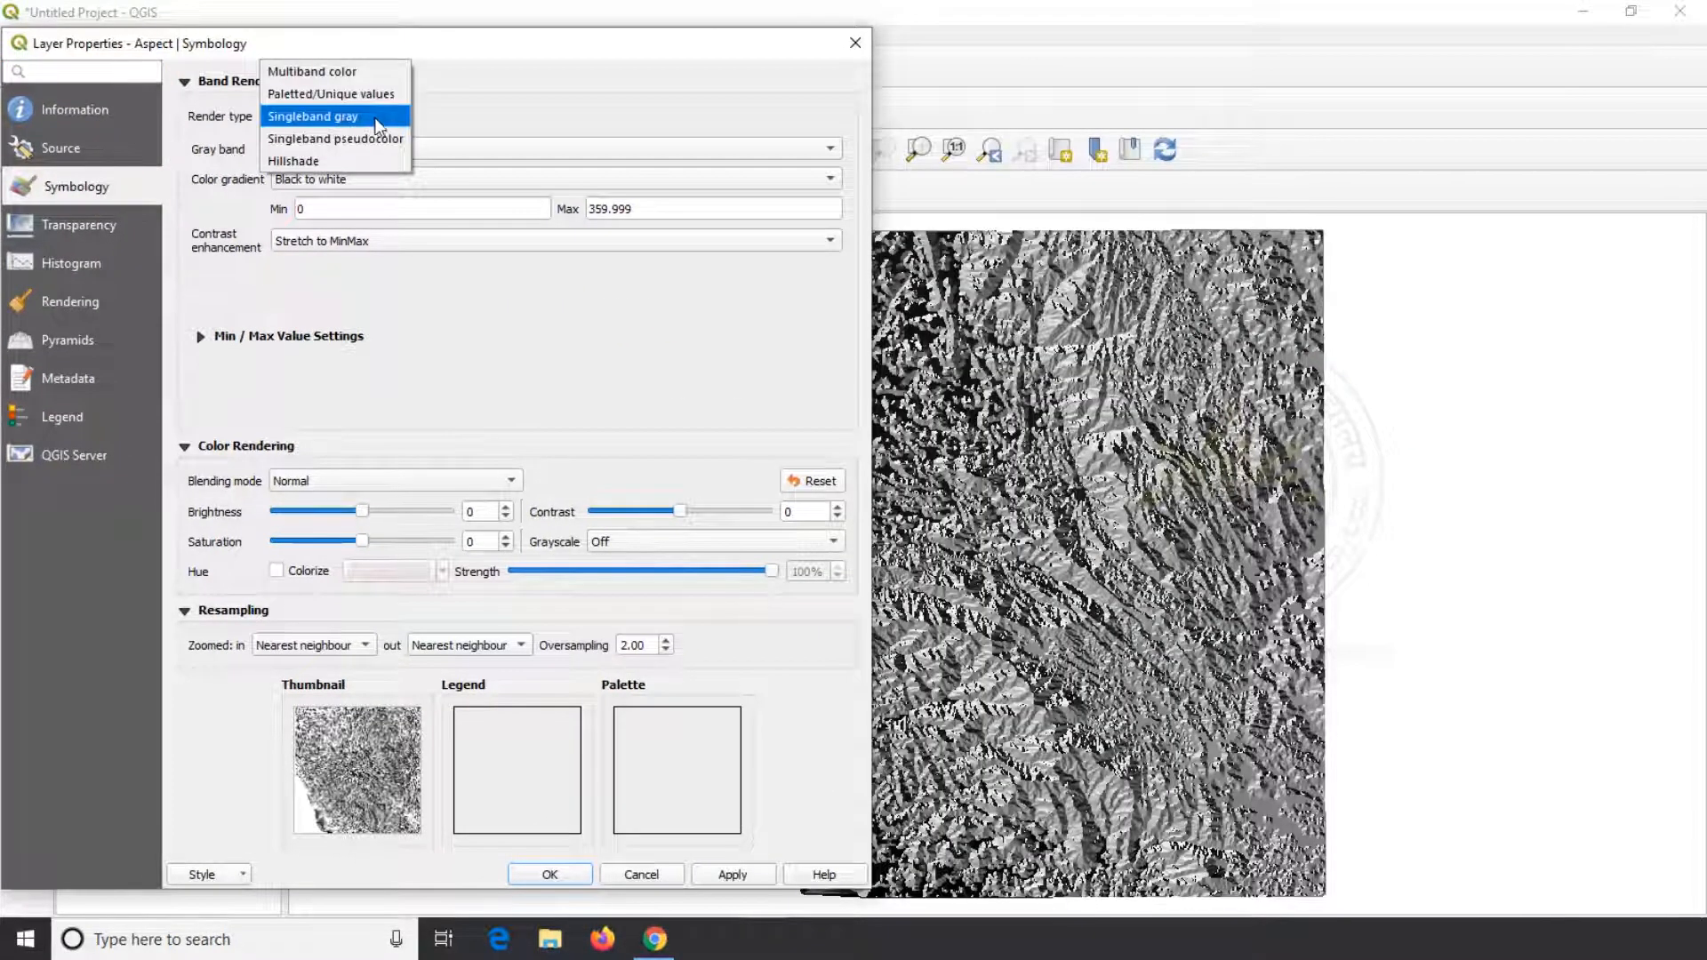
click(374, 137)
click(725, 875)
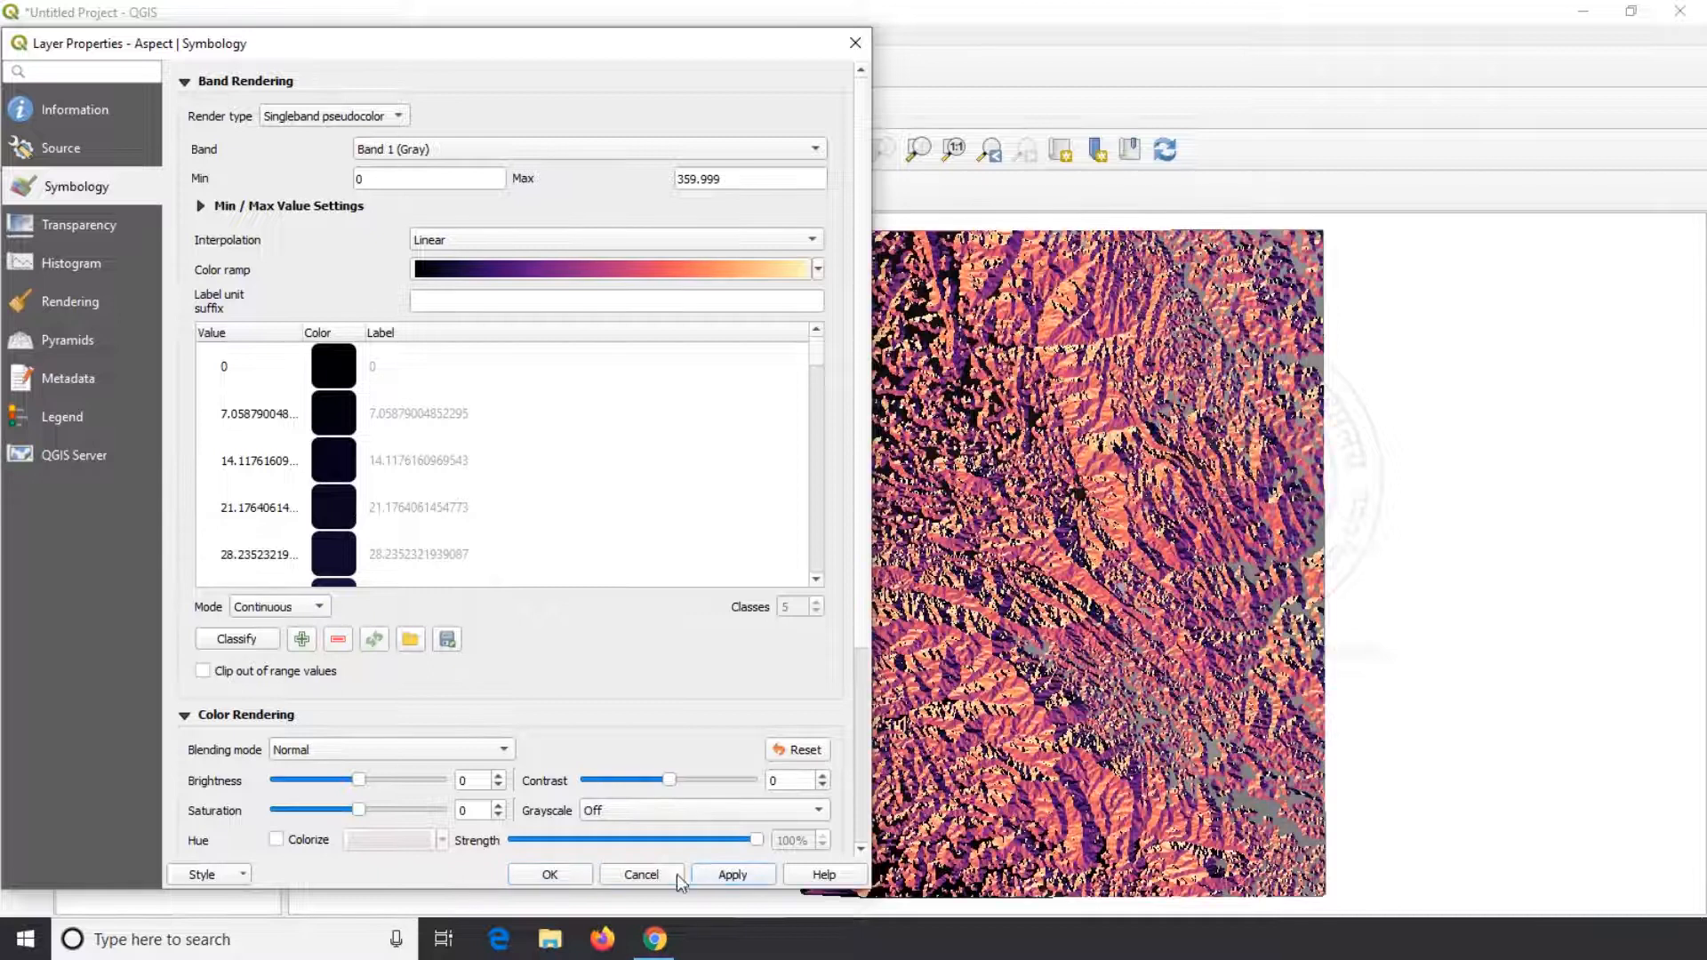
click(579, 876)
Hide the Slope, Hillshade and Elevation layers so that only Aspect is displayed
click(88, 353)
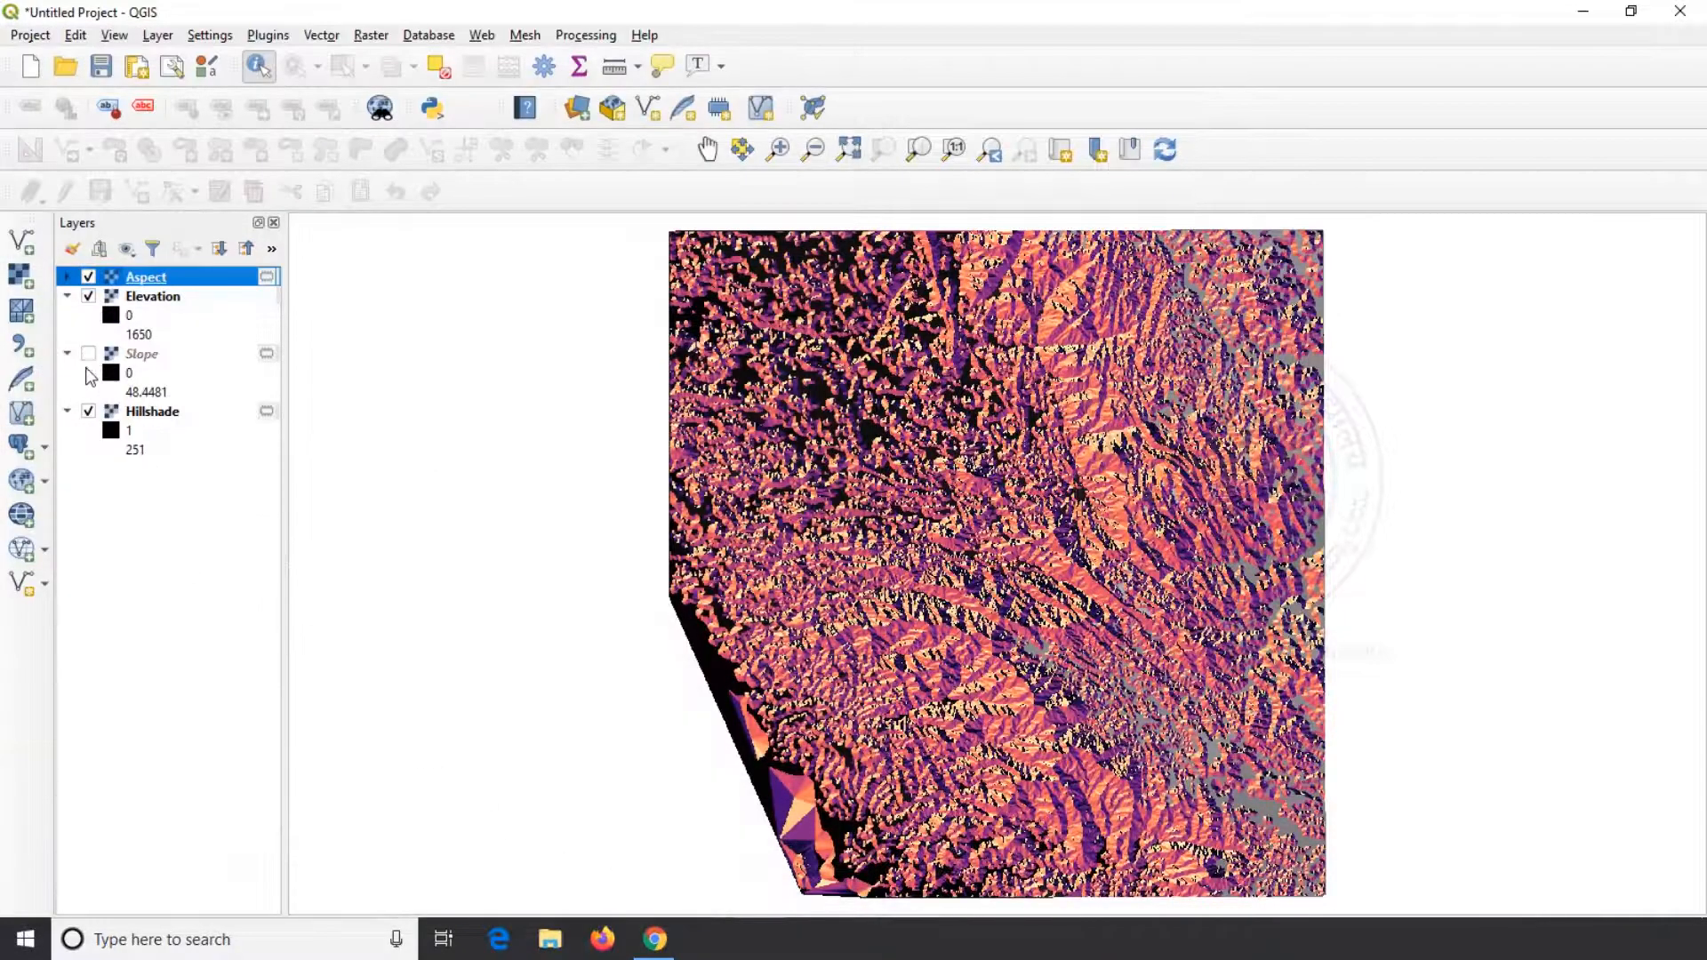
click(88, 411)
click(88, 296)
Expand the Aspect layer's legend and look through its color classes from start to end
click(67, 276)
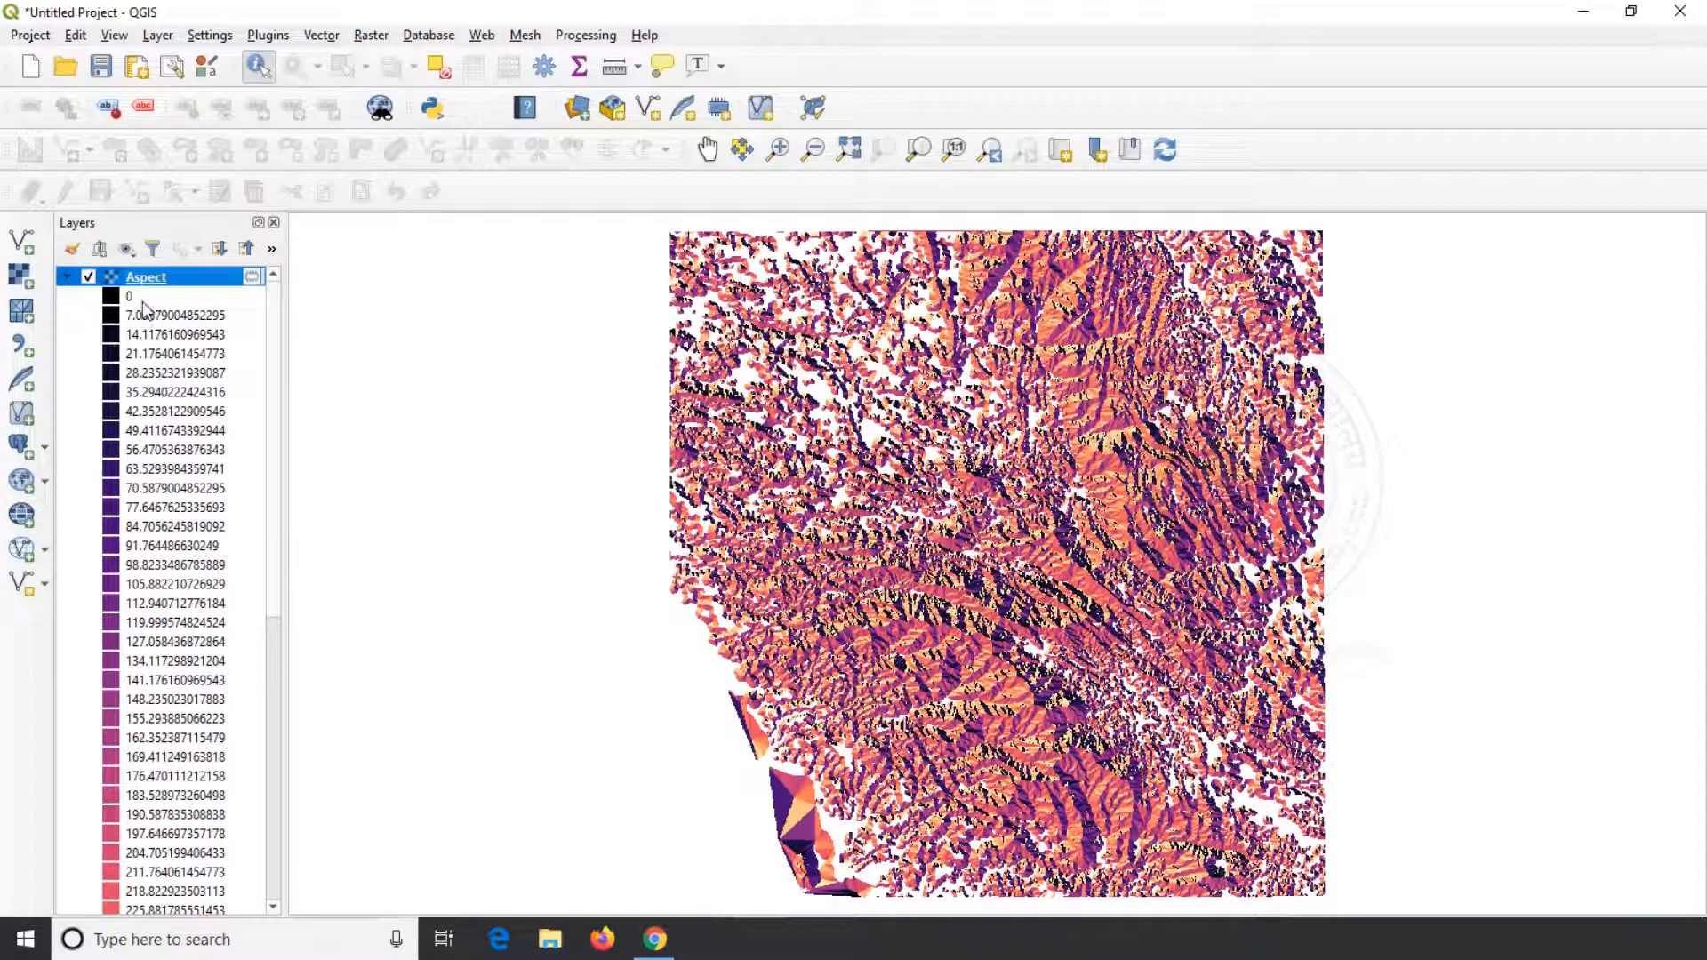
scroll(172, 397, down, 5)
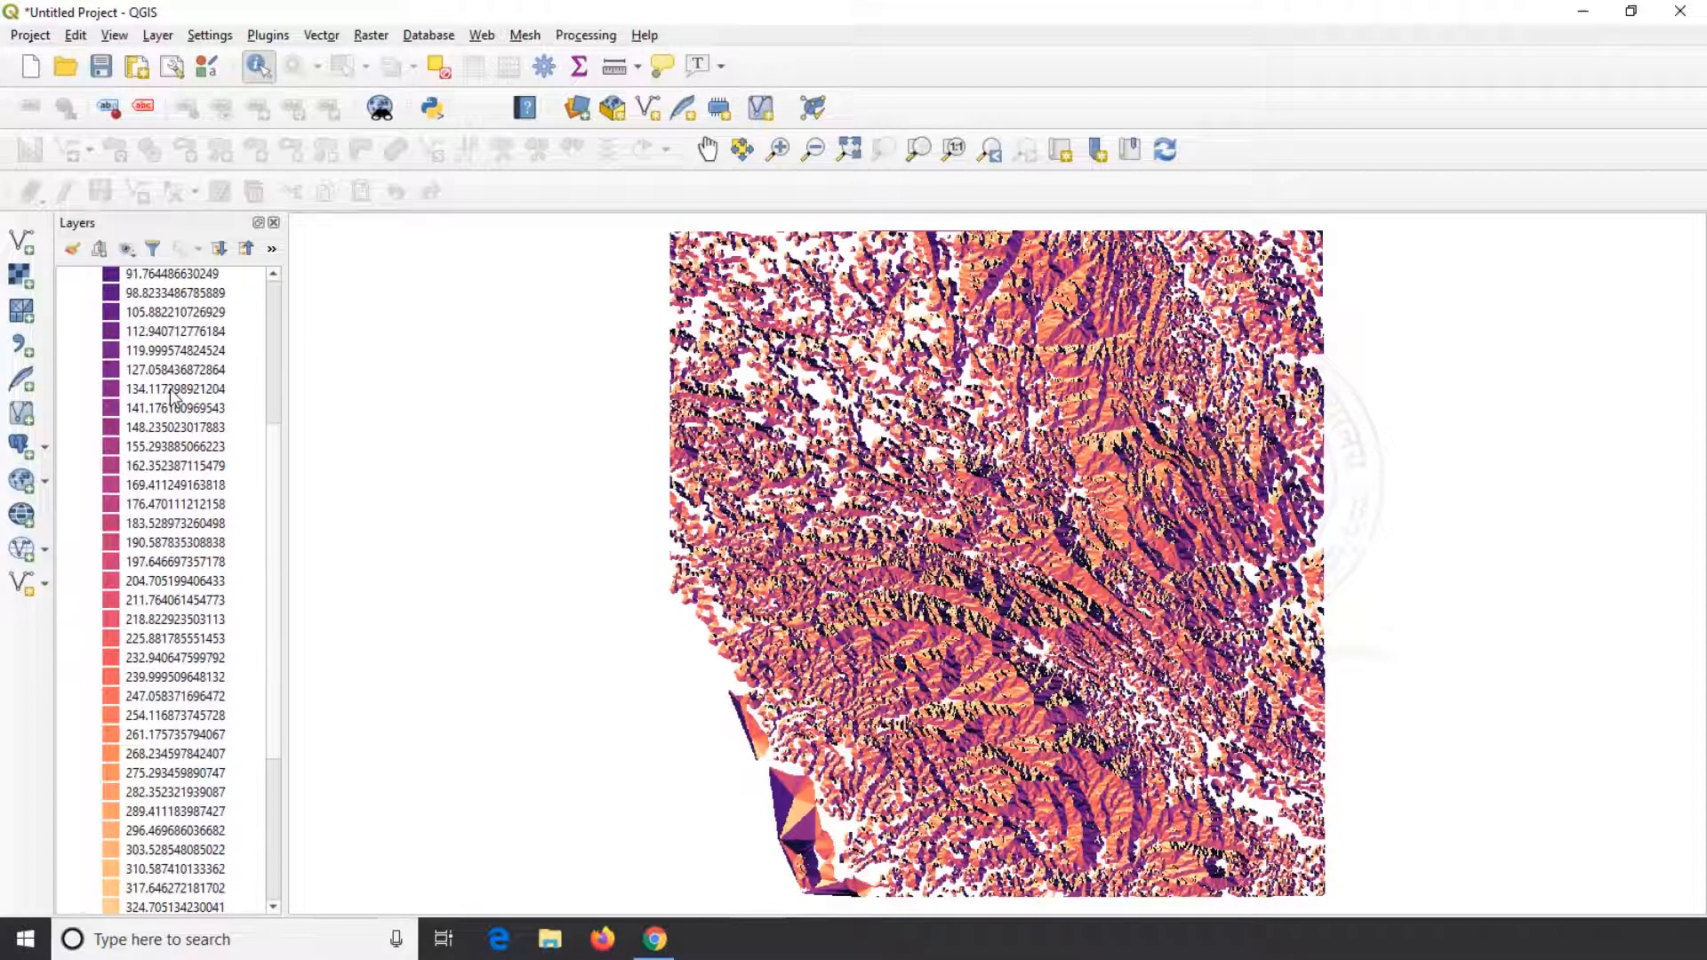
scroll(171, 397, down, 4)
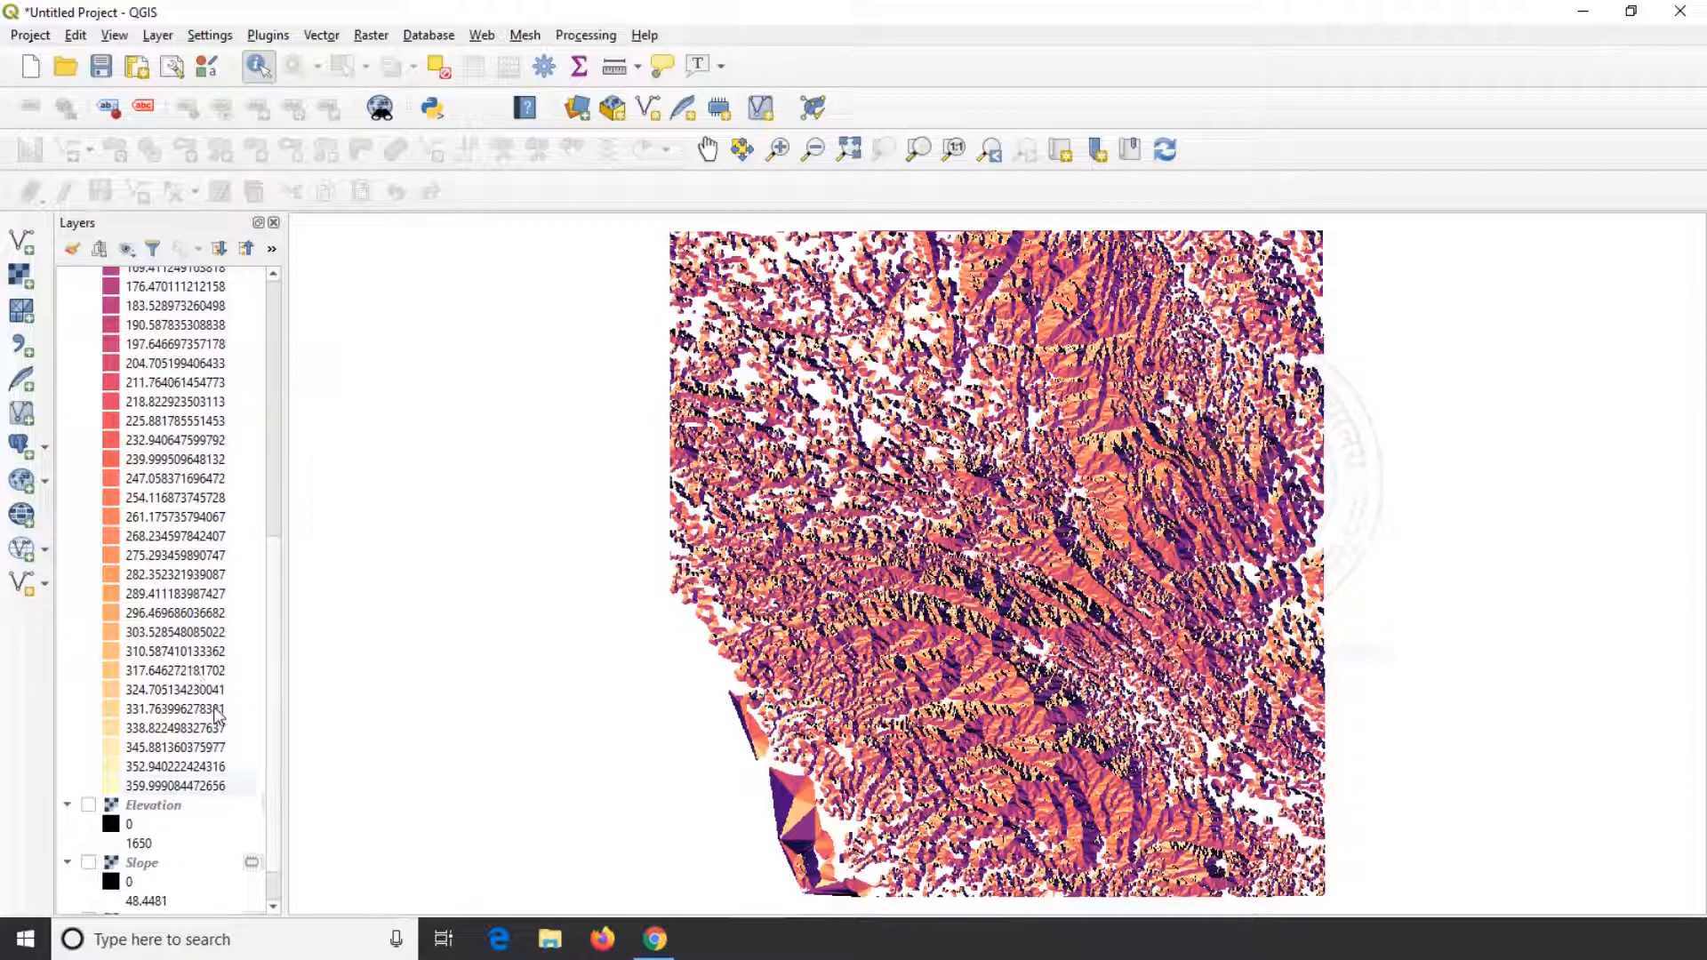
scroll(214, 649, up, 7)
scroll(195, 589, up, 2)
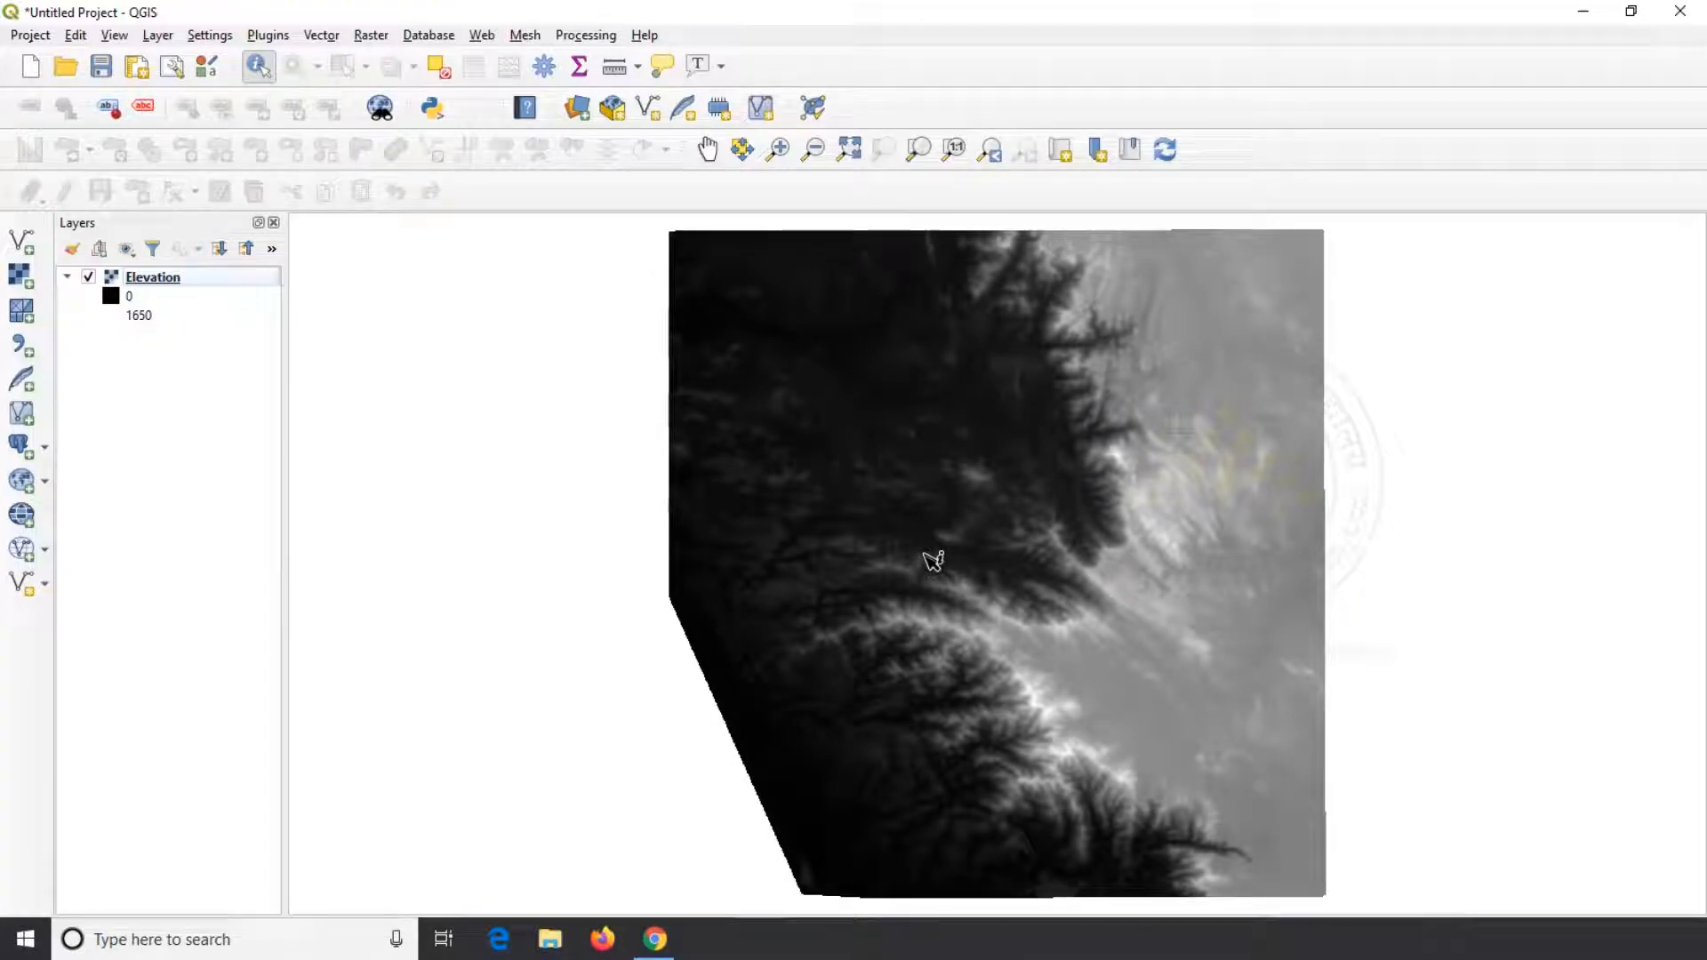
Start a new shapefile layer with the file name Area_of_Interest in the Desktop Contours folder
click(159, 37)
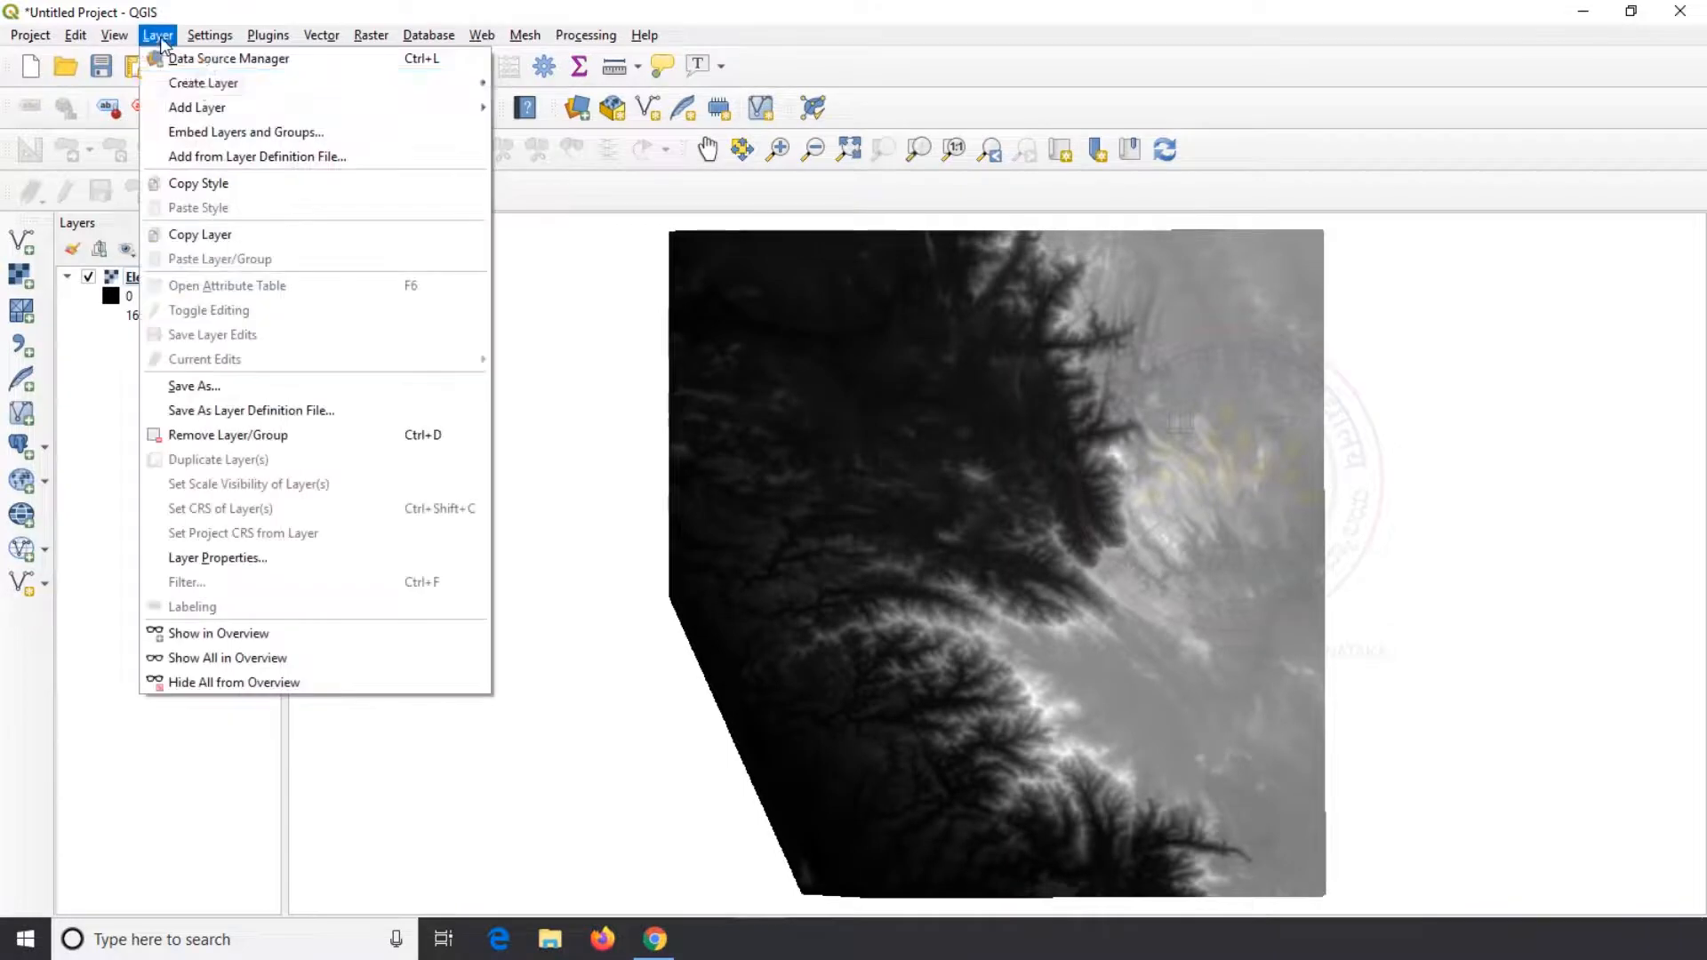
mouse_move(203, 83)
click(578, 104)
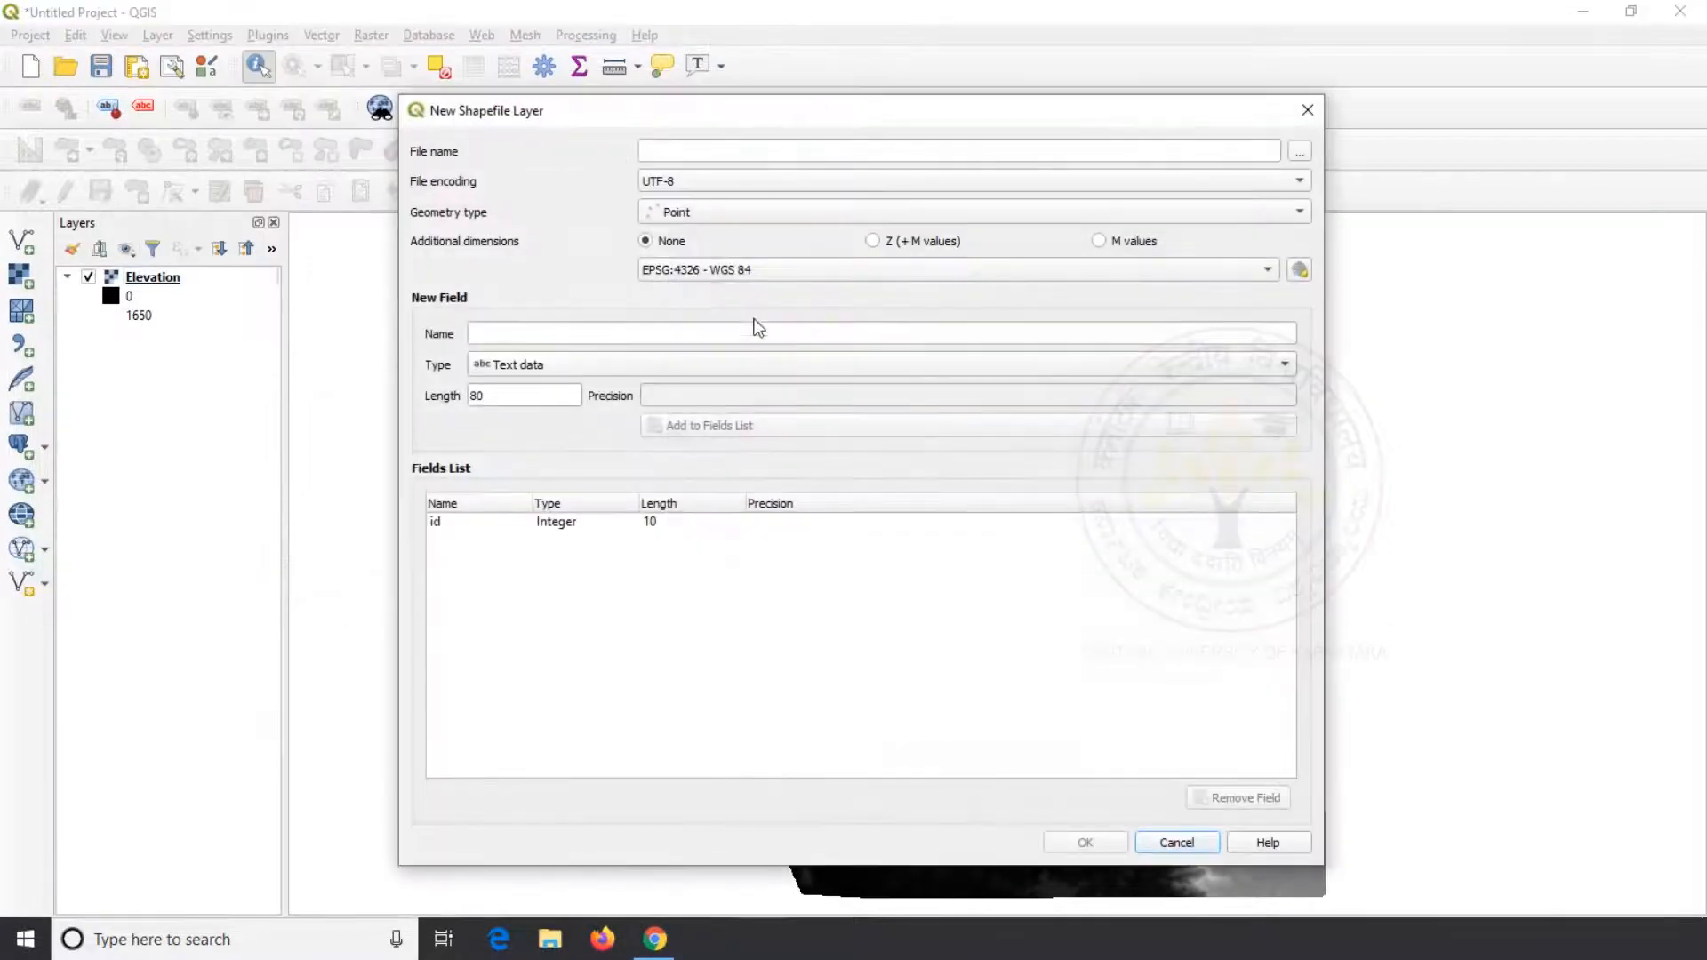
click(1298, 153)
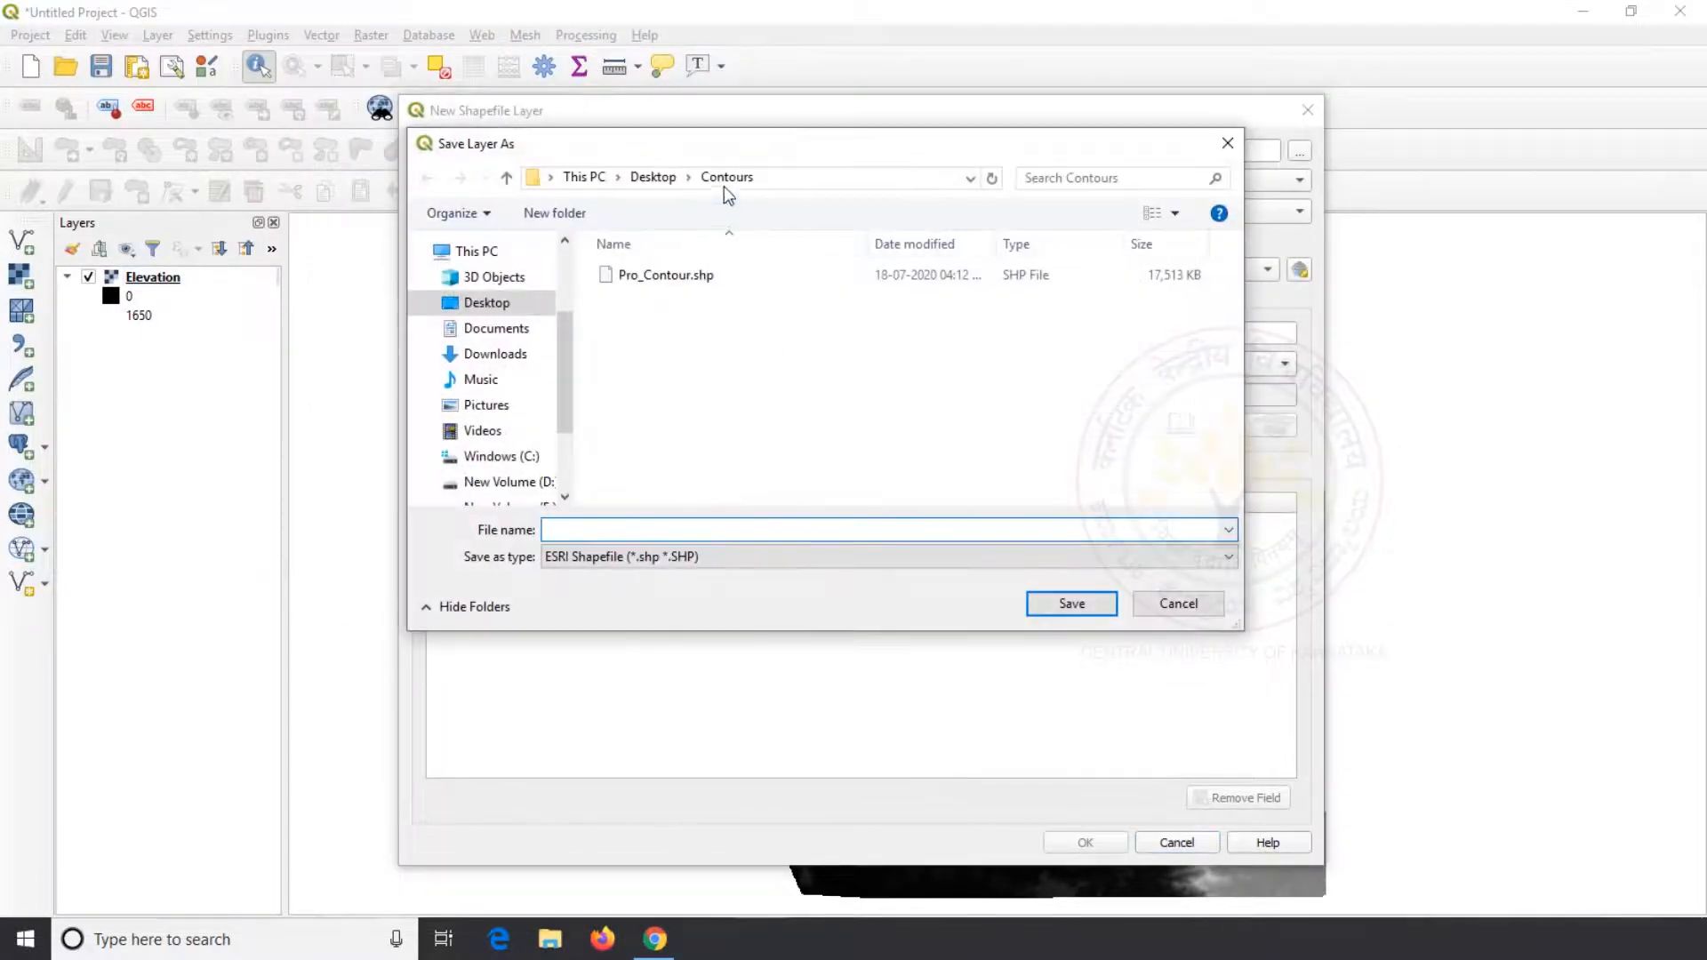
text(Area_of_Interest)
click(1071, 604)
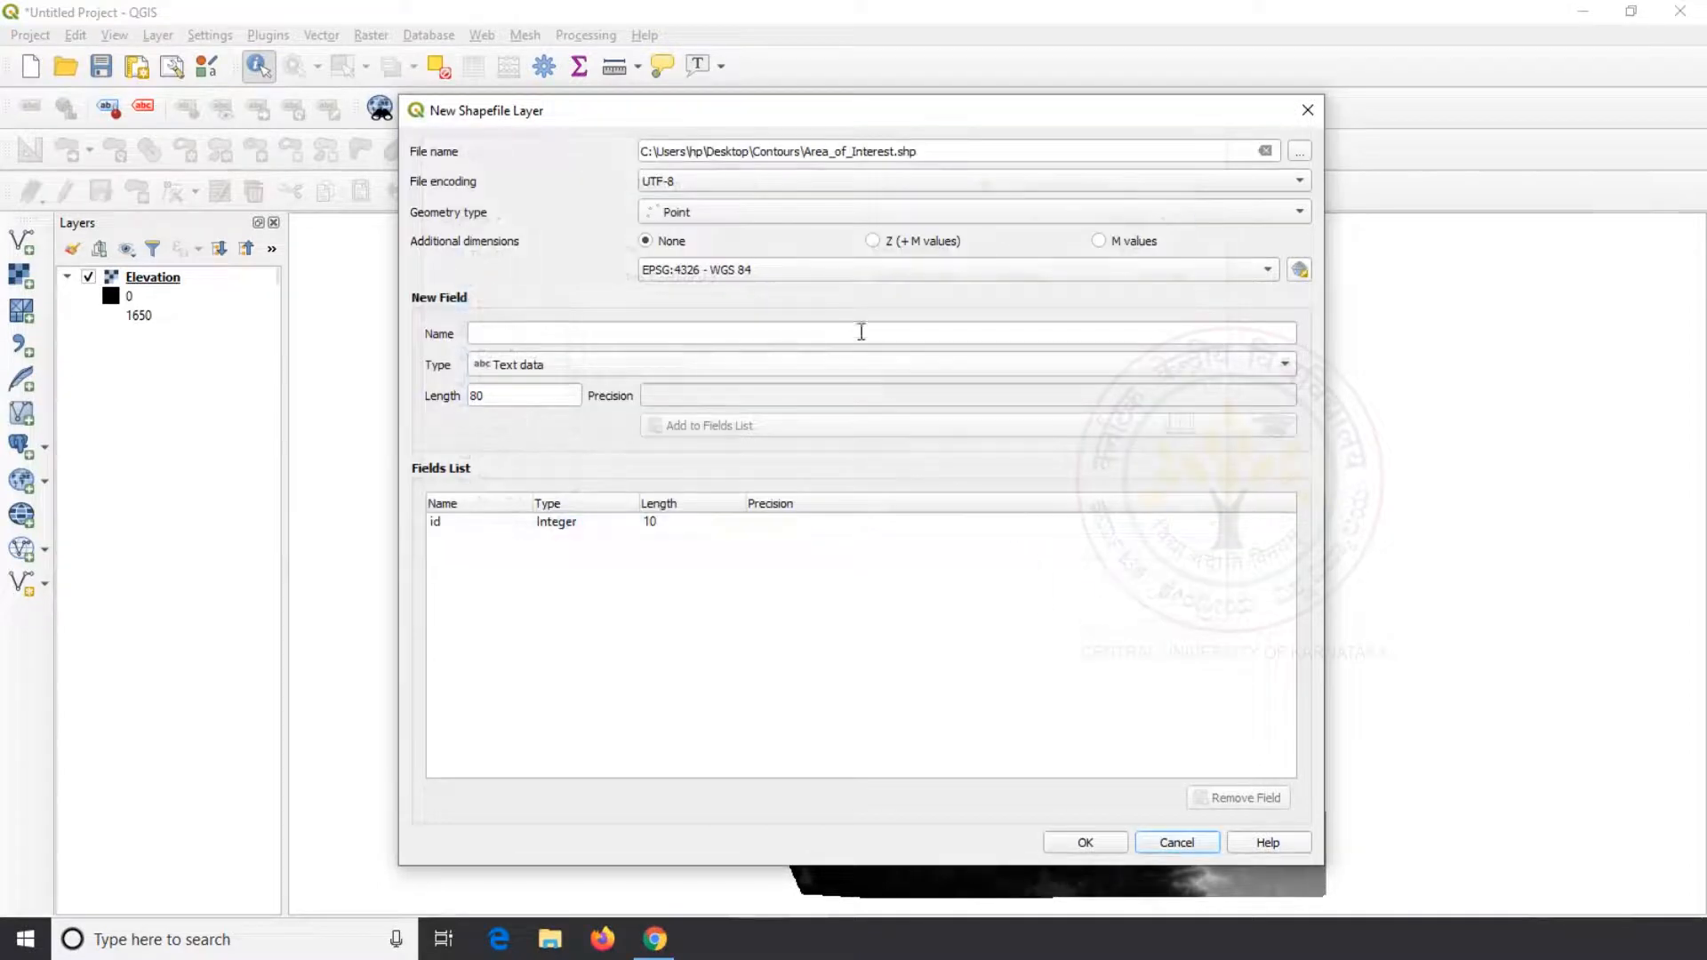
Set the geometry type to Polygon and the CRS to EPSG:32643 - WGS 84 / UTM zone 43N, and create the layer
click(873, 212)
click(811, 276)
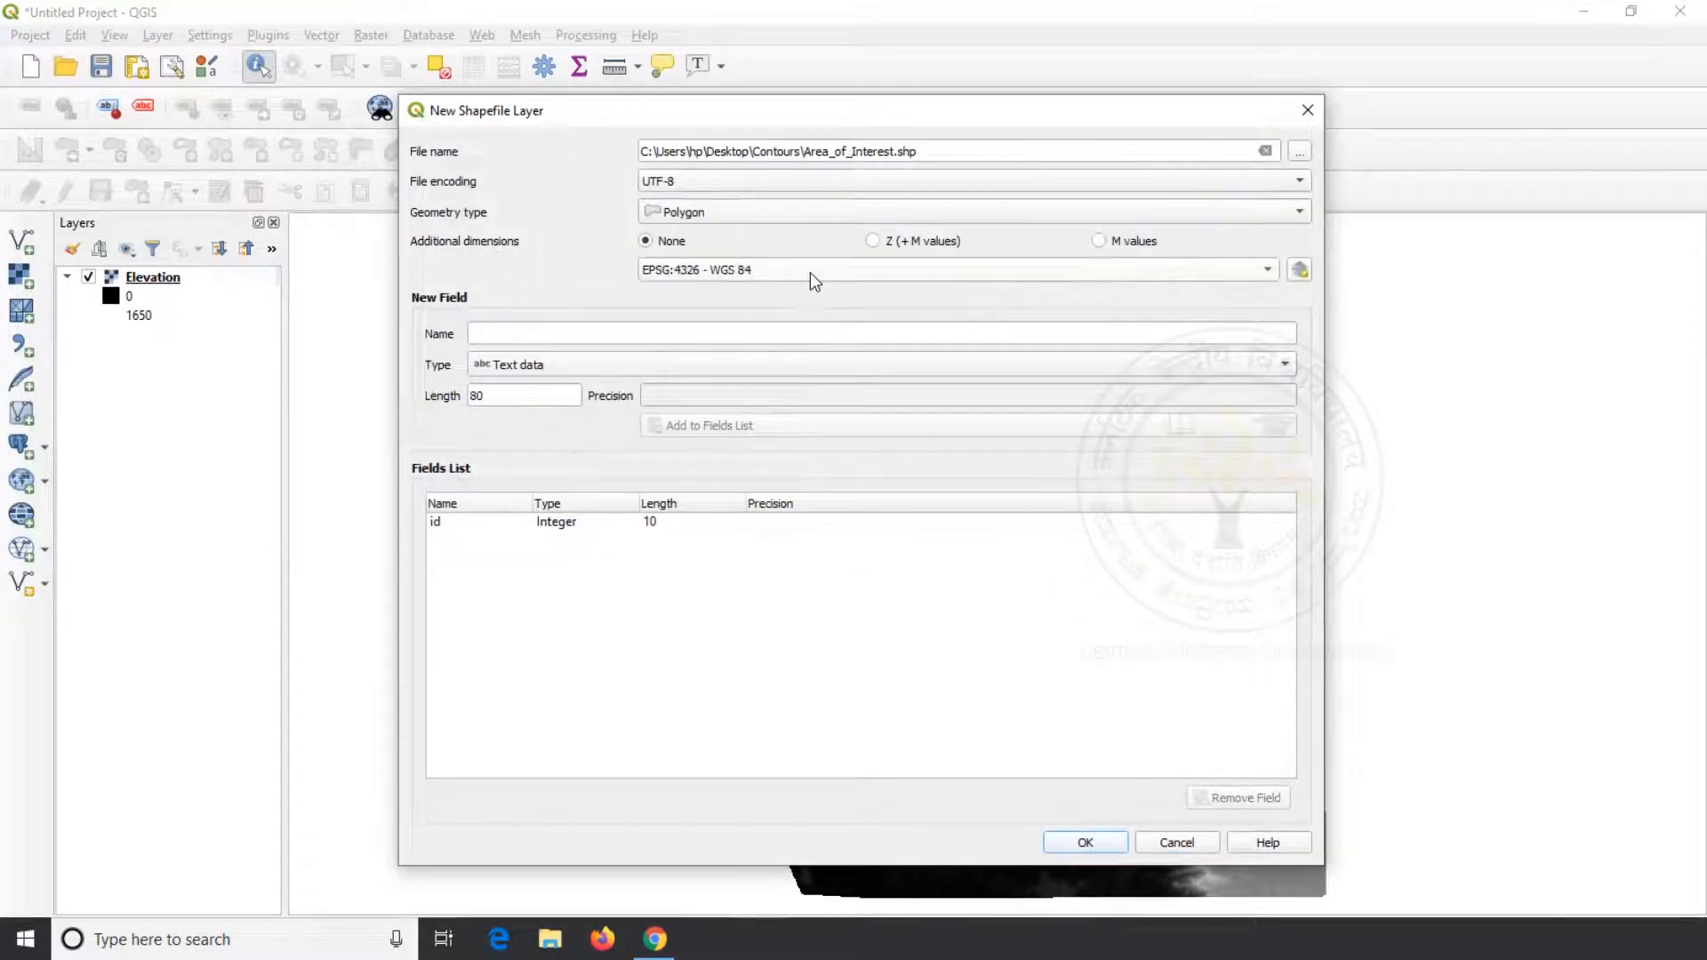
click(1299, 270)
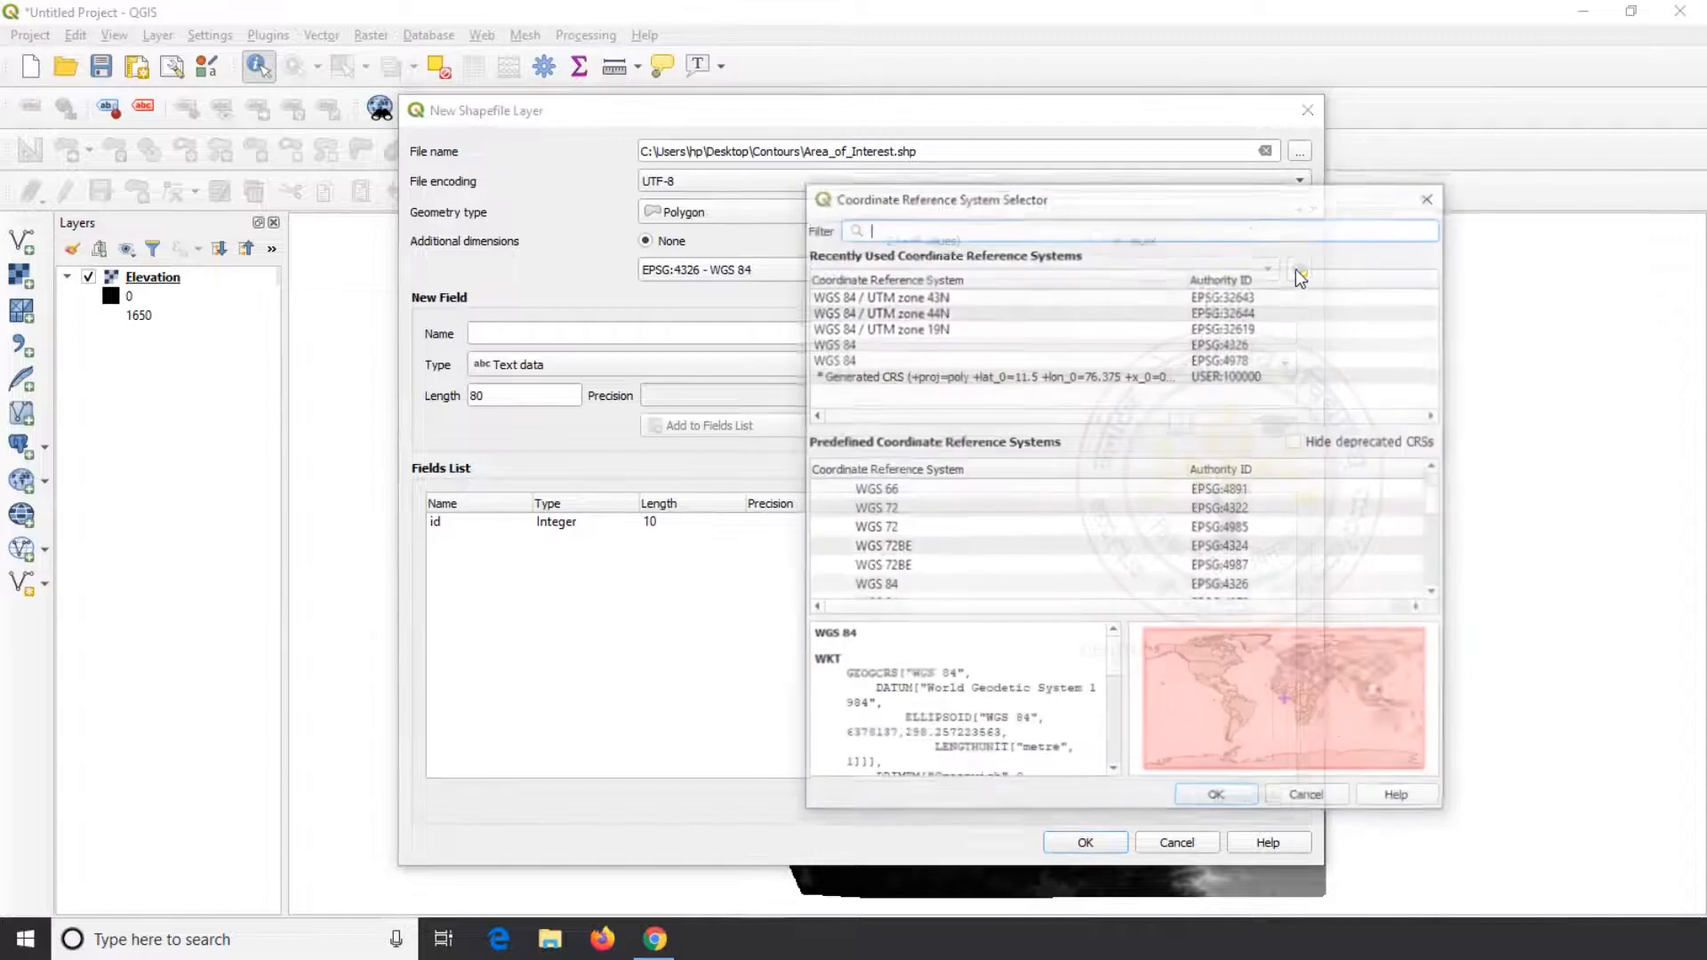
click(978, 294)
click(1218, 797)
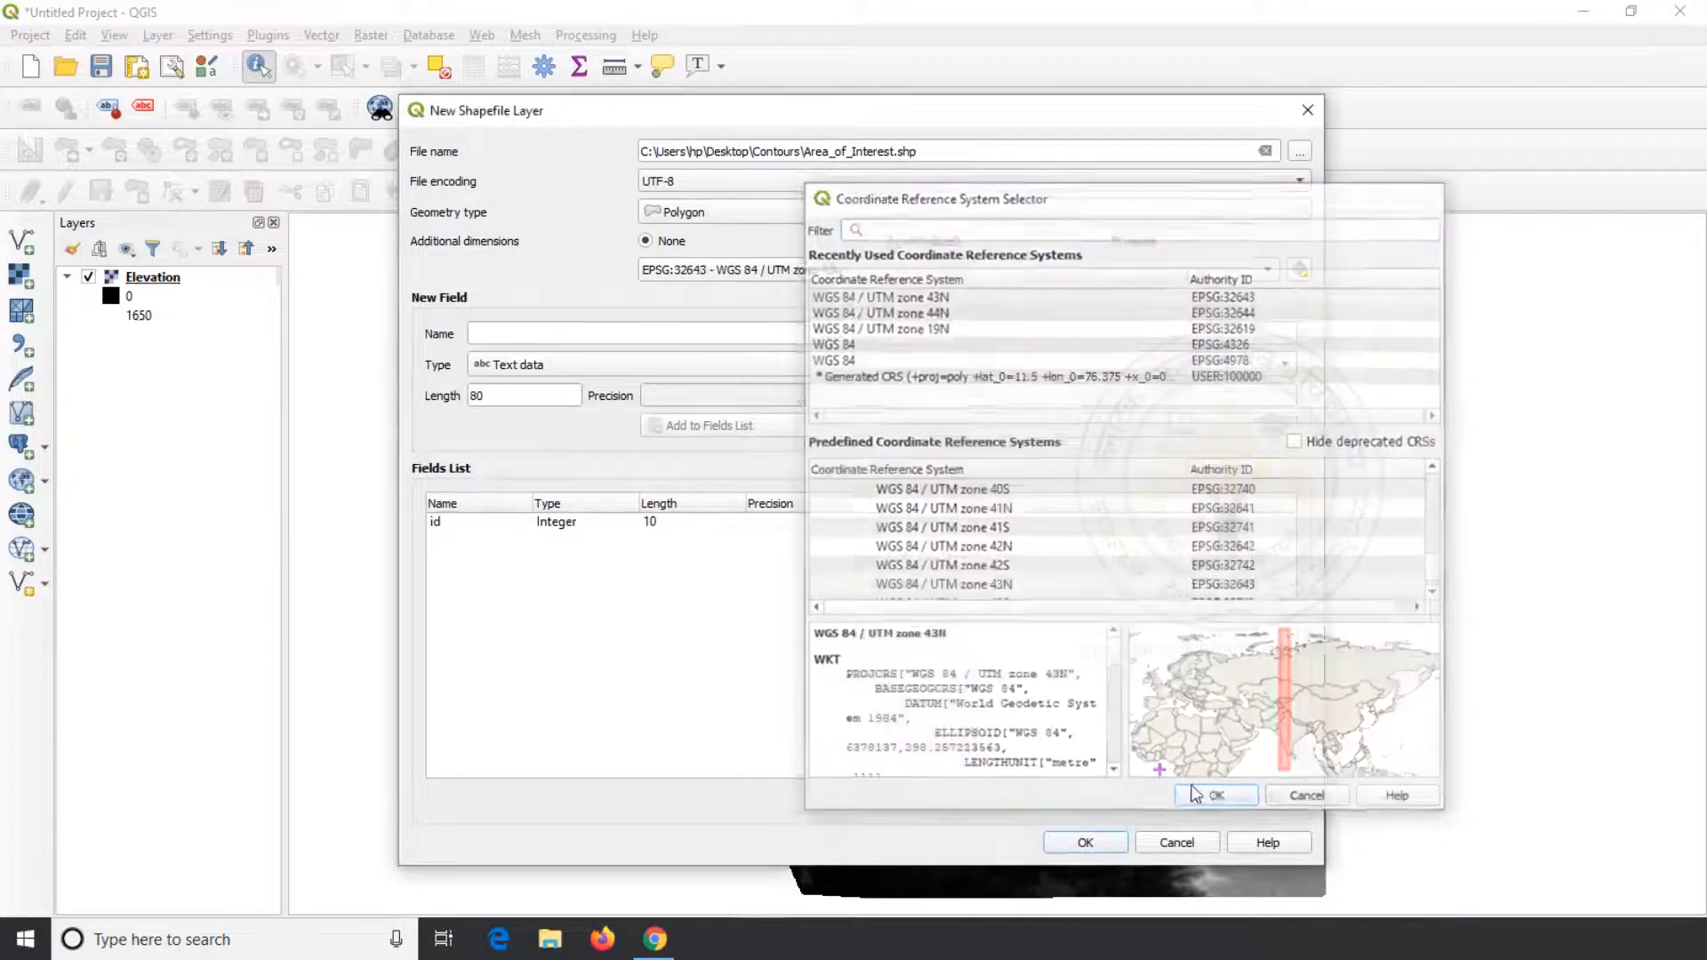
click(1083, 843)
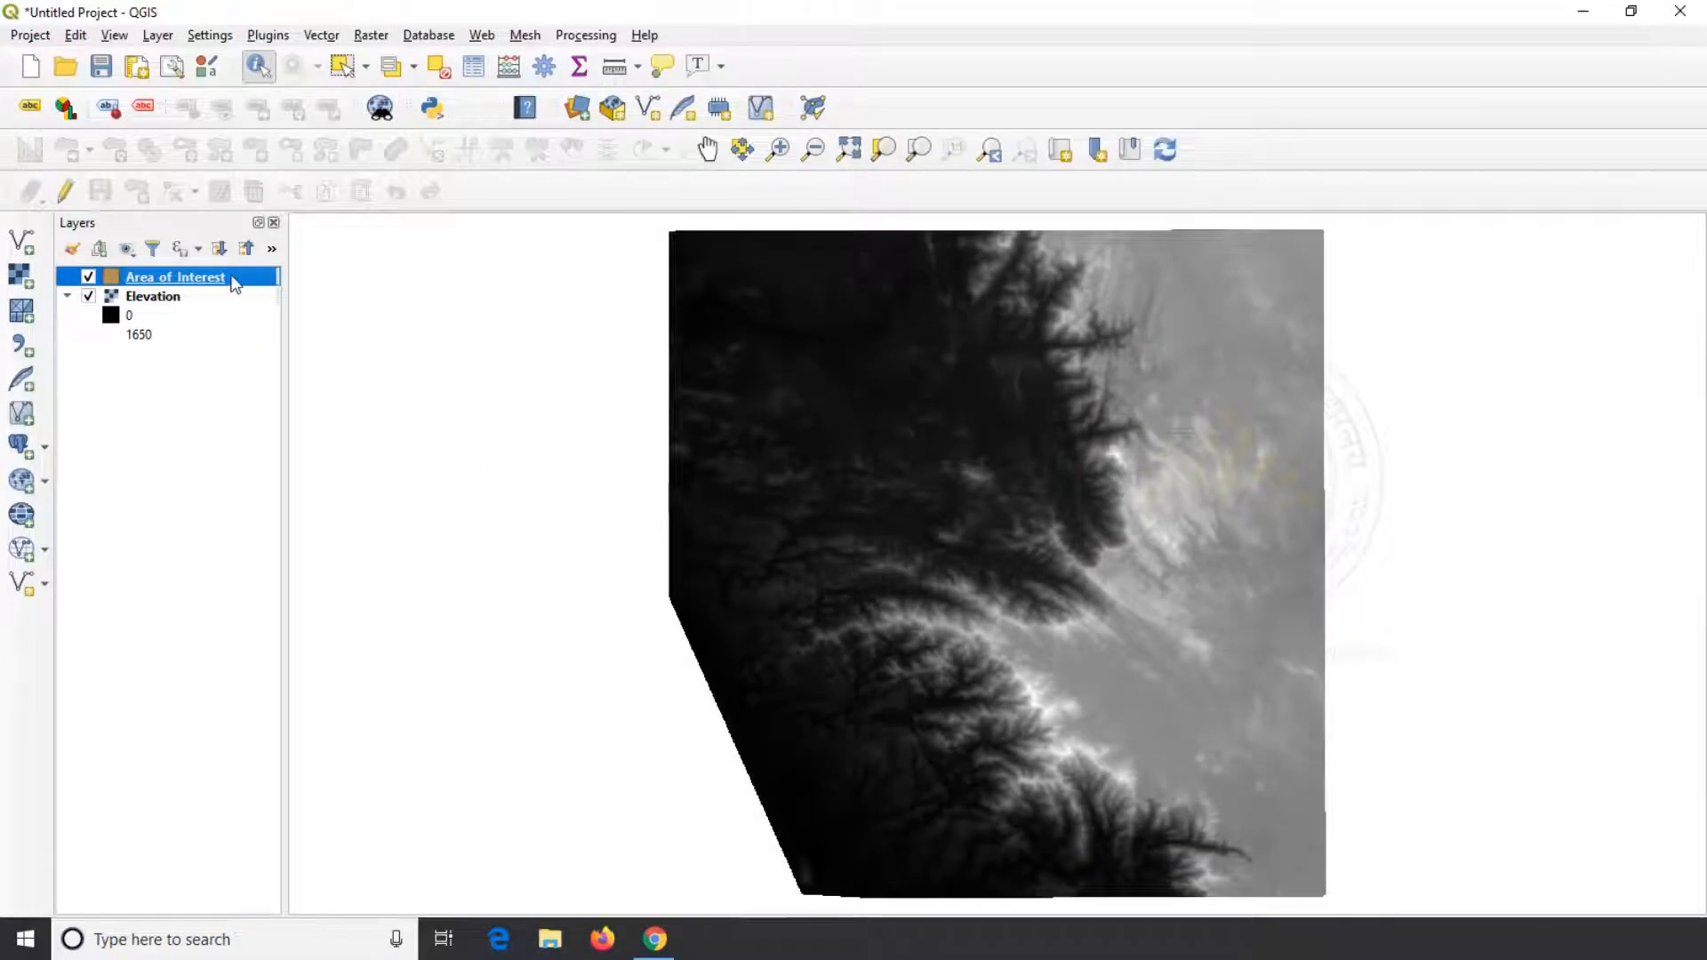
Enable editing on Area_of_Interest and digitize an irregular, many-vertex polygon over the dark low-lying area in the west-central part of the Elevation raster
click(64, 191)
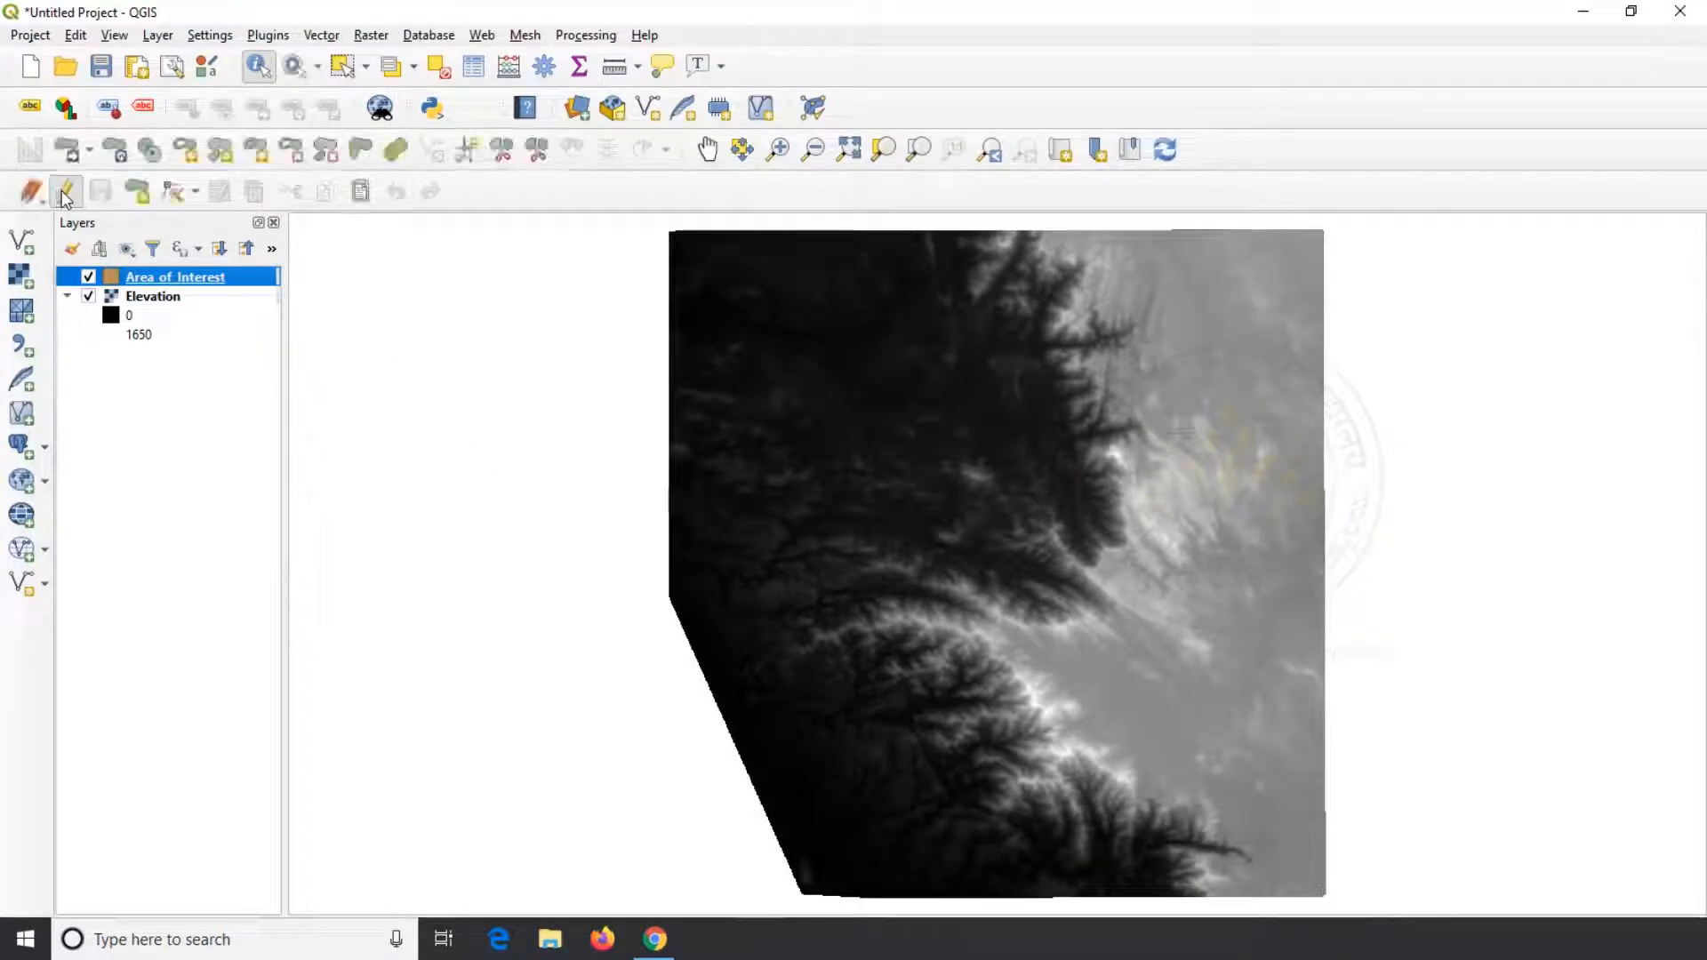
click(136, 191)
scroll(835, 480, up, 3)
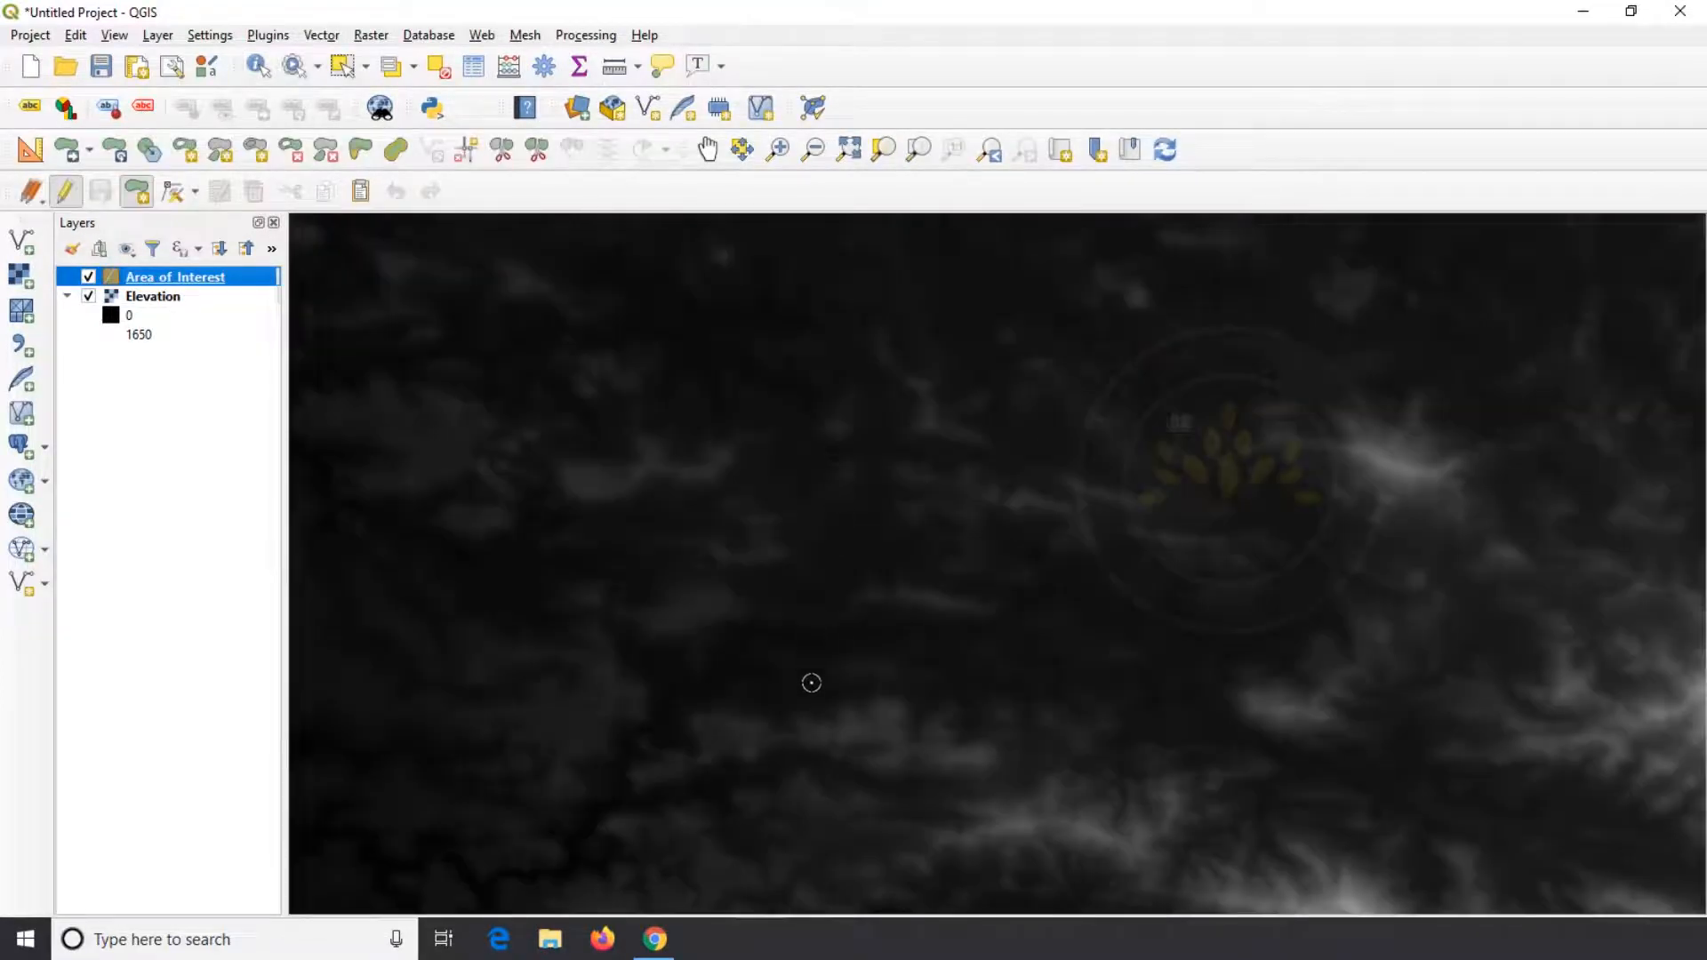
click(811, 682)
click(606, 513)
click(677, 487)
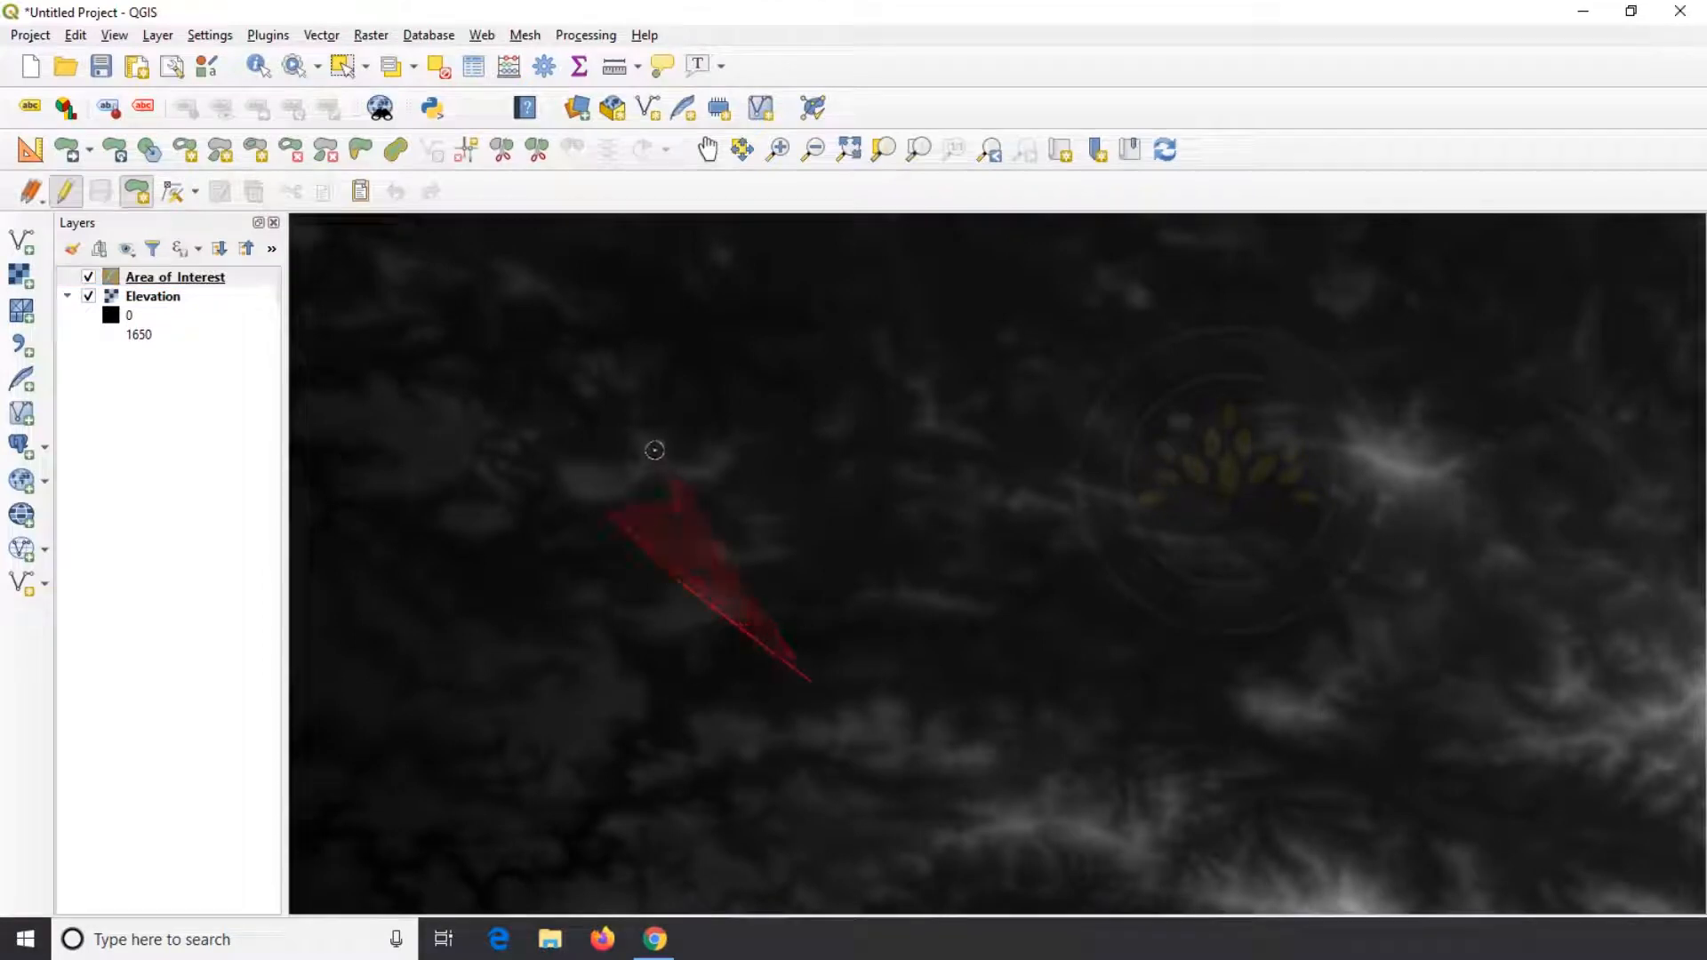
click(634, 370)
click(662, 369)
click(713, 392)
click(740, 393)
click(748, 338)
click(765, 322)
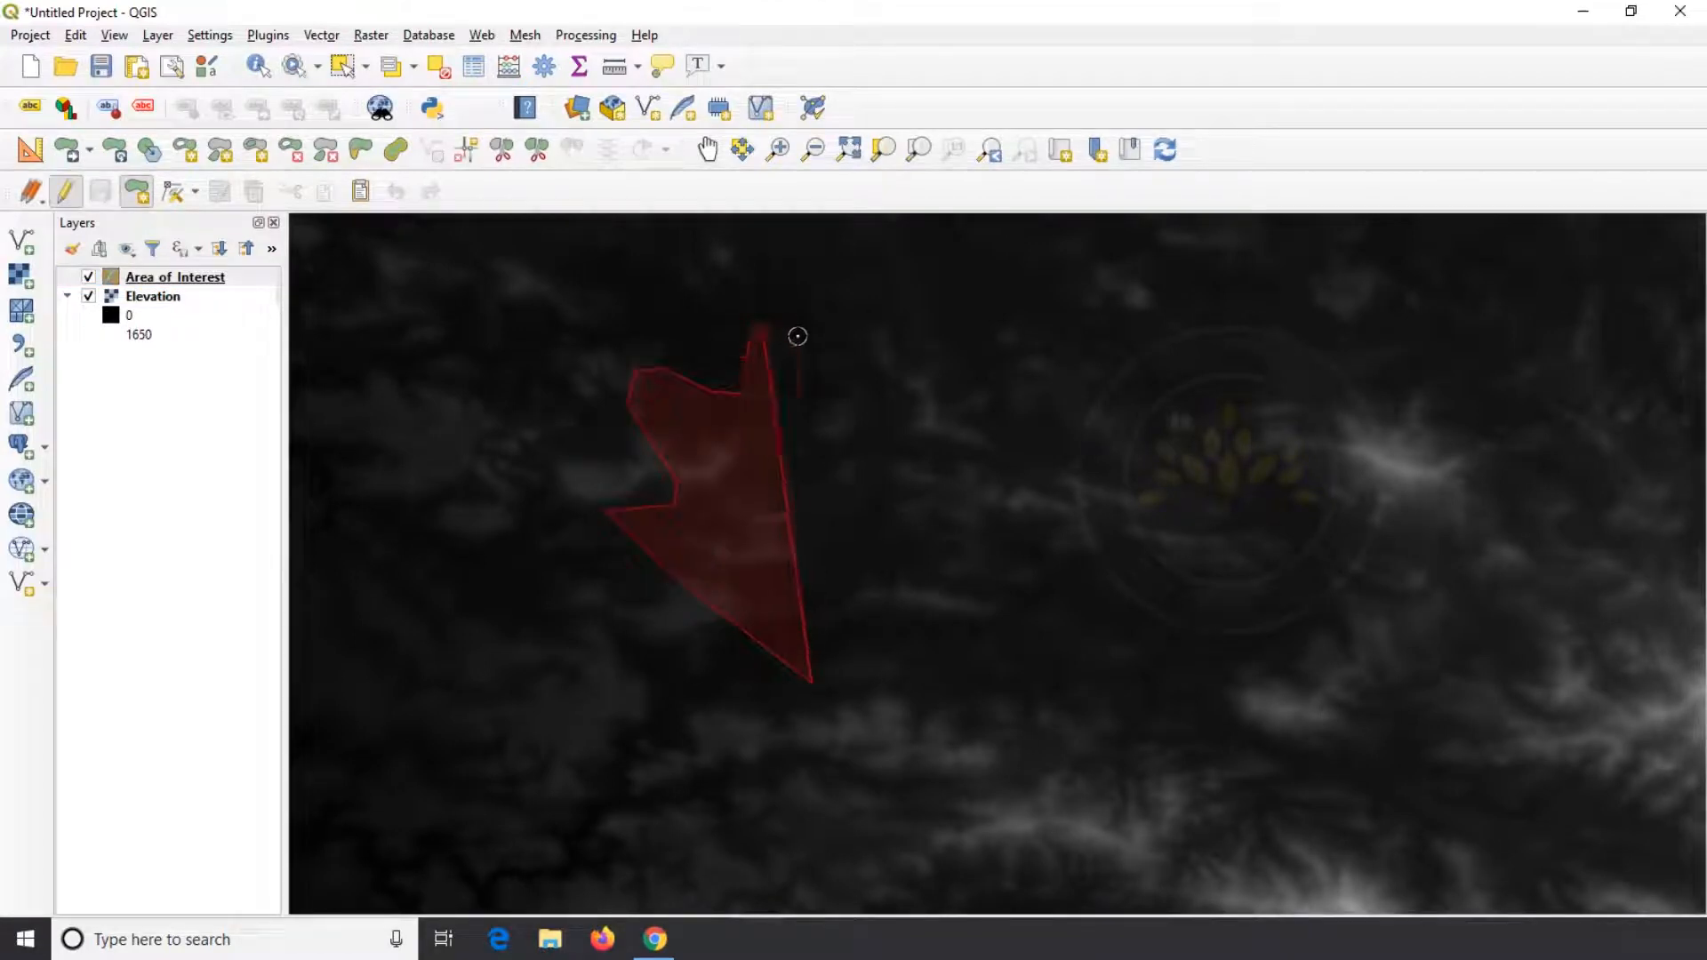
click(798, 337)
click(855, 408)
click(875, 371)
click(883, 332)
click(902, 292)
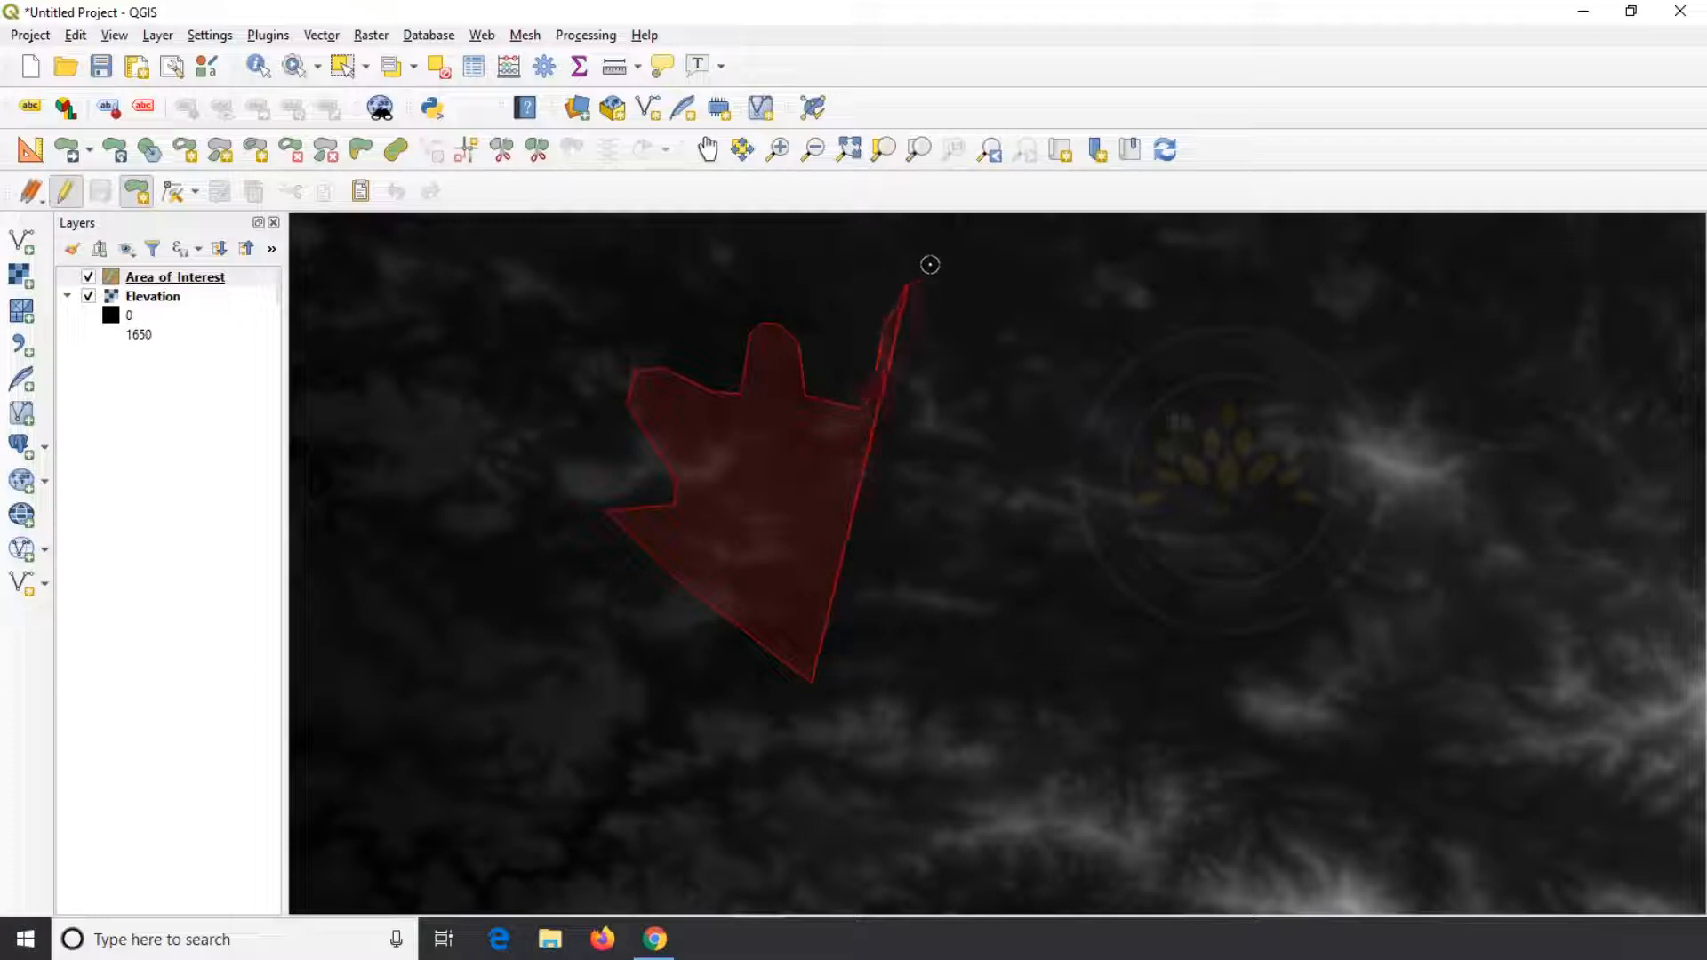
click(939, 264)
click(1045, 251)
click(1111, 256)
click(1142, 266)
click(1150, 301)
click(1098, 305)
click(1057, 305)
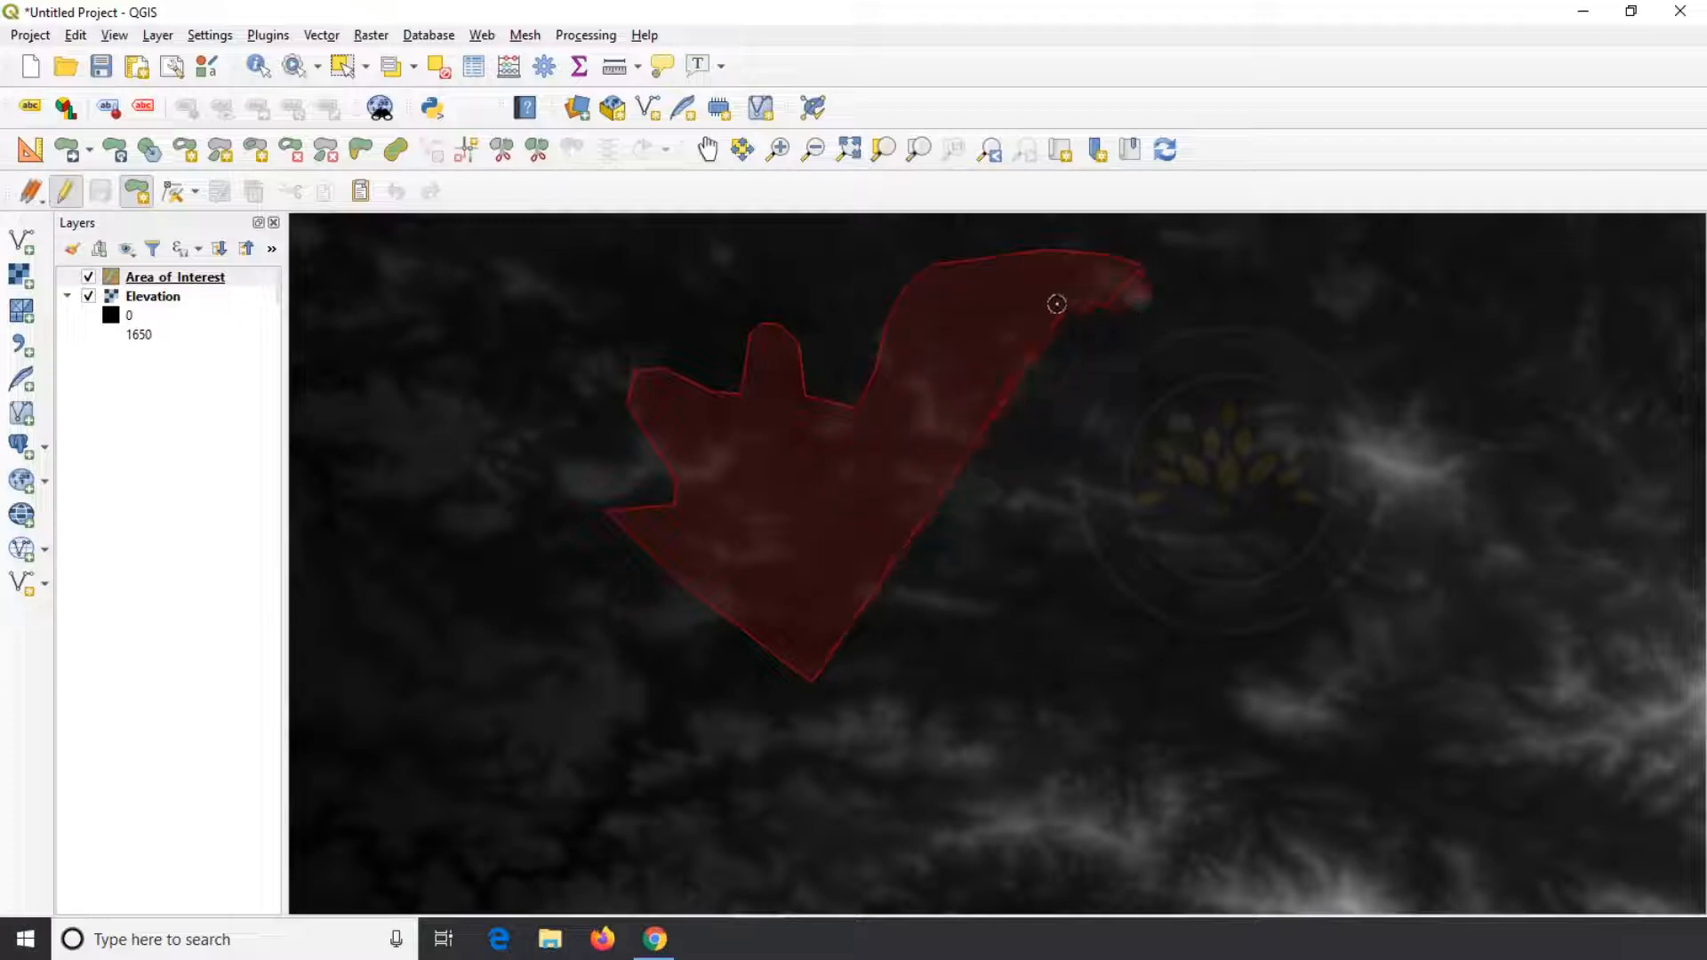
click(1023, 369)
click(1028, 401)
click(1111, 399)
click(1164, 432)
click(1191, 481)
click(1218, 512)
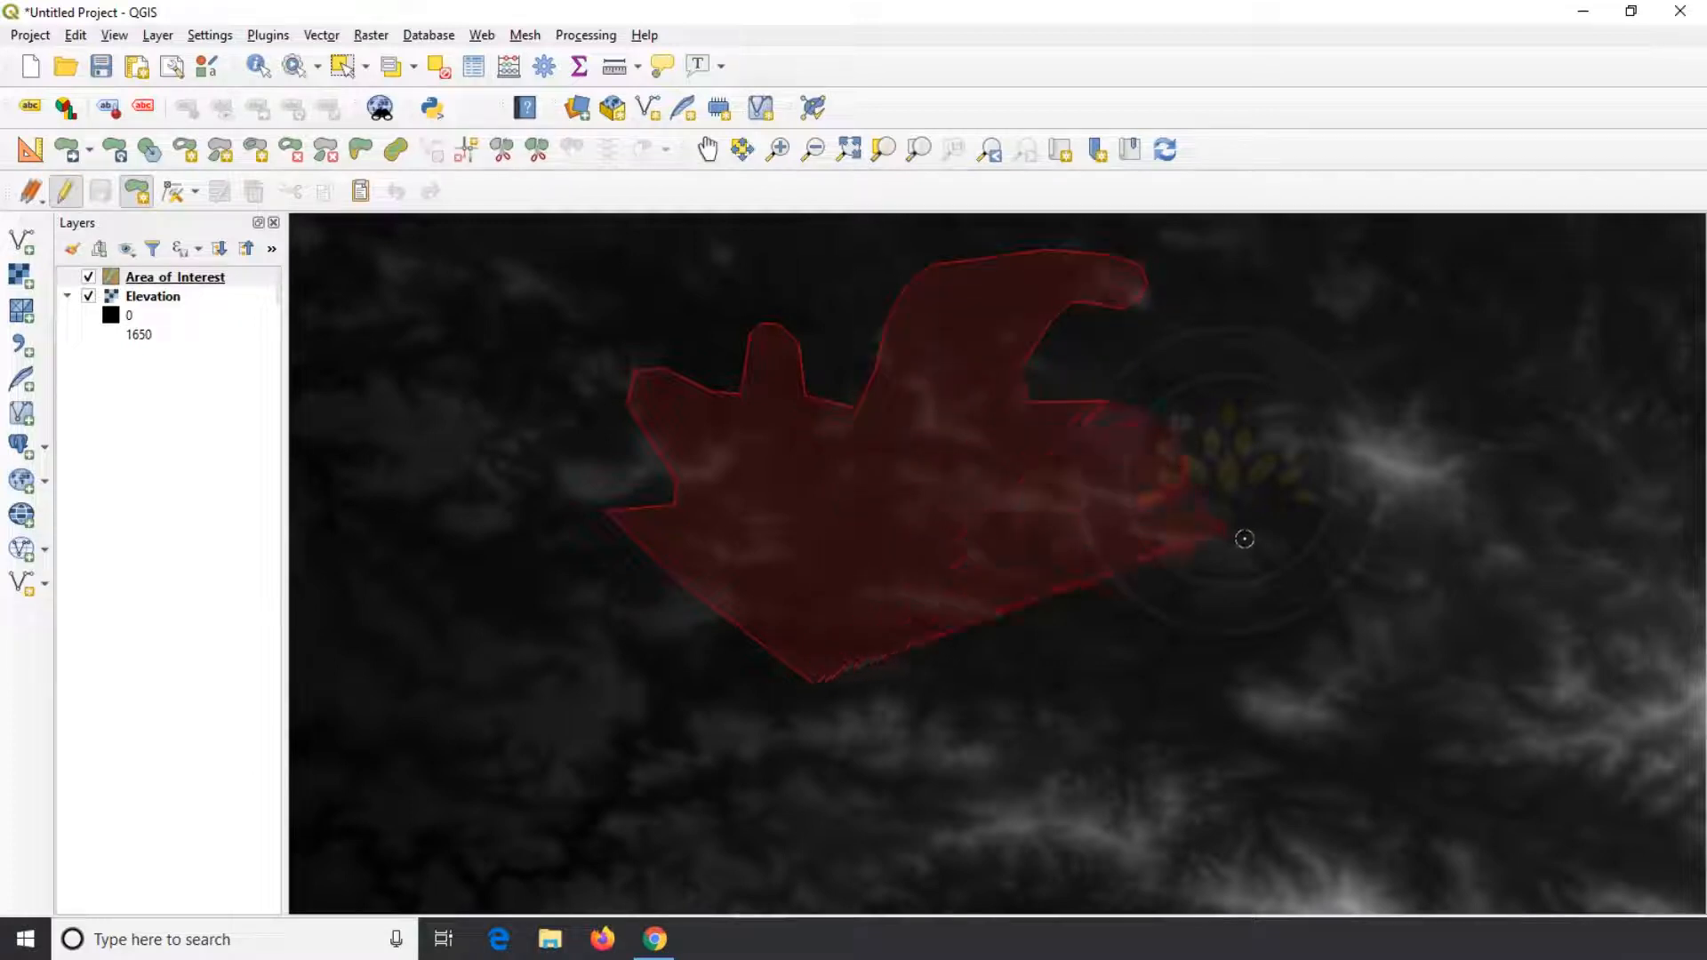
click(1261, 544)
click(1320, 571)
click(1363, 610)
click(1380, 667)
click(1407, 765)
click(1342, 738)
click(1289, 669)
click(1208, 602)
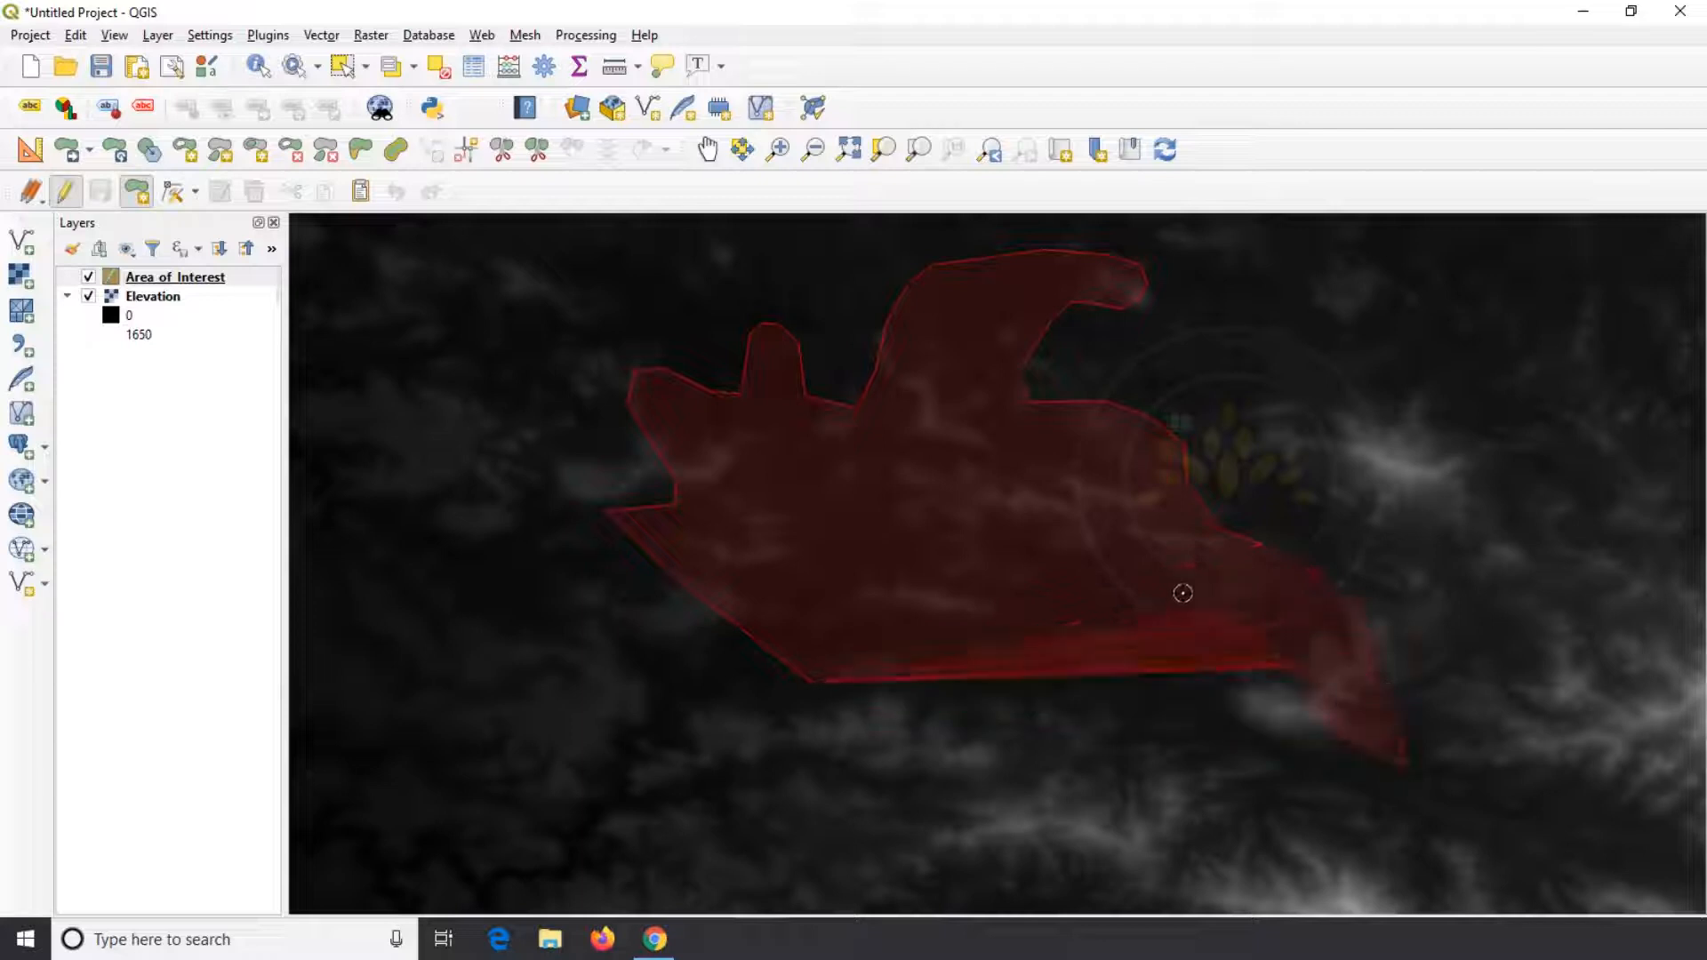
click(1163, 587)
click(1121, 639)
click(1183, 679)
click(1191, 731)
click(1100, 800)
click(1003, 799)
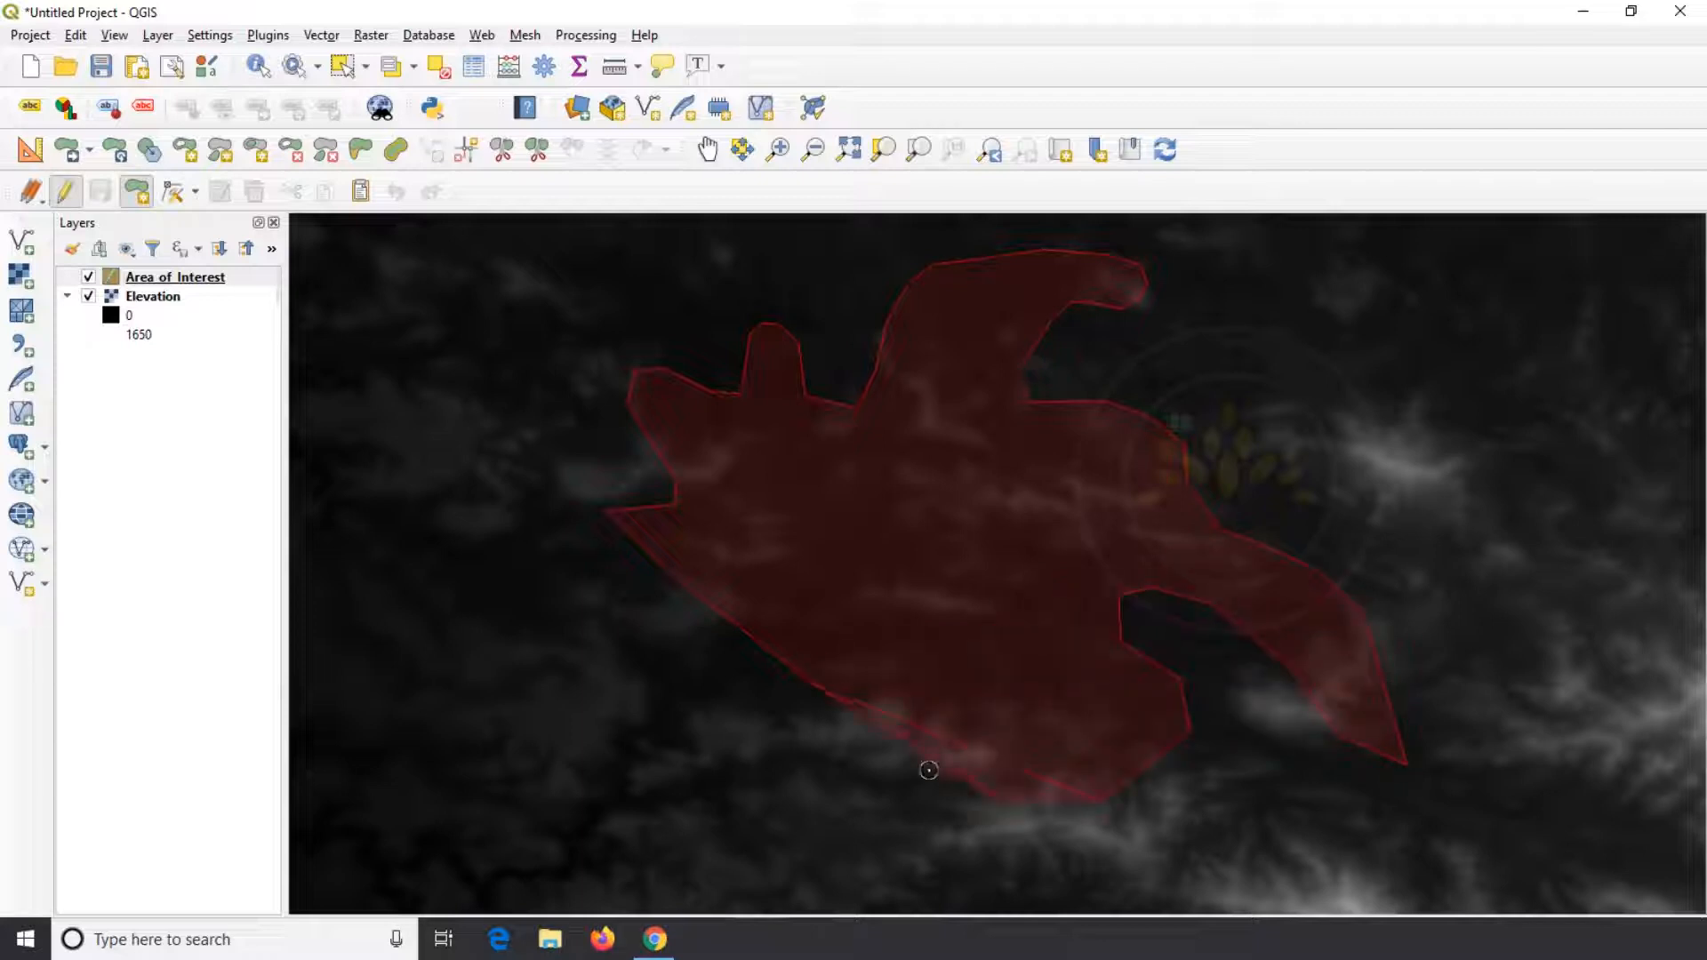
Finish the polygon with id 1, then stop editing Area_of_Interest and save its edits
right_click(915, 732)
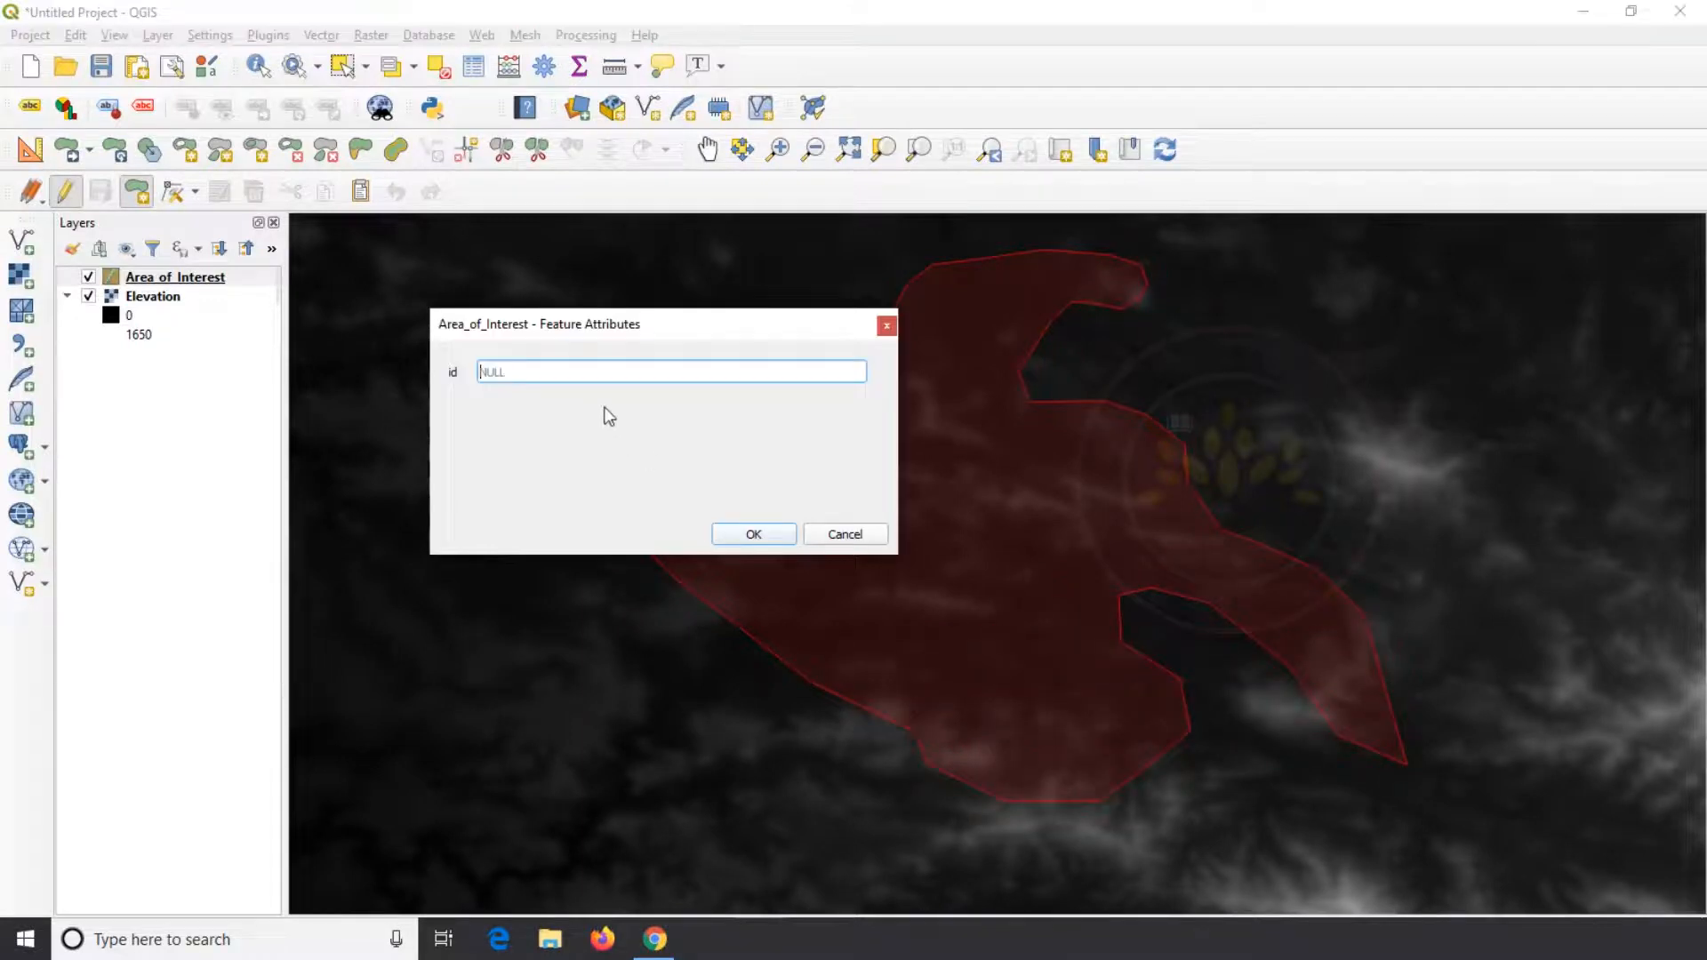
text(1)
key(Return)
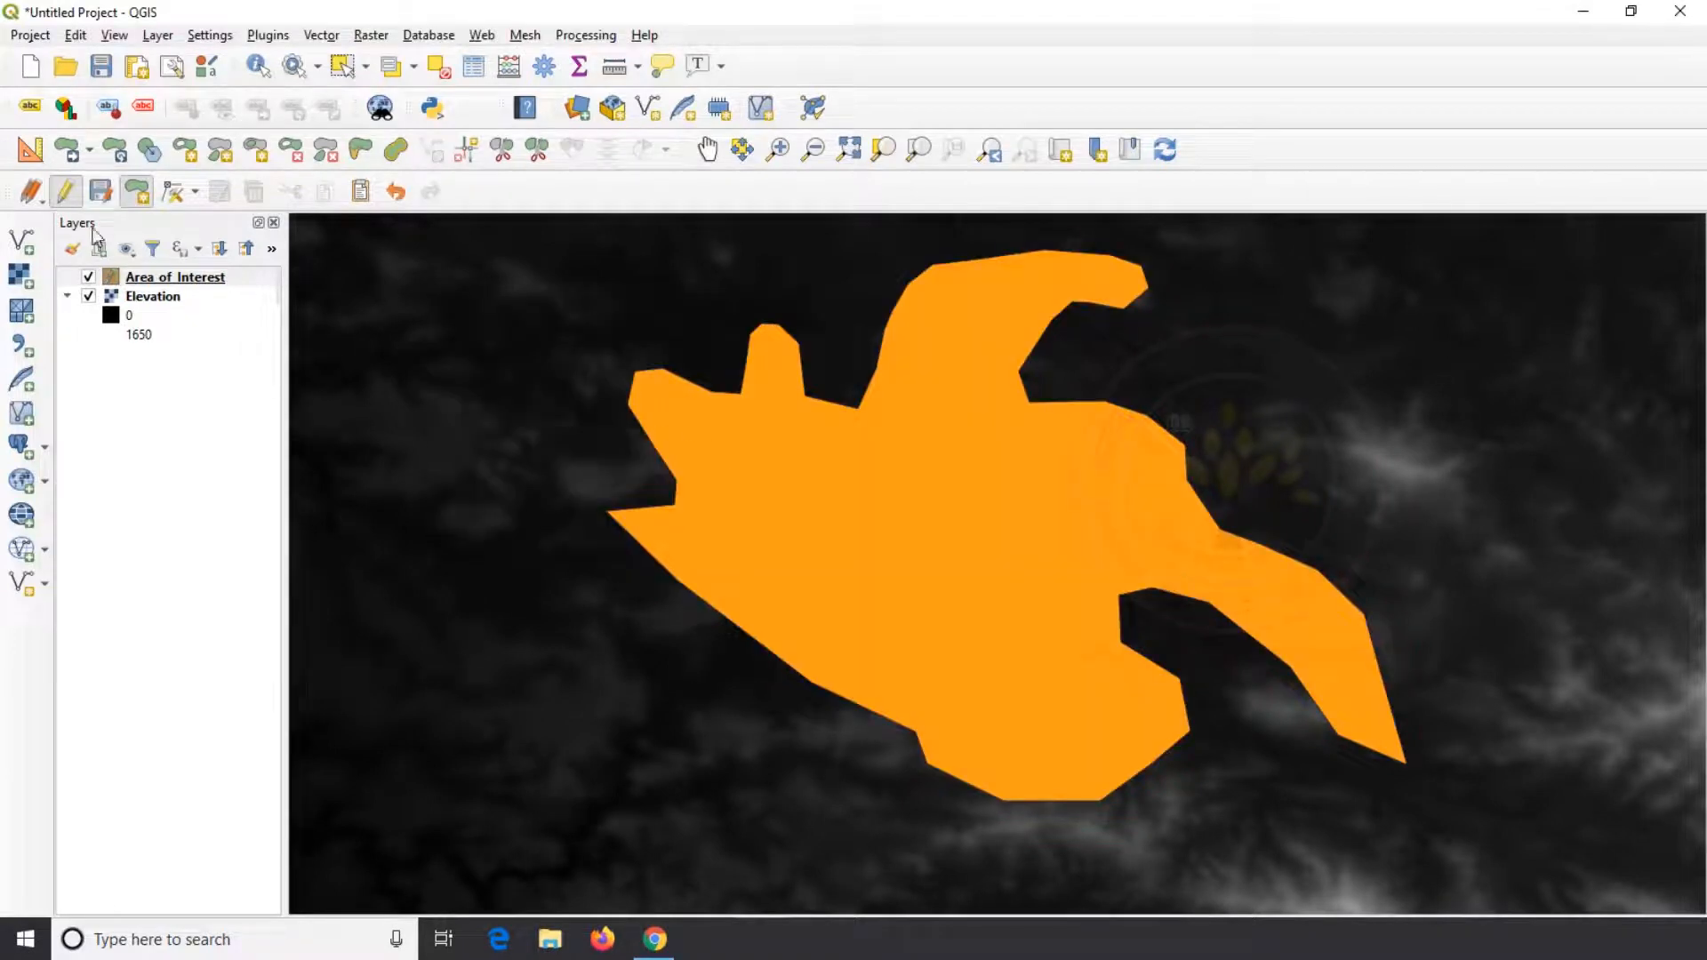
click(65, 191)
click(832, 482)
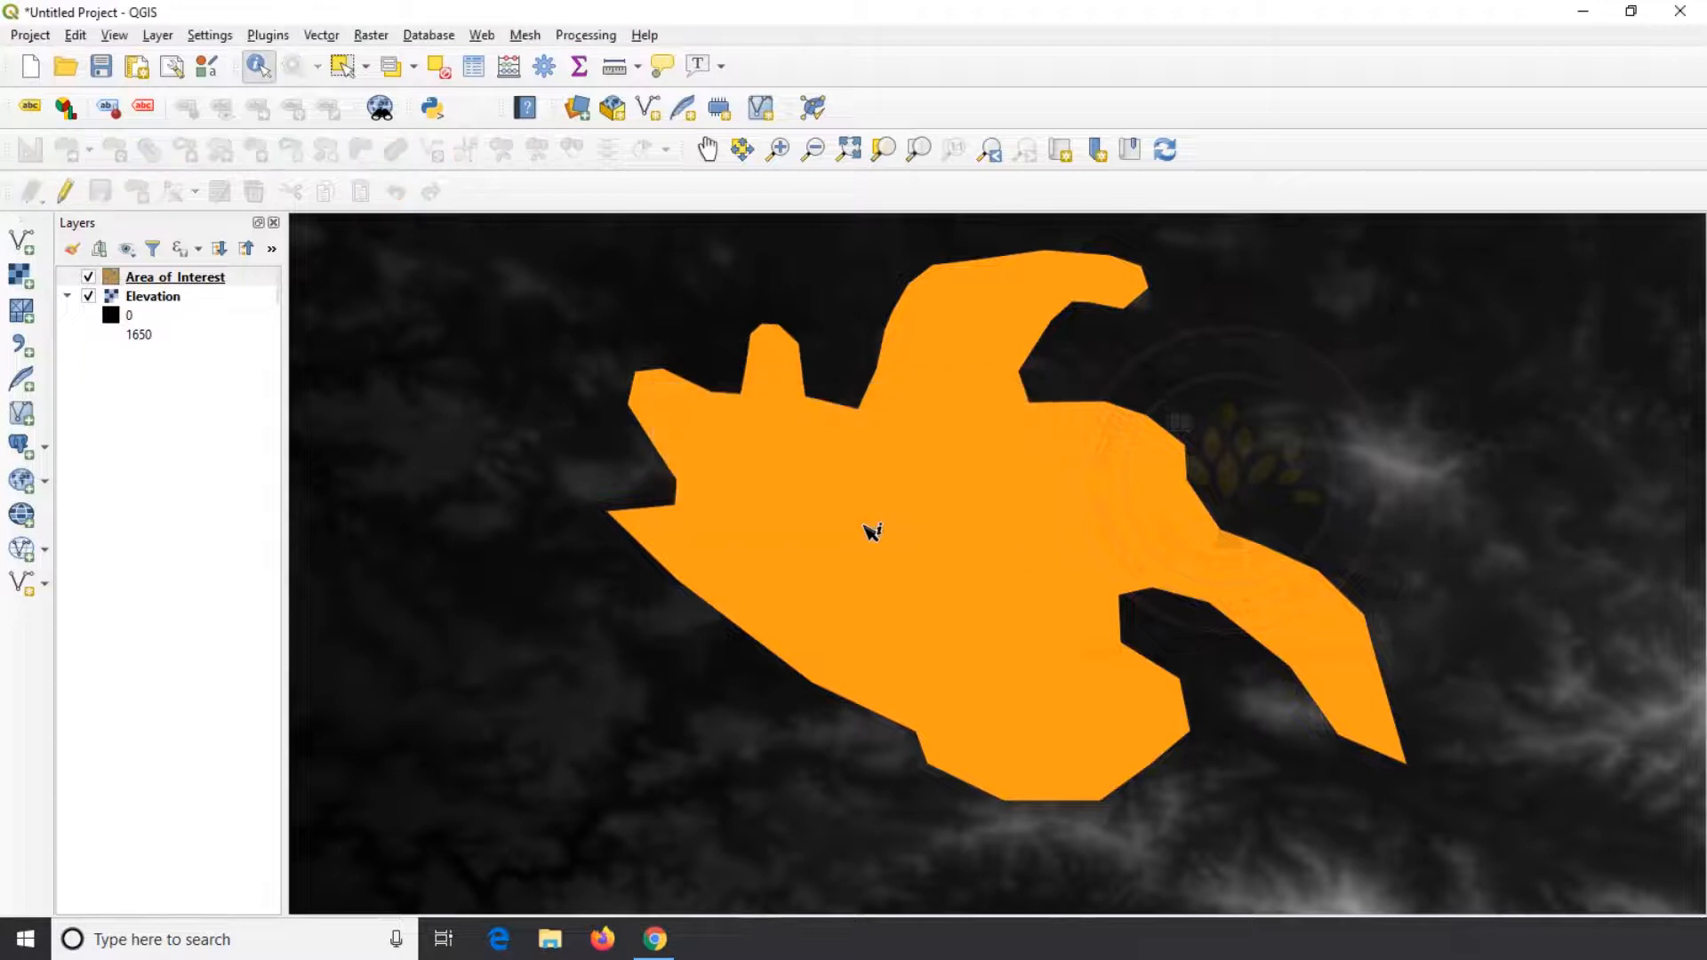
Open the Clip Raster by Extent tool with Elevation as the input layer
scroll(873, 532, down, 5)
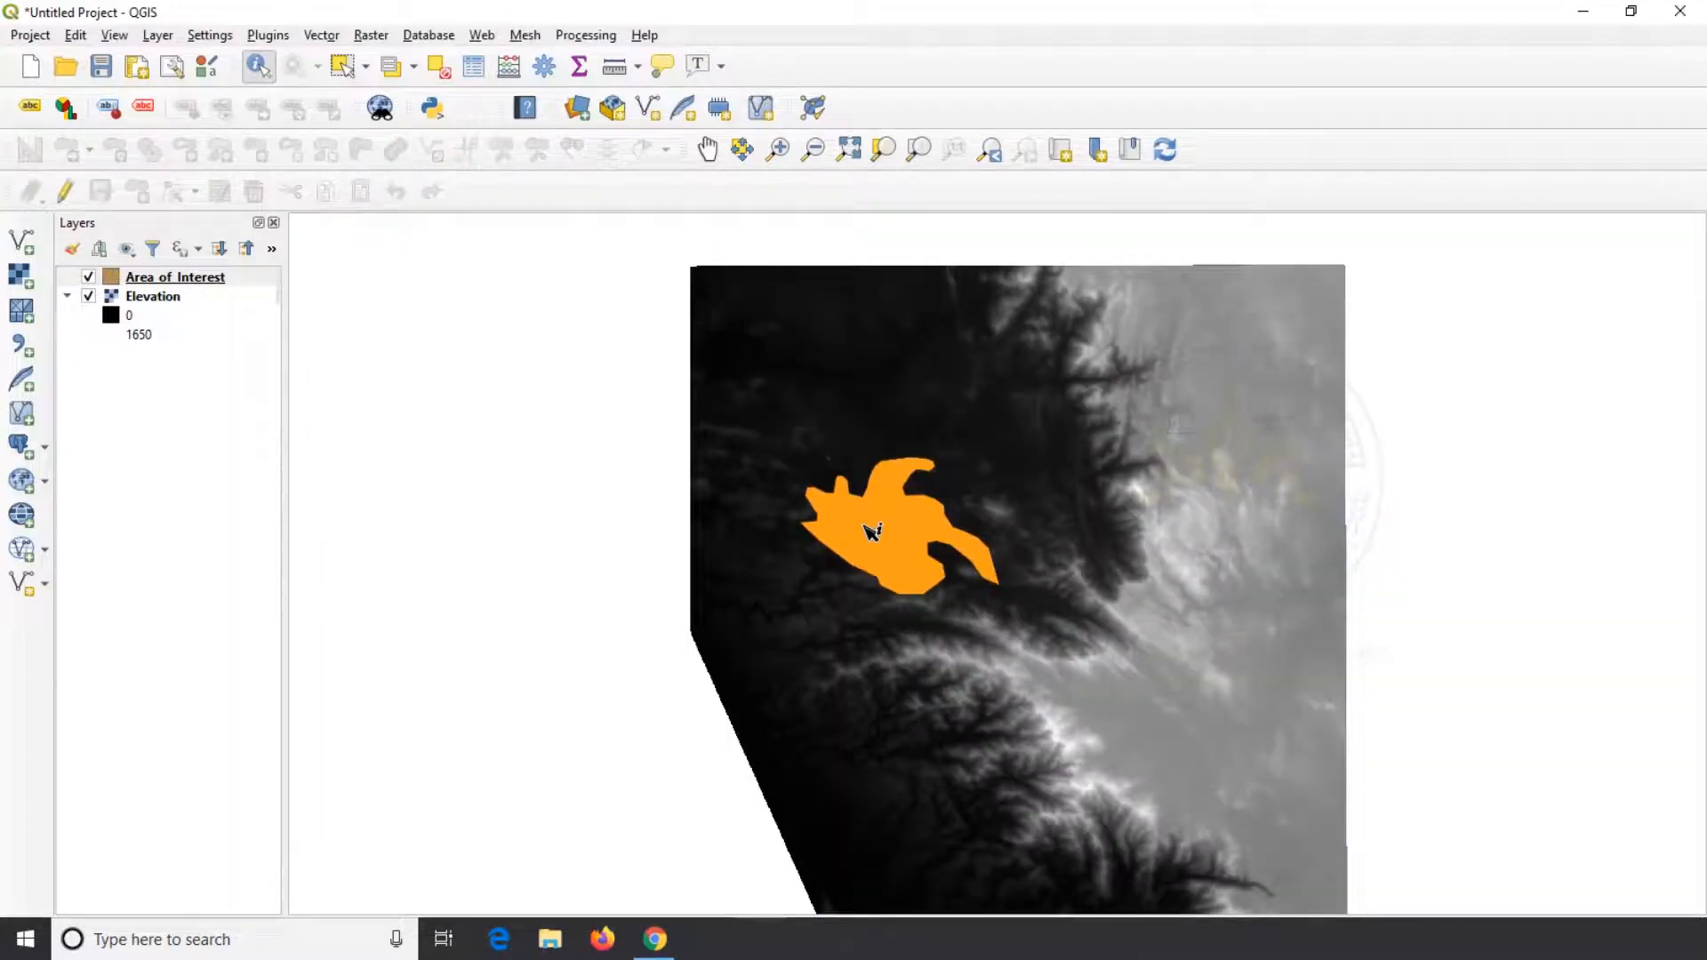
scroll(872, 532, up, 1)
click(848, 149)
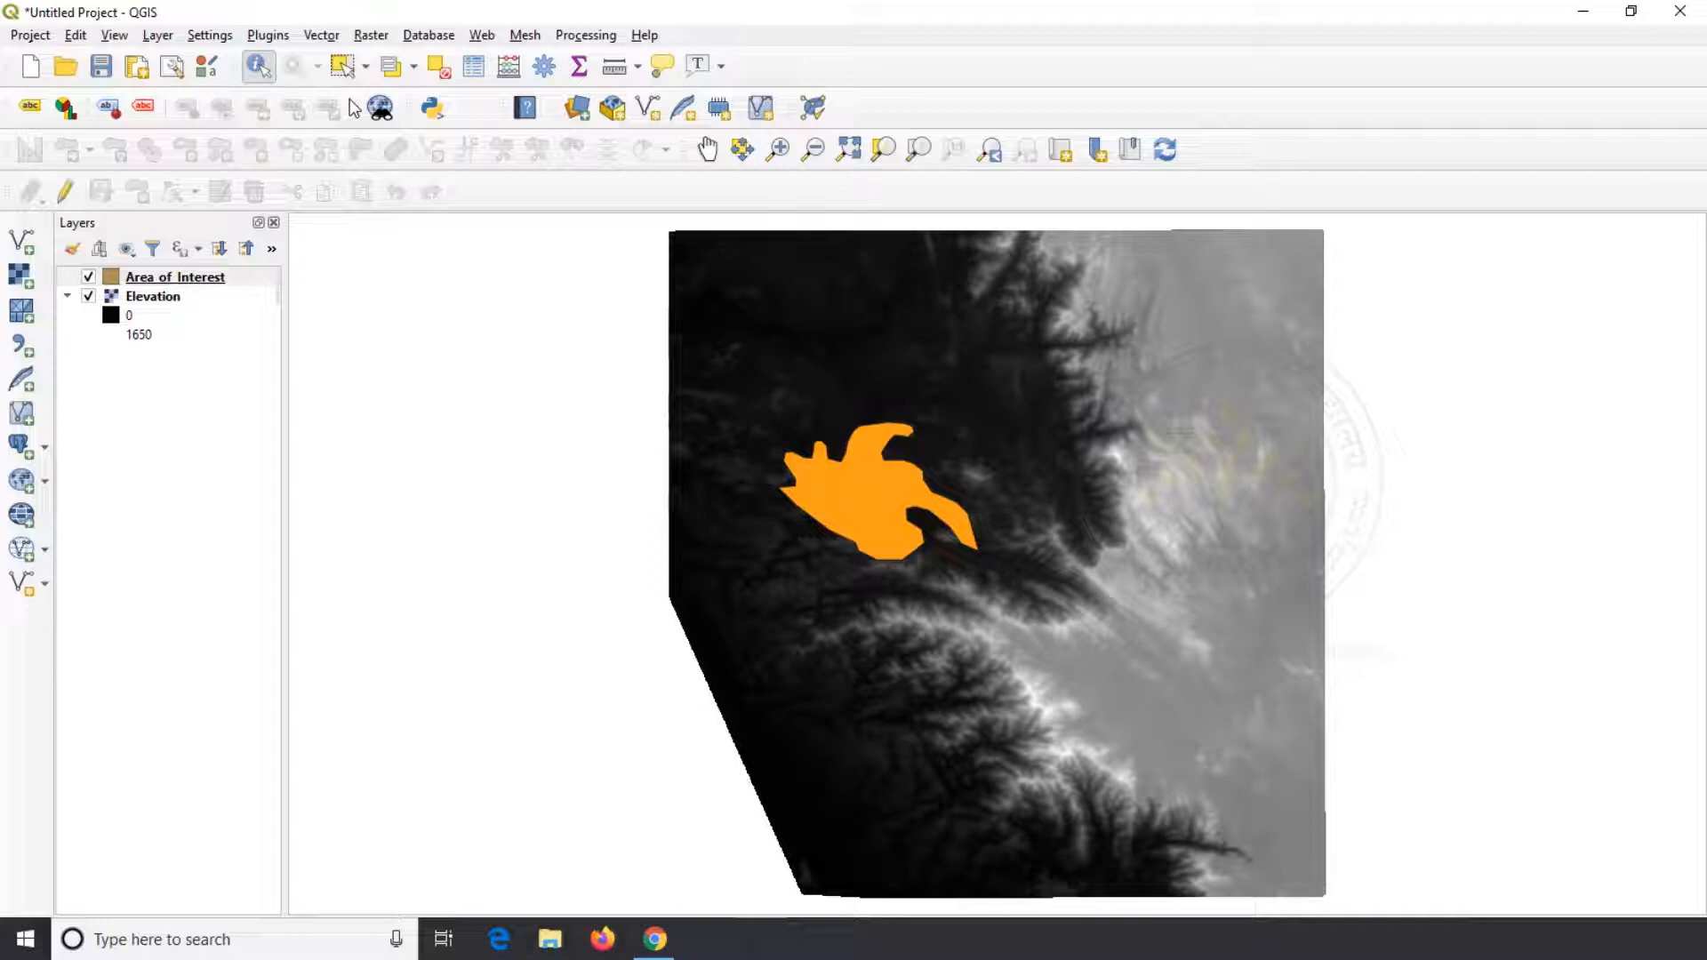
click(361, 37)
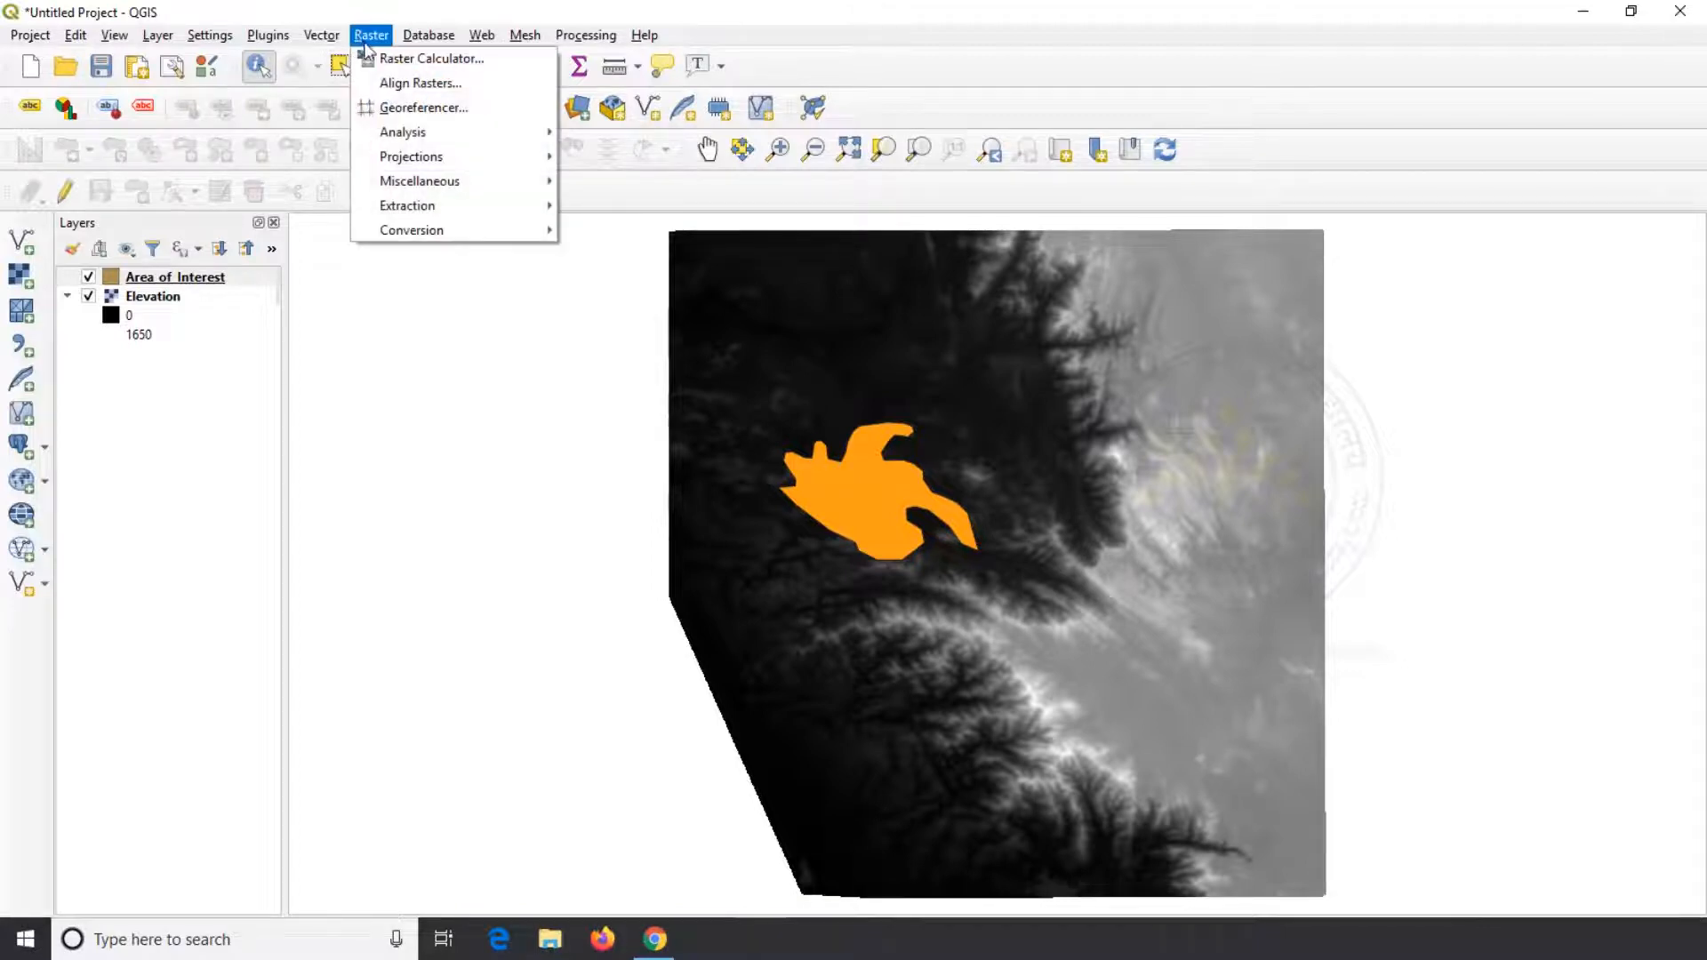
mouse_move(480, 208)
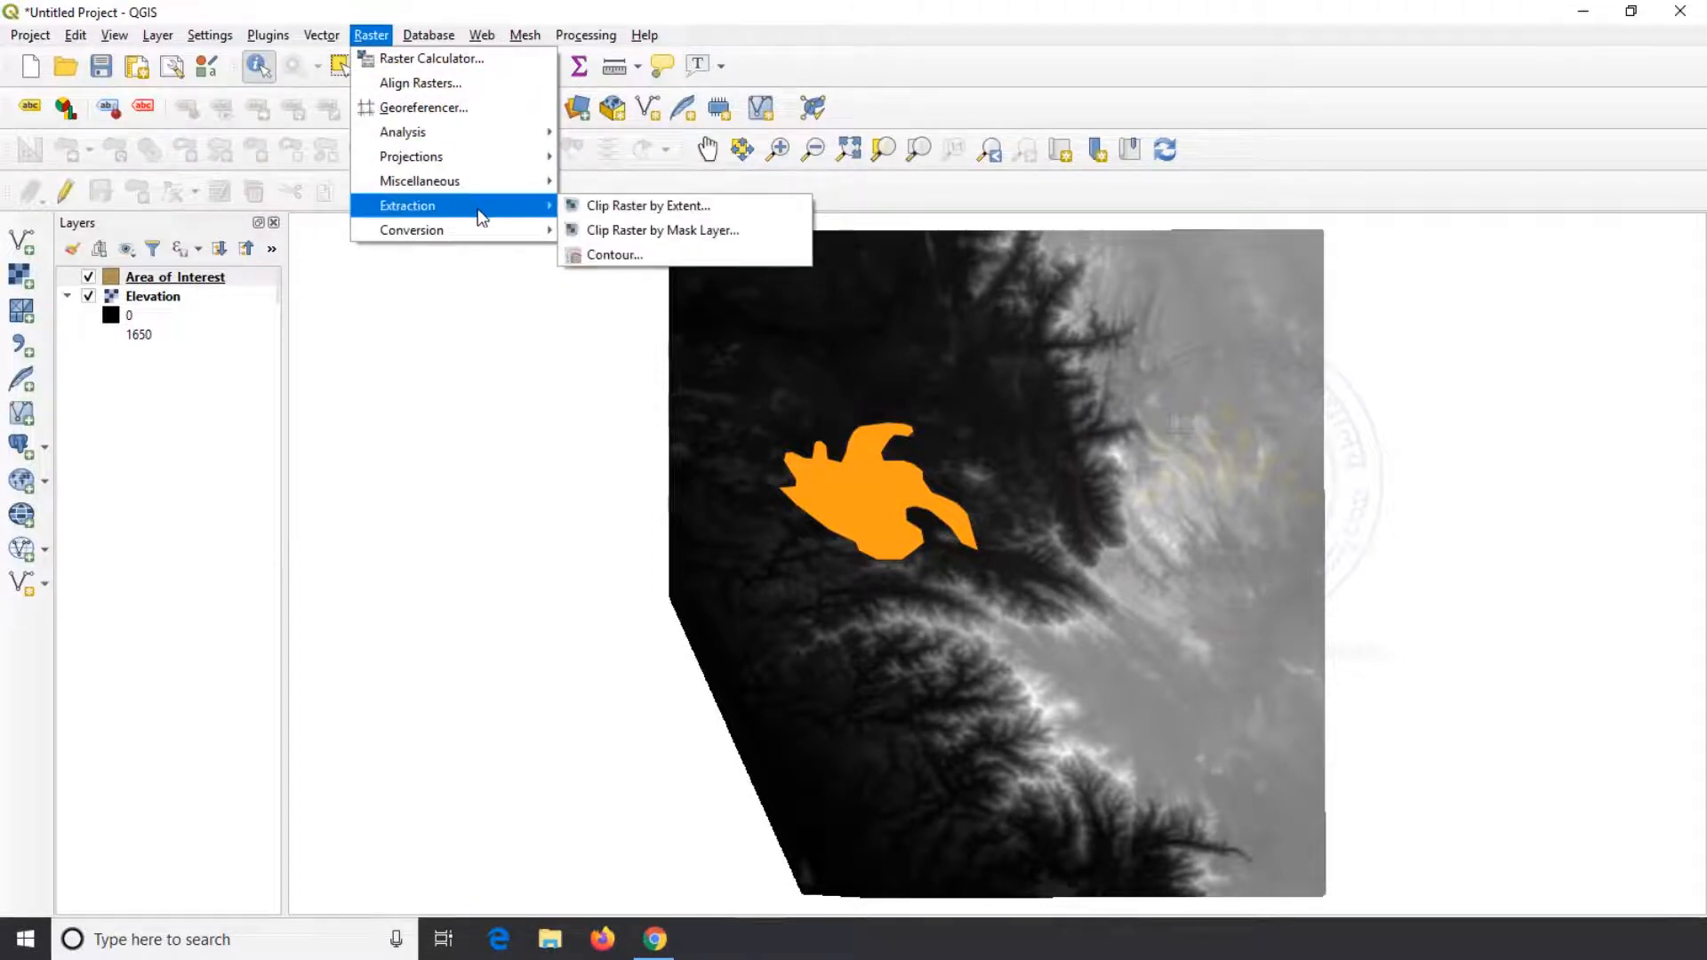
click(617, 208)
drag(634, 152, 577, 137)
click(570, 229)
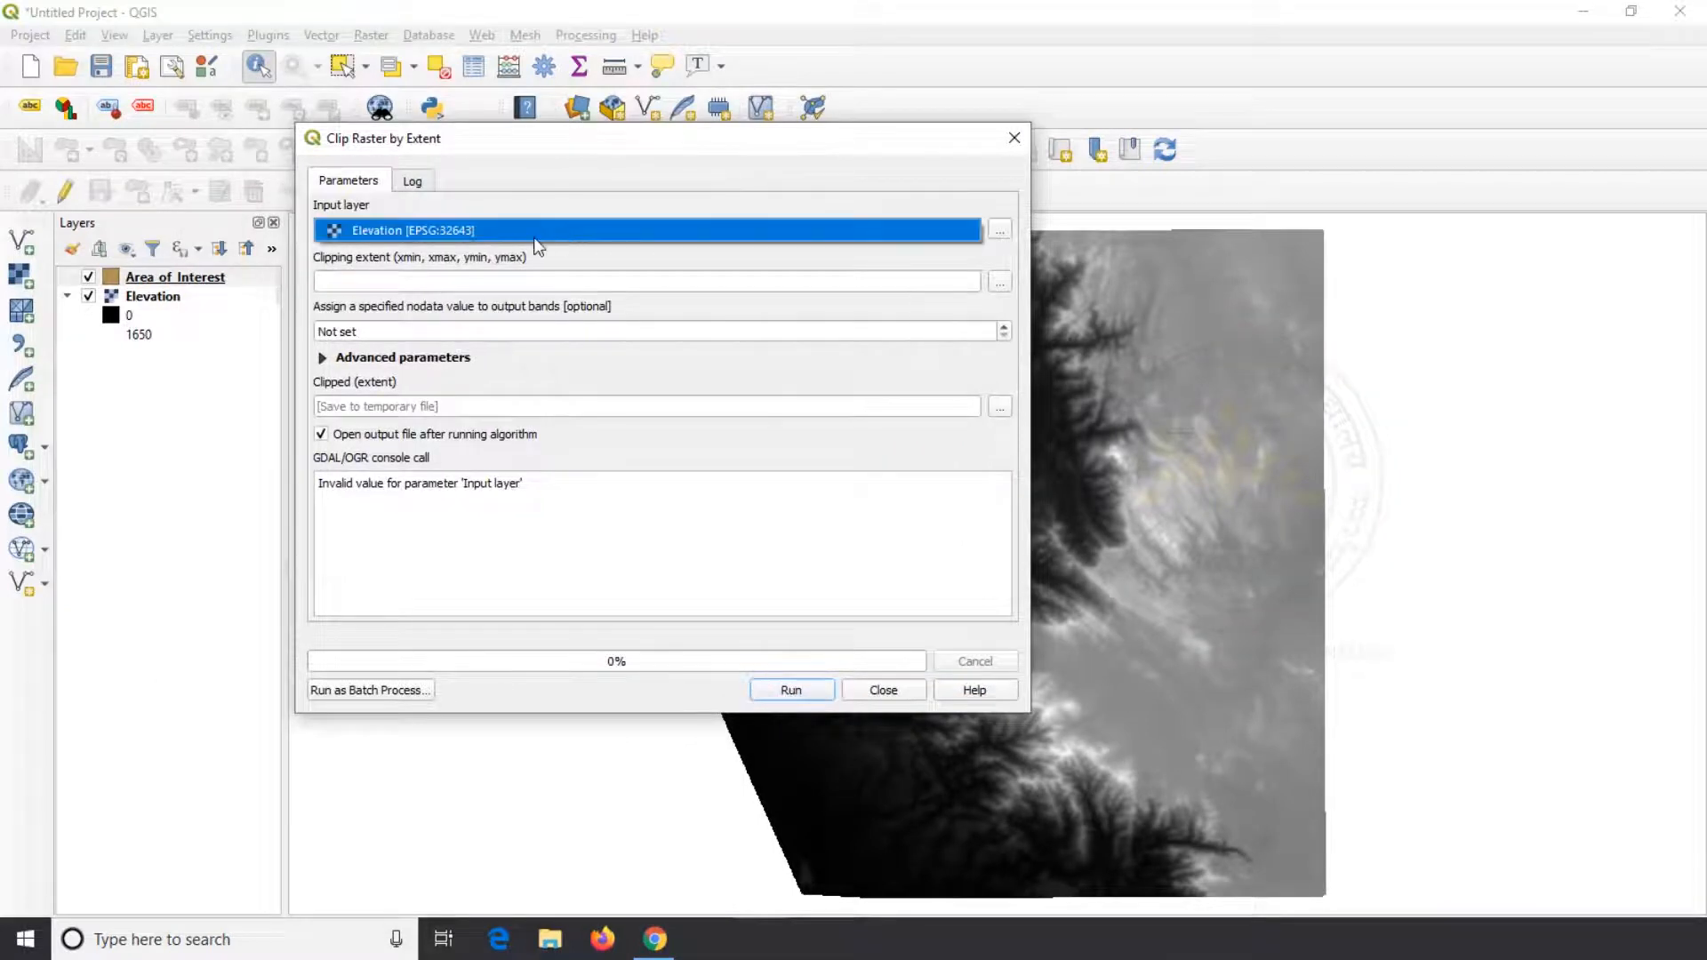
click(534, 236)
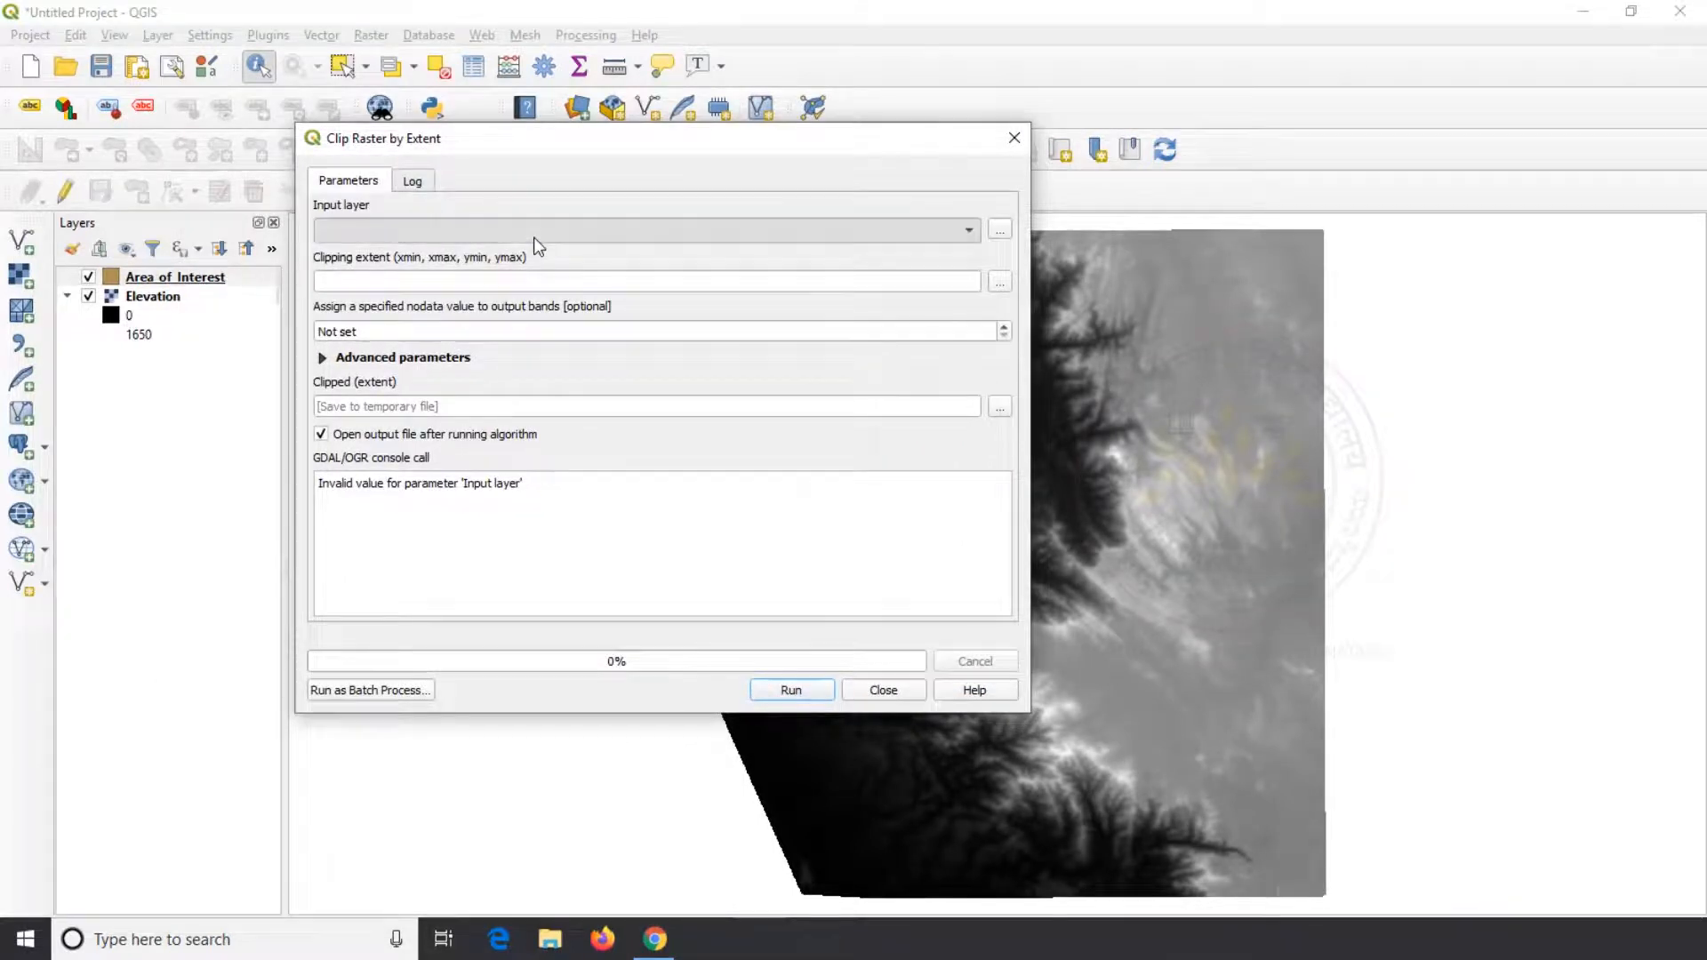
Take the clipping extent from the Area_of_Interest layer, run the clip to a temporary file and close the tool
click(1000, 283)
click(1044, 346)
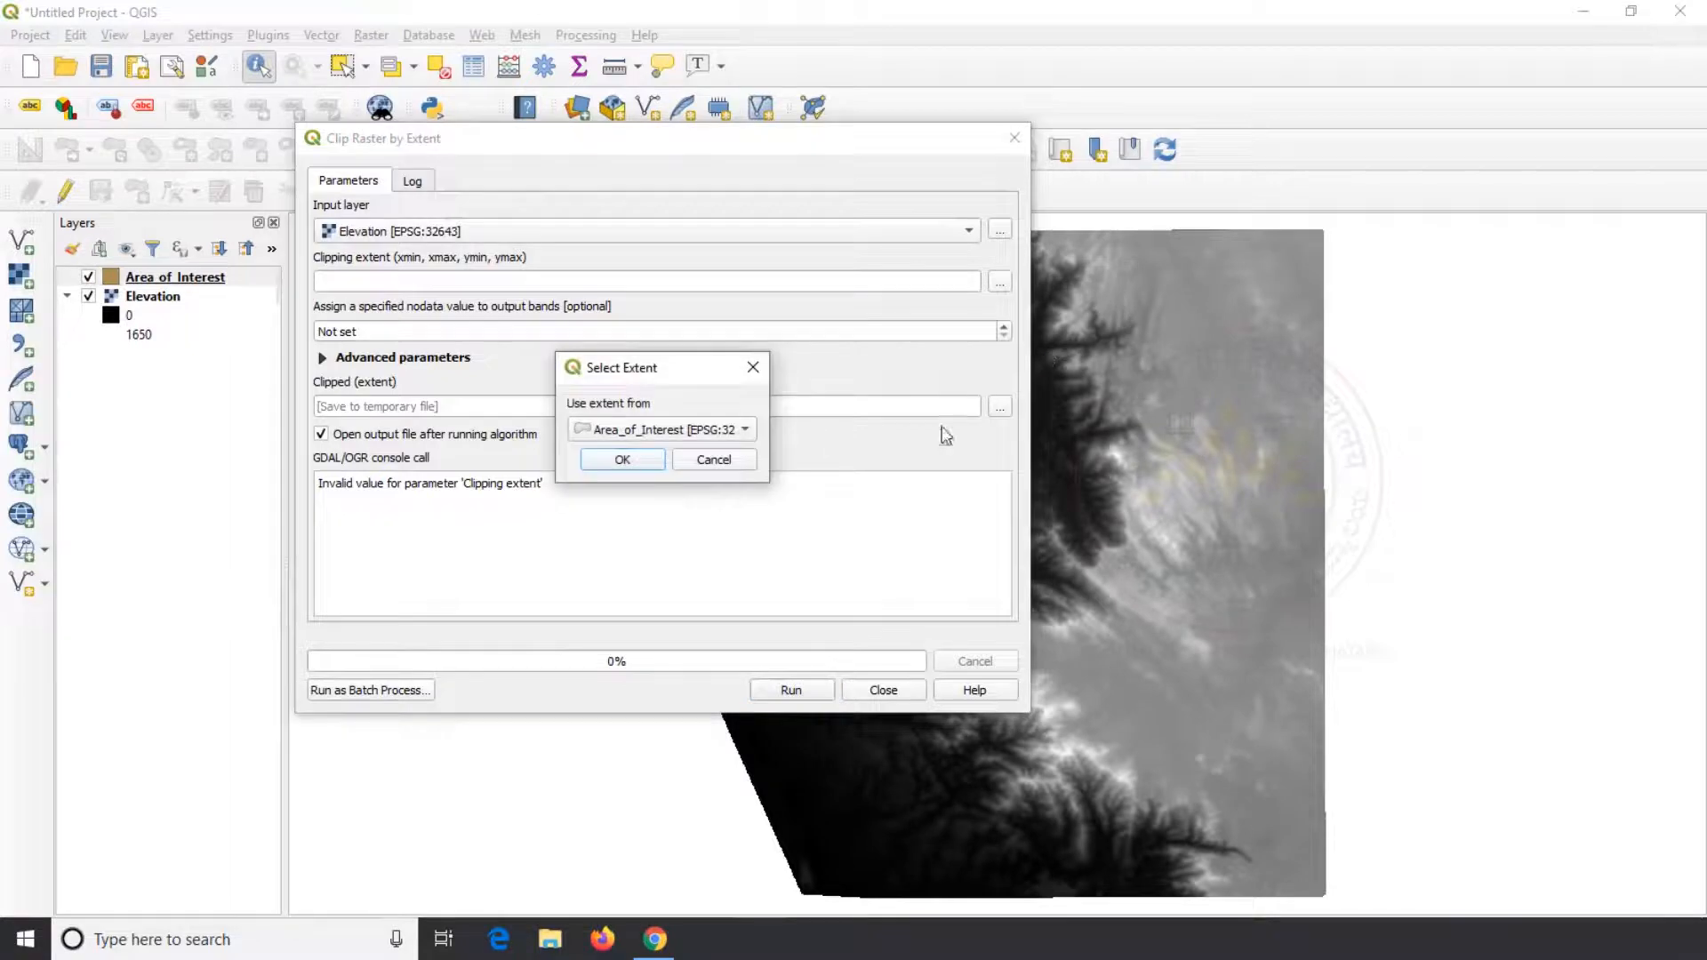
click(671, 431)
click(665, 433)
click(640, 460)
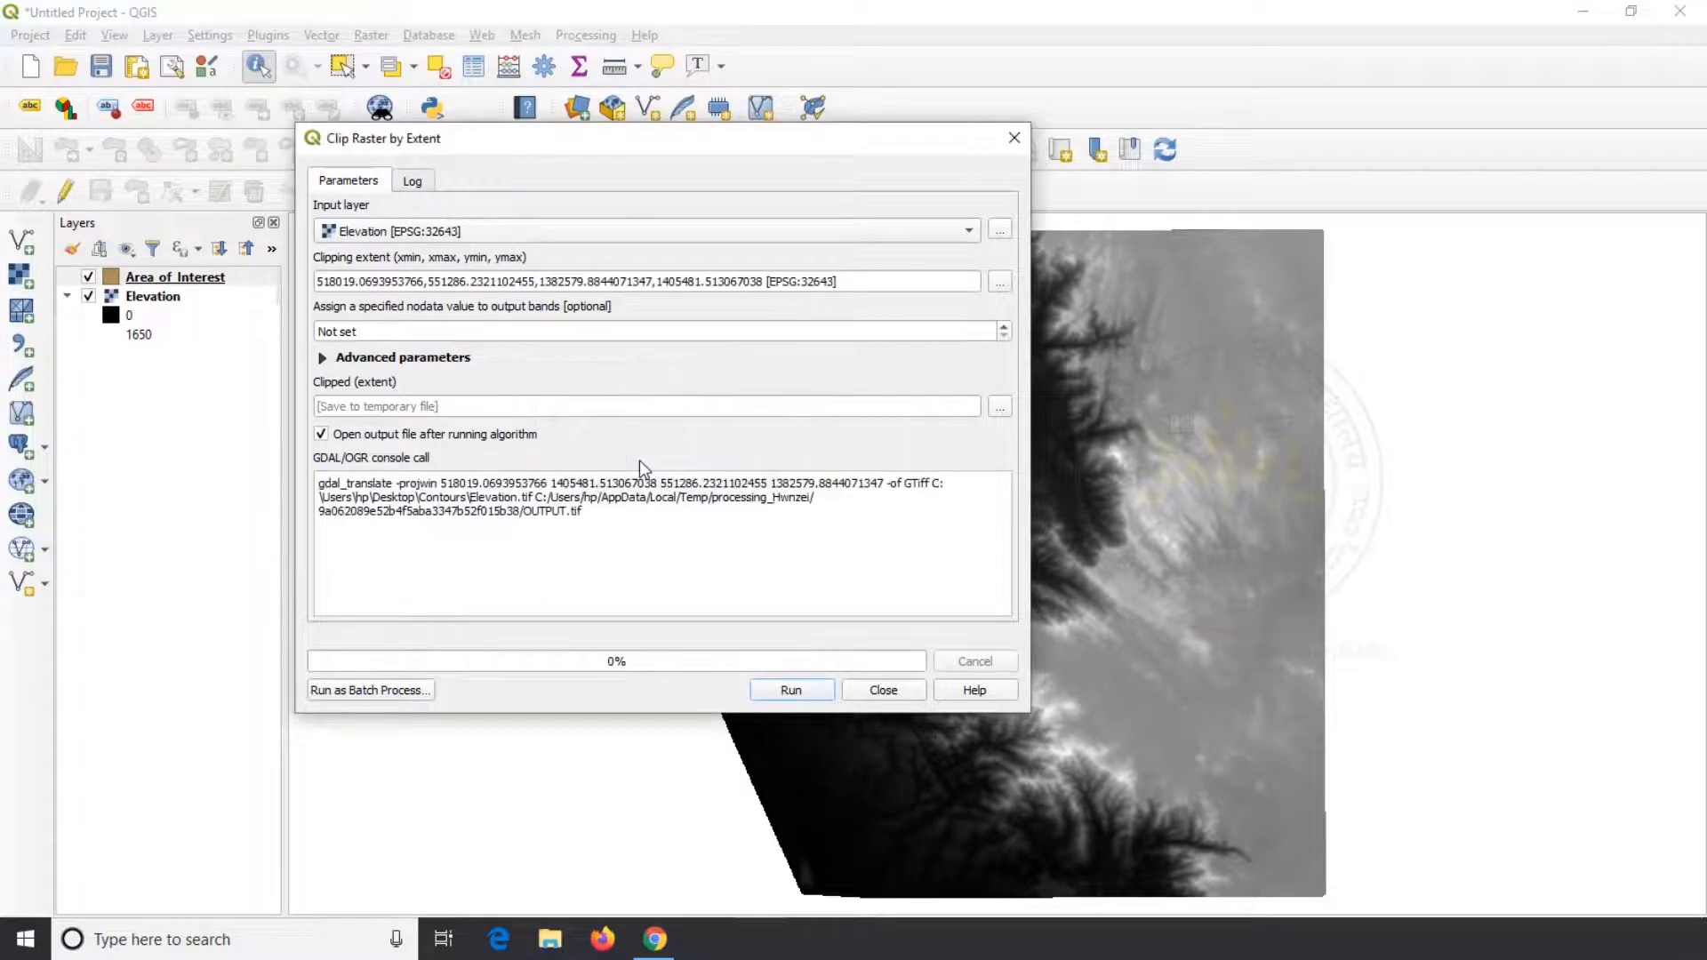
click(776, 691)
click(881, 689)
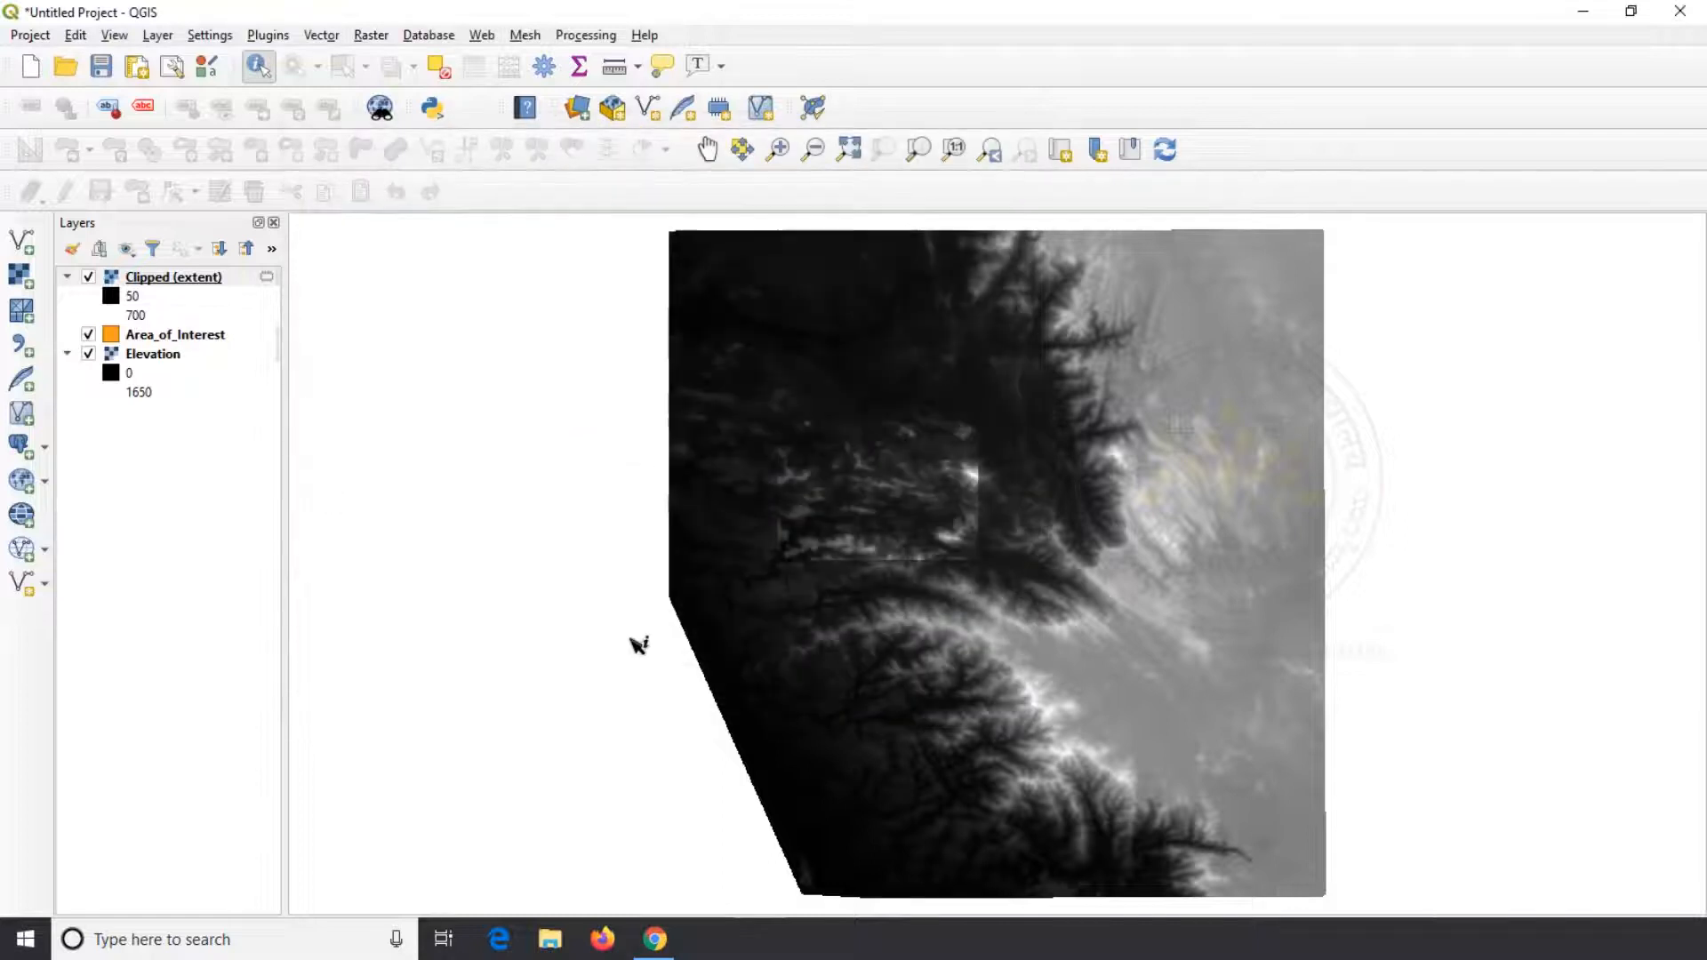
Hide Elevation and Area_of_Interest and toggle Clipped (extent) off and on to inspect the clipped raster alone
click(88, 353)
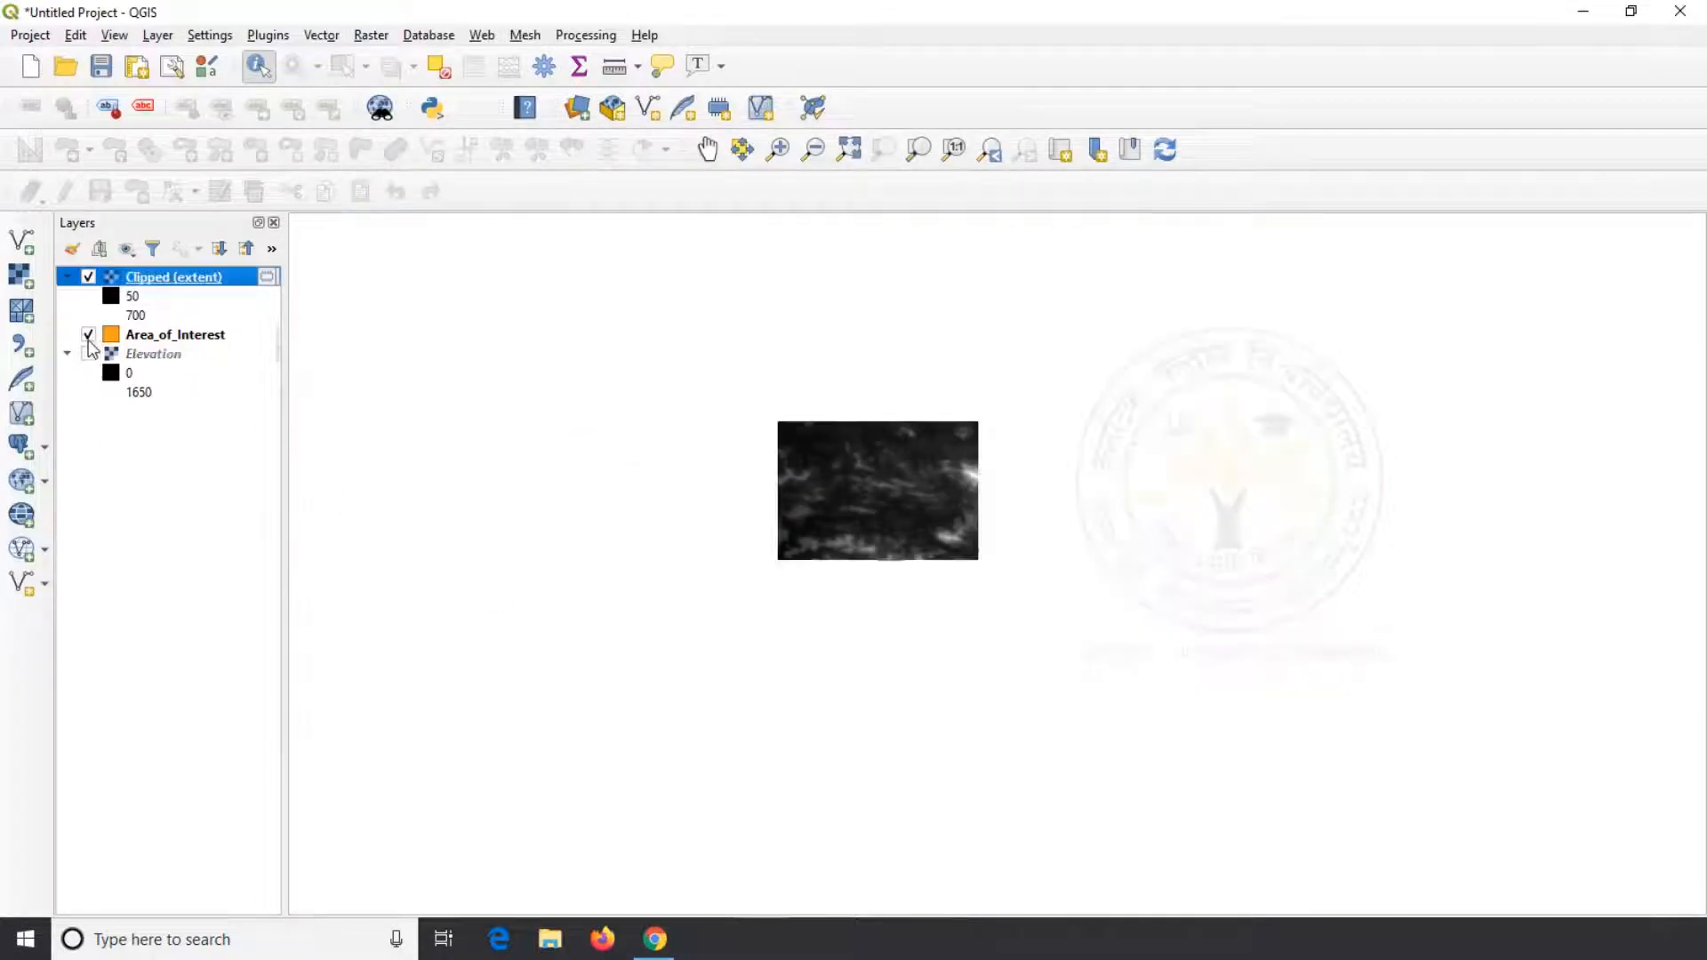
click(88, 334)
click(88, 276)
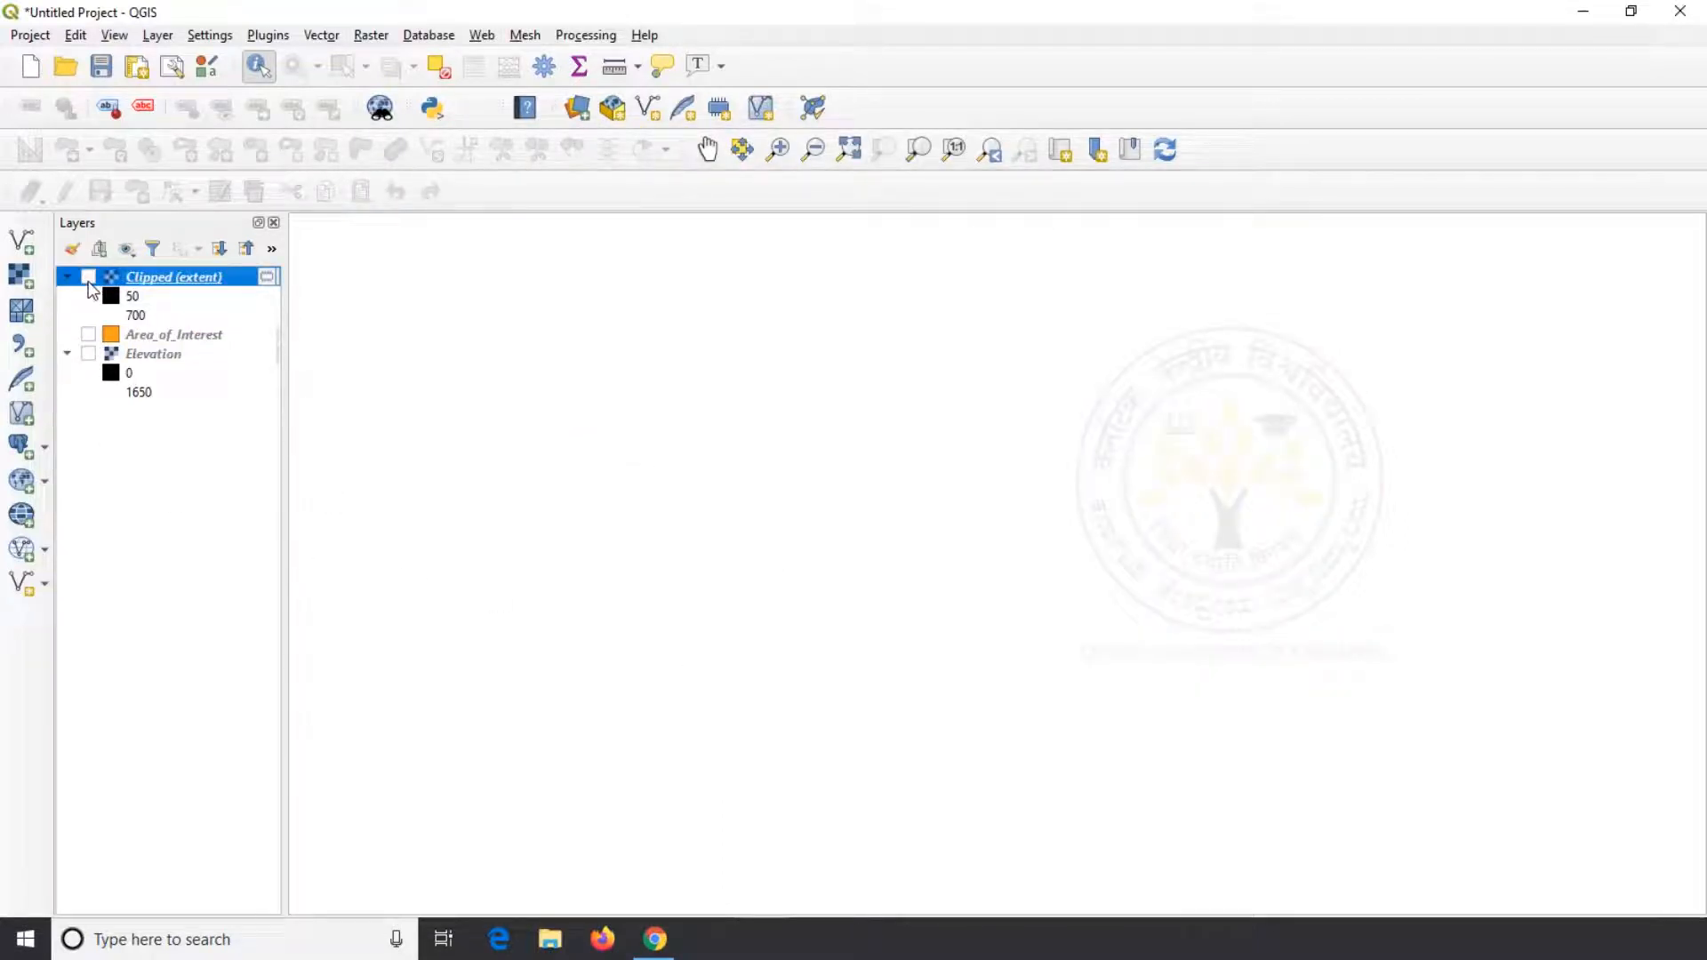
click(88, 277)
Hide the Clipped (extent) layer and show Elevation and Area_of_Interest again
click(88, 276)
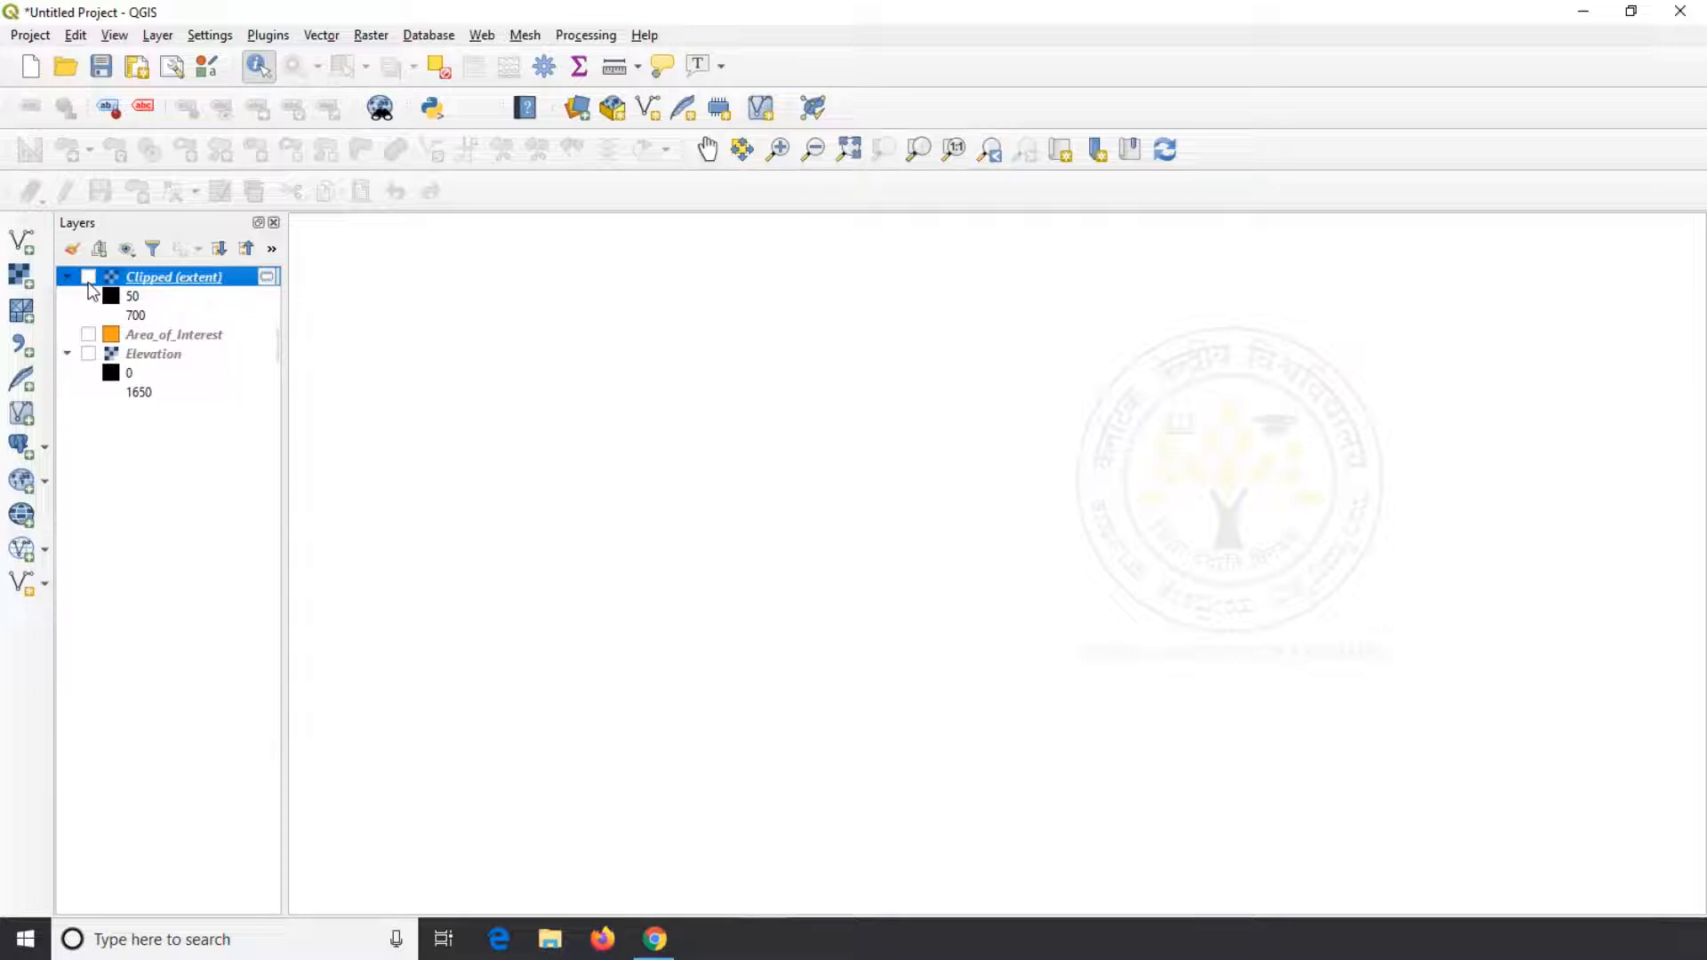
click(88, 353)
click(88, 335)
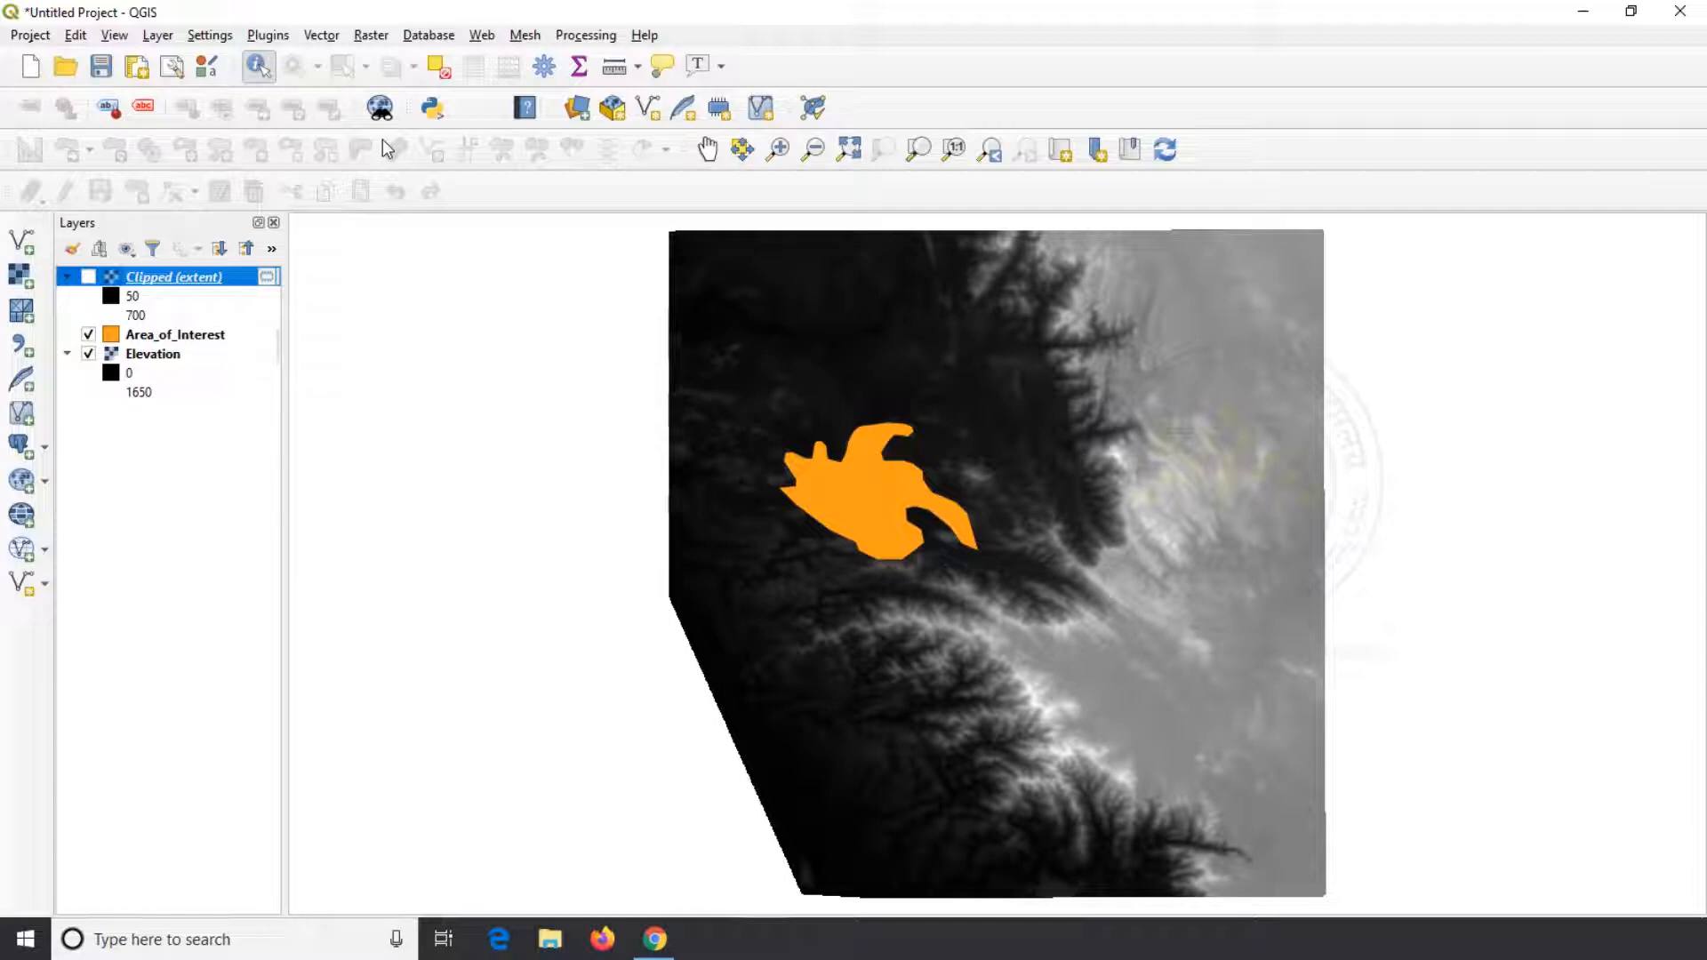
Clip the Elevation raster with Area_of_Interest as the mask layer, writing to a temporary file, and close the tool
click(374, 40)
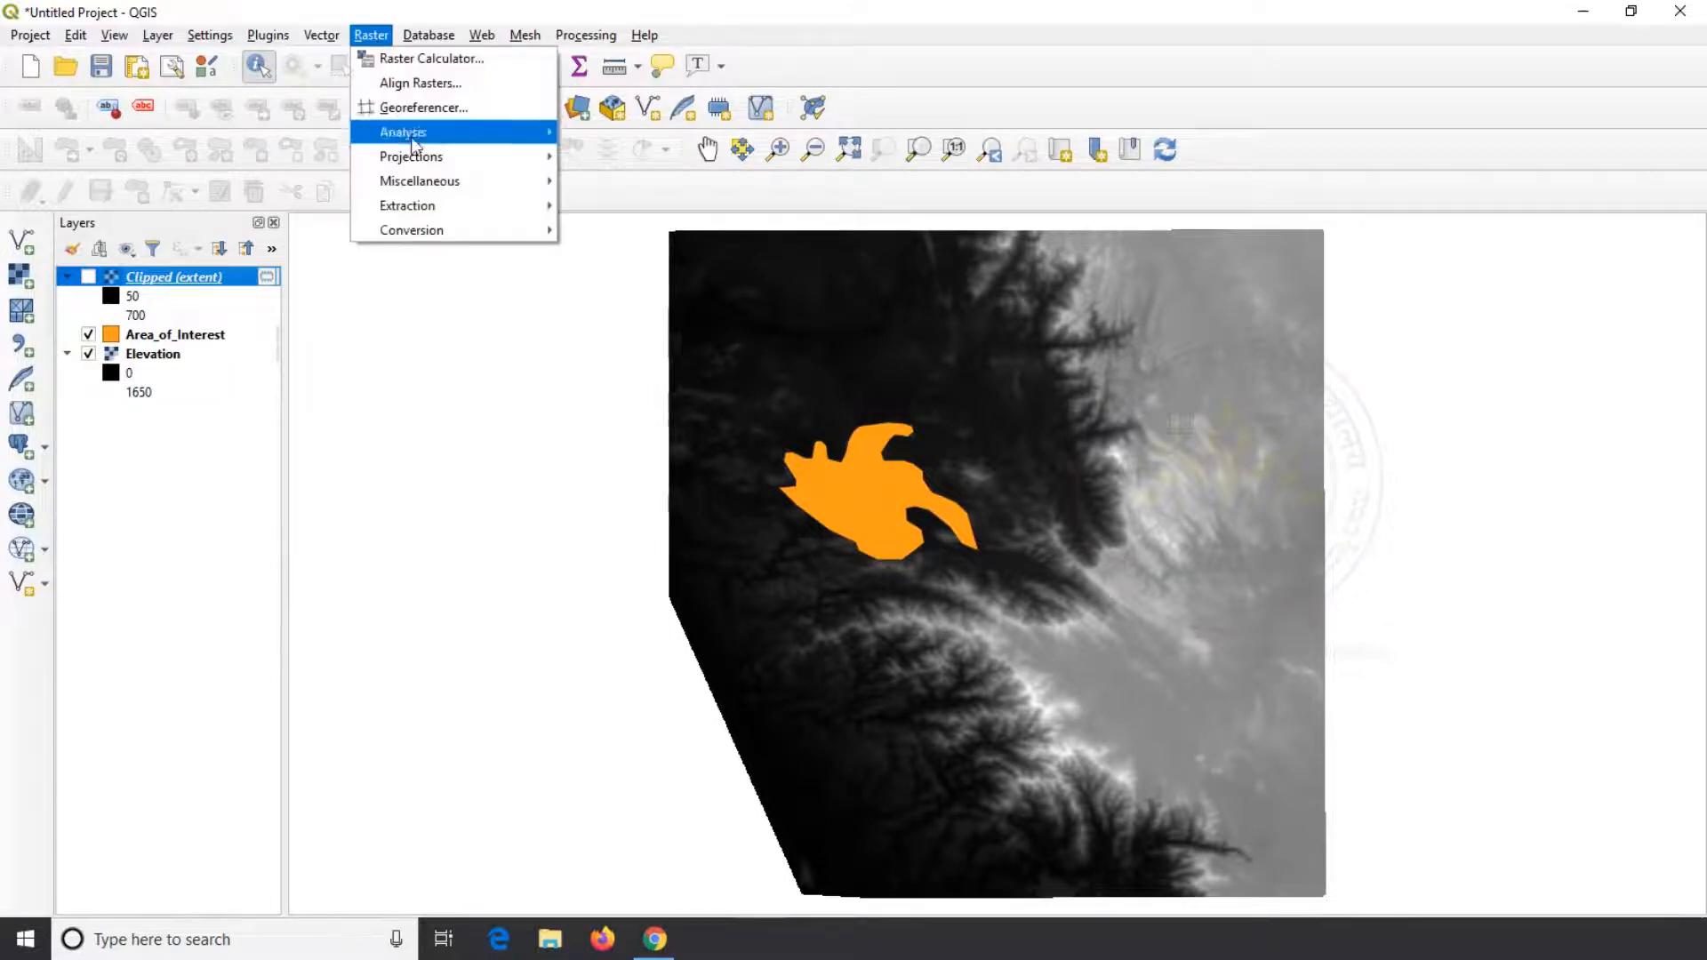
mouse_move(519, 215)
click(667, 233)
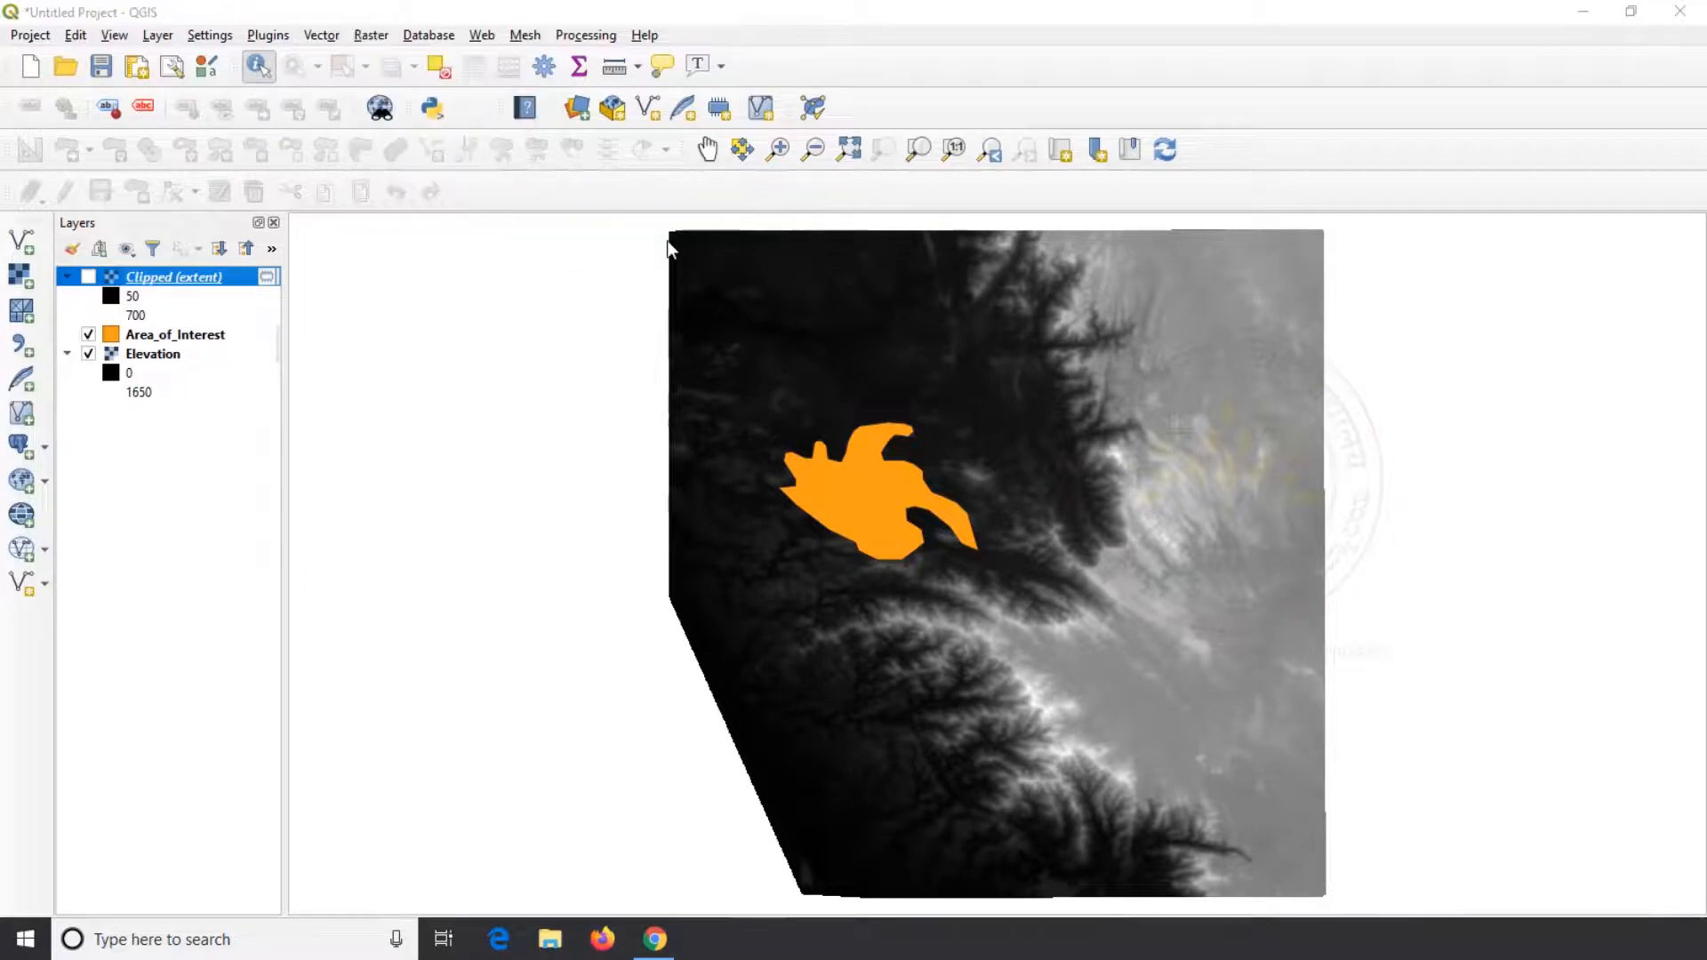
click(724, 222)
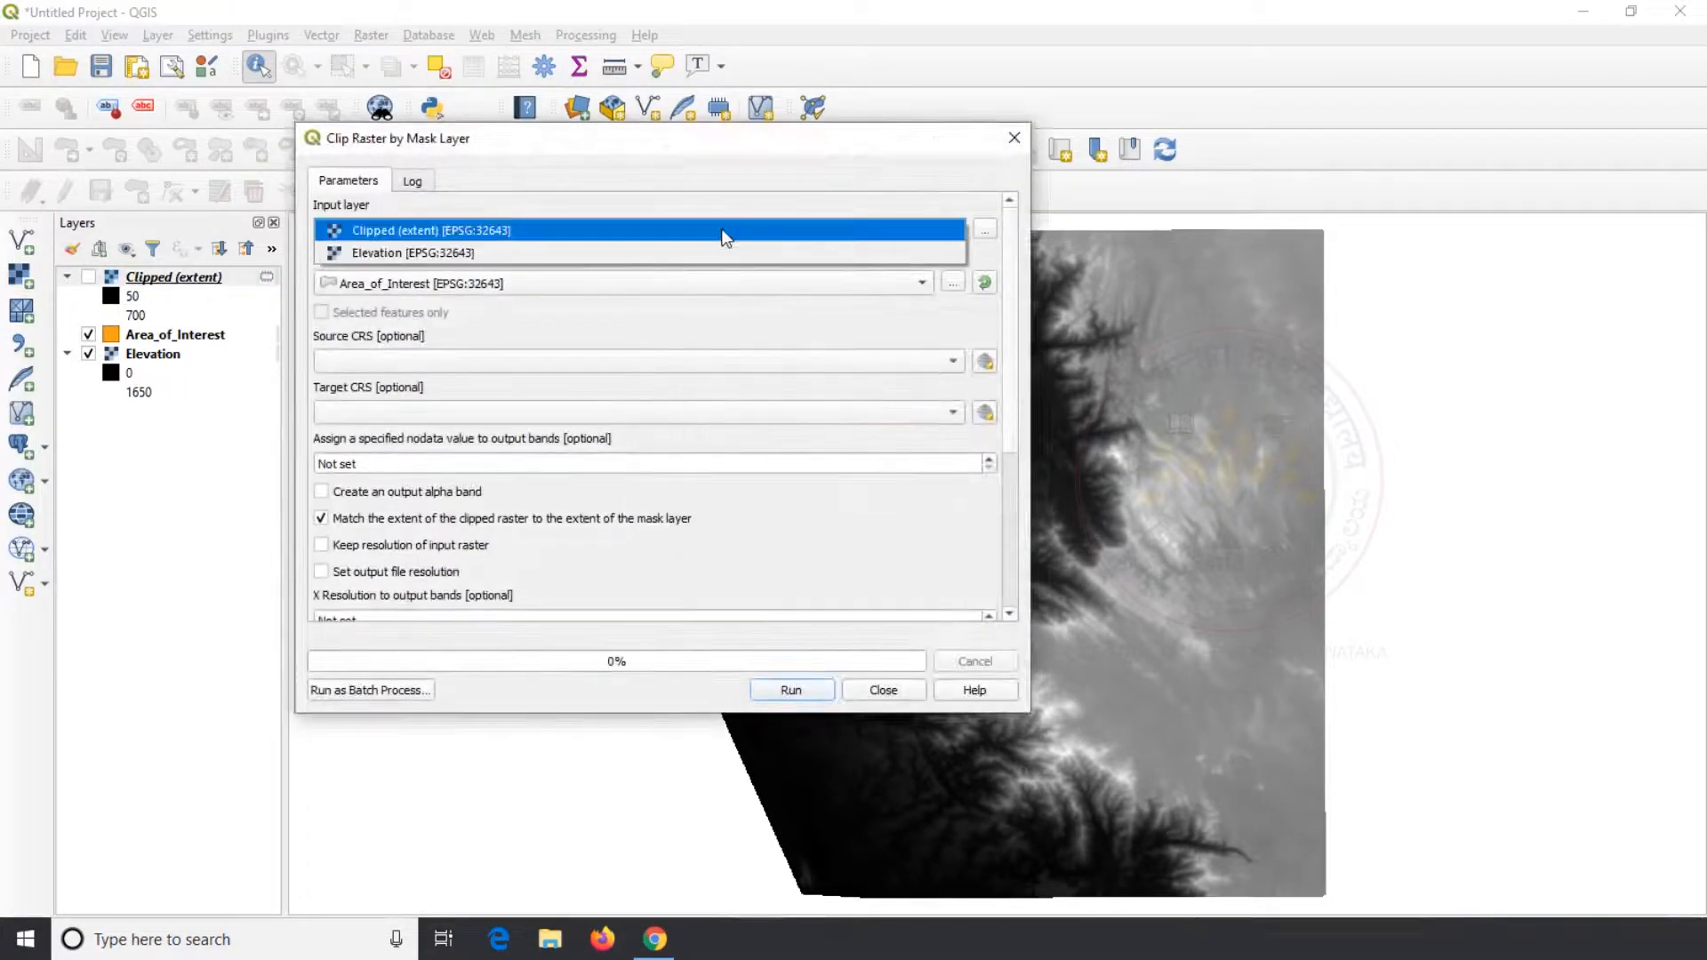
click(533, 247)
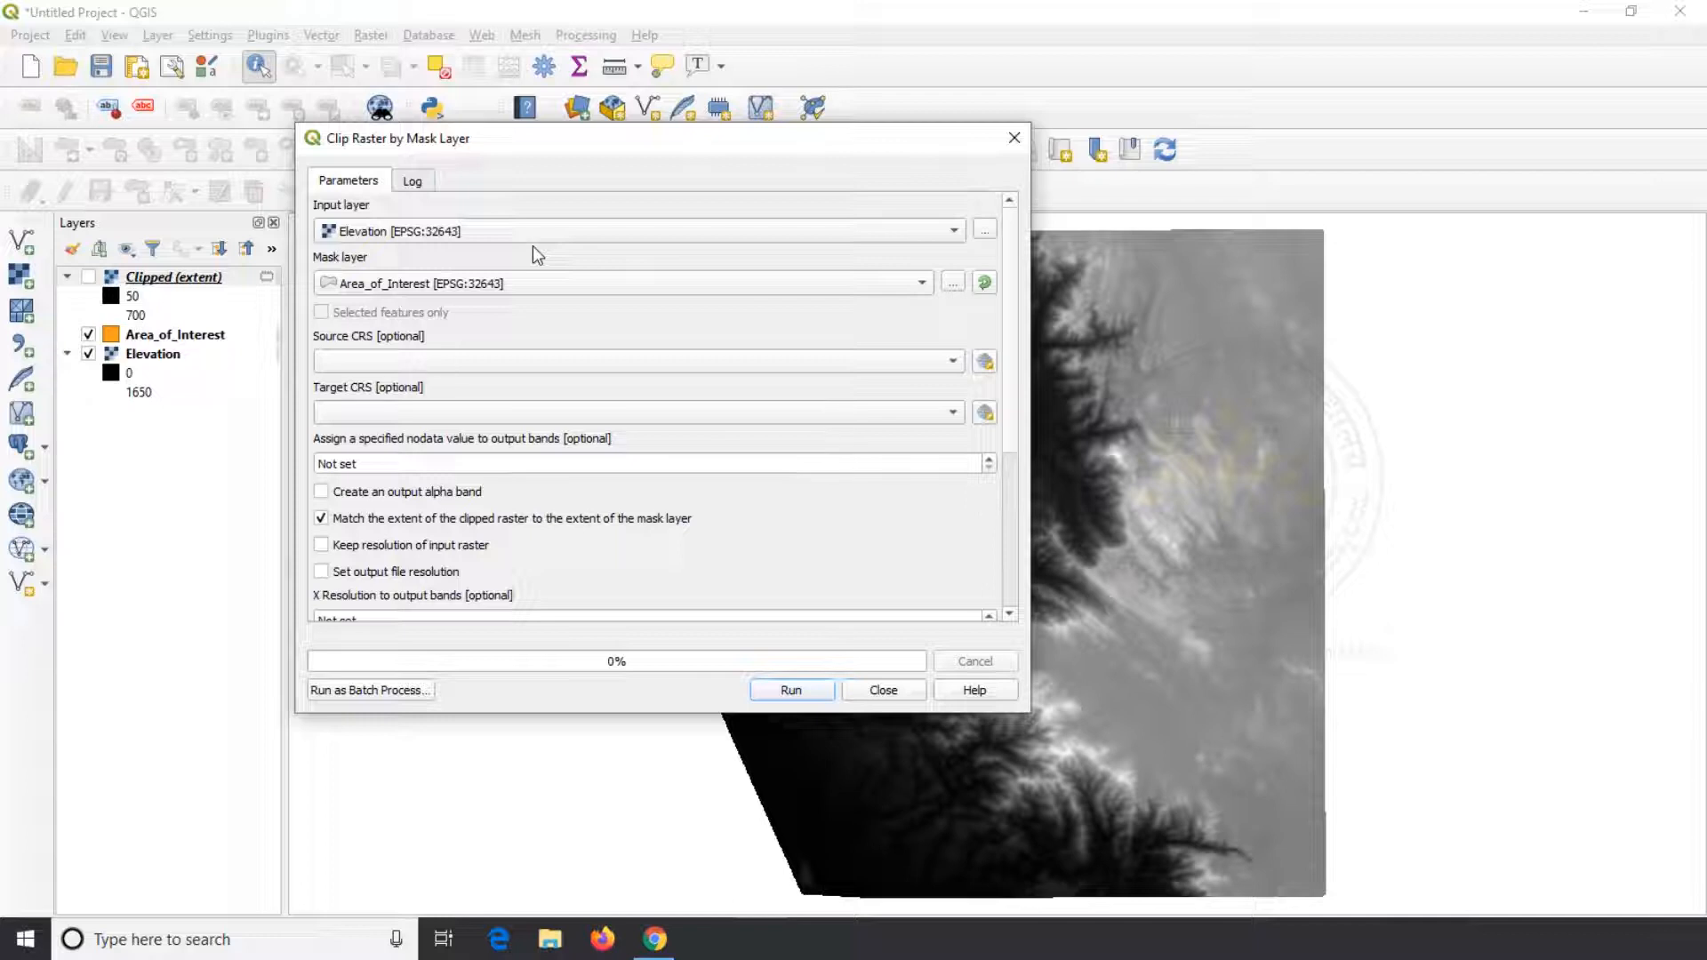
click(540, 283)
click(547, 281)
click(790, 690)
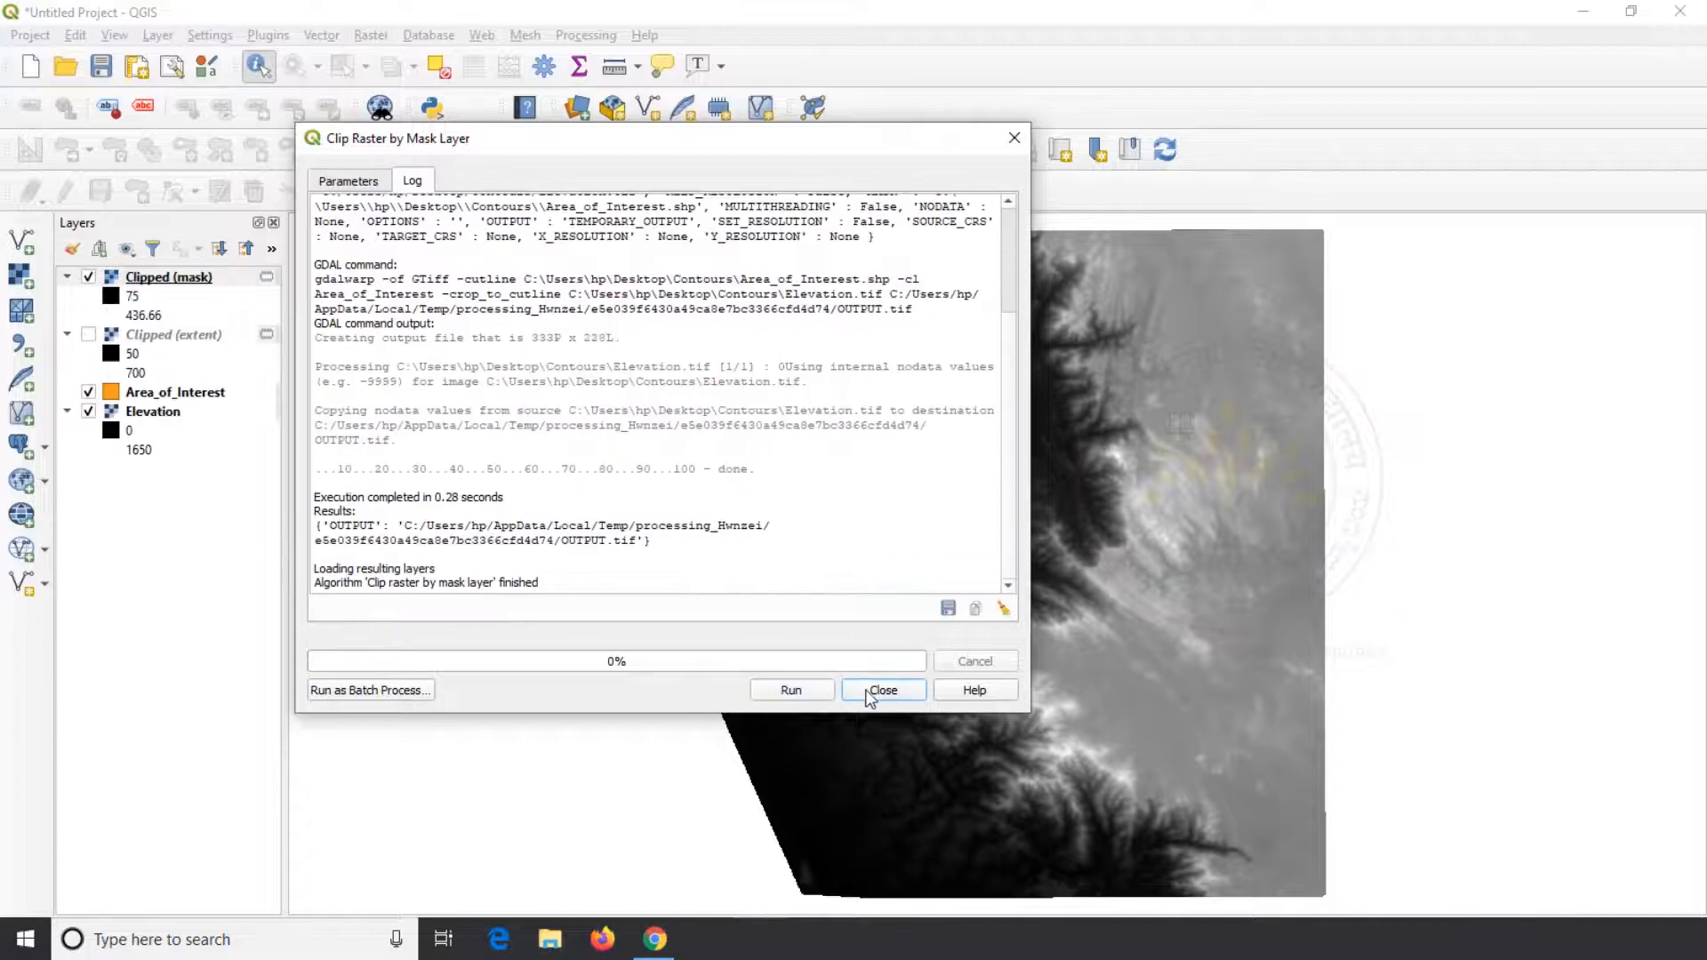
click(880, 690)
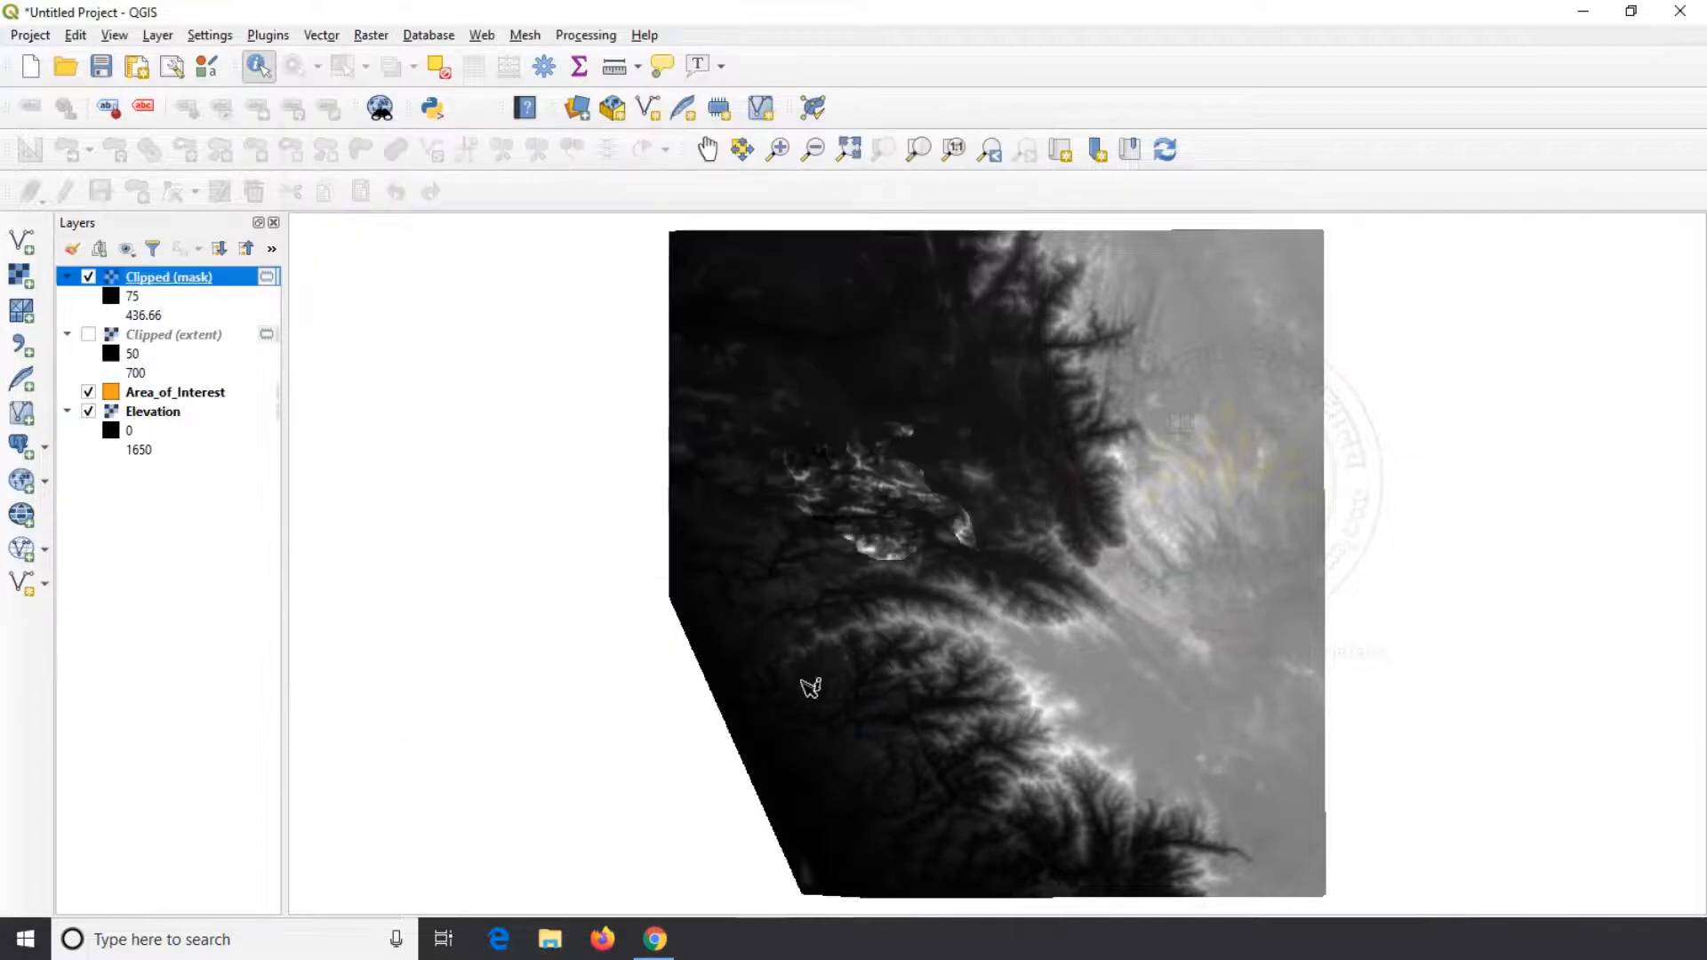
Hide Elevation and Area_of_Interest, inspect the Clipped (mask) raster up close, and return to the full extent
click(88, 411)
click(88, 392)
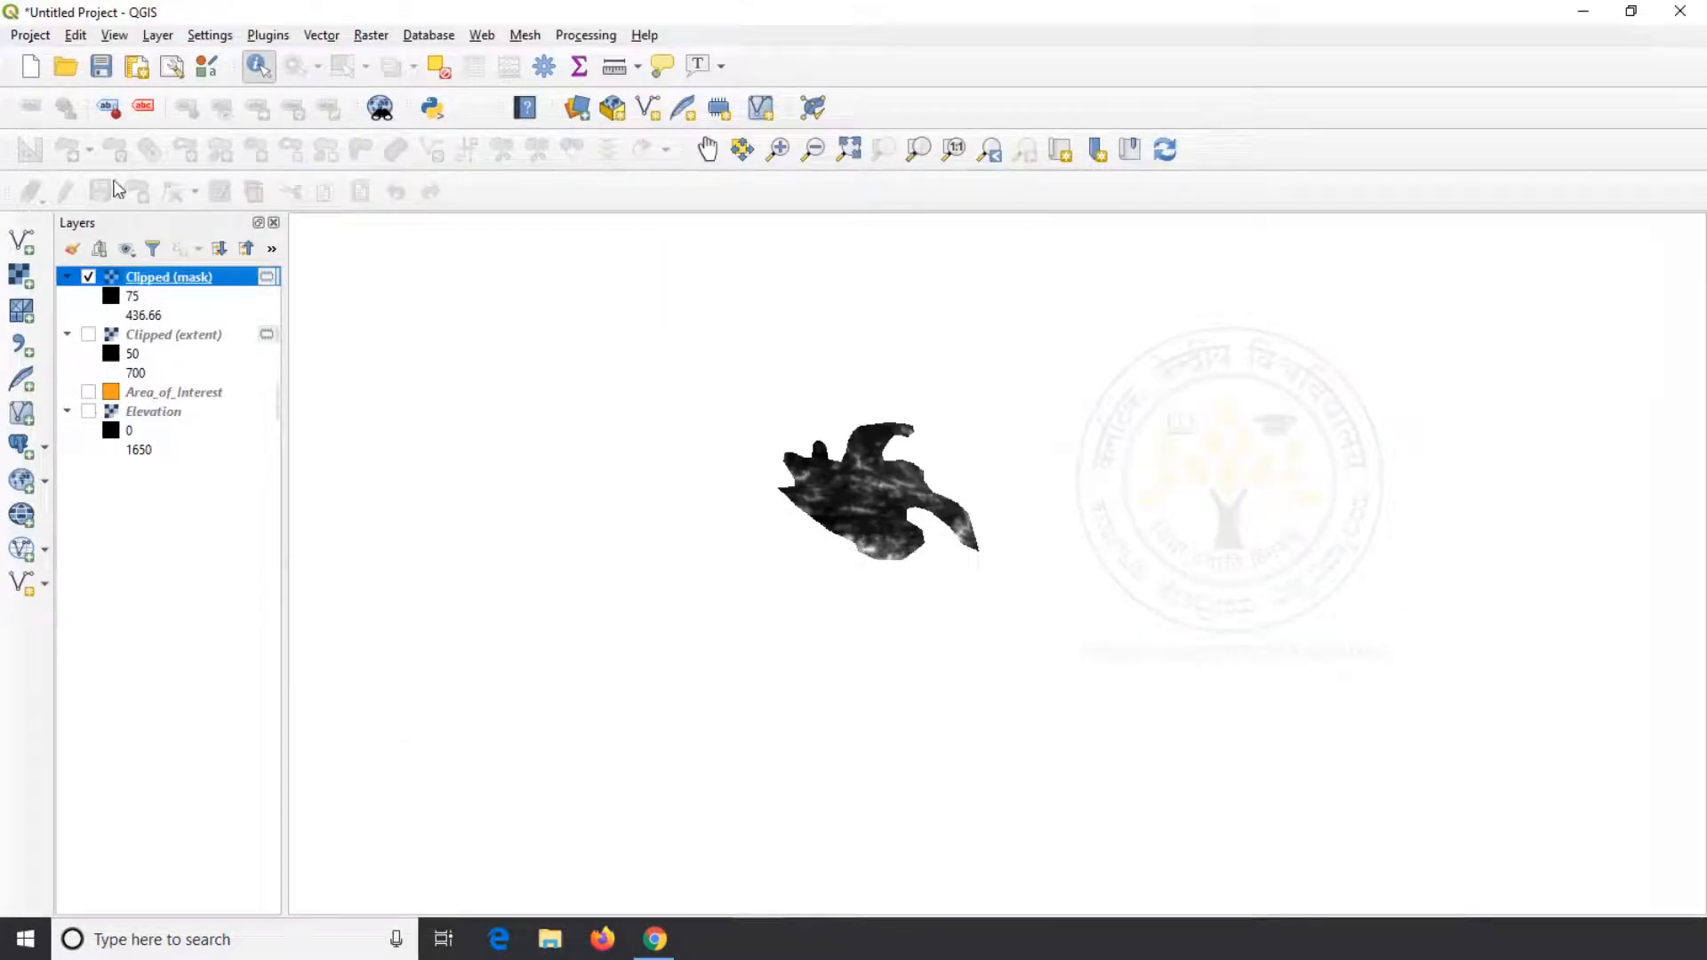
click(778, 148)
drag(780, 364, 1071, 639)
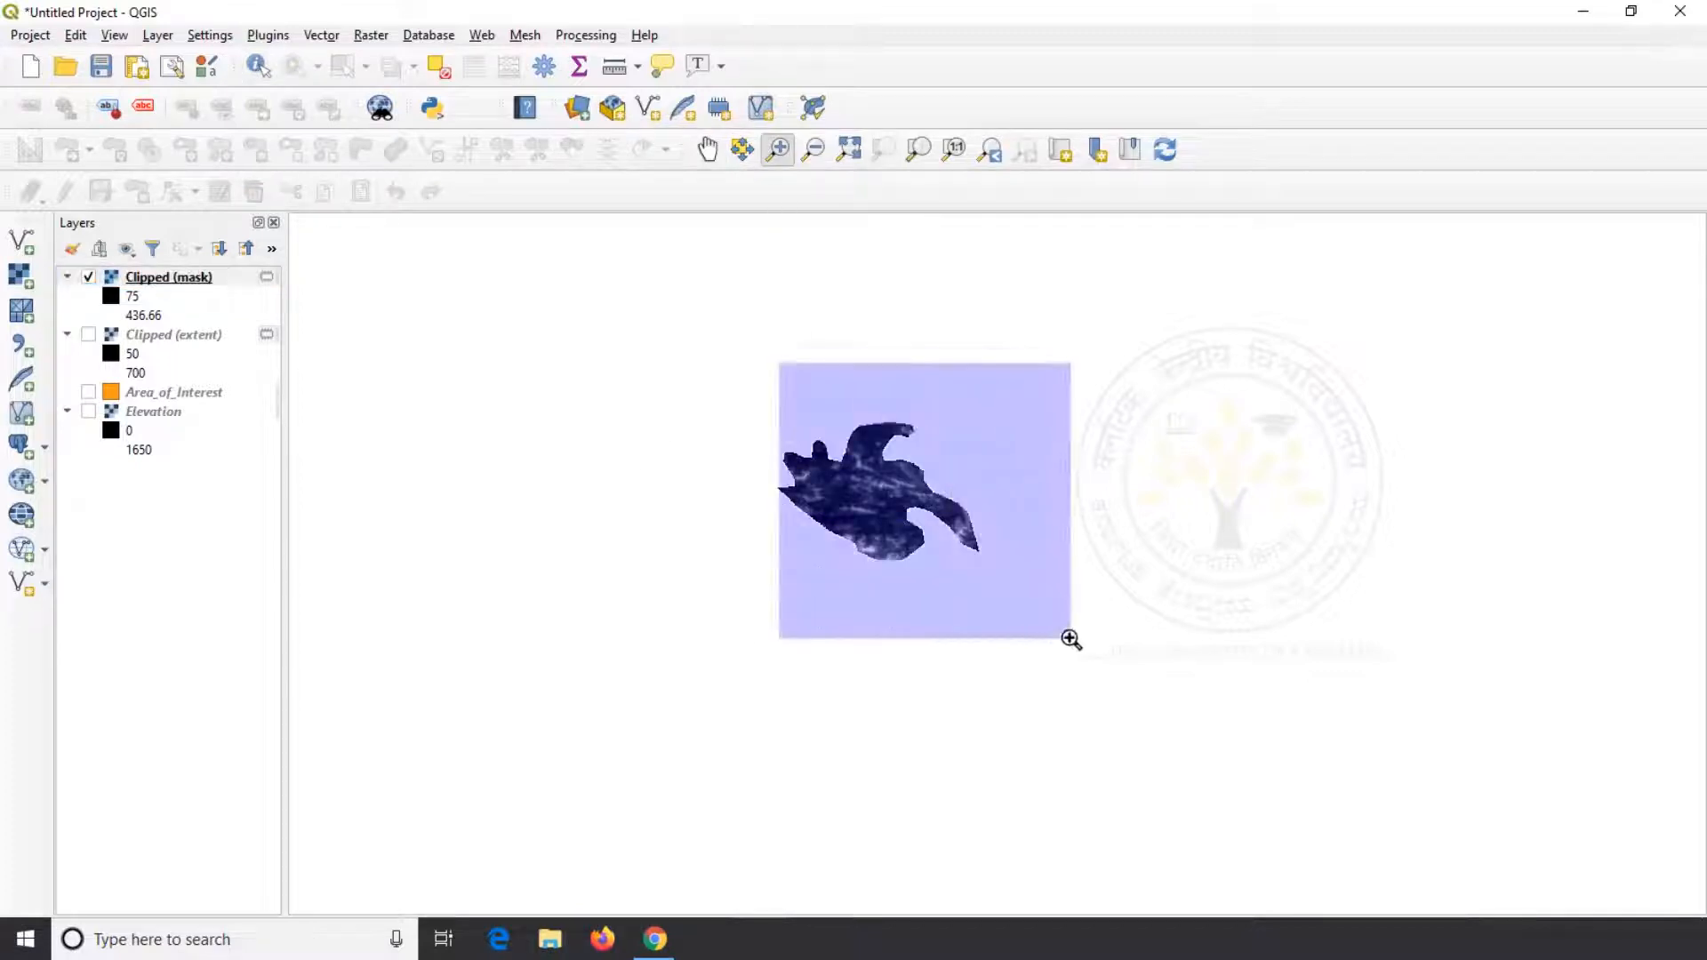
drag(586, 329, 1155, 789)
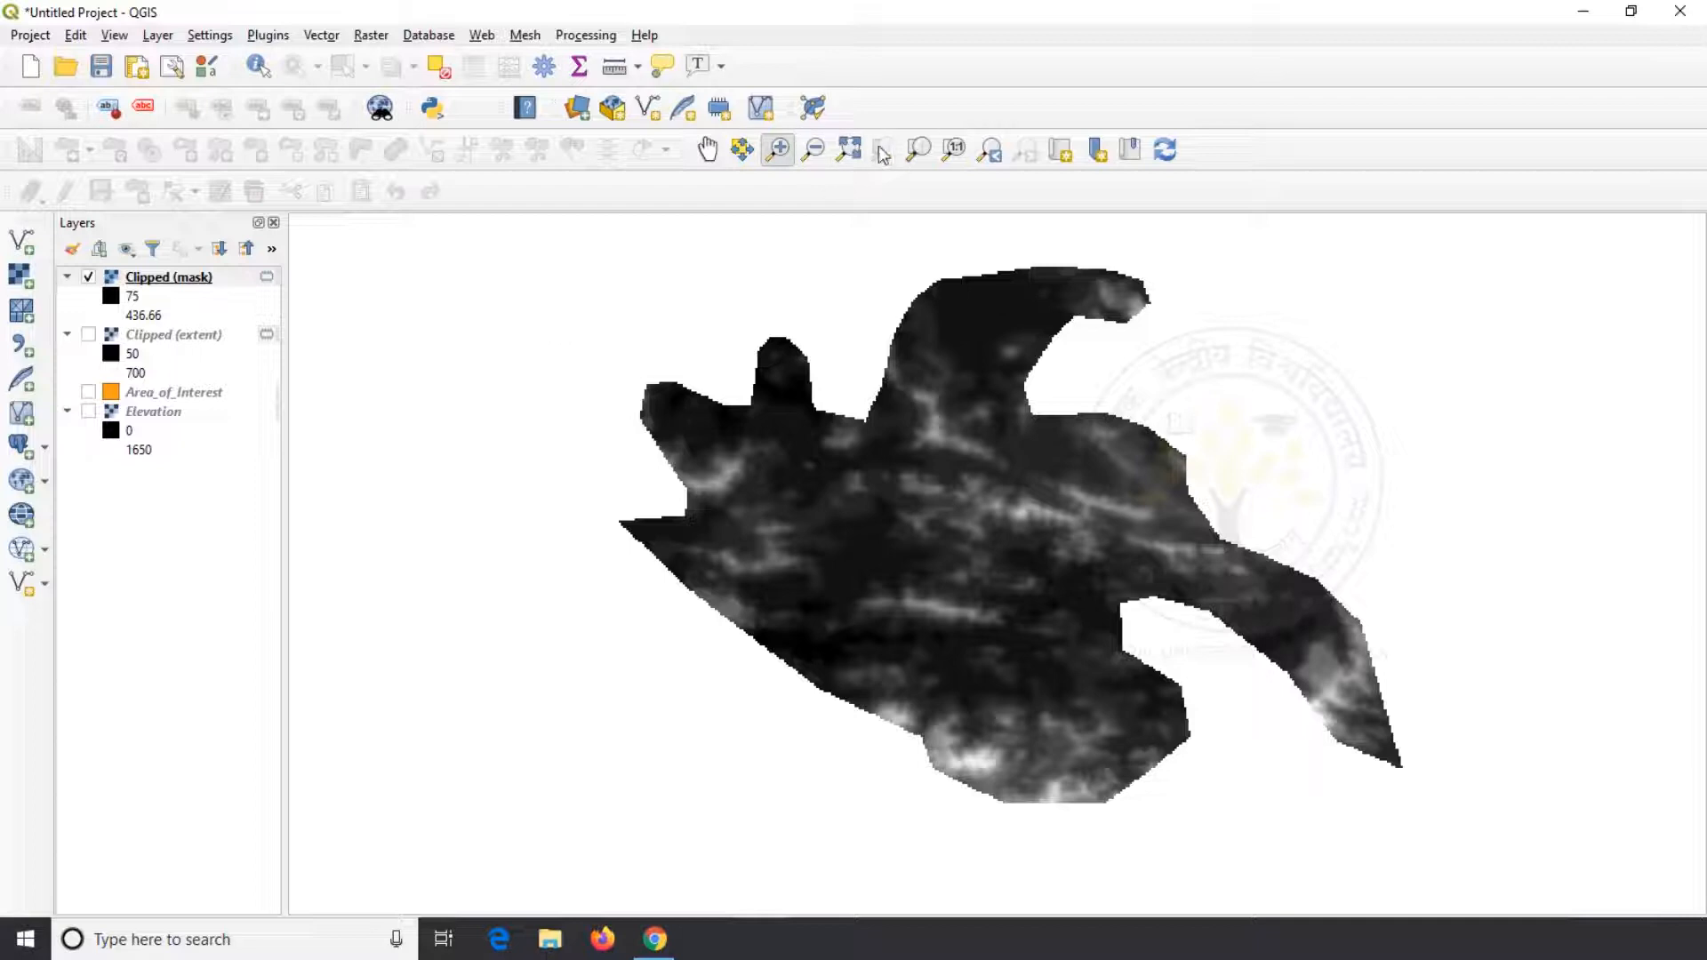
click(849, 149)
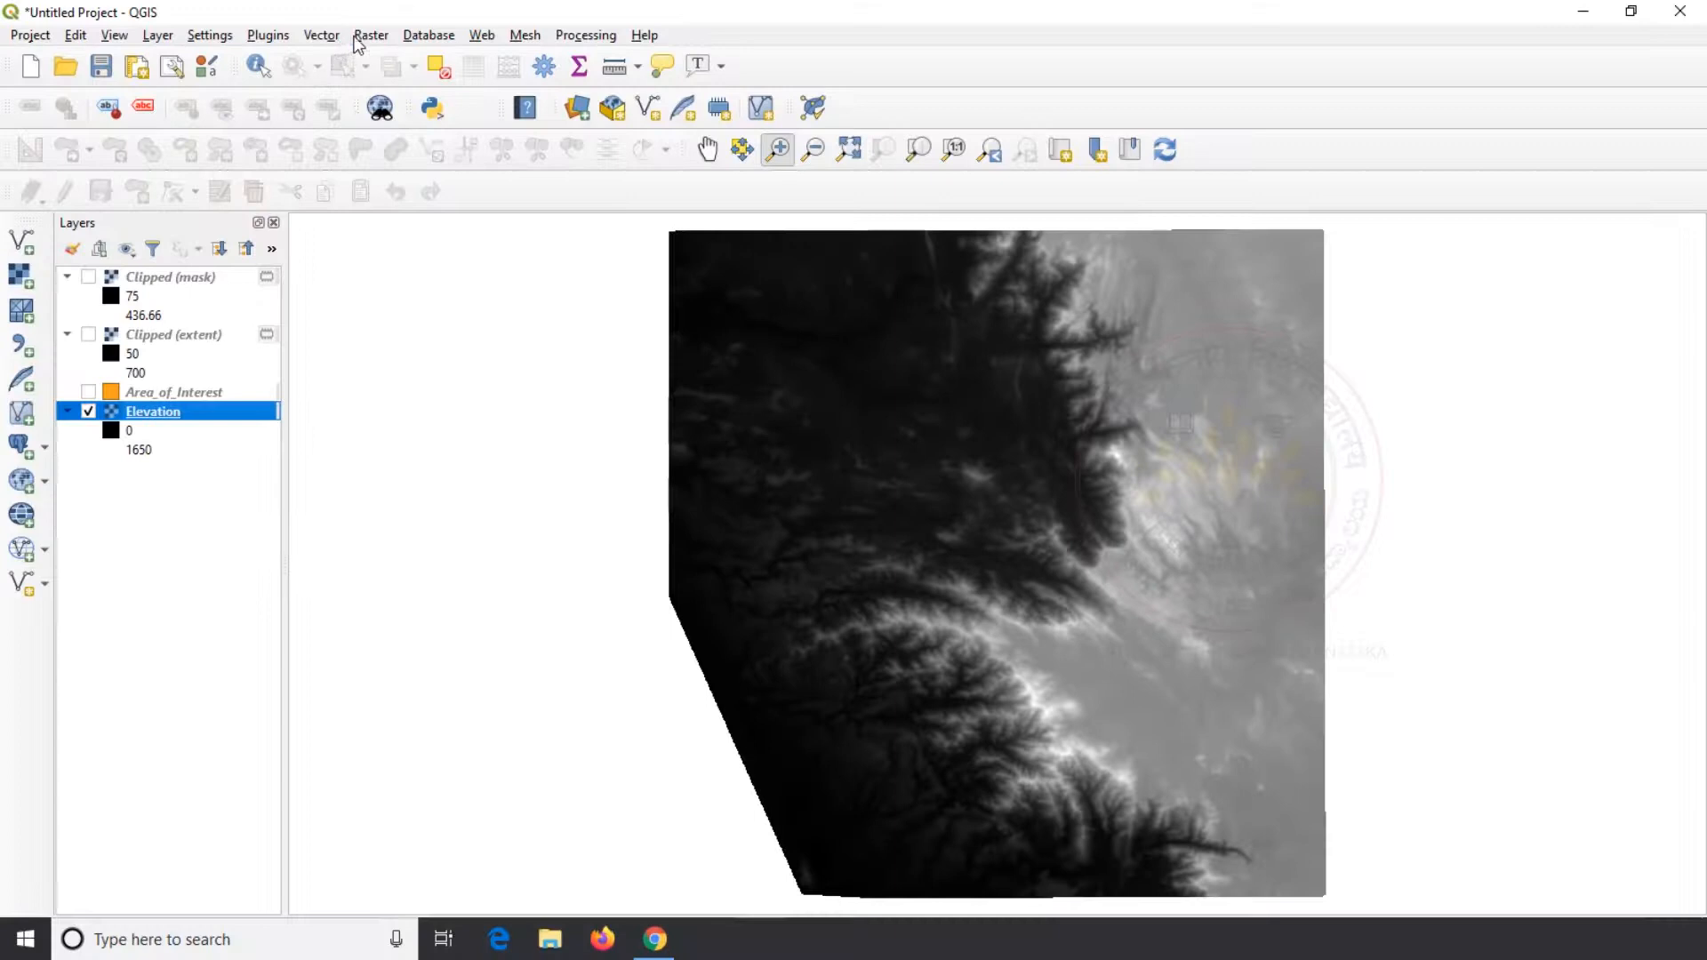
Generate contours from the Elevation raster at an interval of 100 as a temporary layer, then close the tool and dismiss the notification
click(369, 36)
mouse_move(480, 207)
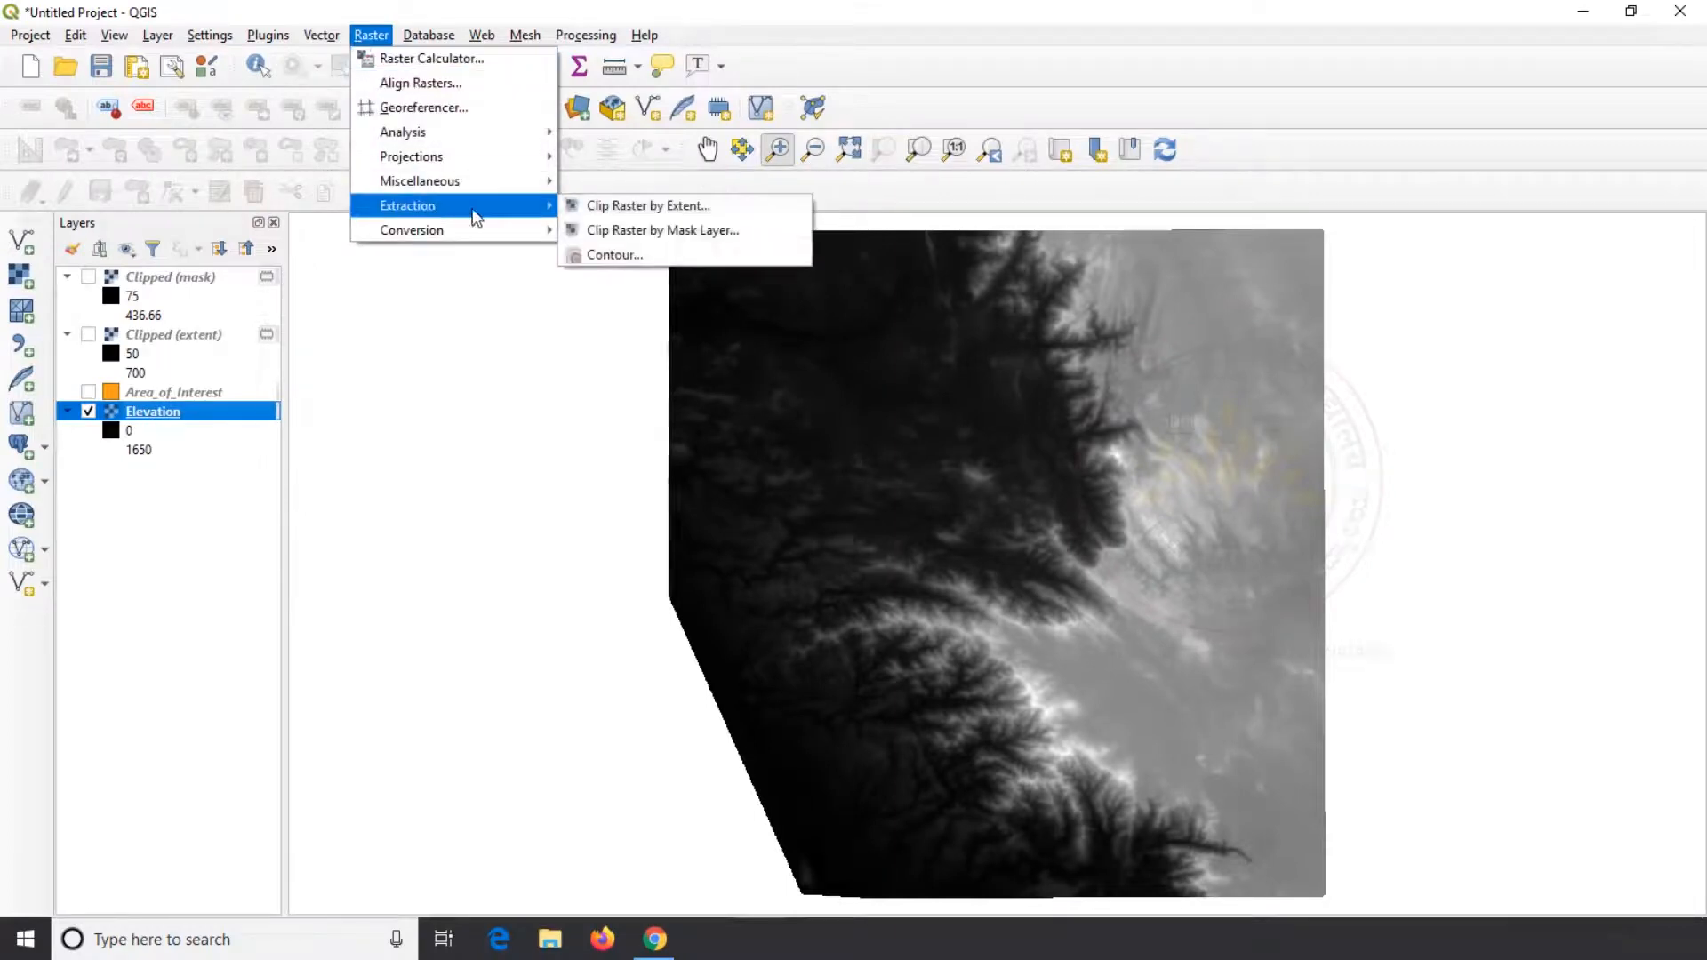
click(625, 256)
click(492, 230)
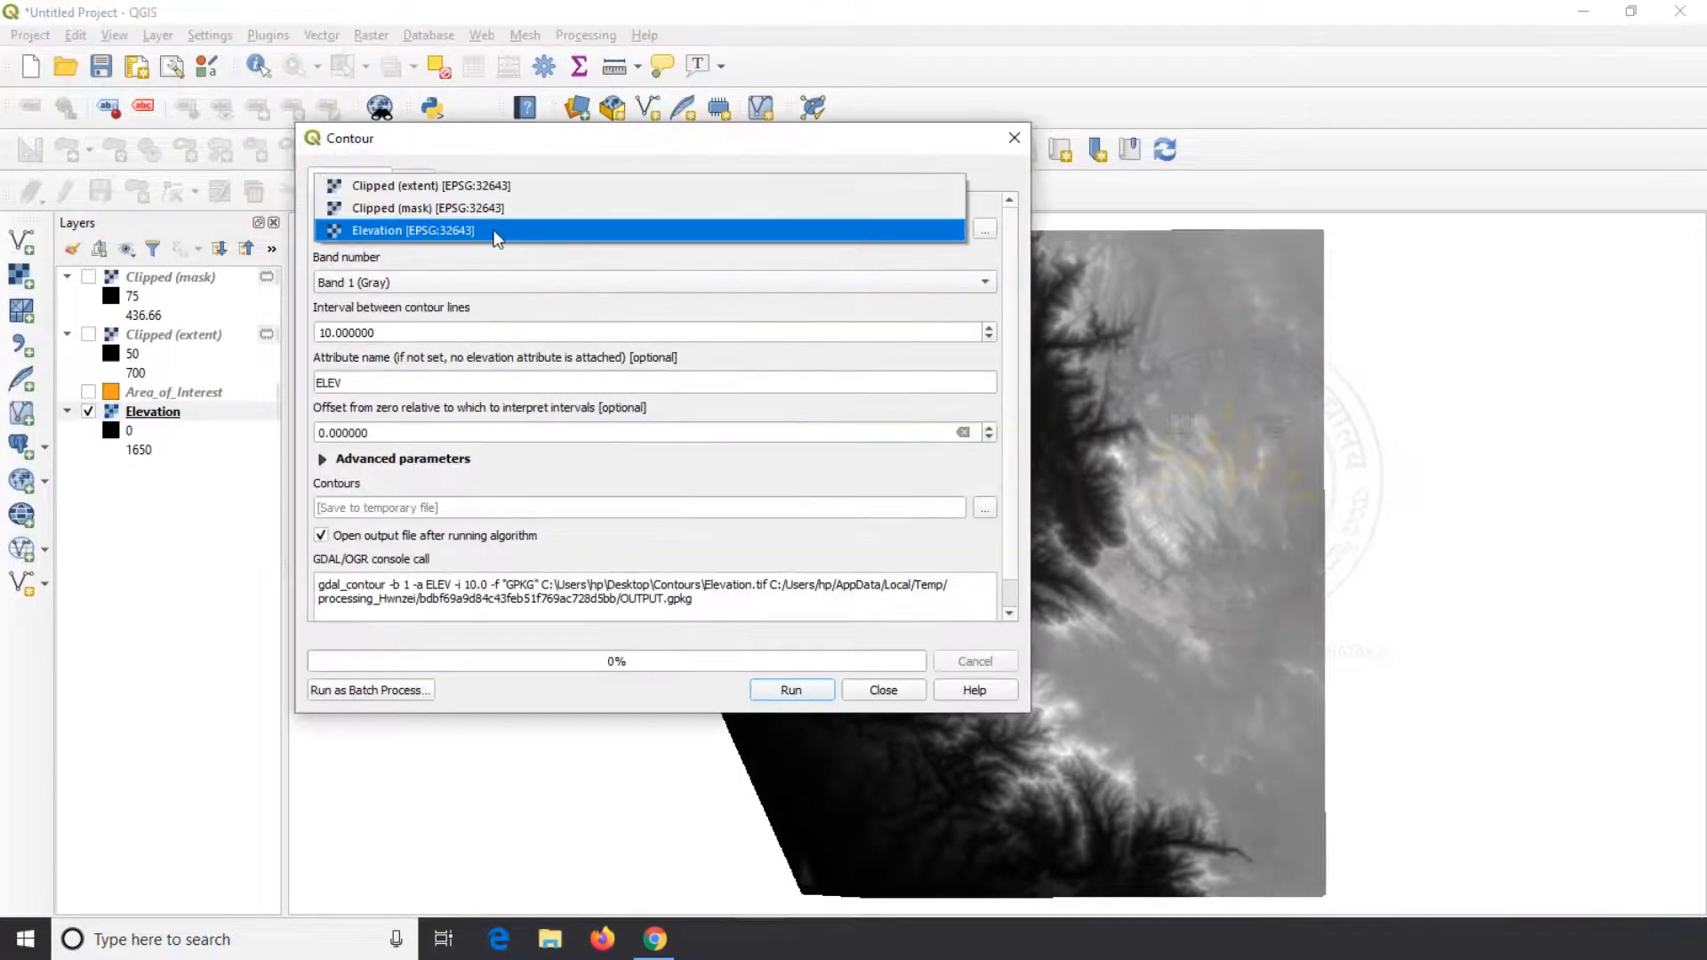
click(488, 231)
drag(381, 333, 245, 333)
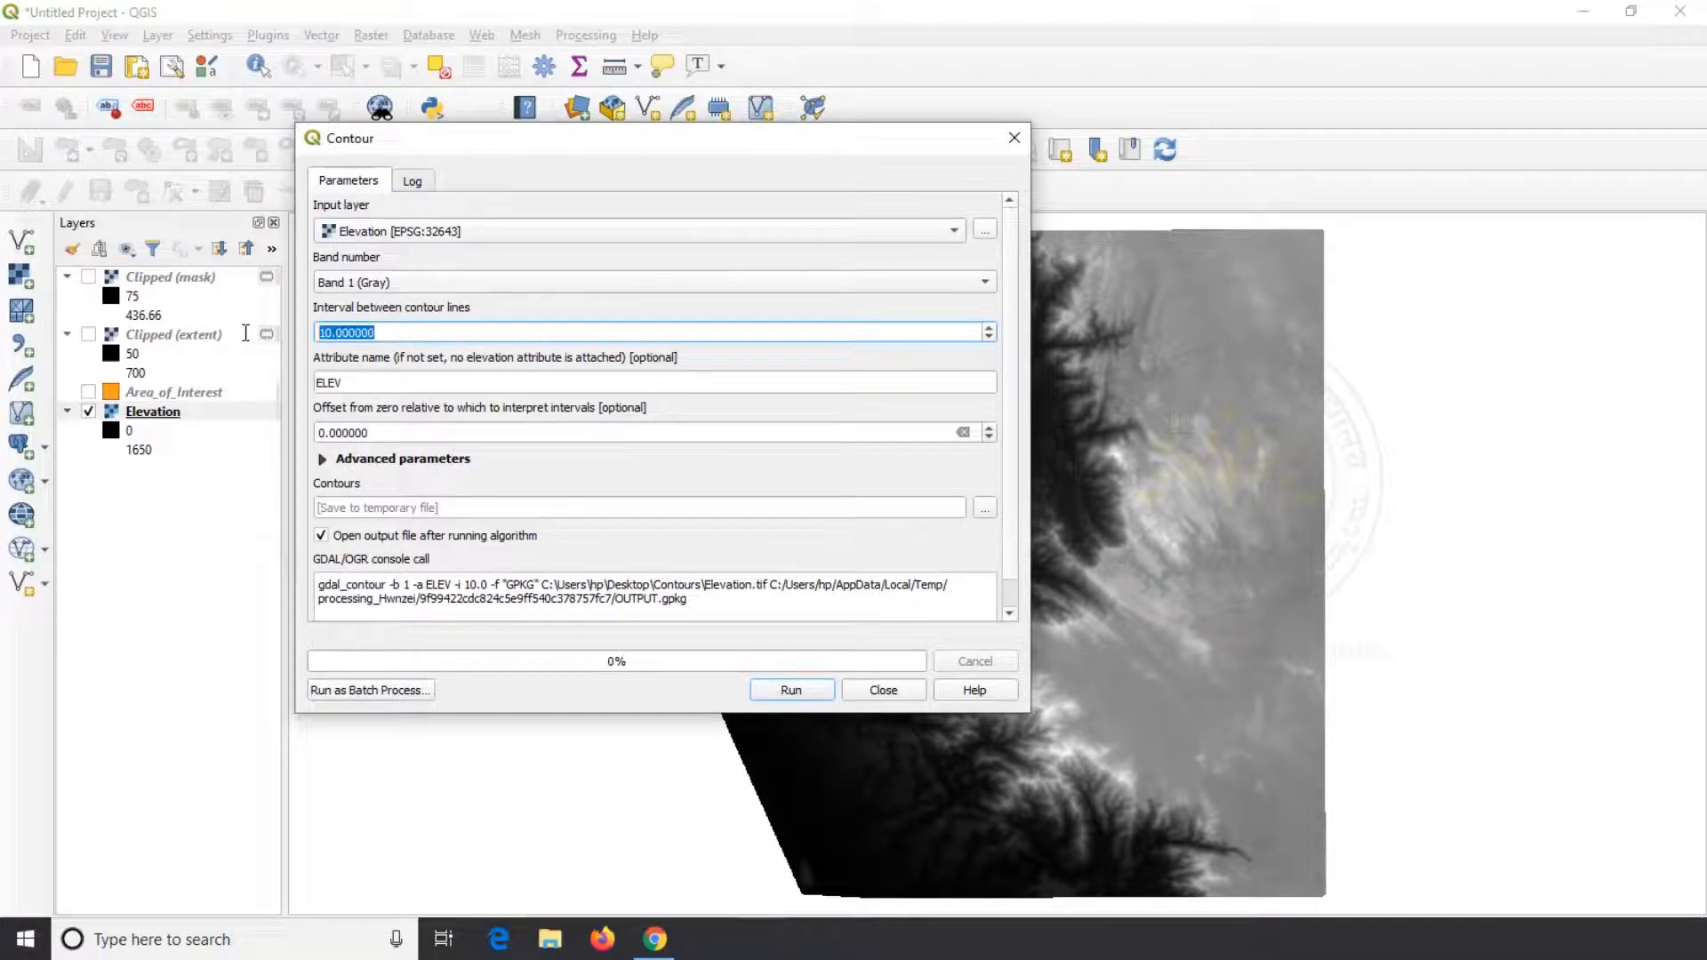
text(100)
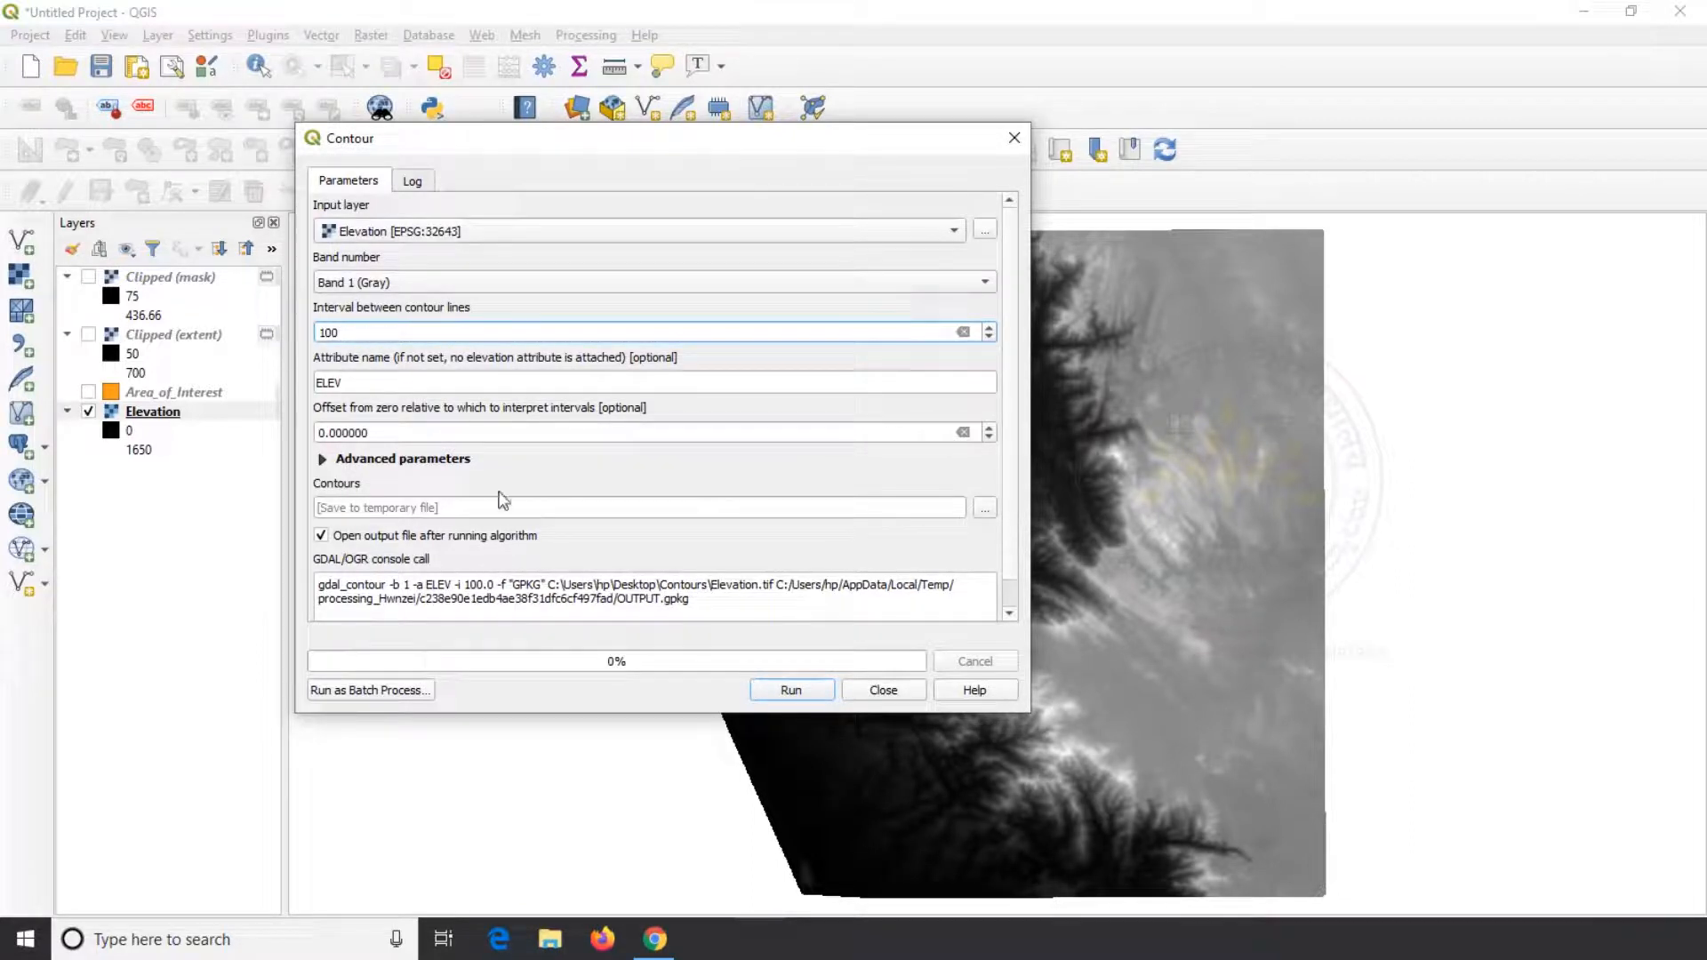
click(774, 686)
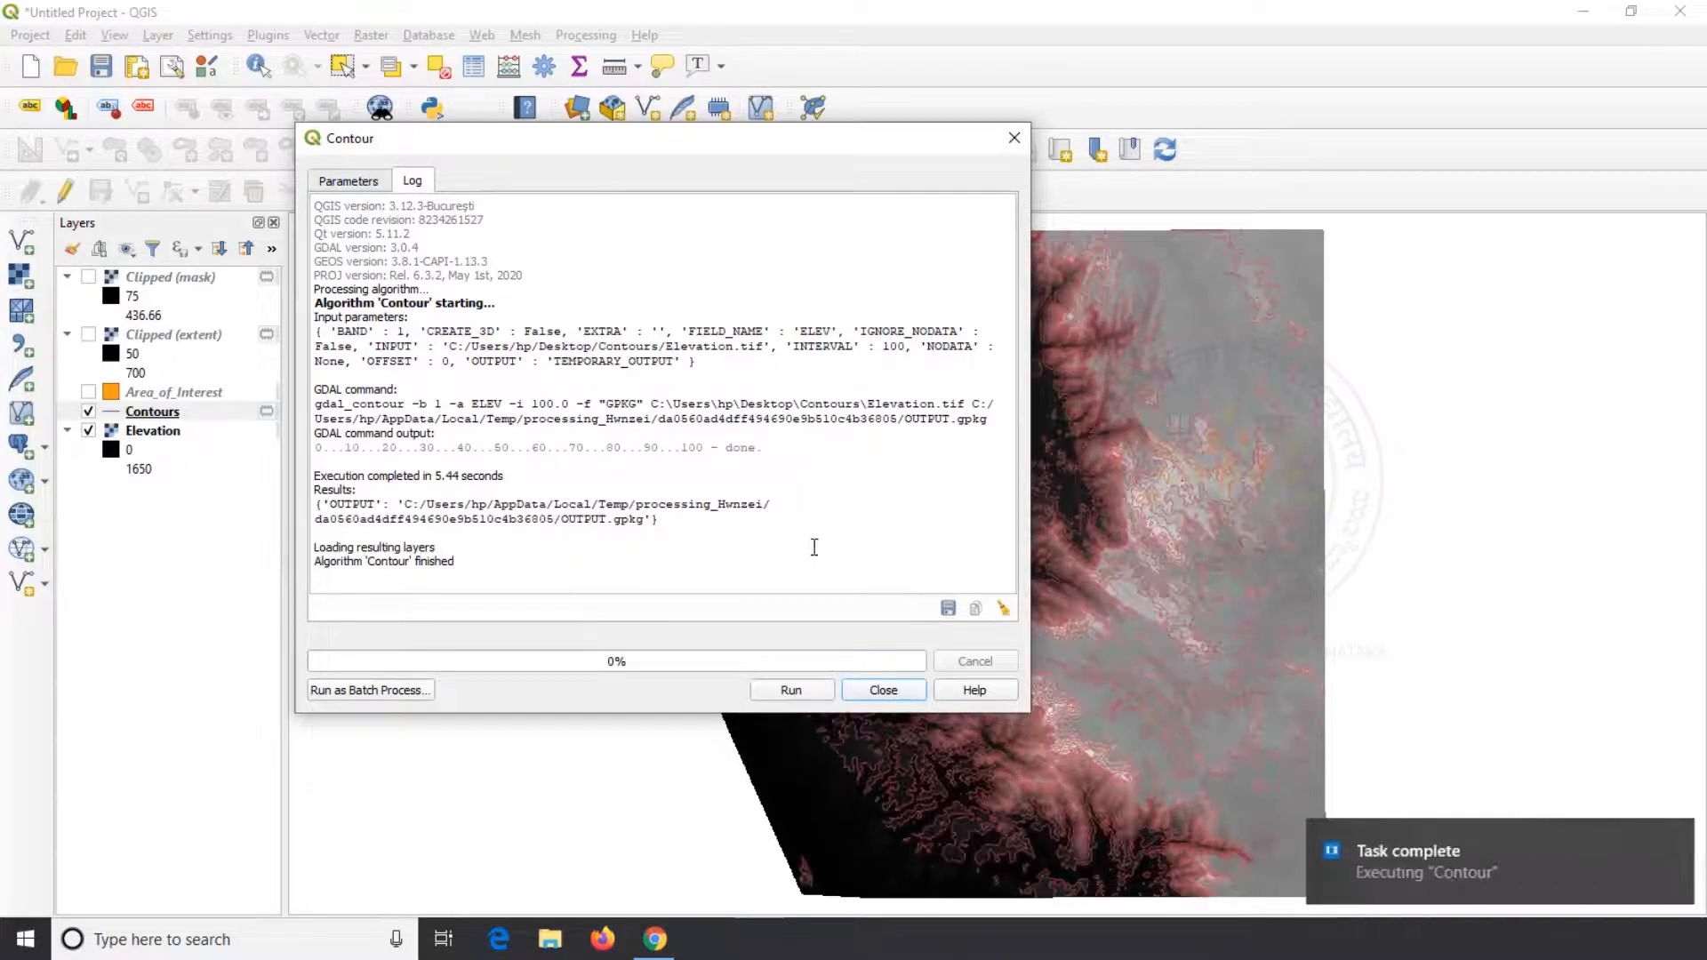
click(884, 692)
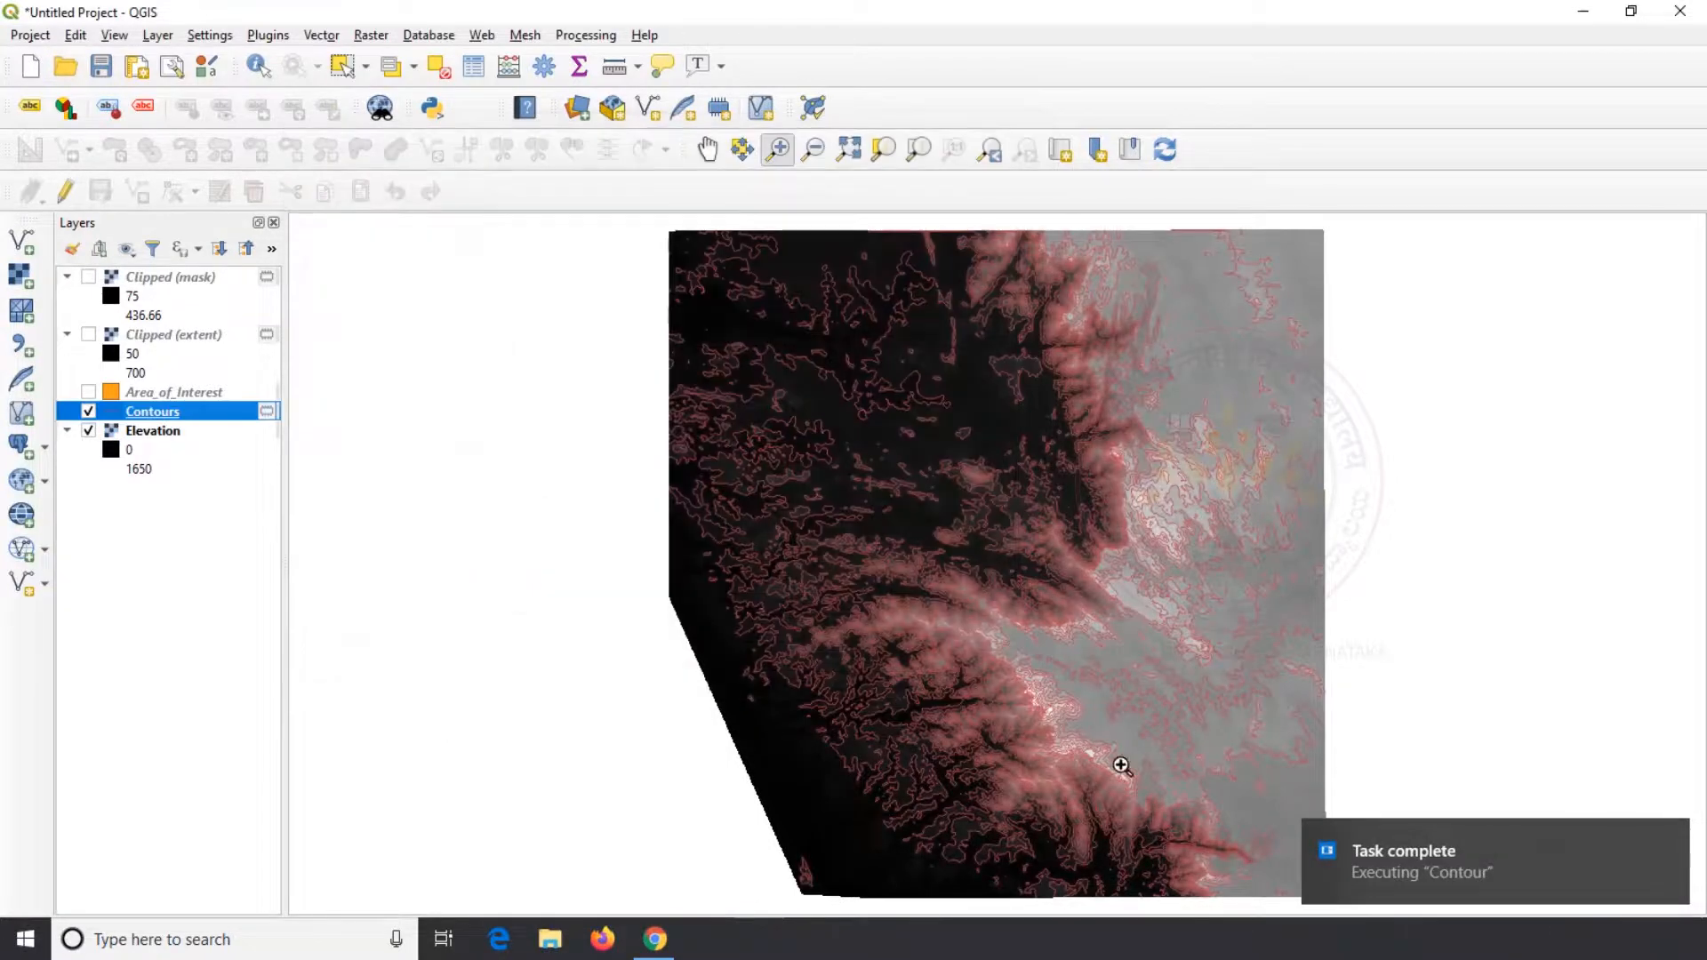
click(1668, 841)
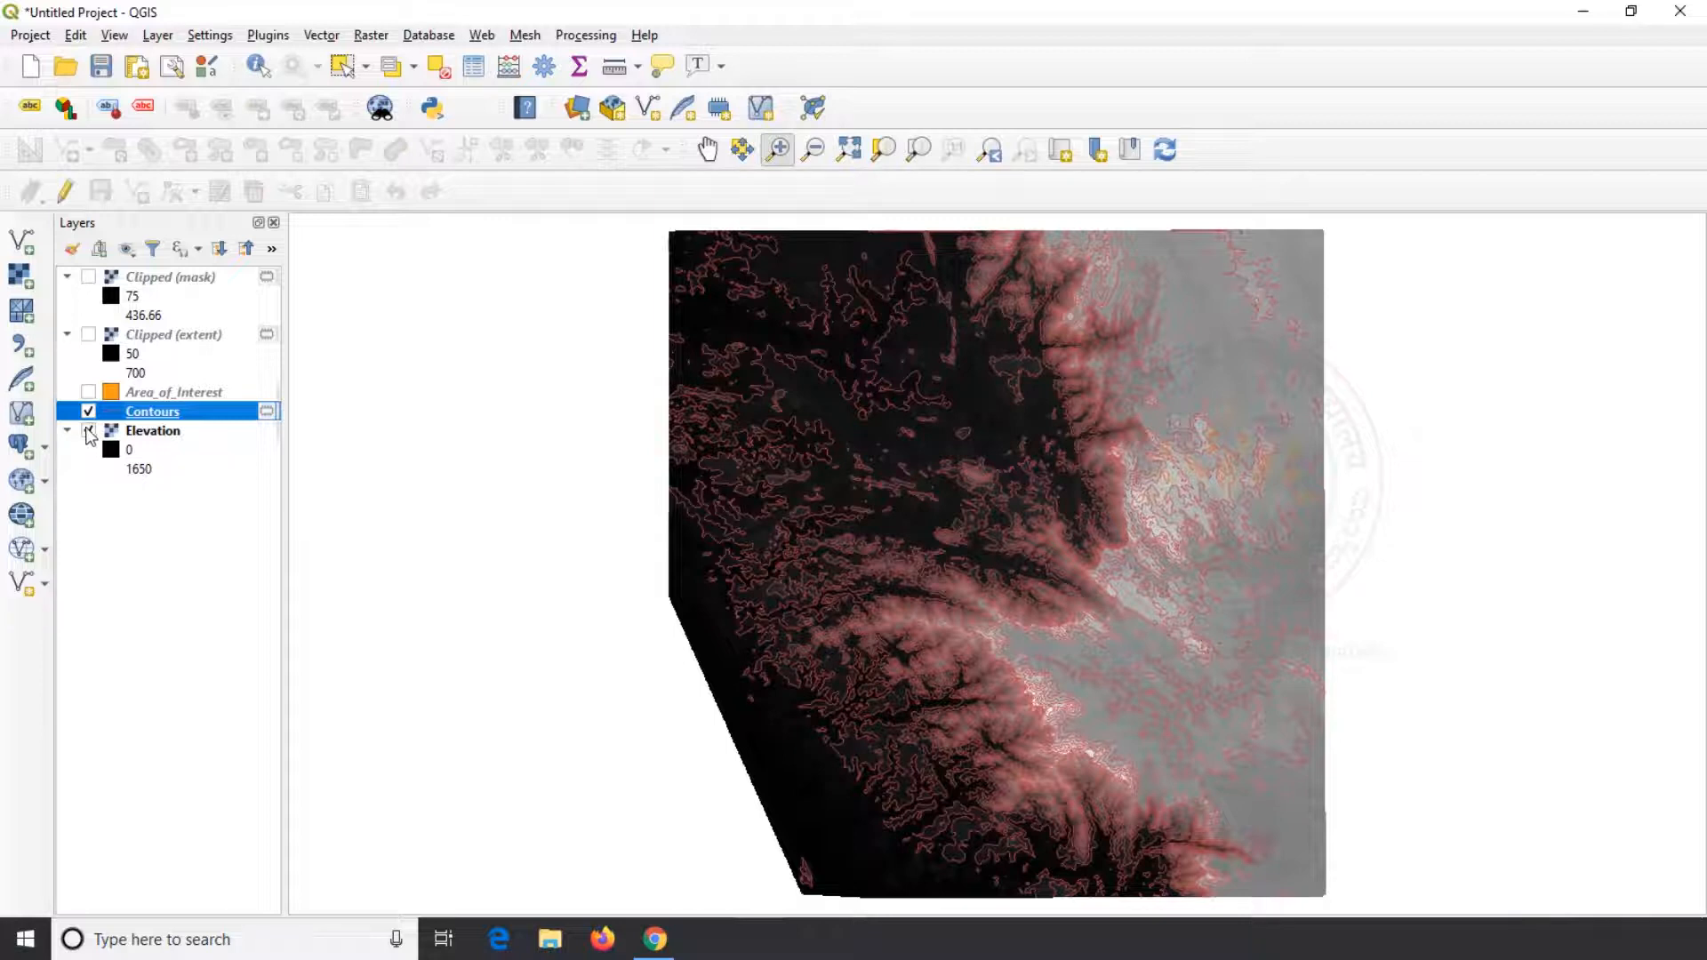
Hide Elevation and examine the Contours attribute table sorted by ELEV in ascending order
click(88, 432)
right_click(133, 412)
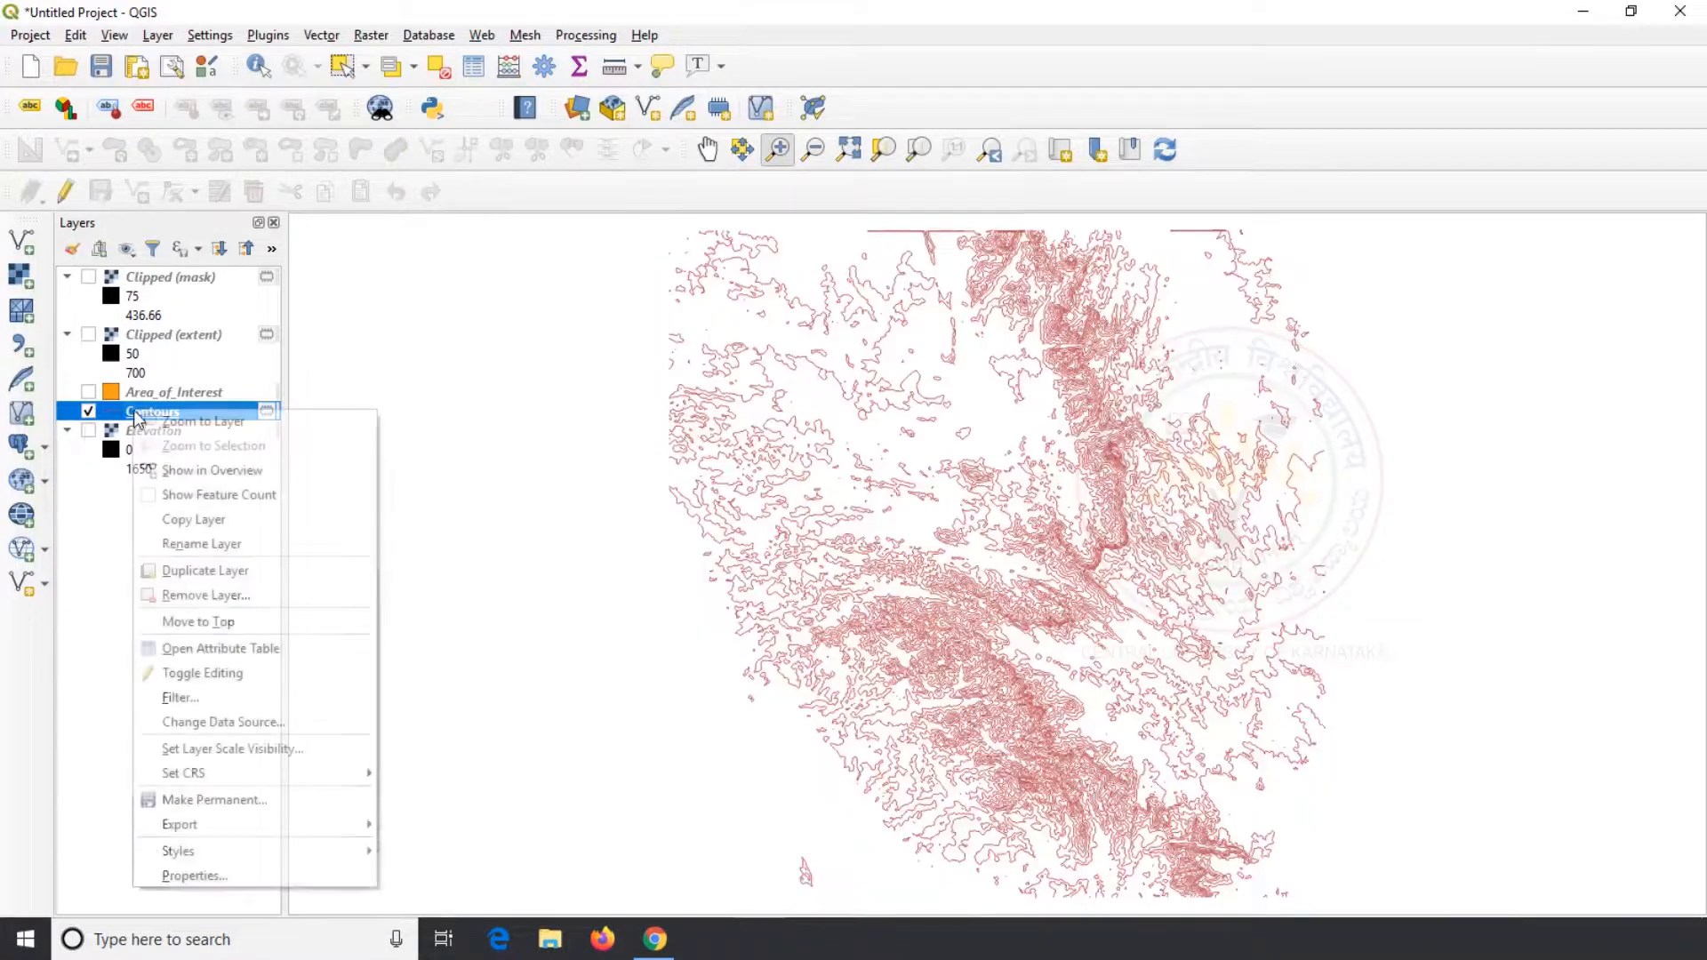
click(238, 649)
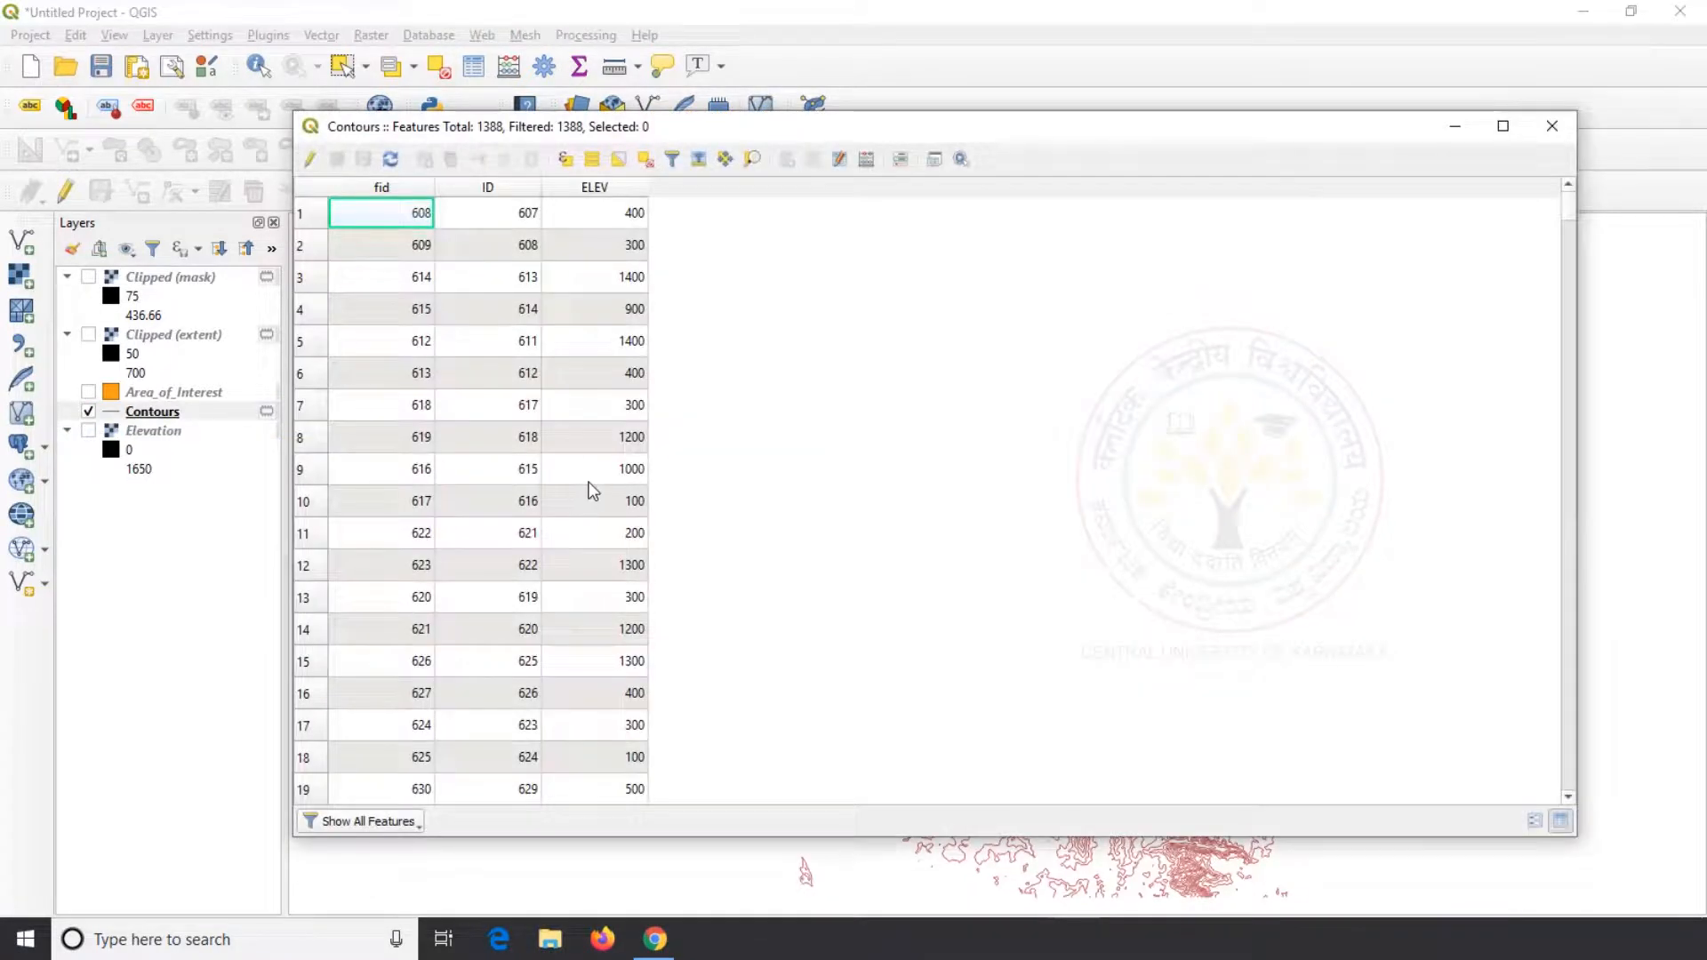
scroll(620, 286, down, 20)
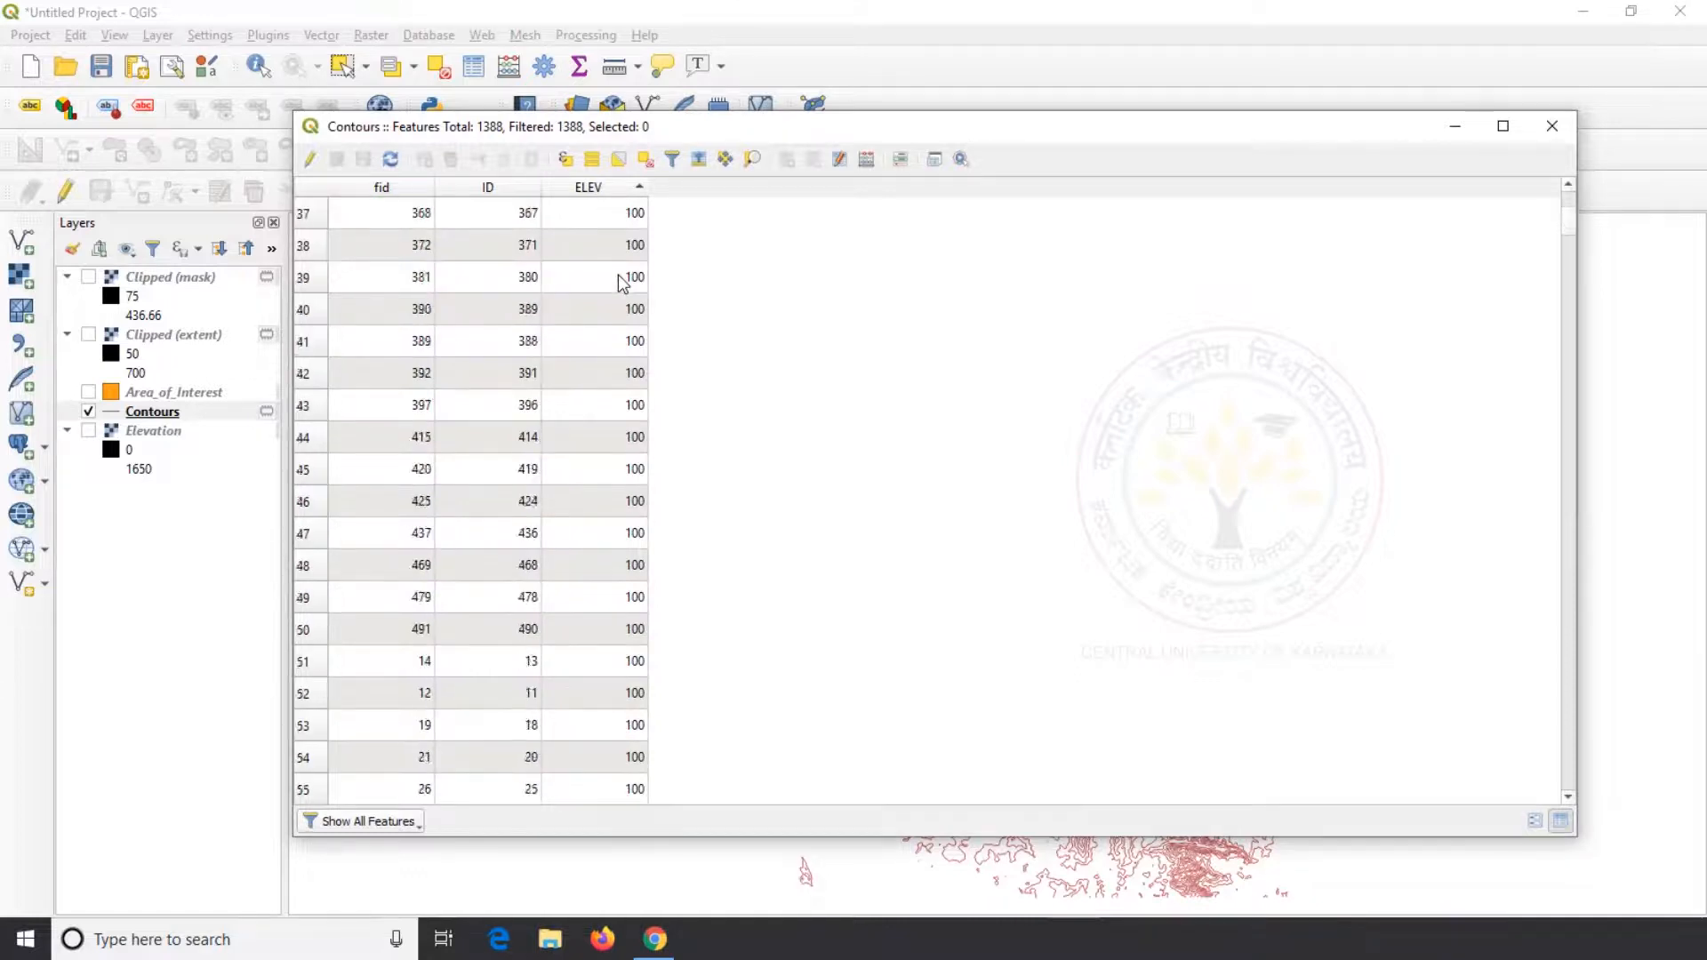
scroll(620, 286, down, 20)
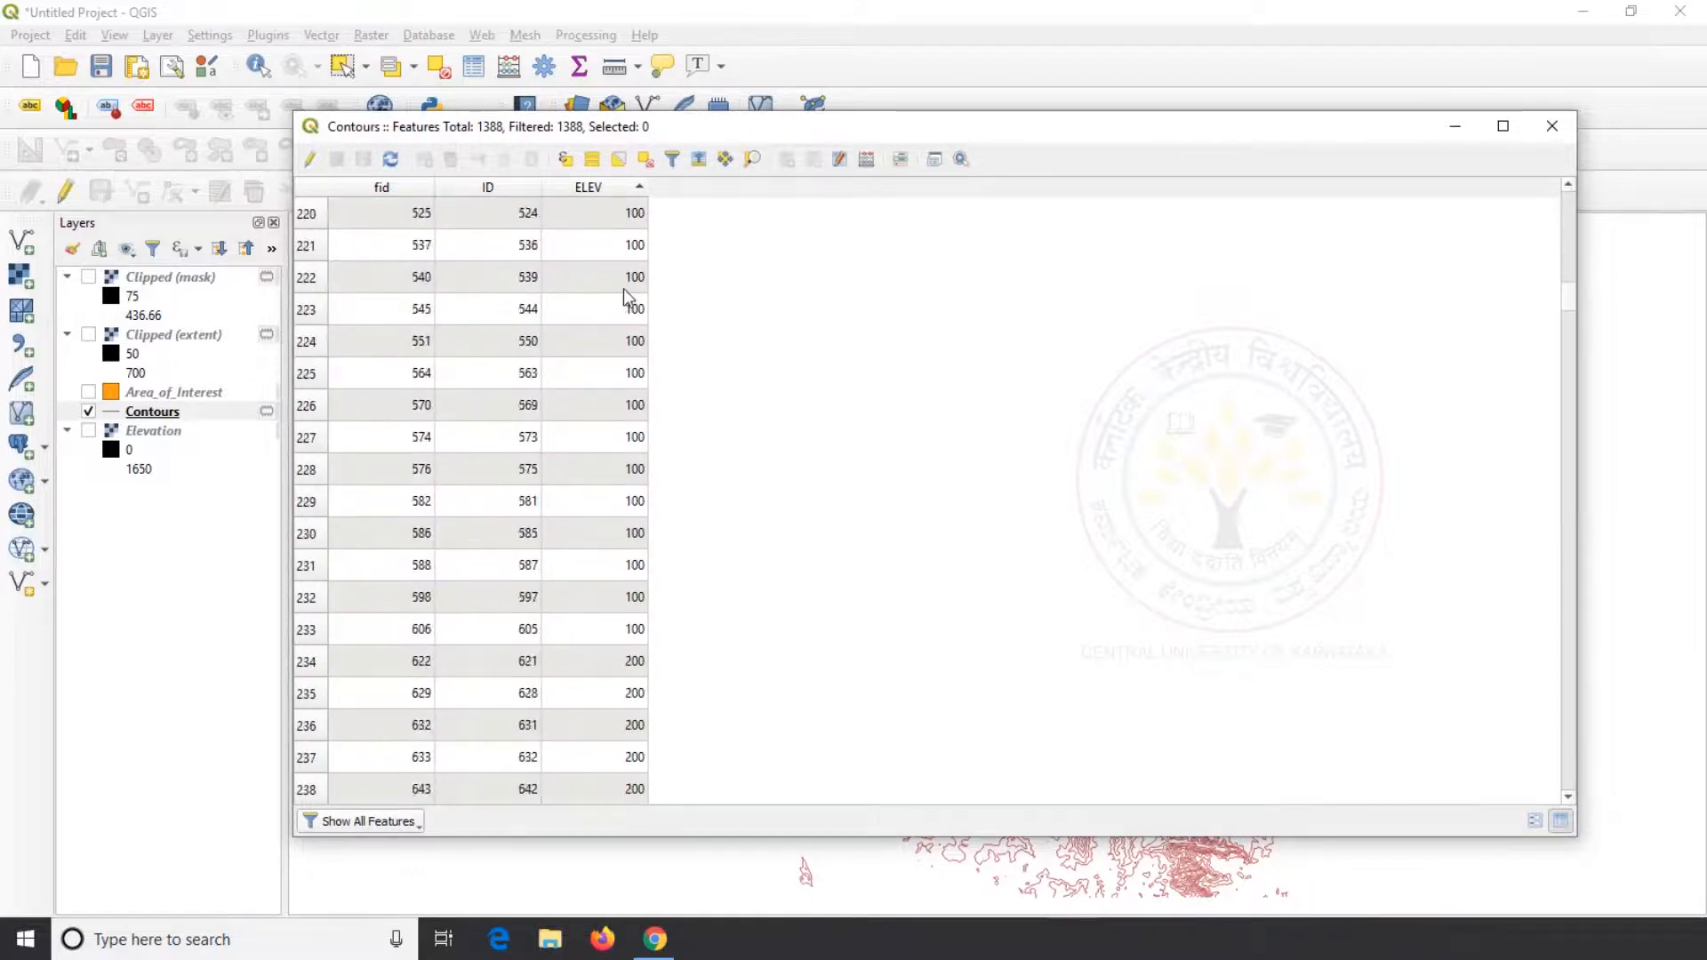
scroll(626, 302, down, 9)
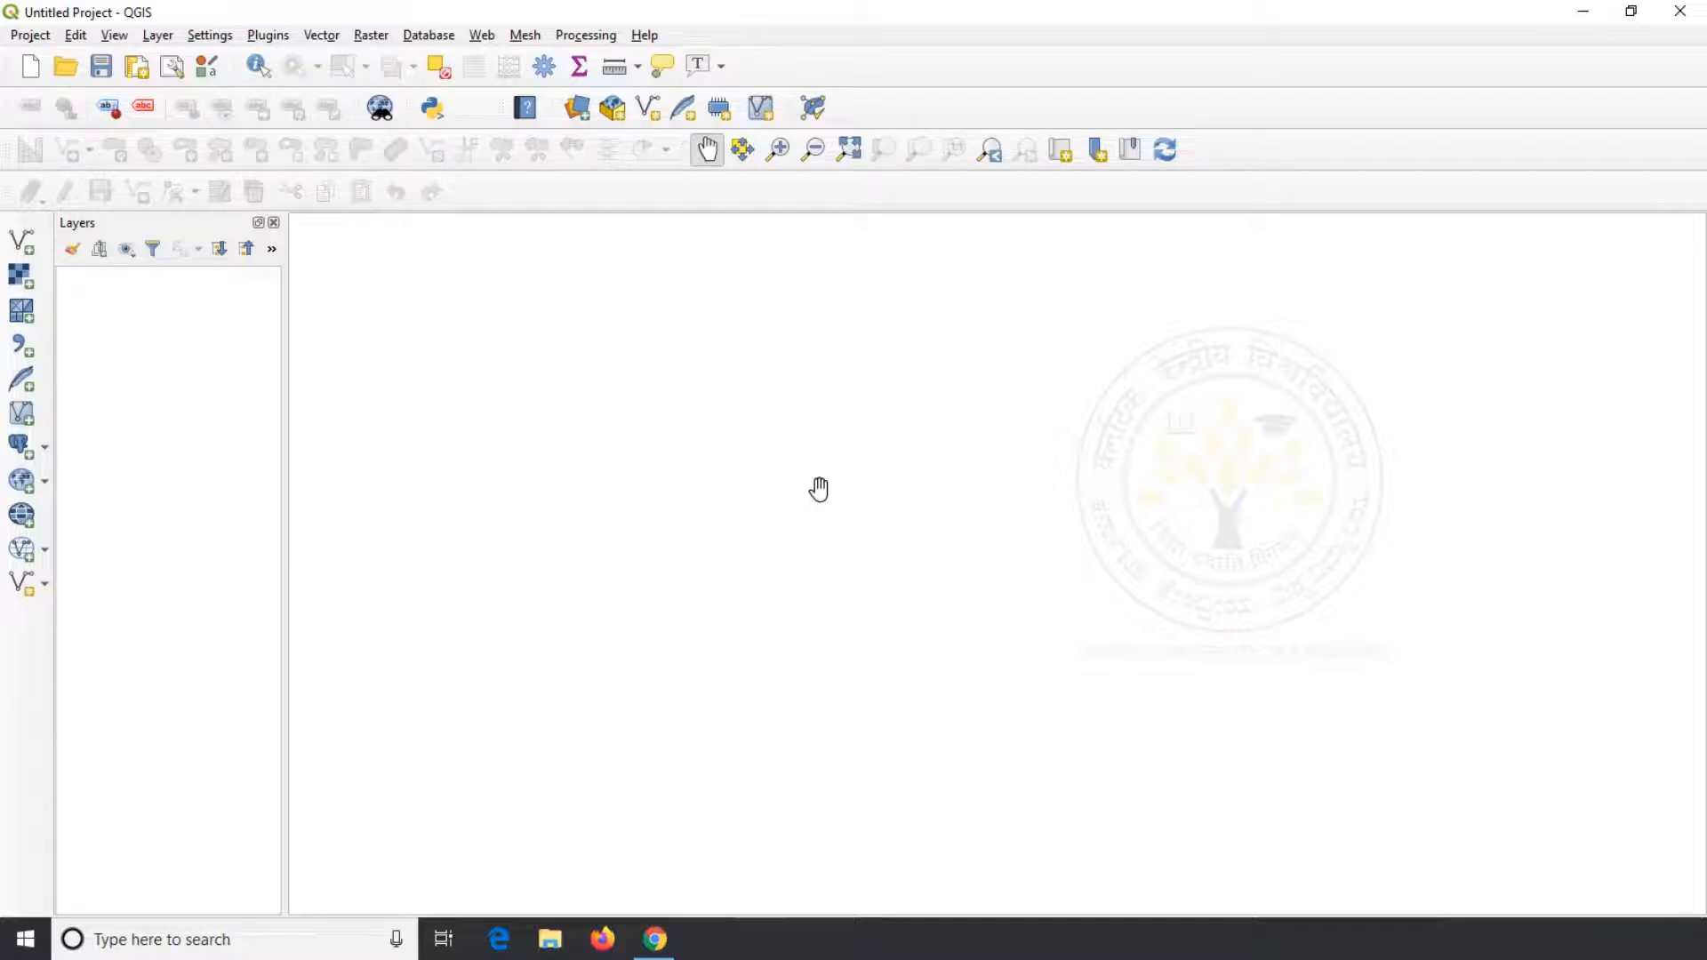
Add the RF_Data.shp vector layer from the RF Data folder on the Desktop to the empty project
click(22, 240)
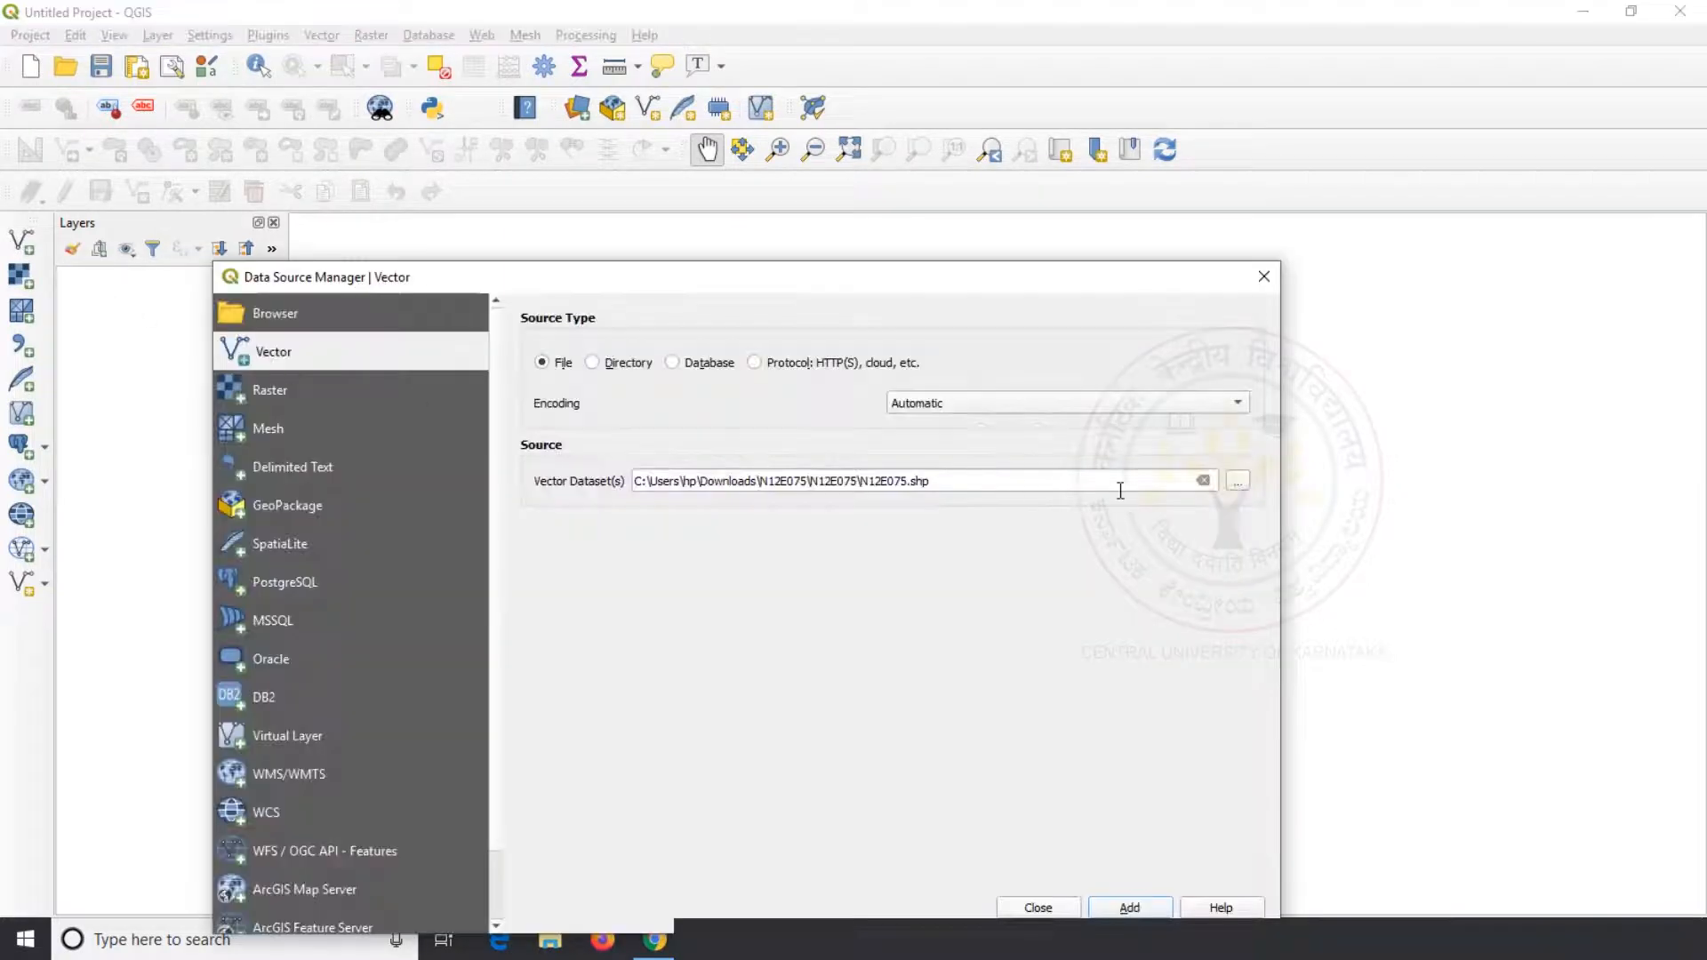
click(1243, 481)
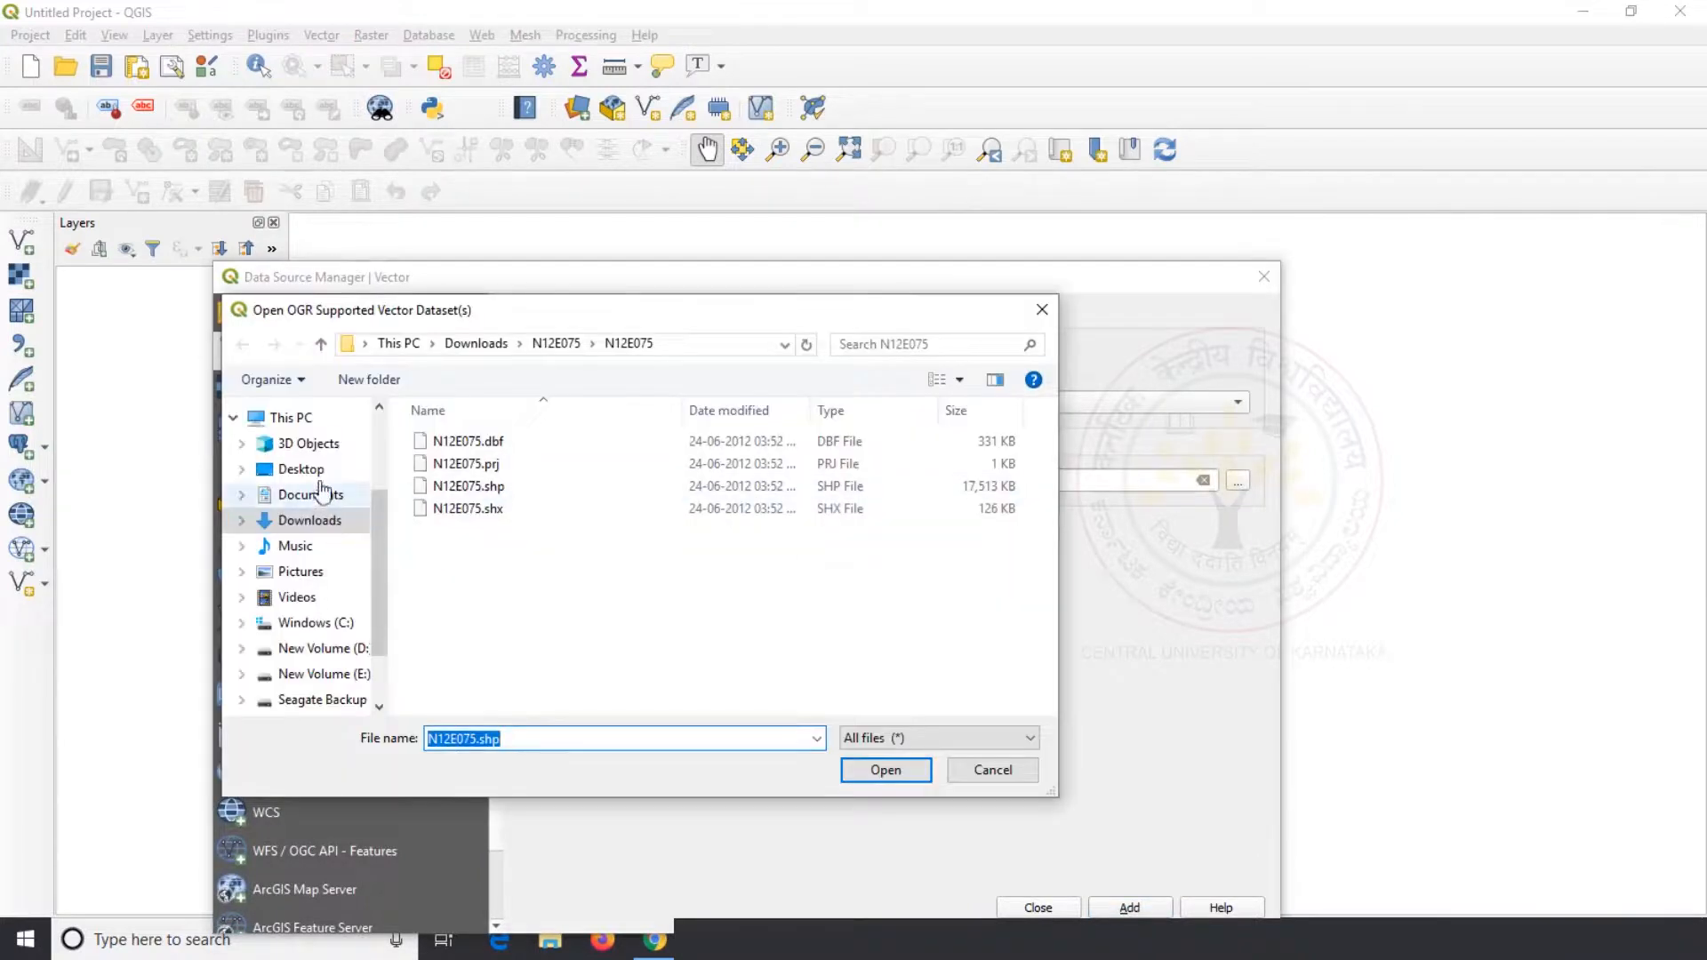
click(311, 469)
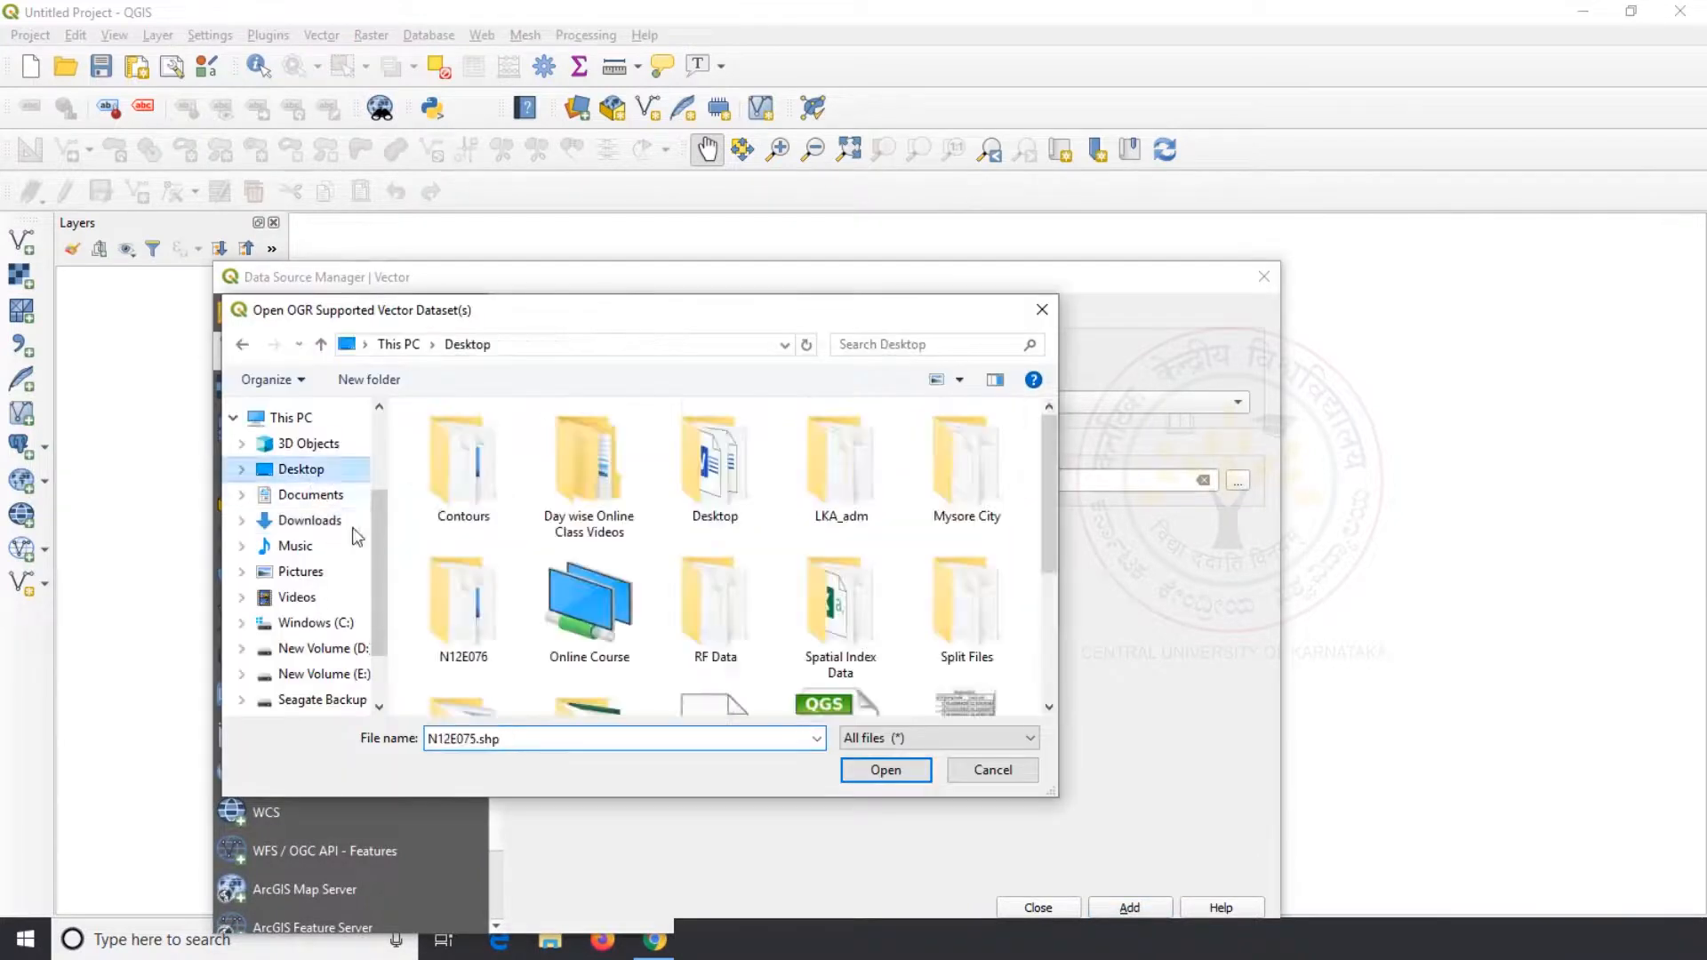
double_click(742, 612)
click(552, 553)
click(861, 770)
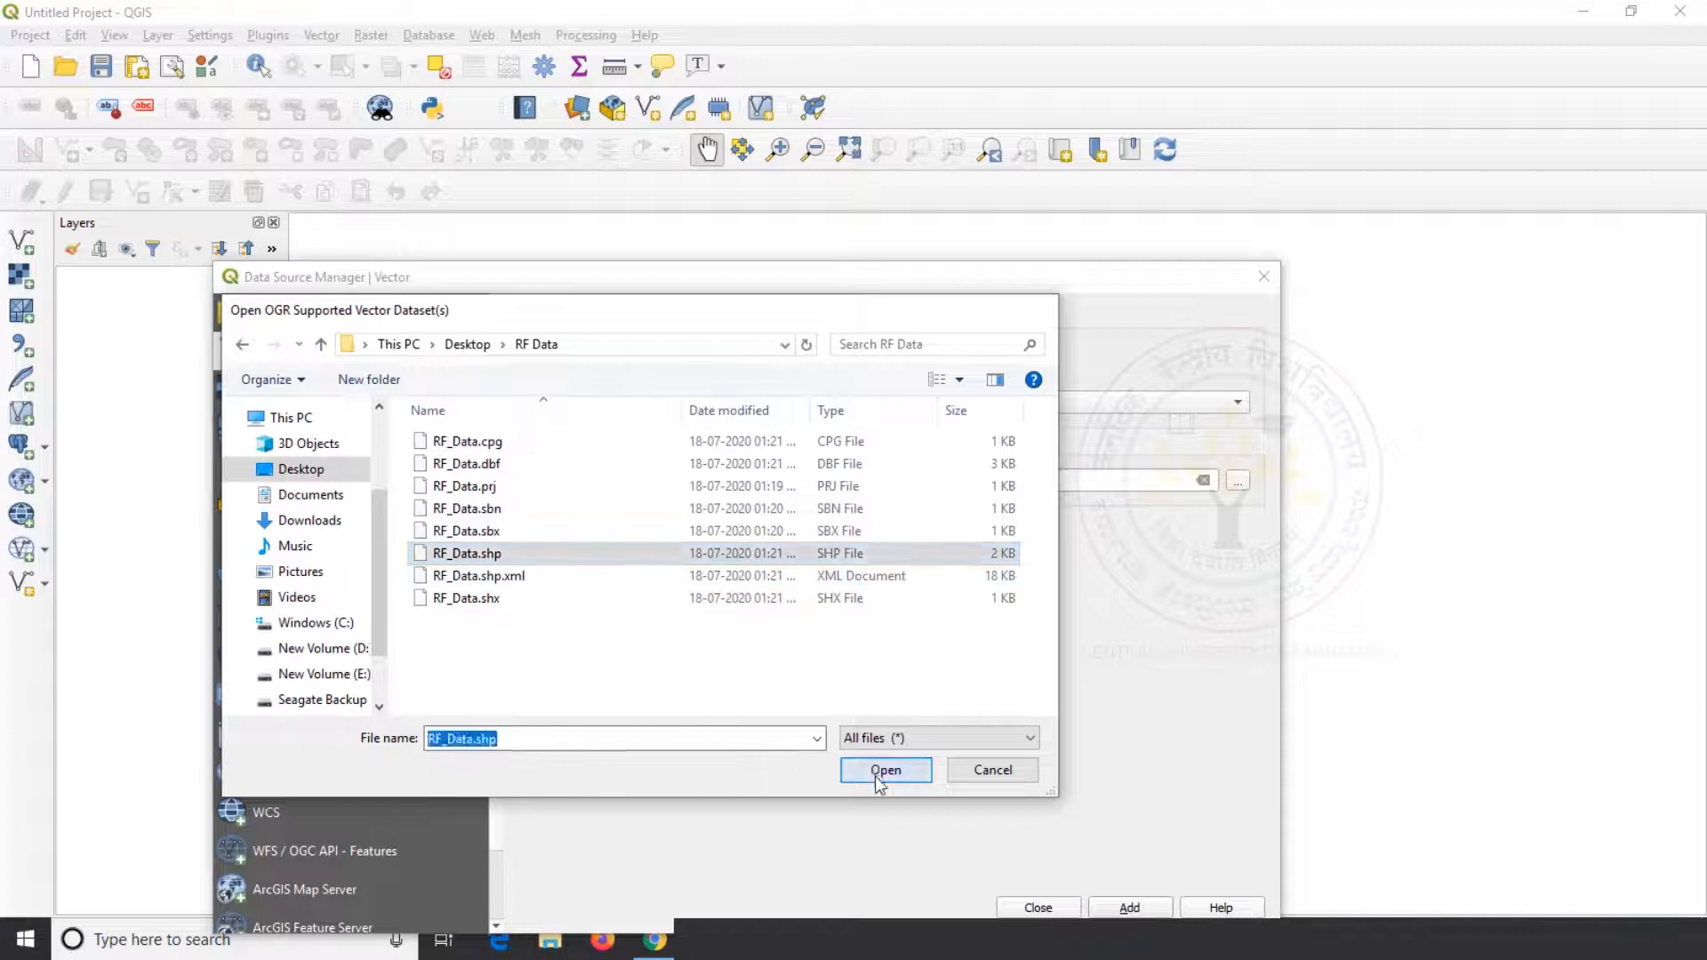
click(1127, 909)
click(1039, 907)
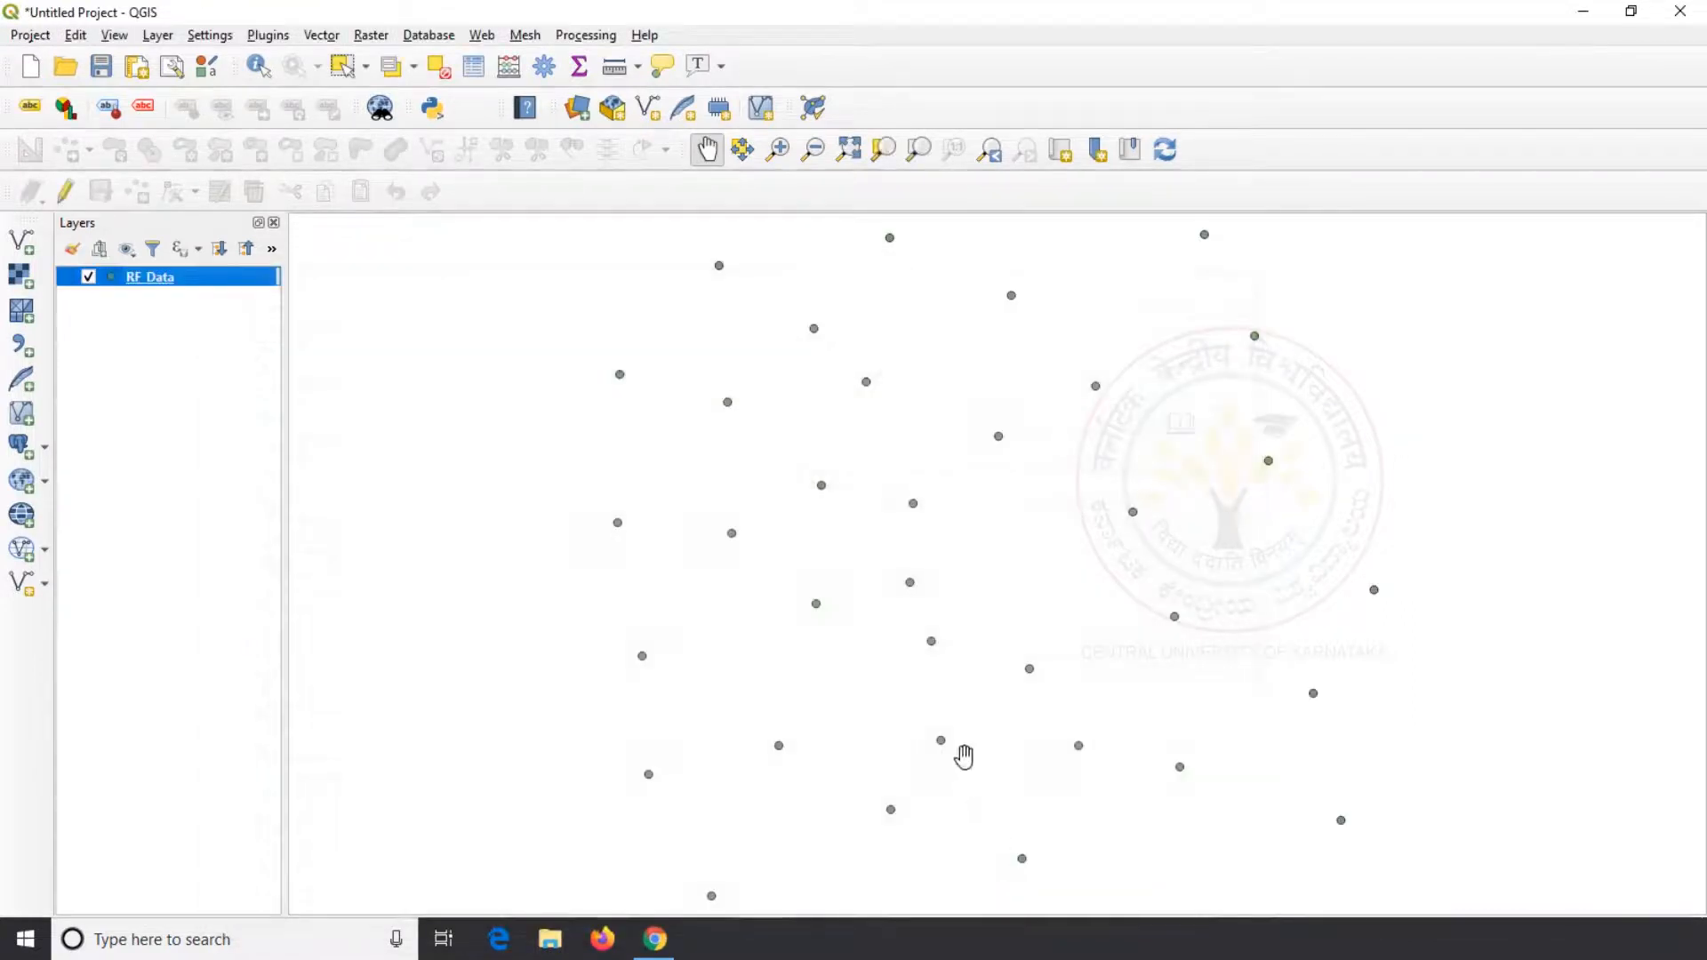
Examine the RF_Data attribute table sorted by Station_No and by RF_mm, then close it
drag(895, 641, 885, 642)
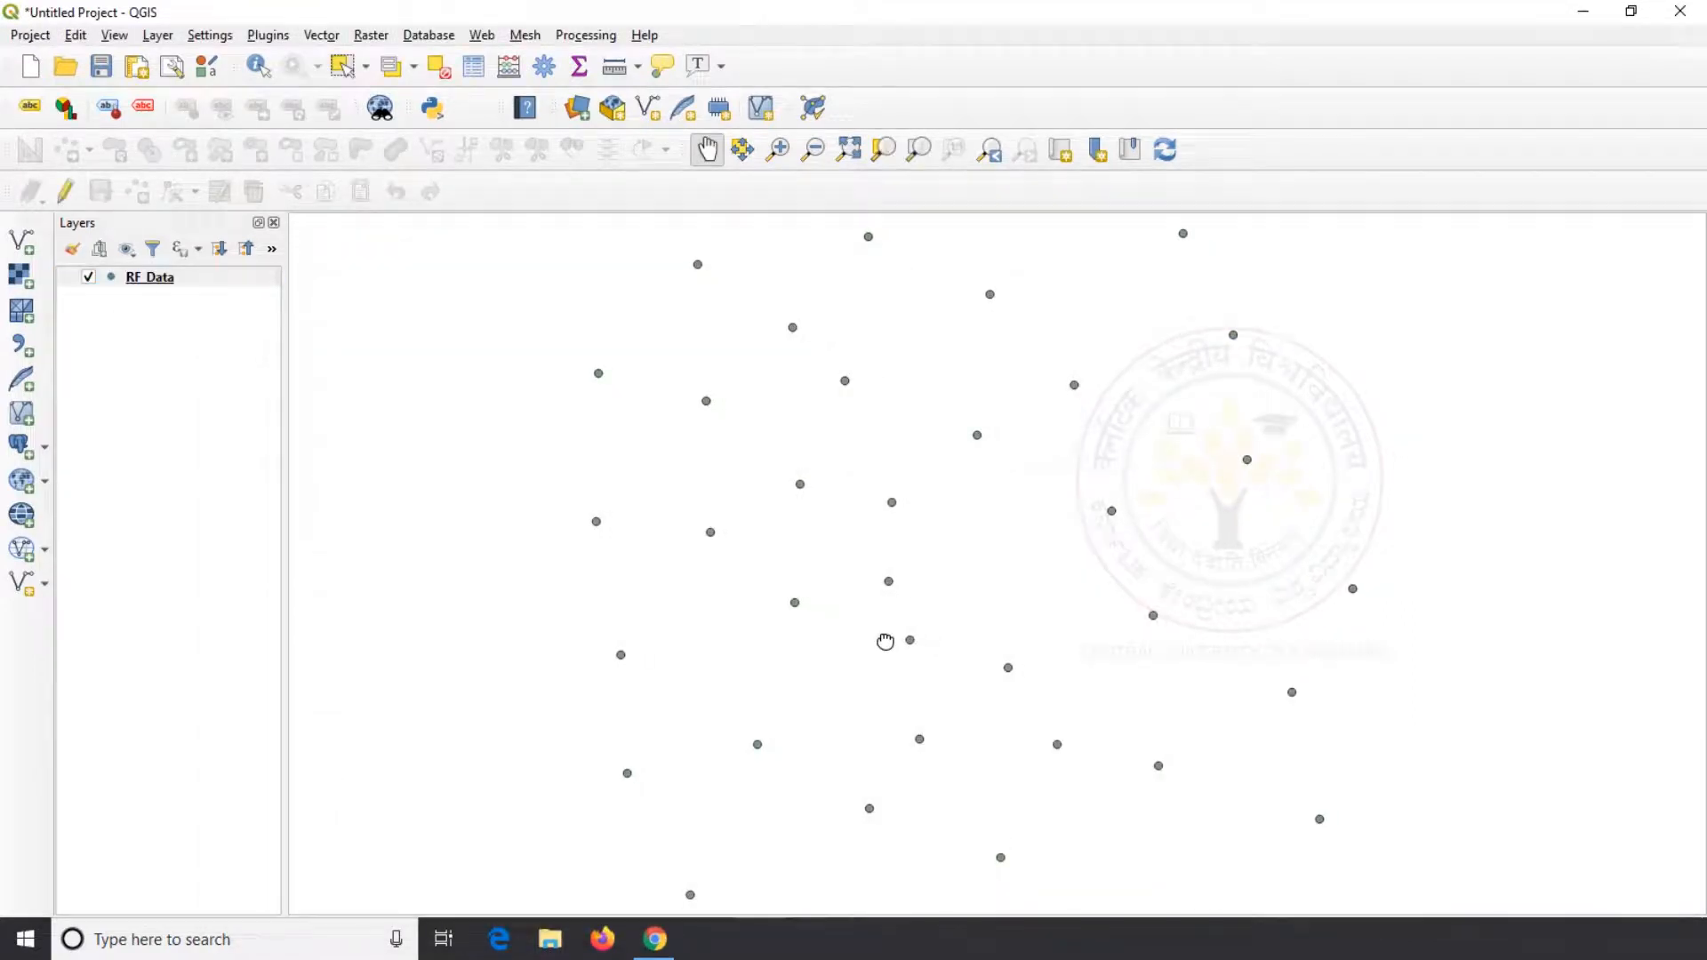
right_click(156, 279)
click(255, 488)
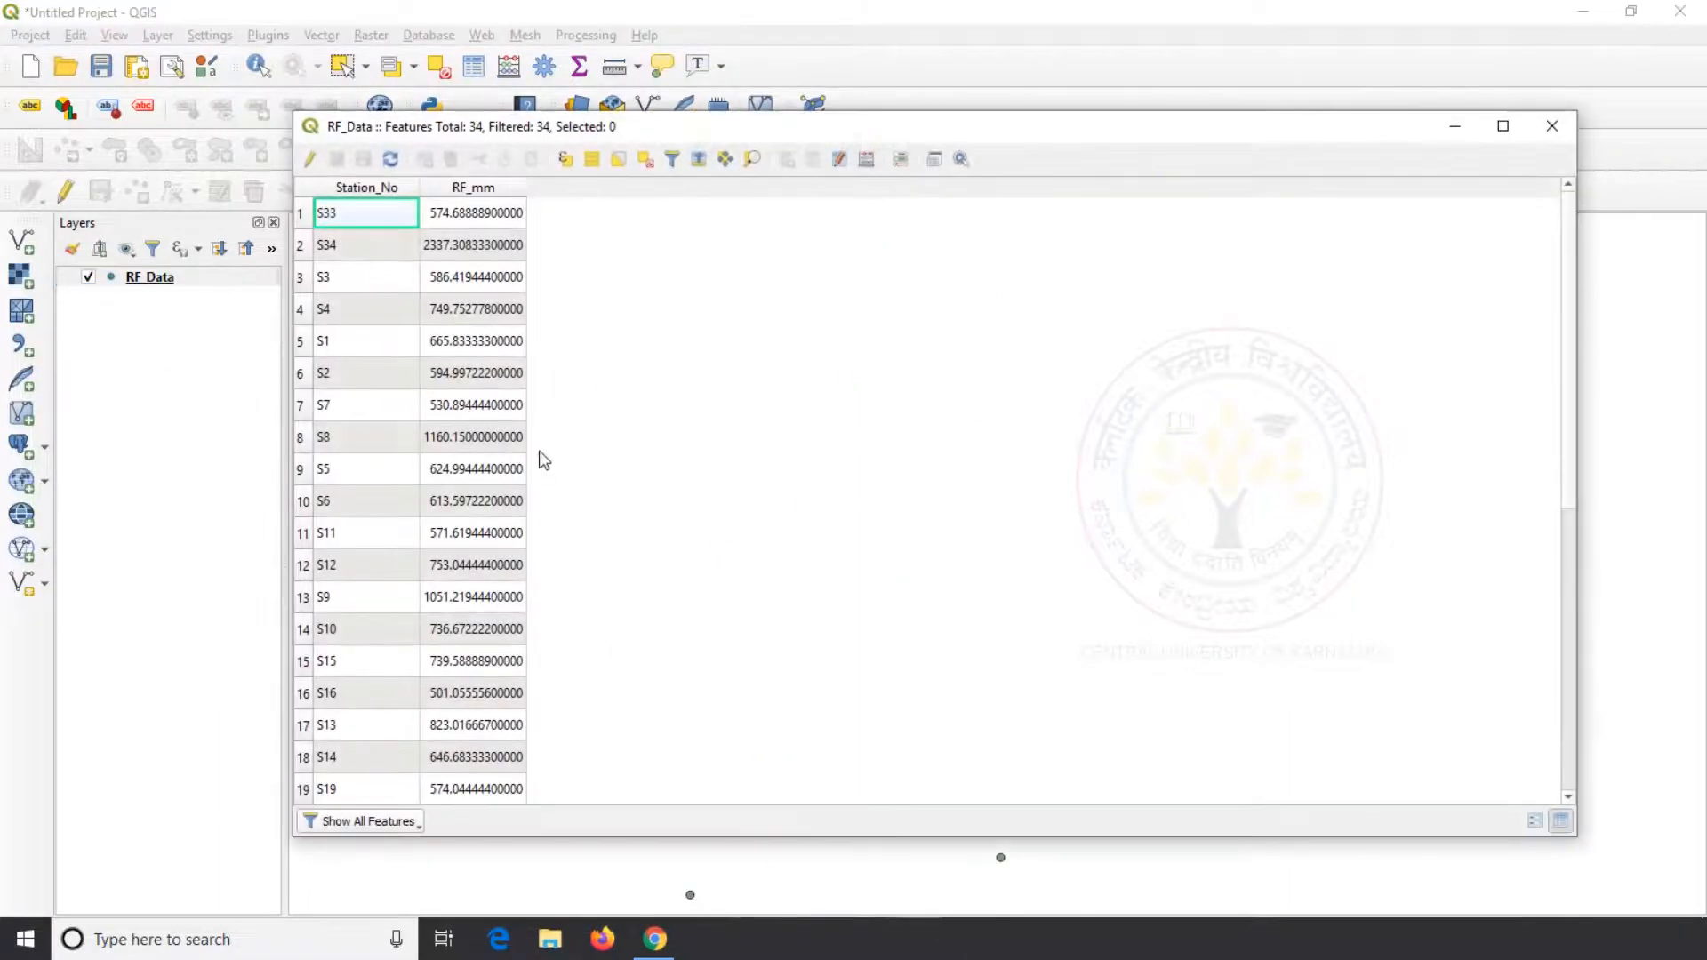
click(386, 187)
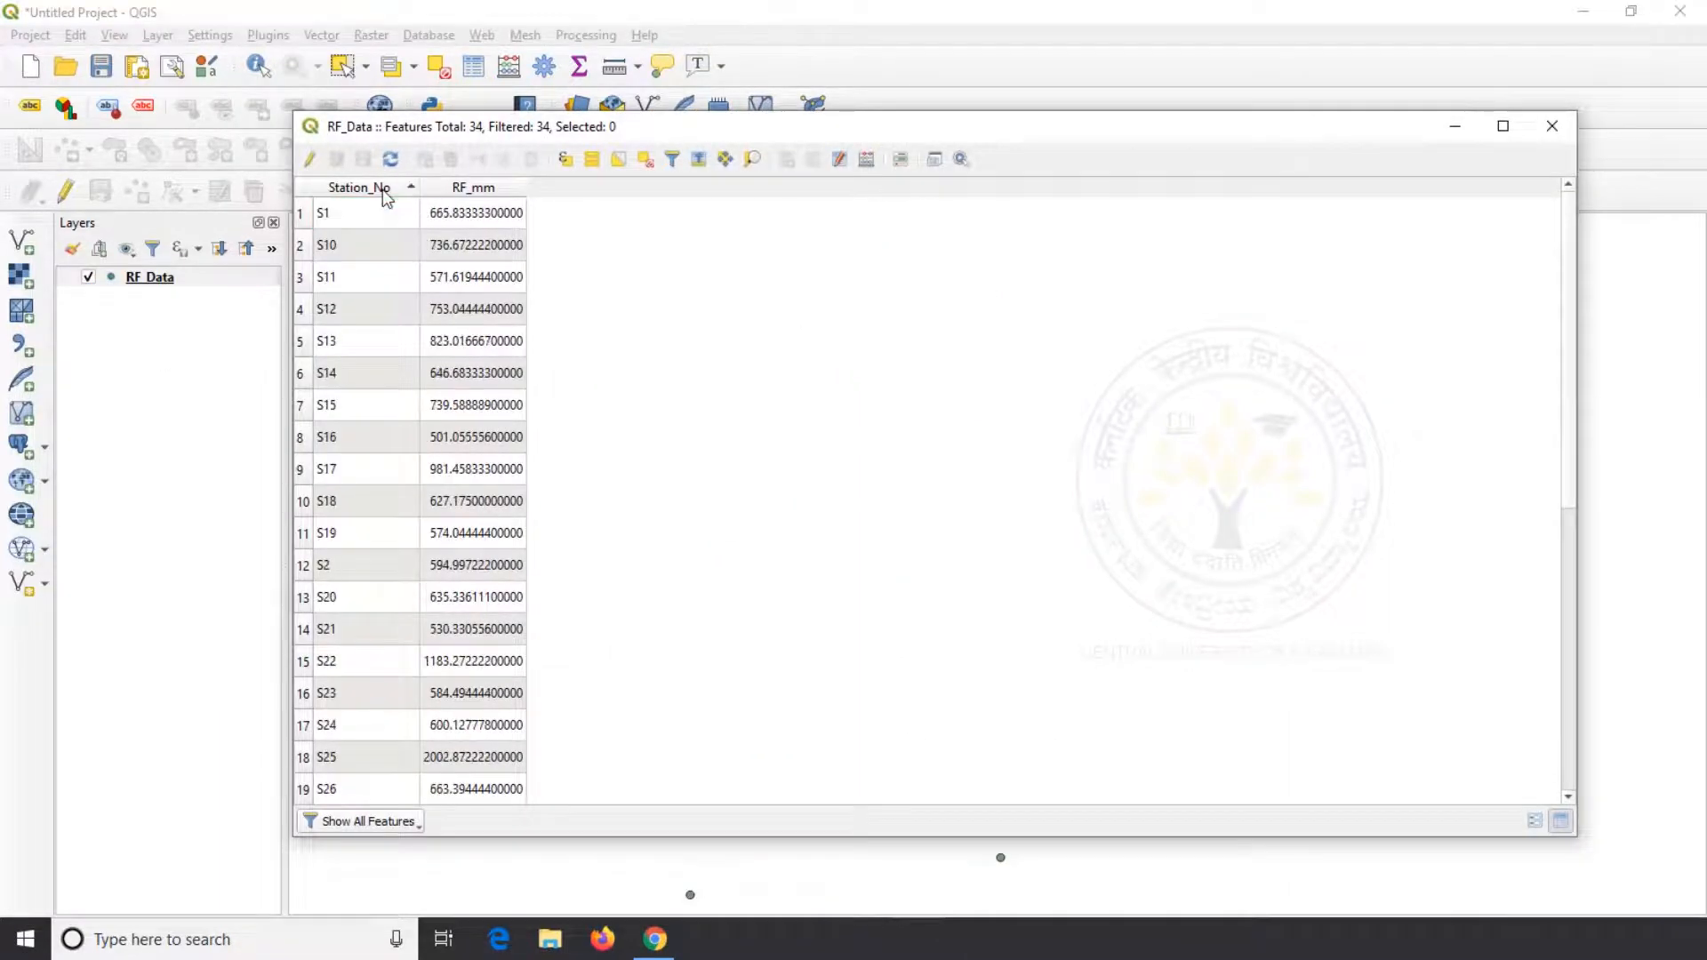
click(385, 189)
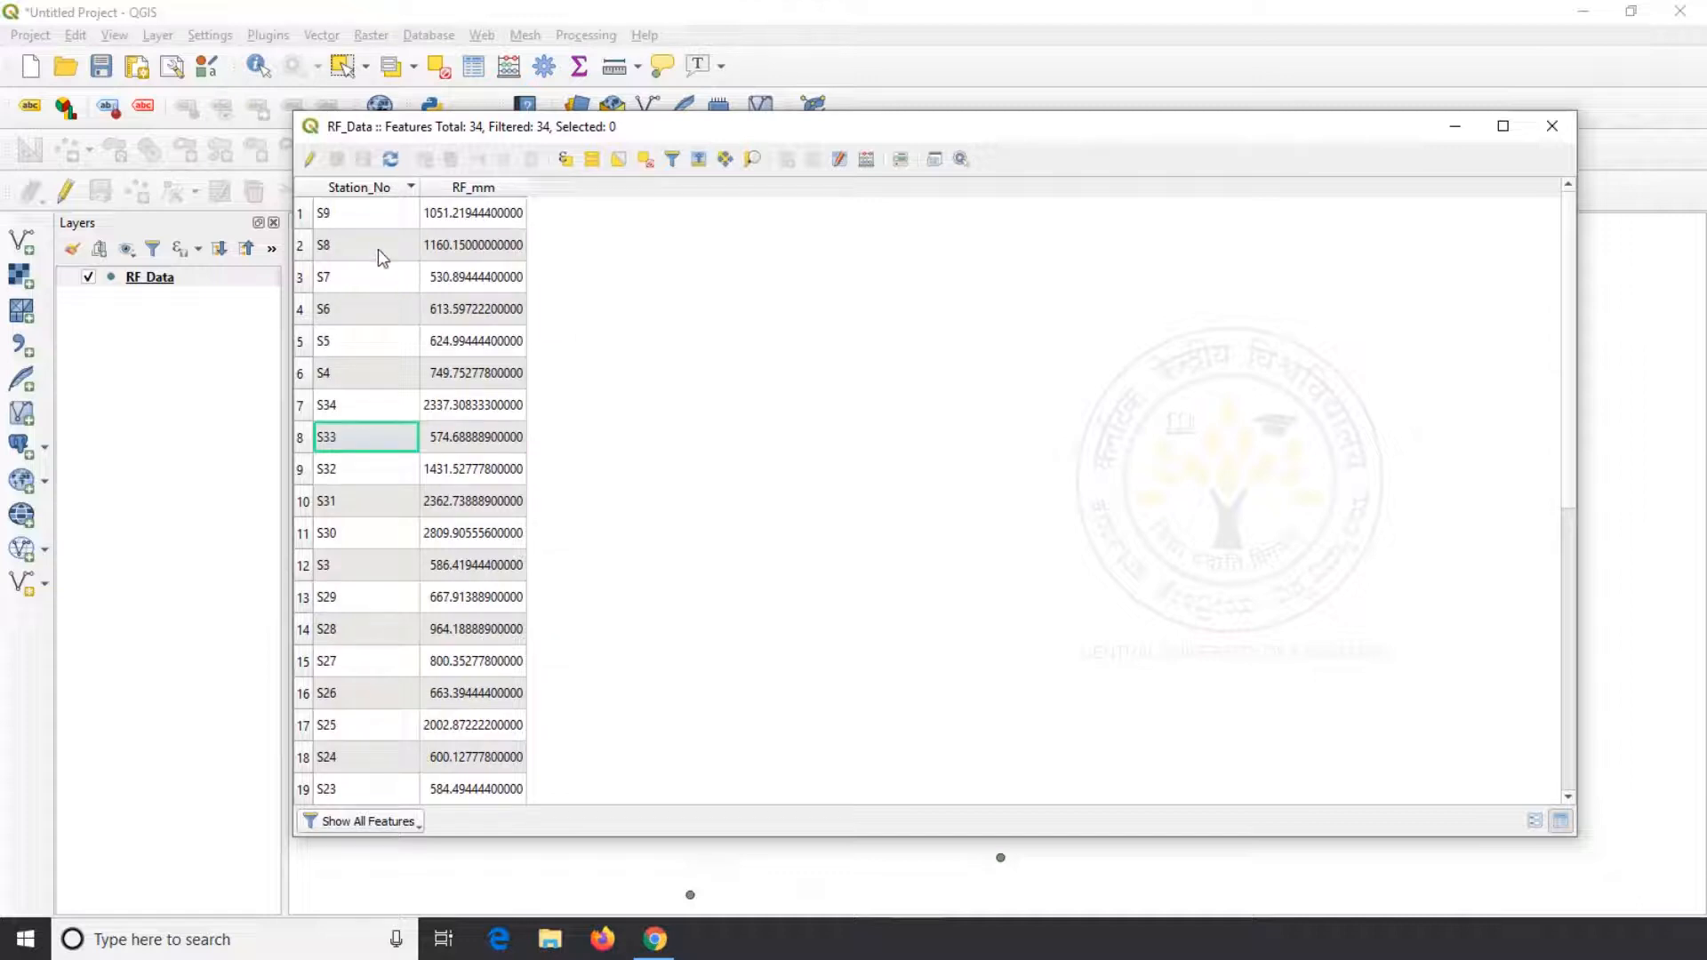
click(484, 191)
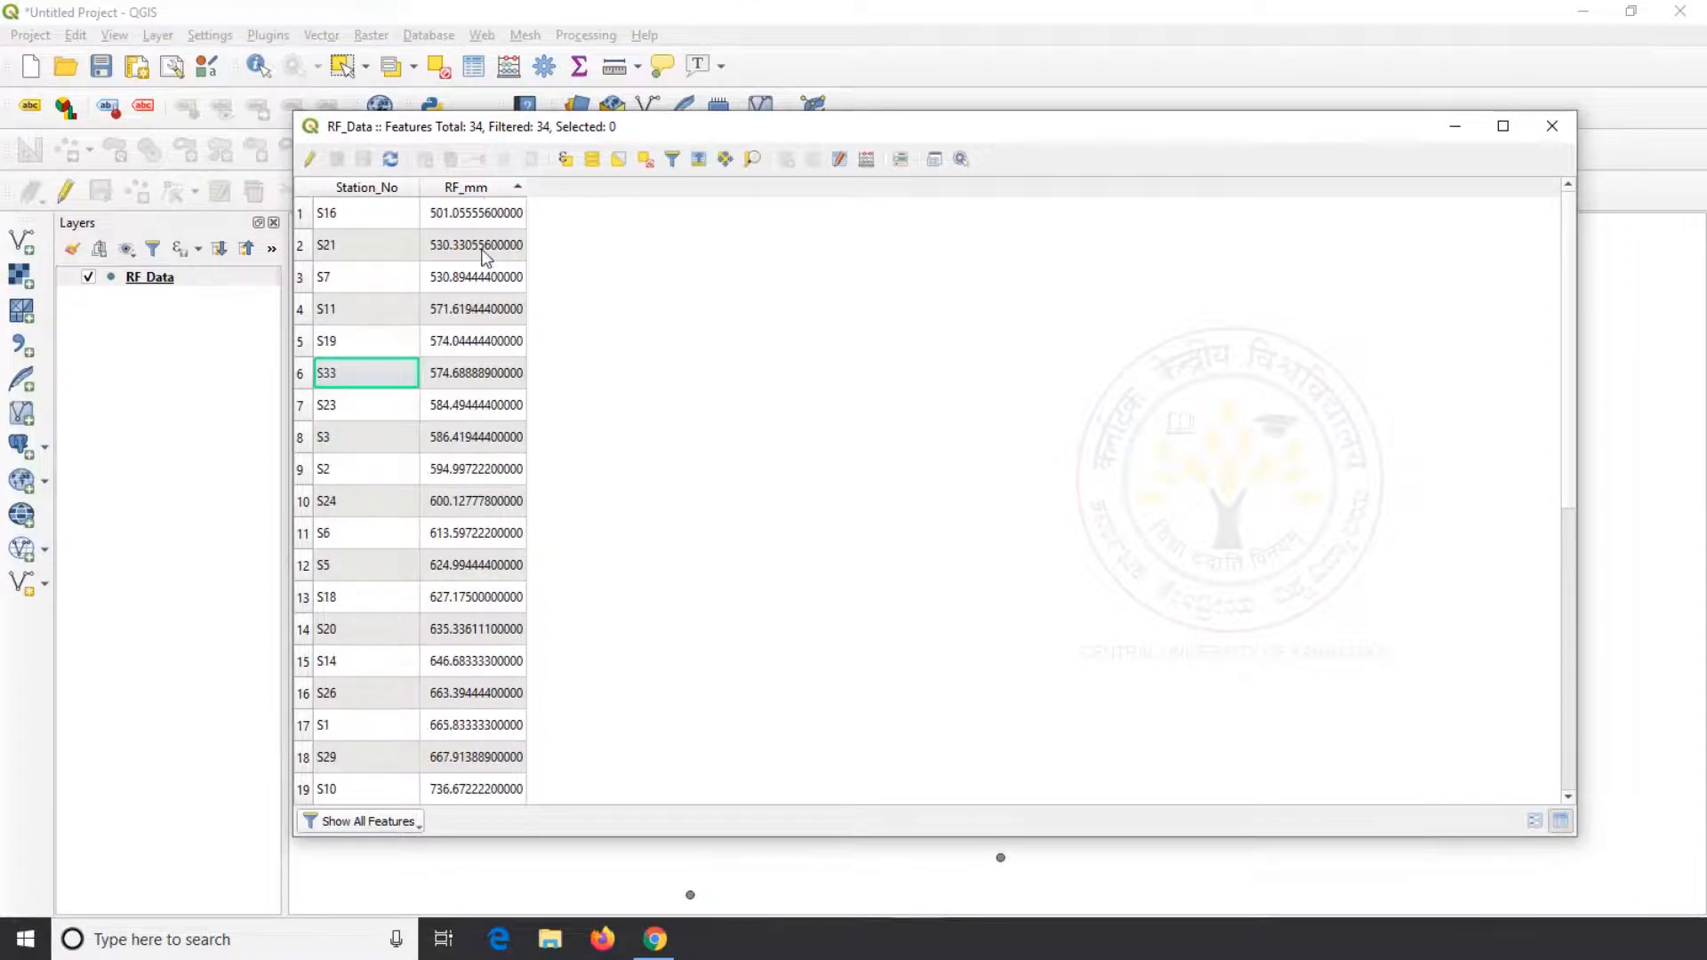
scroll(485, 257, down, 5)
scroll(485, 258, up, 5)
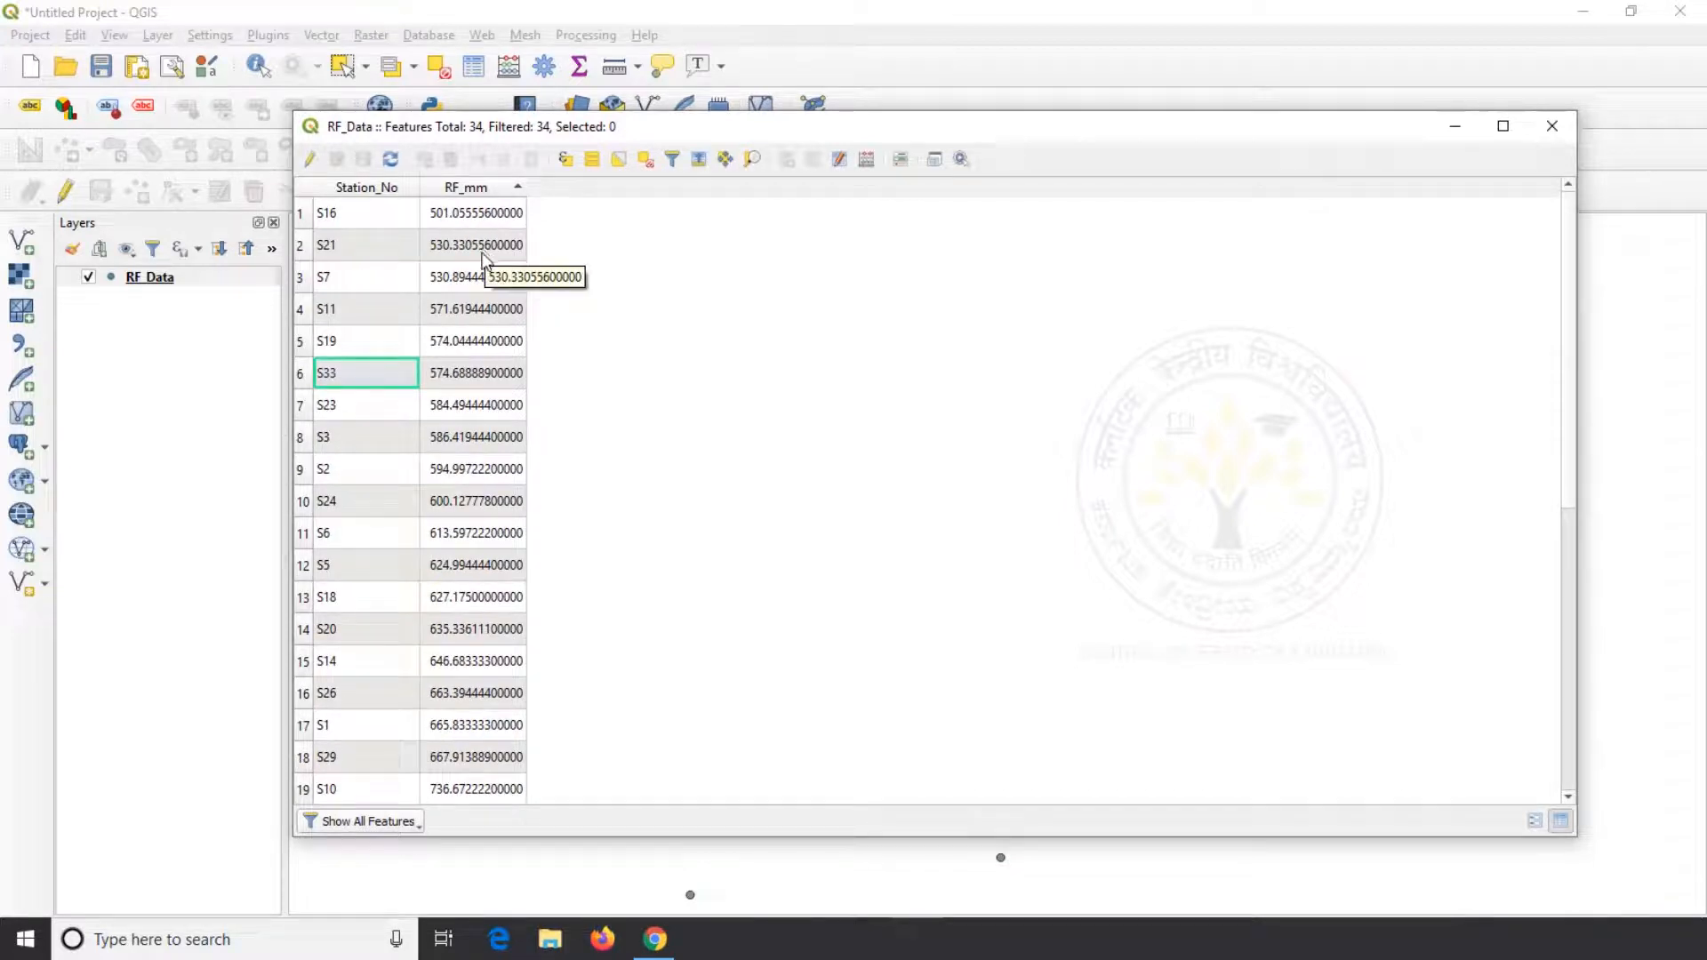
click(1553, 127)
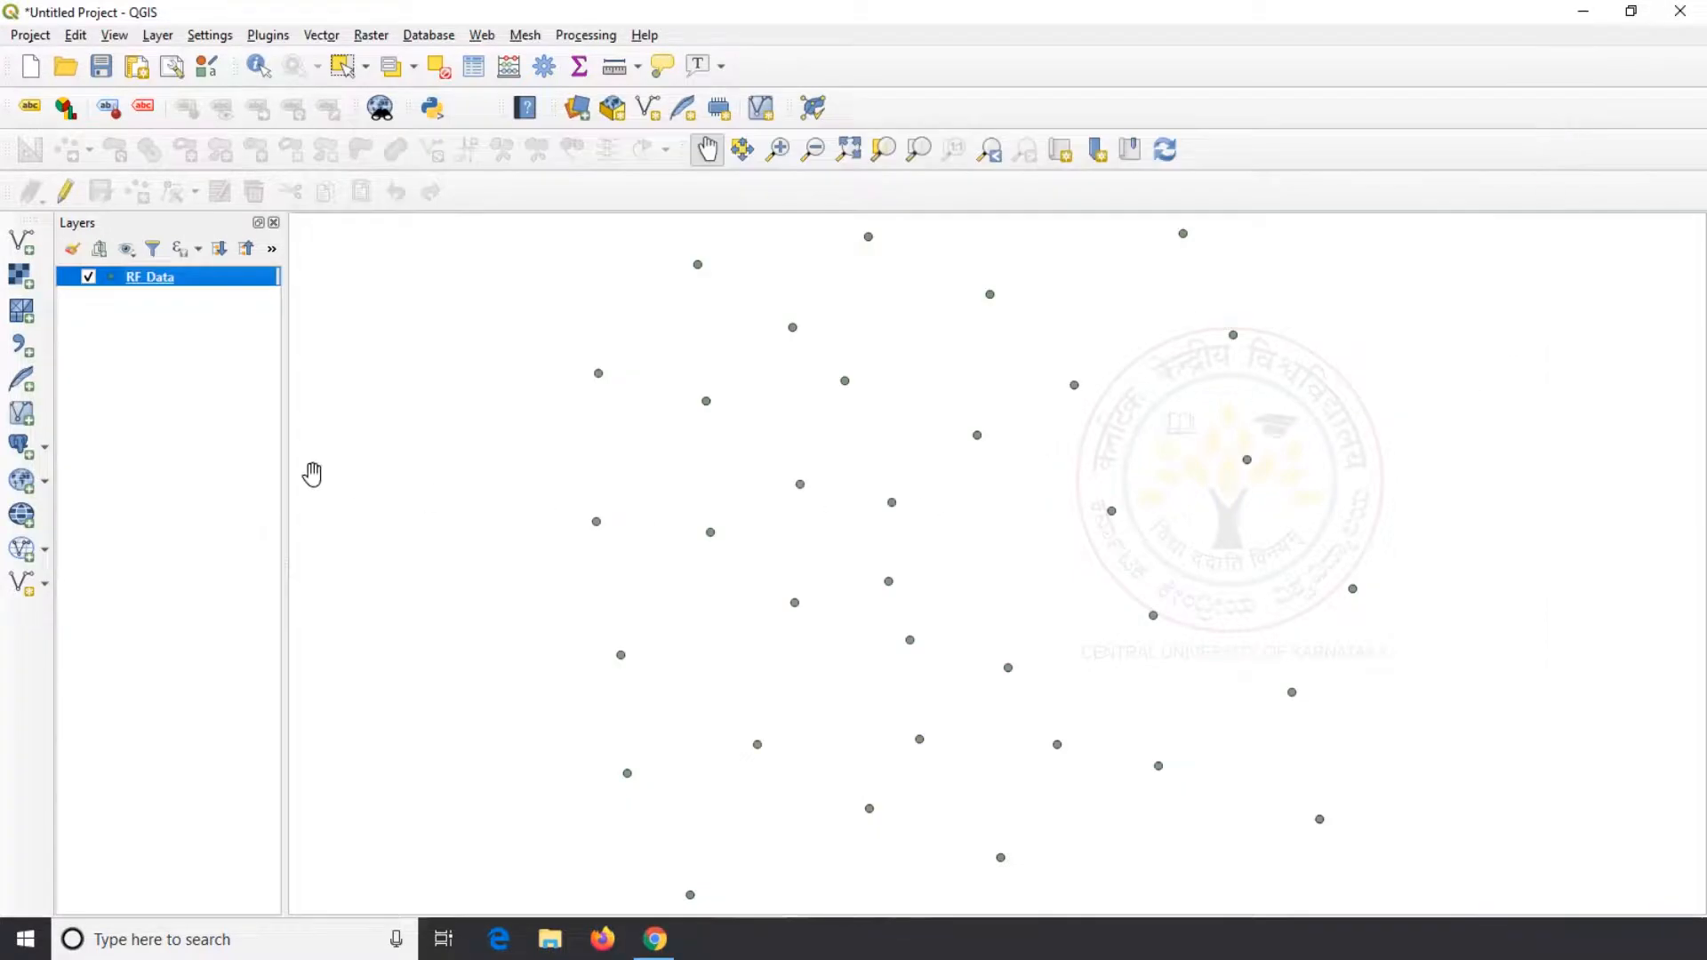
Export the RF_Data layer as a Keyhole Markup Language (KML) file named RF_Data on the Desktop, adding the saved file to the map
right_click(191, 281)
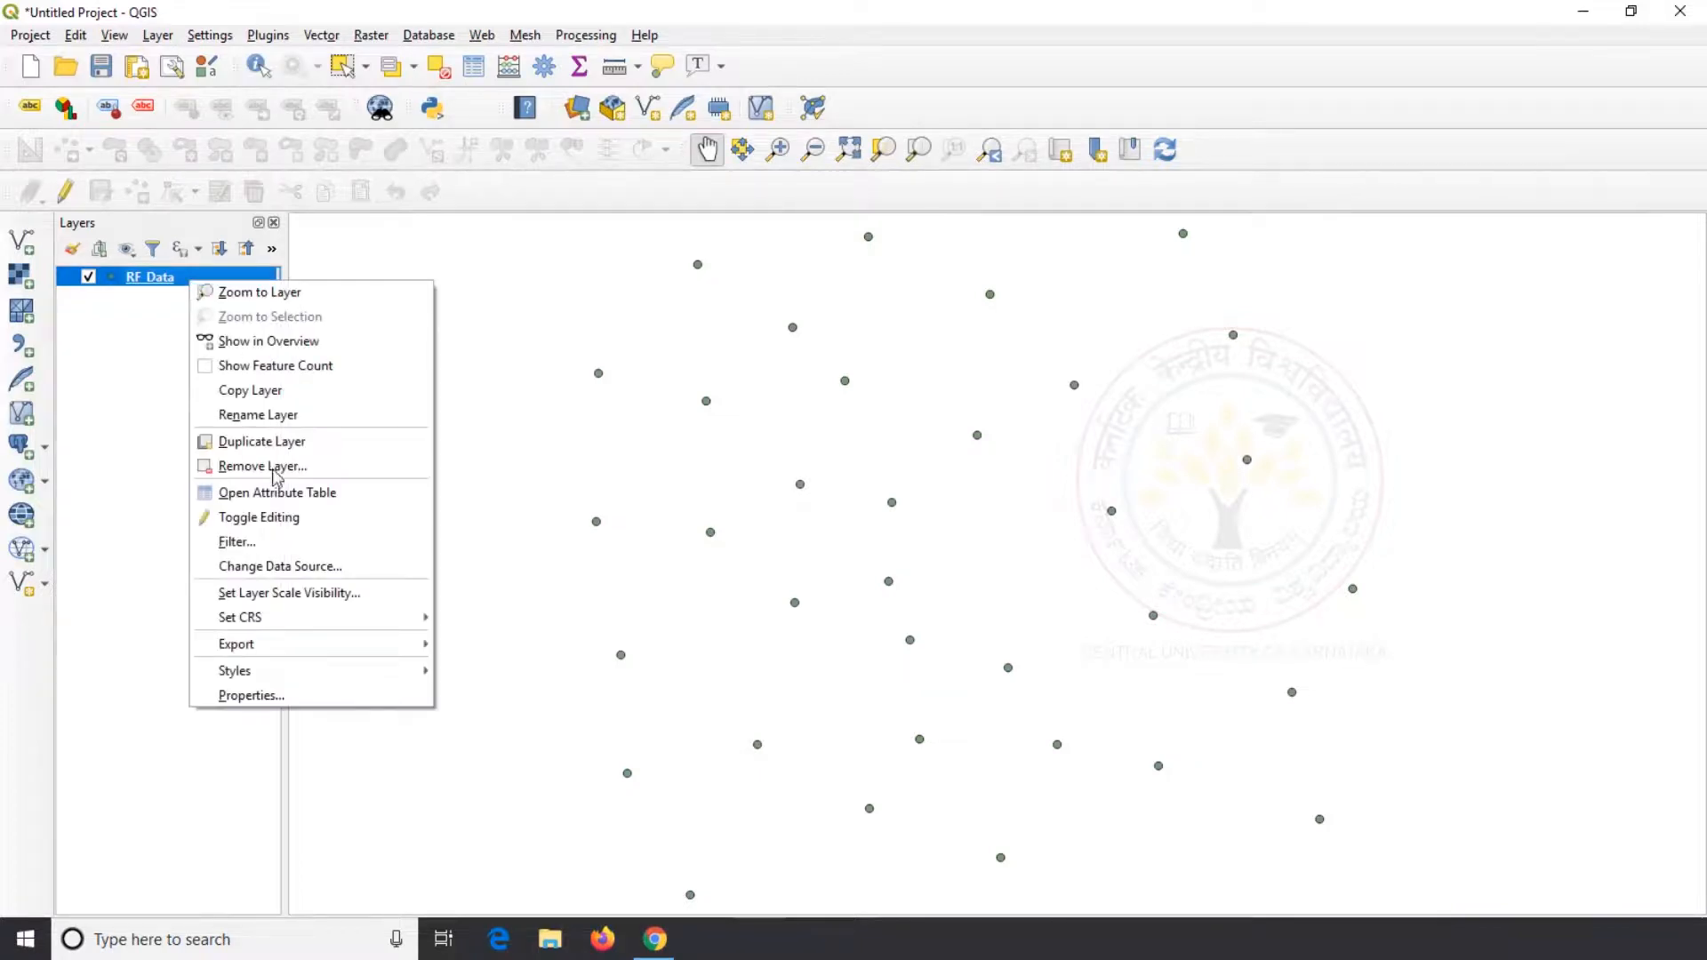
mouse_move(330, 642)
click(508, 646)
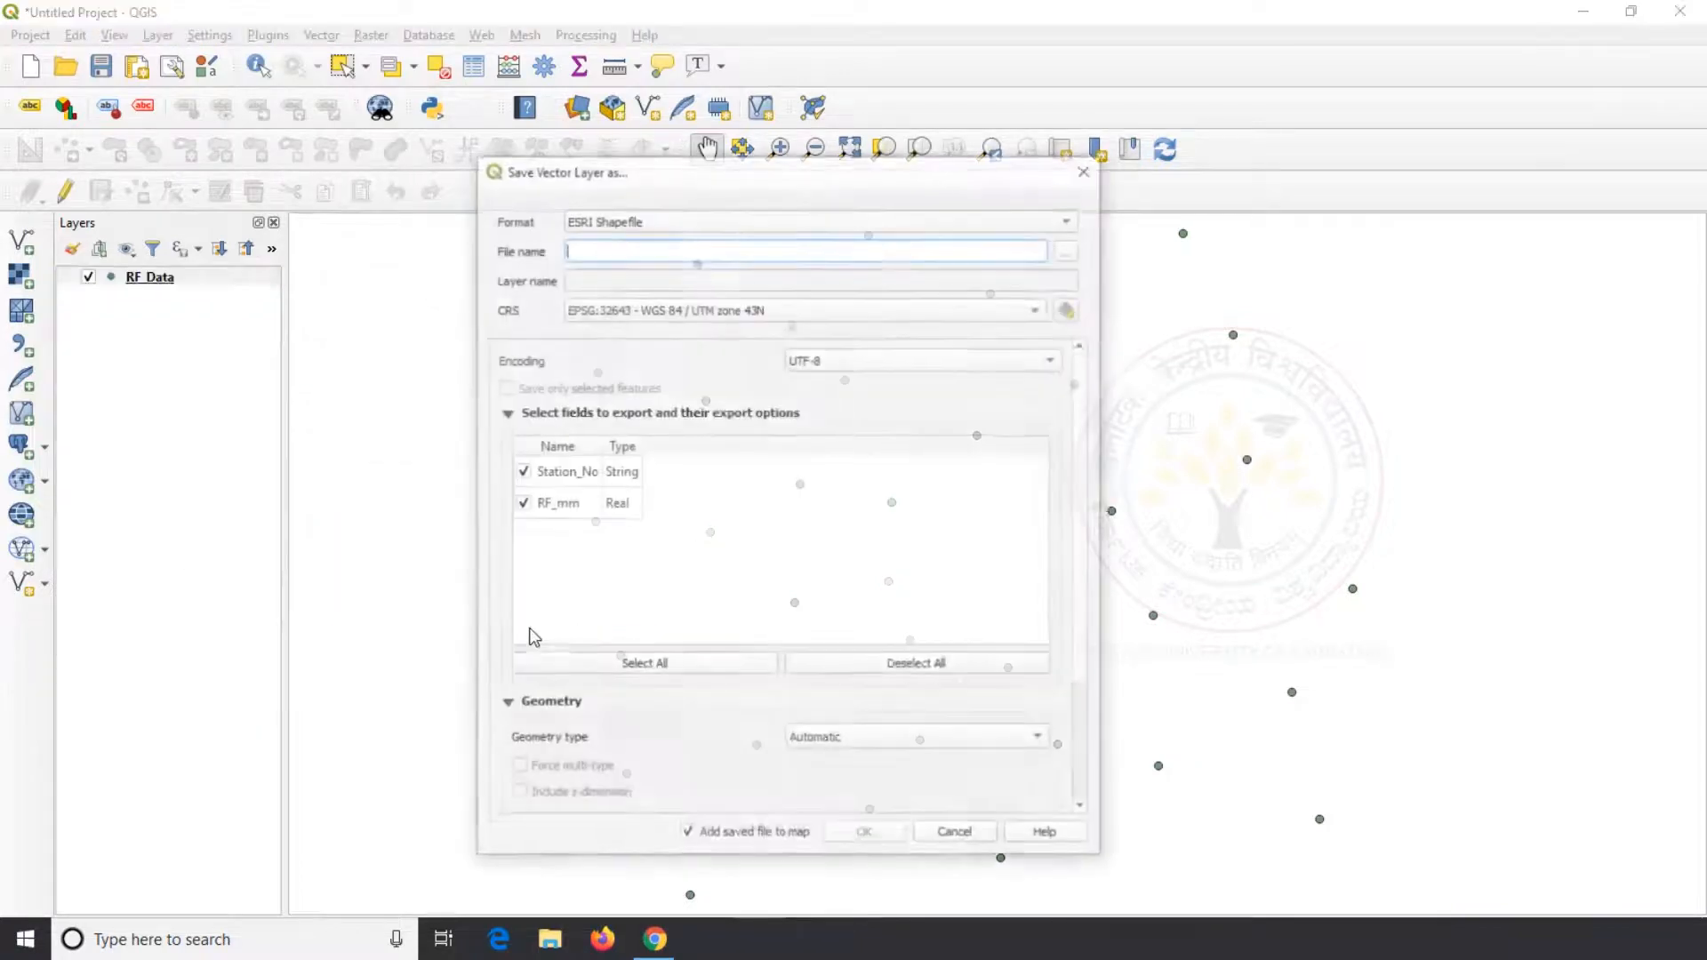
click(1067, 219)
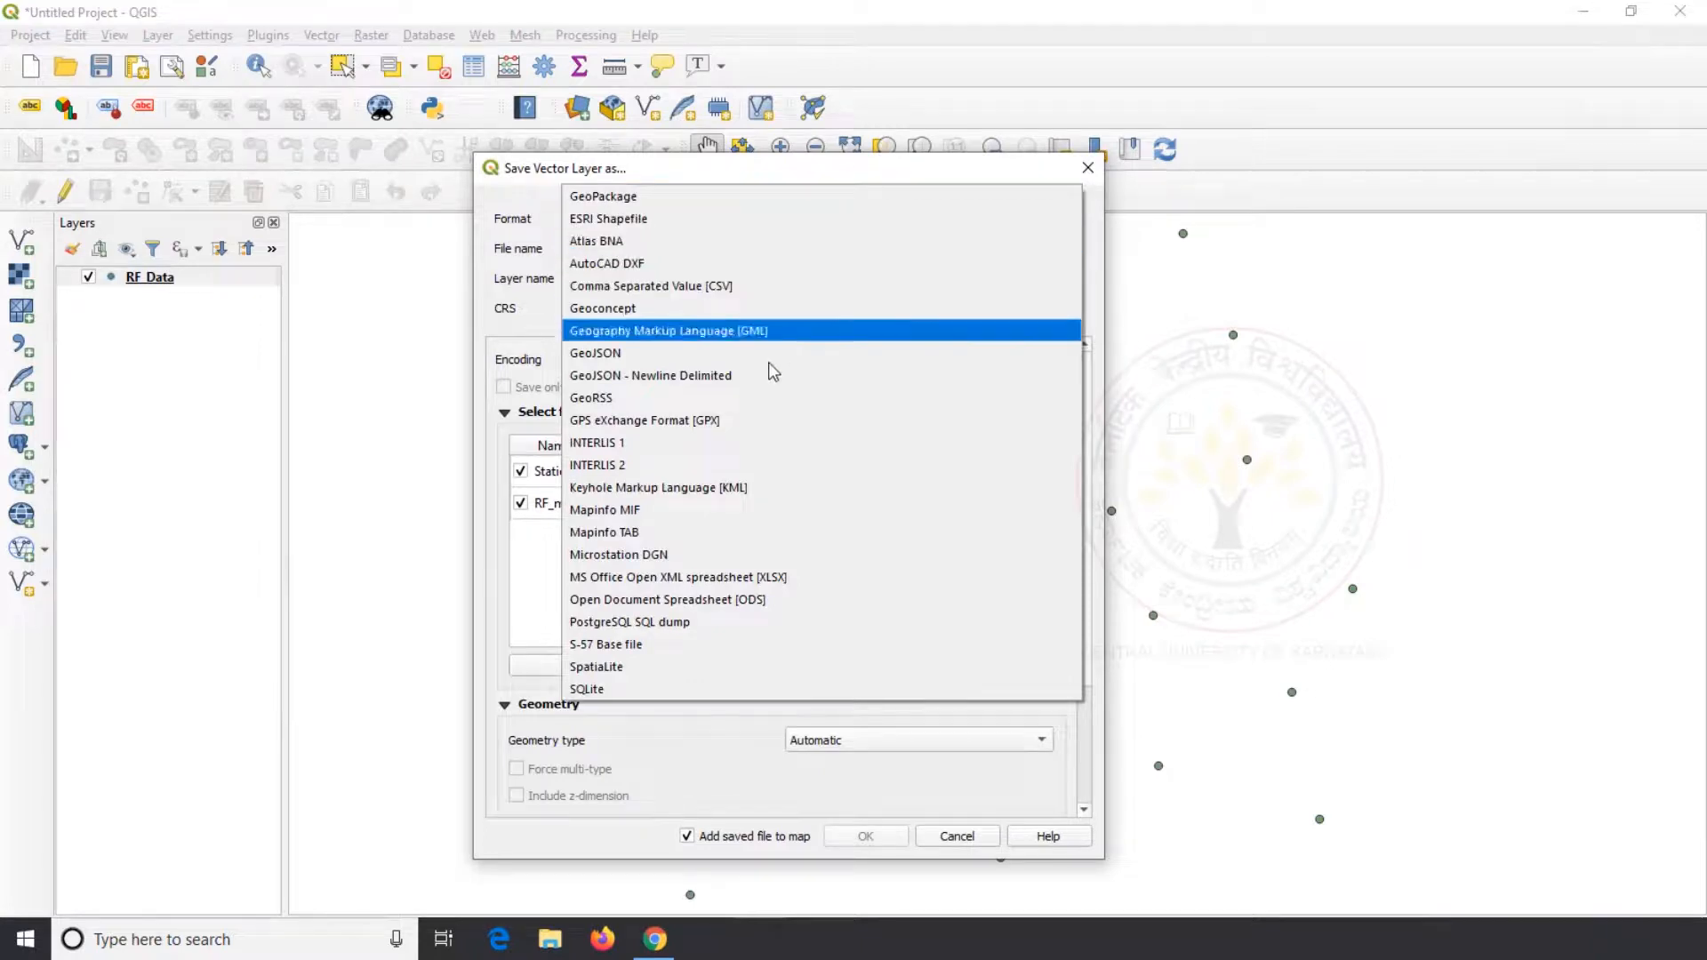
click(757, 487)
click(1067, 251)
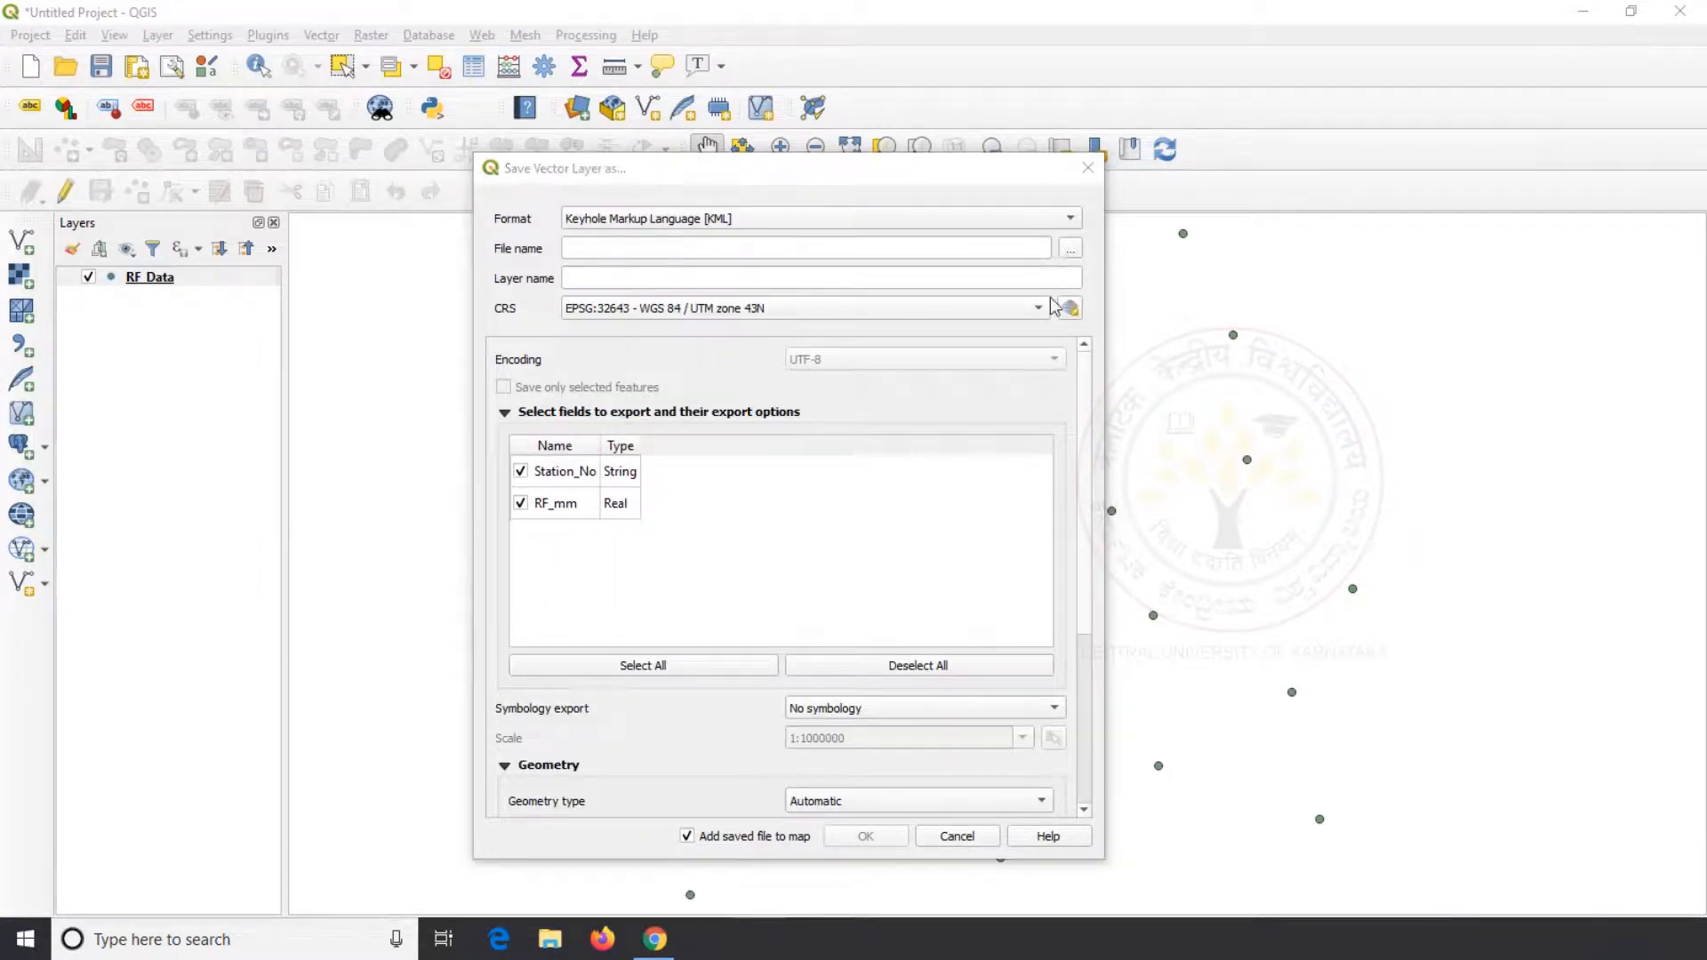
click(533, 360)
click(697, 590)
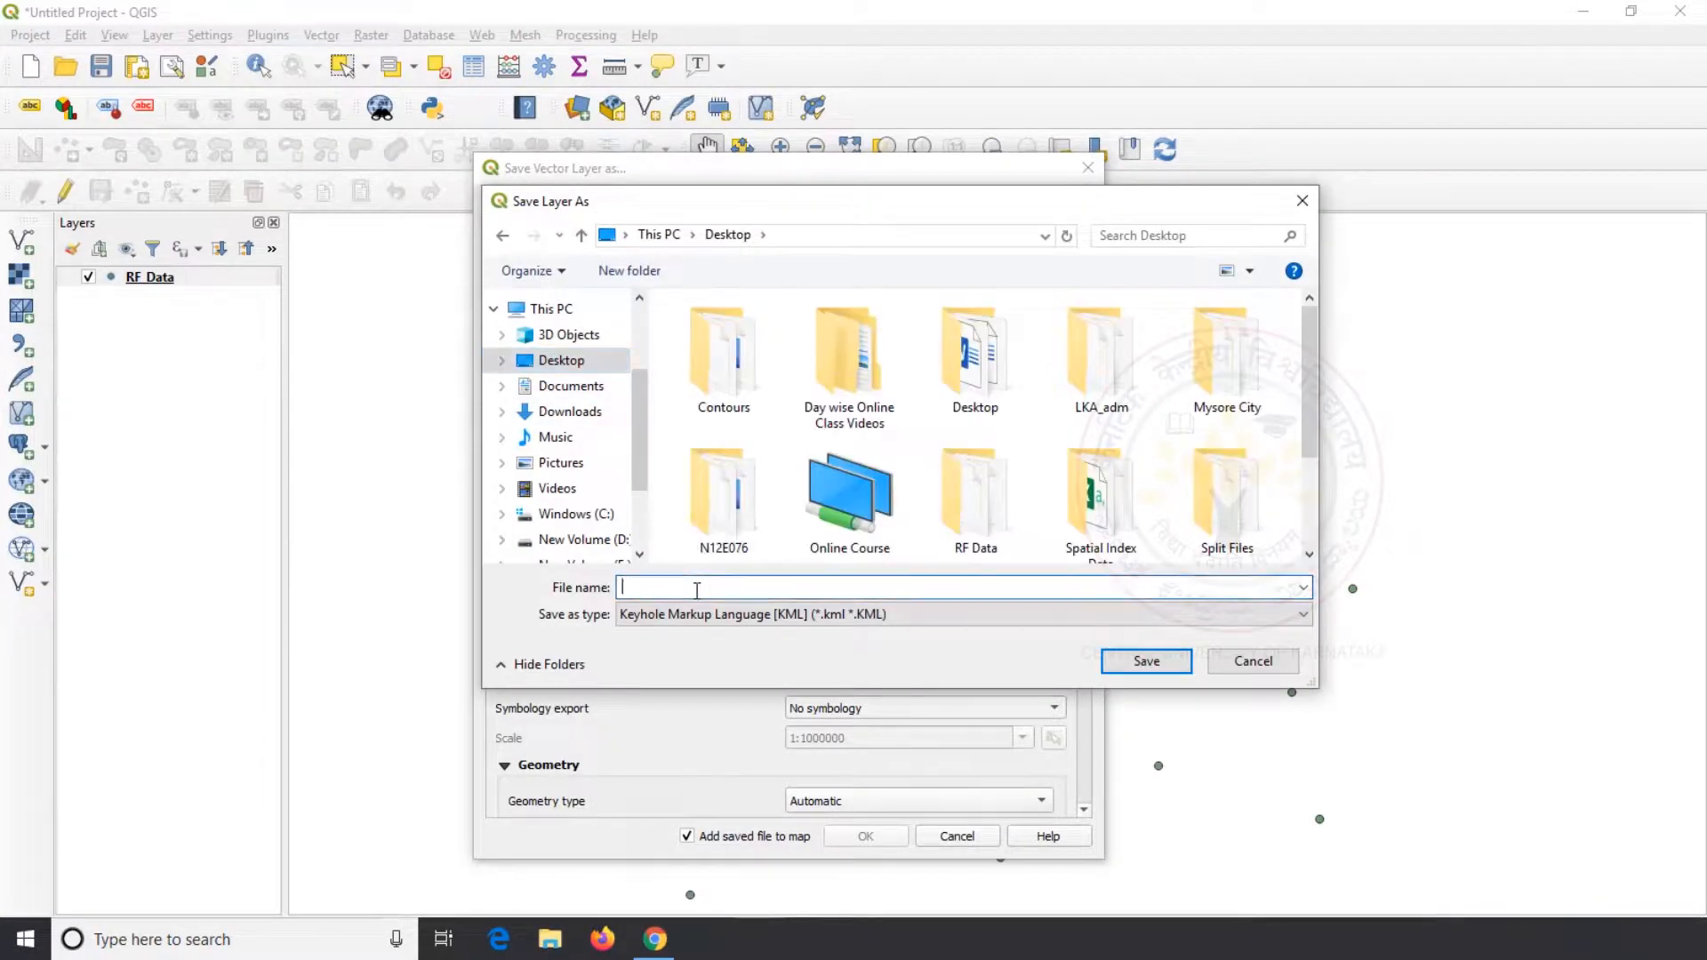
text(RF_Data)
click(1148, 664)
click(867, 837)
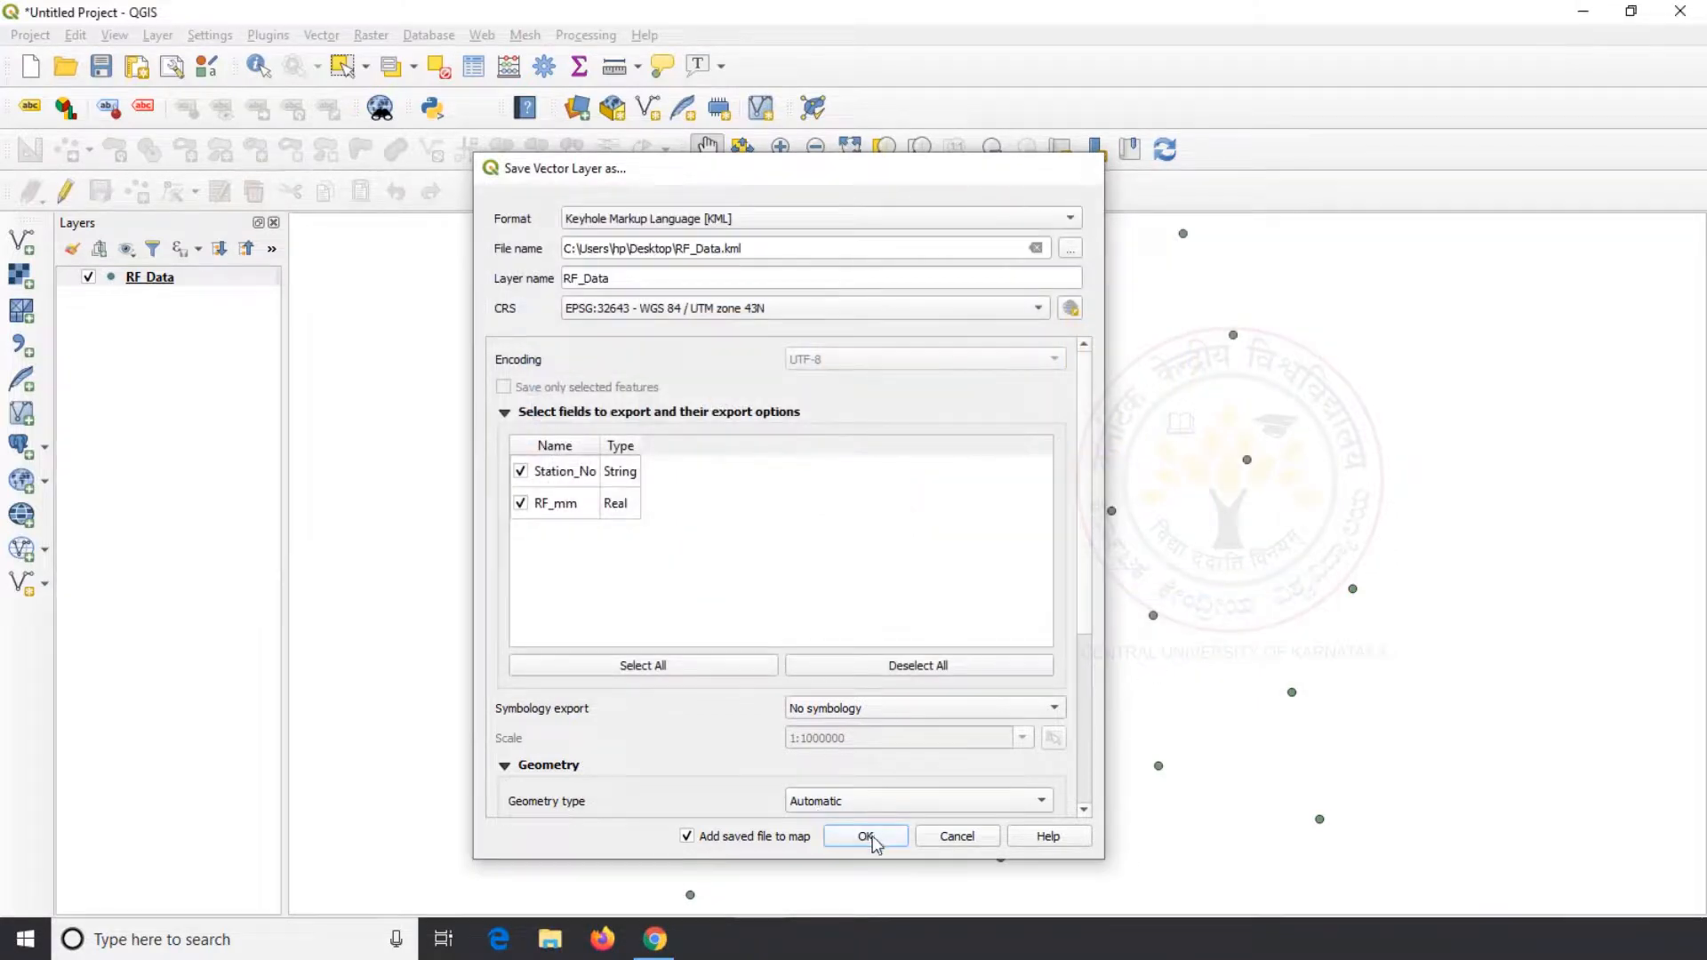
Open RF_Data.kml from the desktop in Google Earth Pro and examine the station placemarks and the rainfall attributes of station S29
click(1583, 11)
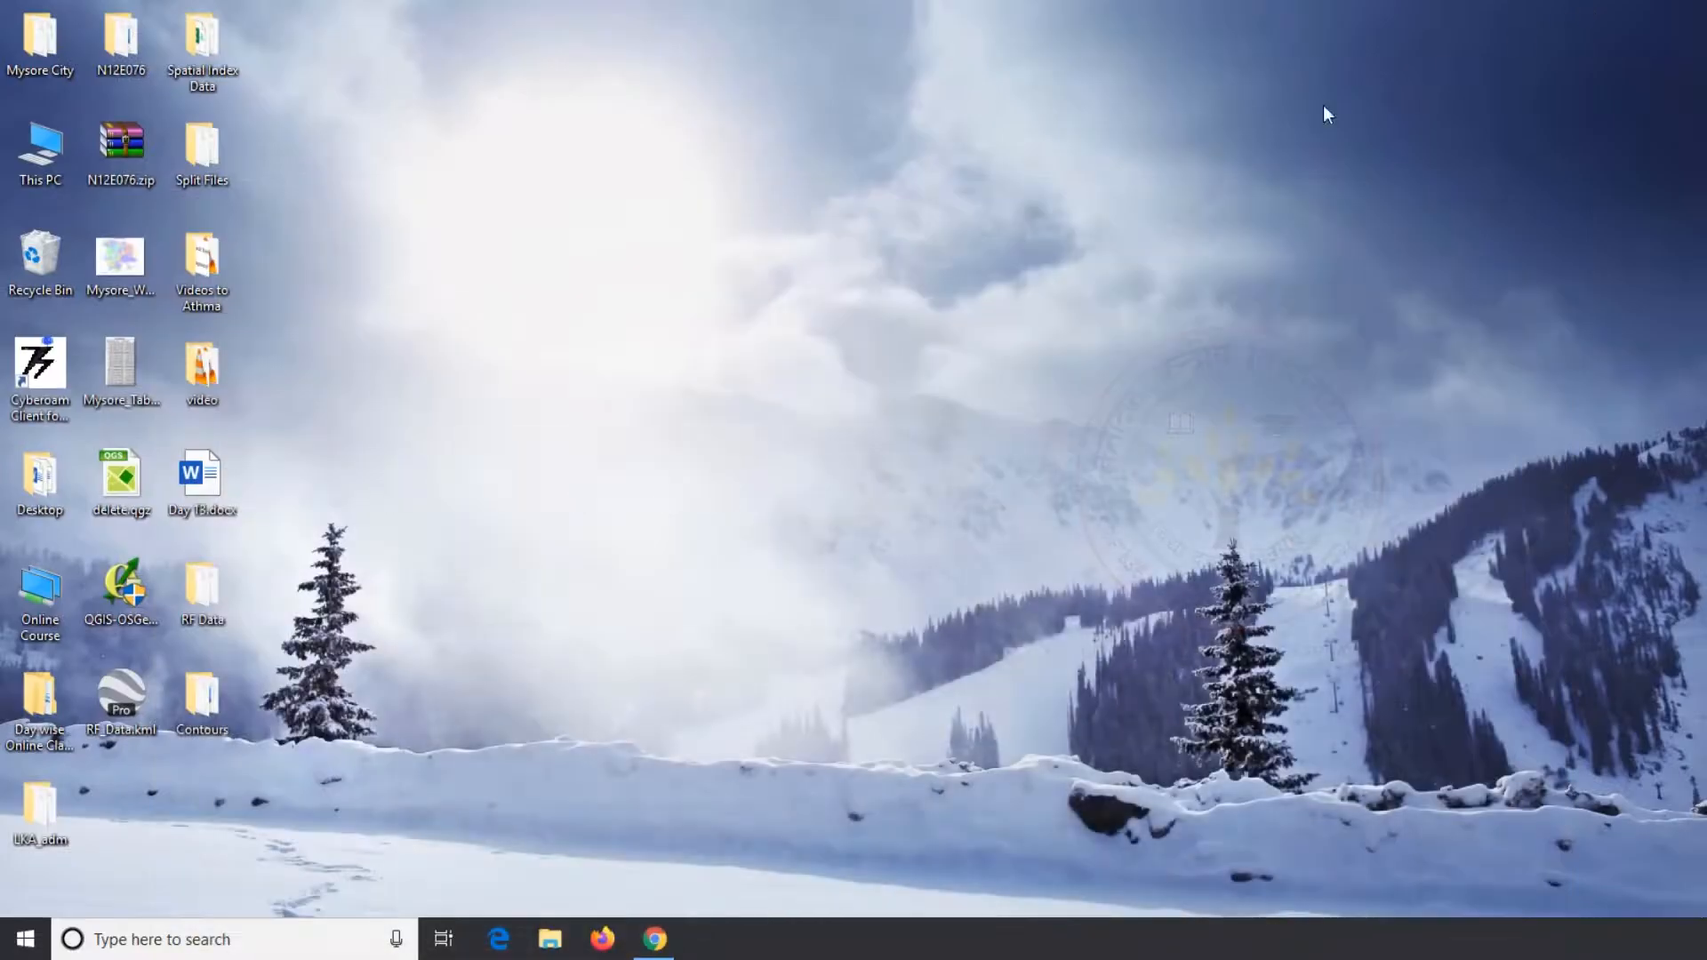
double_click(120, 687)
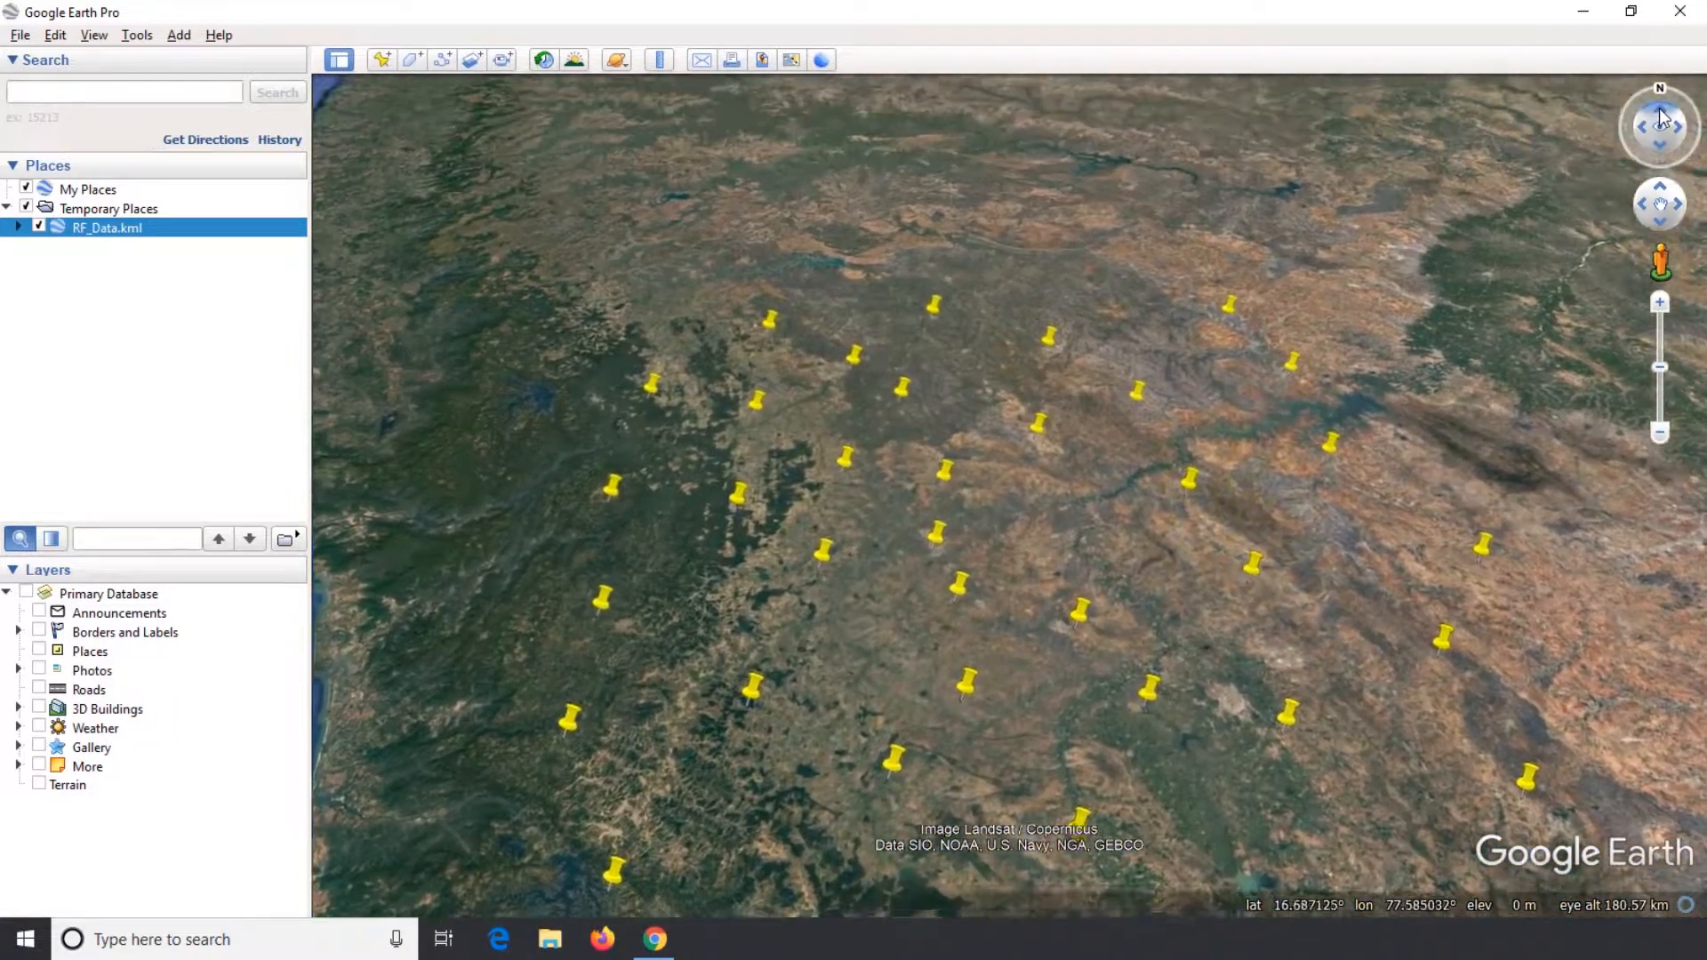
click(1661, 118)
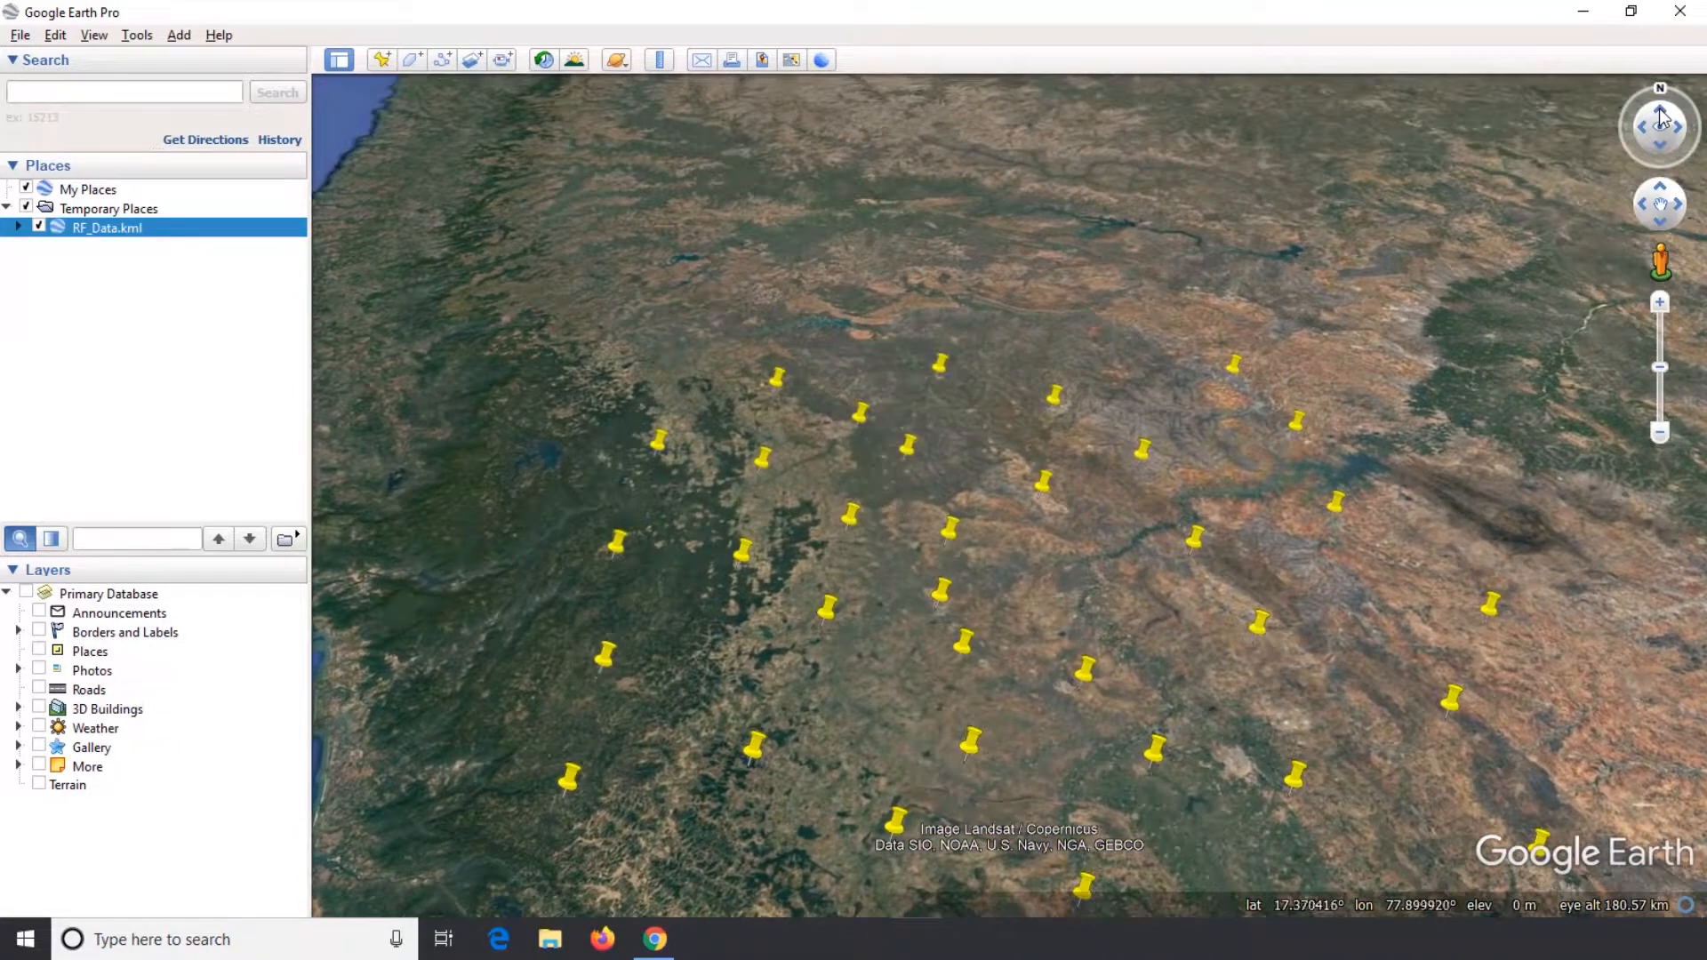
click(1661, 115)
click(1659, 154)
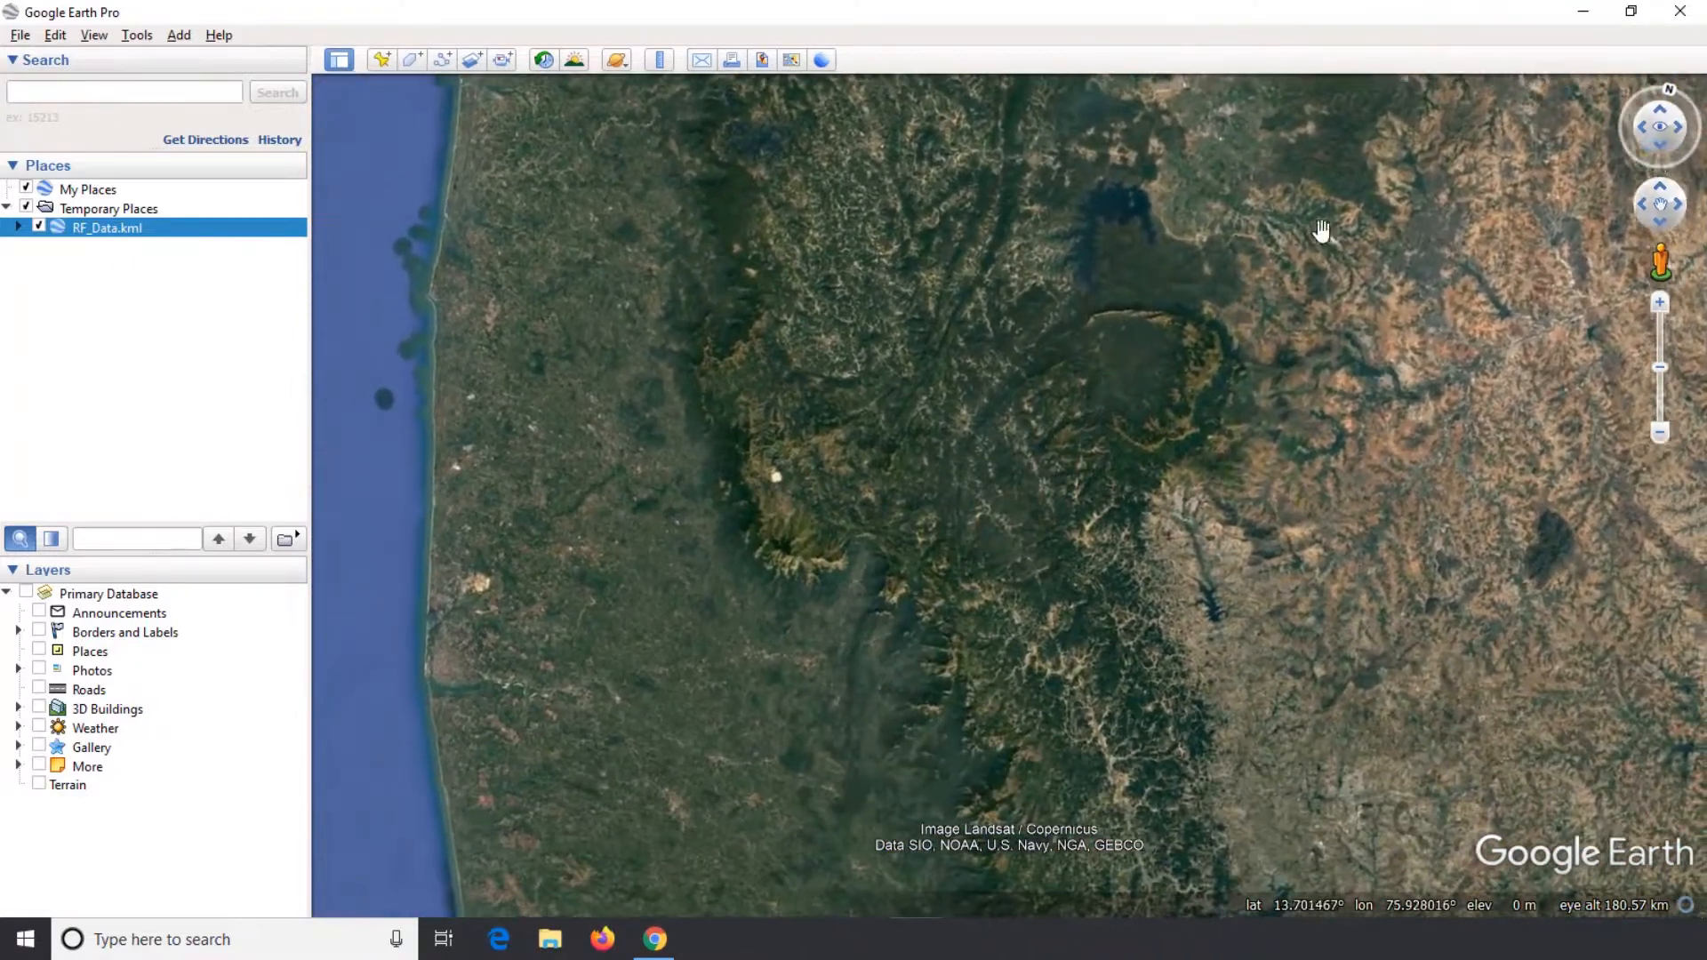
drag(1322, 232, 1069, 592)
scroll(1070, 592, down, 3)
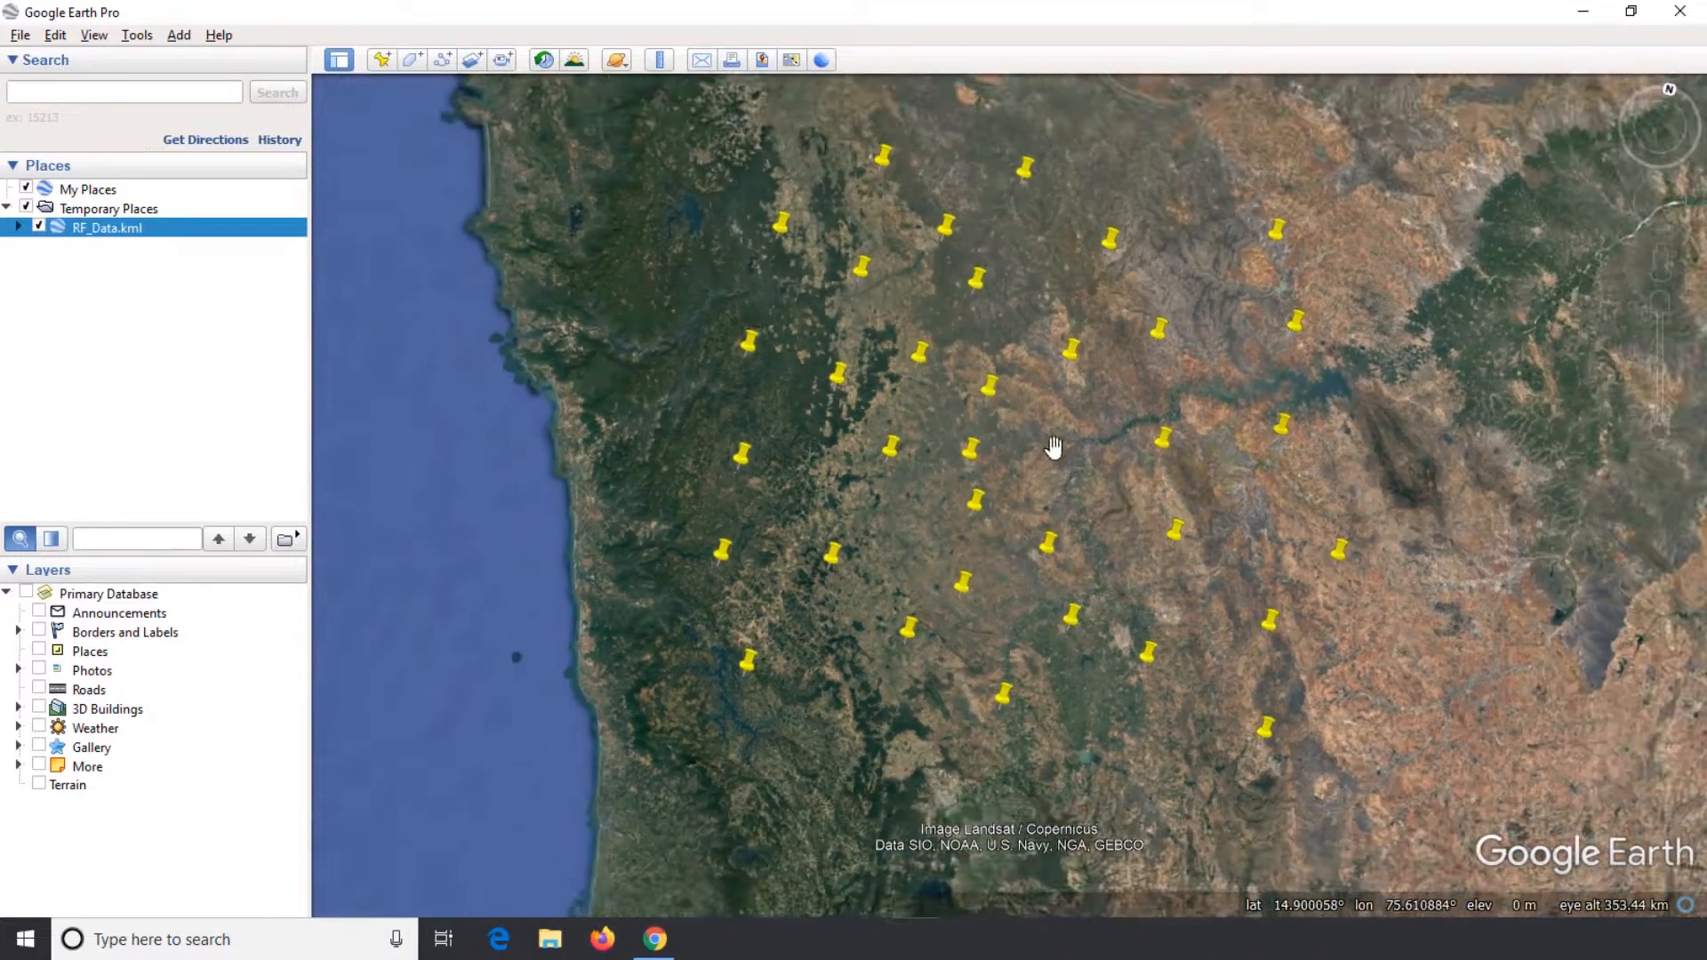
drag(1054, 447, 1040, 536)
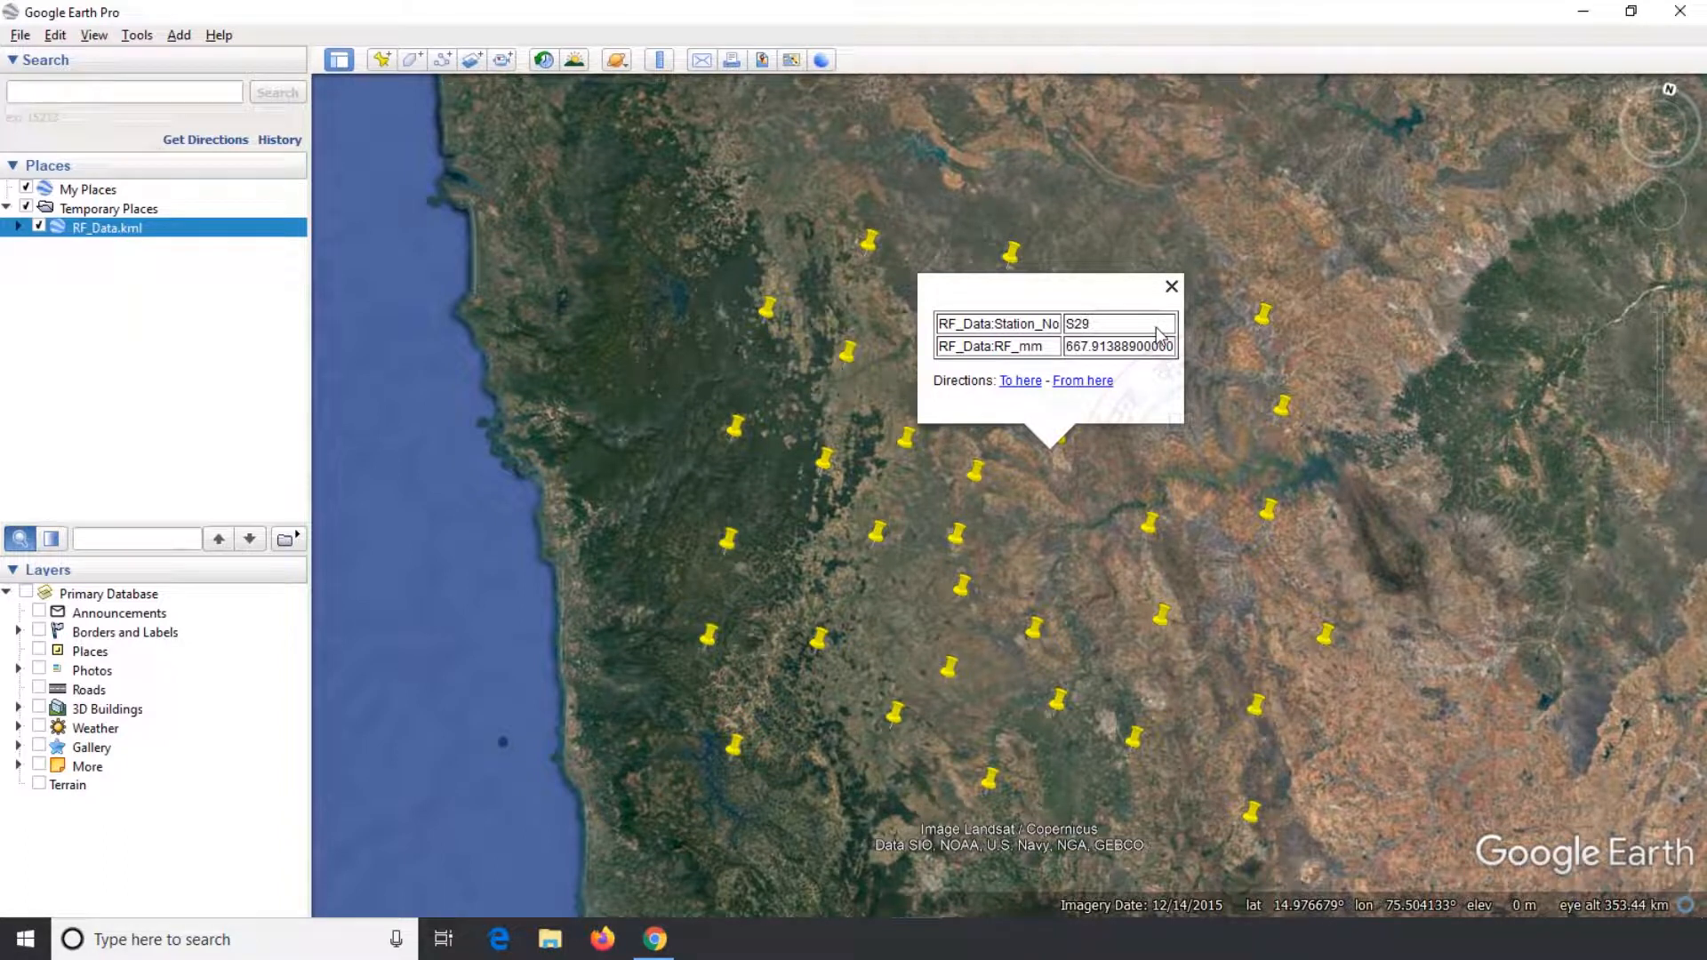
click(1172, 287)
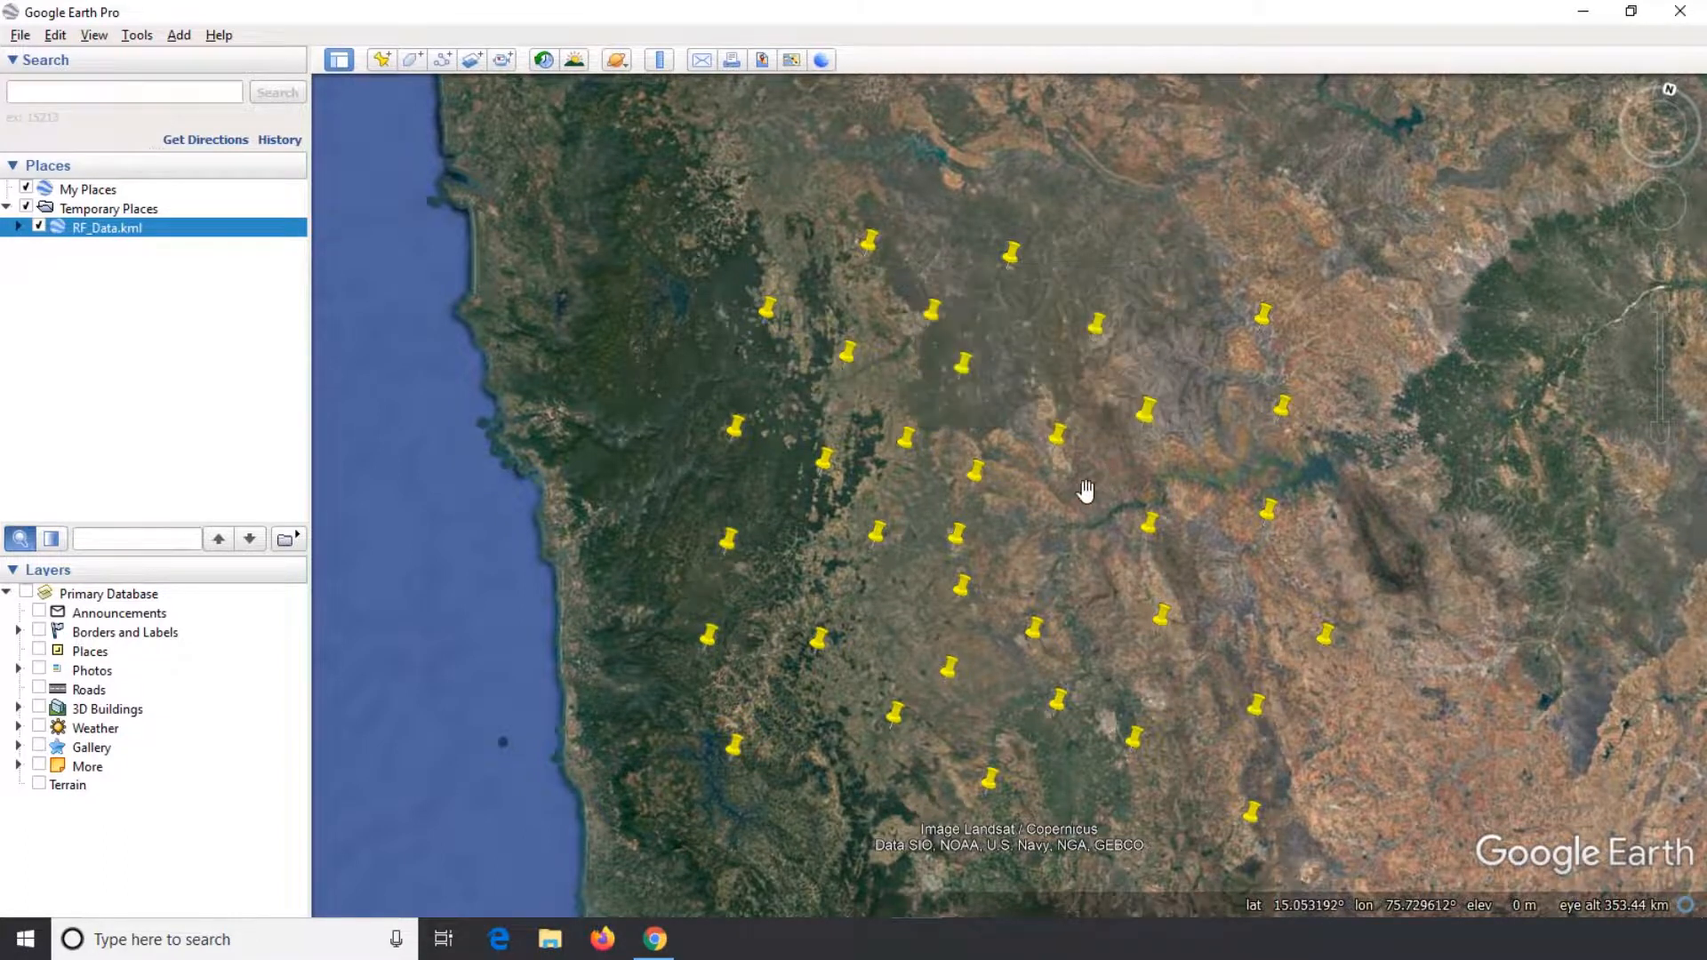
scroll(1086, 490, up, 2)
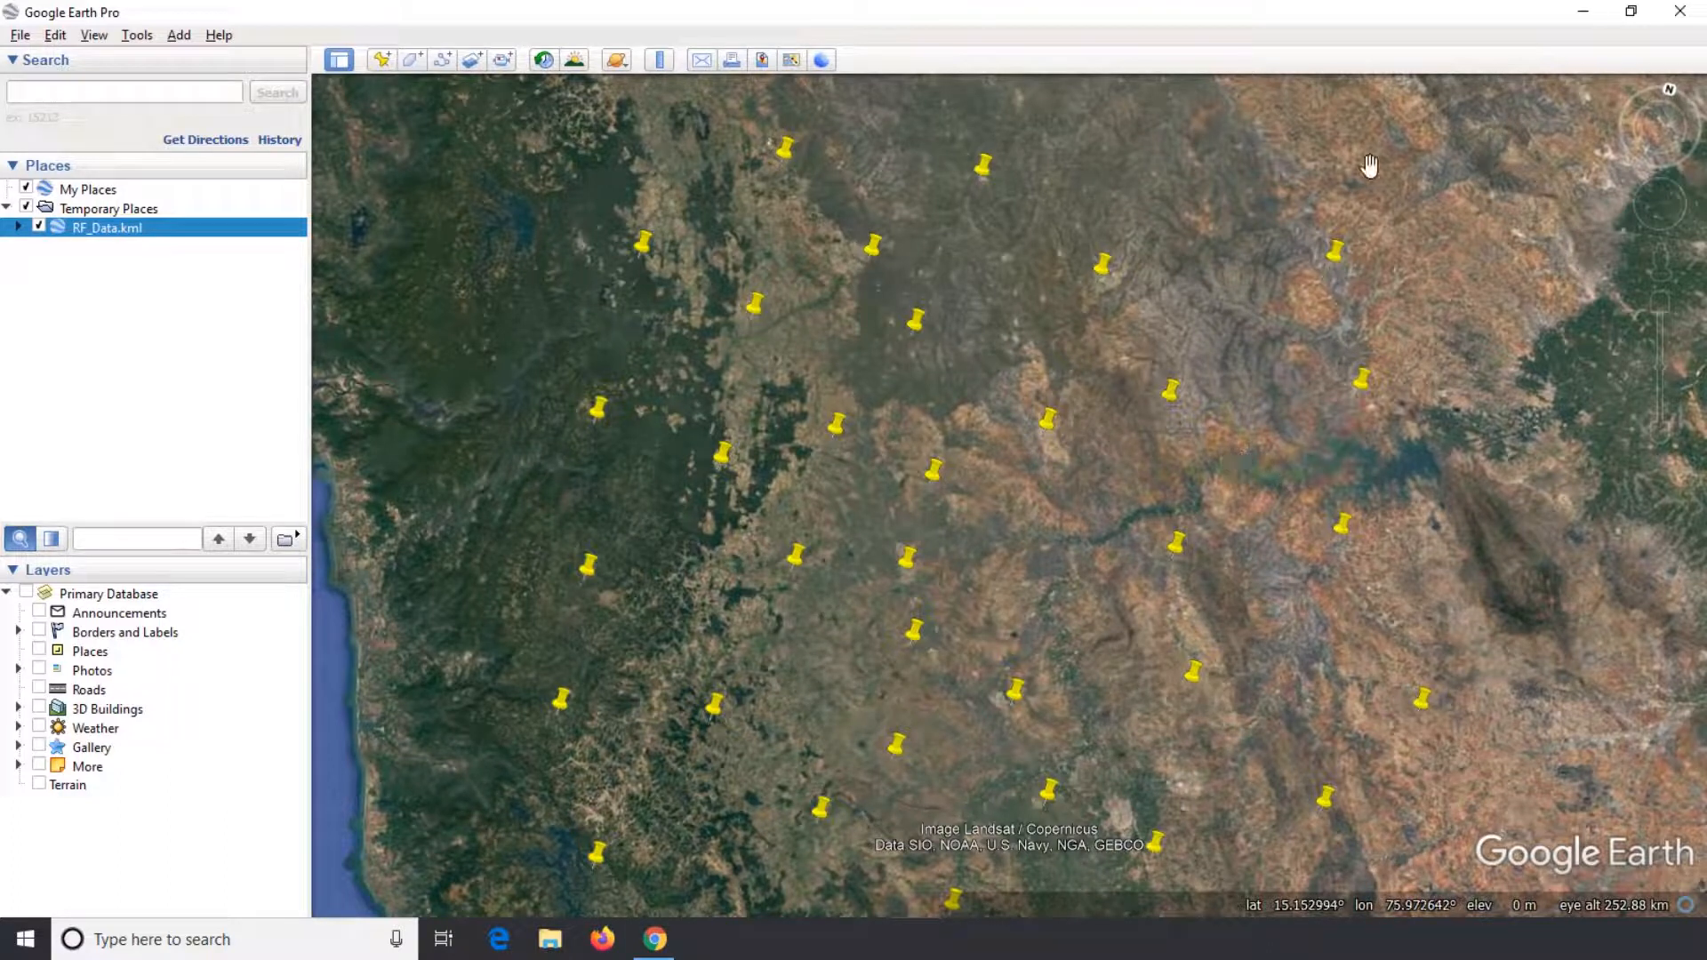
Switch back to QGIS and remove the exported KML copy of RF_Data from the project
click(1583, 11)
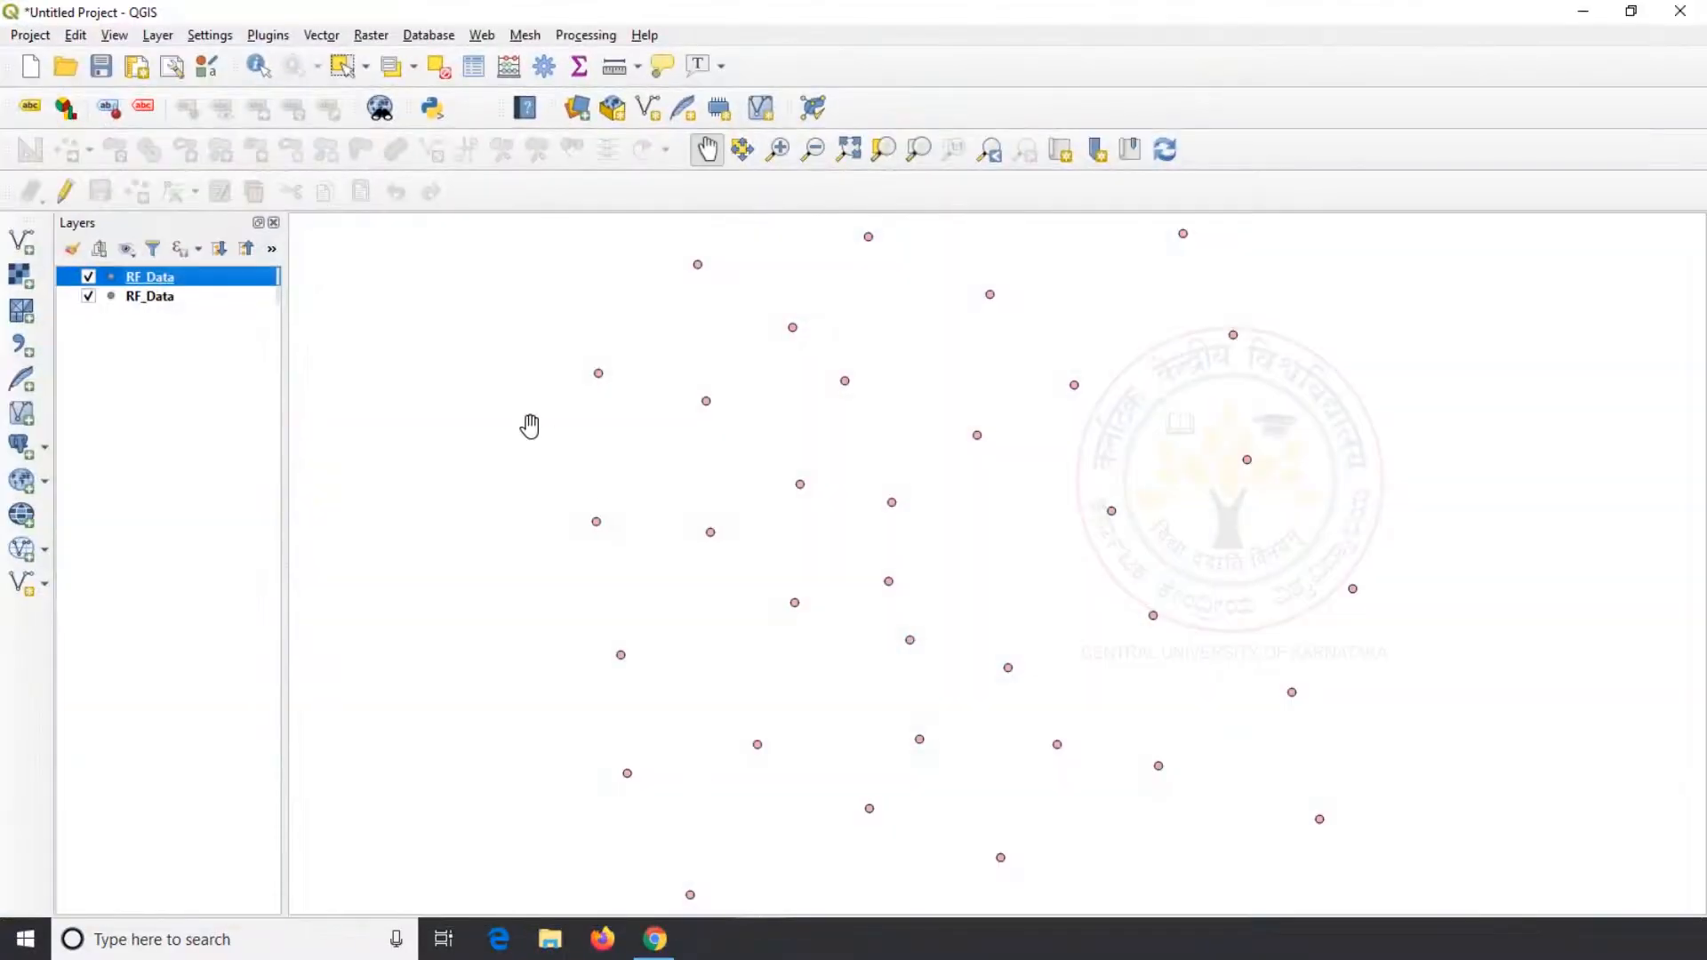
right_click(204, 282)
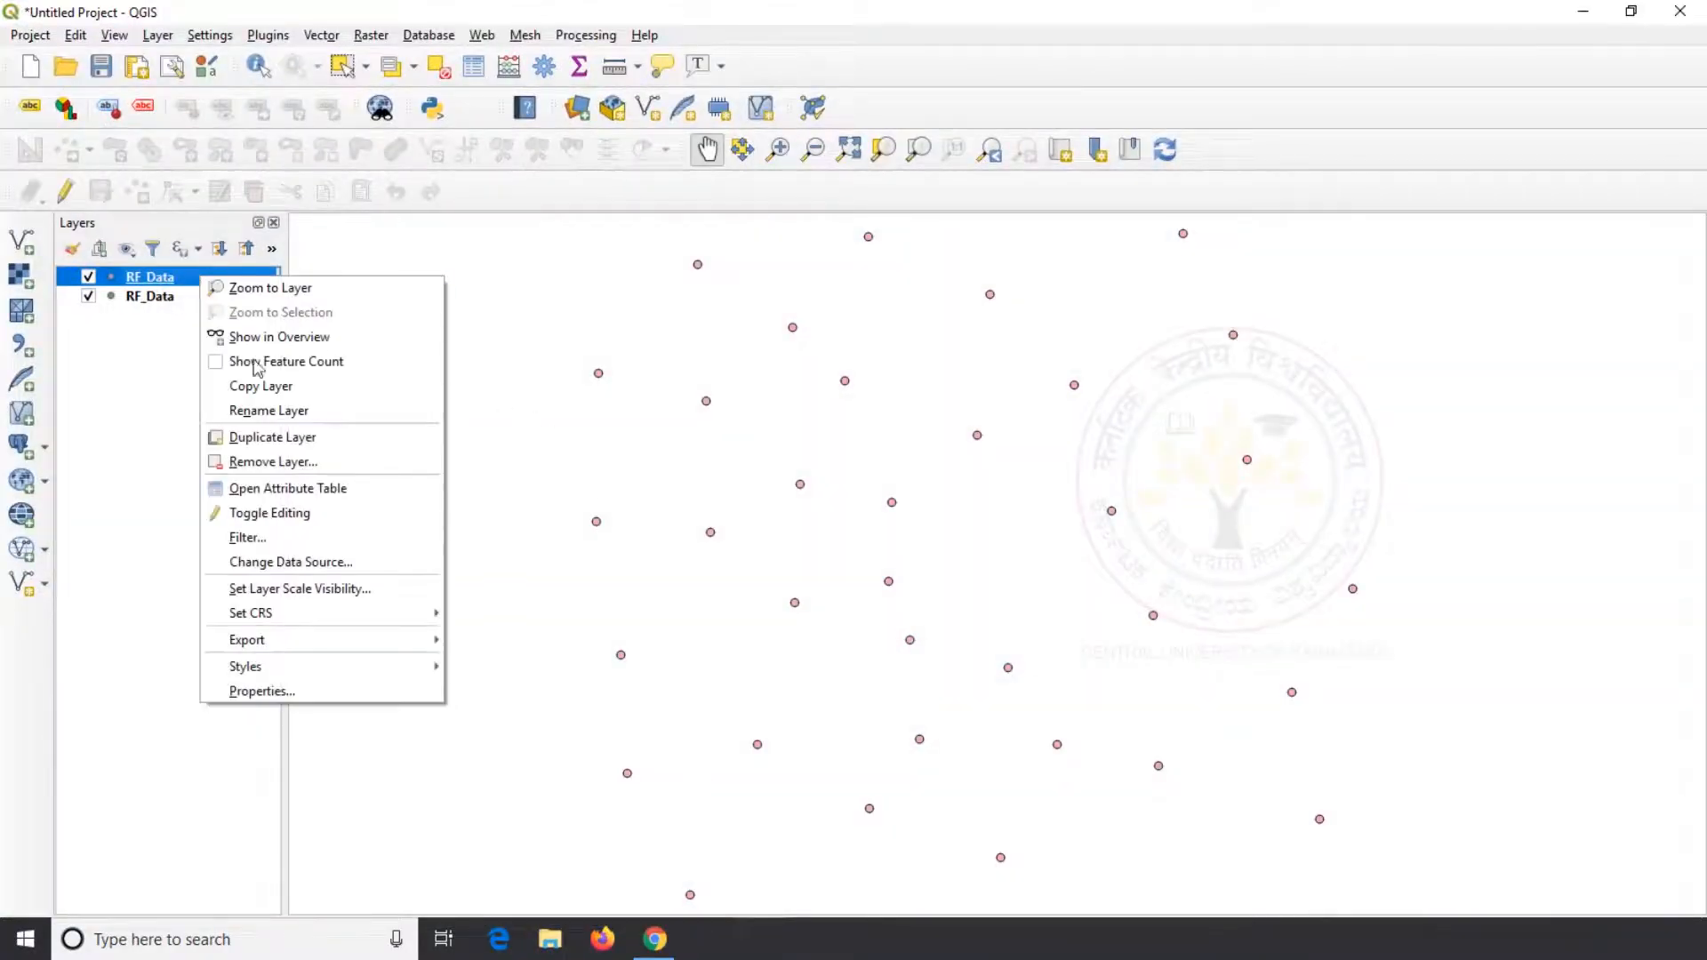
click(267, 461)
click(791, 507)
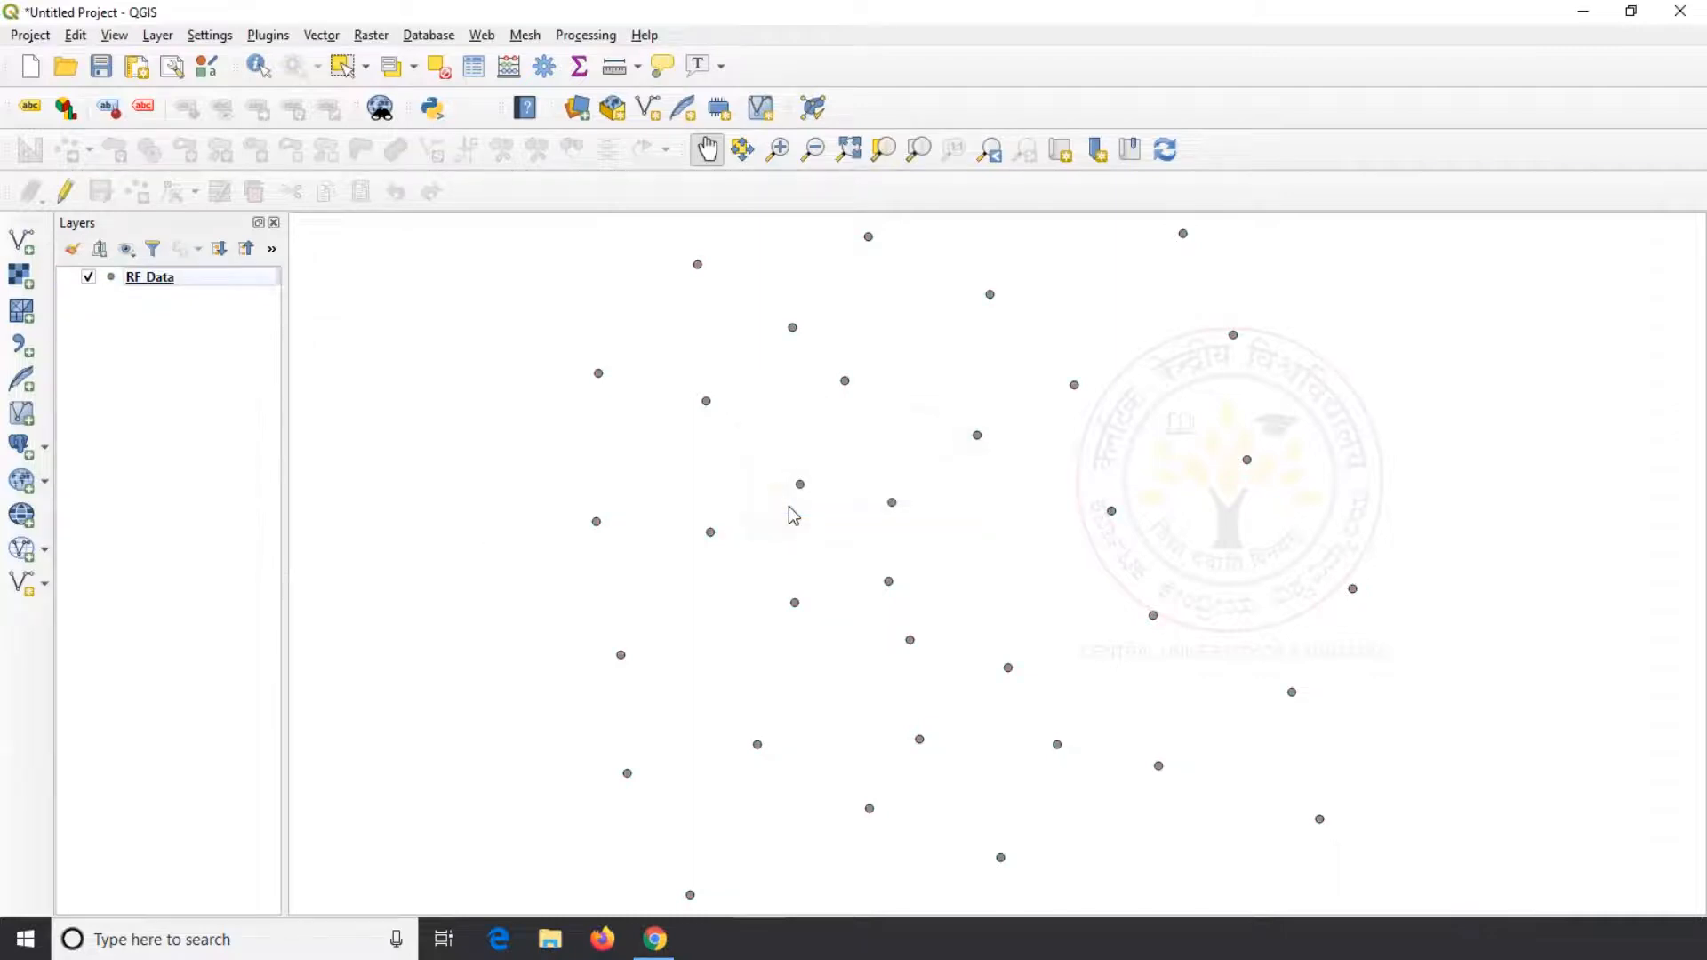
Display the Processing Toolbox and narrow its panel to give the map more room
click(587, 35)
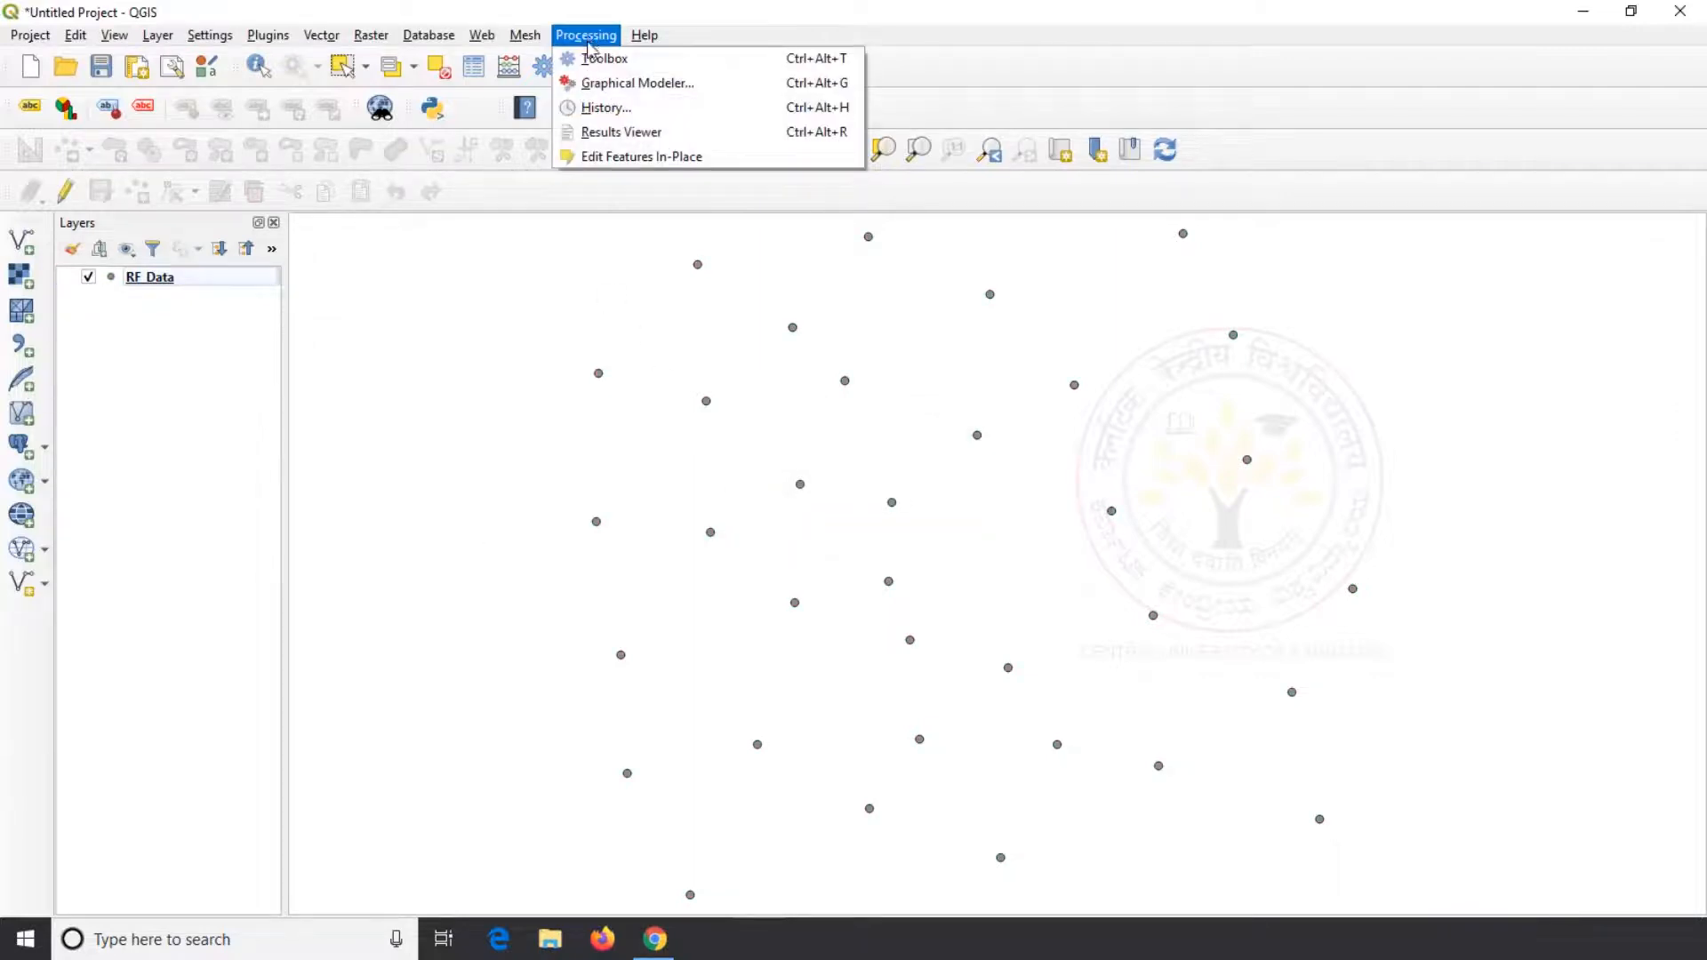
click(598, 58)
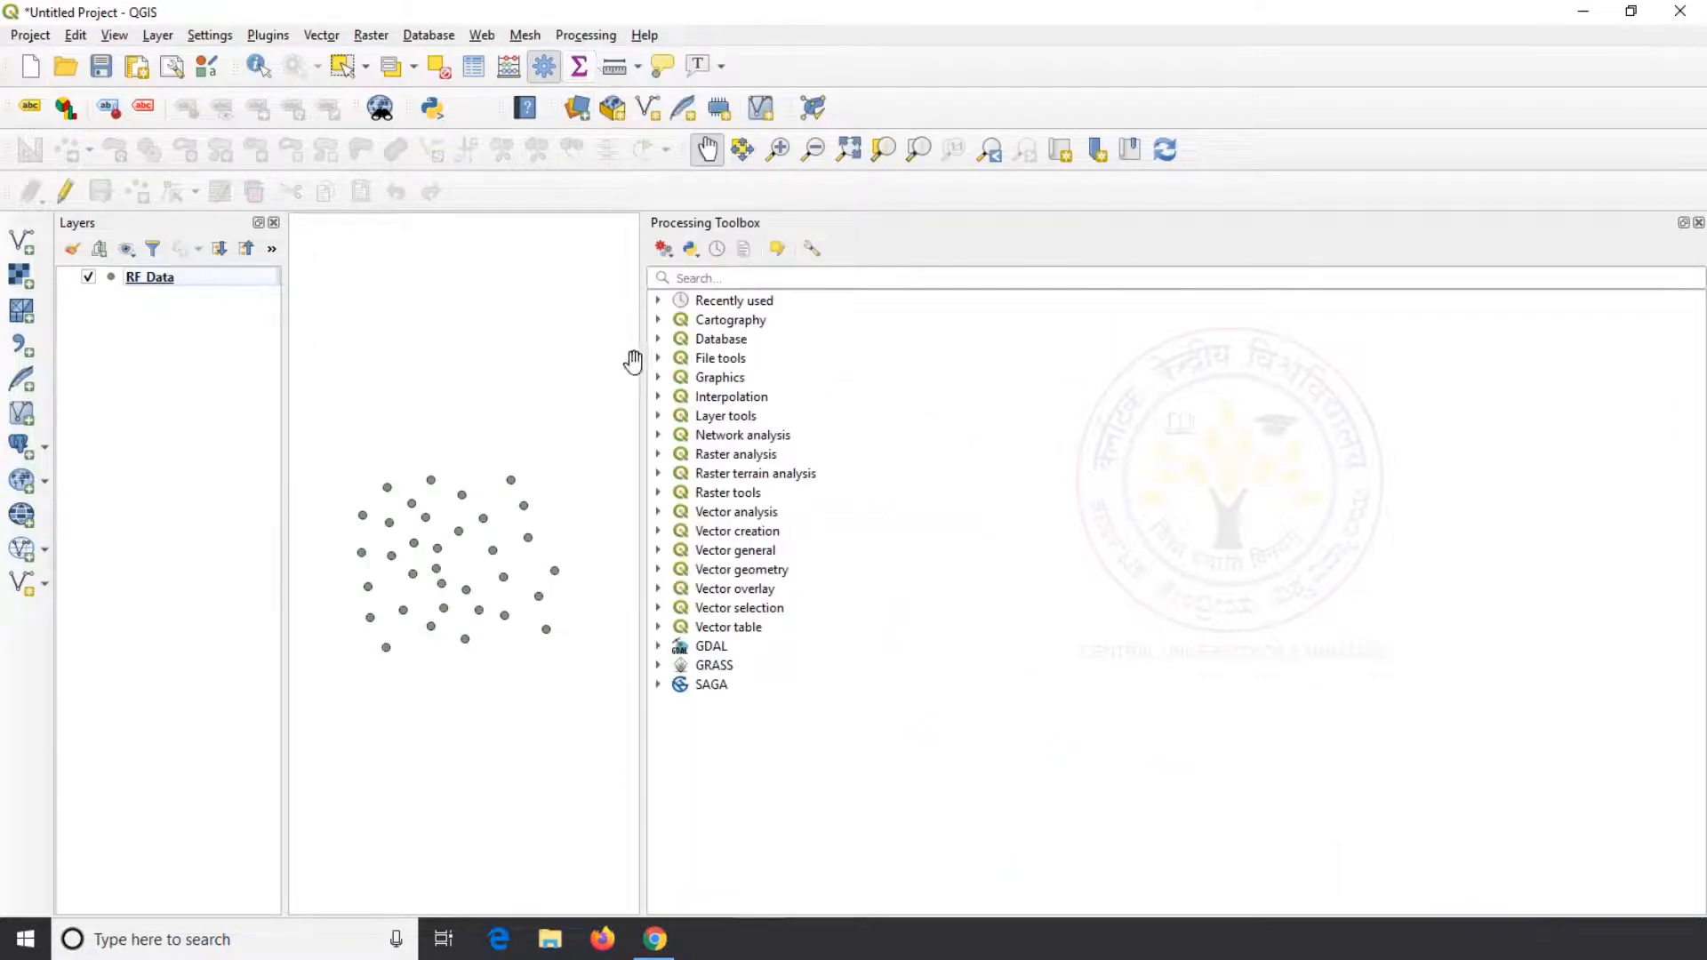
drag(633, 362, 1428, 427)
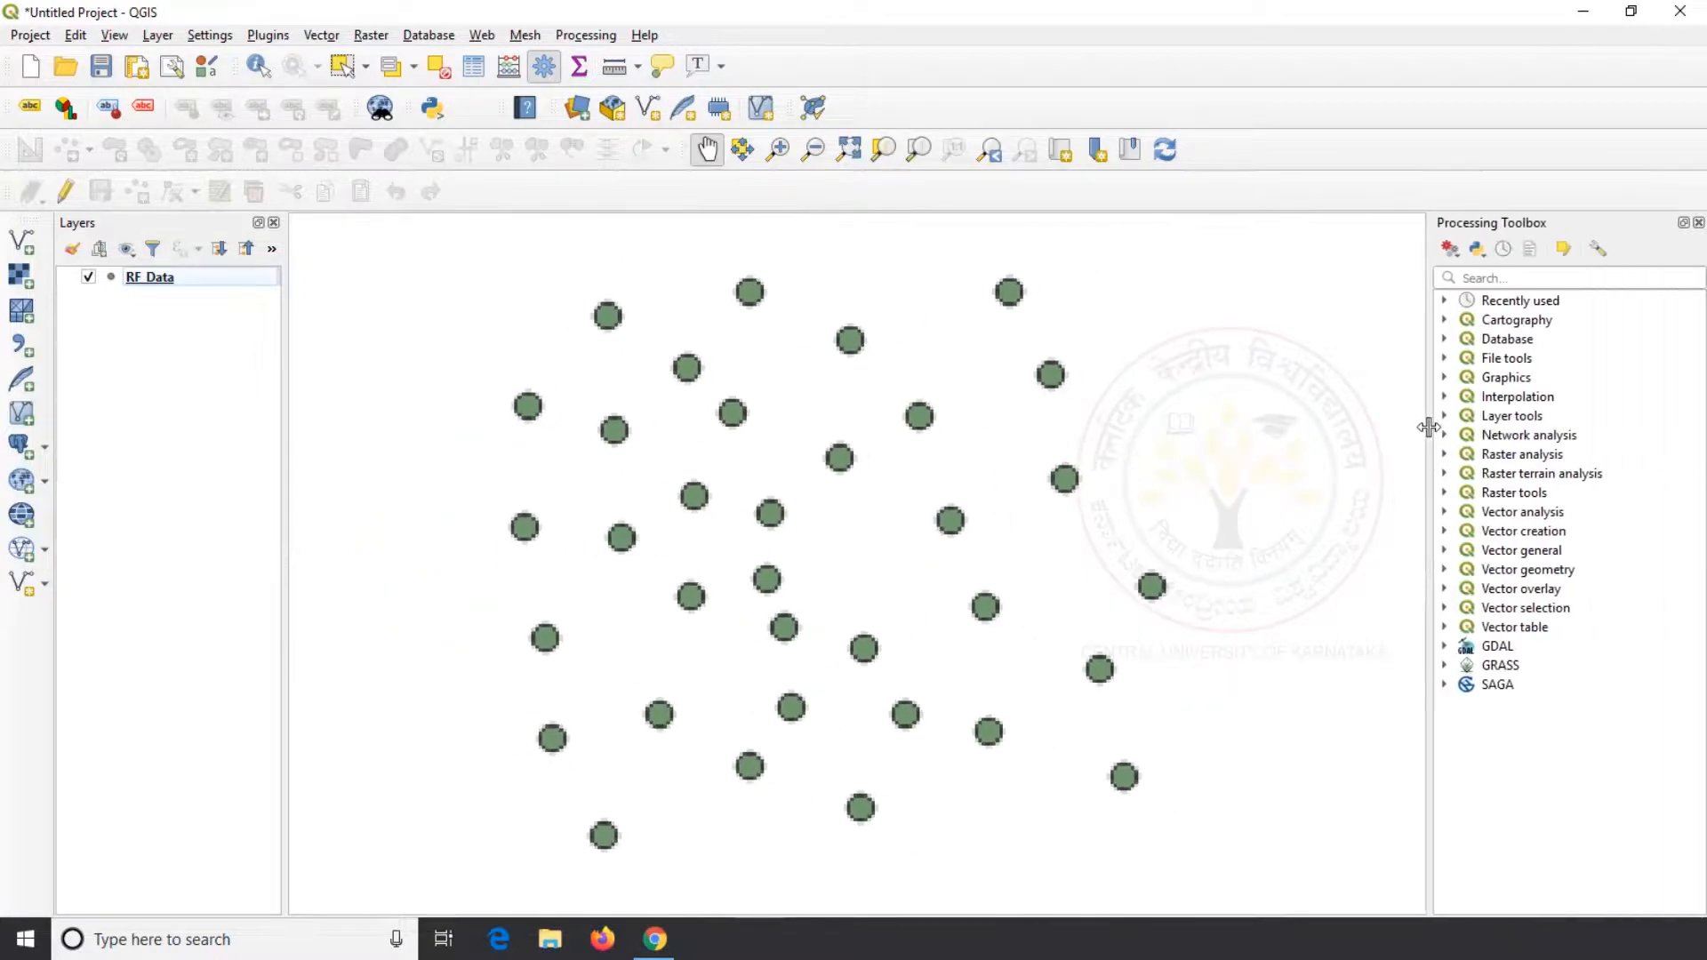
Start IDW interpolation and add the RF_Data layer with attribute RF_mm as a Points input
click(1444, 398)
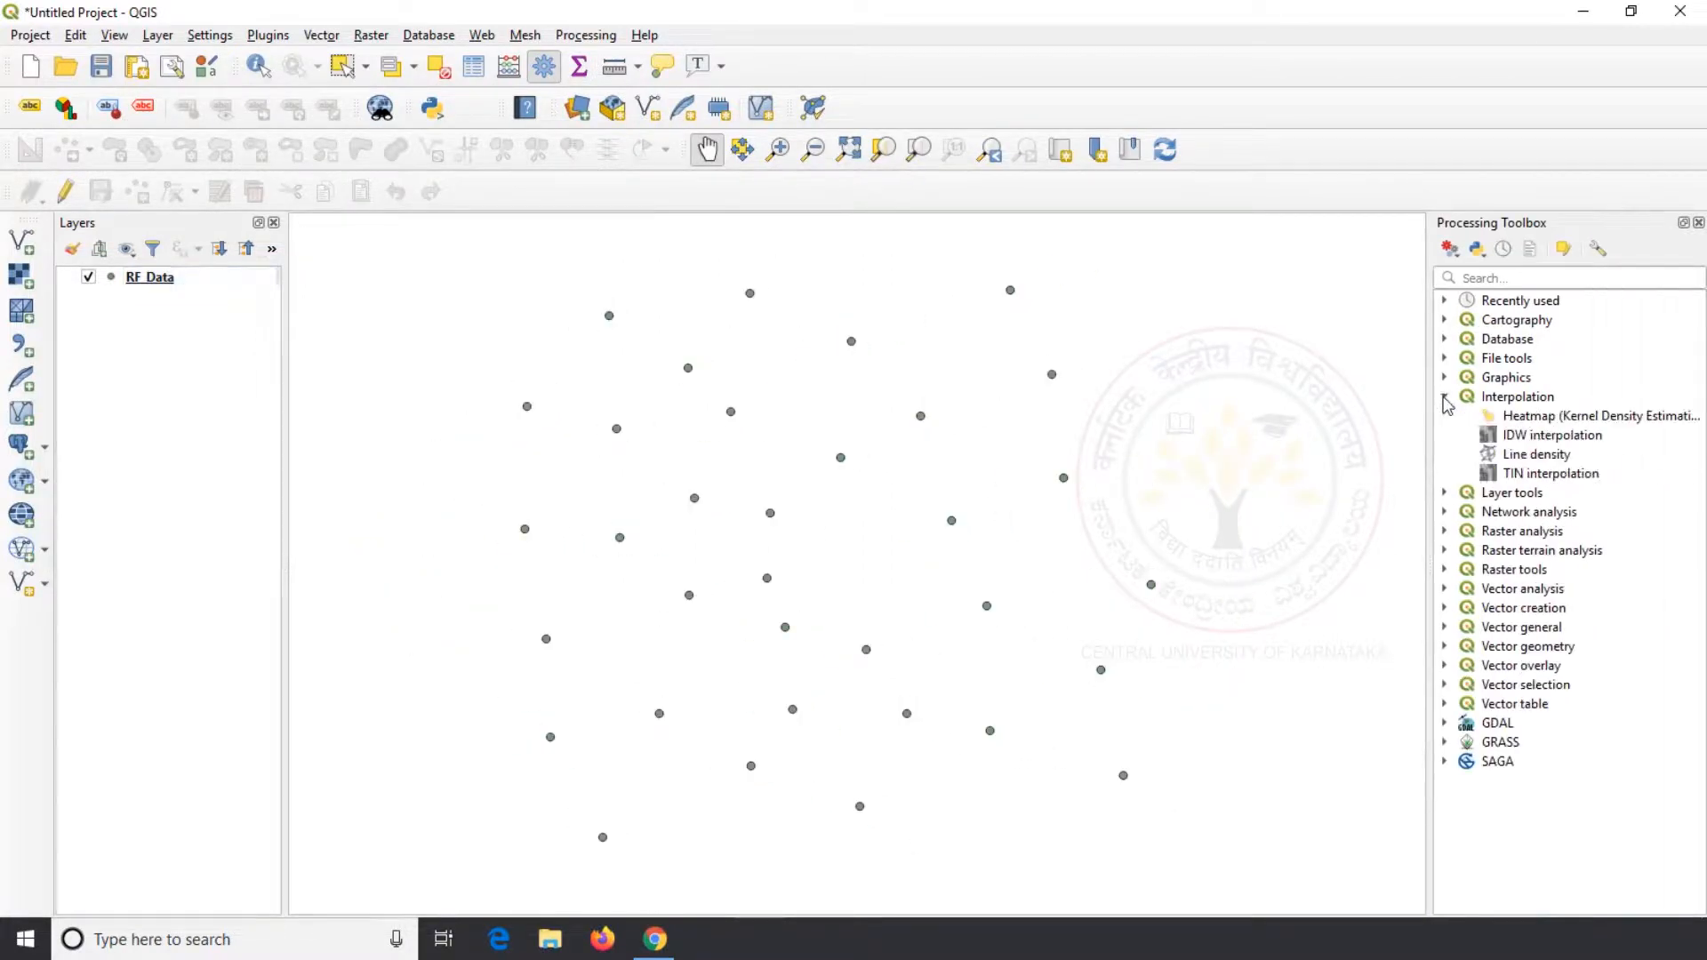
double_click(1533, 438)
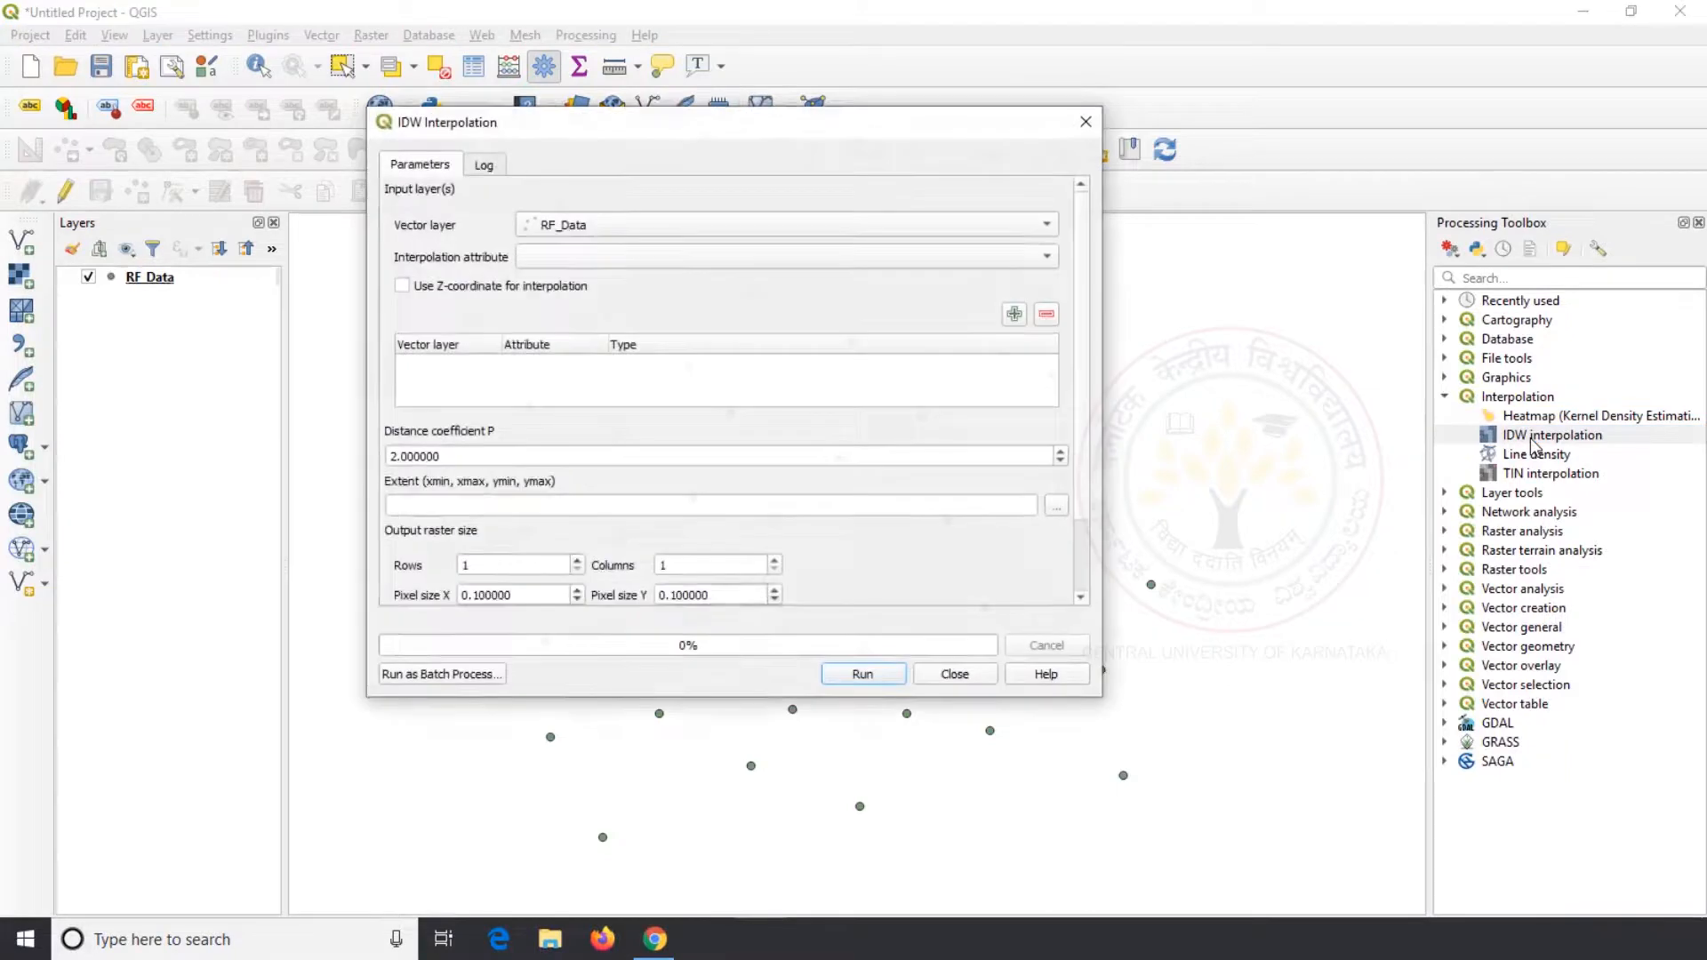
click(1047, 227)
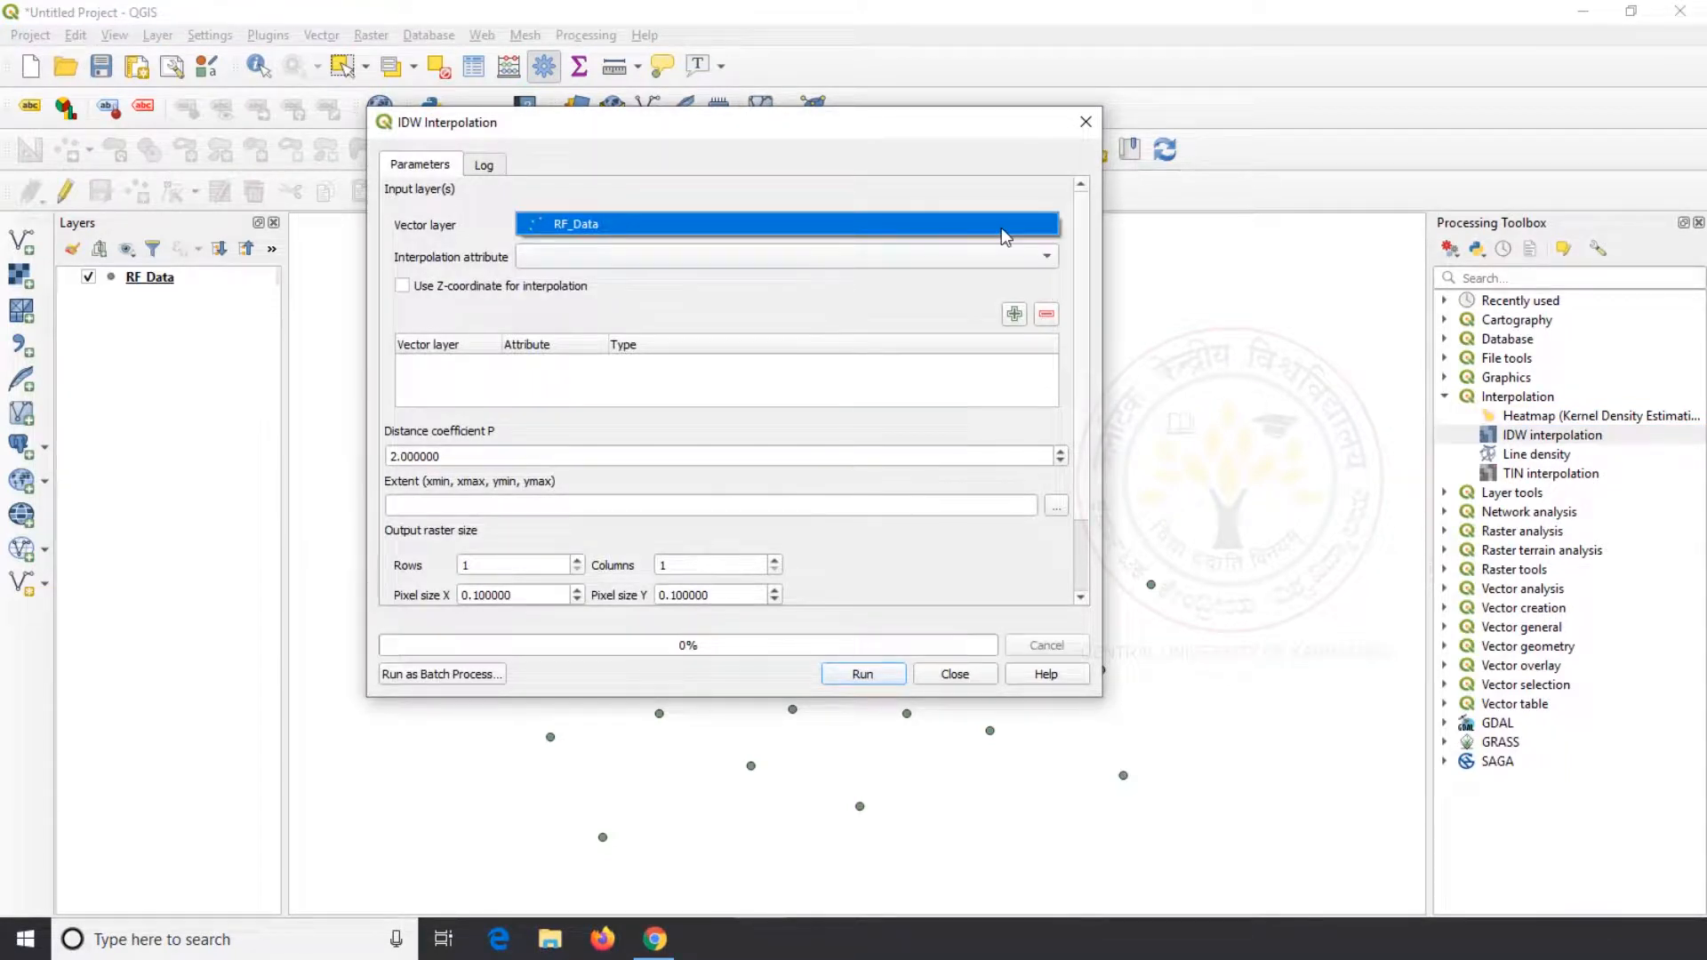
click(1001, 229)
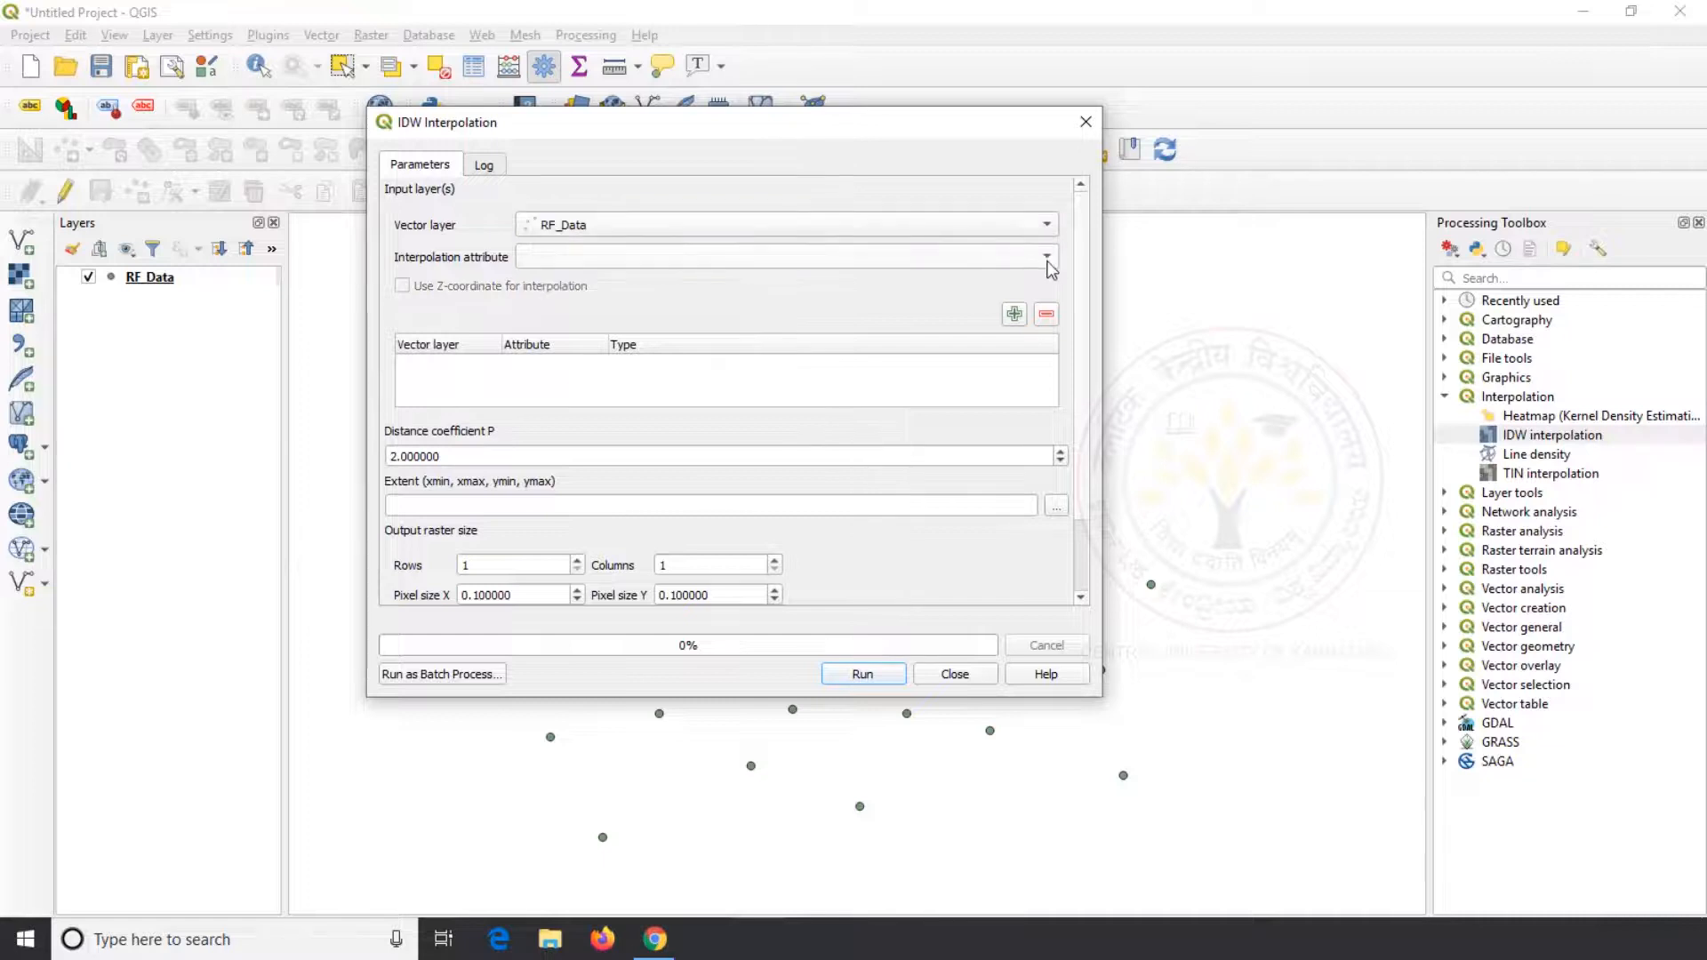
click(1047, 257)
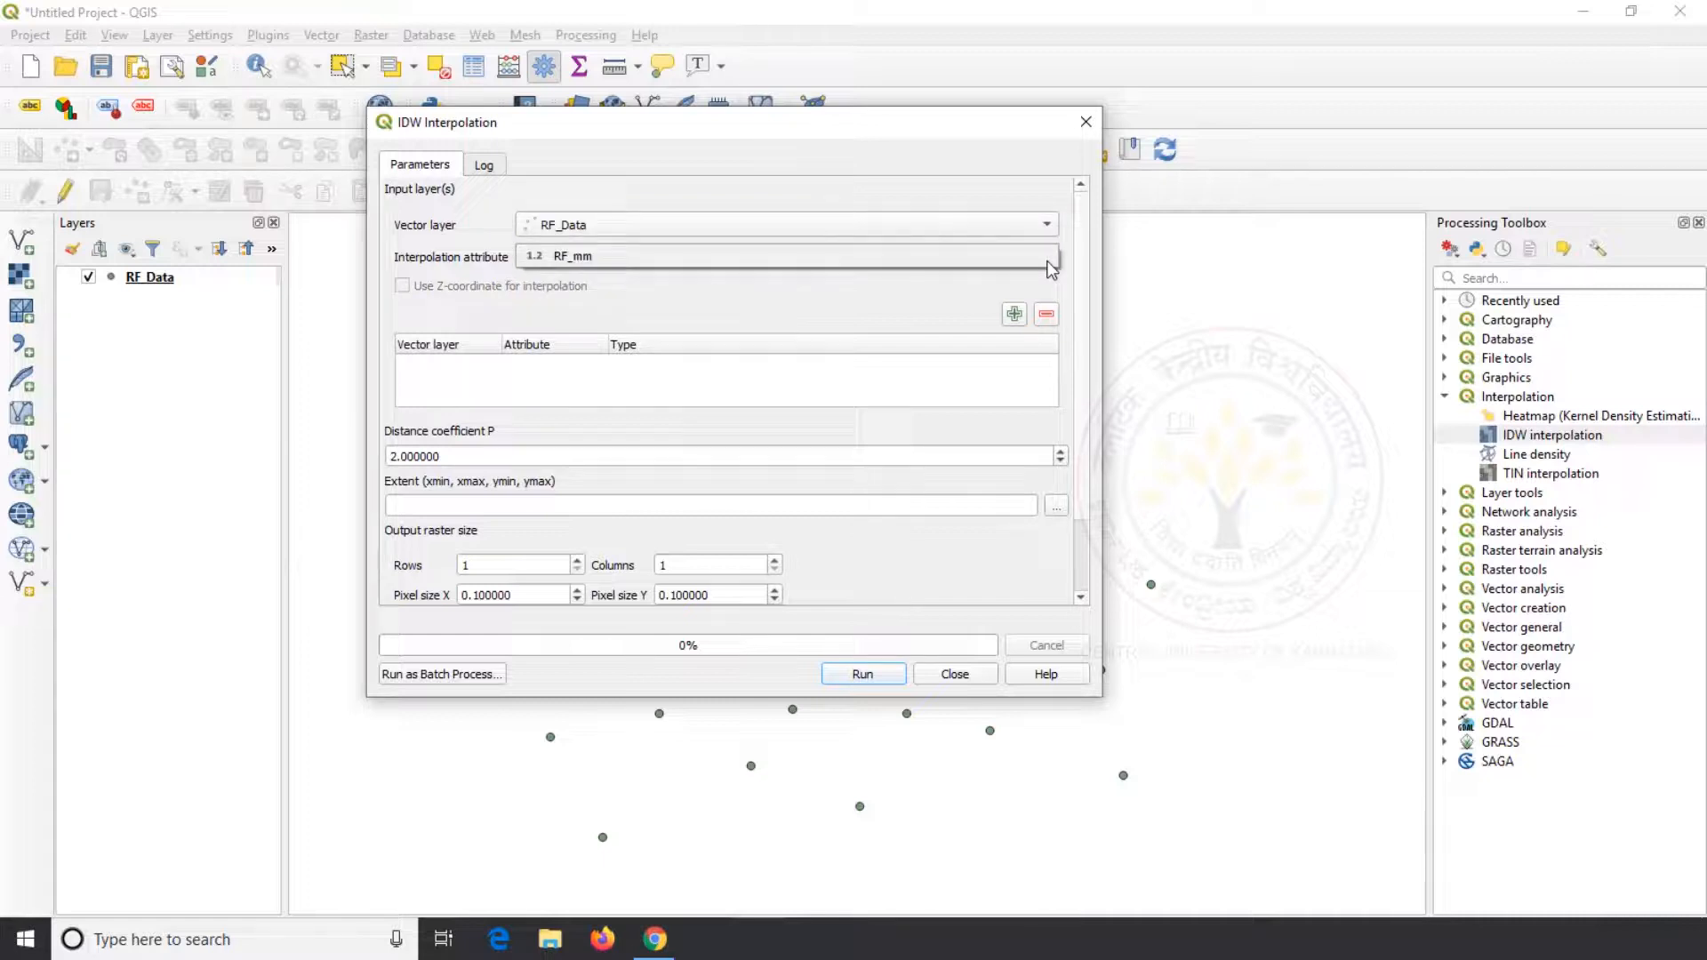
click(978, 260)
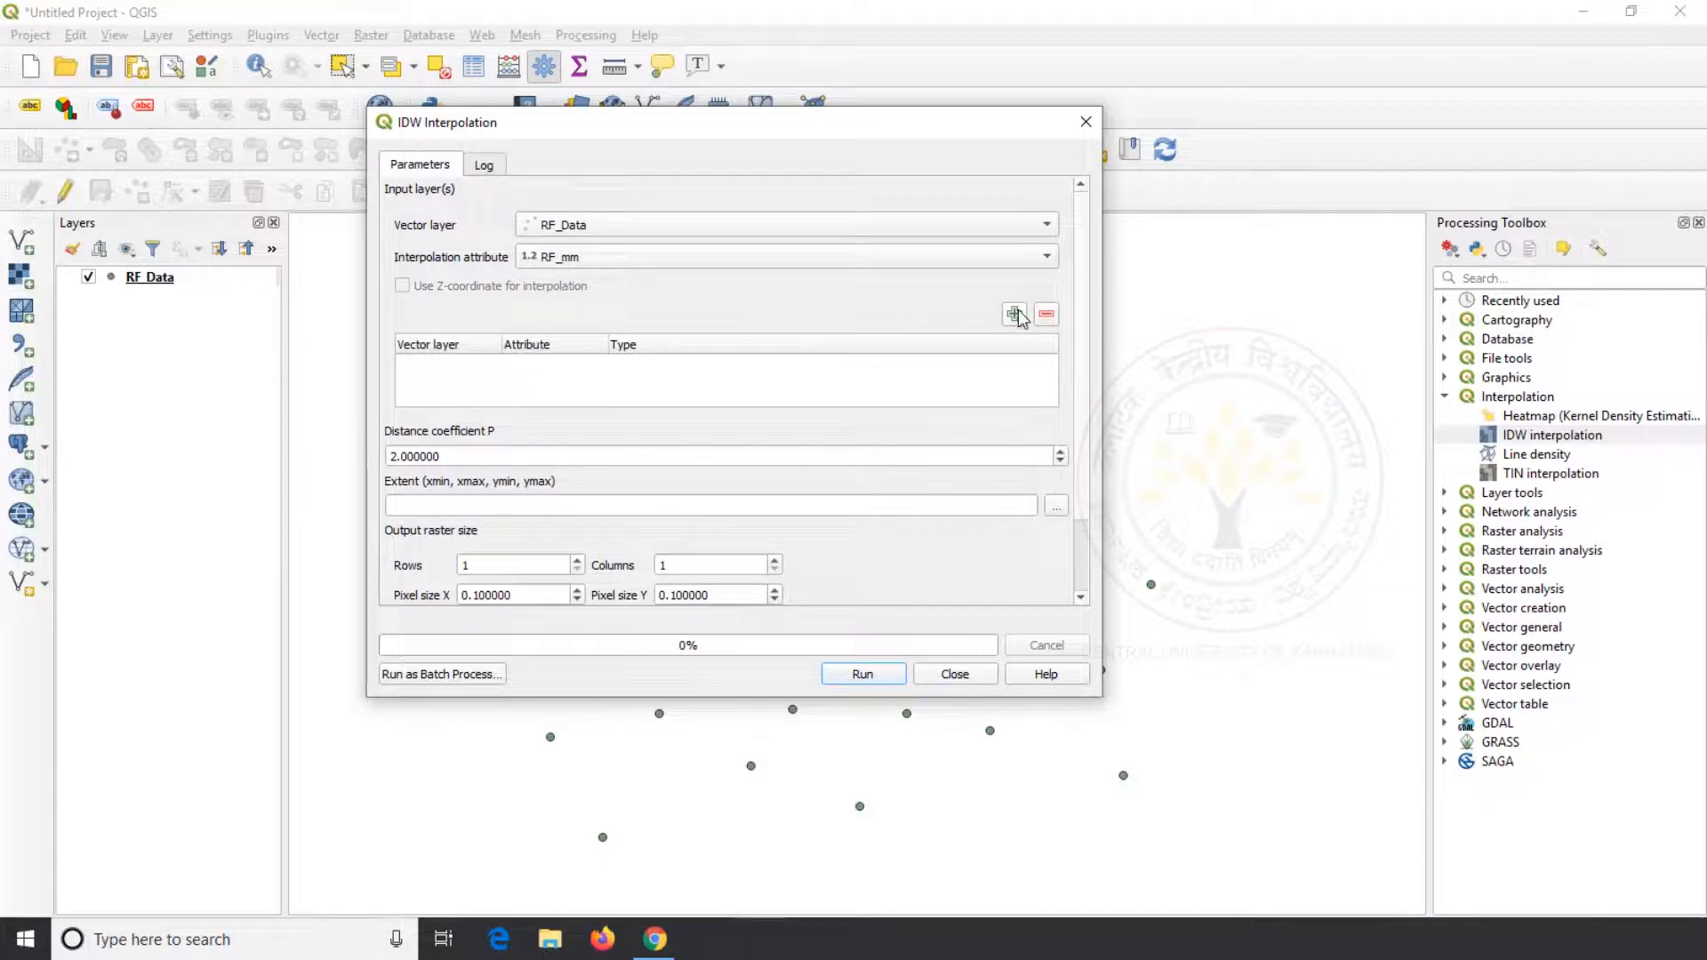
click(1019, 316)
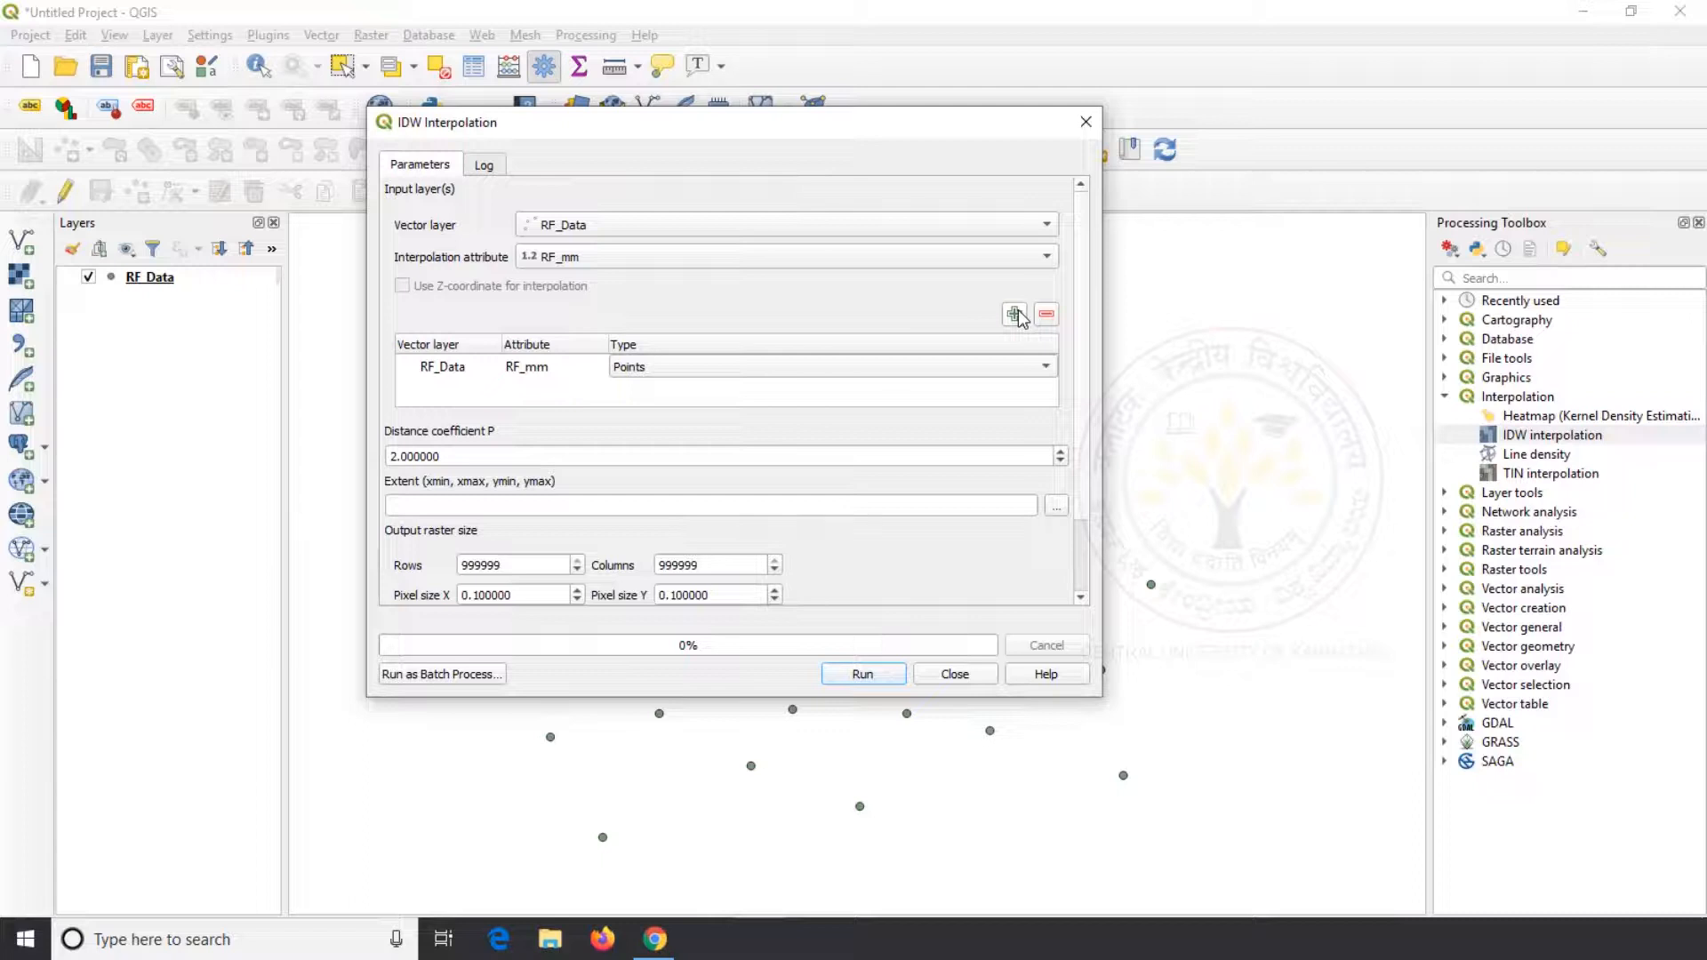
click(1036, 369)
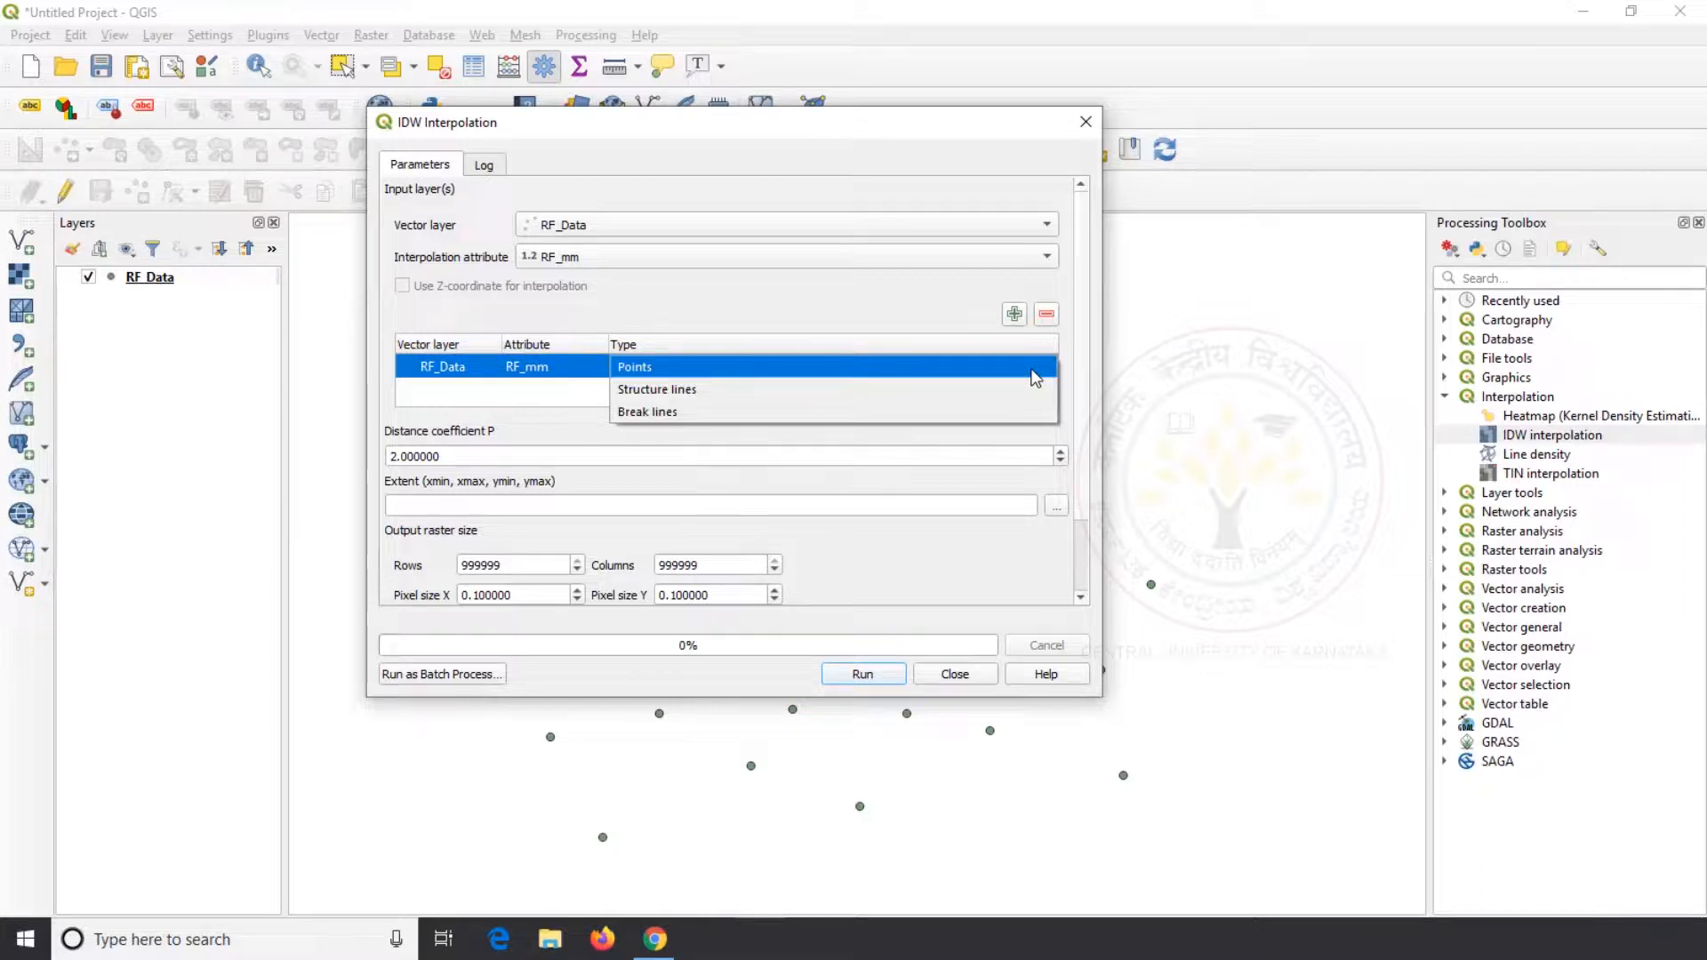
click(1035, 378)
Take the interpolation extent from RF_Data, set the pixel size to 100, run it to a temporary raster and close the tool
click(1061, 511)
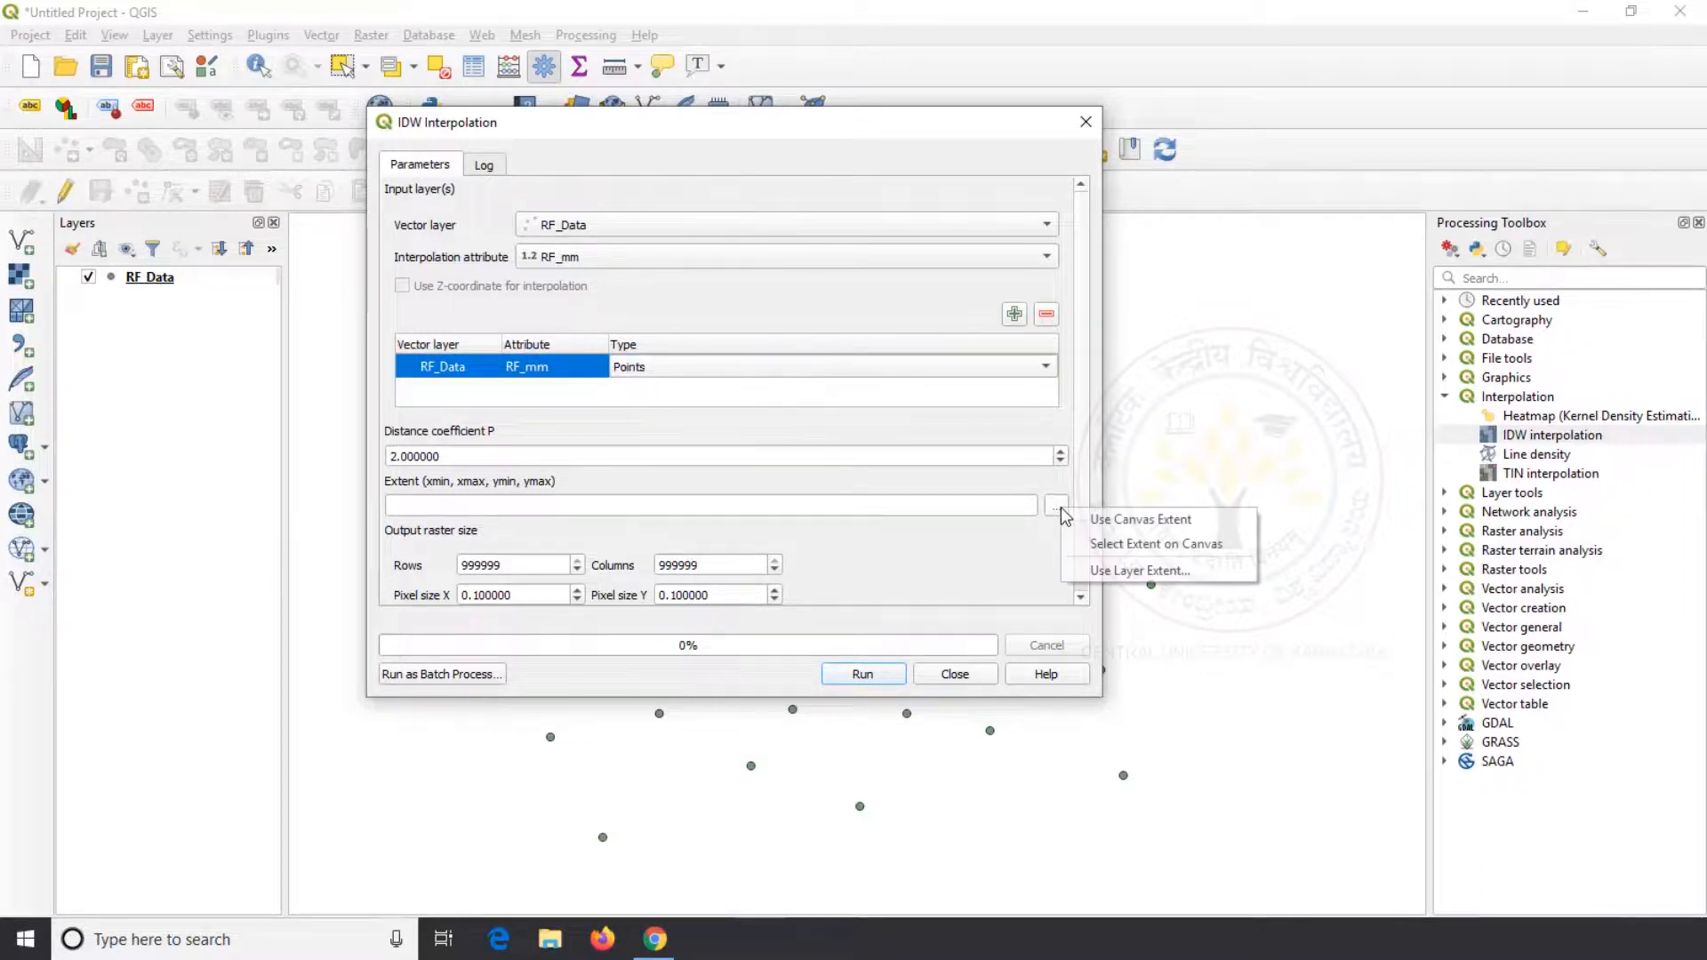
click(1102, 570)
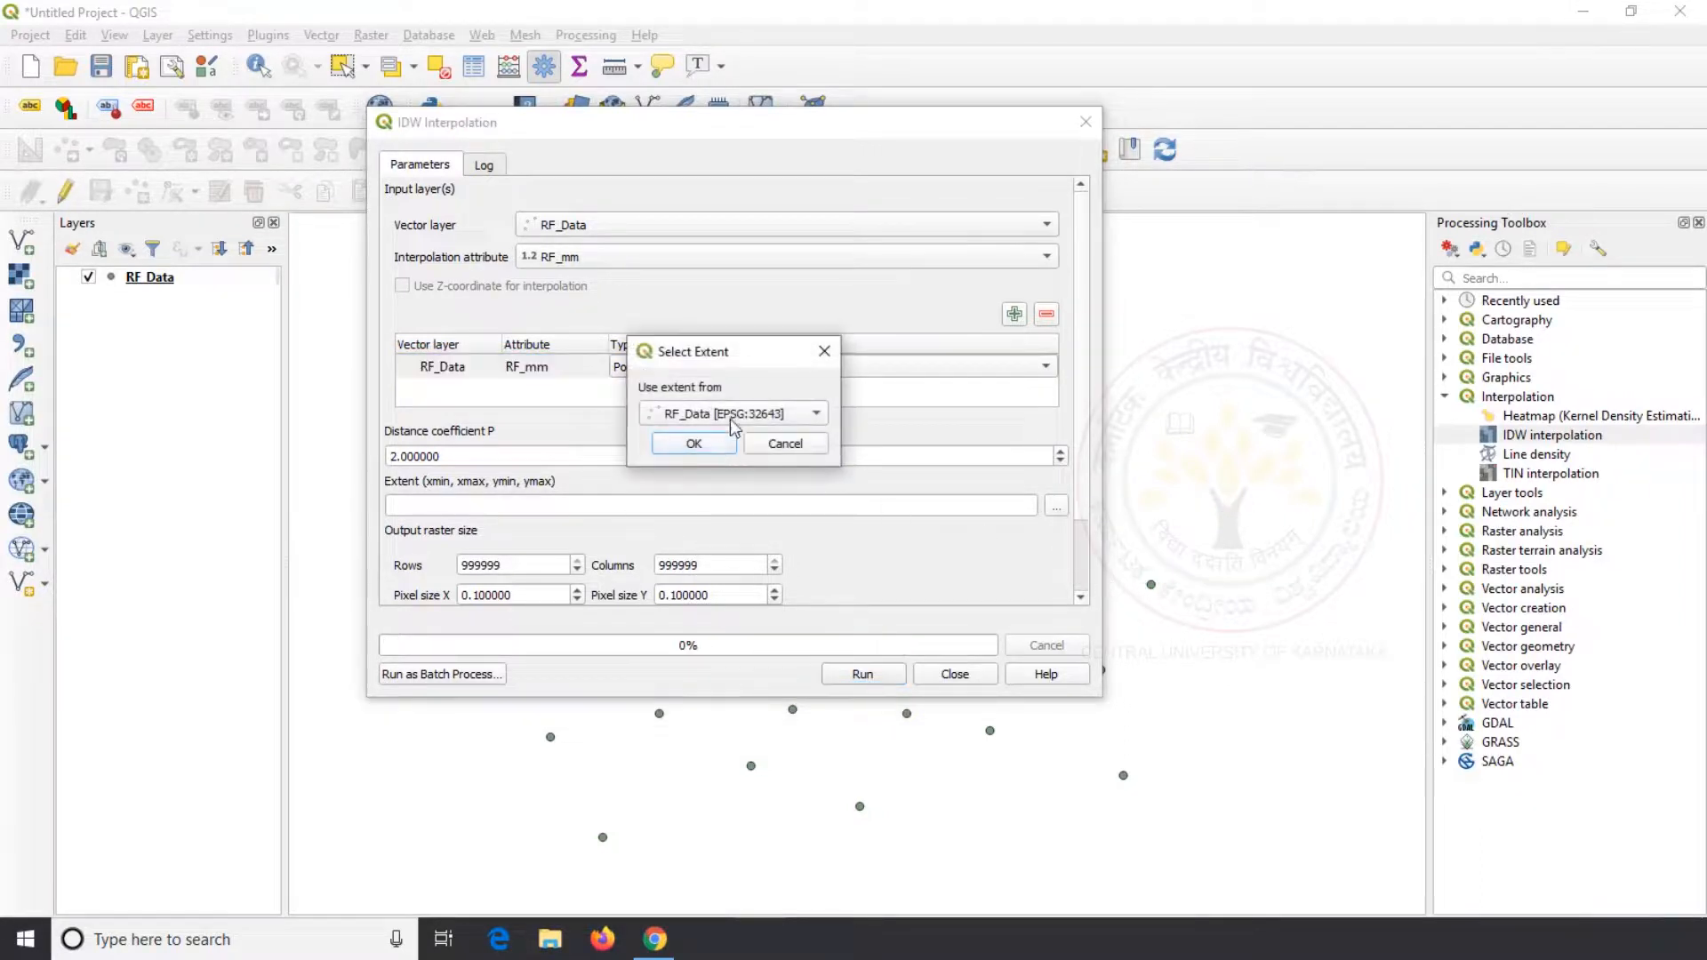
click(717, 444)
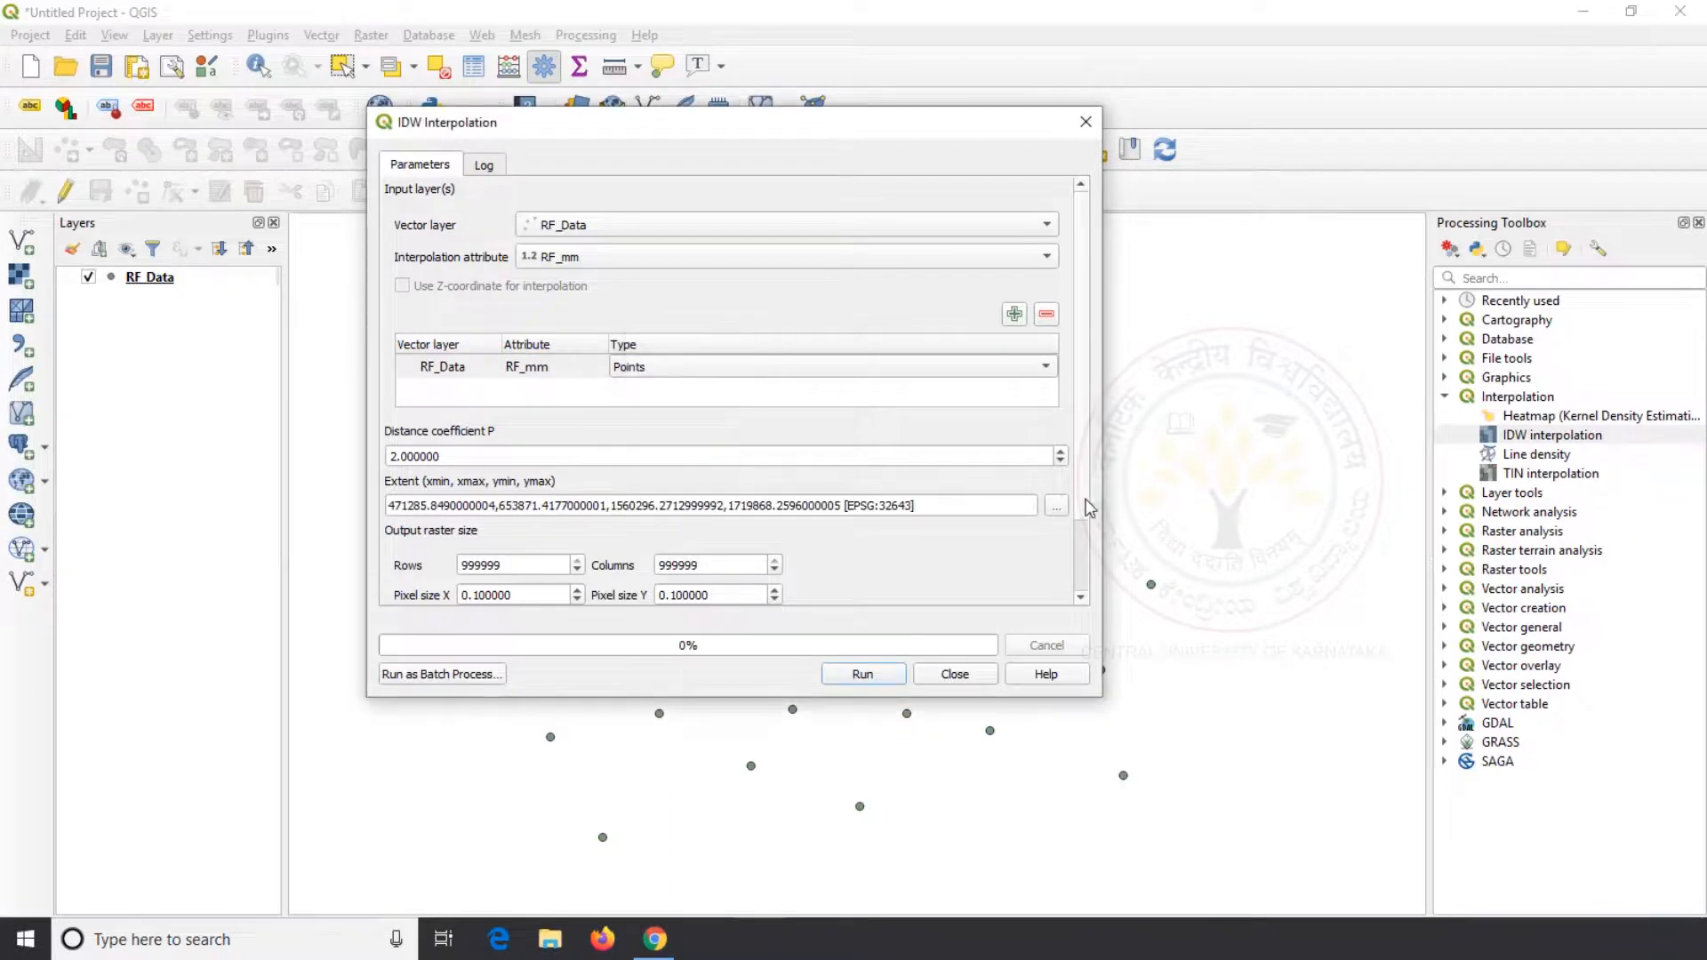
scroll(1090, 533, down, 2)
drag(534, 504, 406, 504)
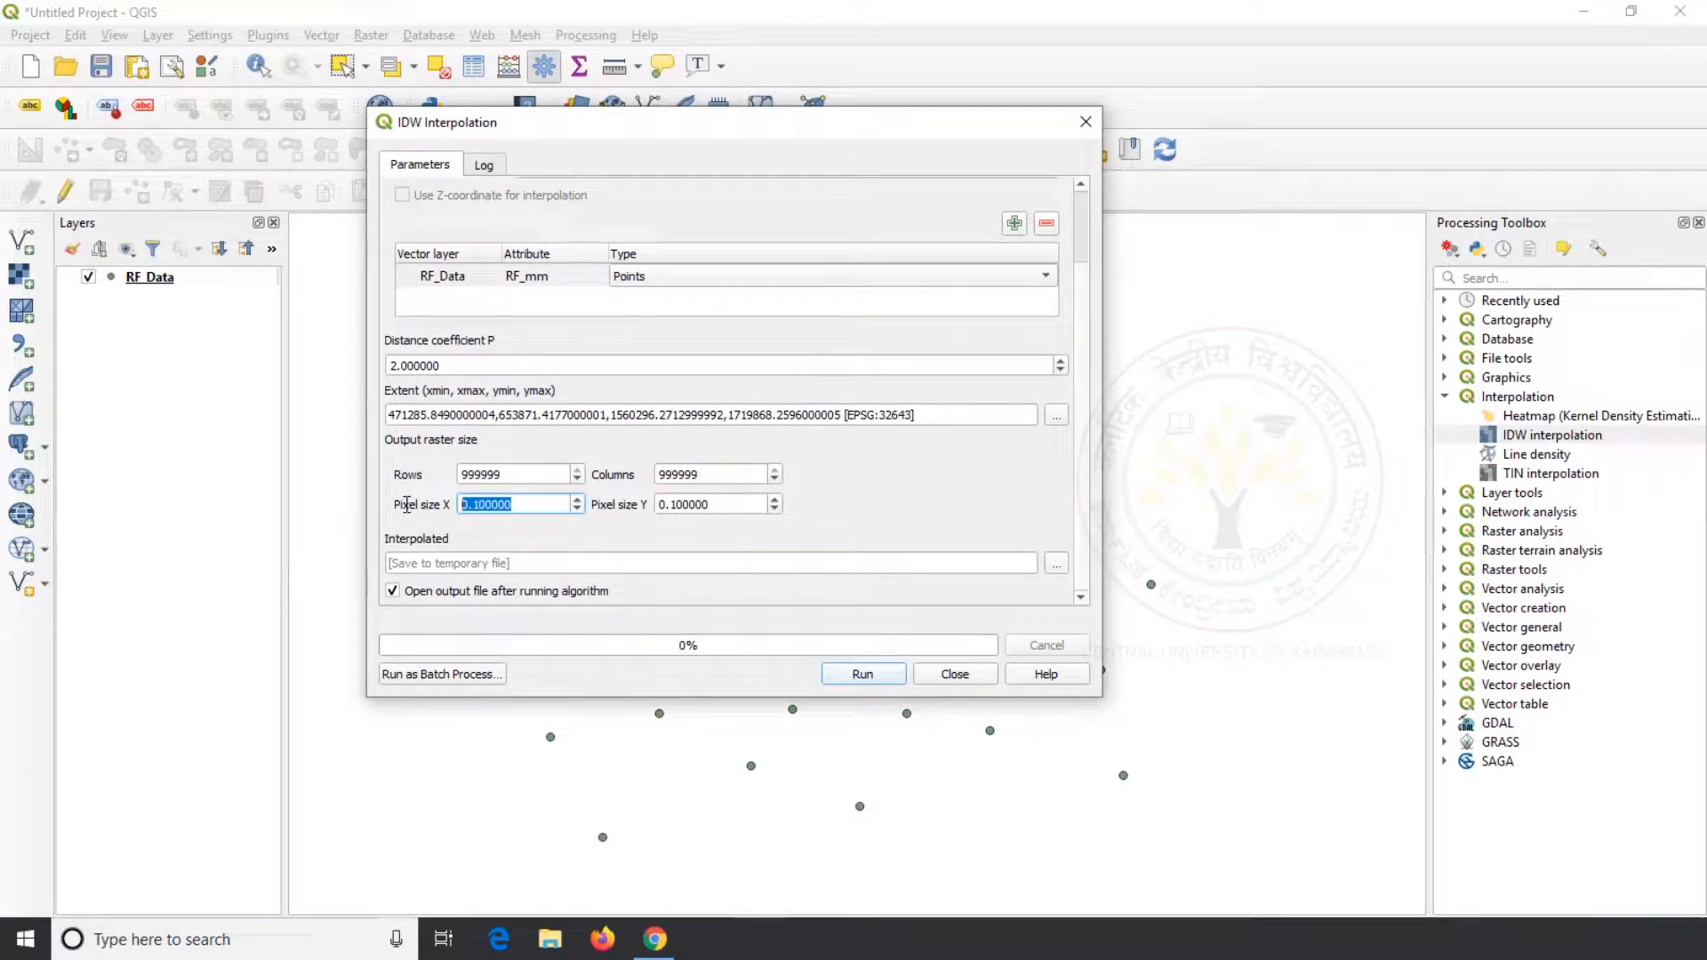
text(100)
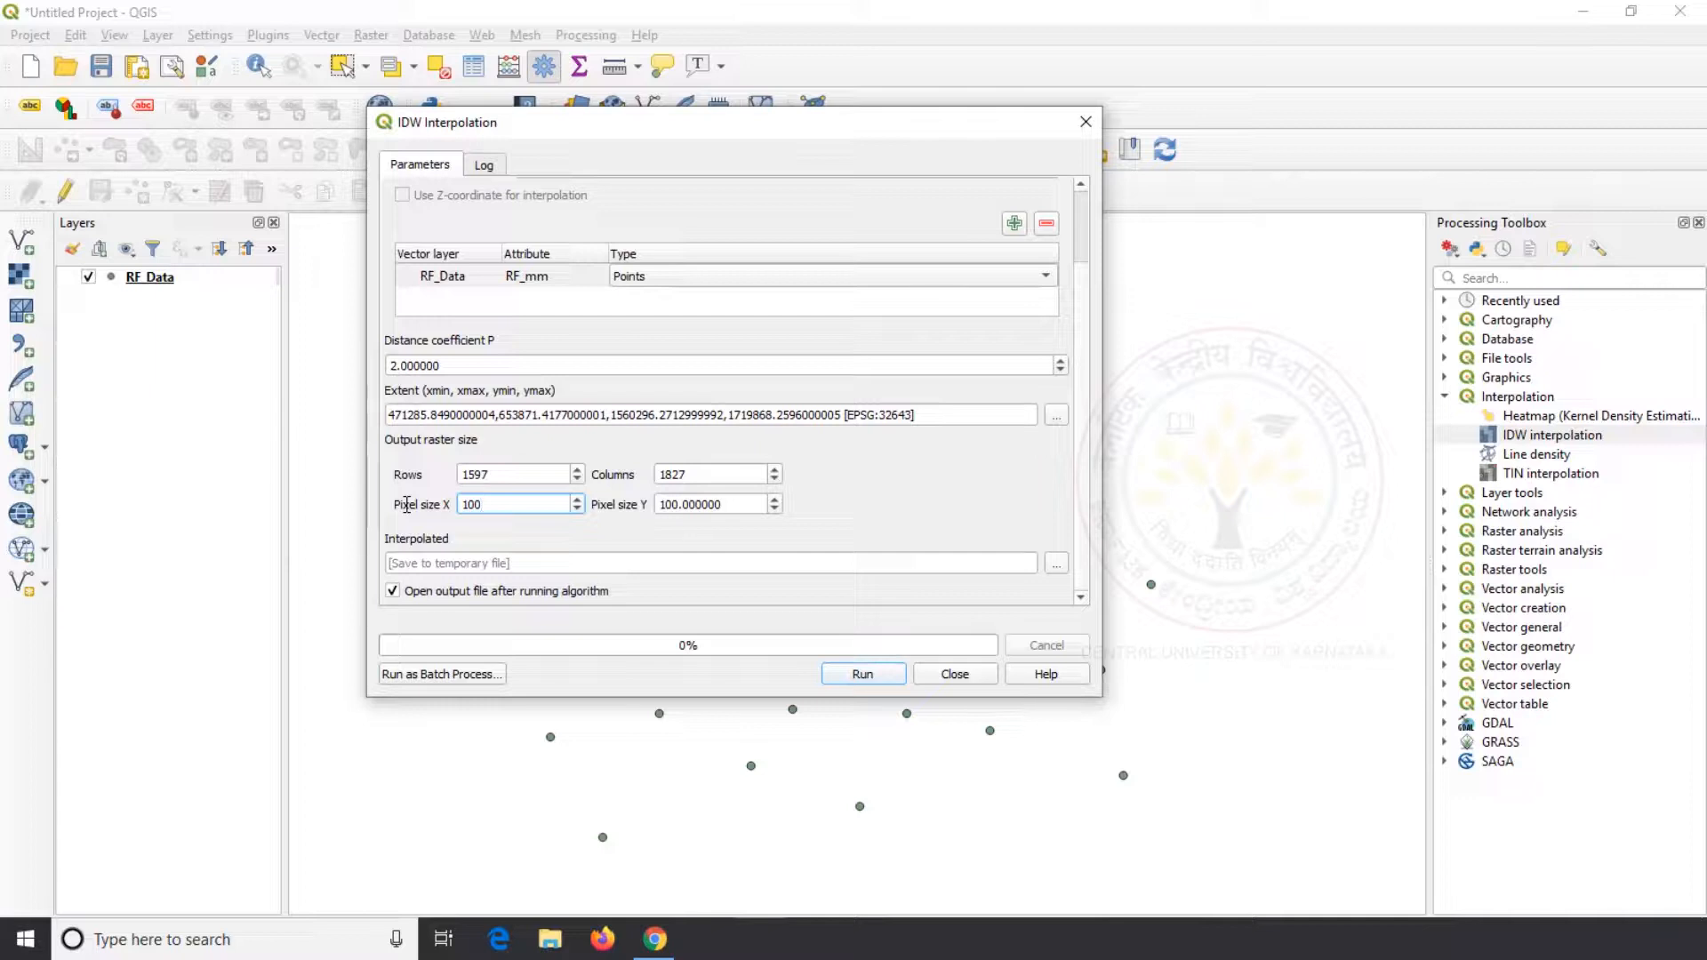
click(859, 675)
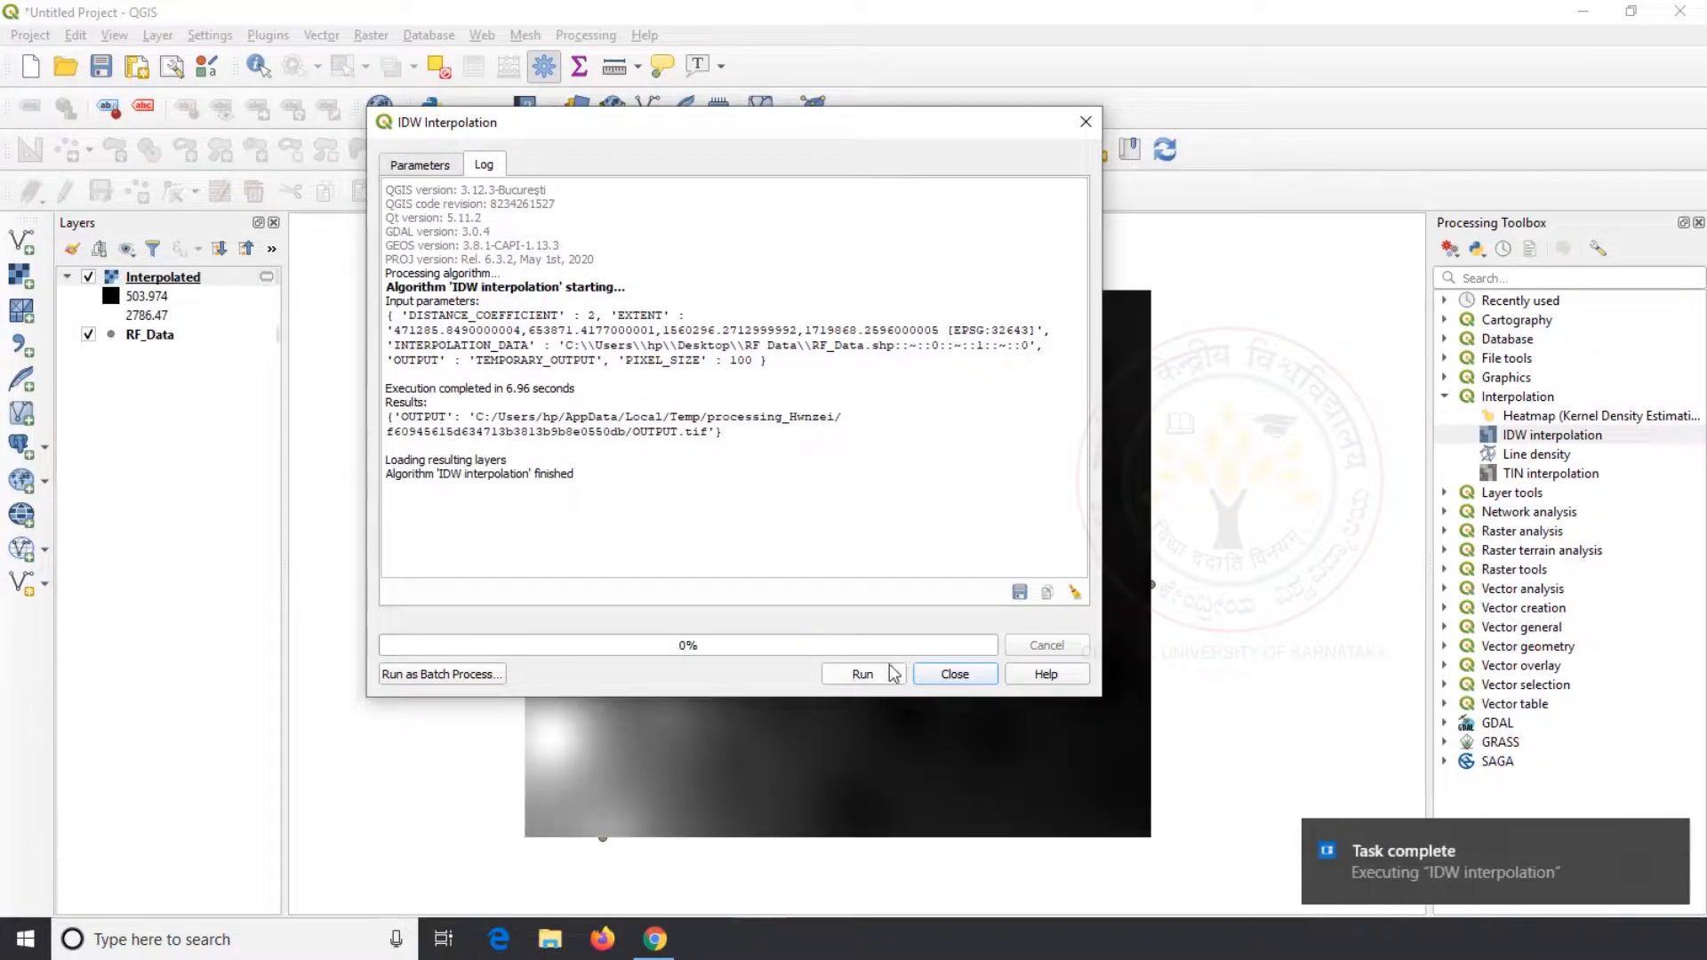
click(952, 673)
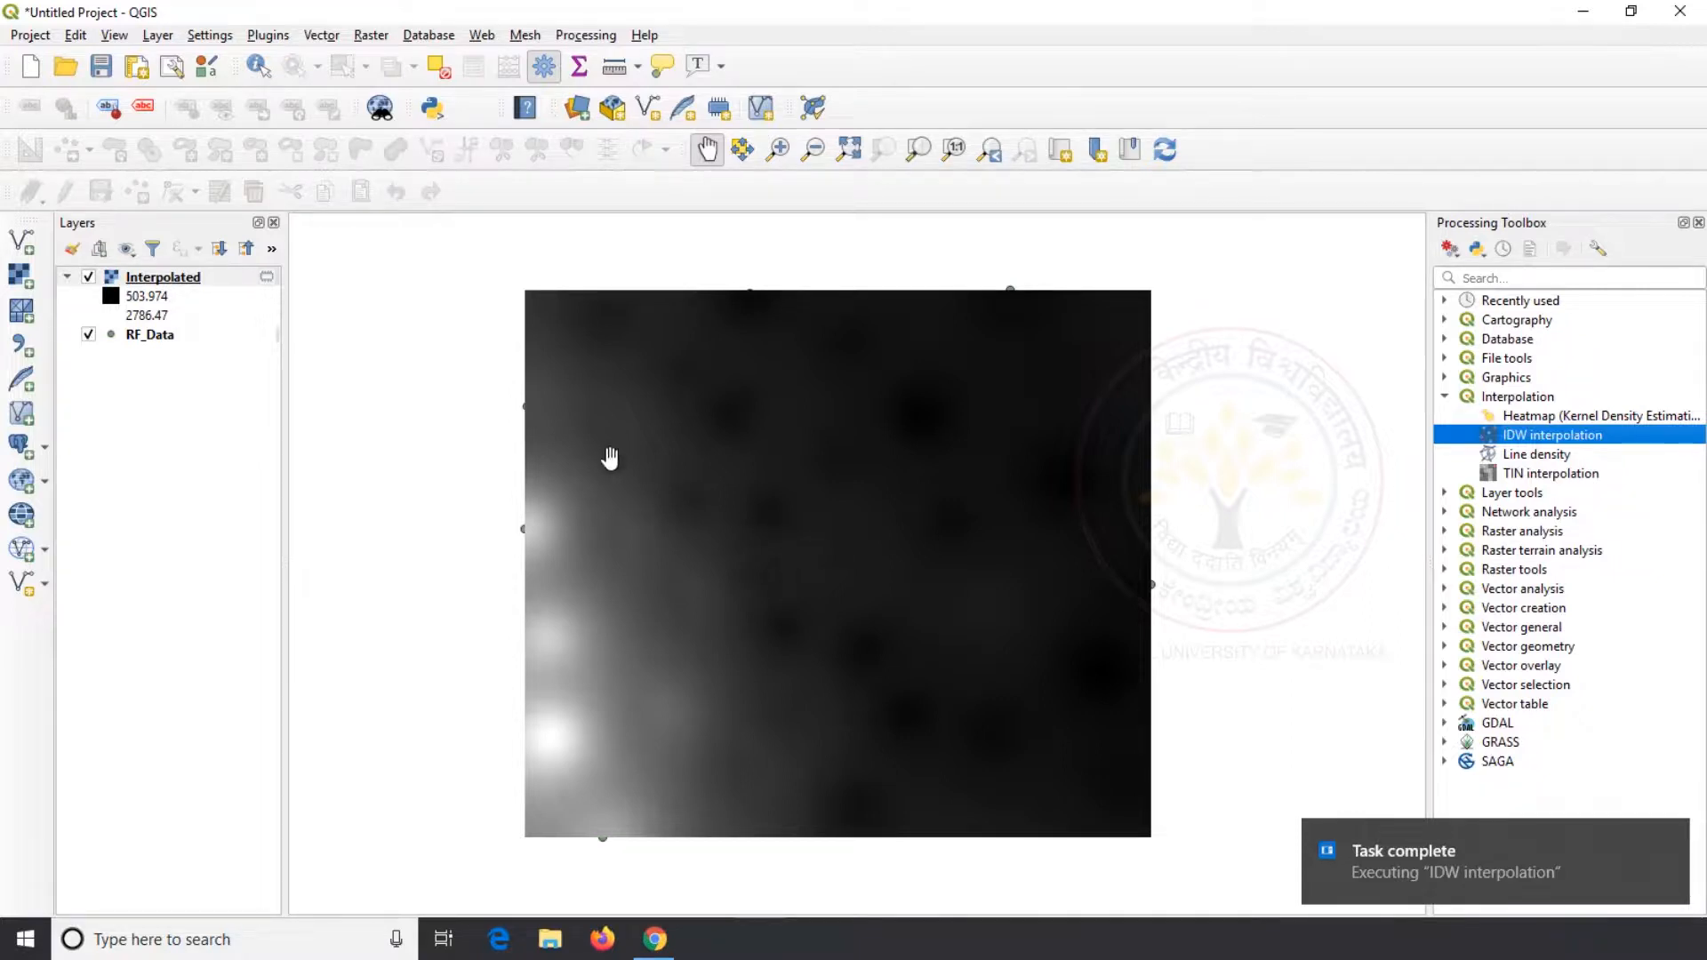
Identify the Interpolated raster's values at several spots, with the results shown in Tree view in an enlarged panel
click(258, 68)
click(699, 512)
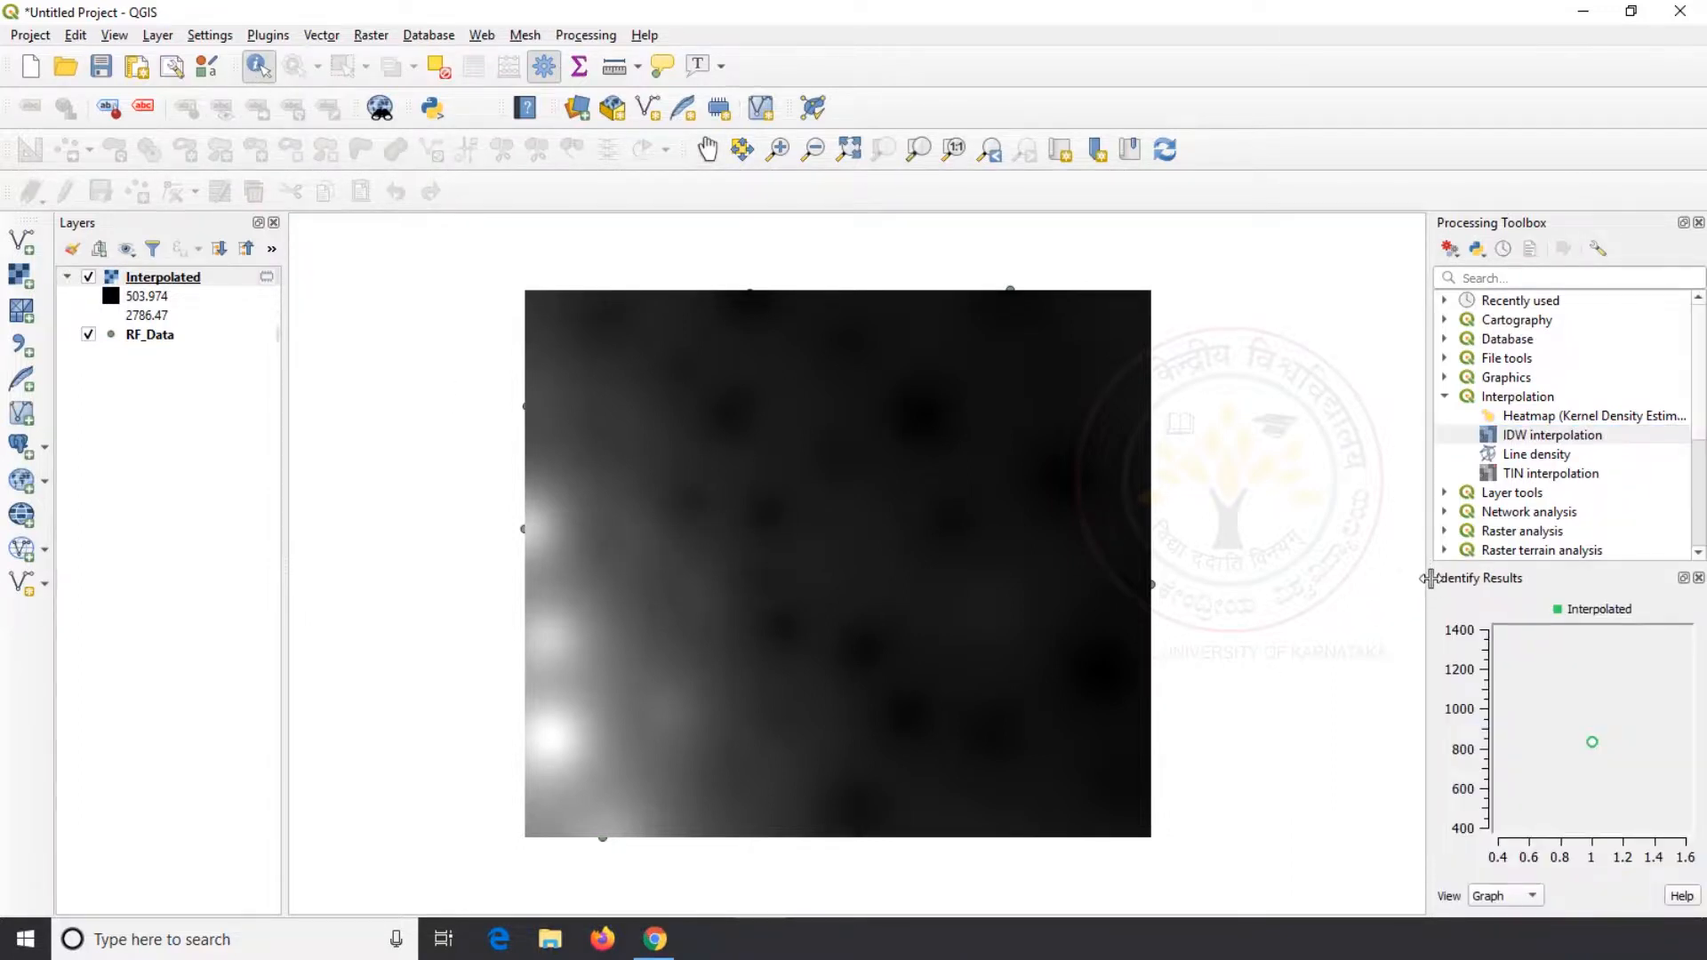
drag(1430, 579, 1272, 579)
click(1373, 896)
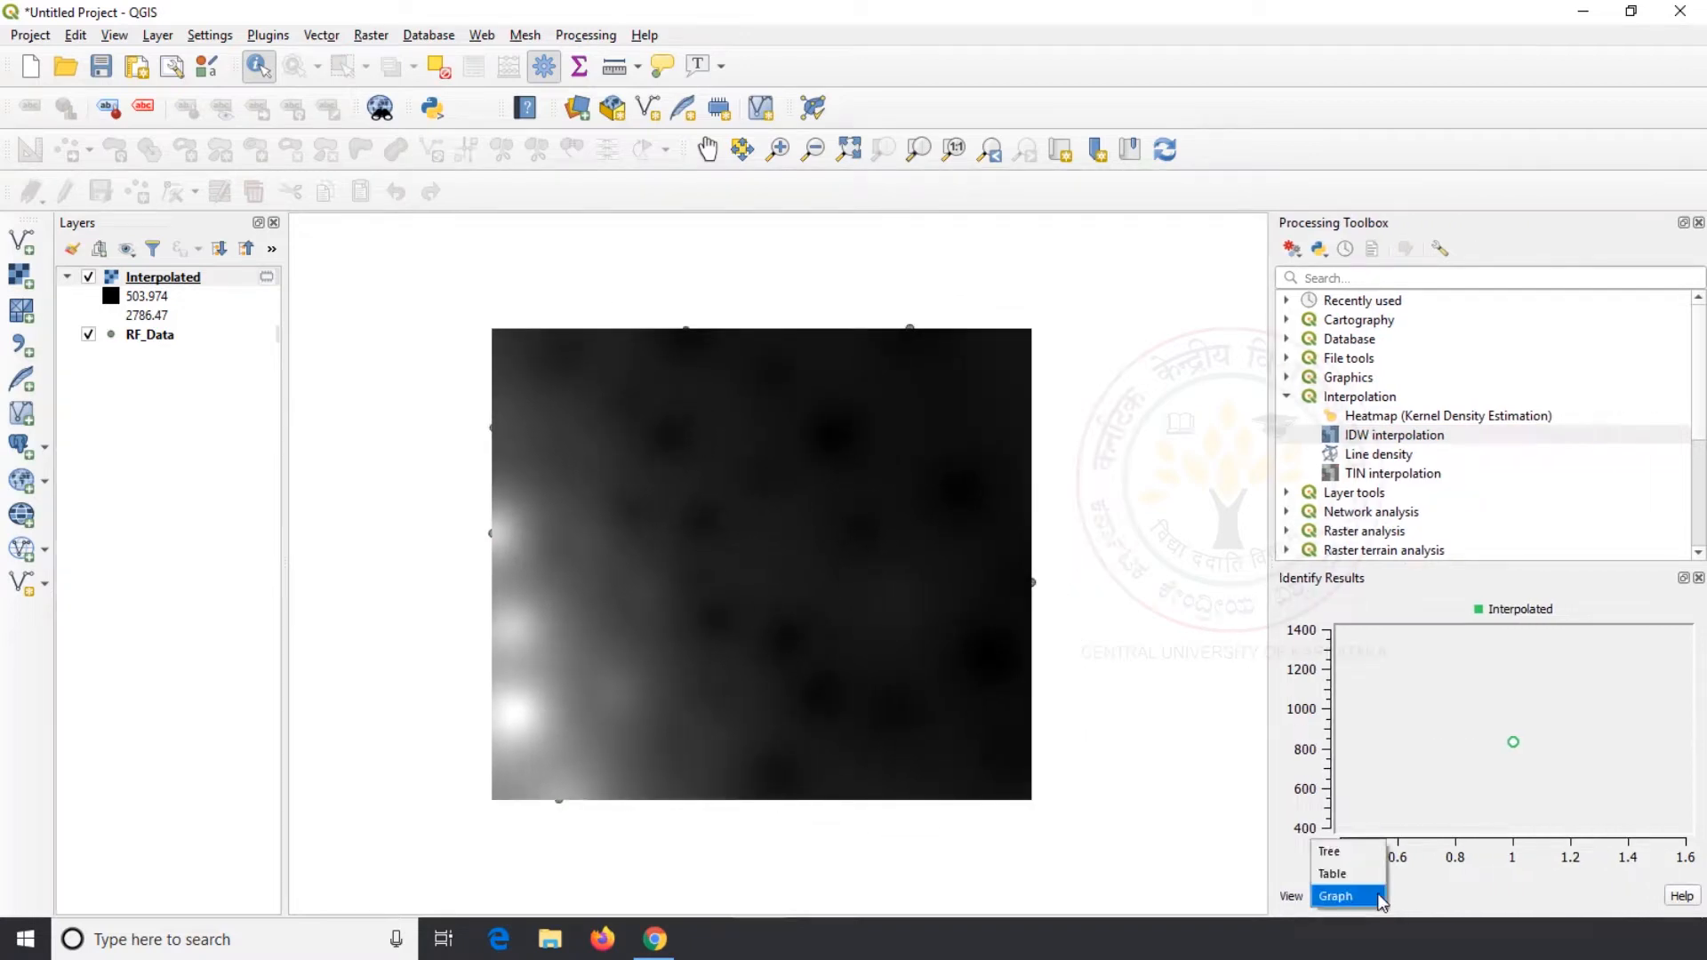
click(1364, 858)
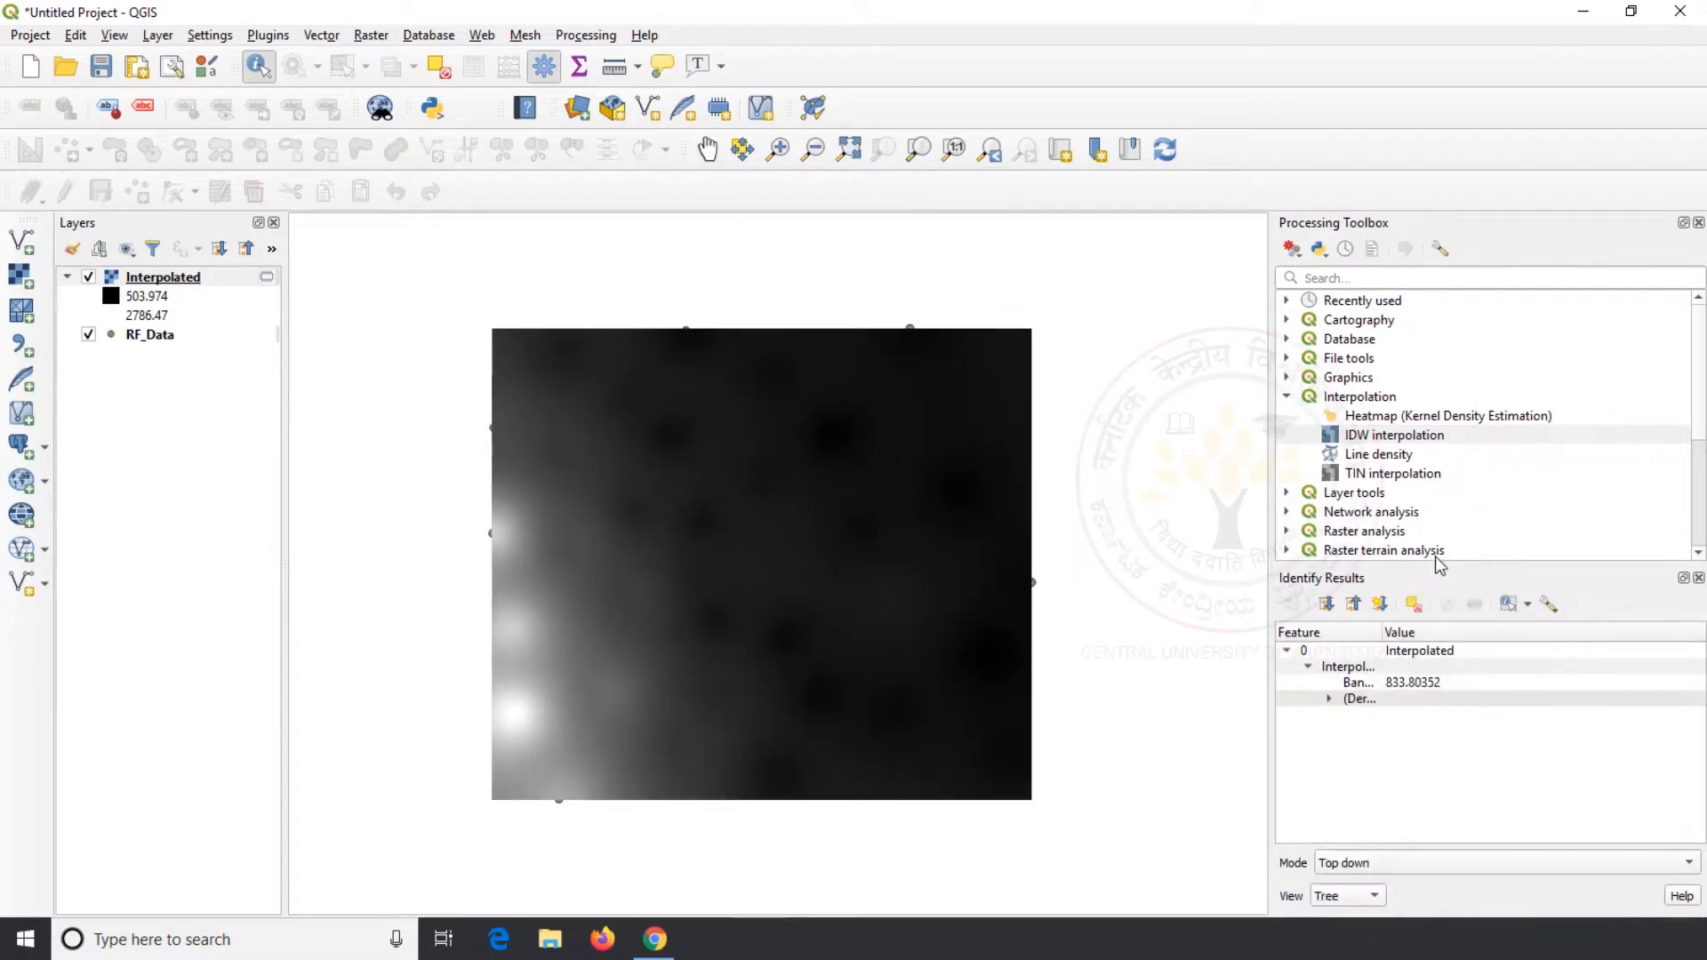
drag(1455, 562, 1437, 392)
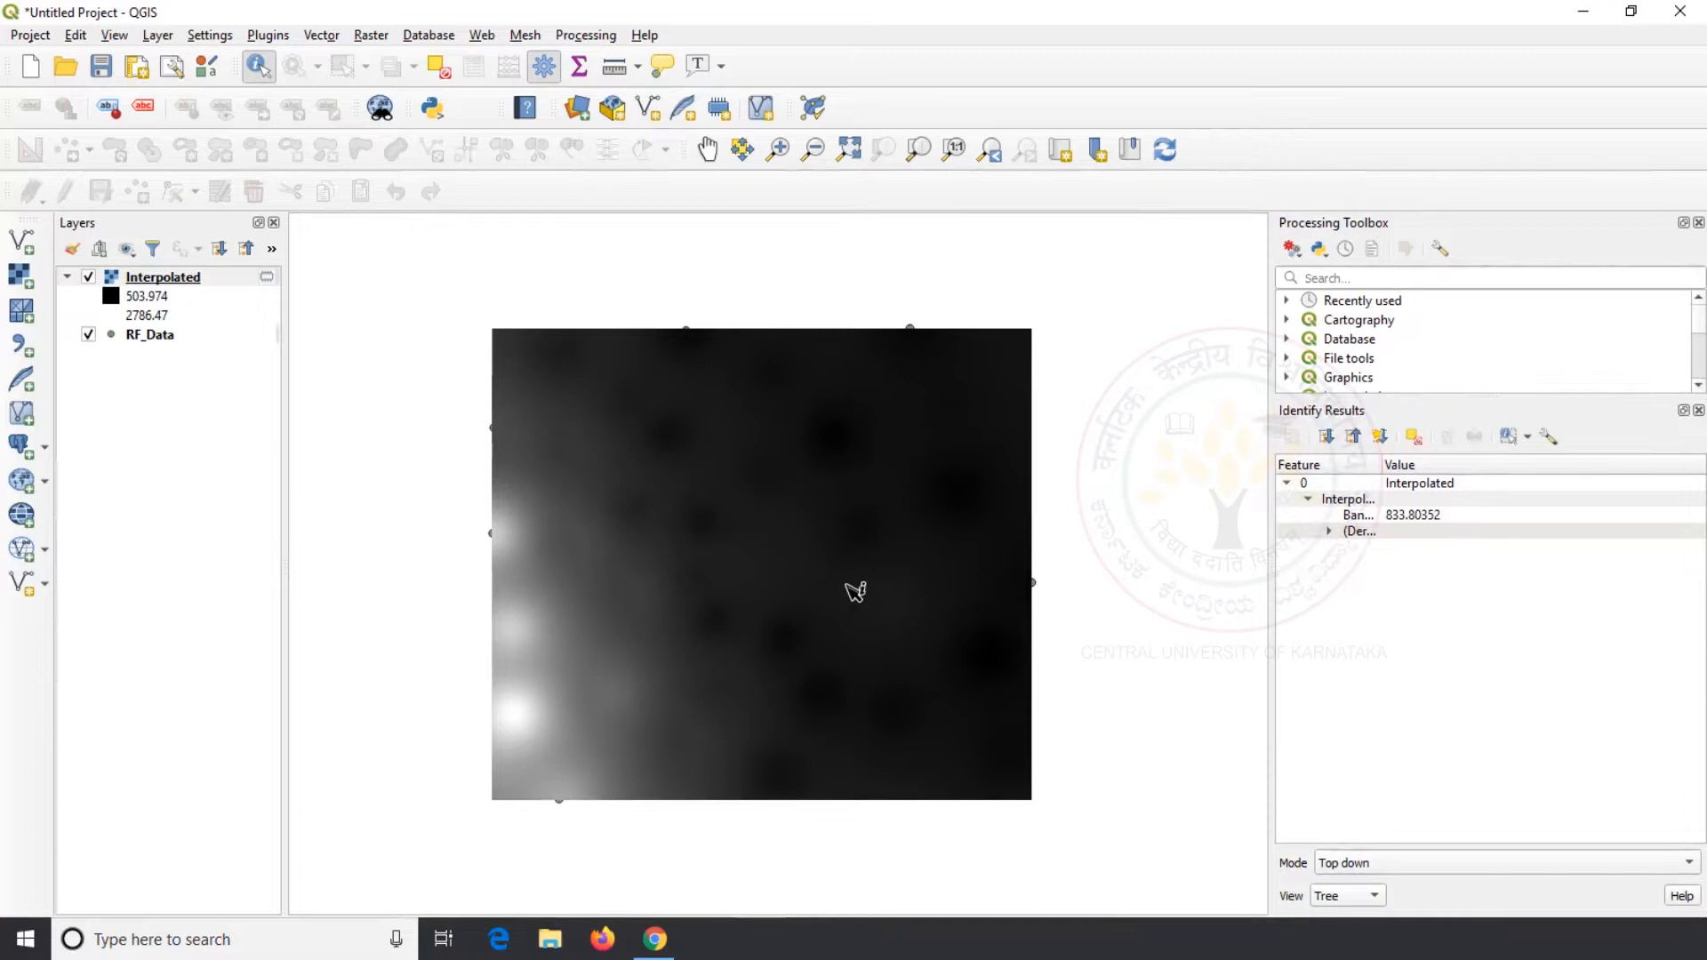
click(808, 477)
click(673, 440)
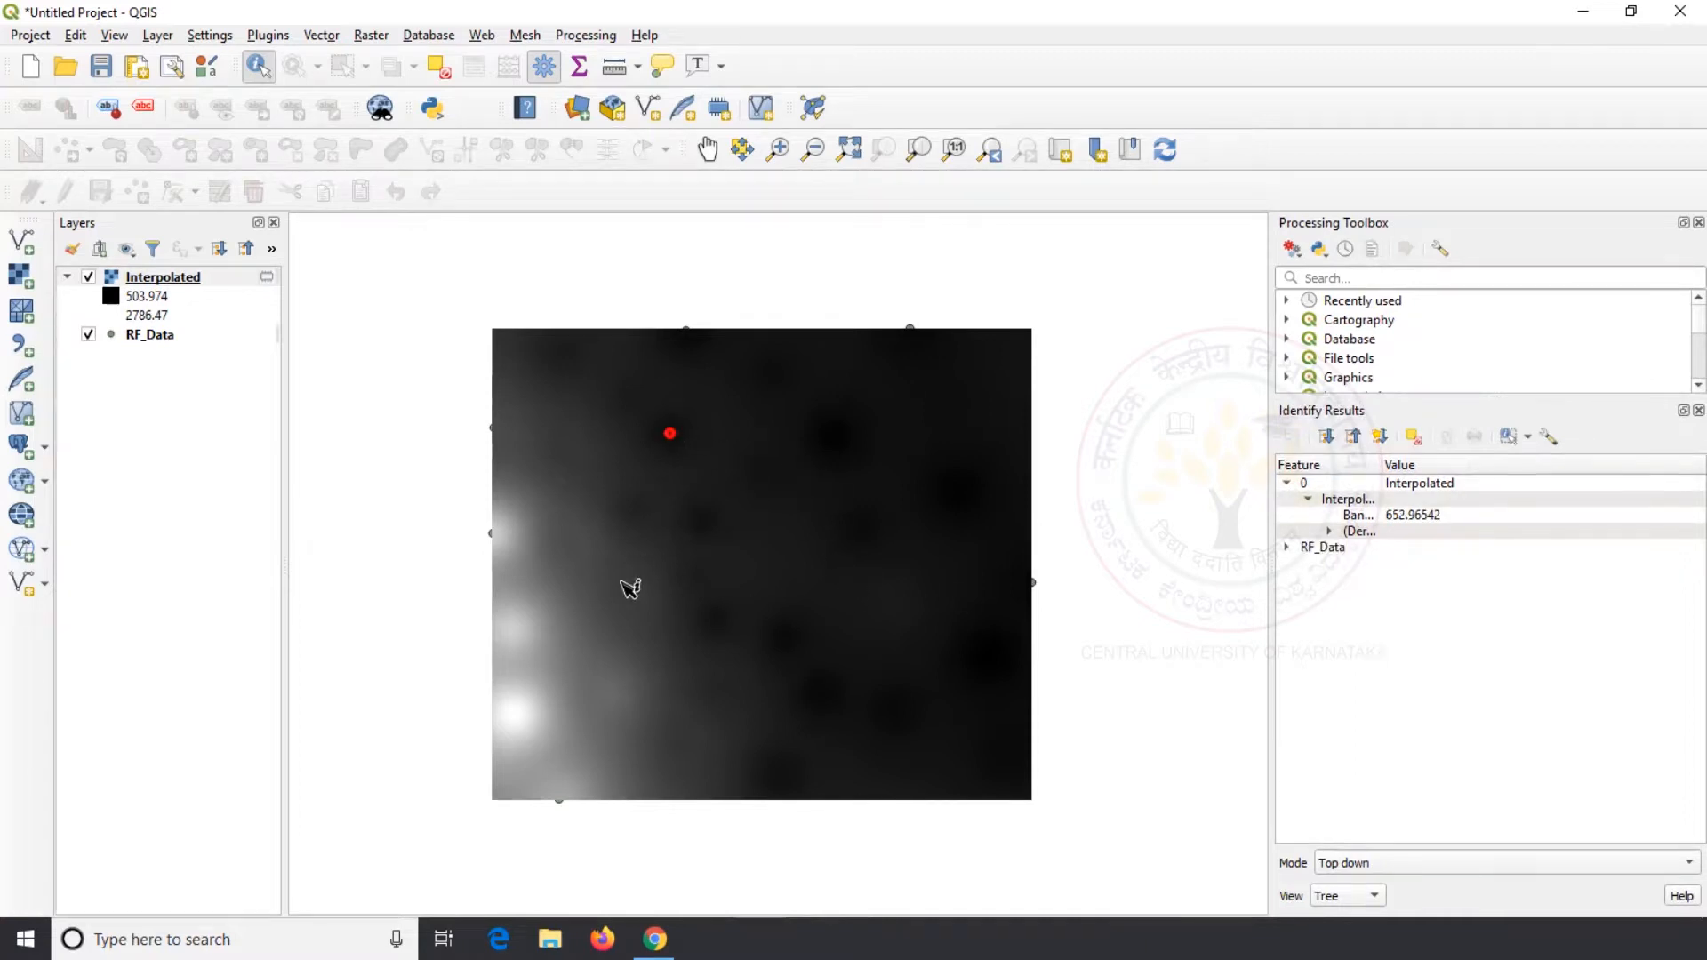